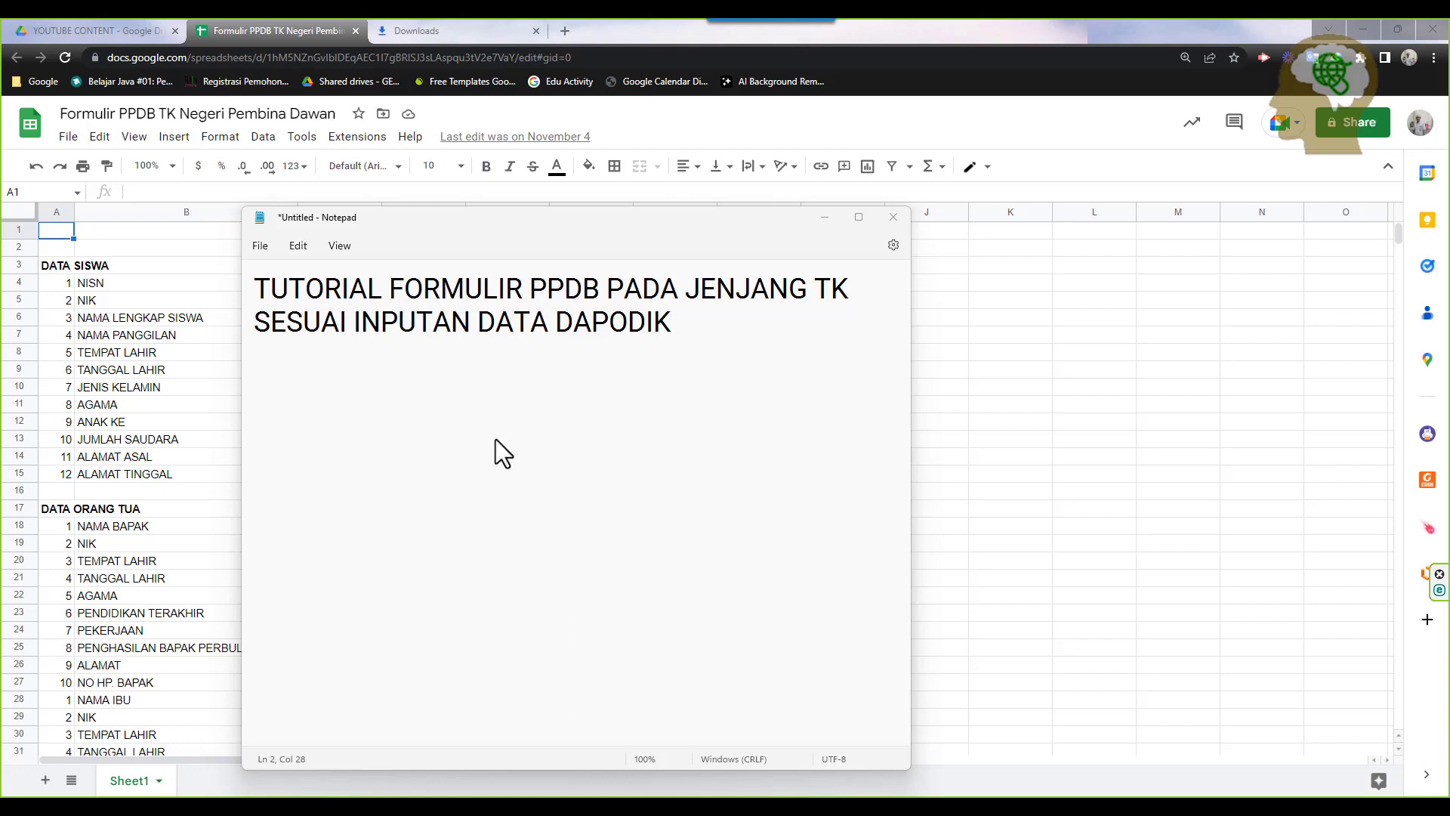
Add a third line reading "DENGAN MENGGUNAKAN GOOGLE FORM" below the tutorial title in the Notepad note
click(691, 335)
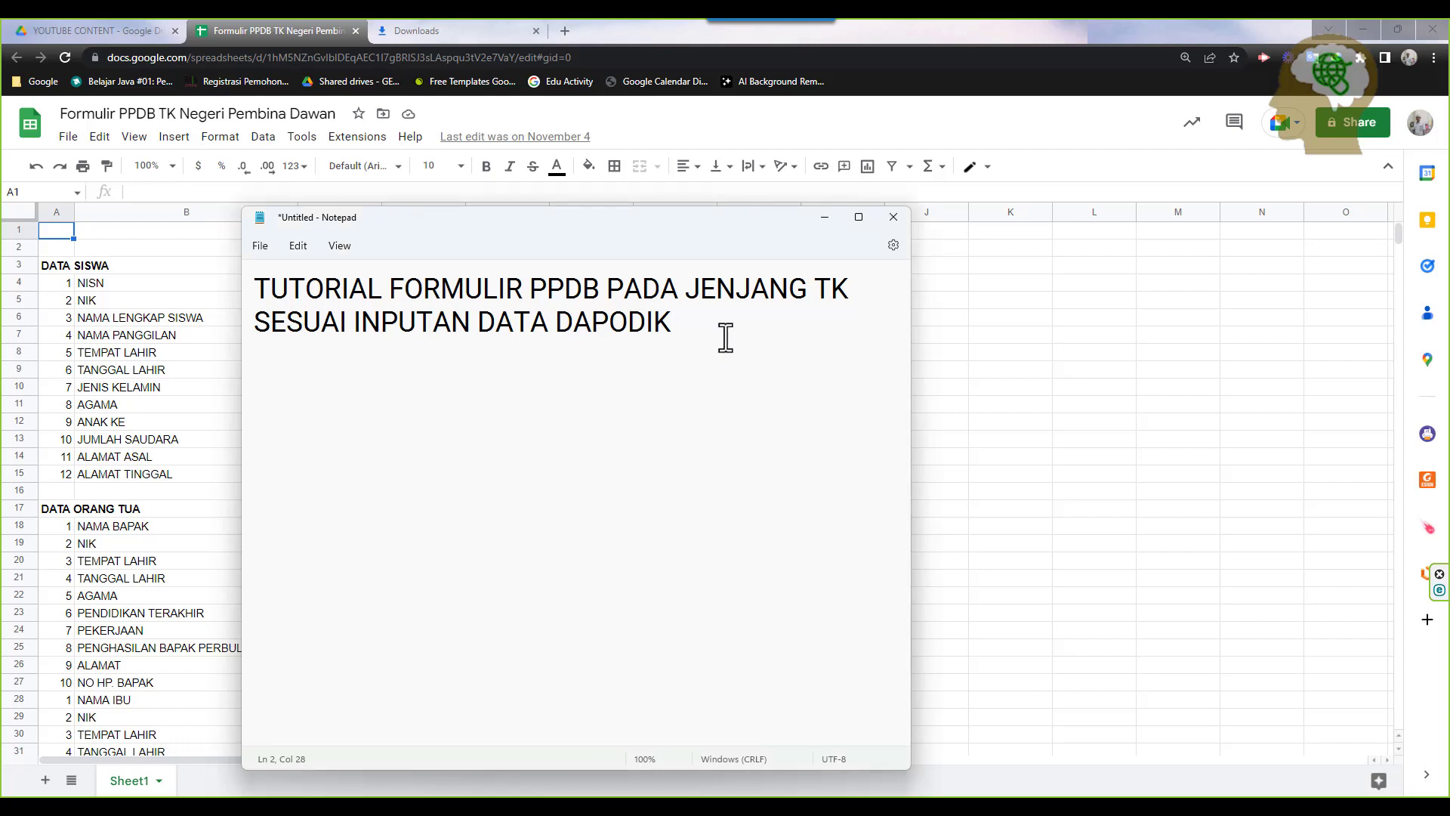
key(Return)
text(DENGAN MENG)
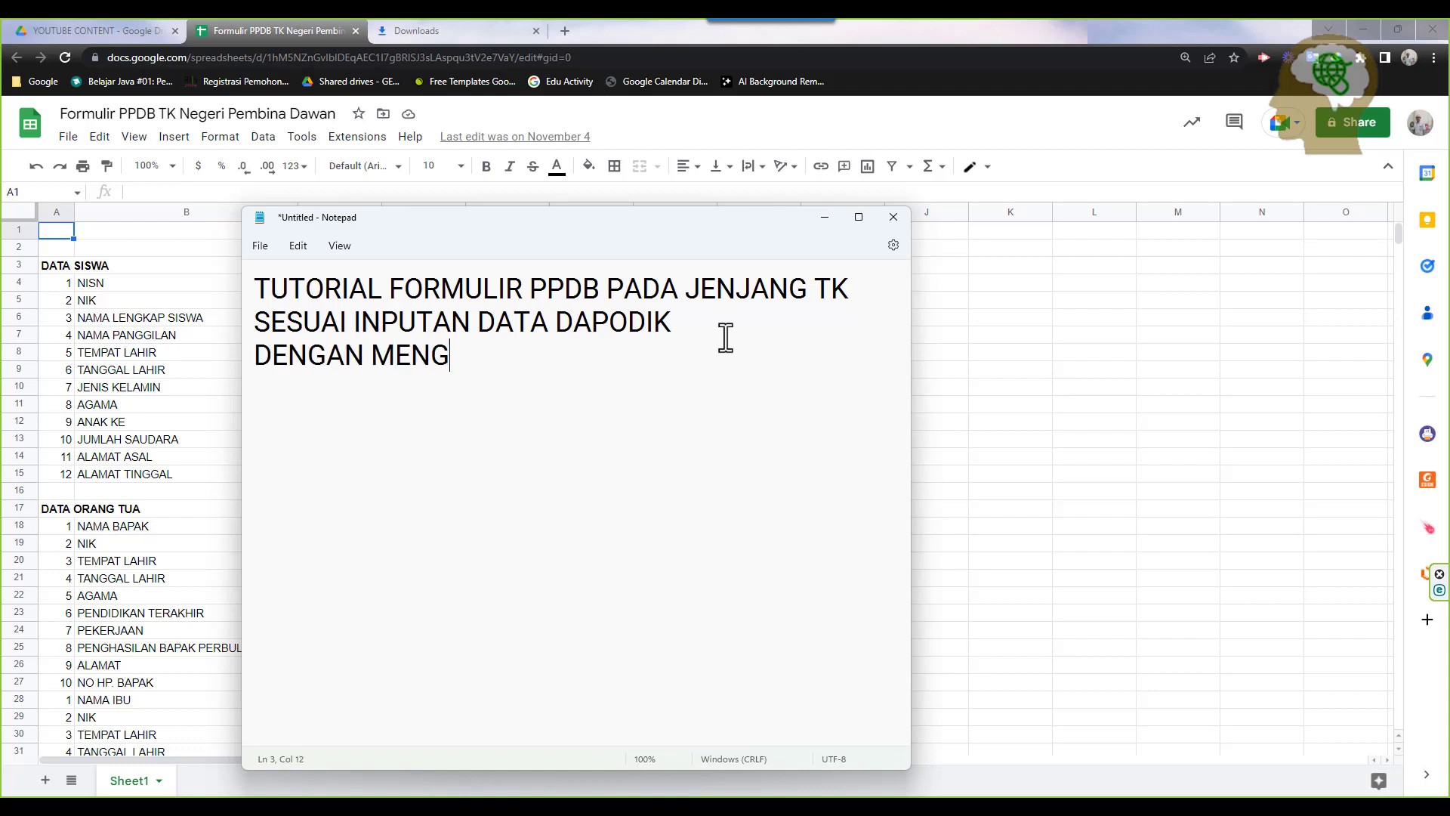
text(GUNAKAN )
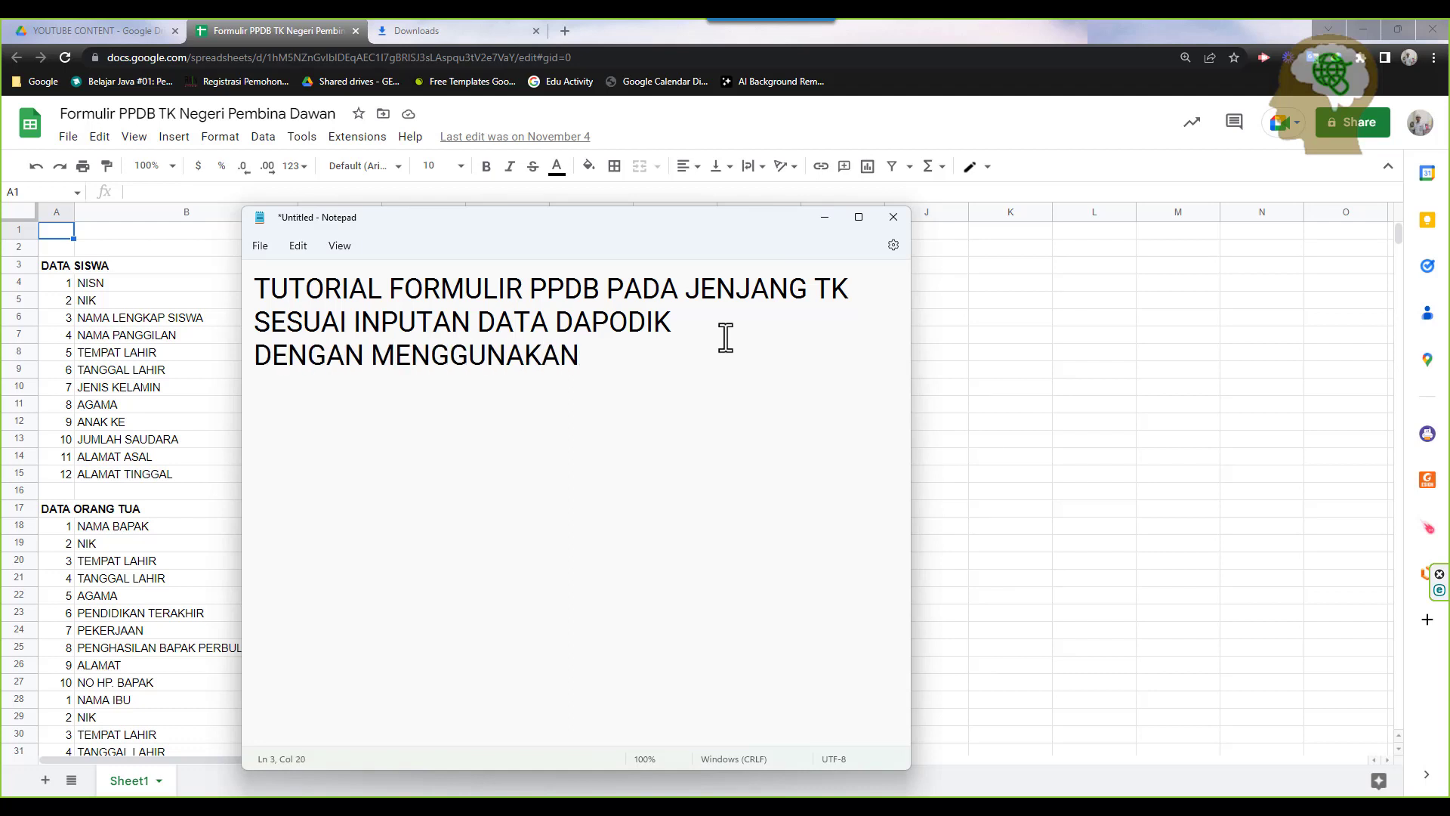
text(GOOGLE FO)
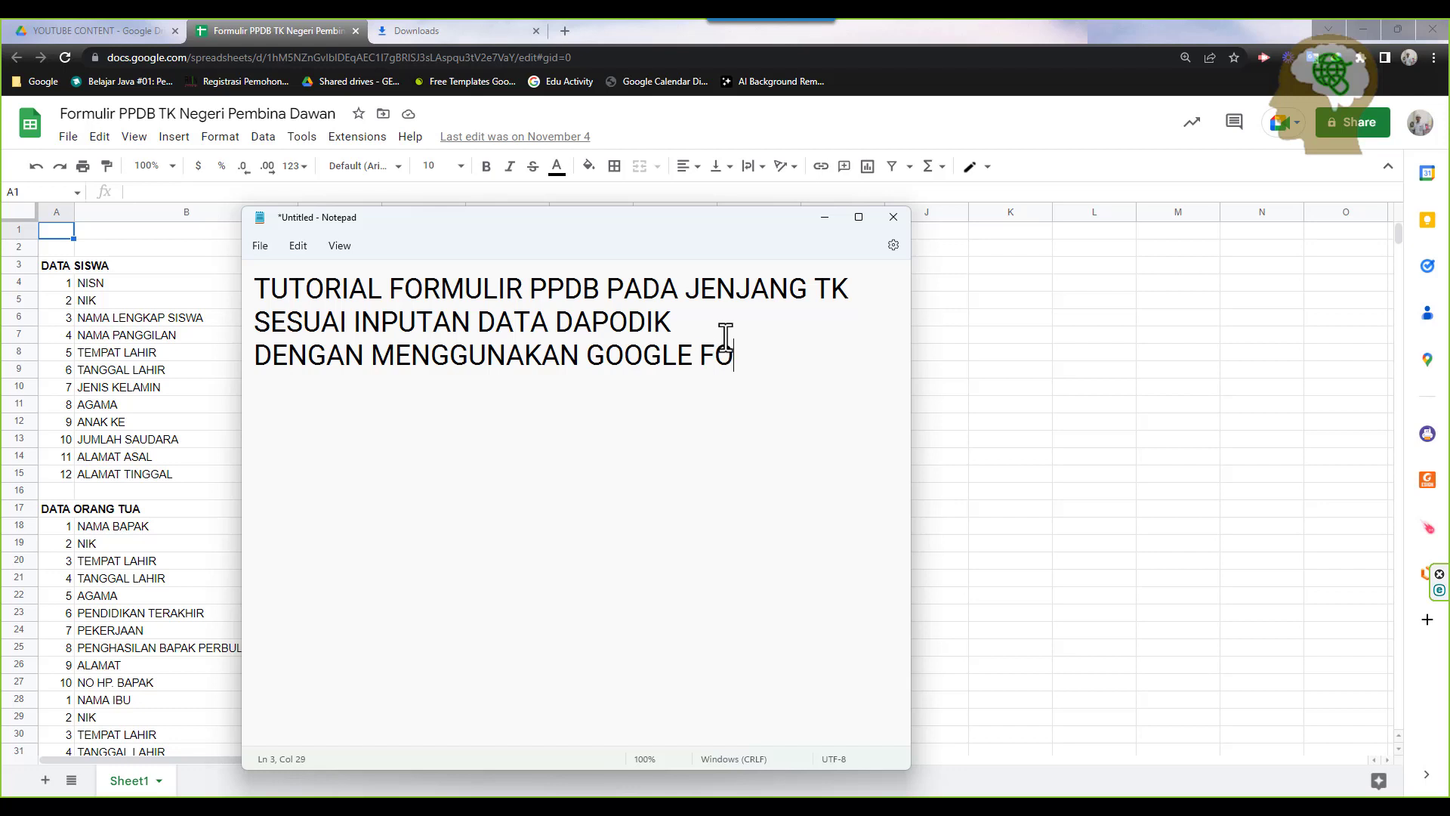
text(RM)
Switch to the PPDB spreadsheet and review the field lists under DATA SISWA, DATA ORANG TUA and CATATAN KHUSUS
click(991, 349)
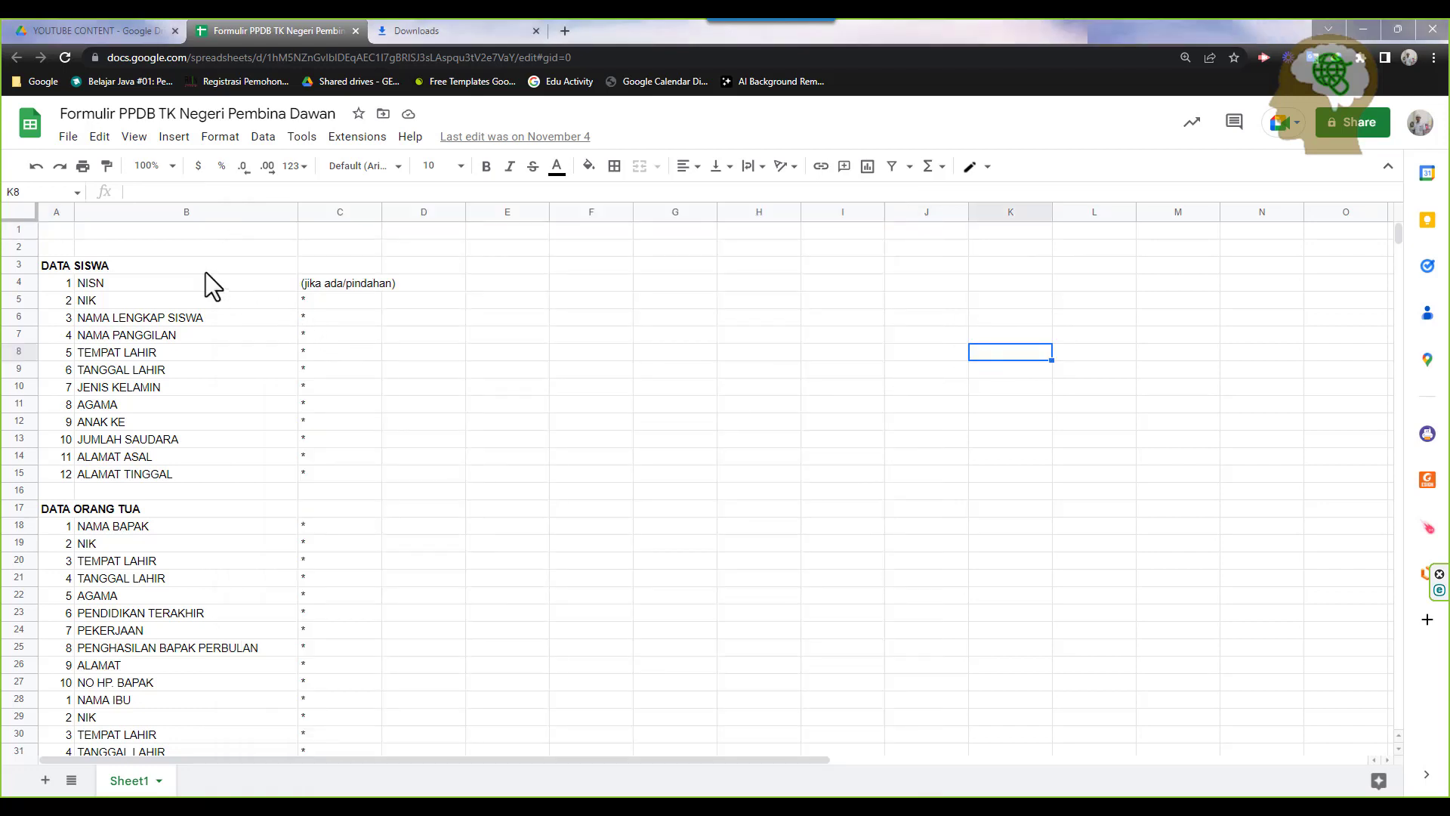
click(111, 243)
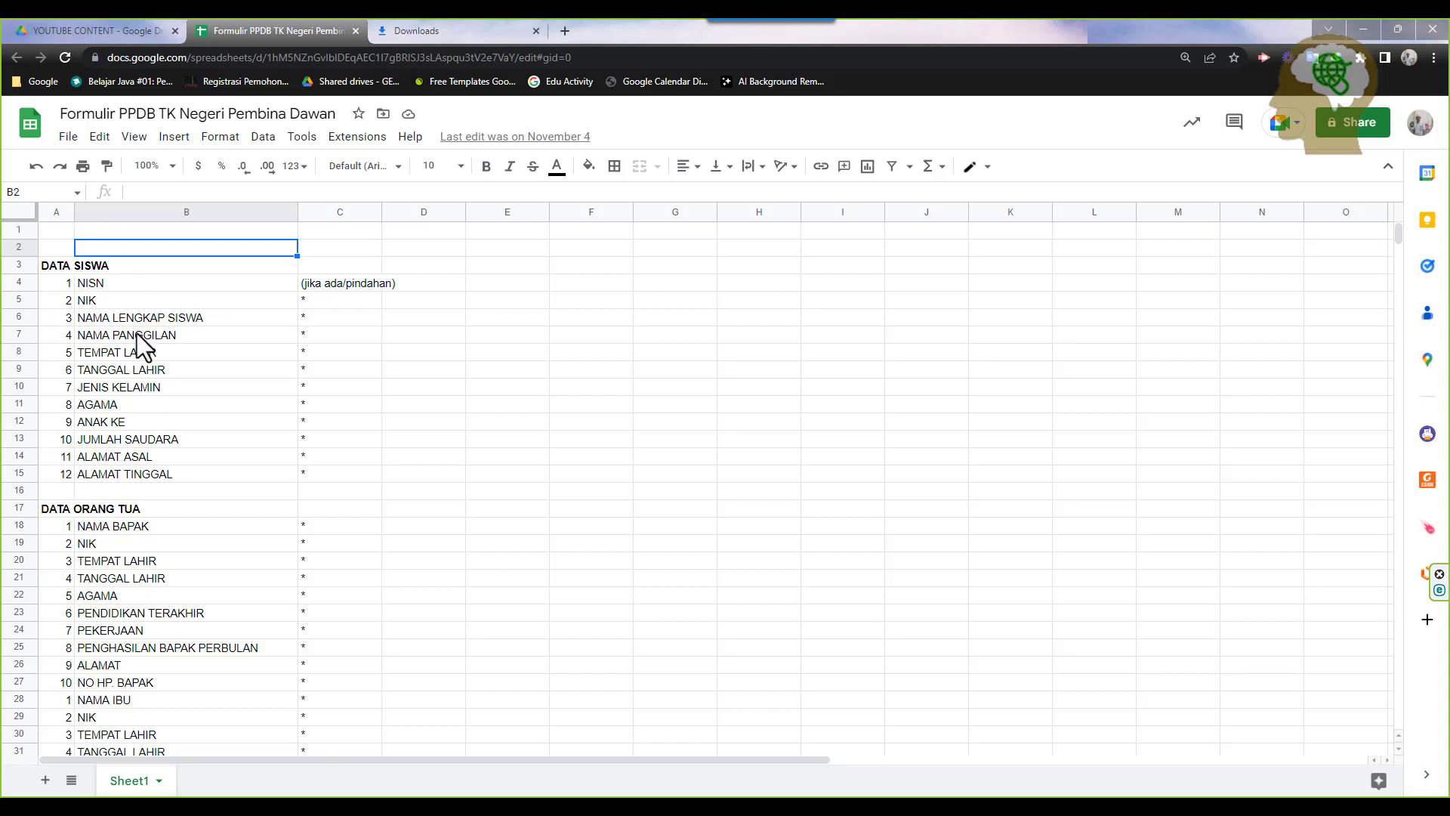
scroll(143, 348, down, 3)
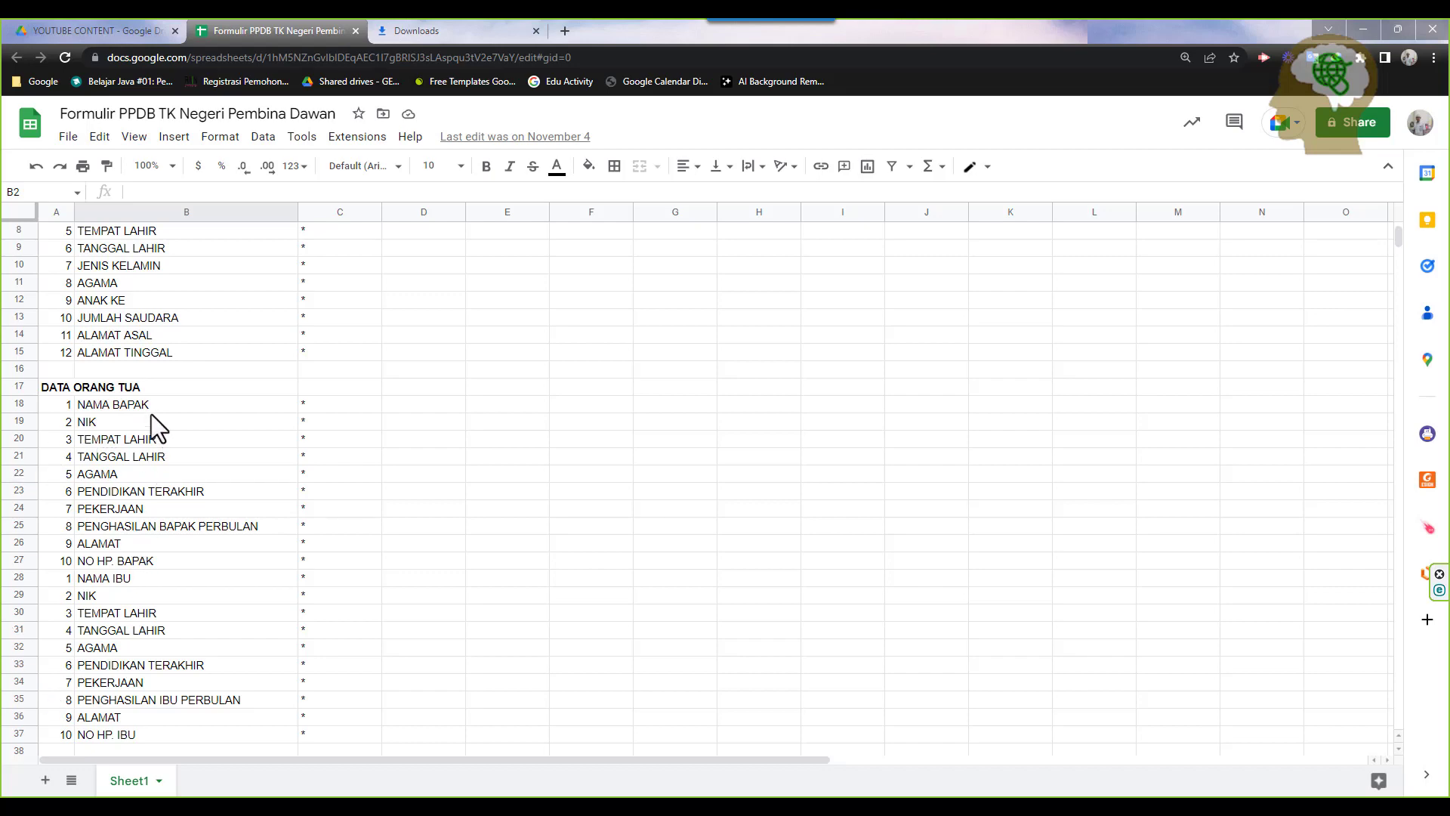
scroll(151, 657, down, 4)
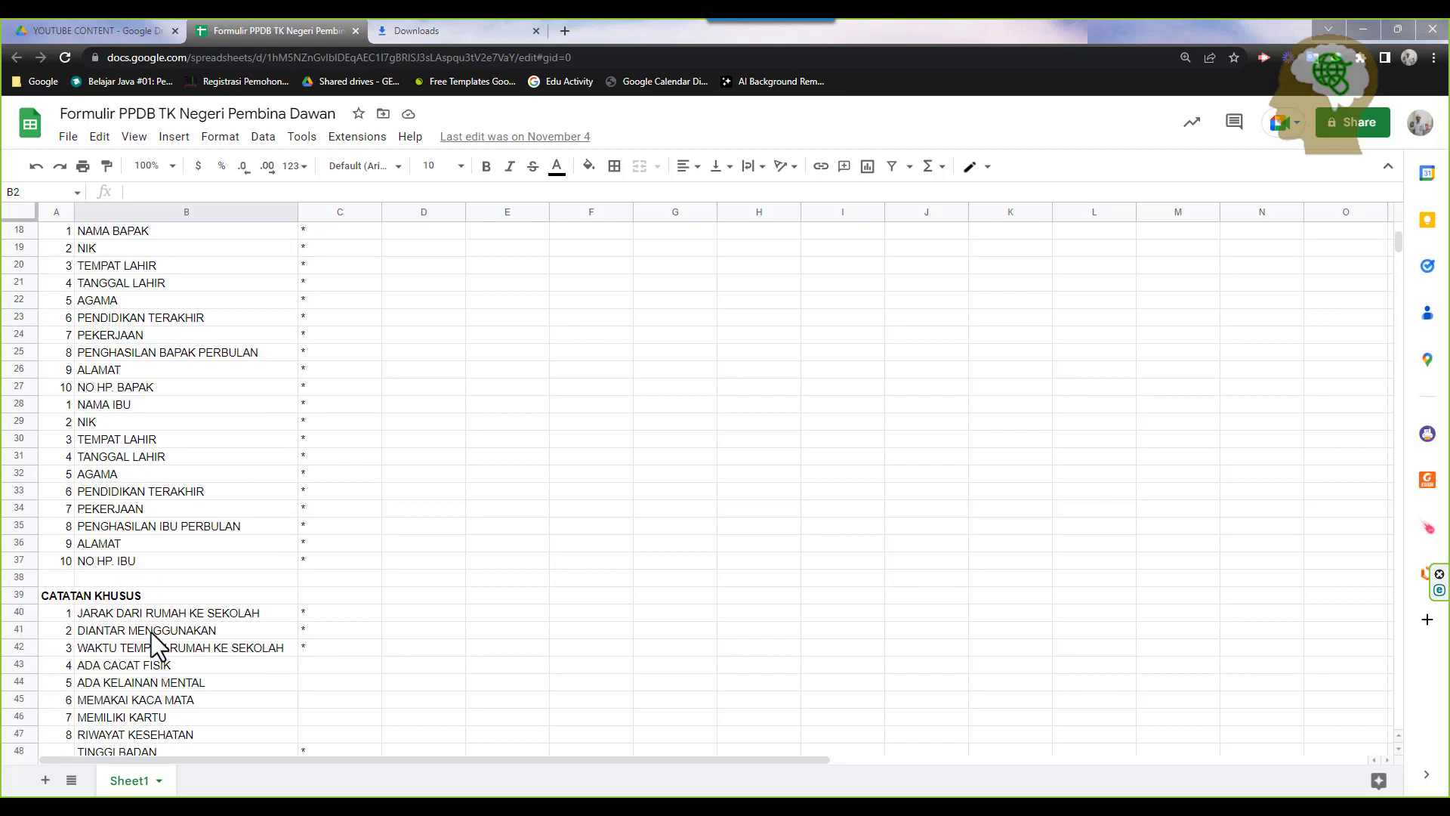
scroll(151, 642, down, 3)
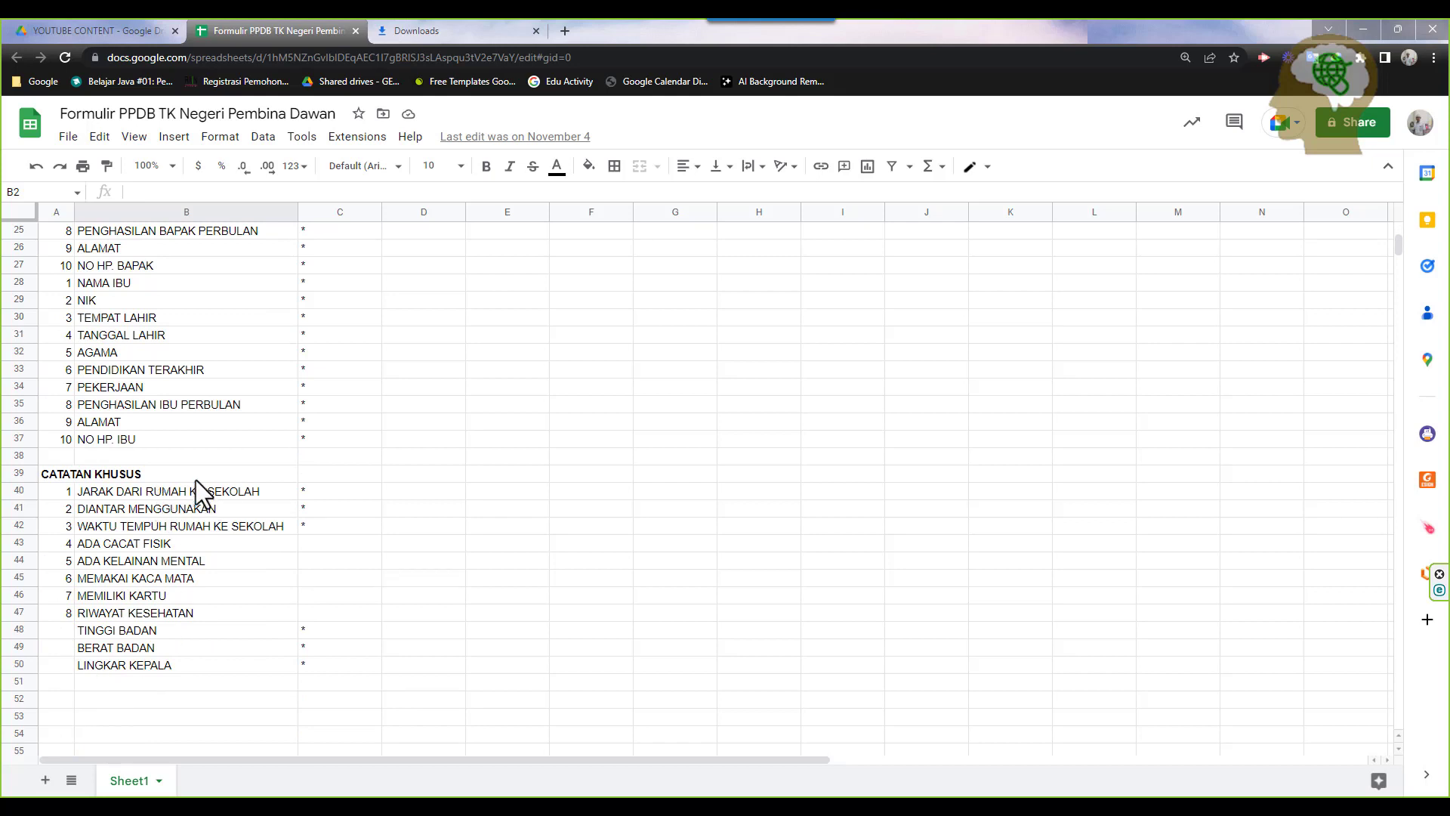
Switch to Google Drive and create a folder named PPDB inside the YOUTUBE CONTENT folder
click(100, 31)
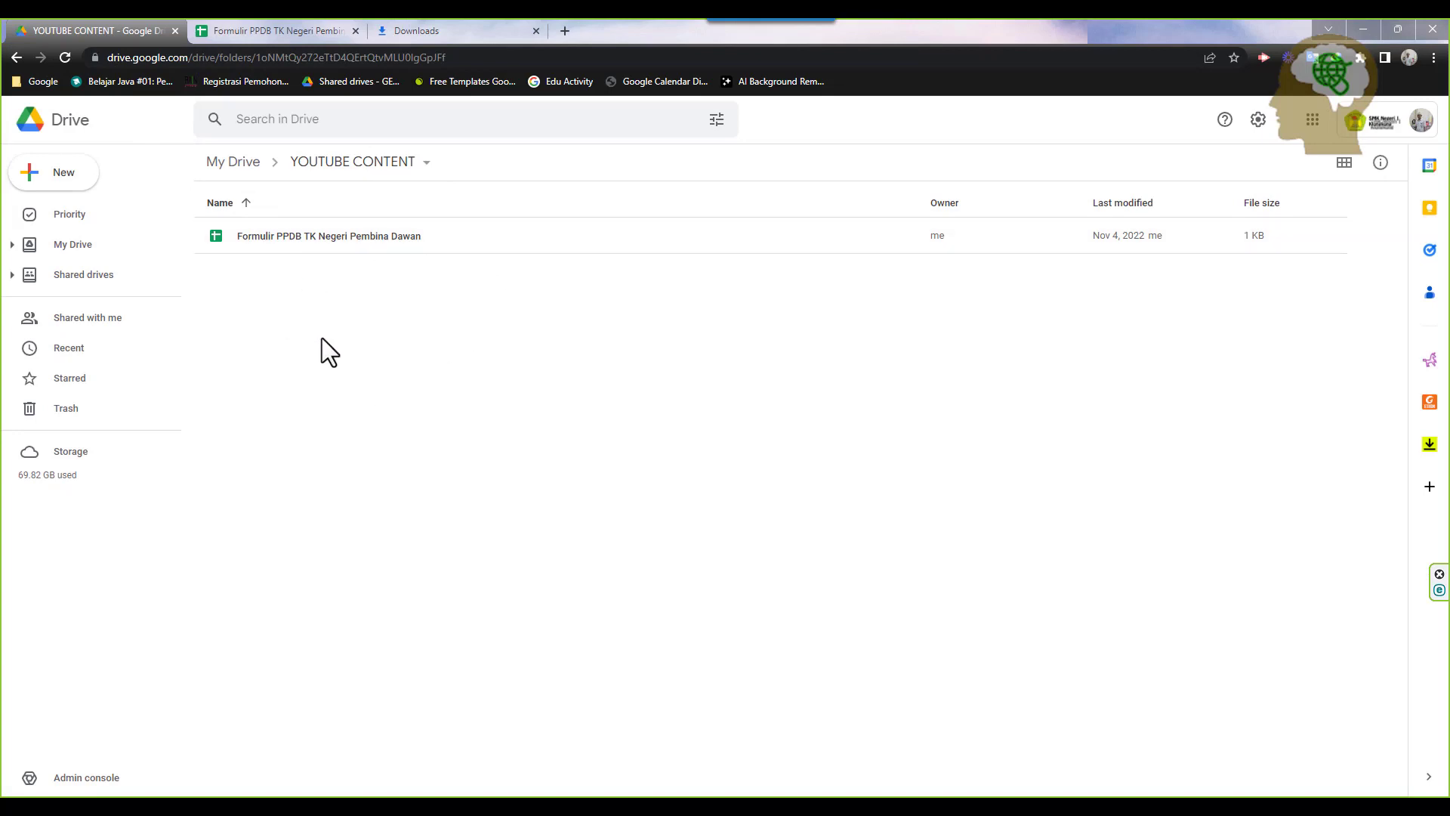
right_click(328, 296)
right_click(262, 290)
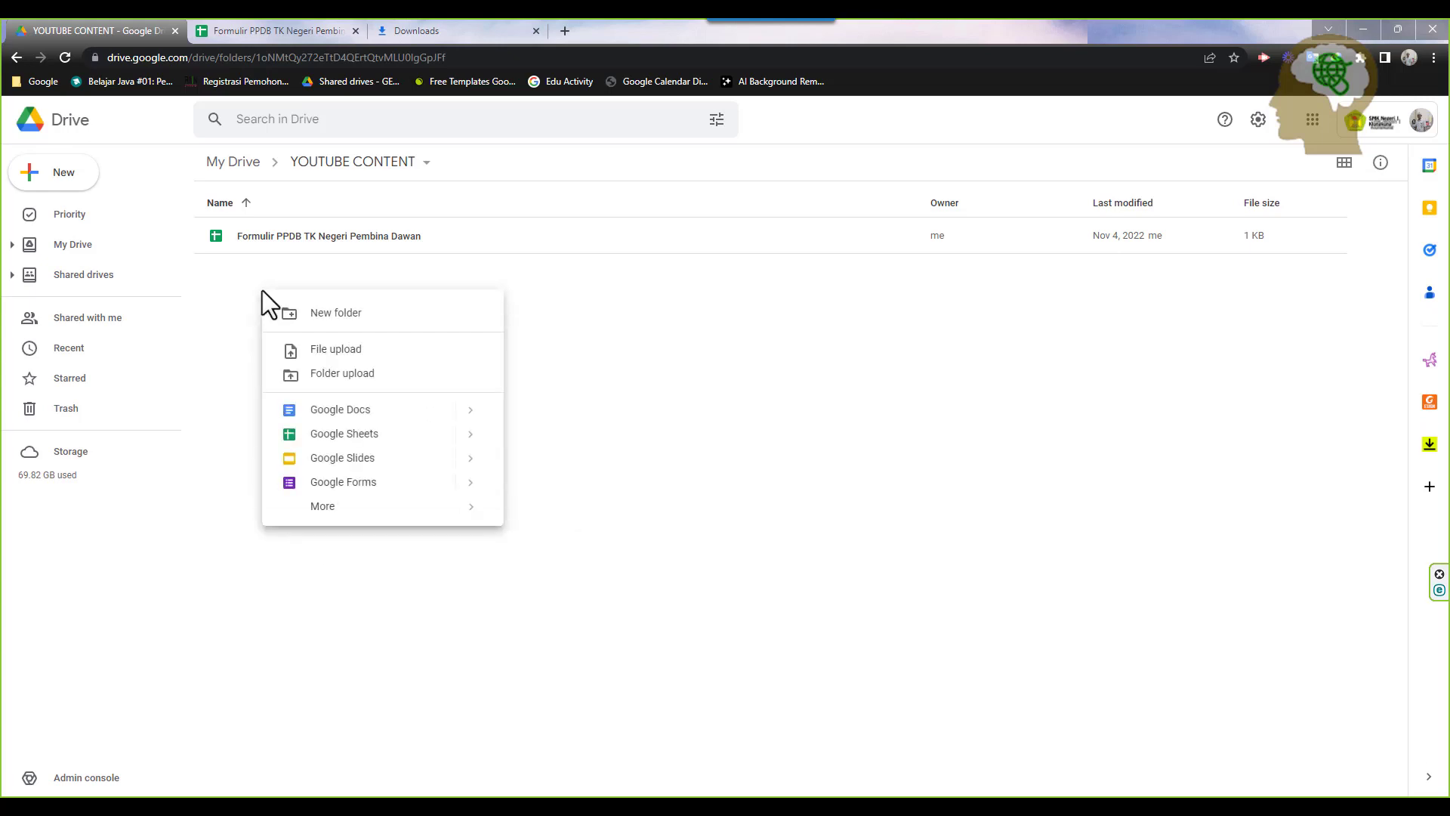
click(57, 174)
click(113, 180)
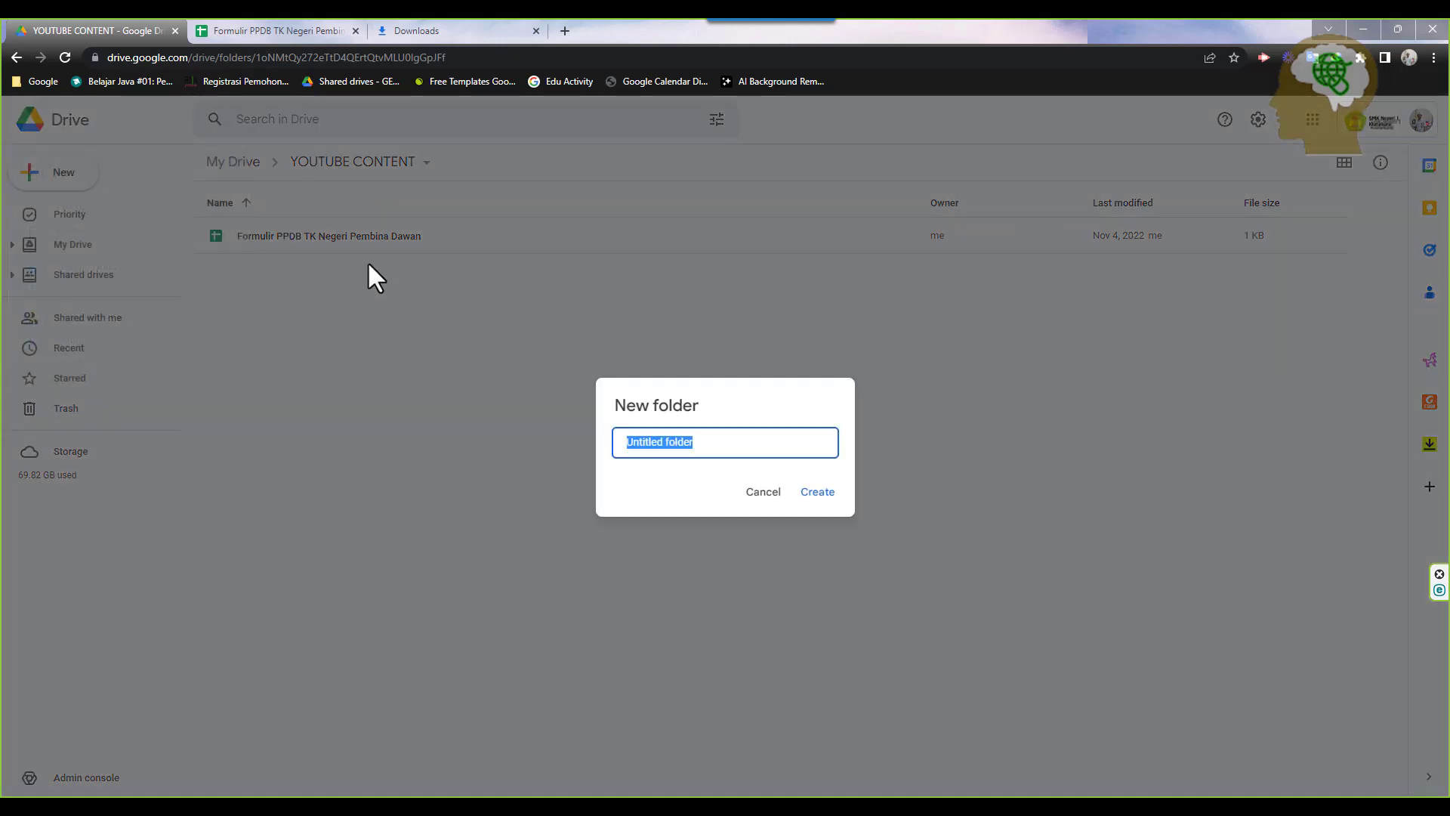
text(PPDB)
click(819, 492)
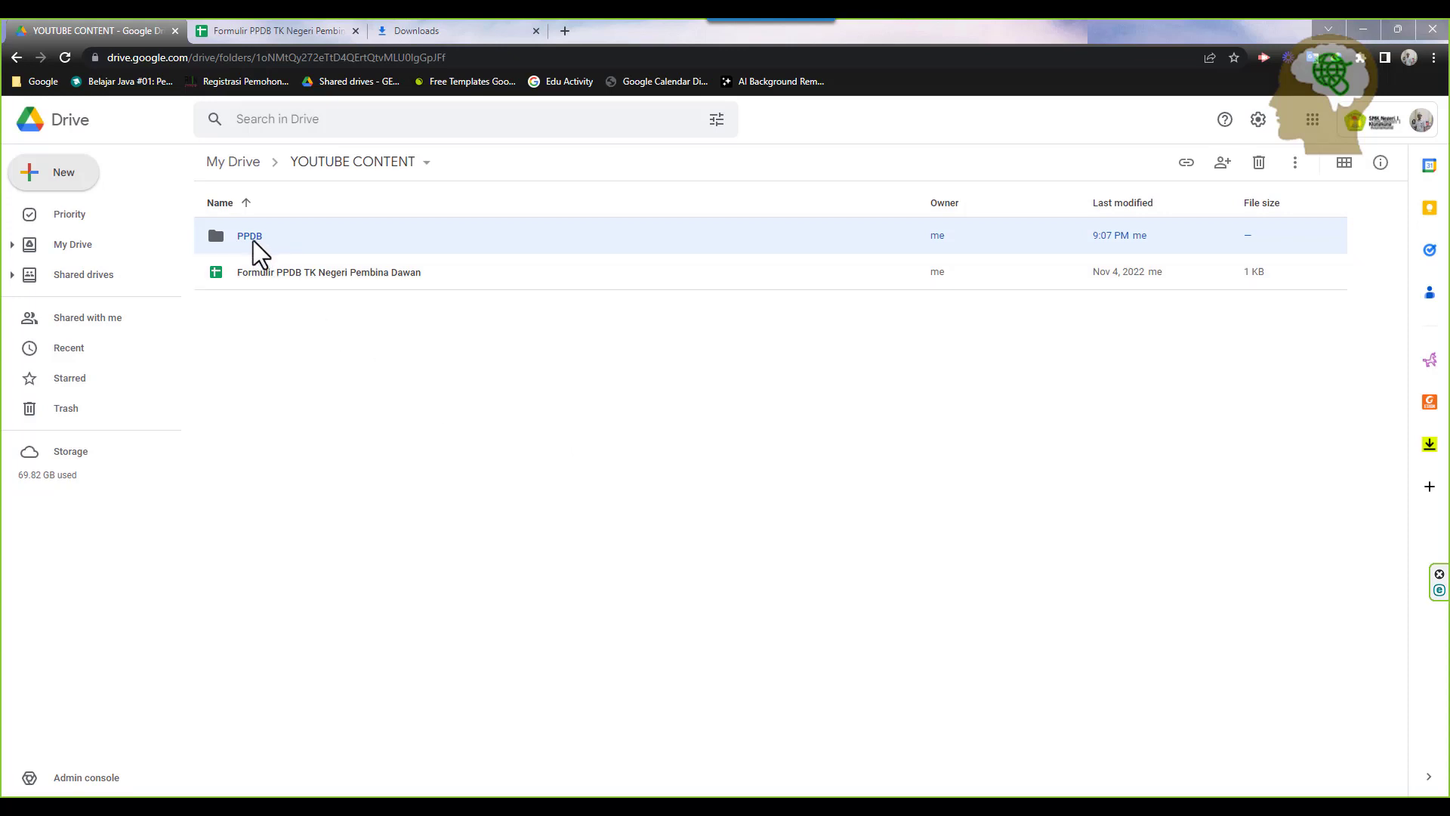
Open the PPDB folder and create a blank Google Form in it
double_click(253, 238)
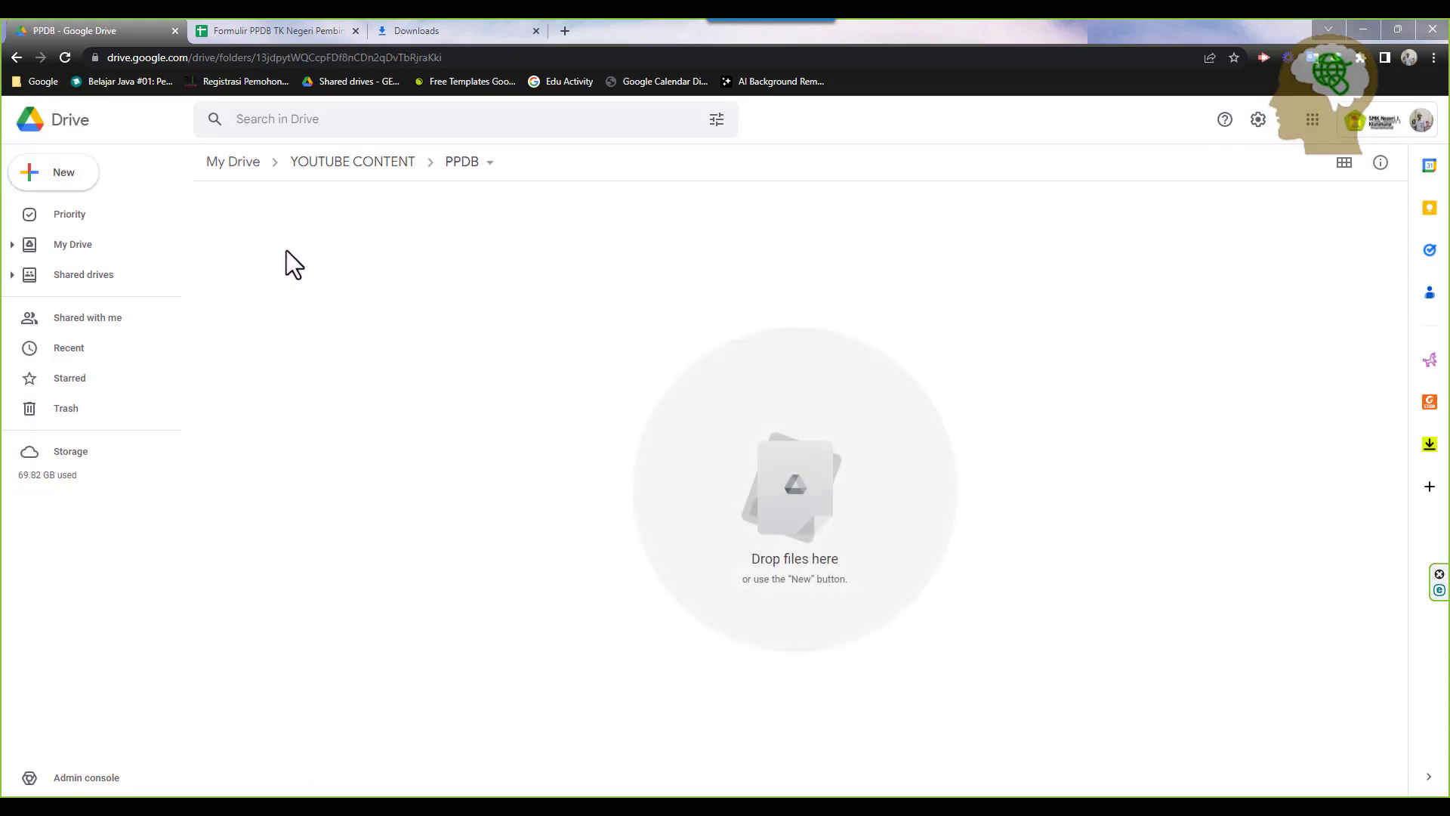
click(58, 176)
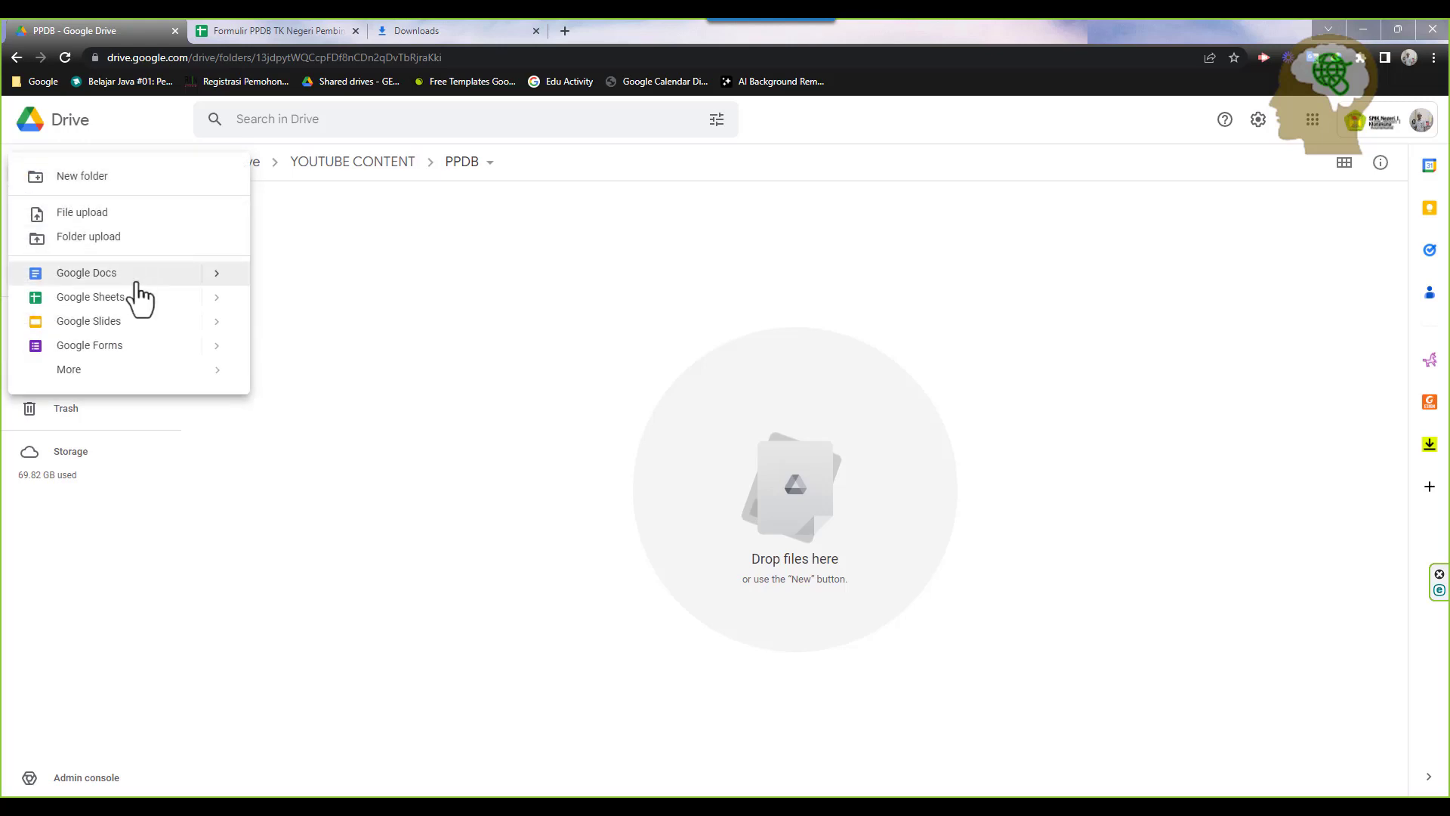
mouse_move(217, 346)
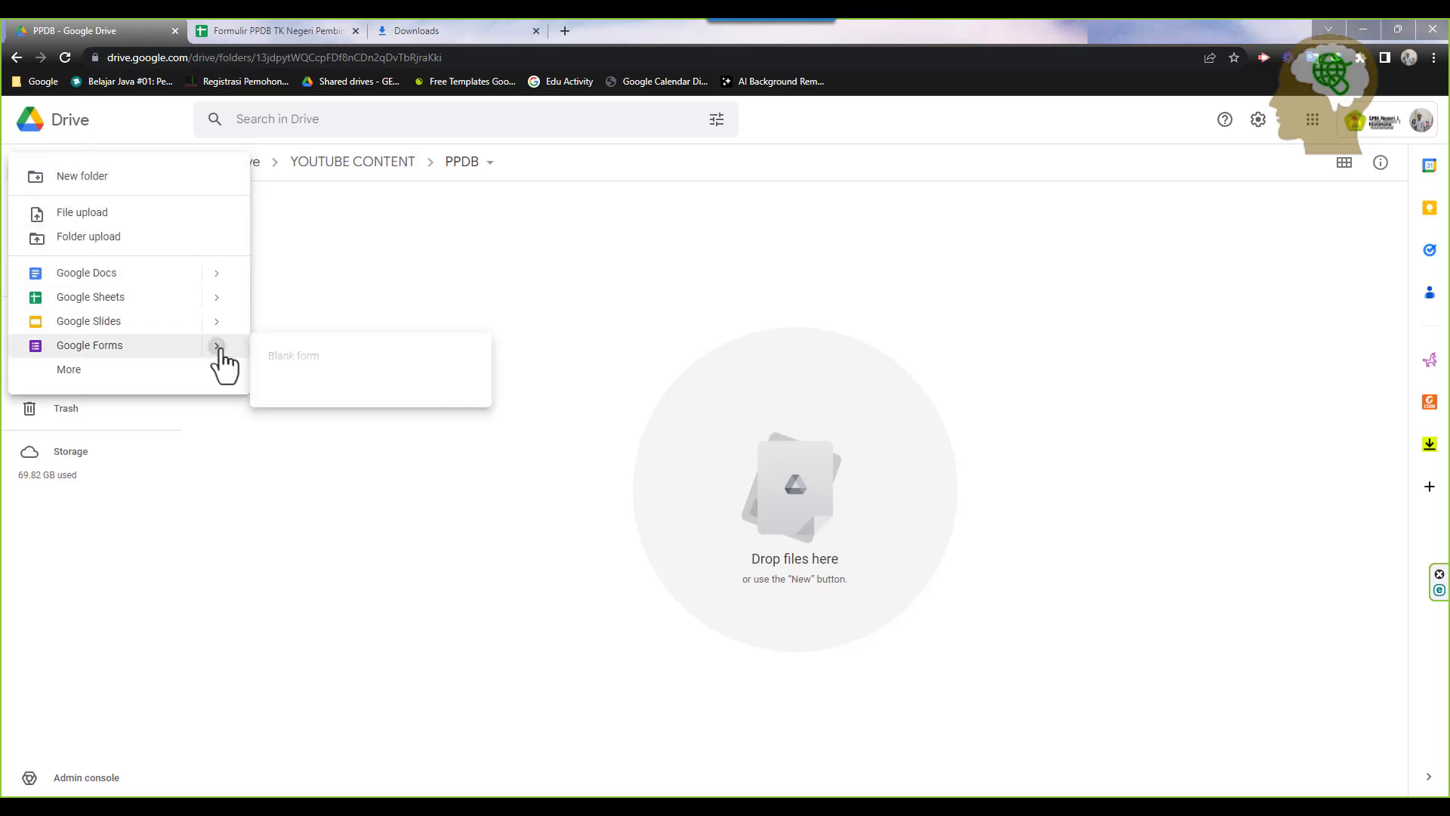
click(321, 361)
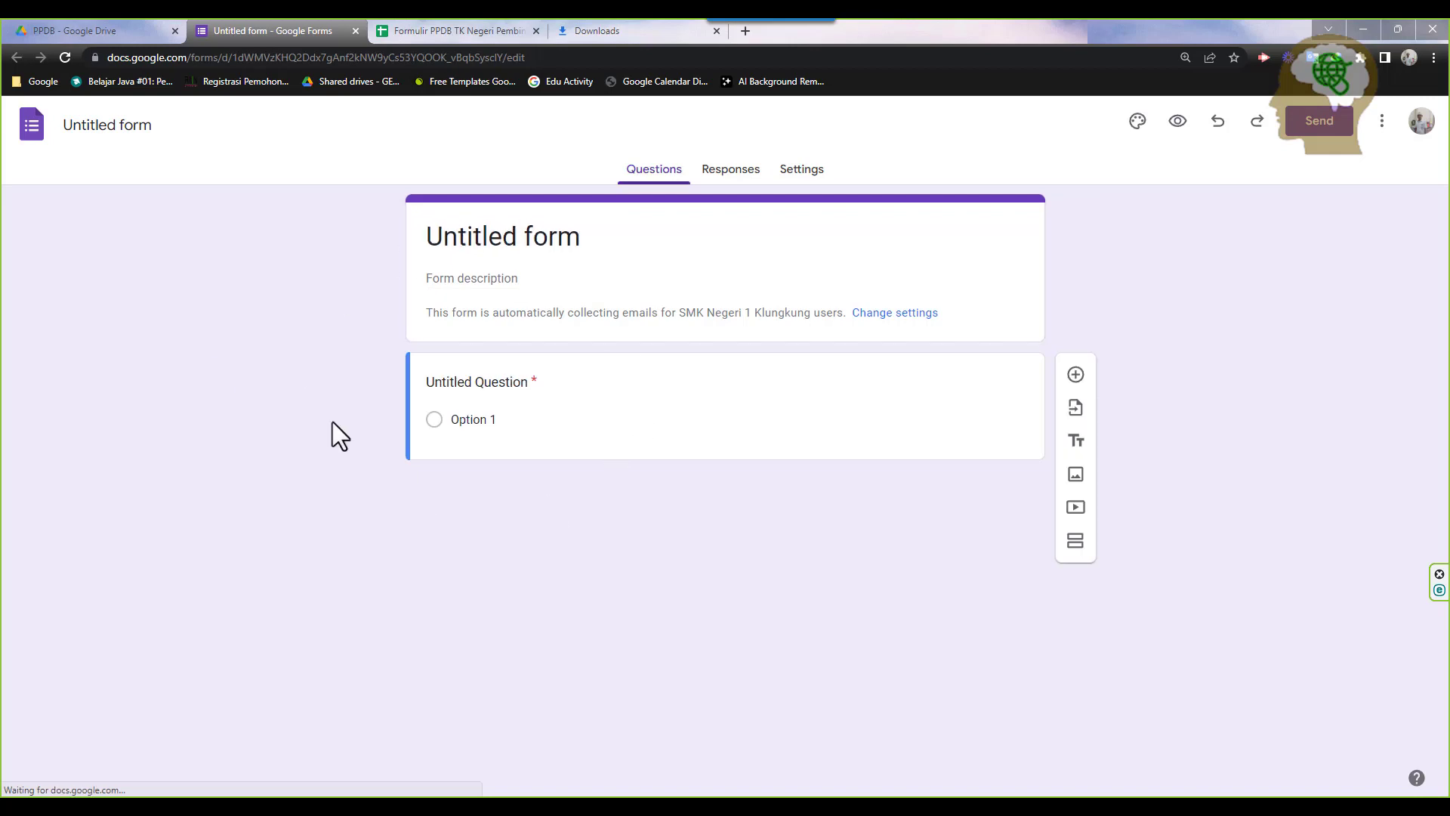
Replace the form's title with "Formulir PPDB TK TADIKA SEHAT"
click(590, 245)
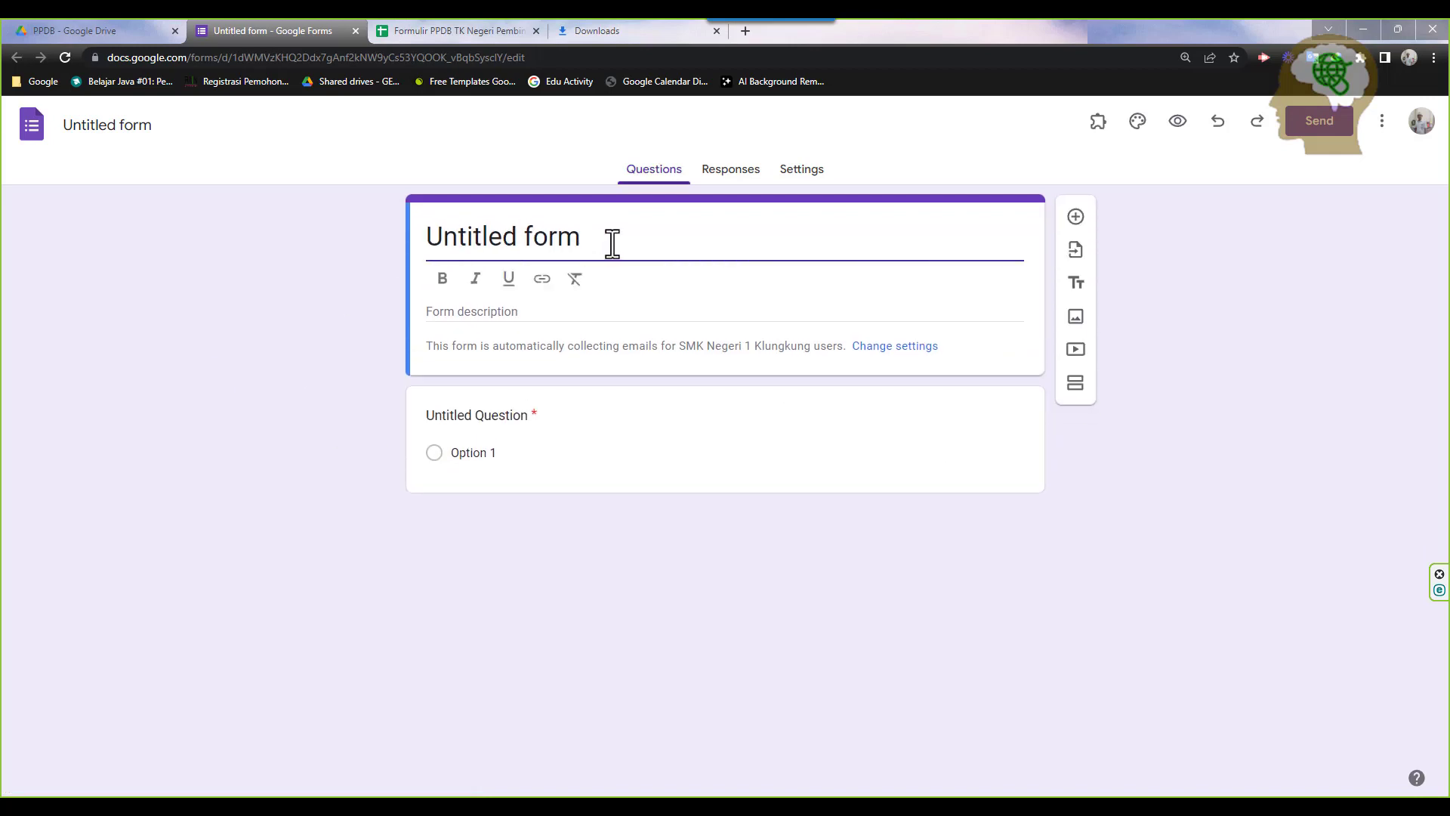
drag(609, 243, 392, 225)
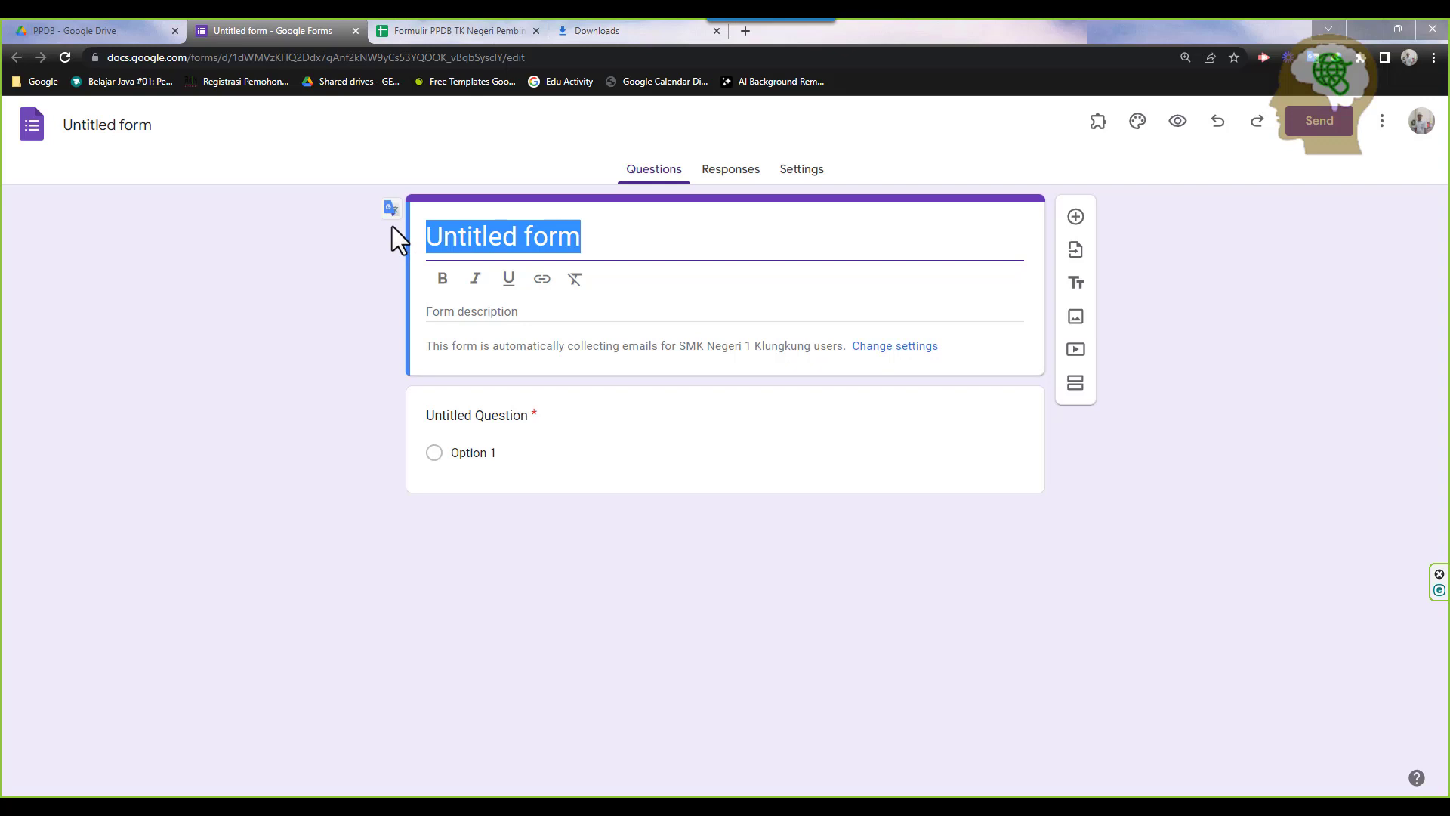
text(PPDB)
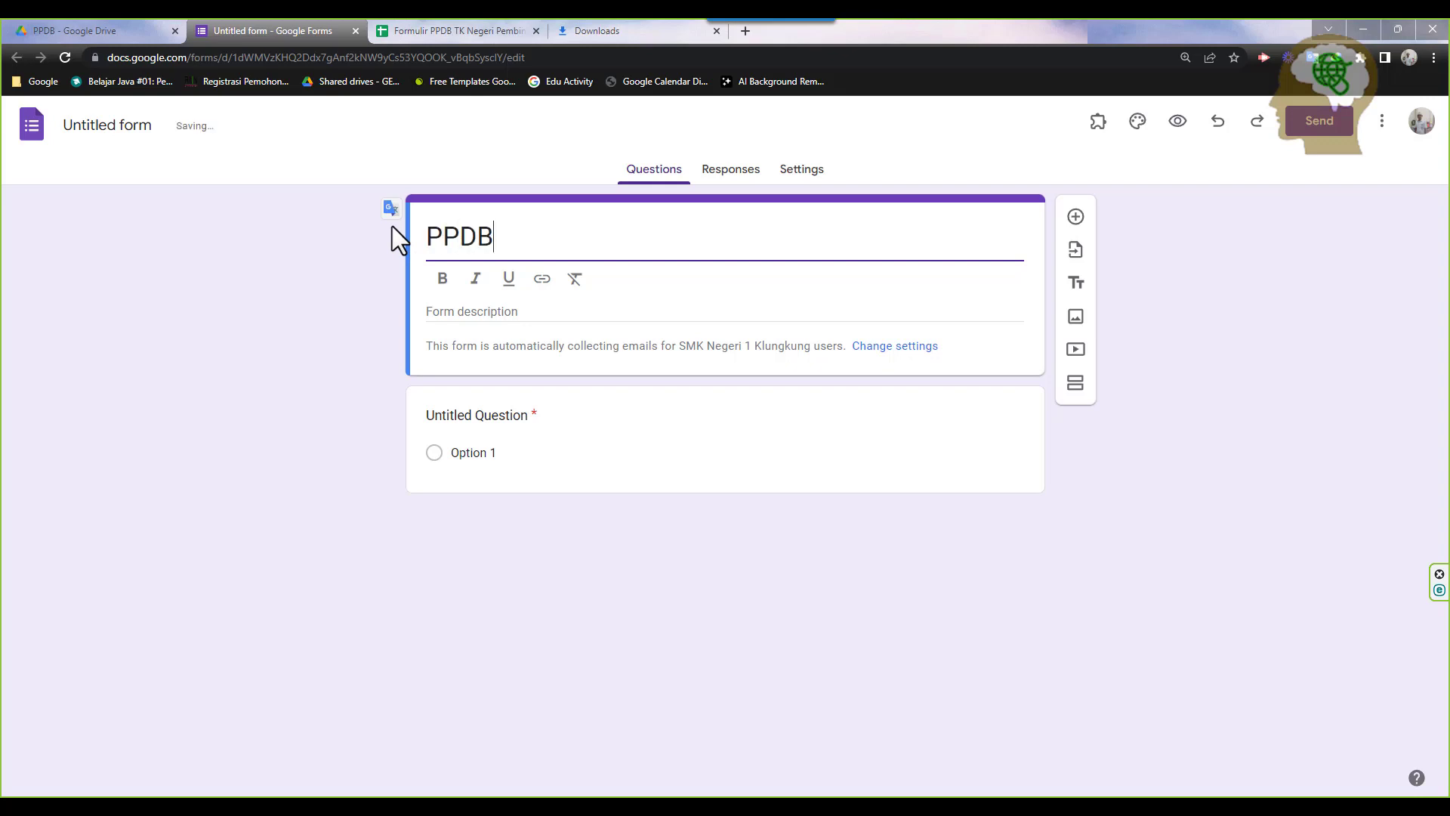
key(Home)
text(Formulir)
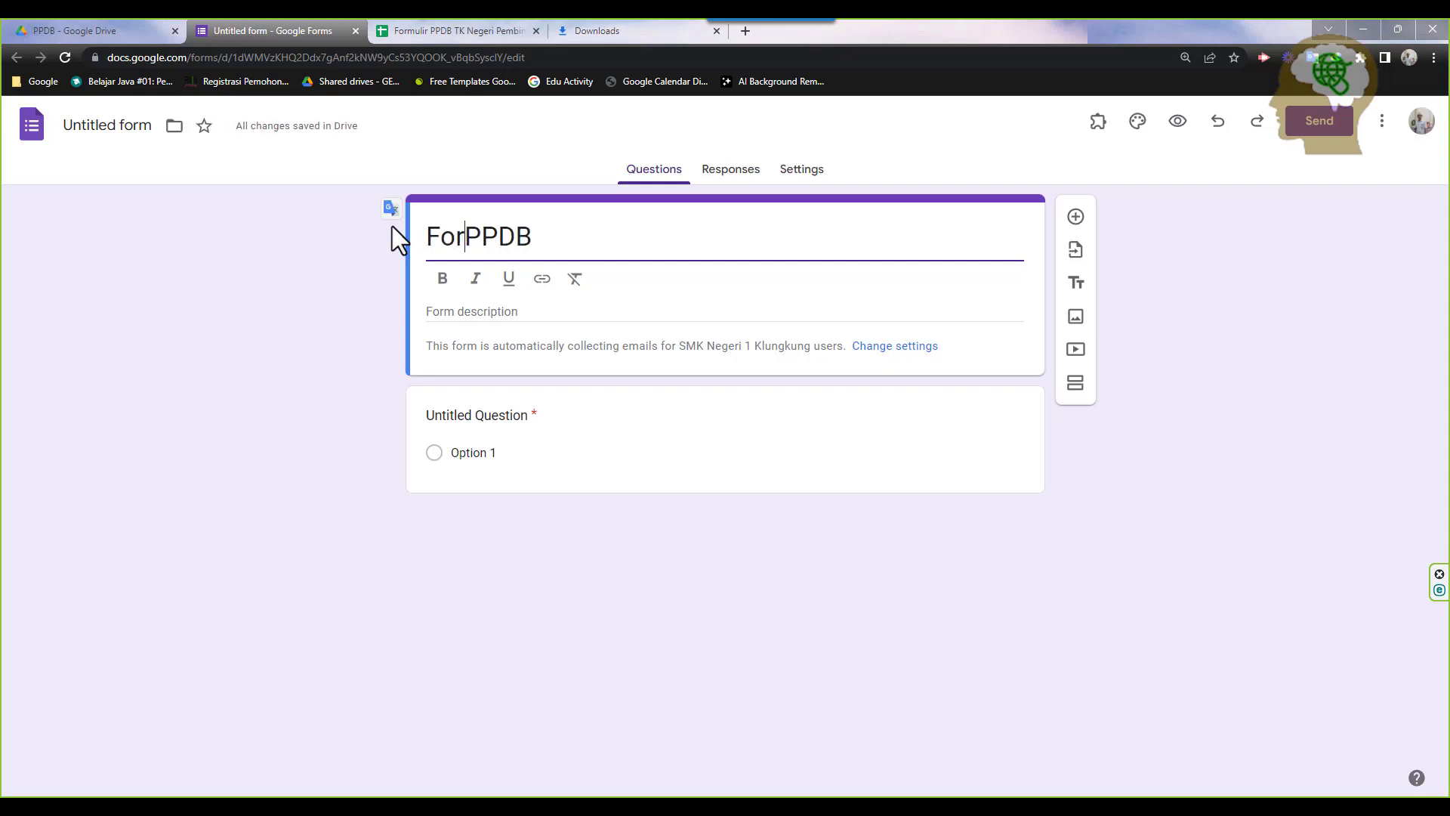
key(Right)
key(Right)
key(Right)
key(Right)
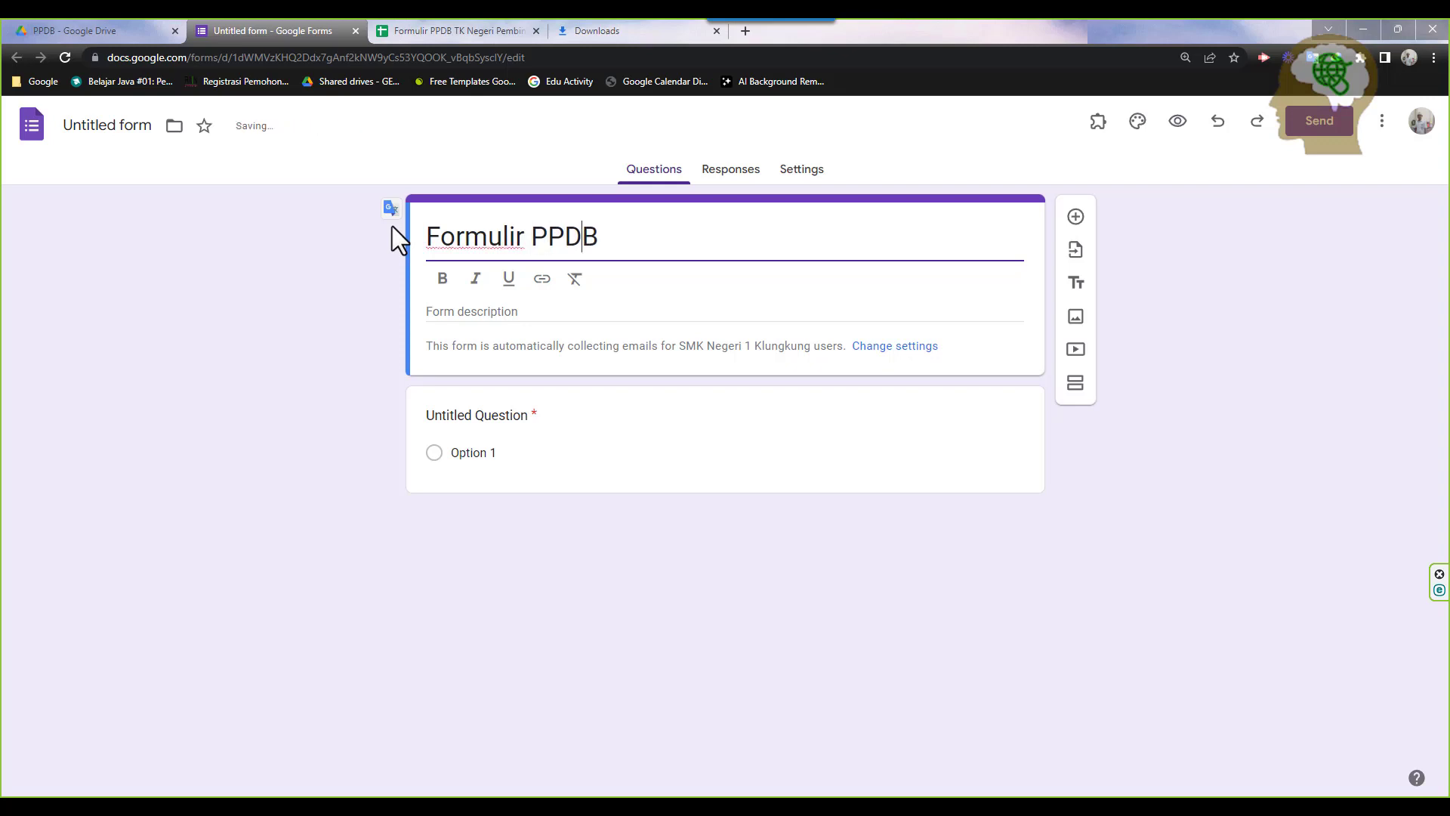
text(TK TADIKA )
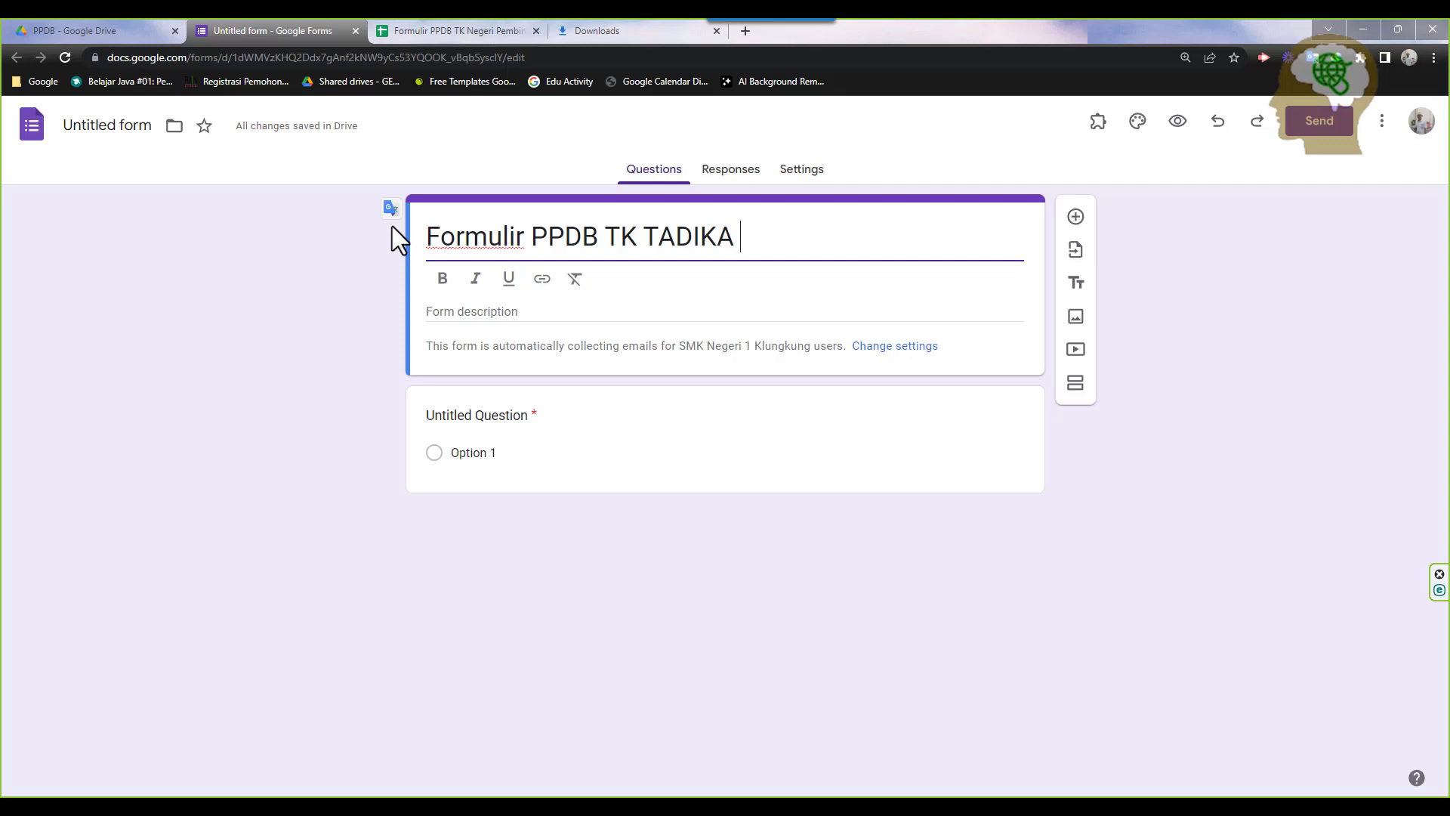
text(SEHAT)
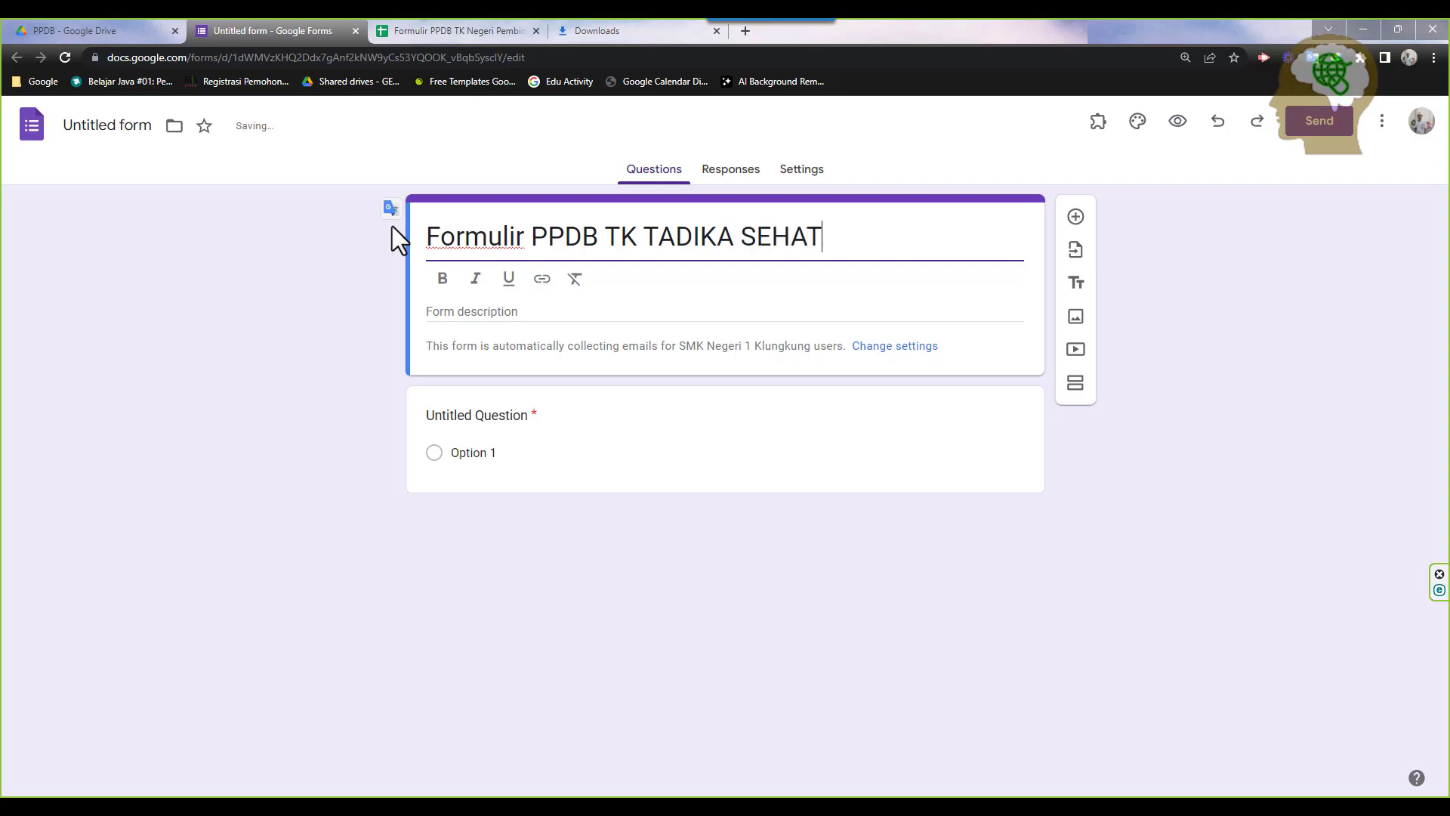
key(Left)
key(Left)
key(Left)
key(Left)
key(Left)
key(Left)
key(Left)
key(Left)
key(Left)
key(Left)
key(Left)
Look up the first DATA SISWA field in the spreadsheet and title the form's first question NISN
click(479, 34)
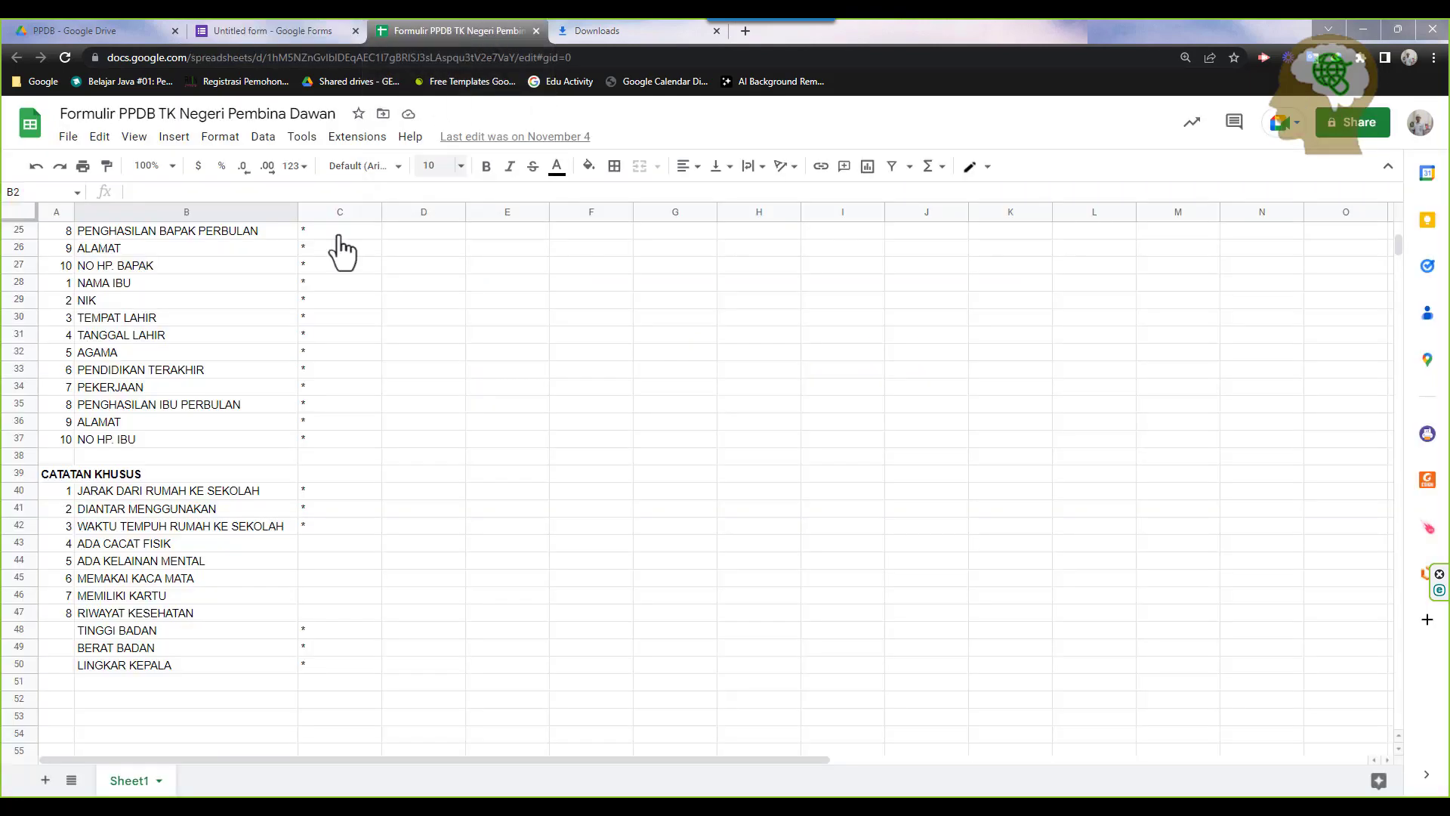
scroll(207, 370, up, 6)
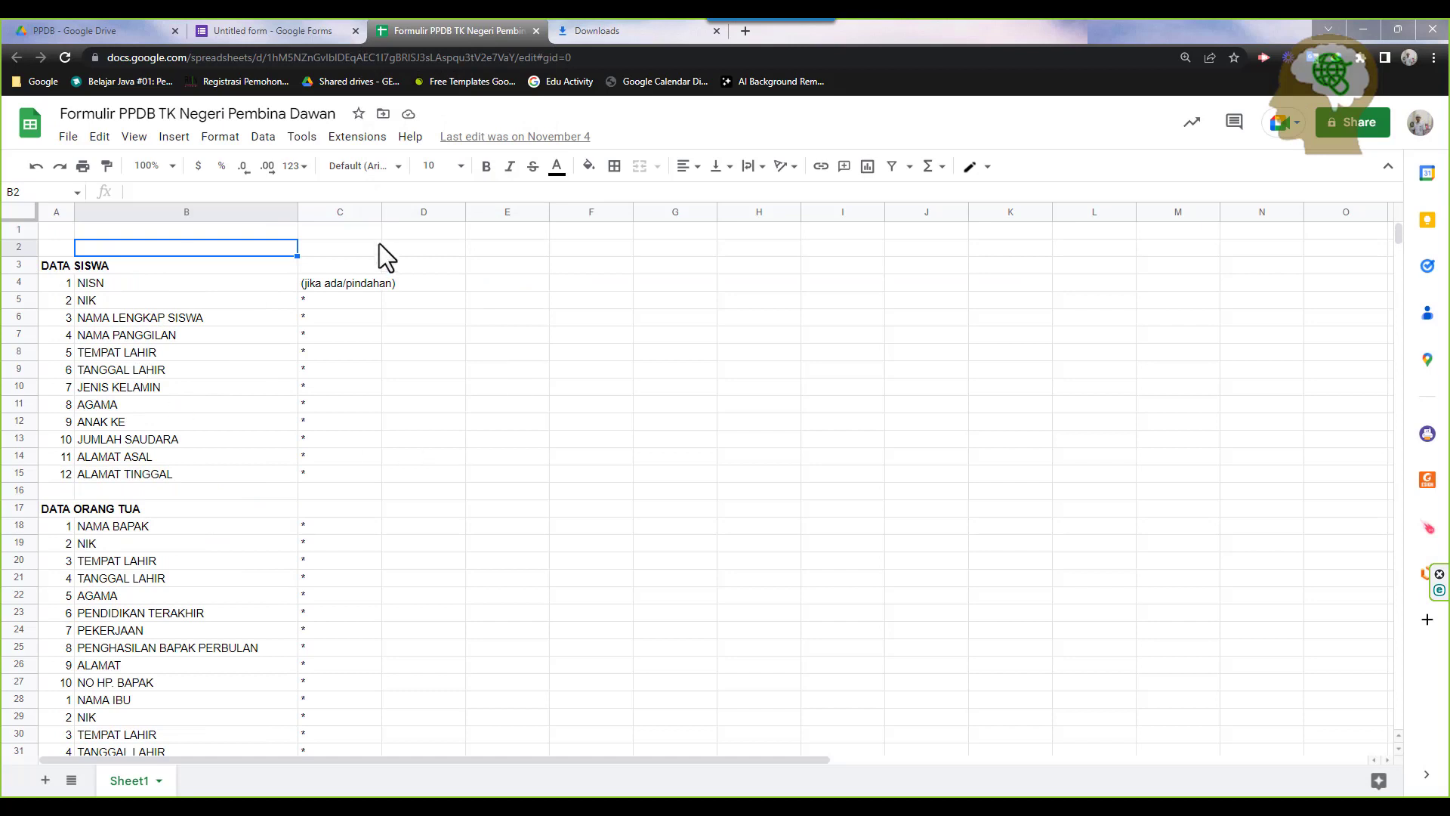
click(171, 282)
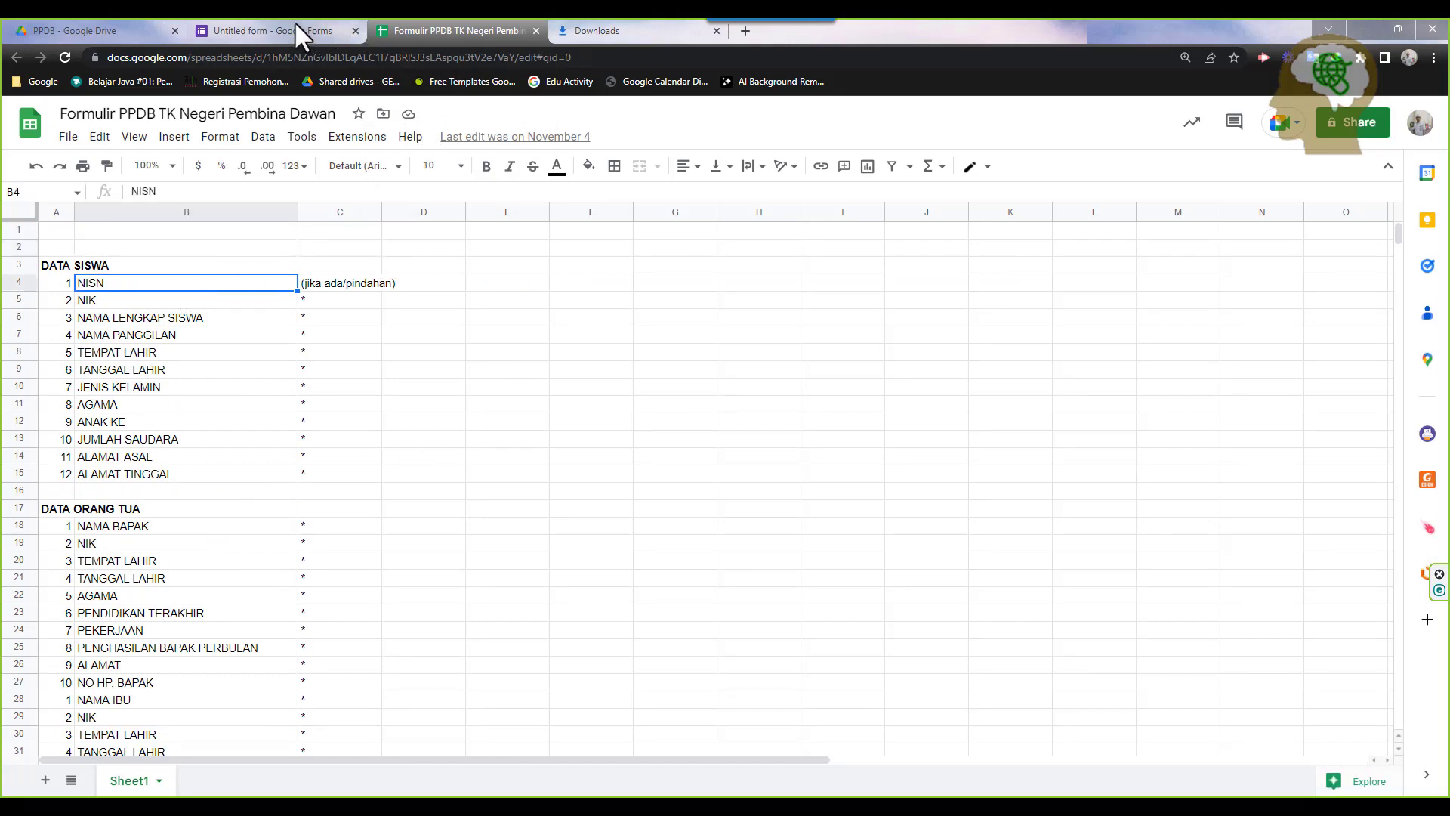
click(296, 24)
click(516, 435)
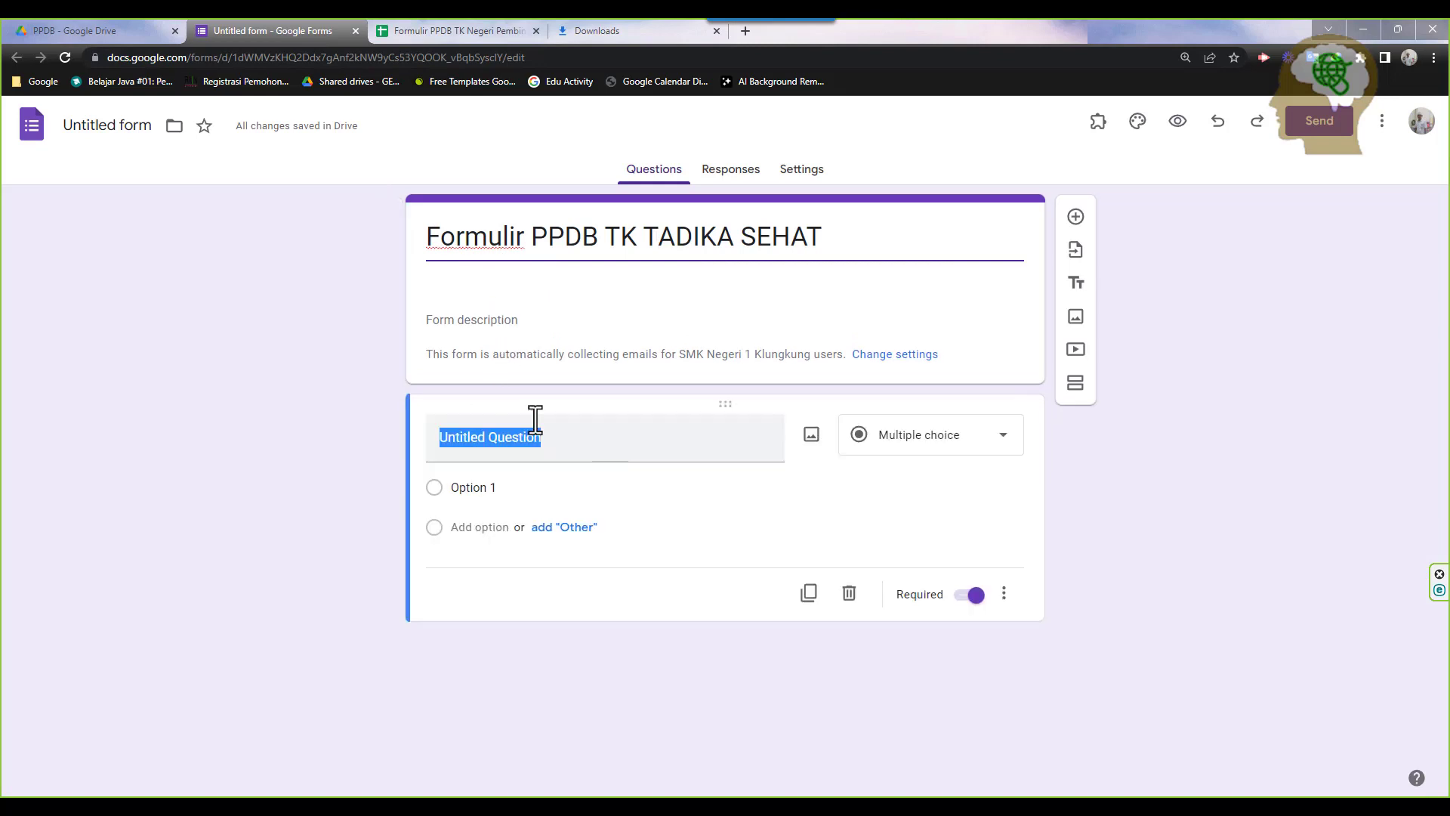
text(NISNN)
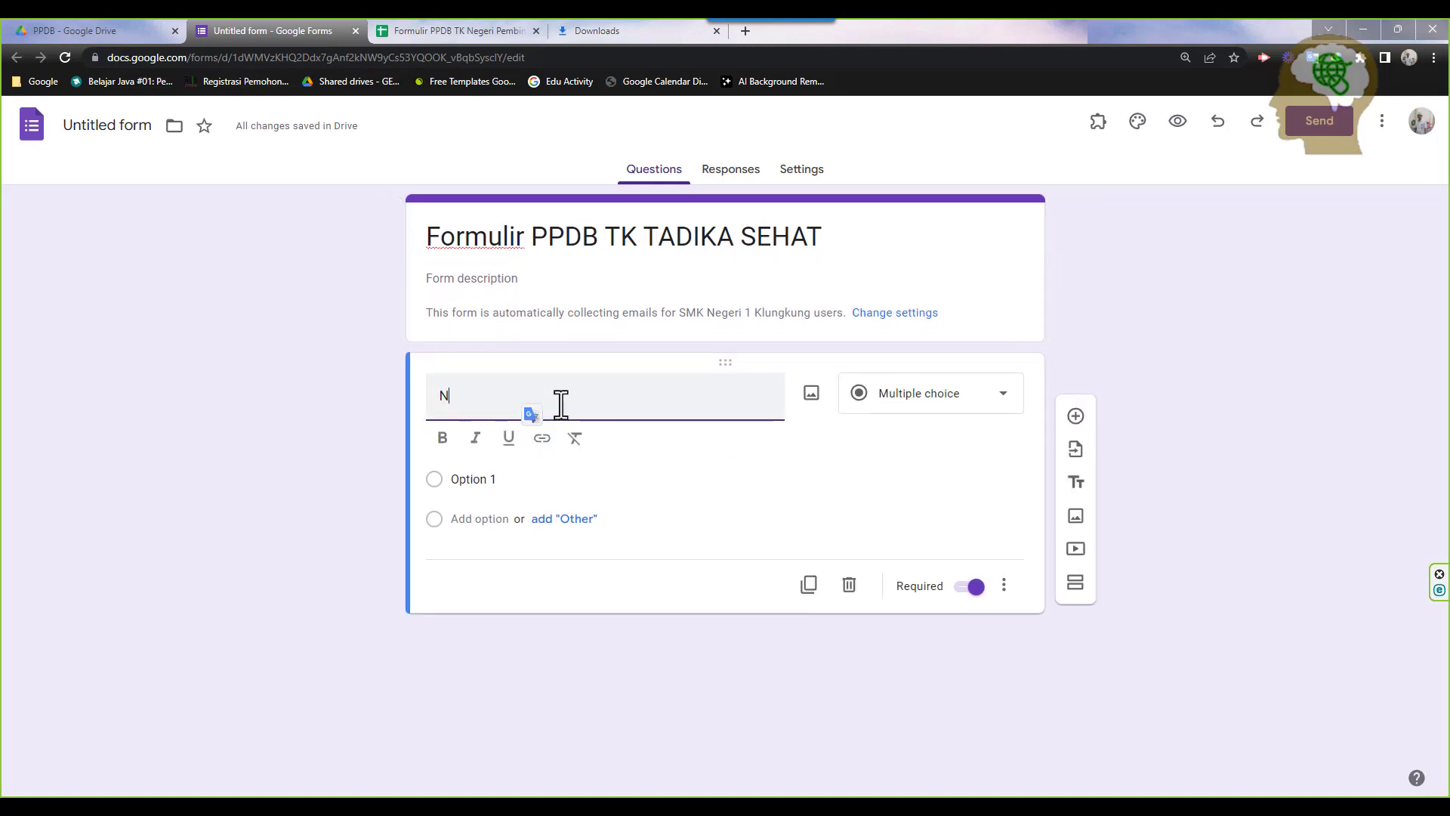
key(BackSpace)
key(BackSpace)
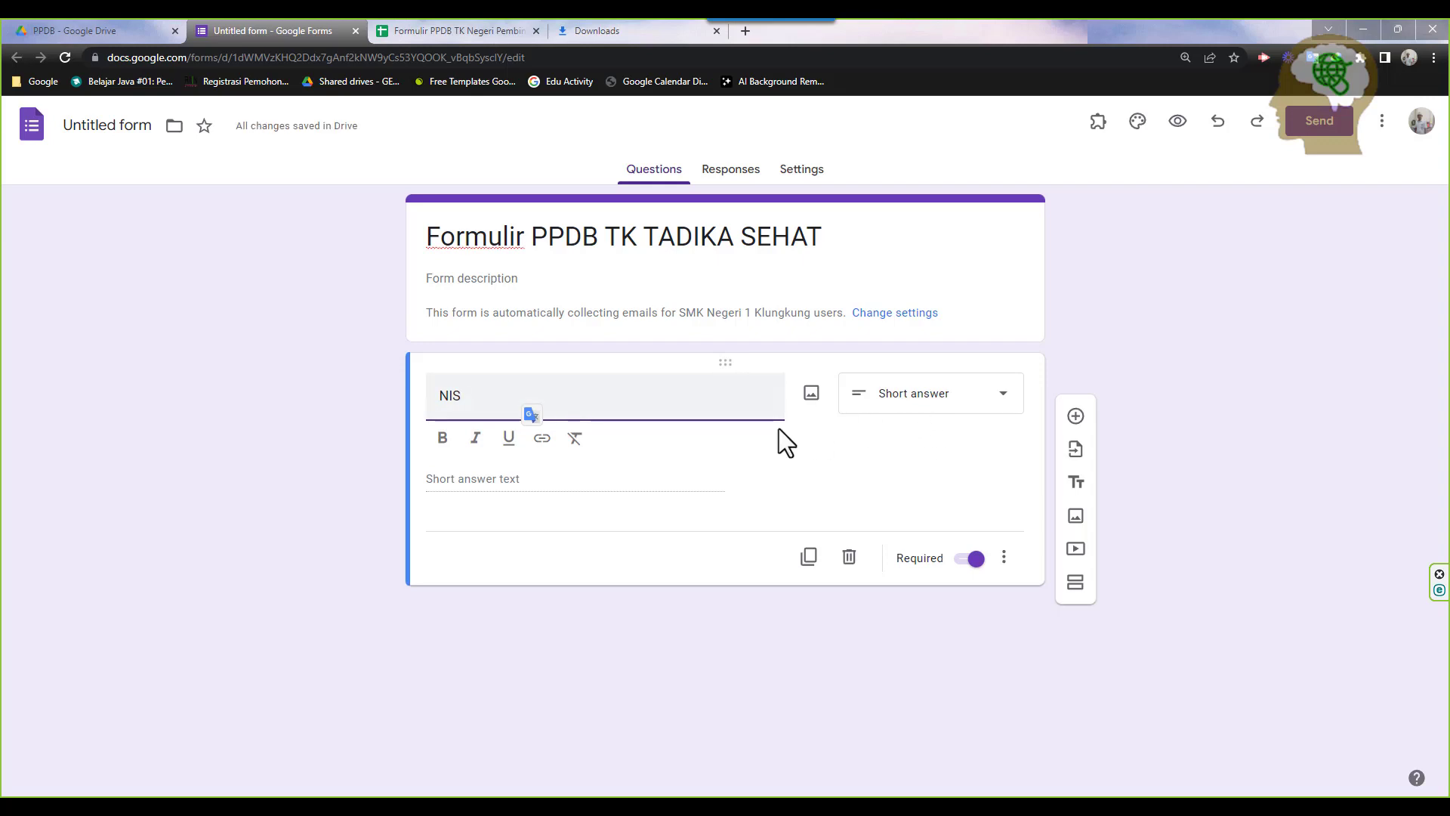
text(N)
click(725, 487)
double_click(659, 397)
click(758, 491)
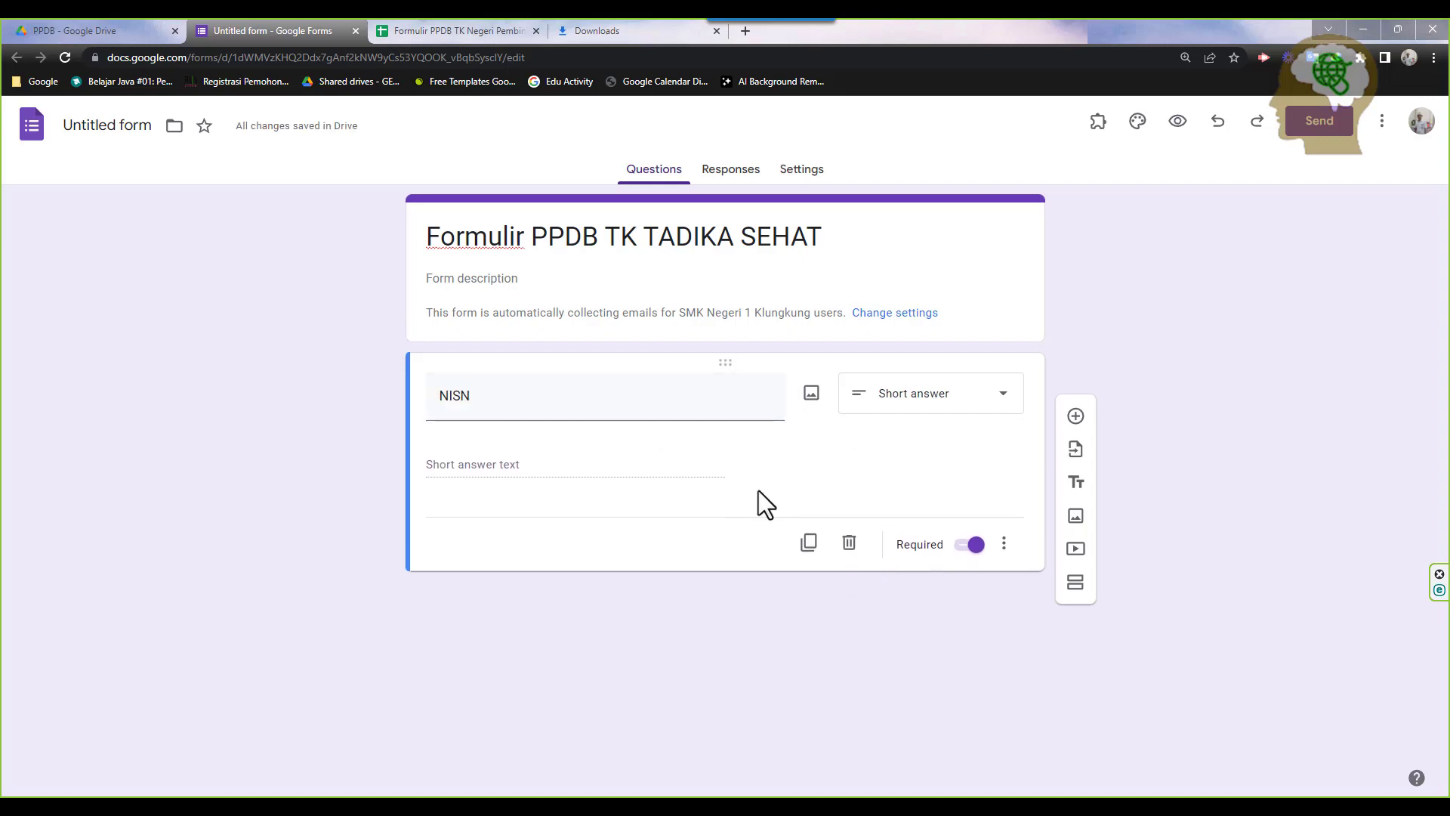
Add response validation to the NISN question with the Number type and the Is number condition
click(1003, 523)
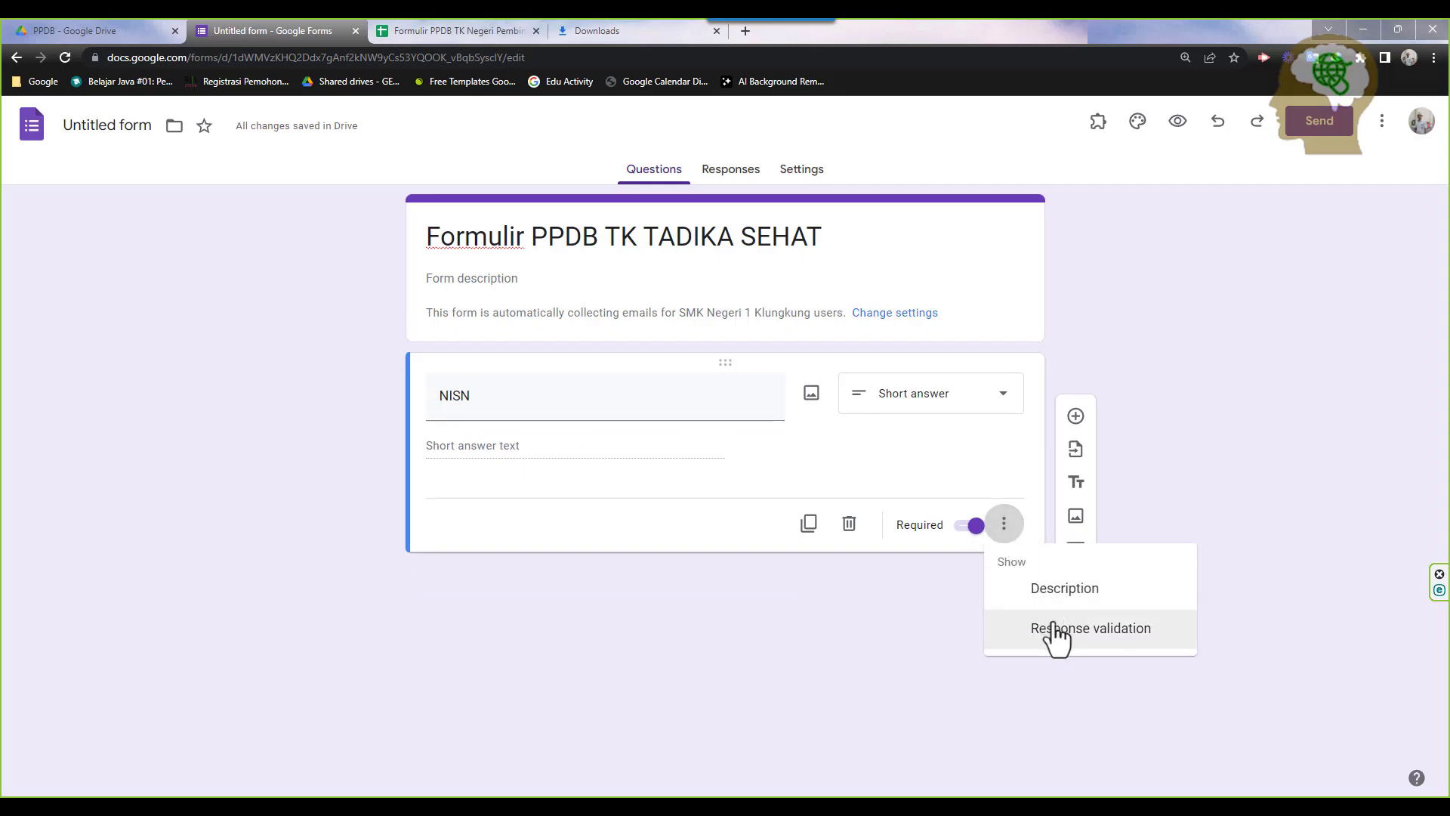
click(1007, 540)
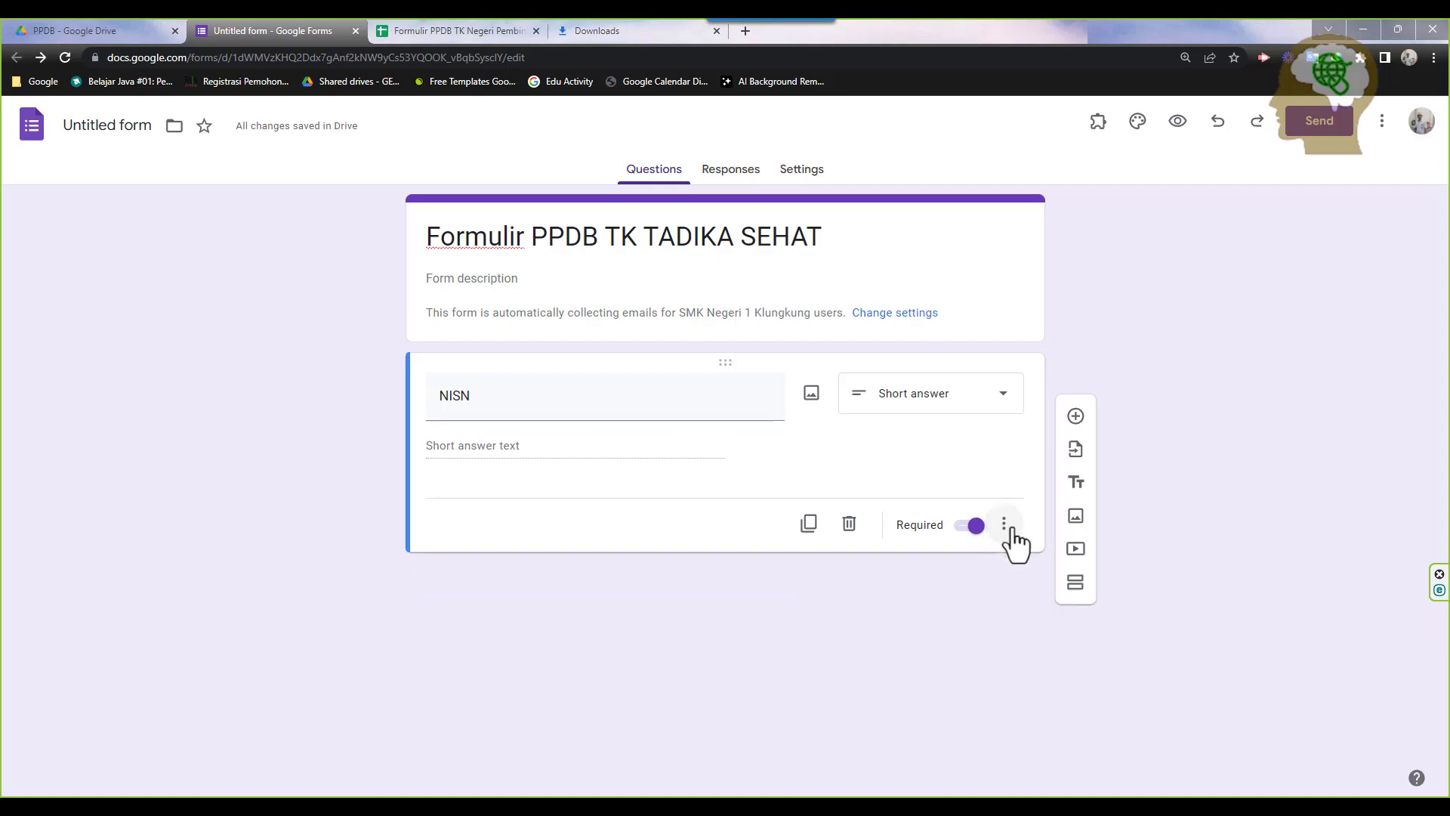
click(1006, 529)
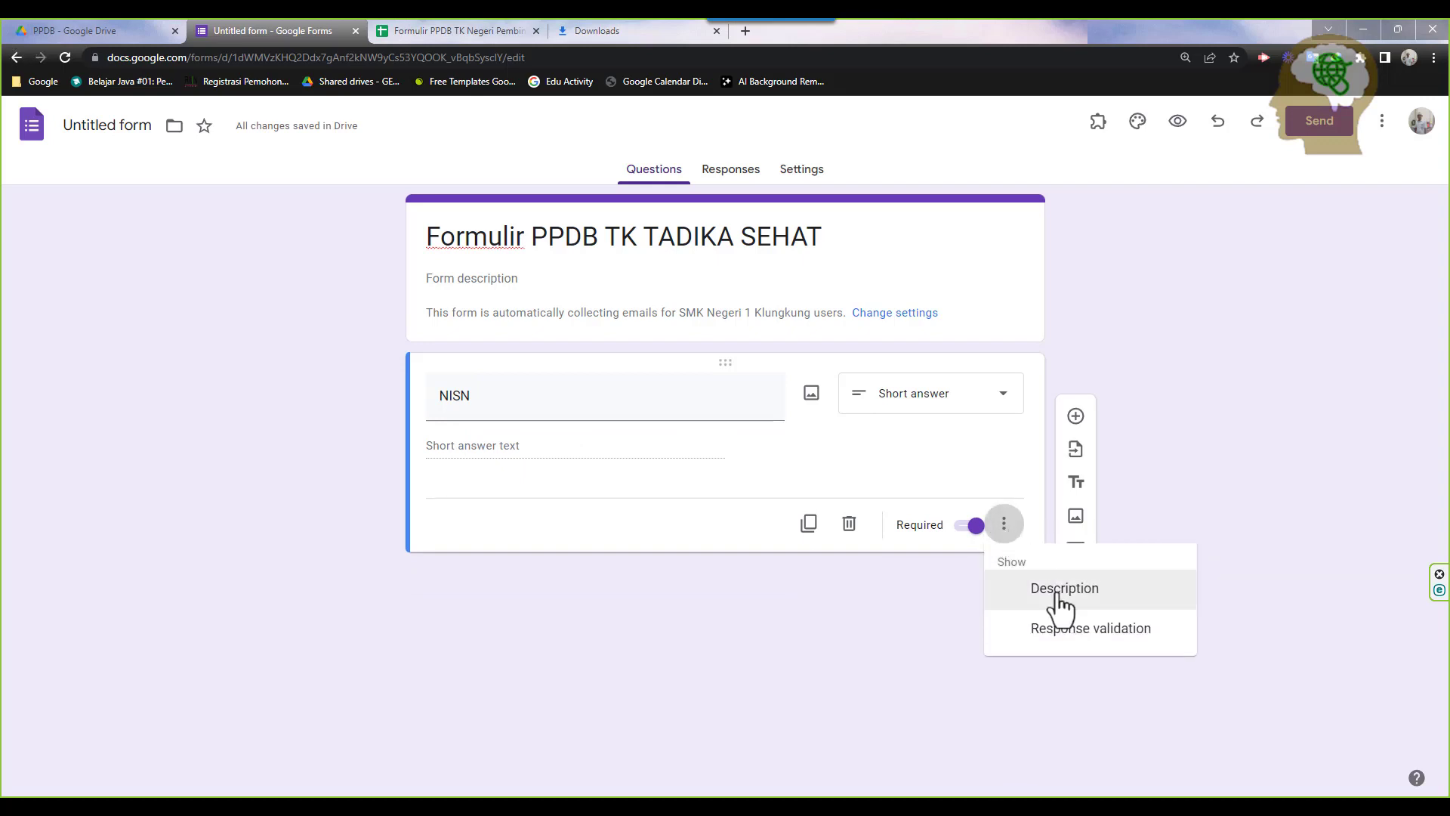
click(1075, 638)
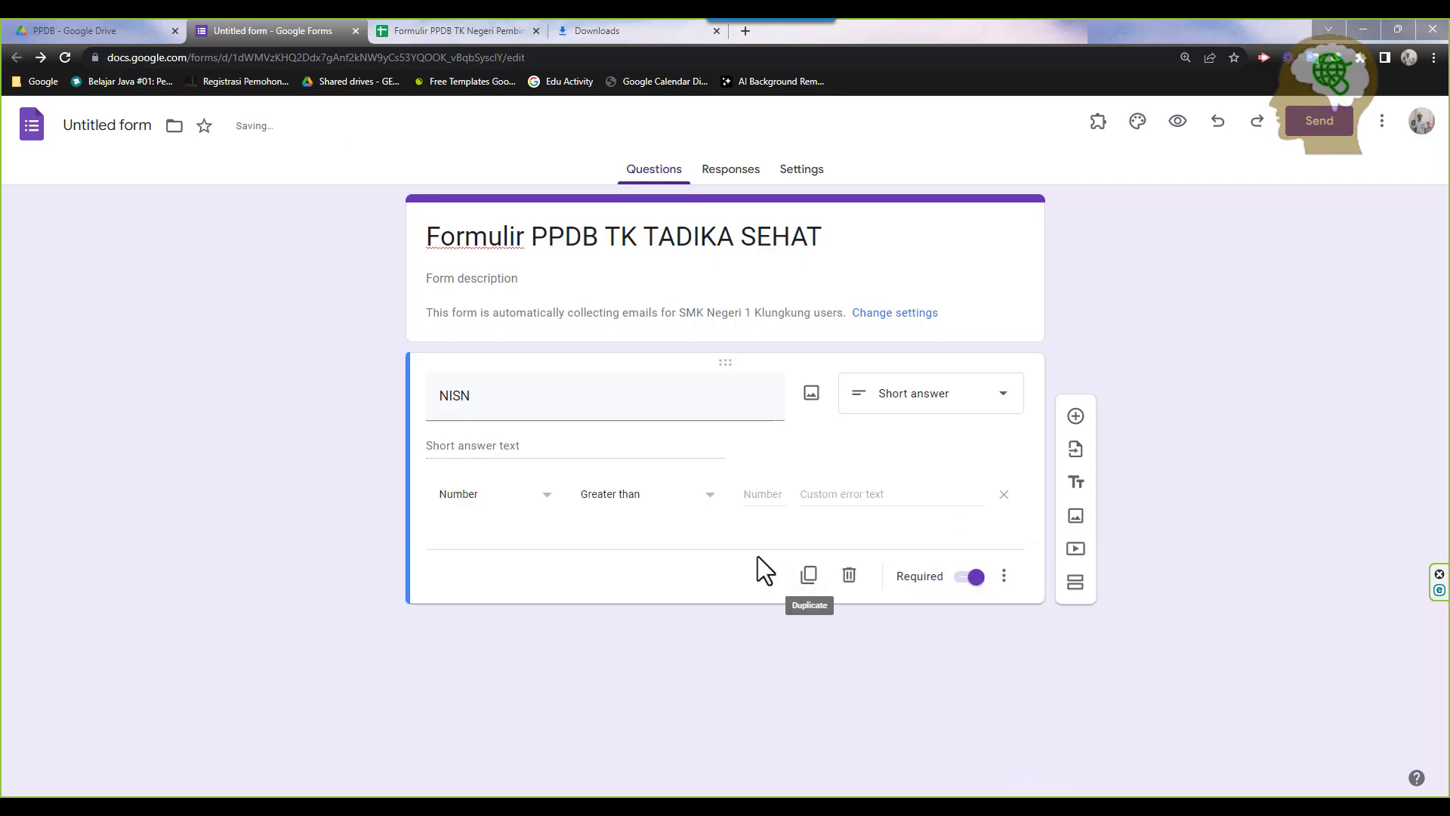
click(538, 498)
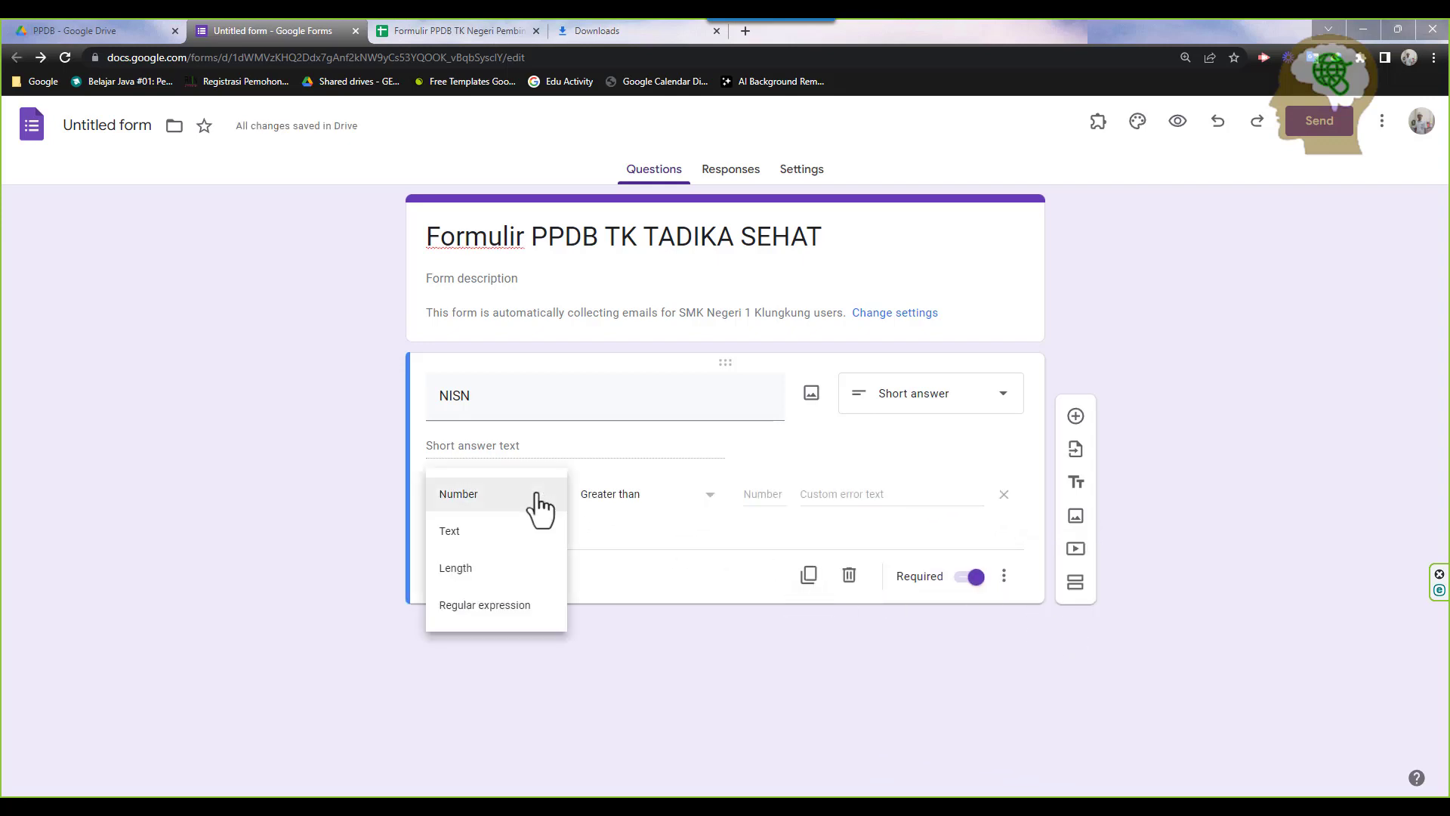
click(519, 504)
click(637, 504)
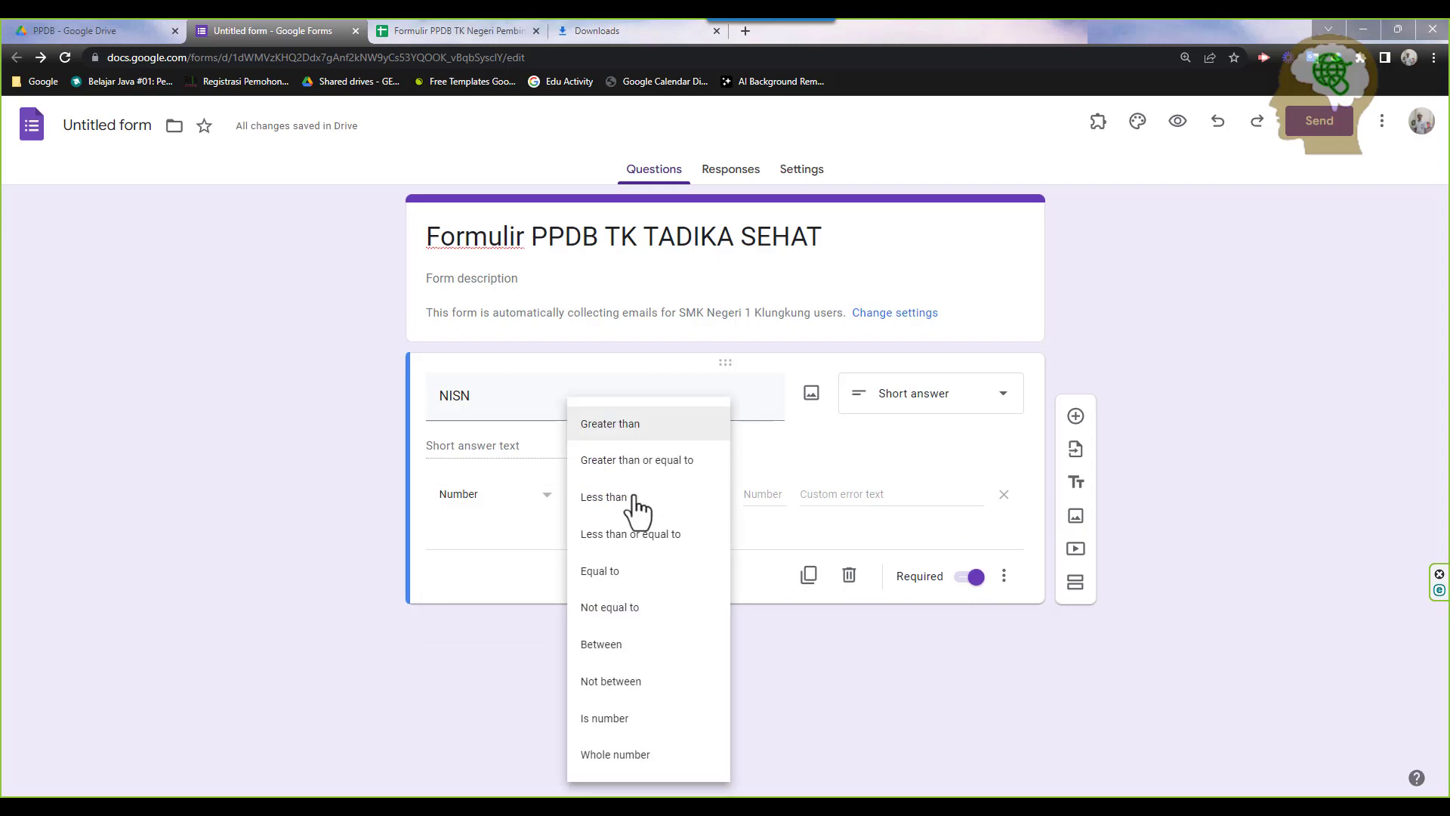
click(623, 718)
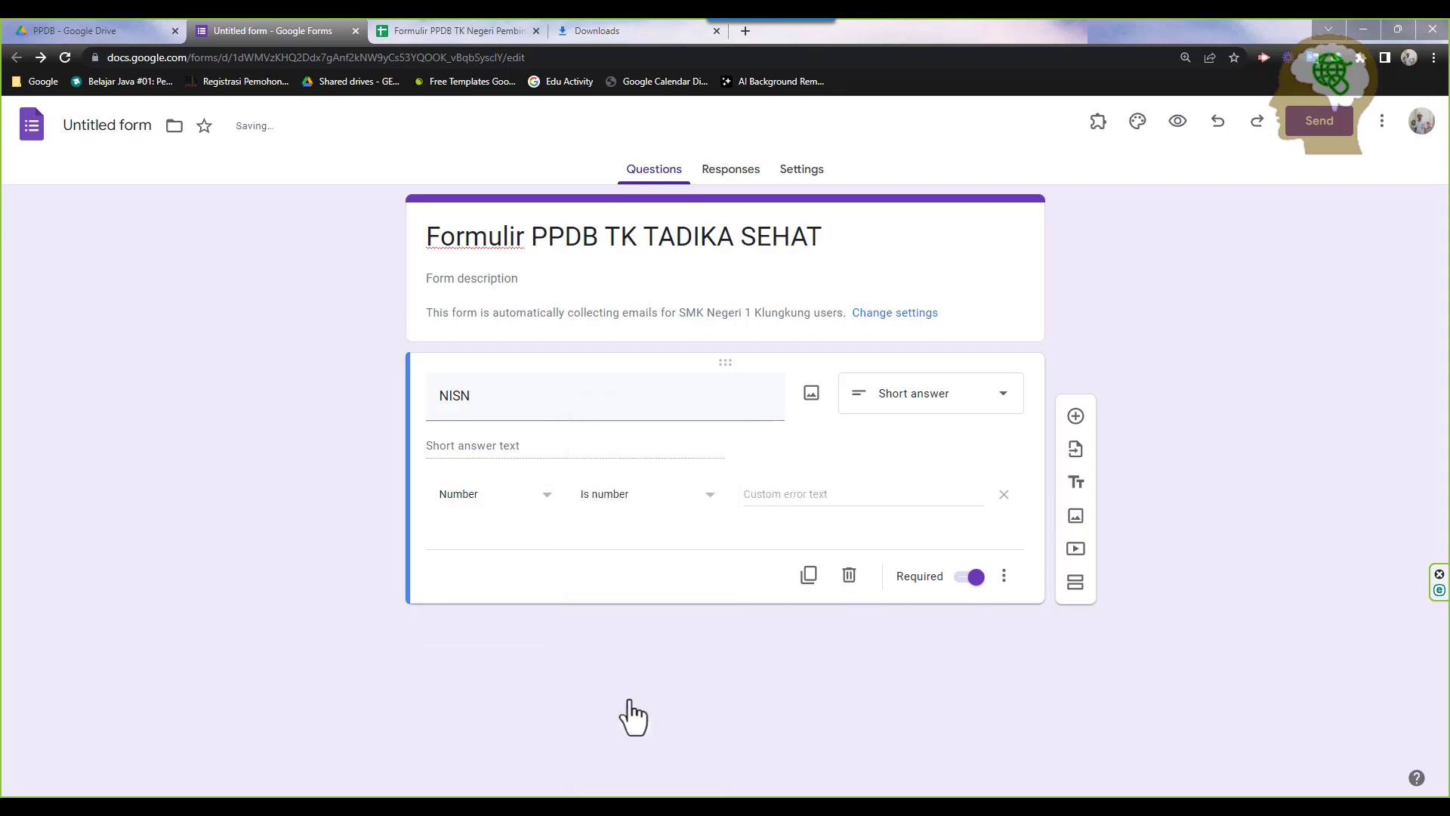
Set the custom error text of the NISN validation to "Harus angka !"
click(758, 498)
text(Harus angka)
text(!)
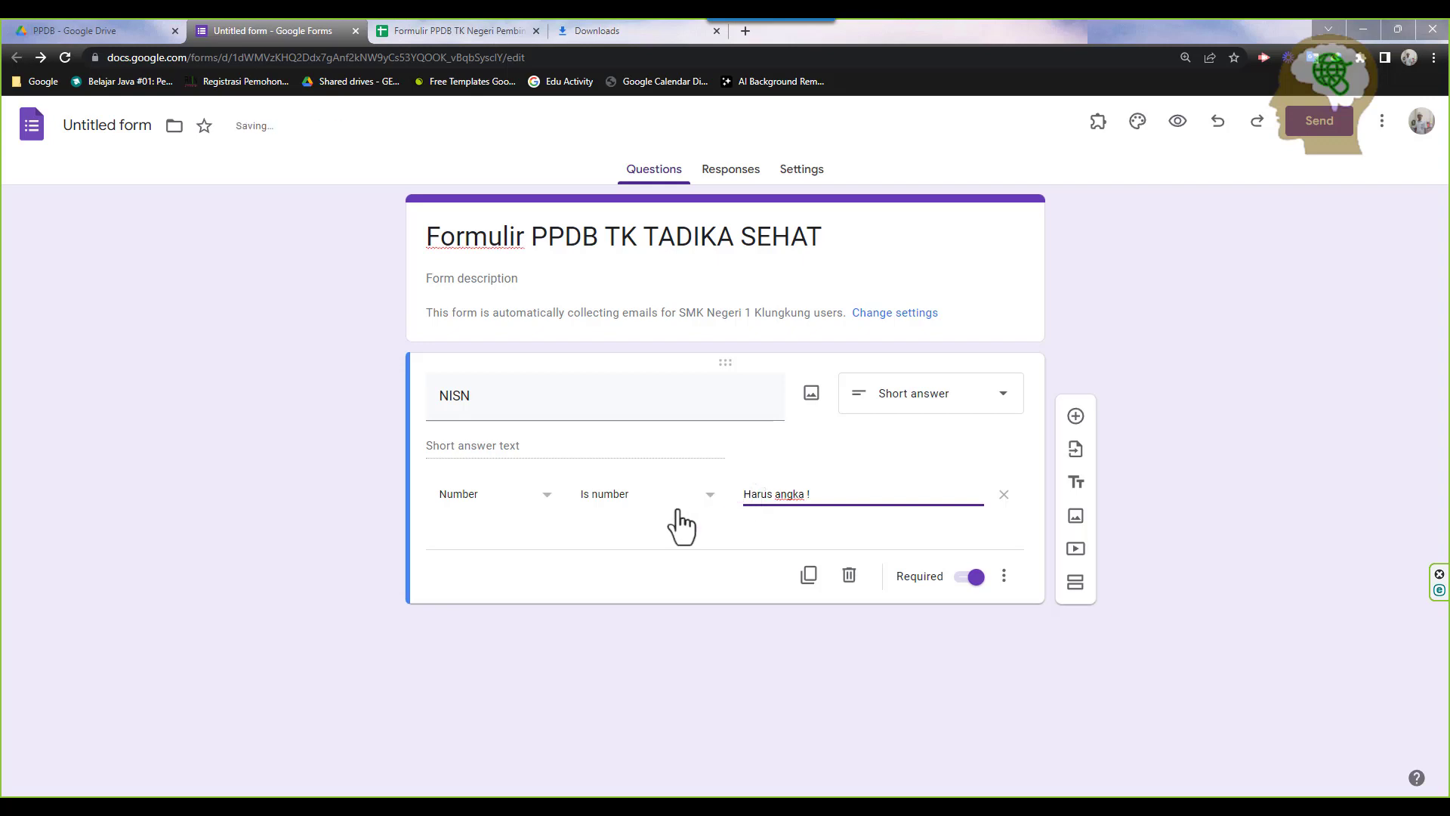
click(663, 556)
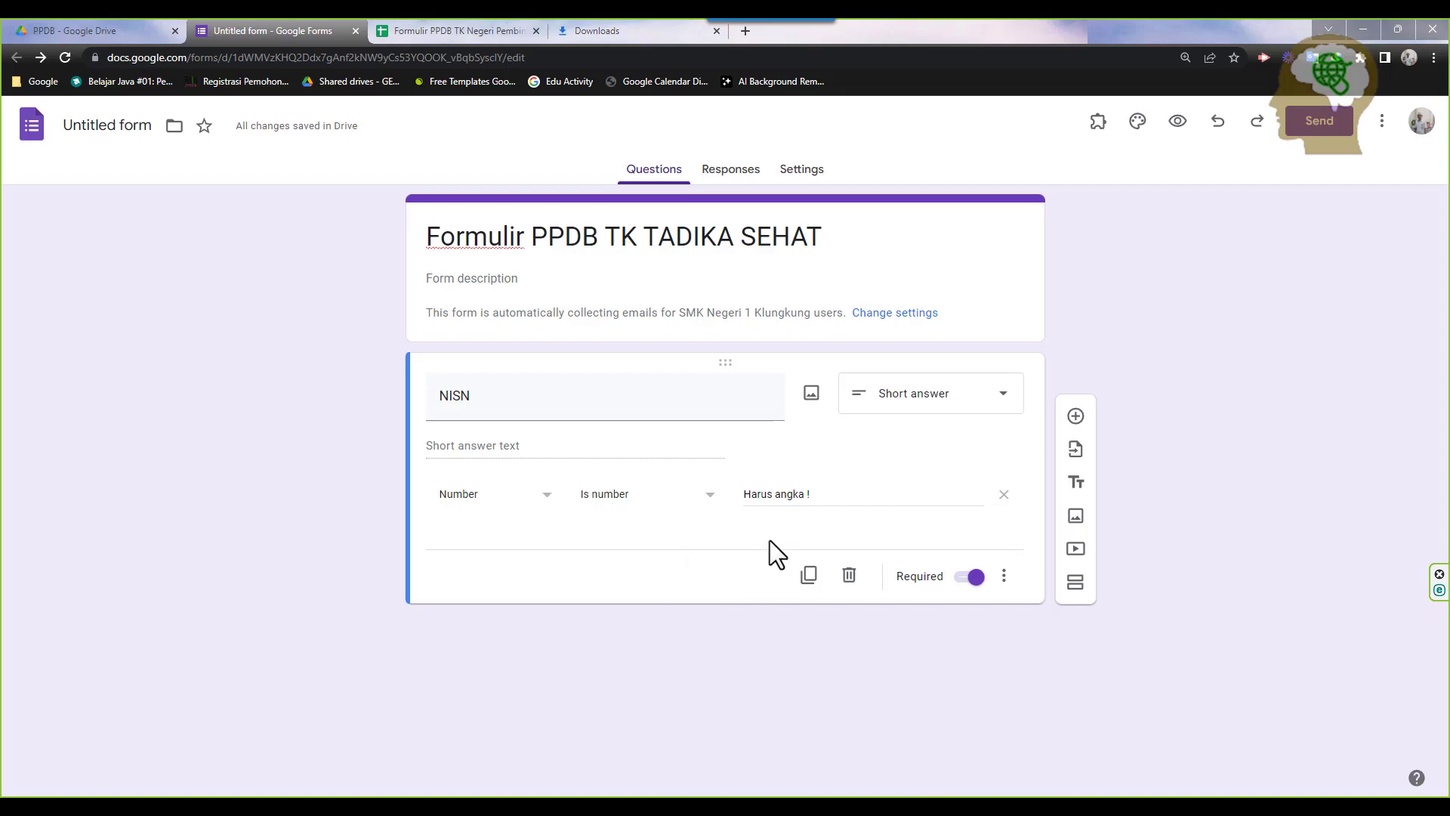
Review the DATA SISWA, DATA ORANG TUA and CATATAN KHUSUS field groups in the spreadsheet
click(456, 20)
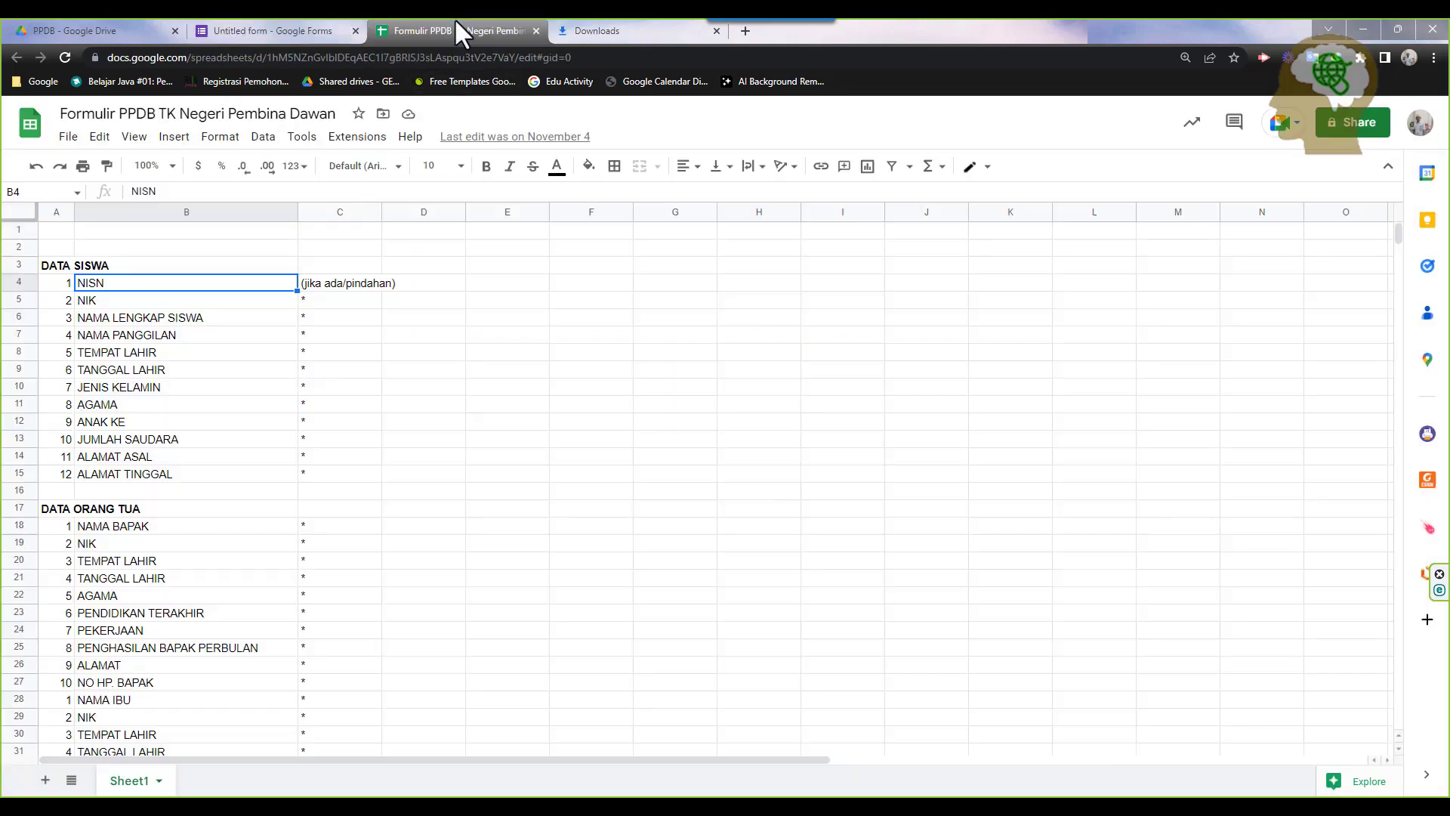
click(111, 268)
scroll(144, 376, down, 1)
click(115, 459)
scroll(119, 462, down, 6)
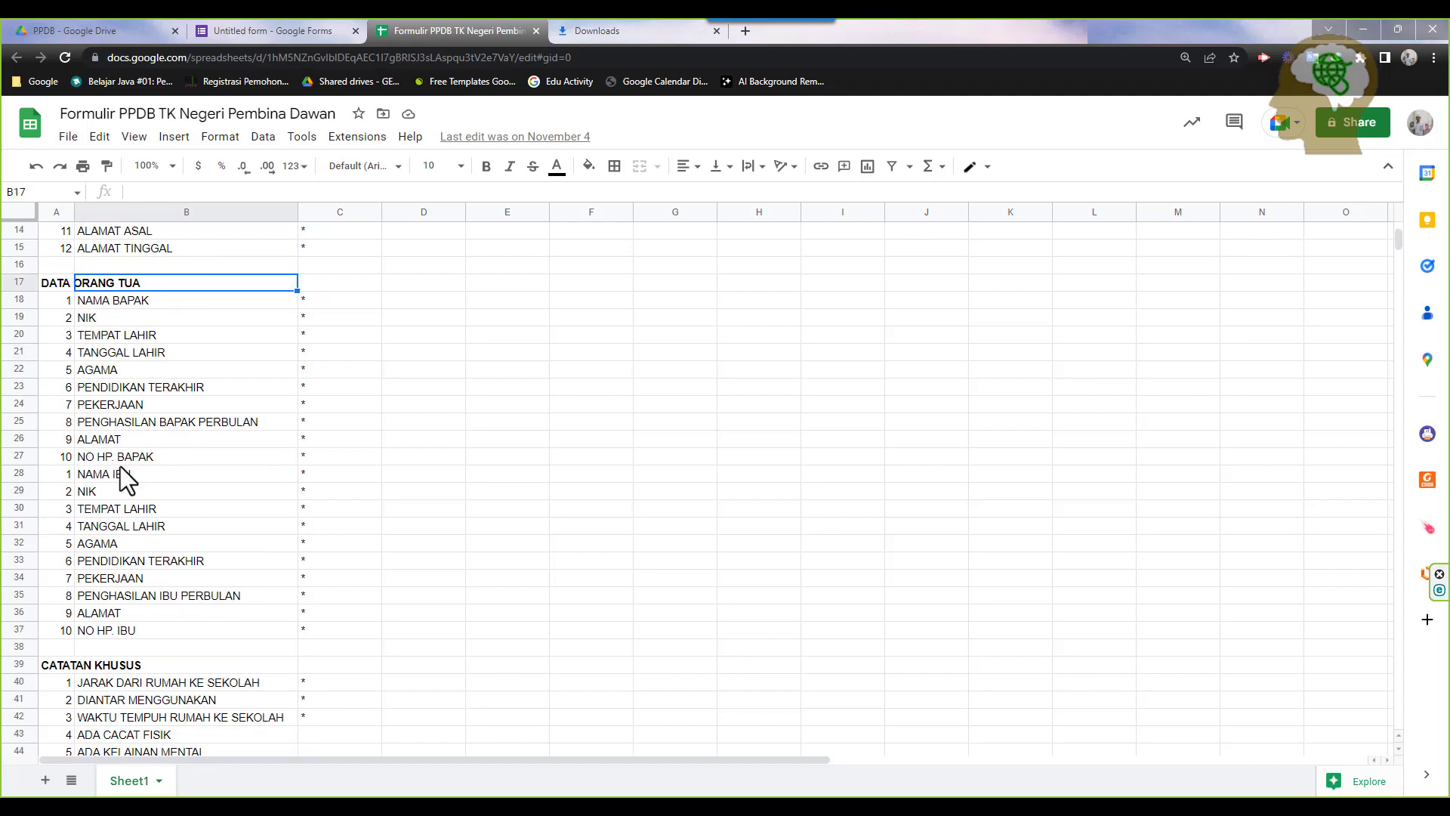
click(138, 541)
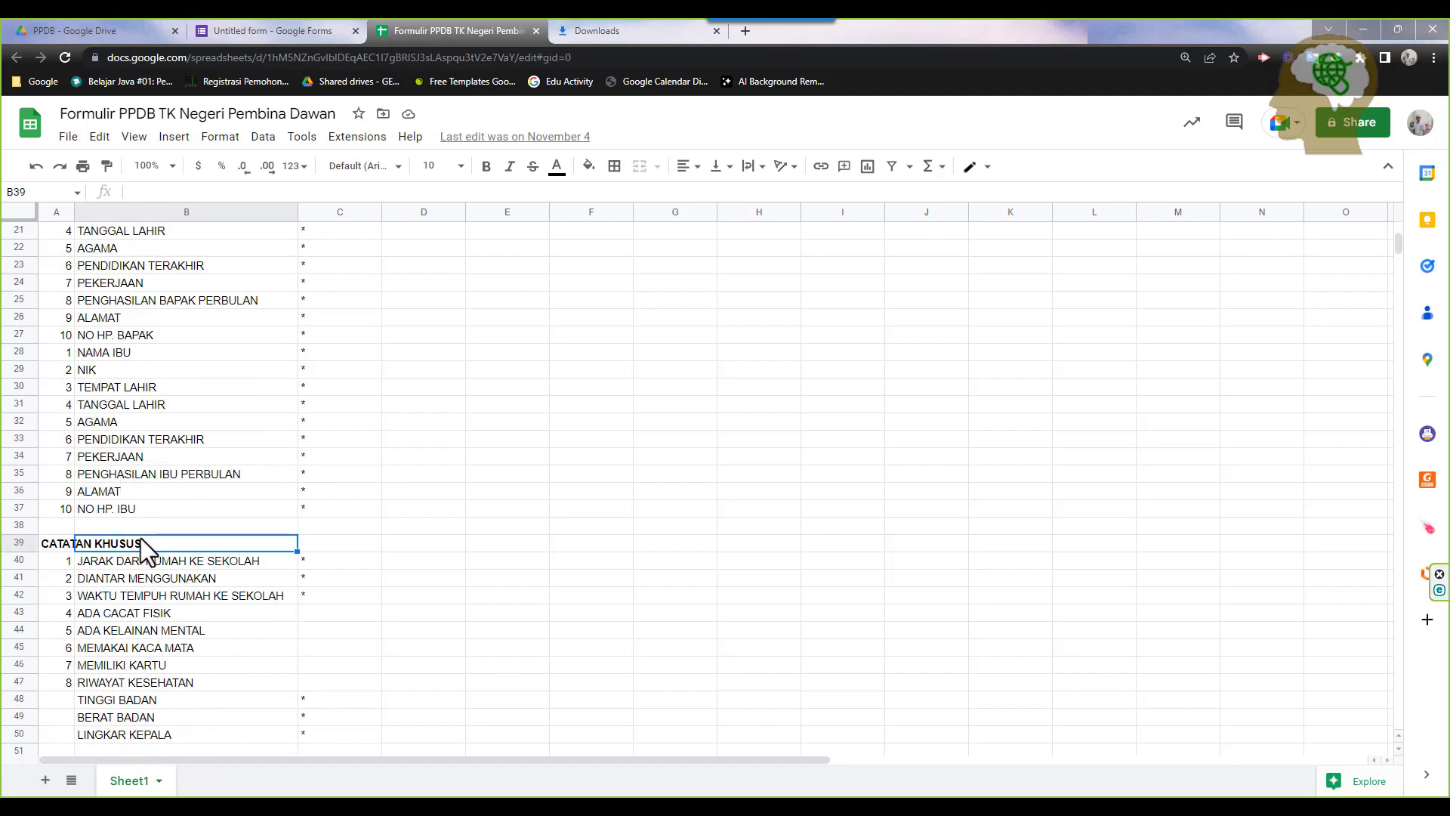
scroll(140, 538, up, 7)
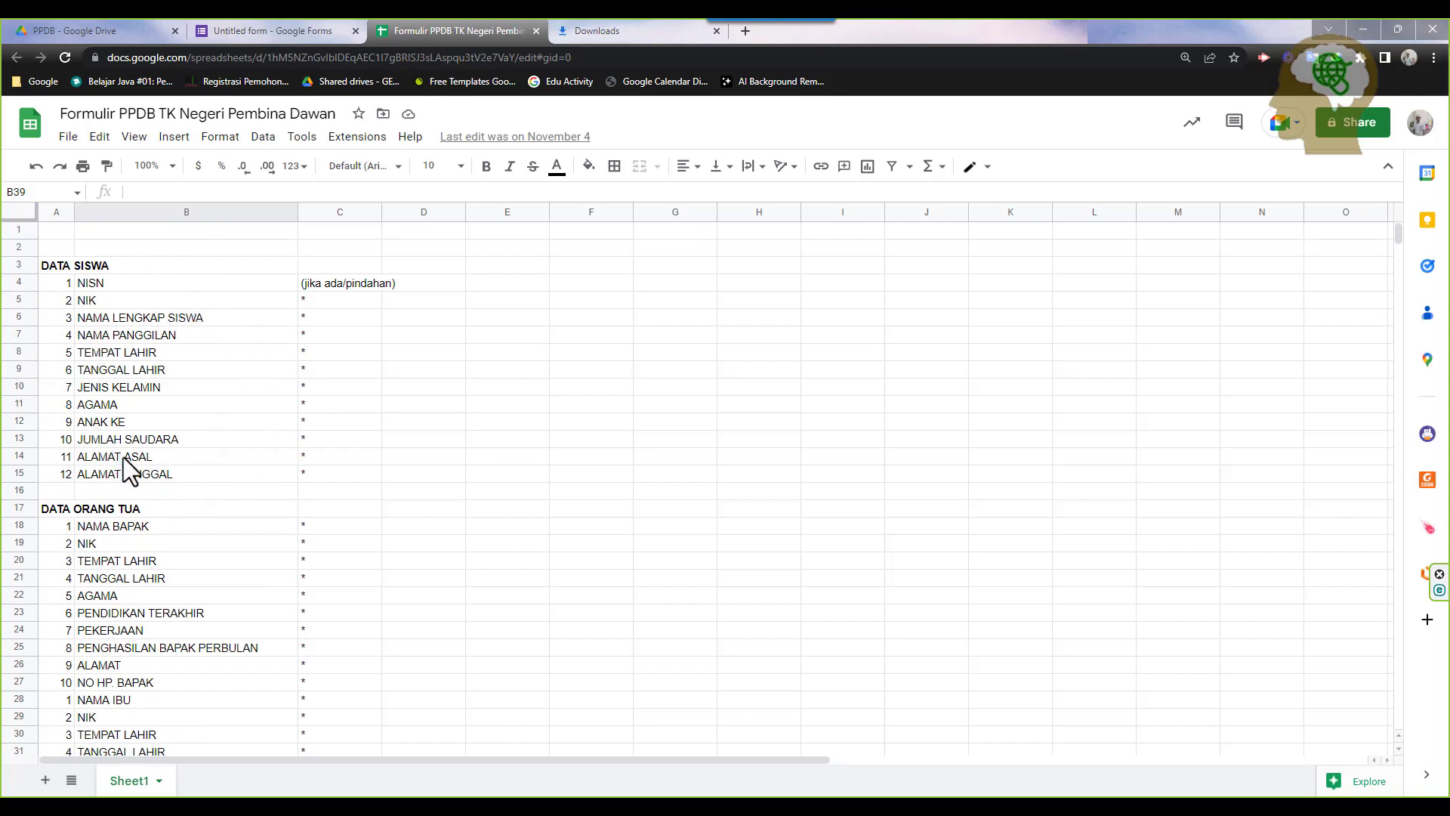
Return to the form and add a section directly after the title block, ahead of the NISN question
click(292, 35)
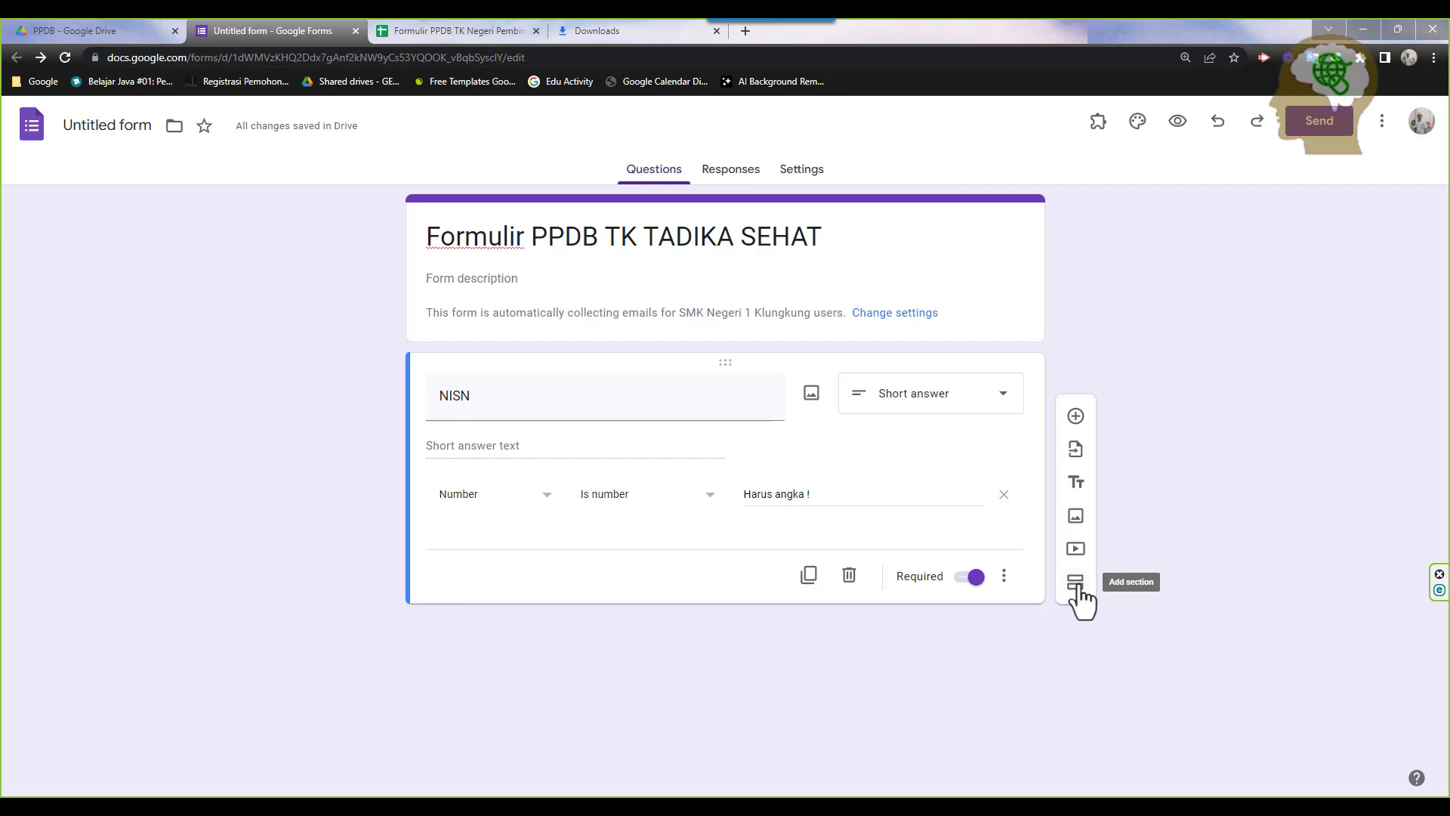
click(972, 333)
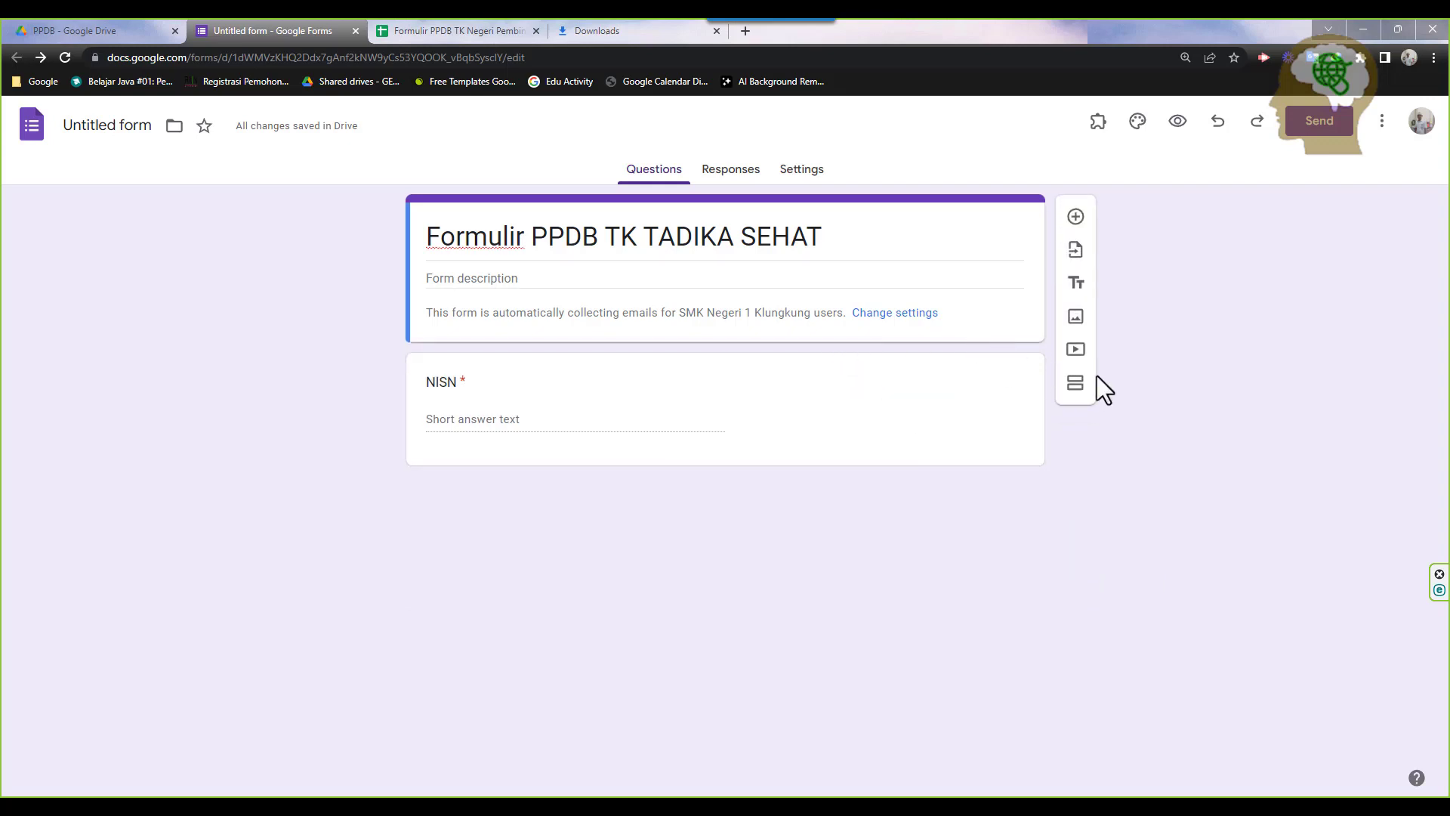
click(1076, 382)
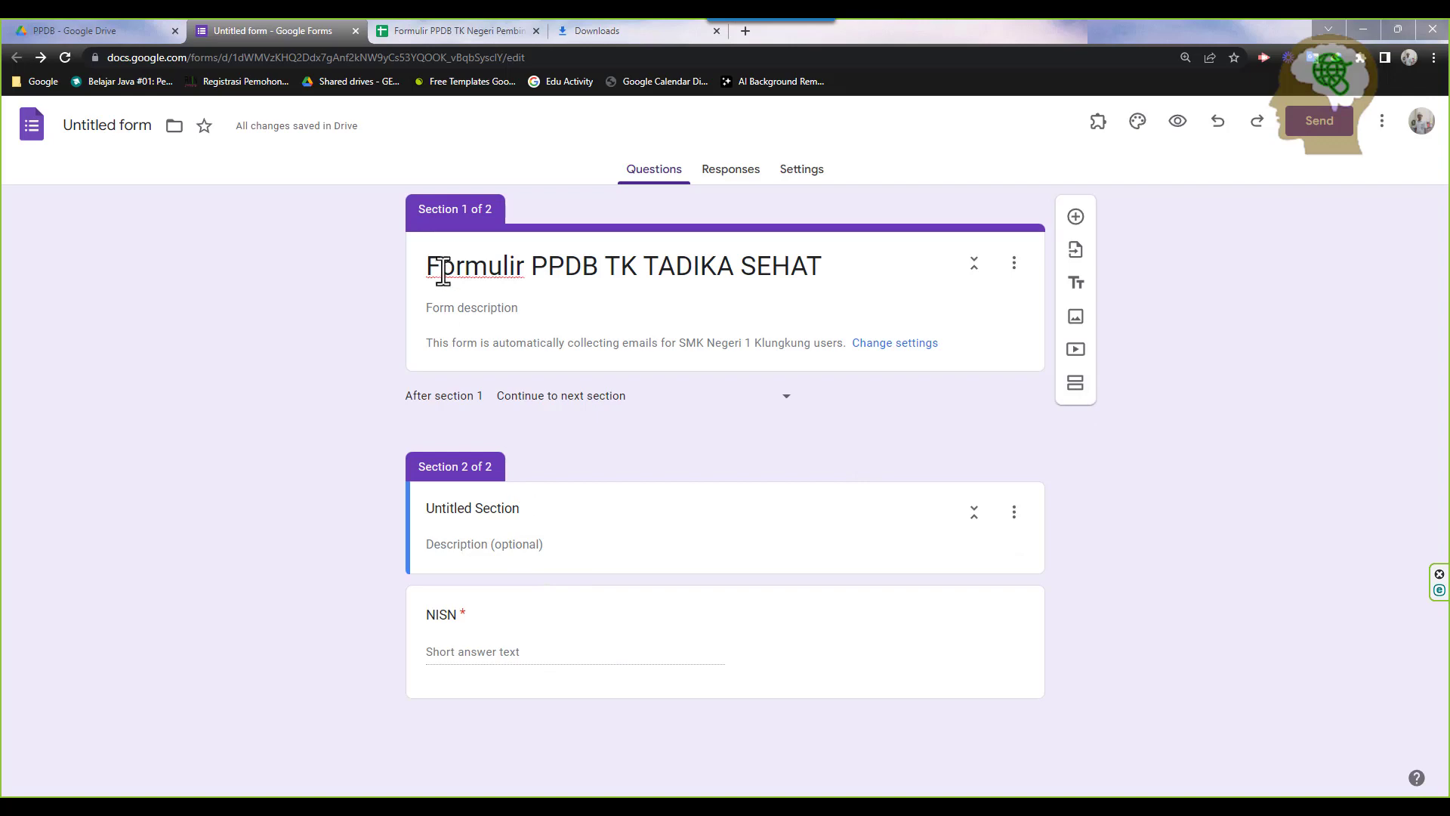
Check the first group's heading in the spreadsheet and title the form's second section DATA SISWA
click(447, 30)
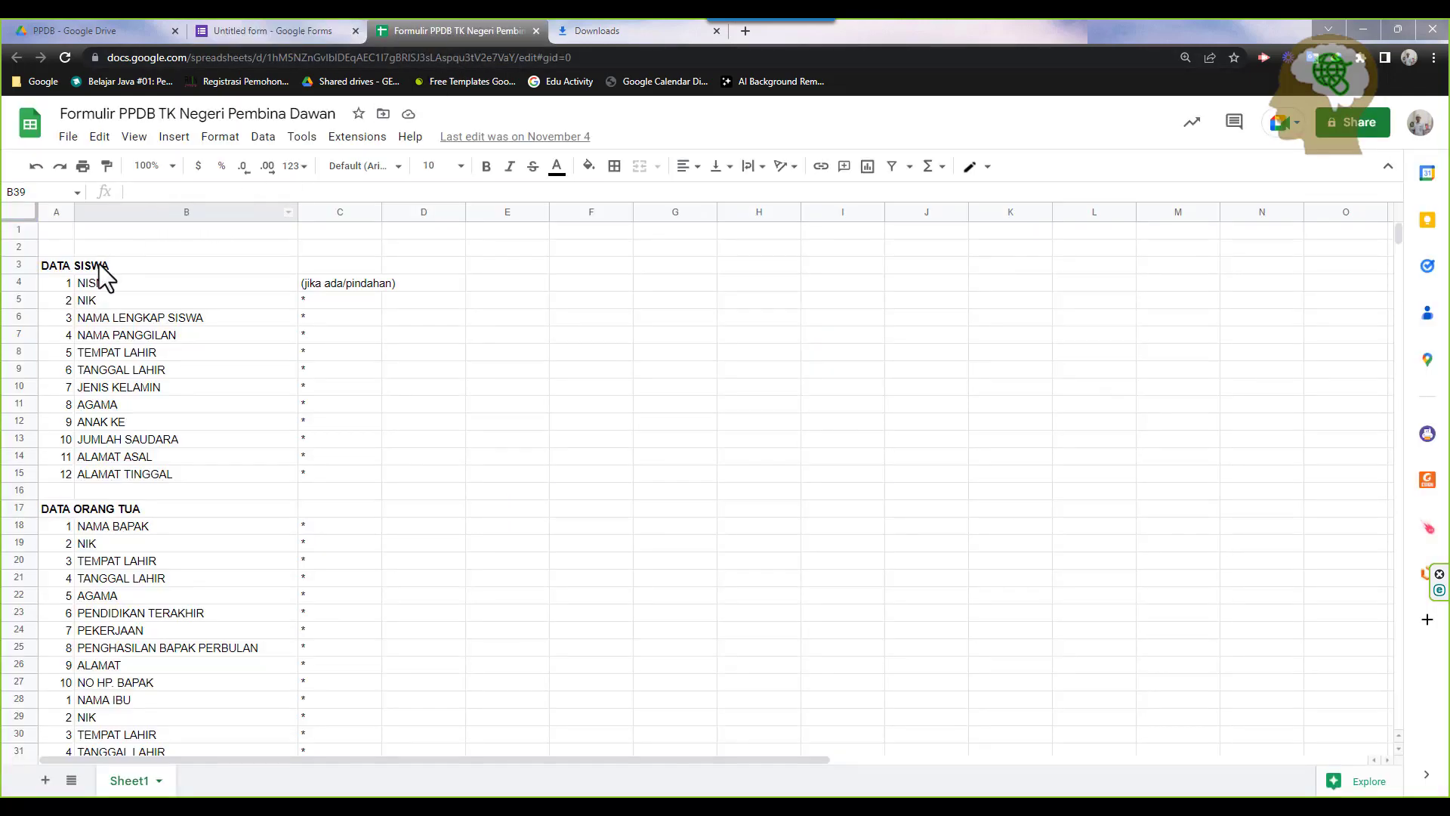
click(269, 34)
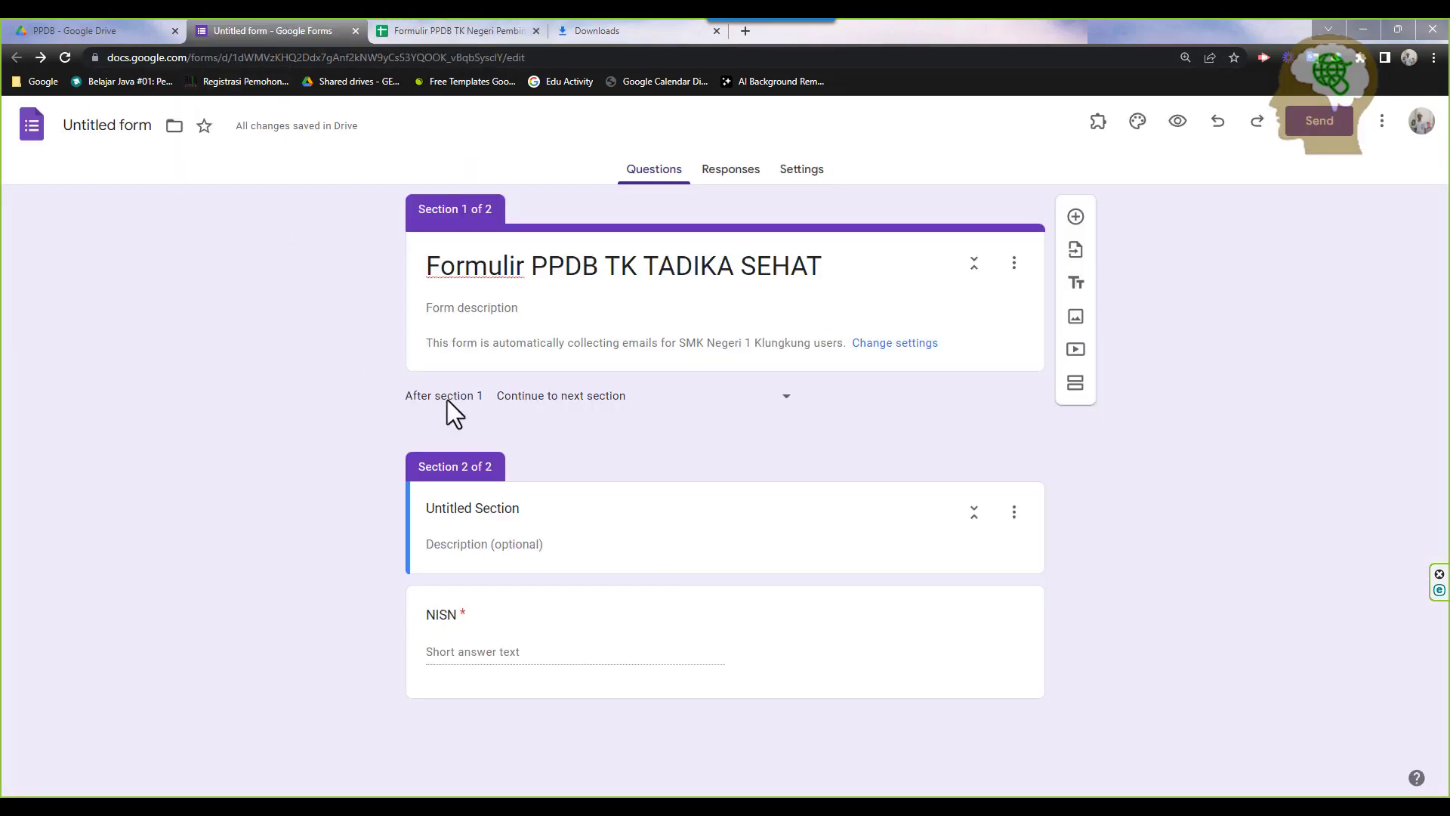
click(464, 508)
drag(528, 517, 344, 499)
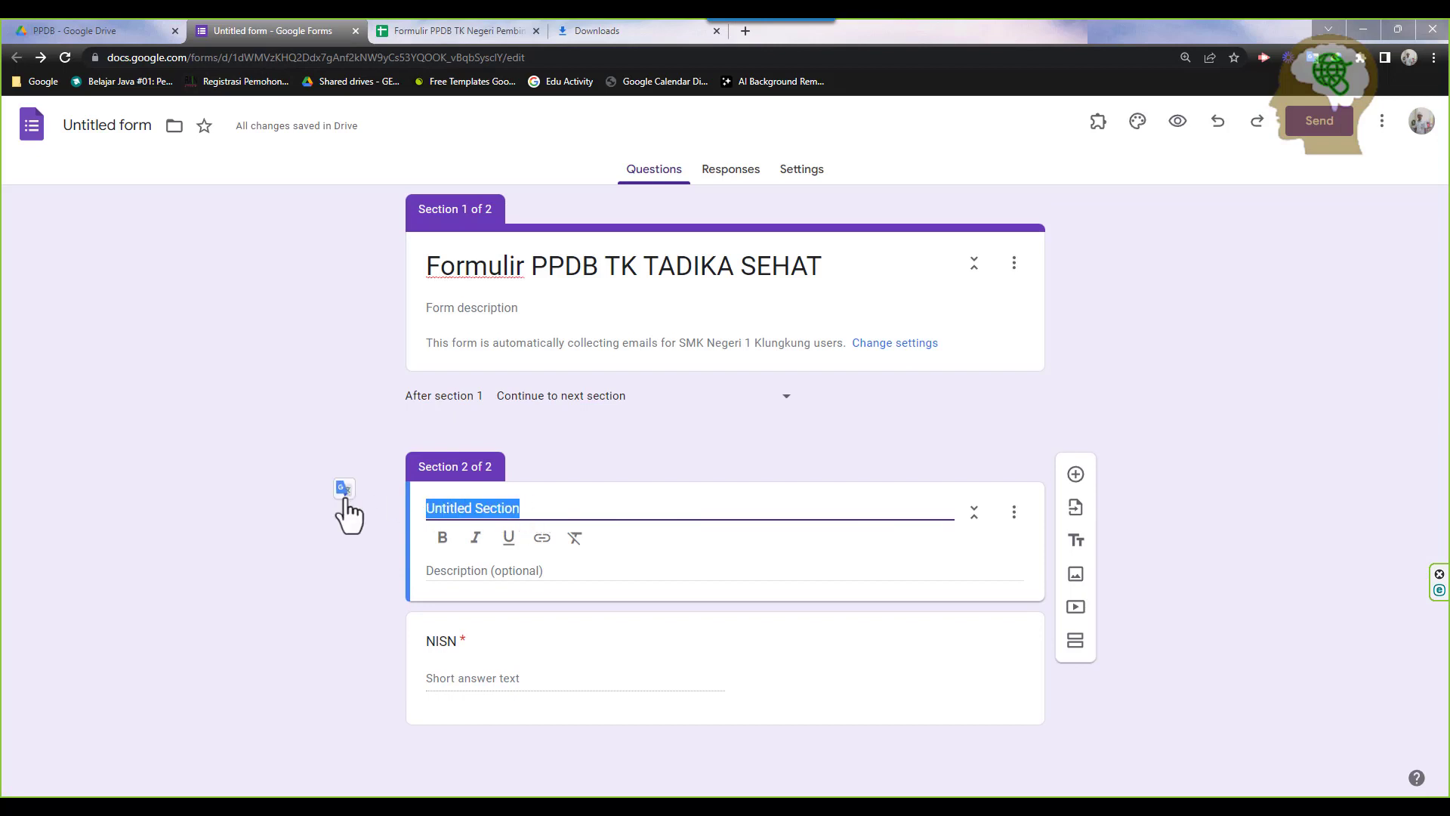
text(DATA SI)
text(SWA)
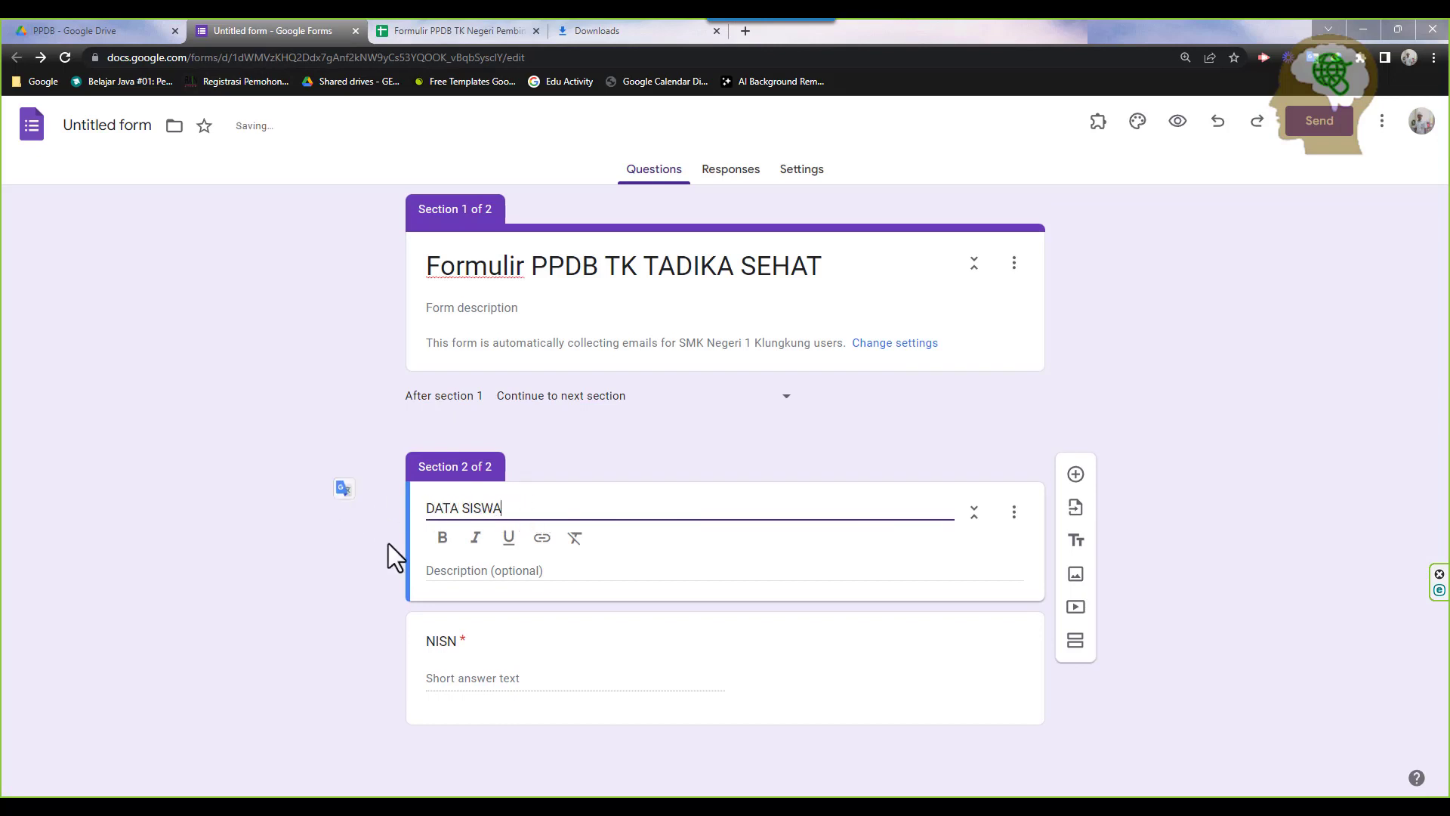
click(370, 621)
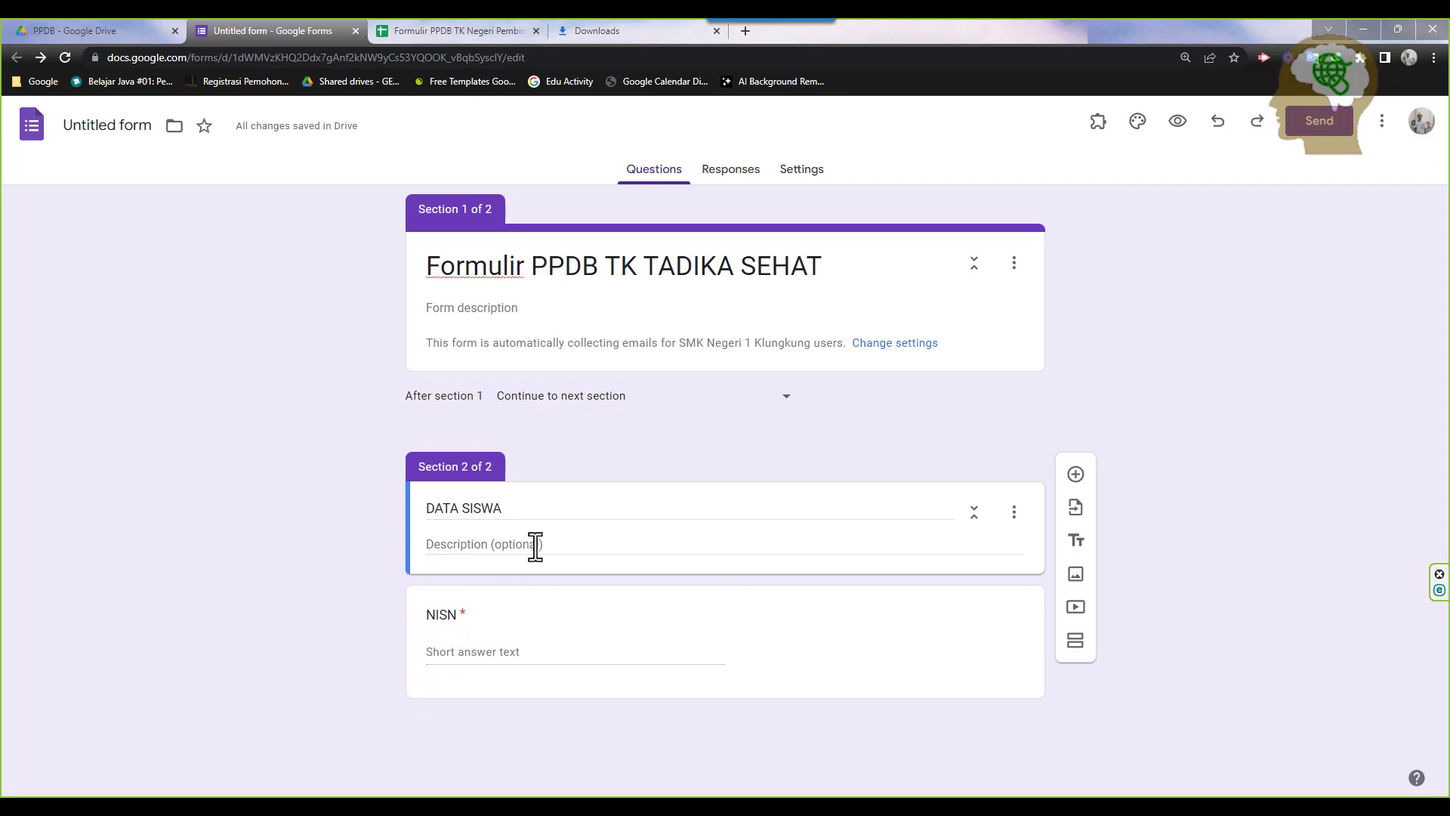
Check the note beside NISN in the spreadsheet and make the form's NISN question optional
click(433, 30)
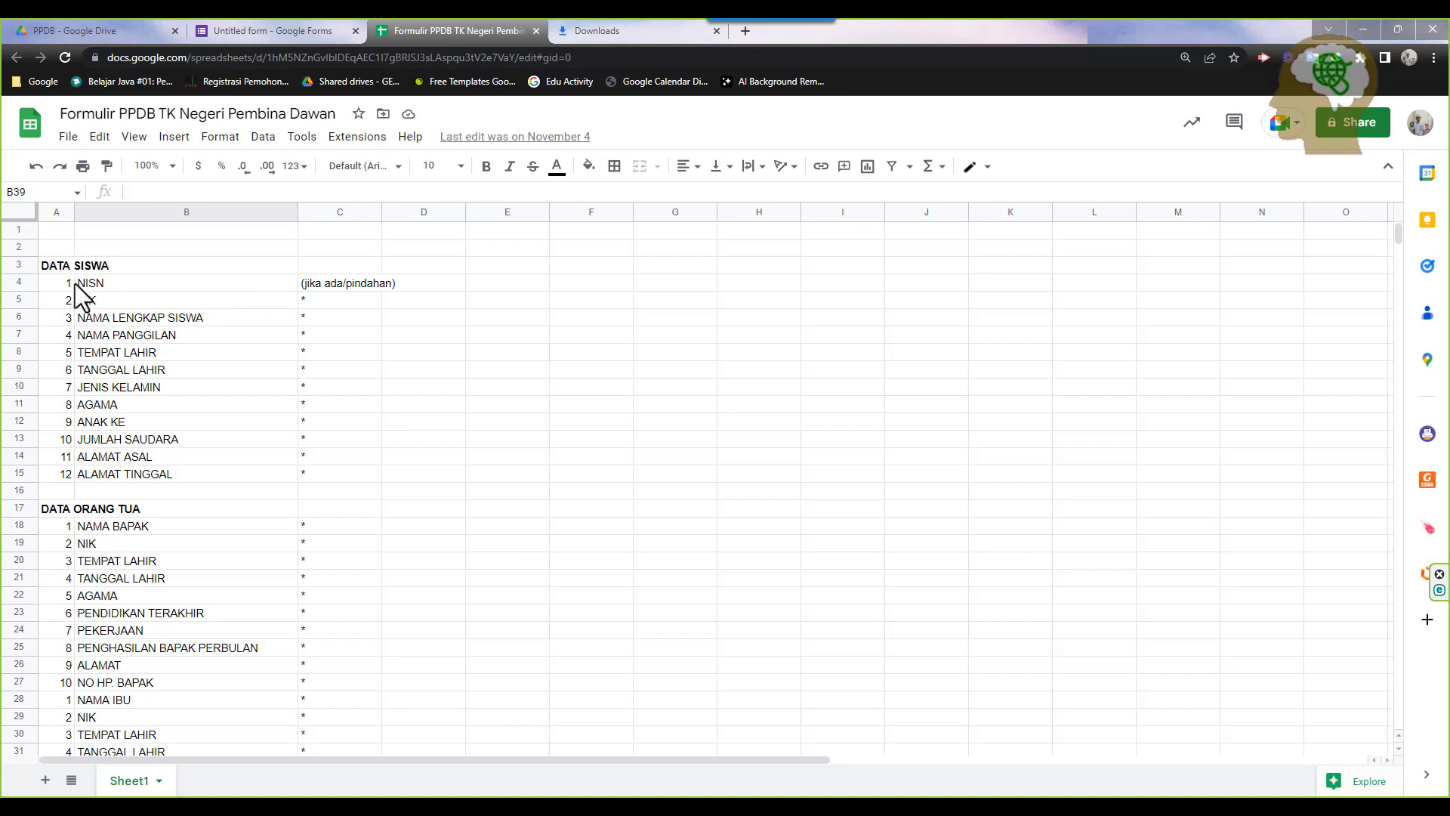
click(290, 30)
click(982, 646)
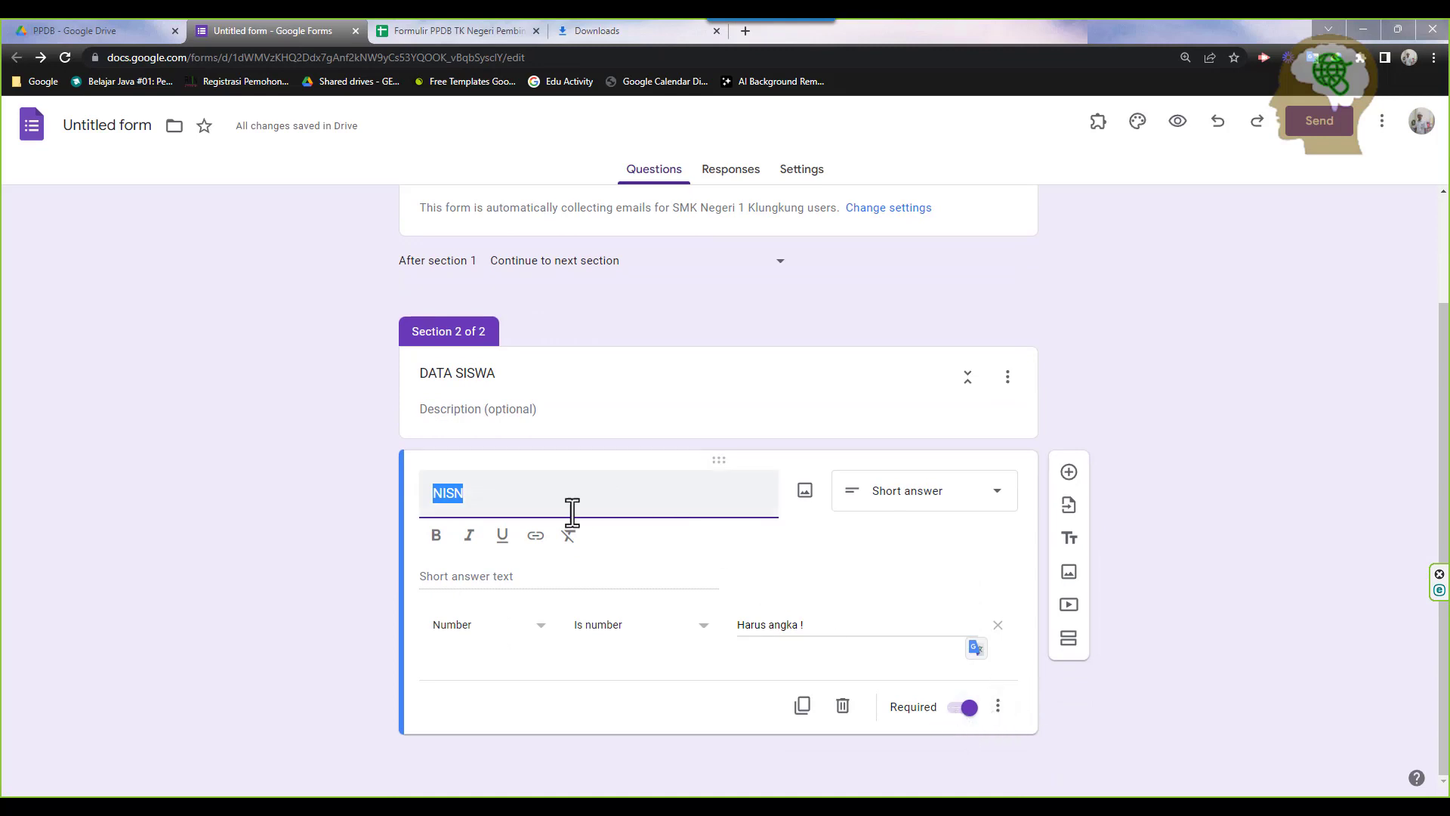
click(431, 30)
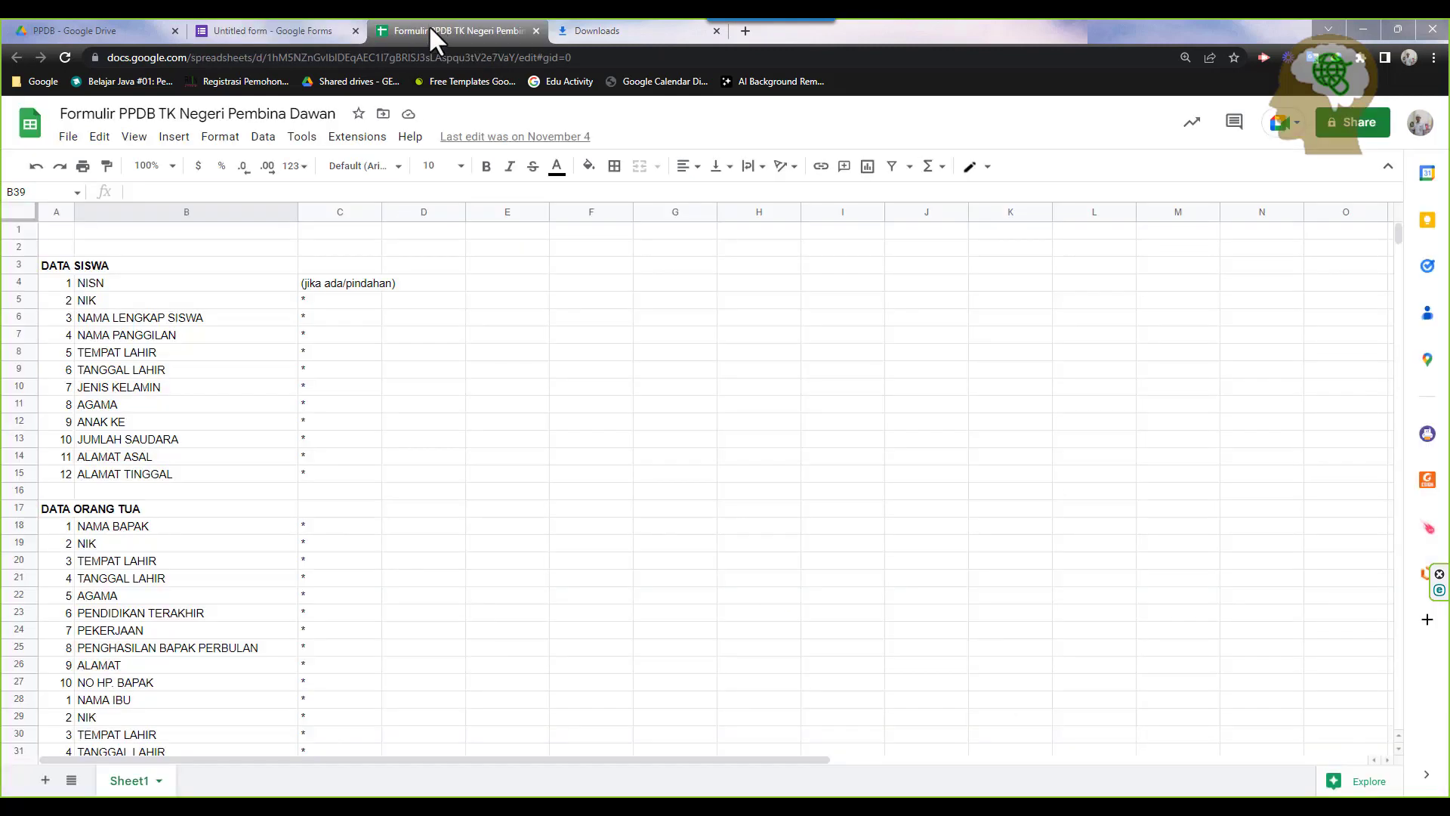
click(339, 287)
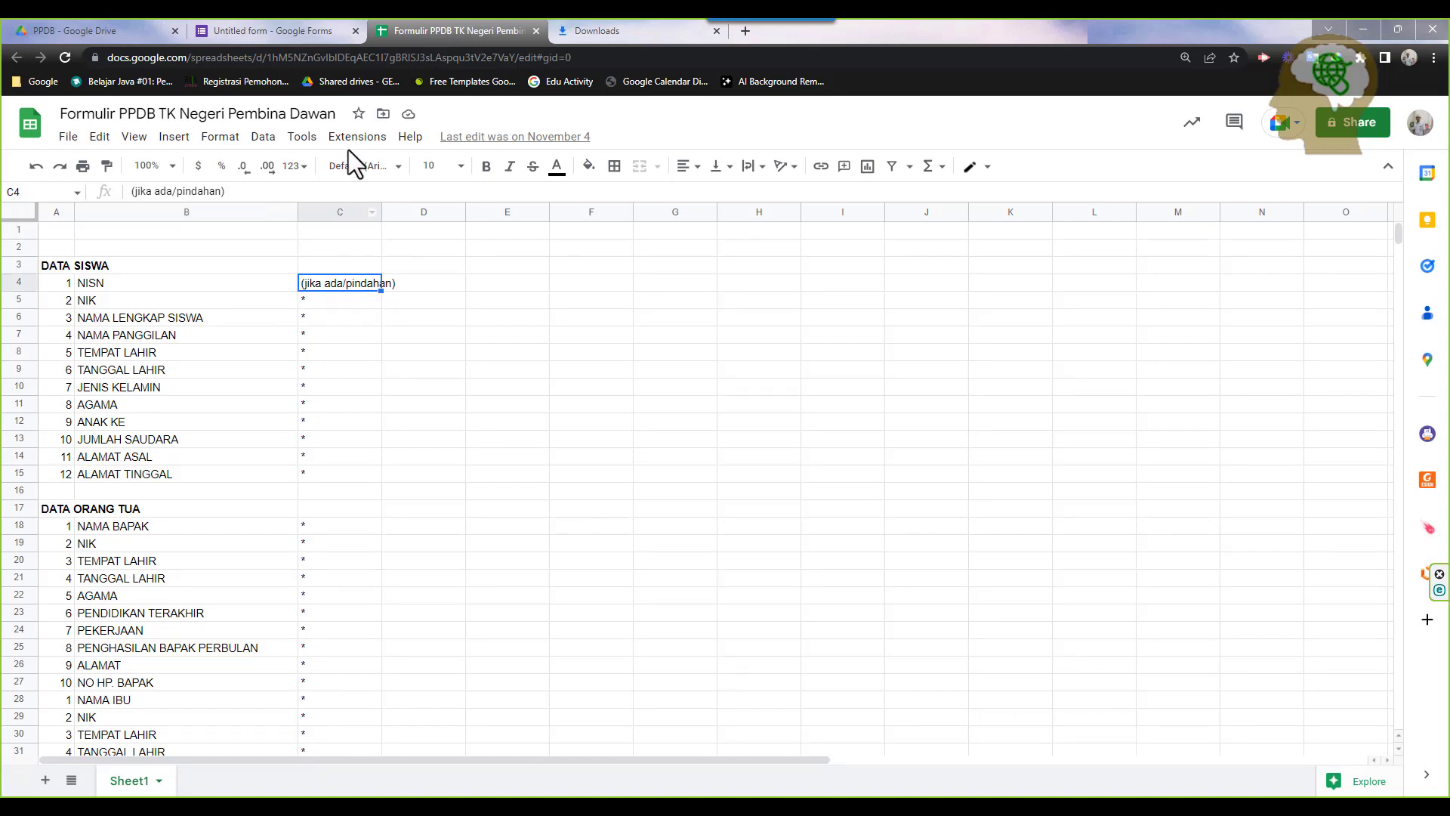
click(297, 29)
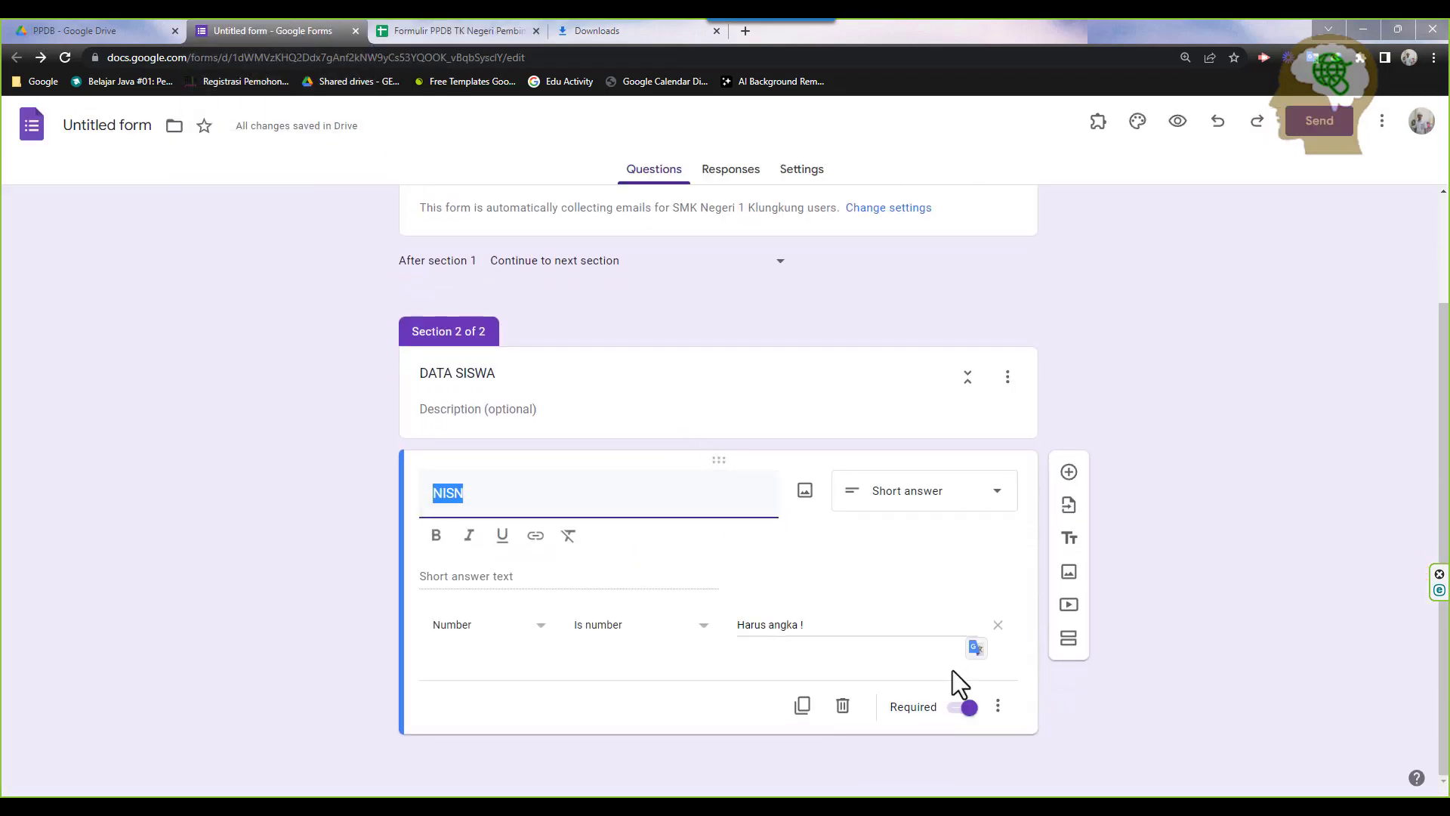
click(965, 708)
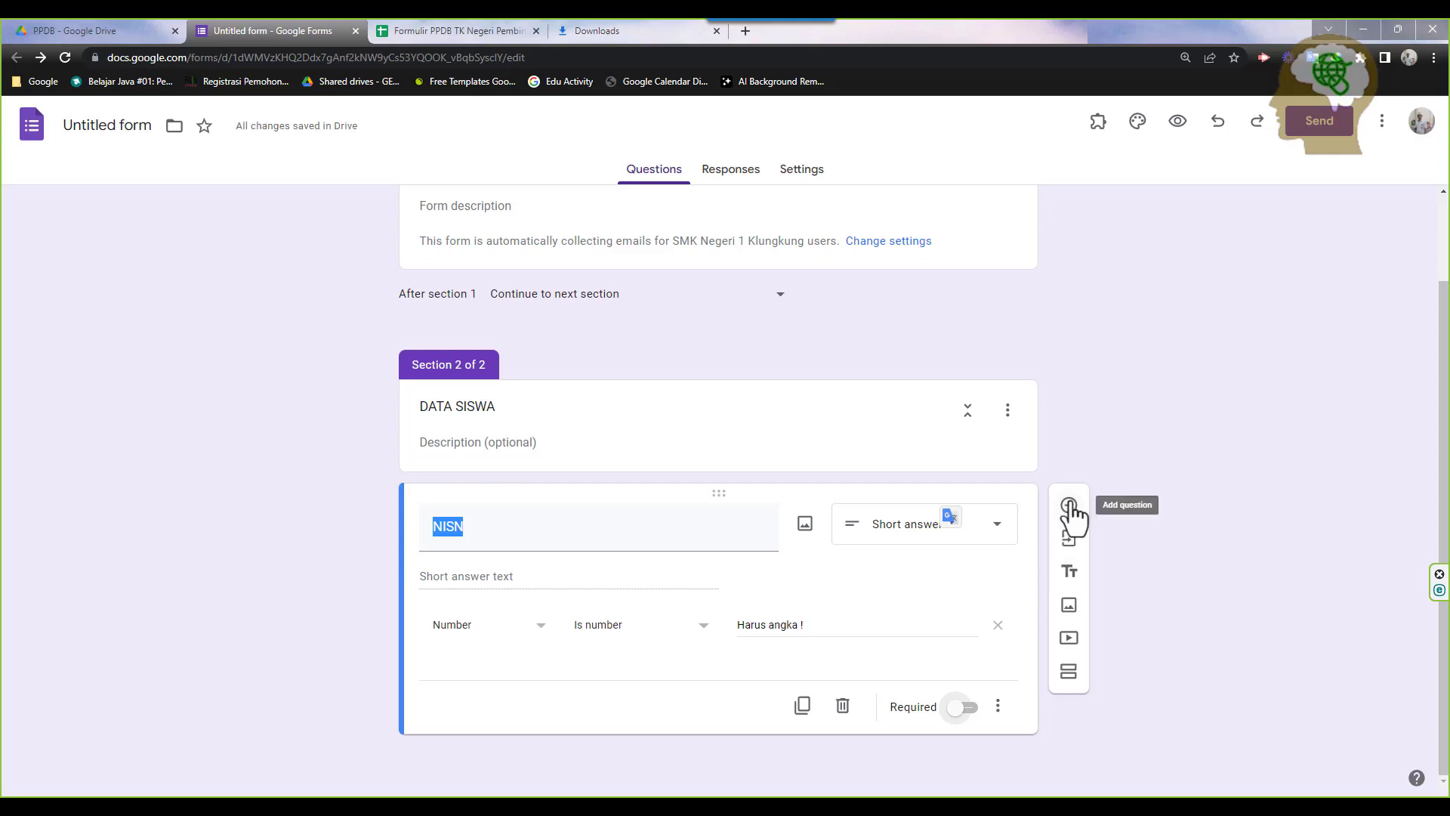
Add a short-answer question titled "NIK (lihat pada KK)" below the NISN question
click(1069, 505)
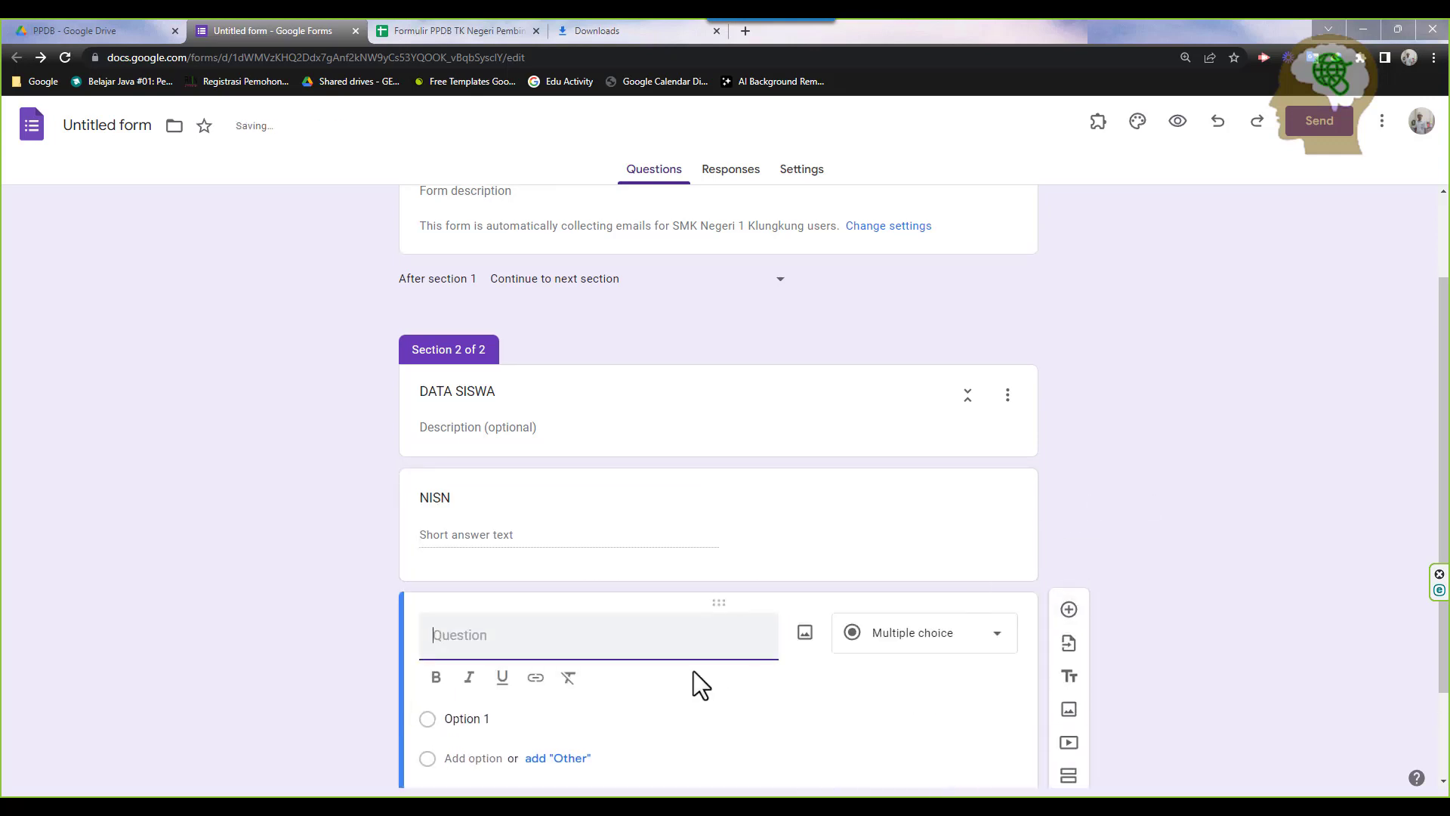
text(NIK)
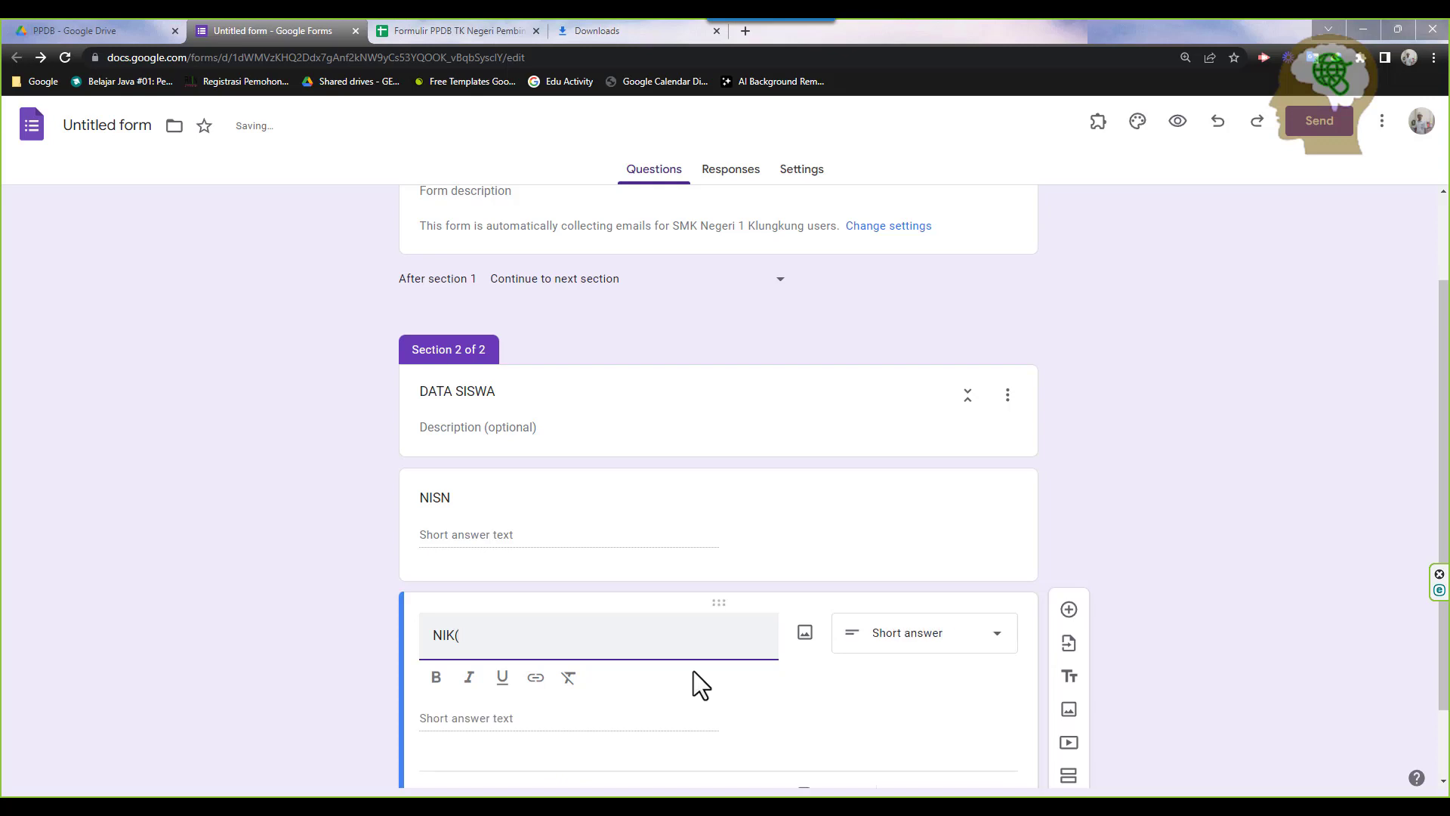
text((lihat pada KK))
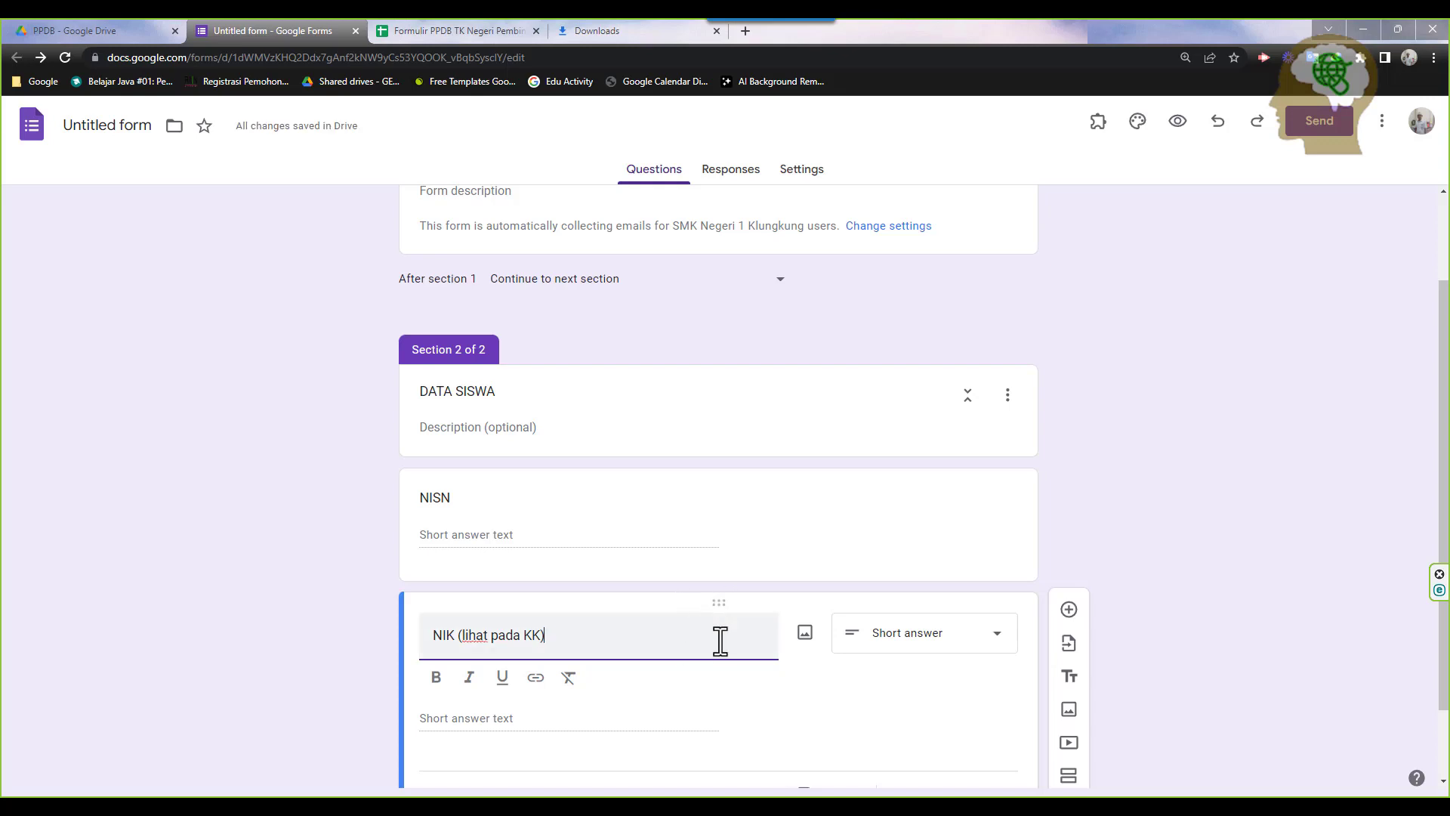
Add response validation to the NIK question requiring Number, Is number, with the custom error text "Harus angka !"
scroll(719, 639, down, 1)
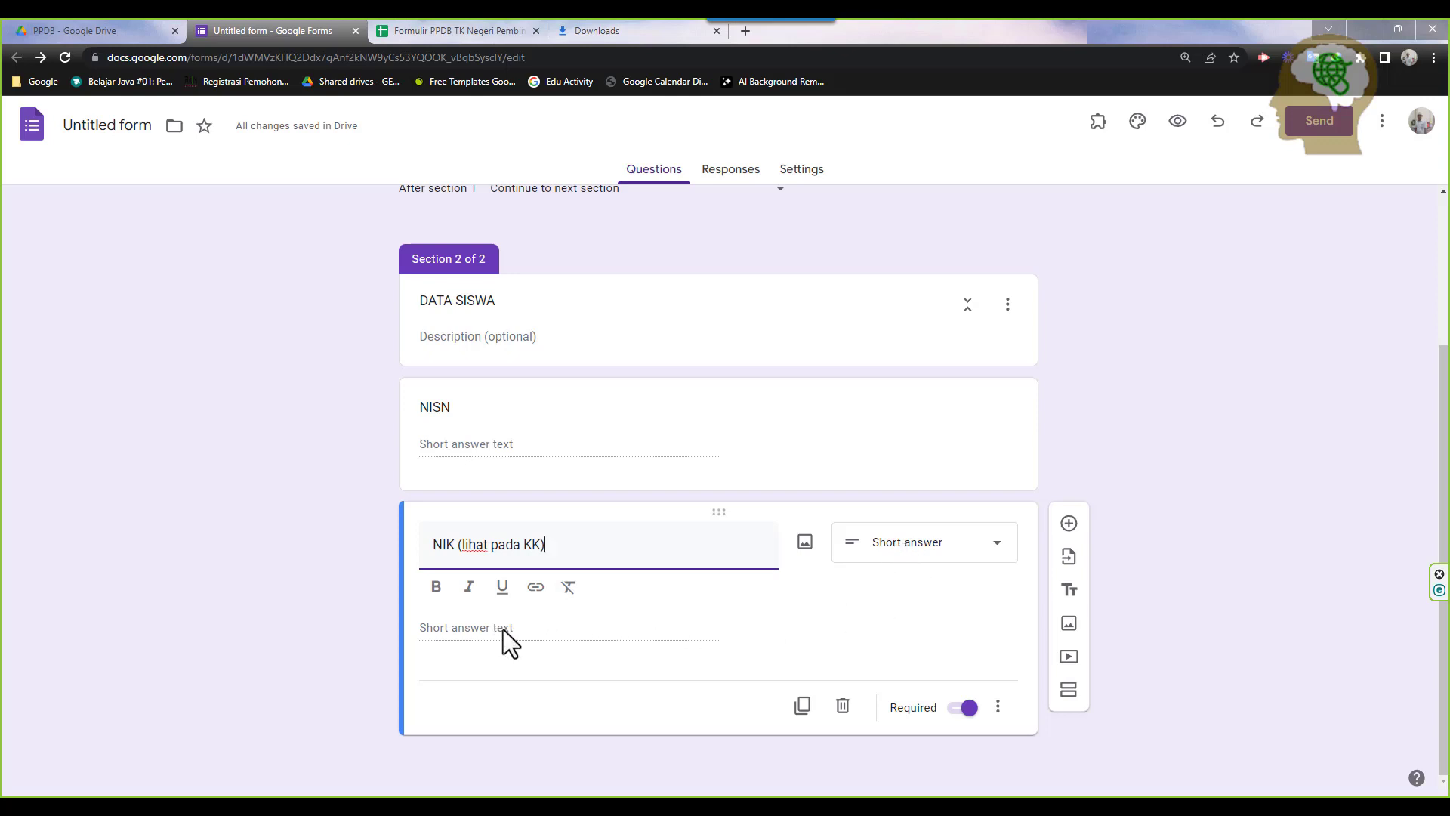
click(998, 706)
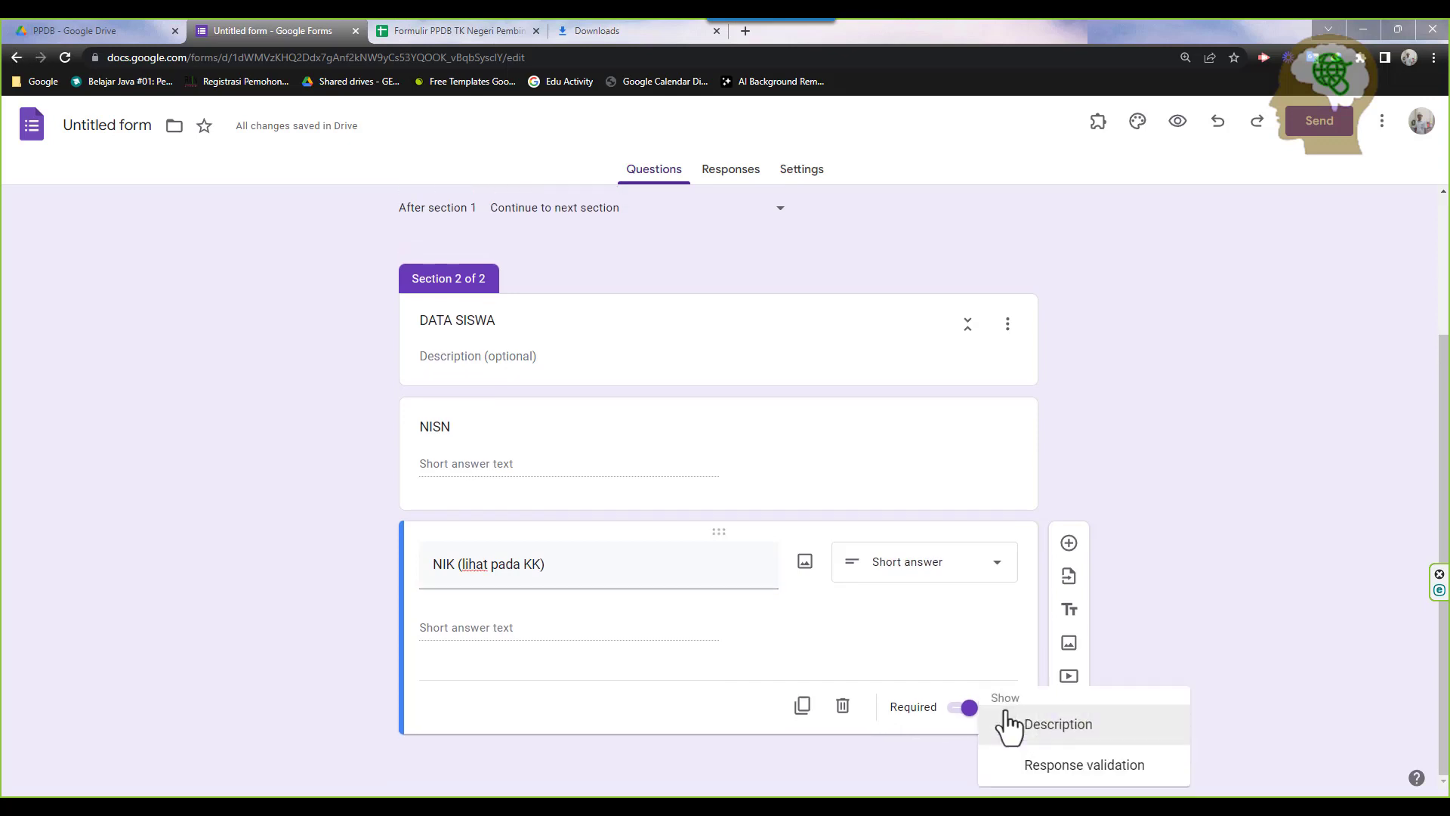
click(1024, 761)
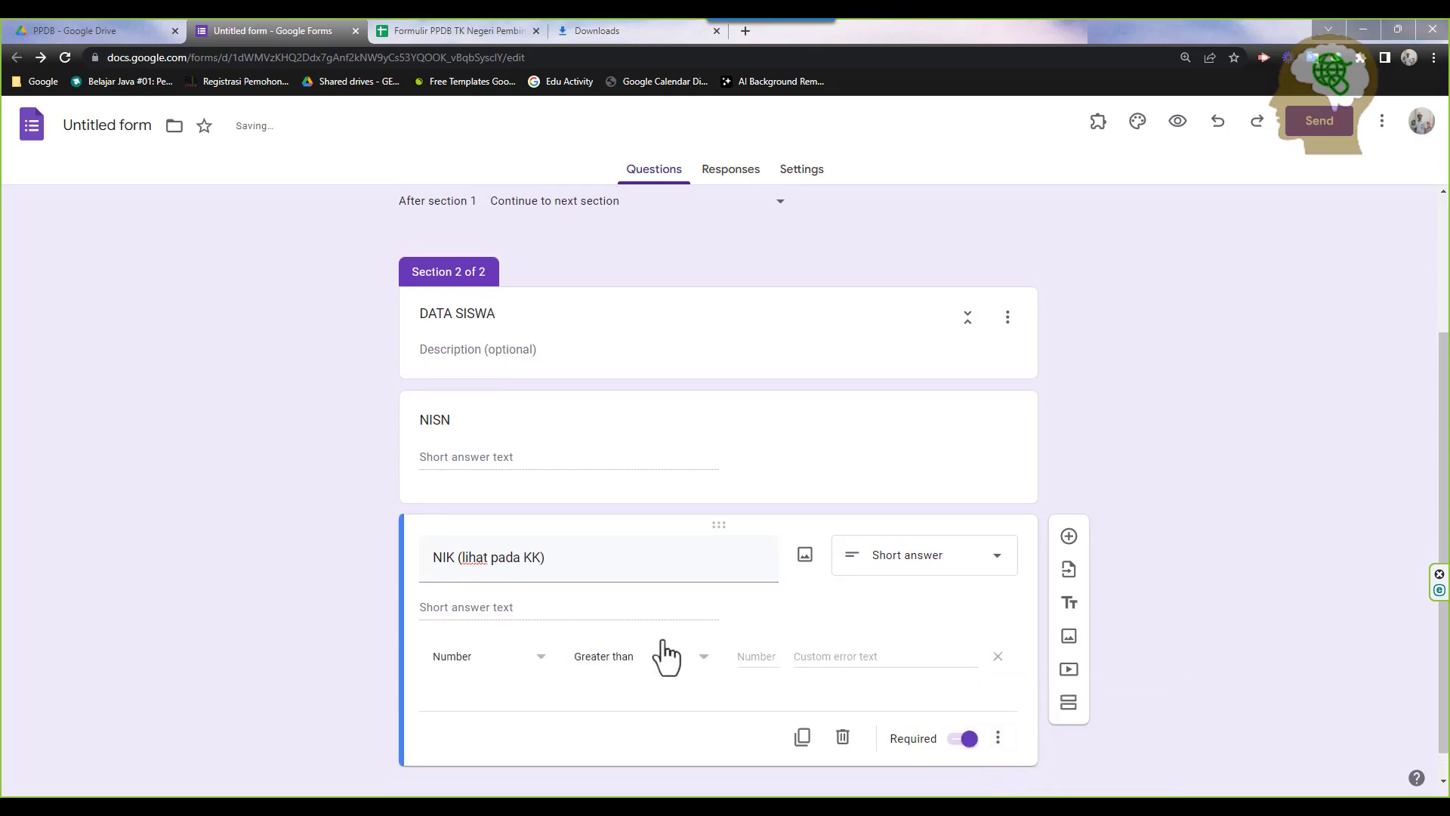
click(633, 665)
click(546, 668)
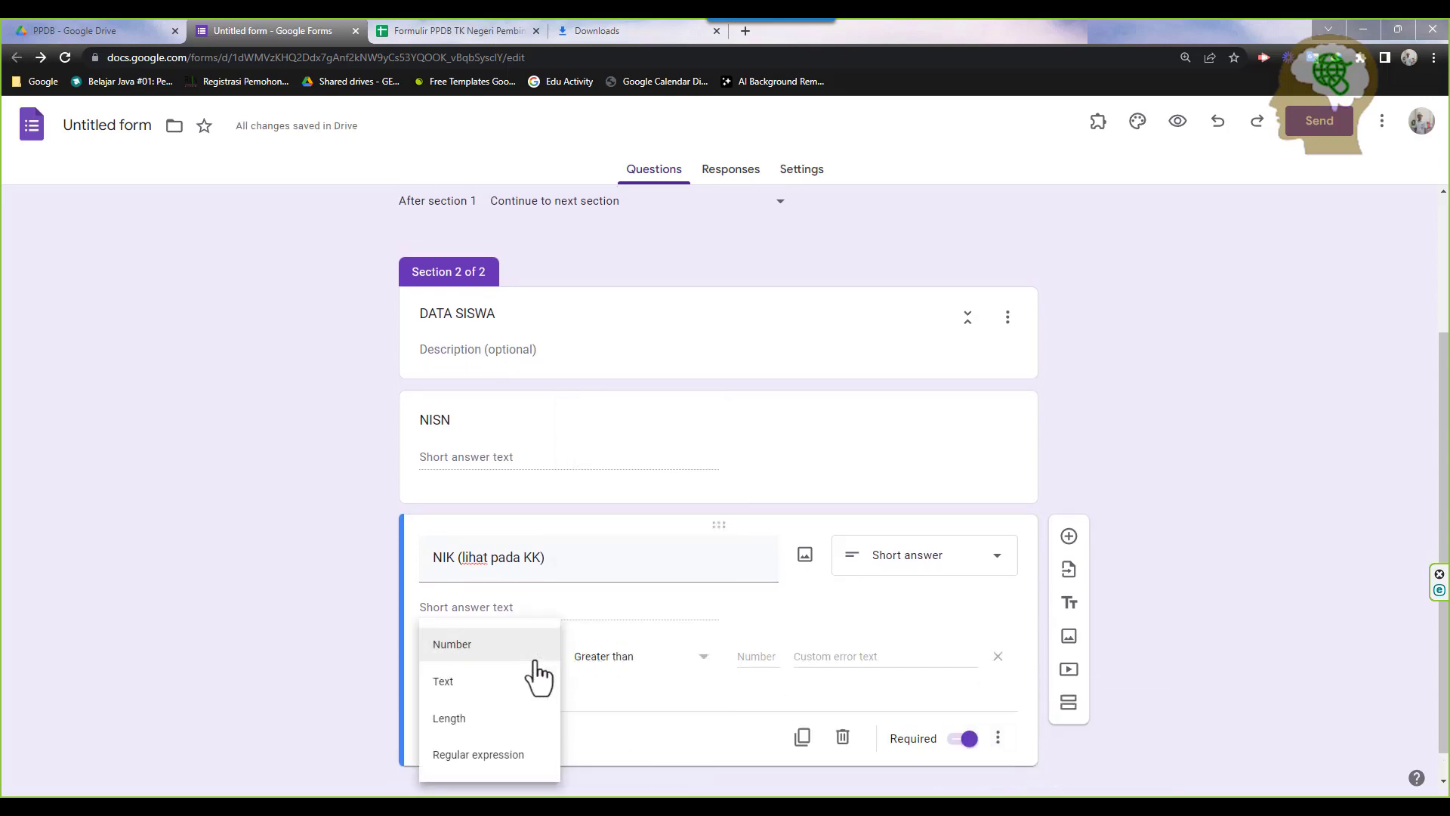
click(521, 669)
click(659, 676)
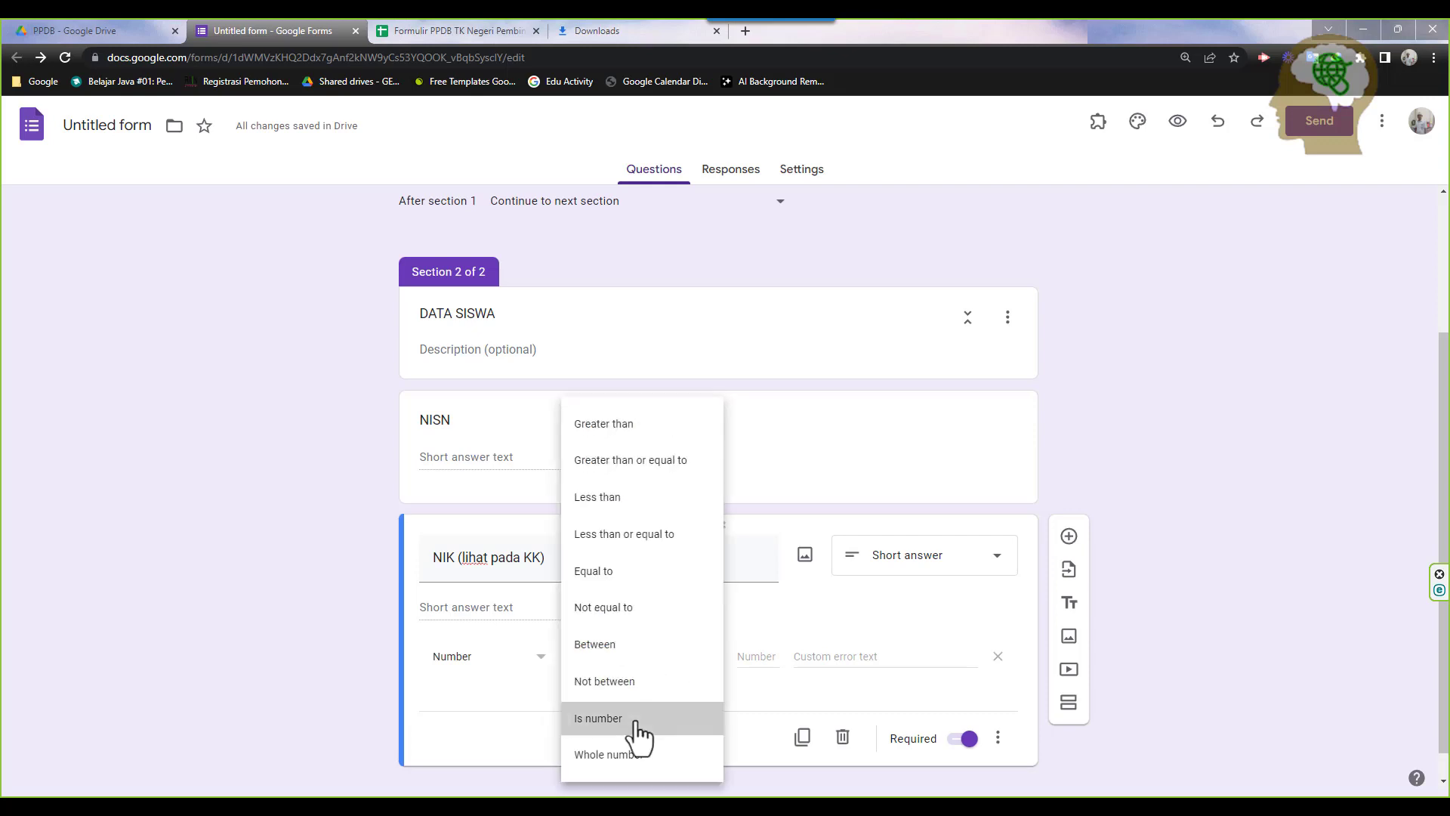
click(638, 734)
click(787, 660)
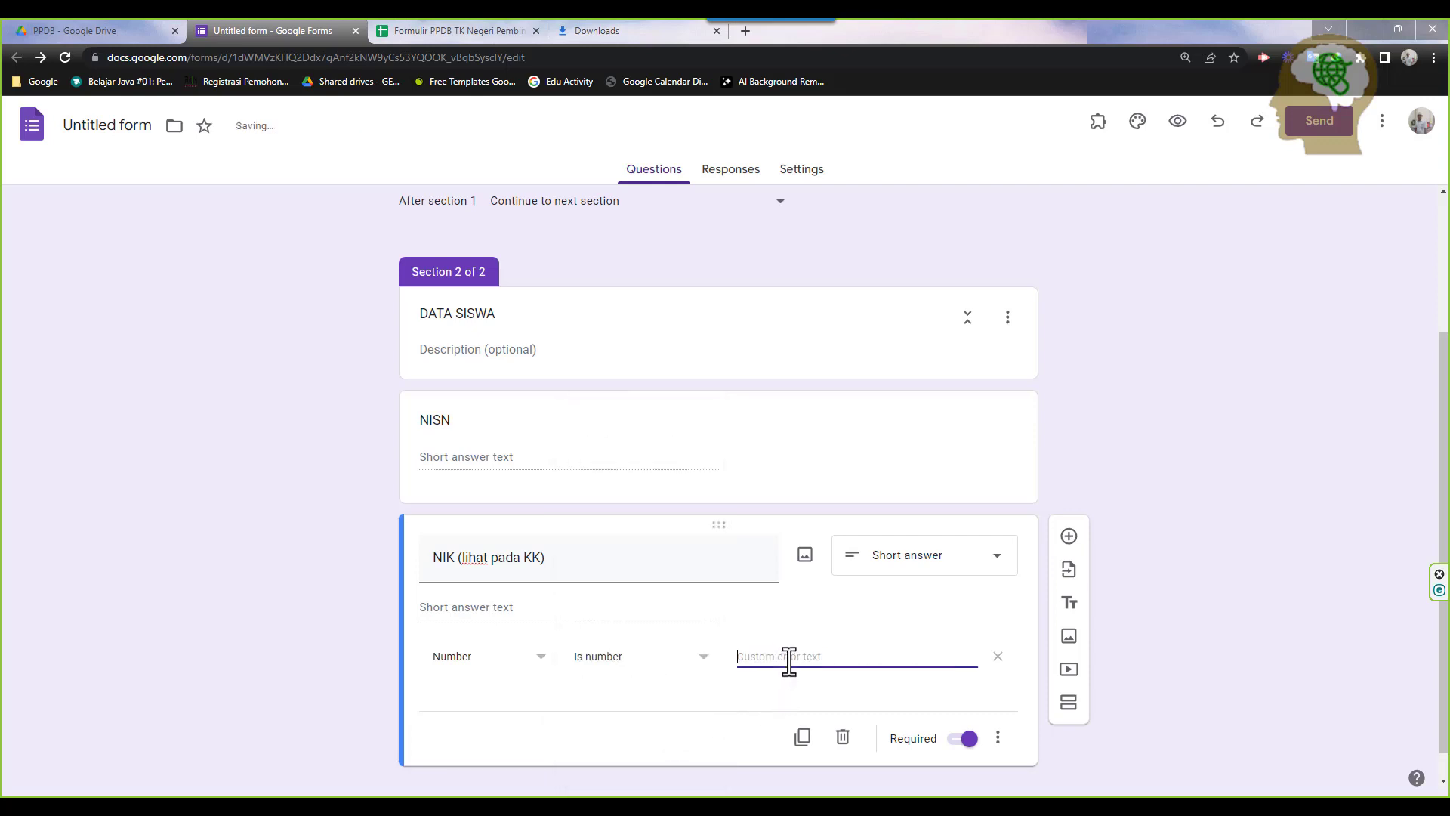
text(Harus angka !)
Check the mark beside NIK in the spreadsheet against the required setting of the form's NIK question
click(490, 22)
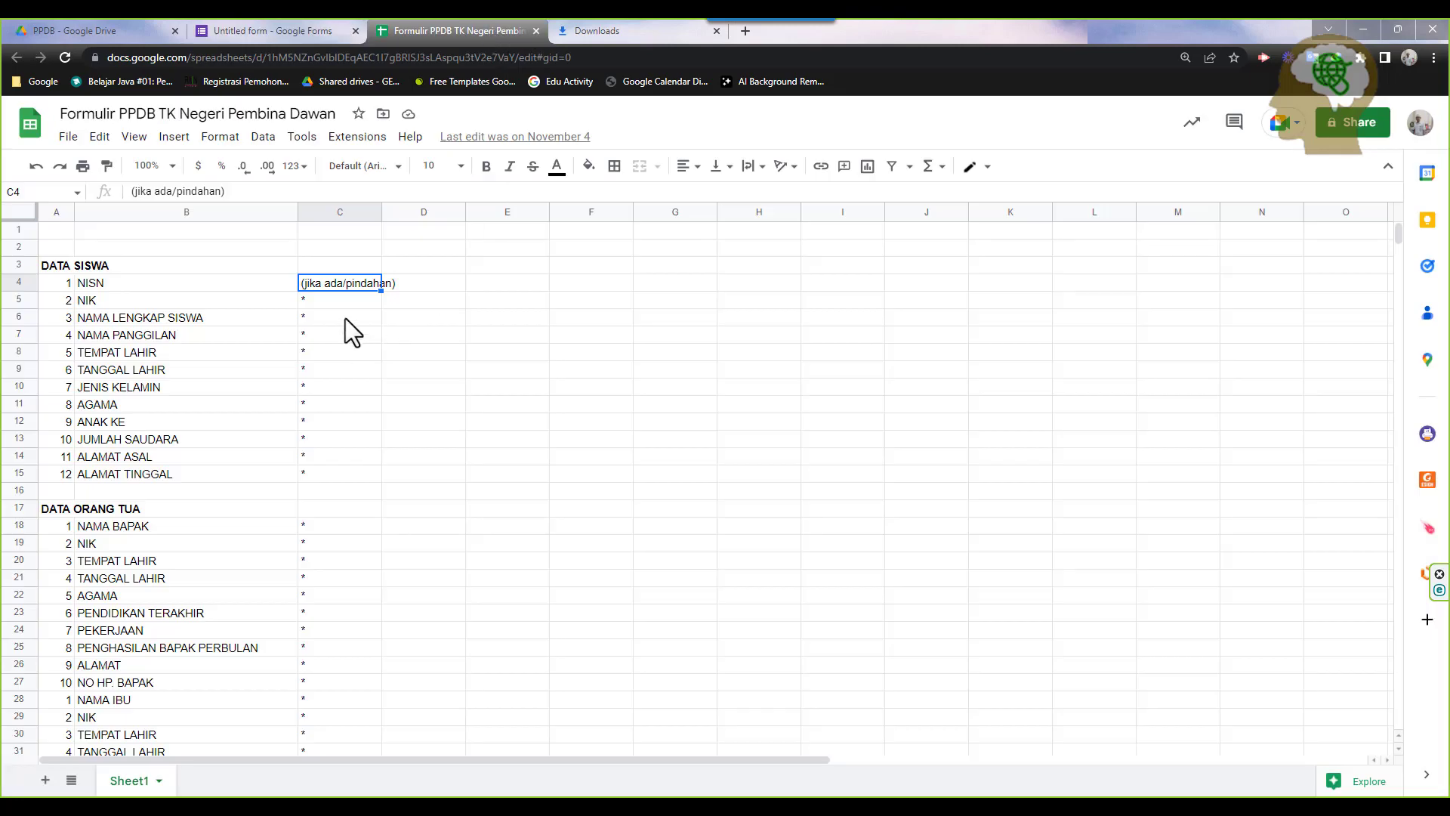
click(326, 301)
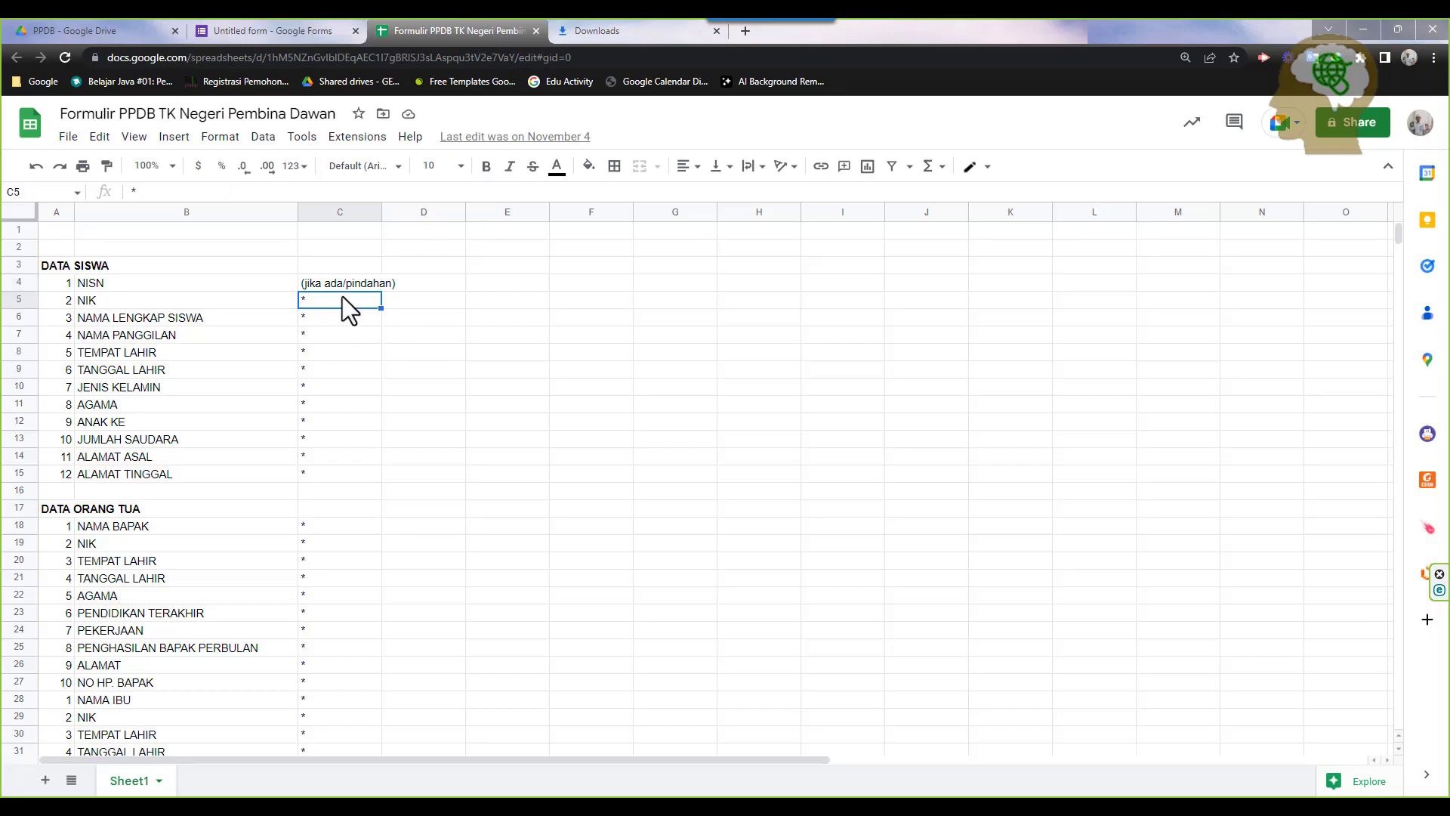
click(293, 31)
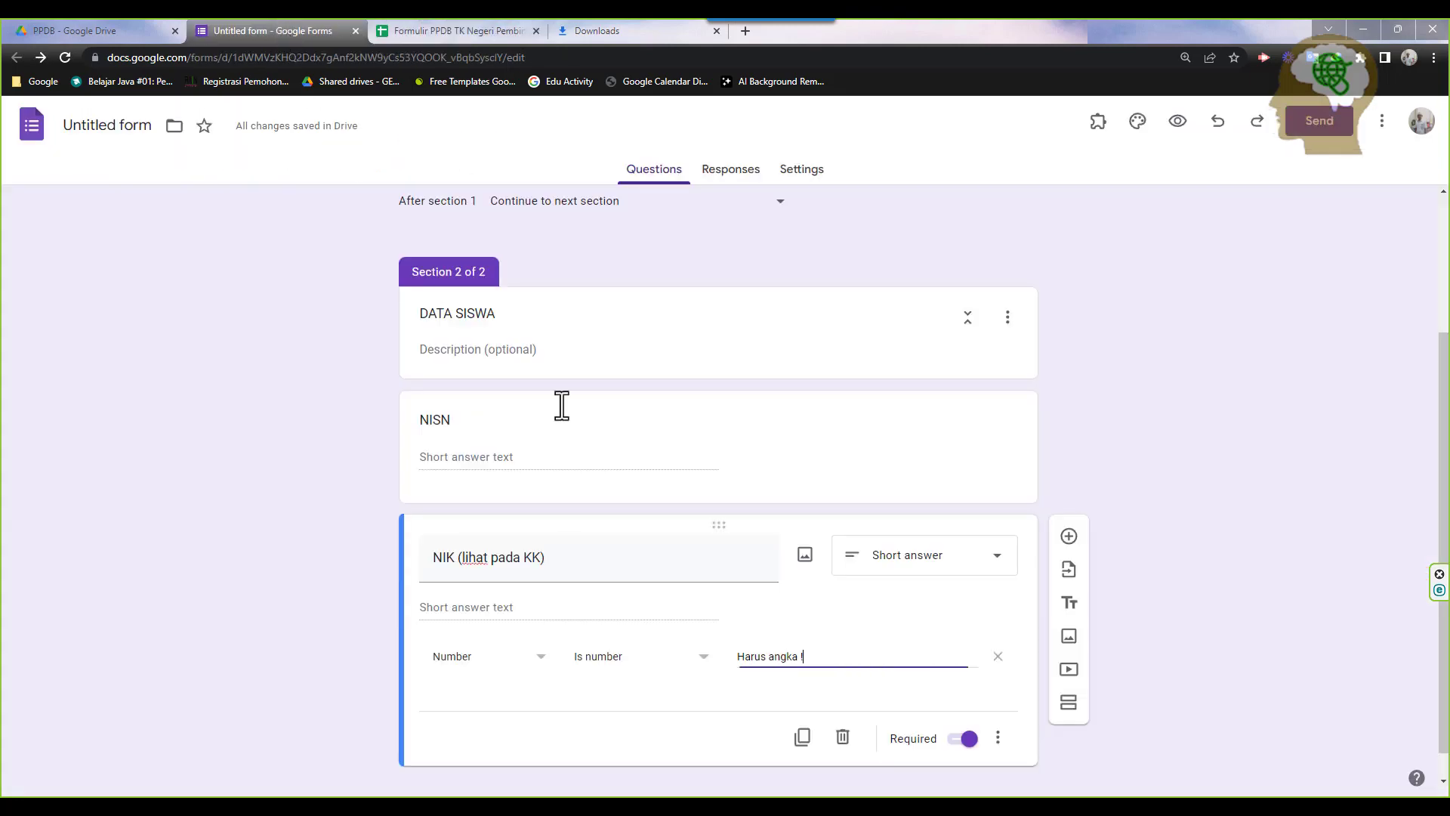
click(963, 744)
click(967, 745)
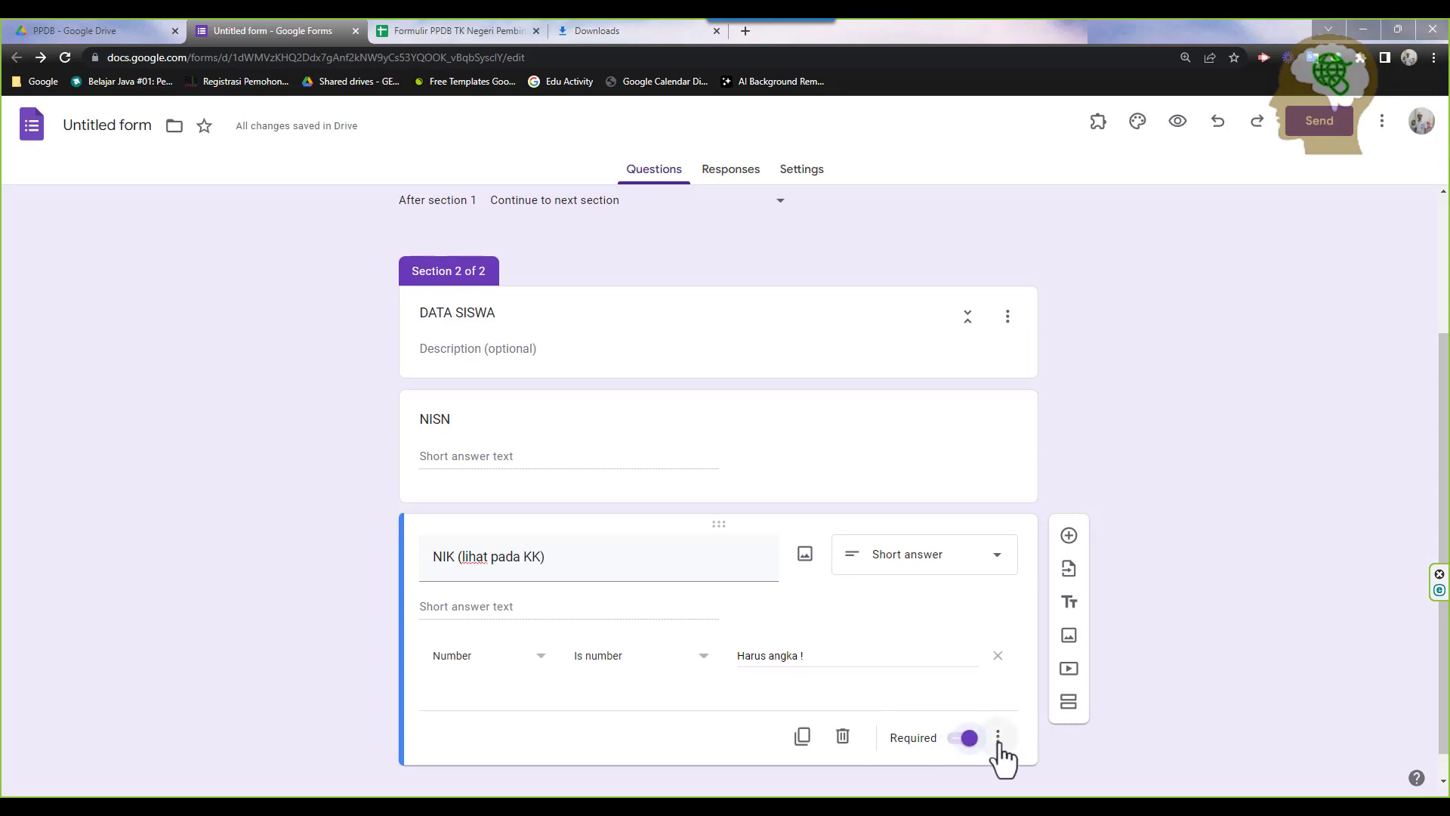
scroll(997, 755, down, 1)
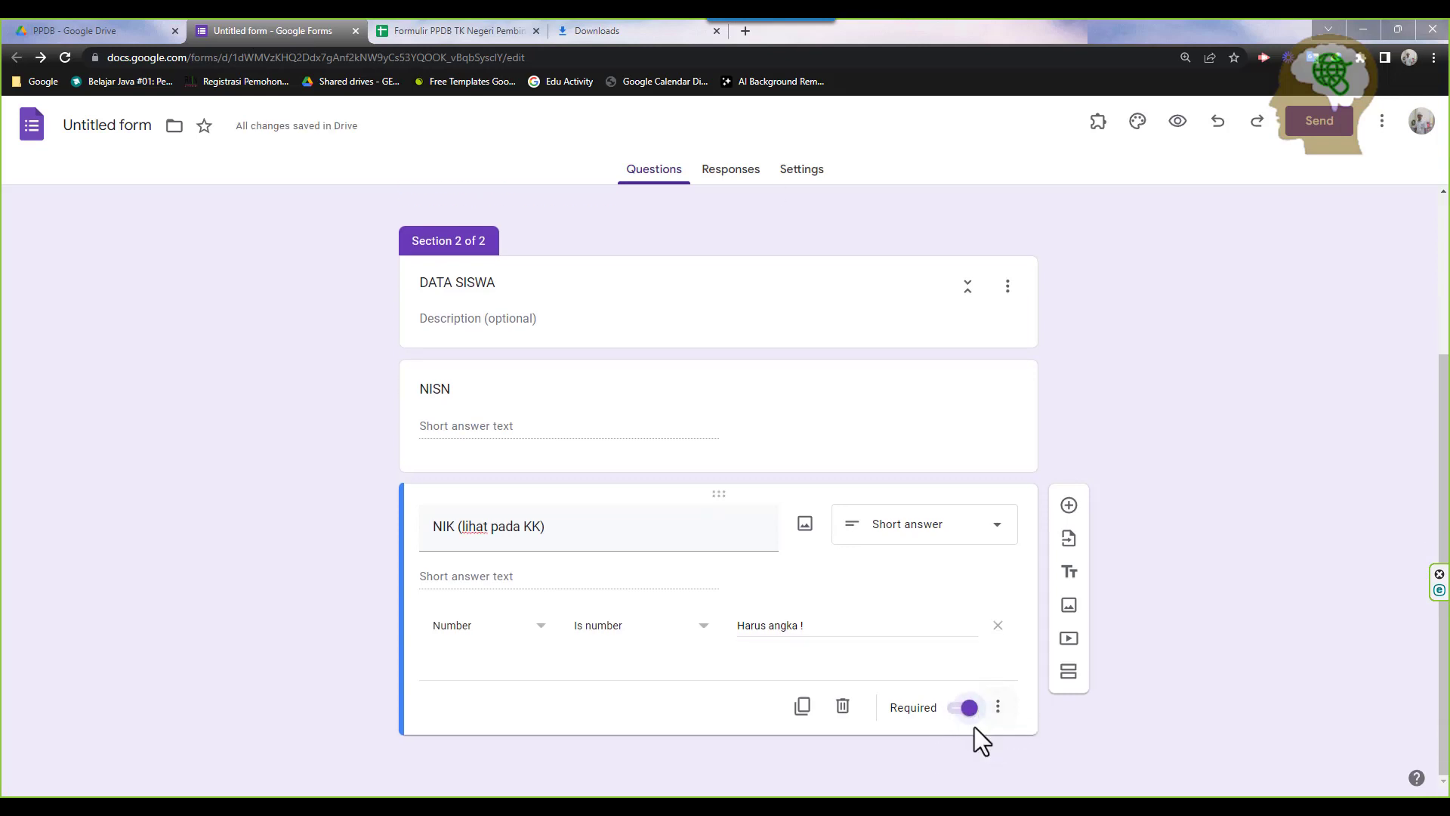
Look up the name fields after NIK in the spreadsheet and add a short-answer question titled "Nama Lengkap" to the form
click(417, 23)
click(195, 320)
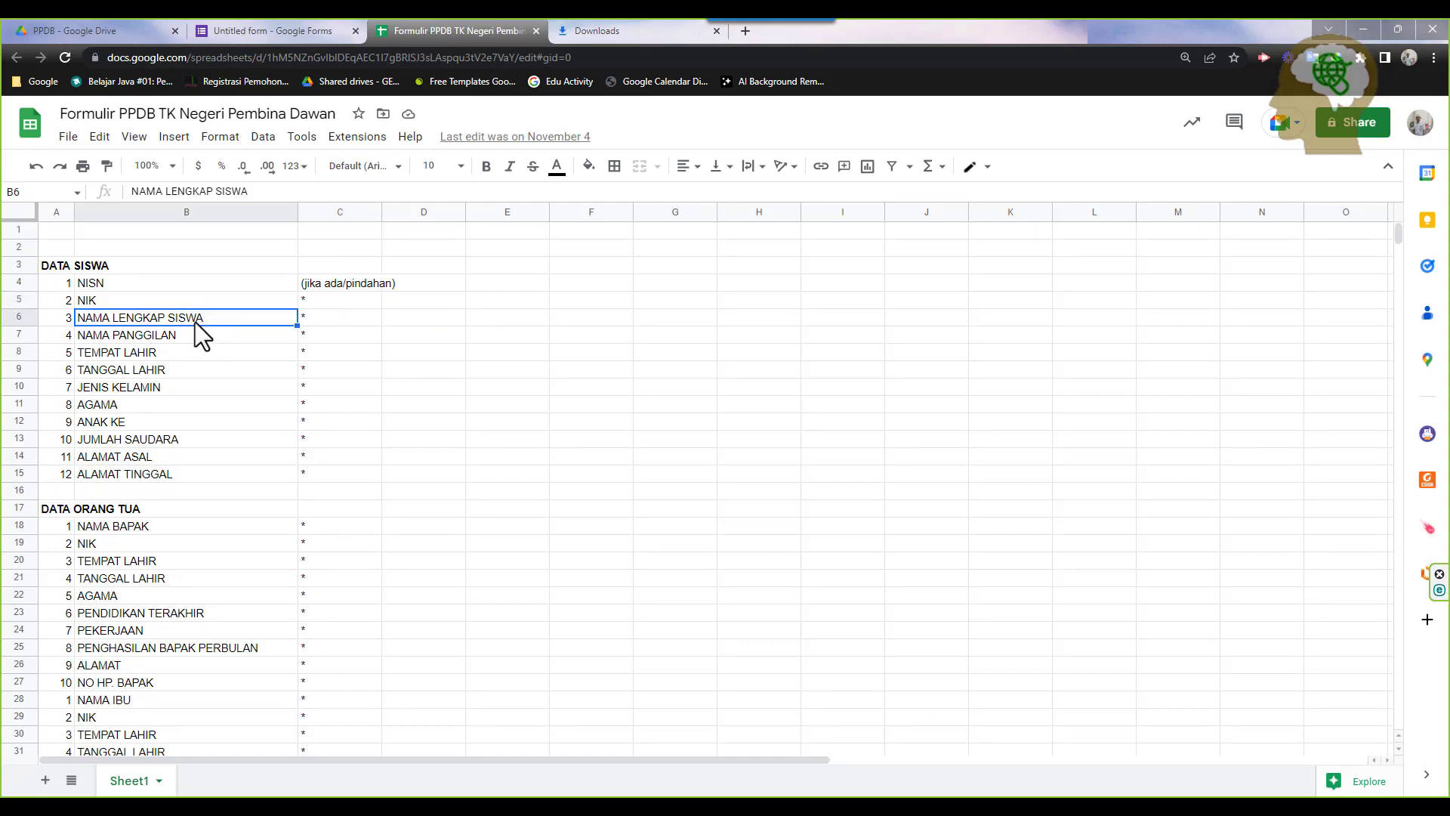
click(198, 336)
click(303, 30)
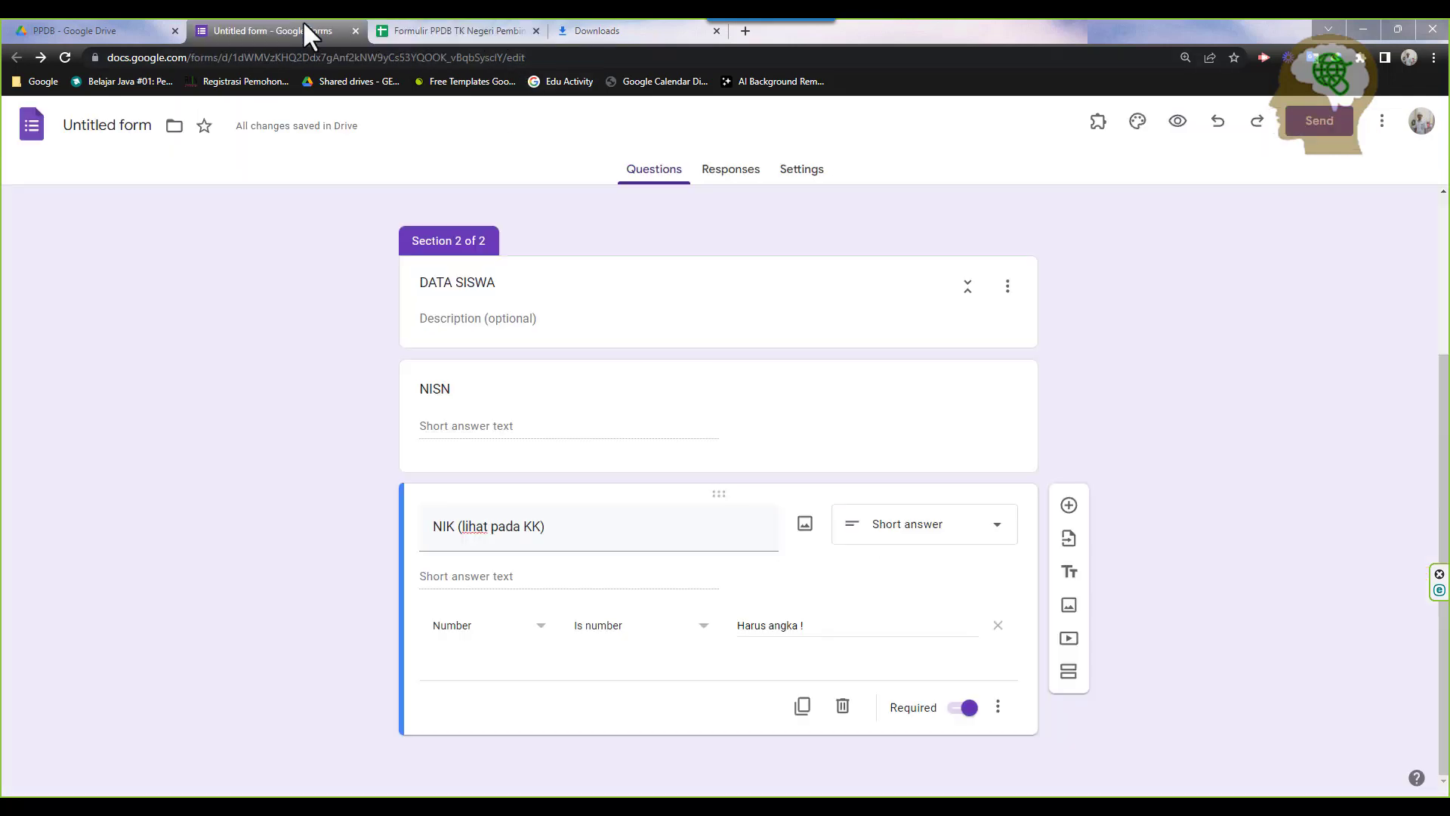
click(1069, 504)
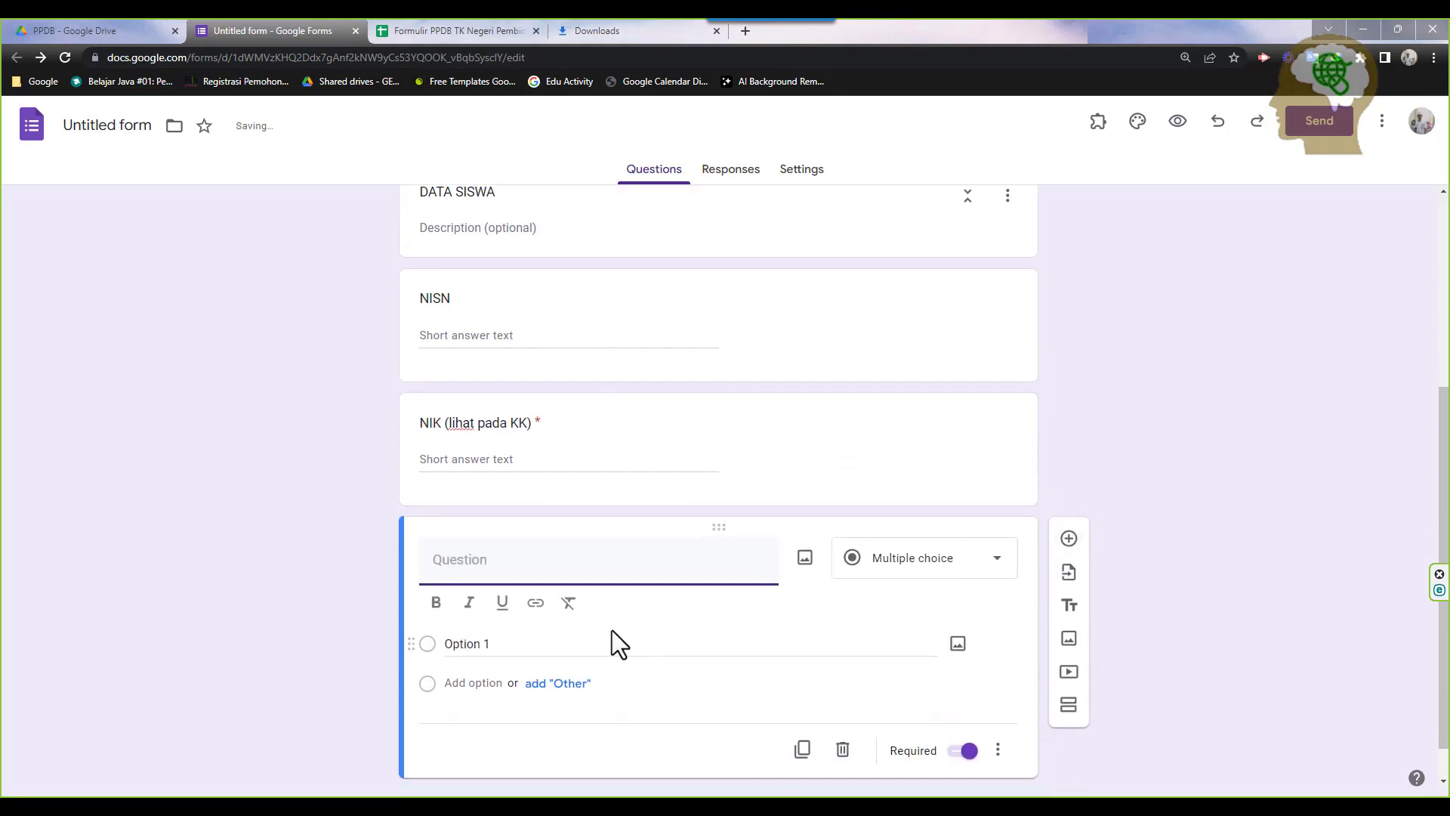
text(Nama )
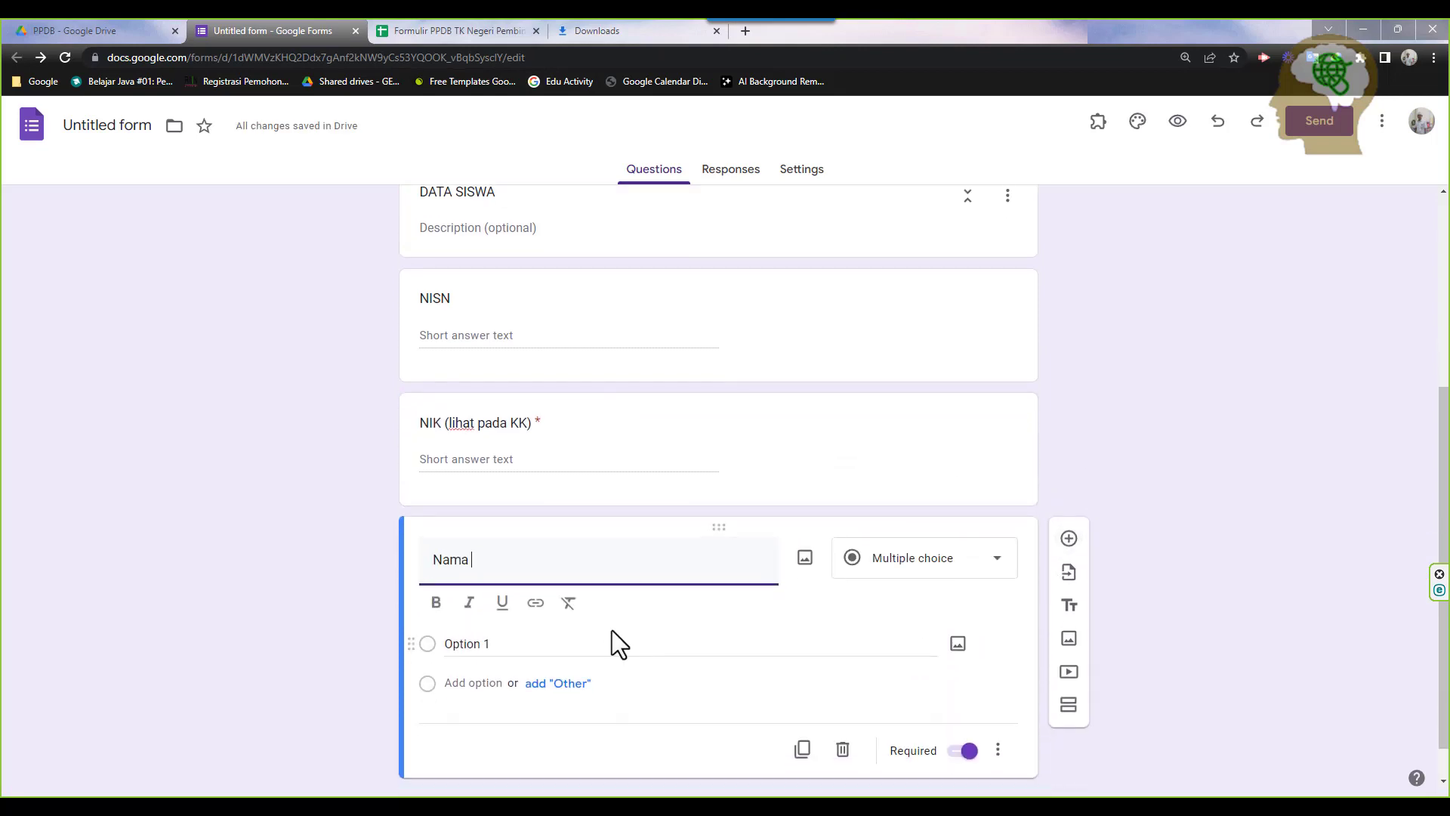
text(Lengkap)
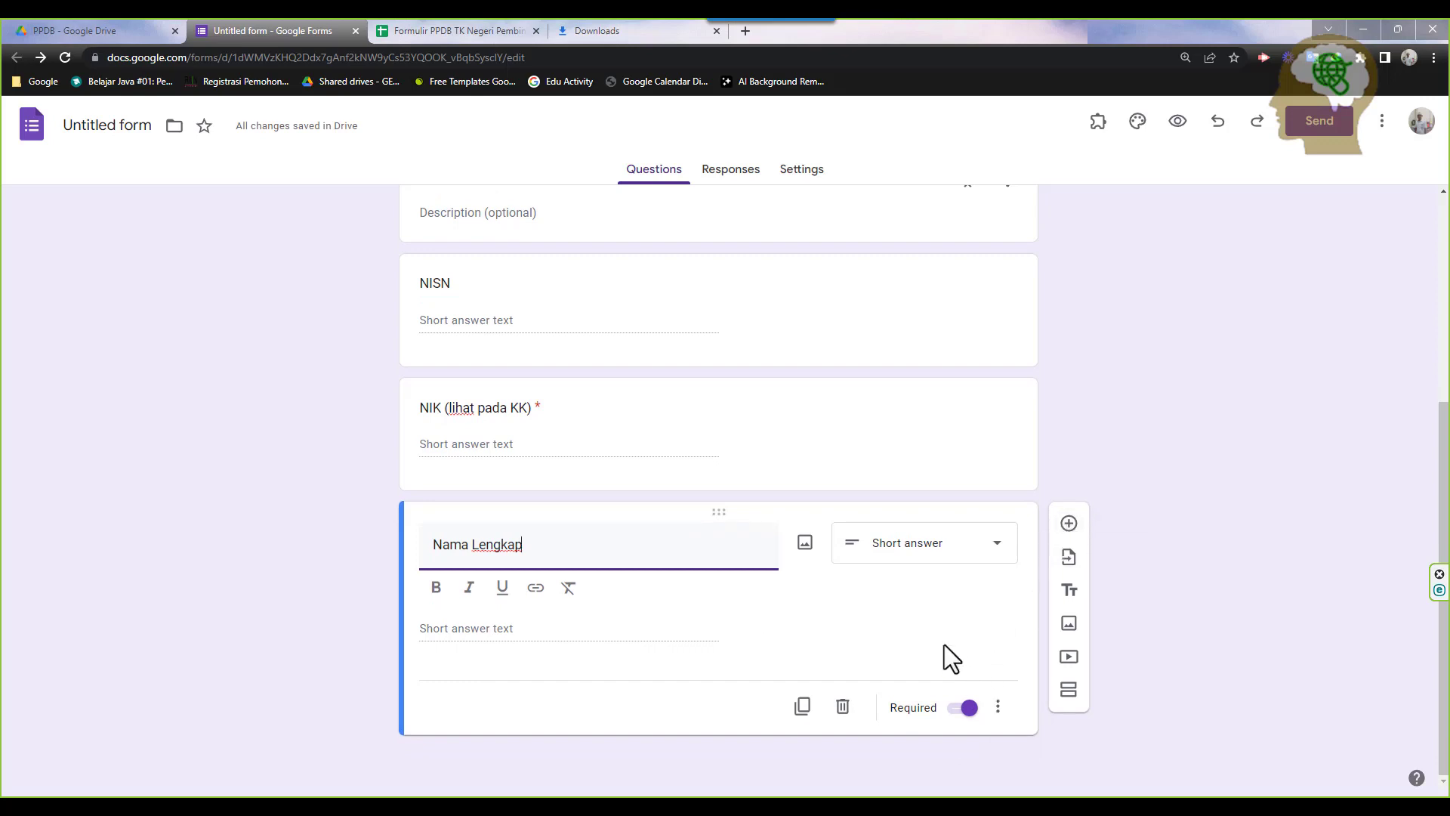
Add a short-answer question titled "Nama Panggilan" below the Nama Lengkap question
click(1069, 524)
text(N)
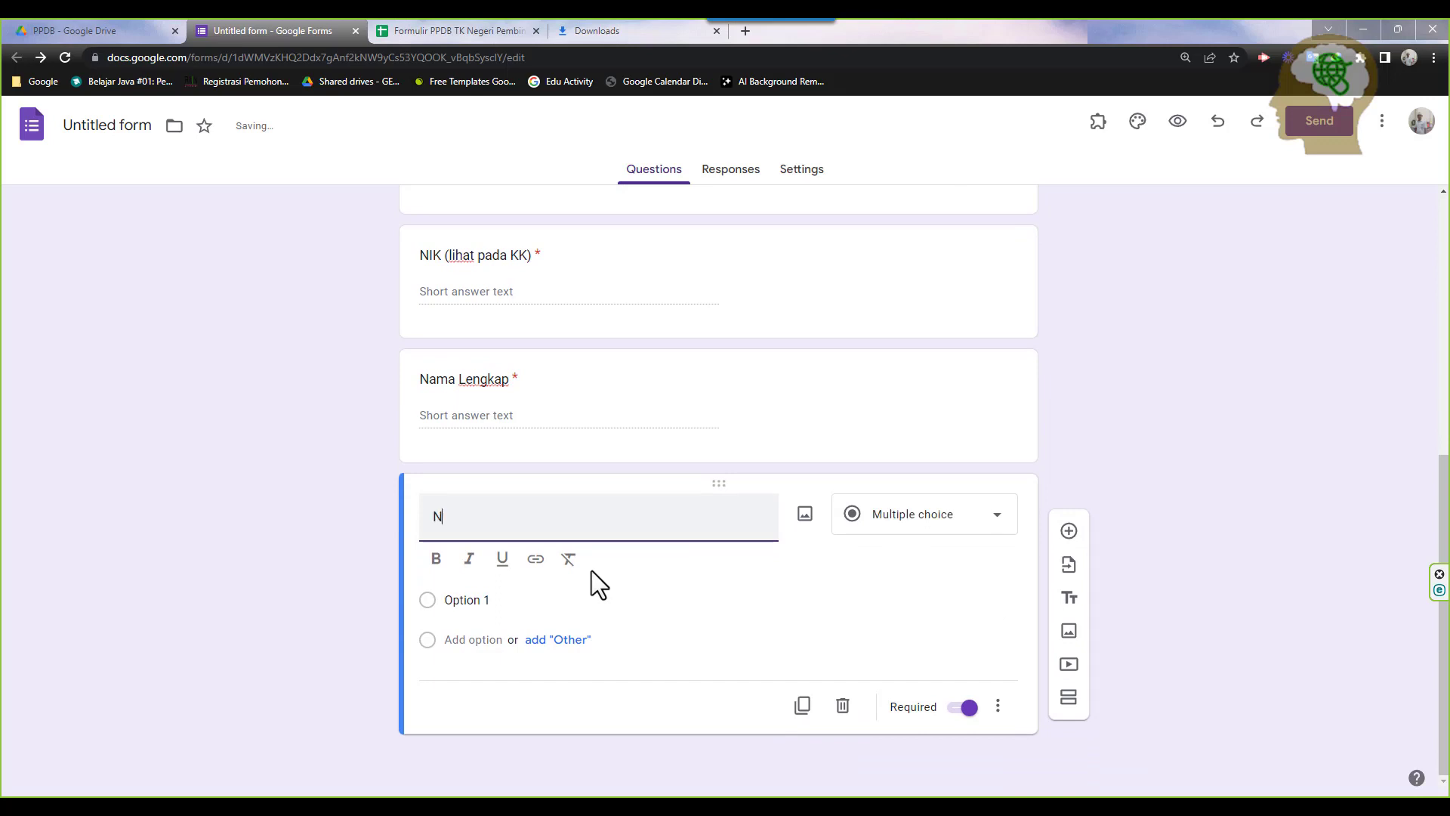
text(ama Panggilan)
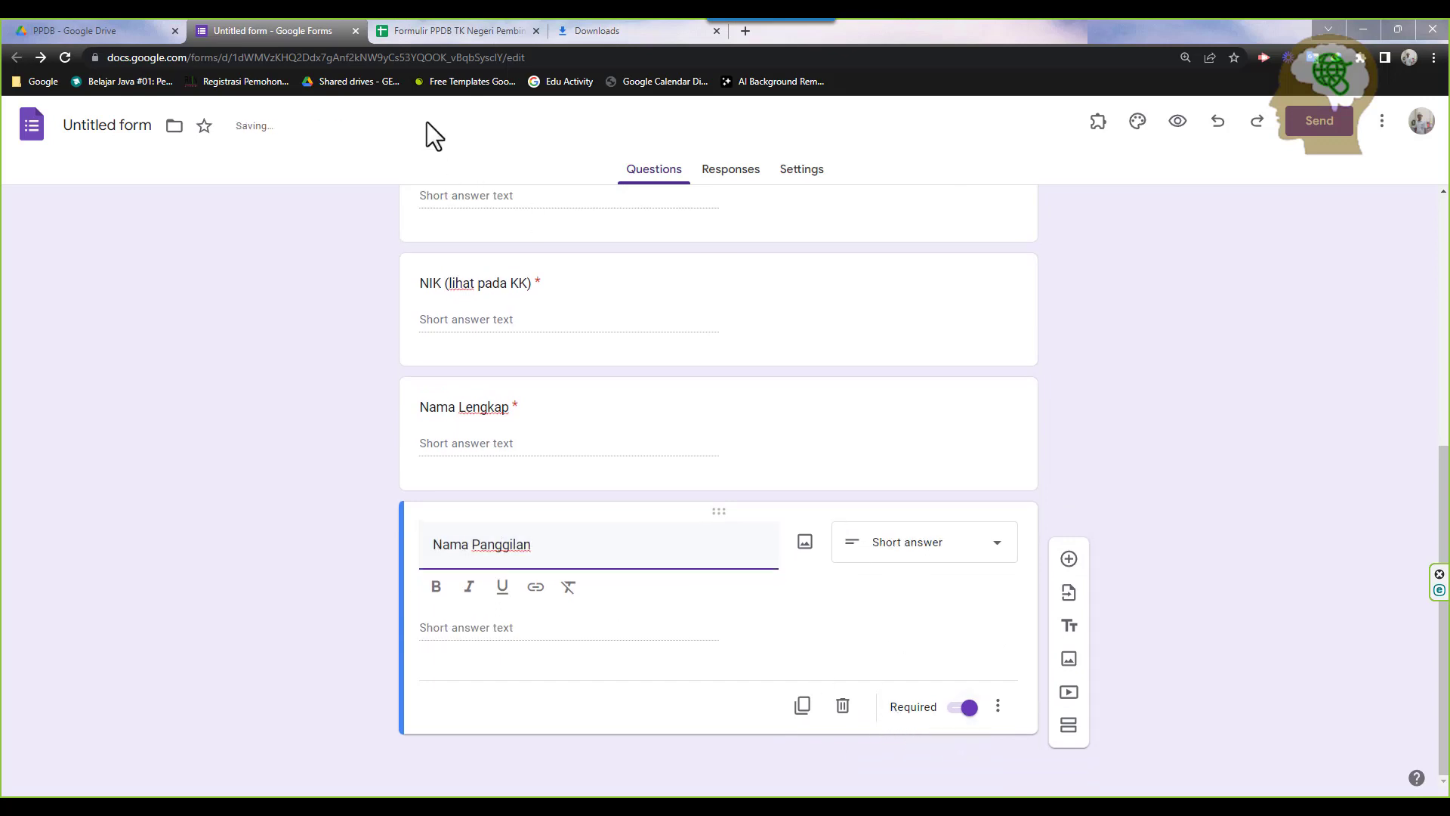
Check the field after NAMA PANGGILAN in the spreadsheet and add a short-answer question titled "Tempat Lahir" to the form
click(432, 29)
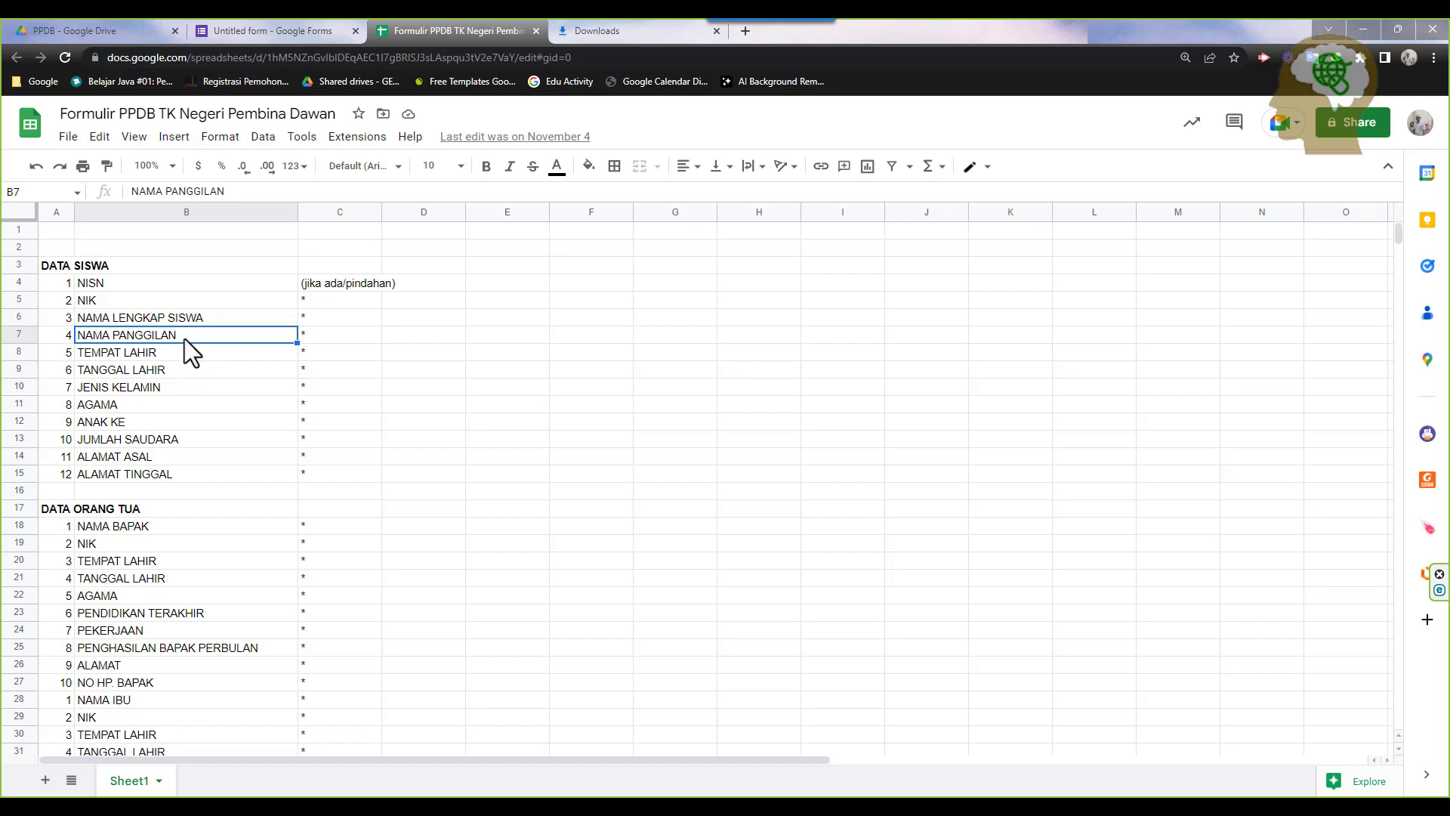
click(182, 358)
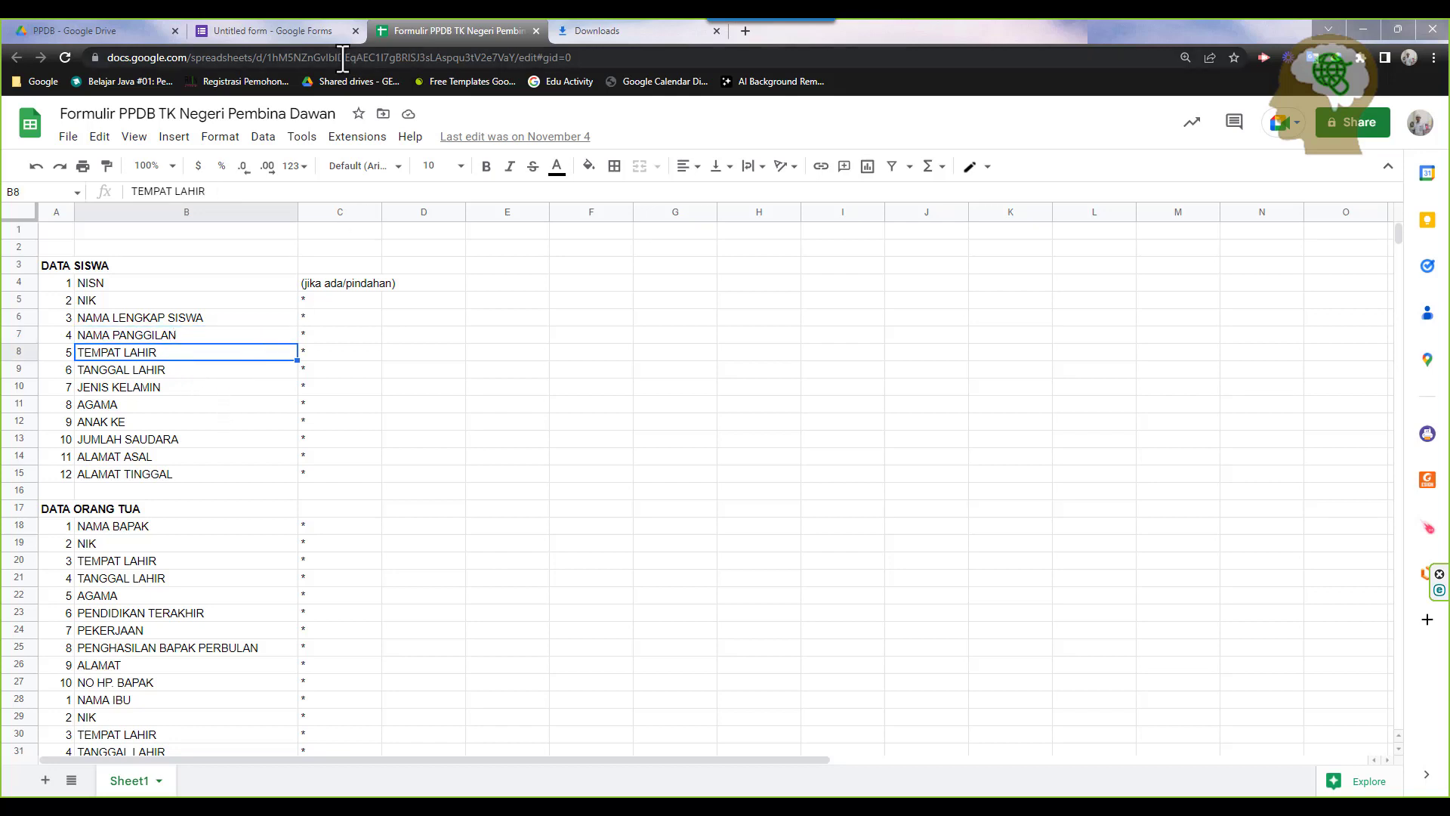
click(302, 32)
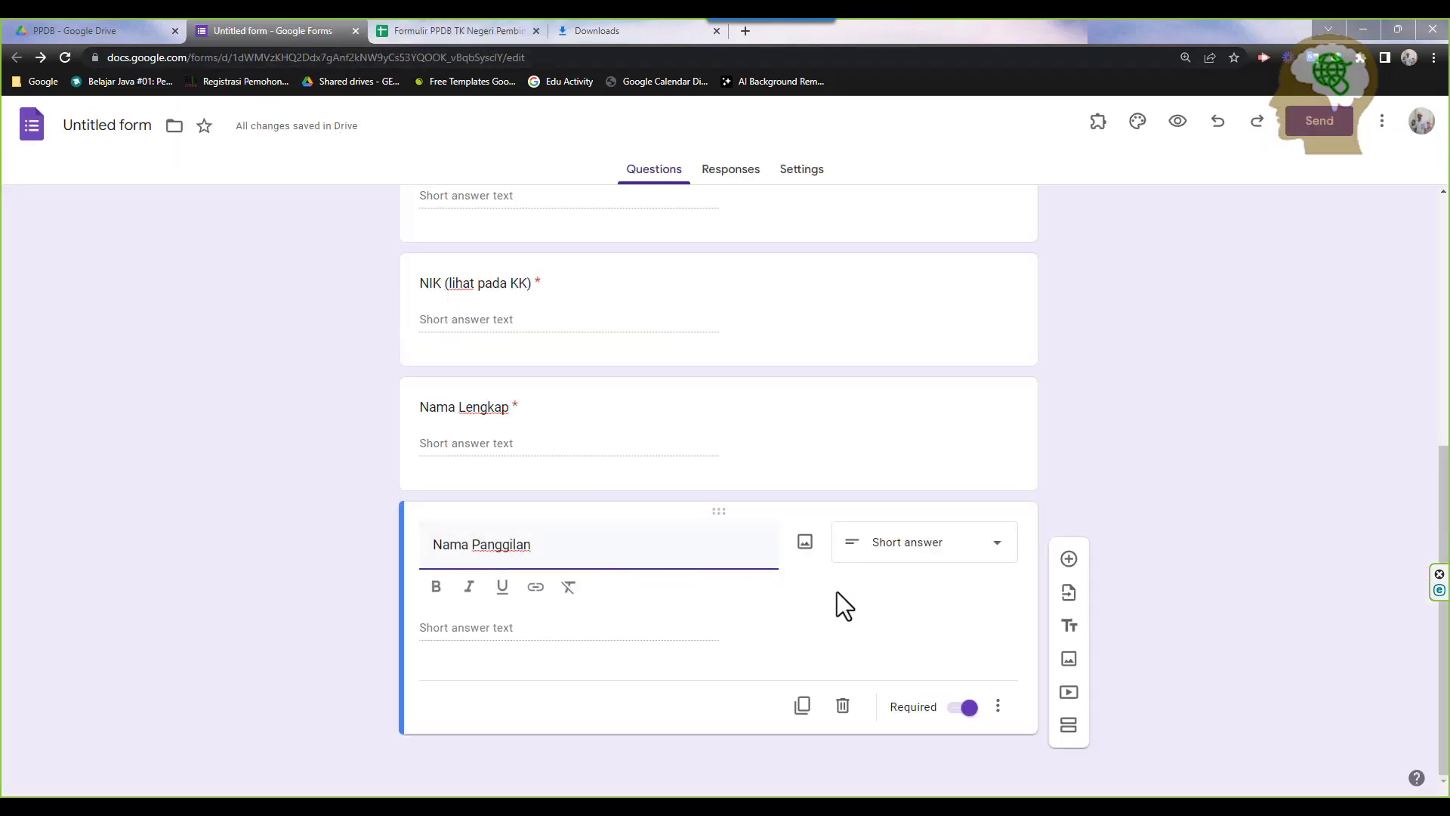
click(1069, 558)
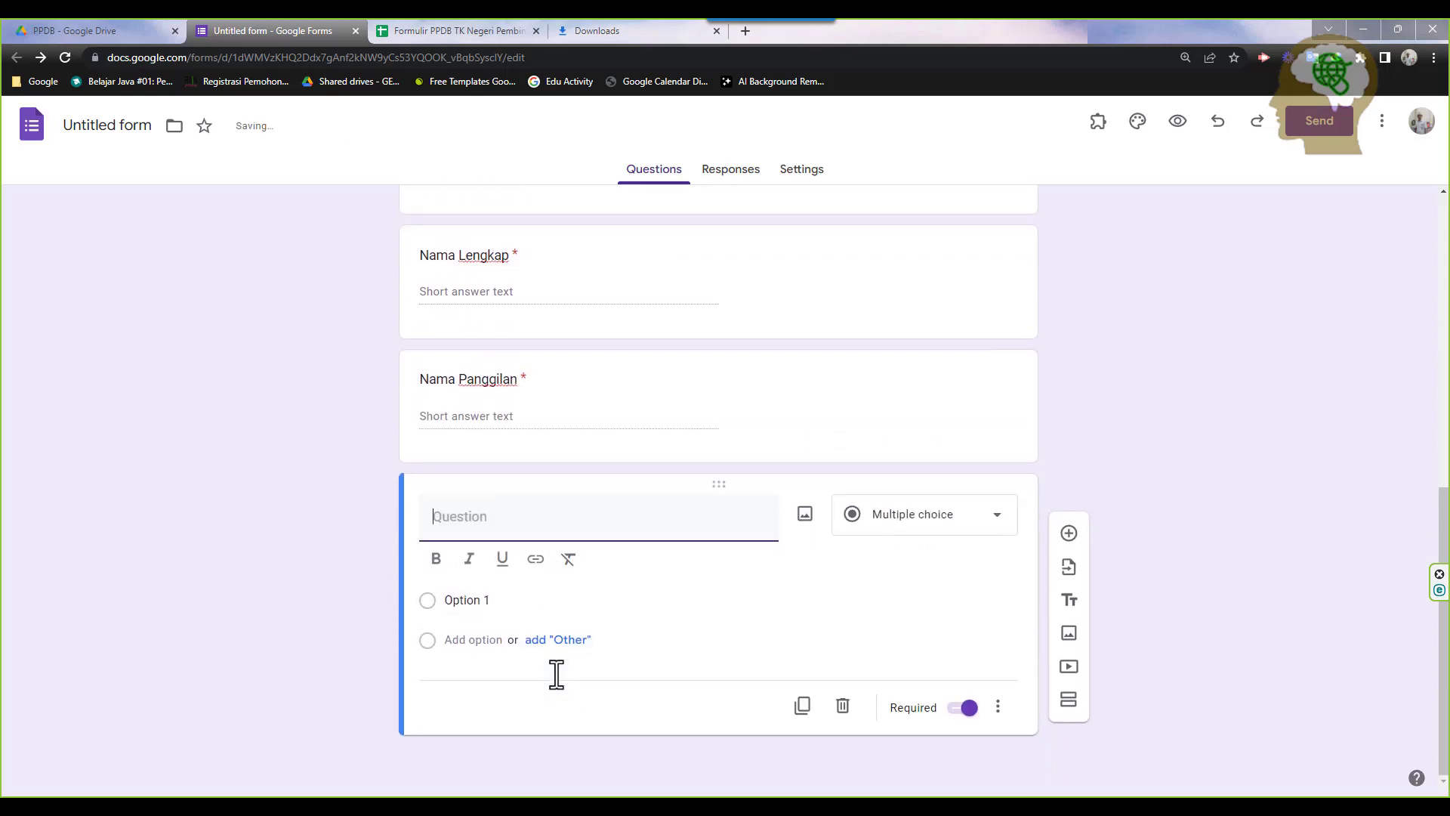
text(Tempat )
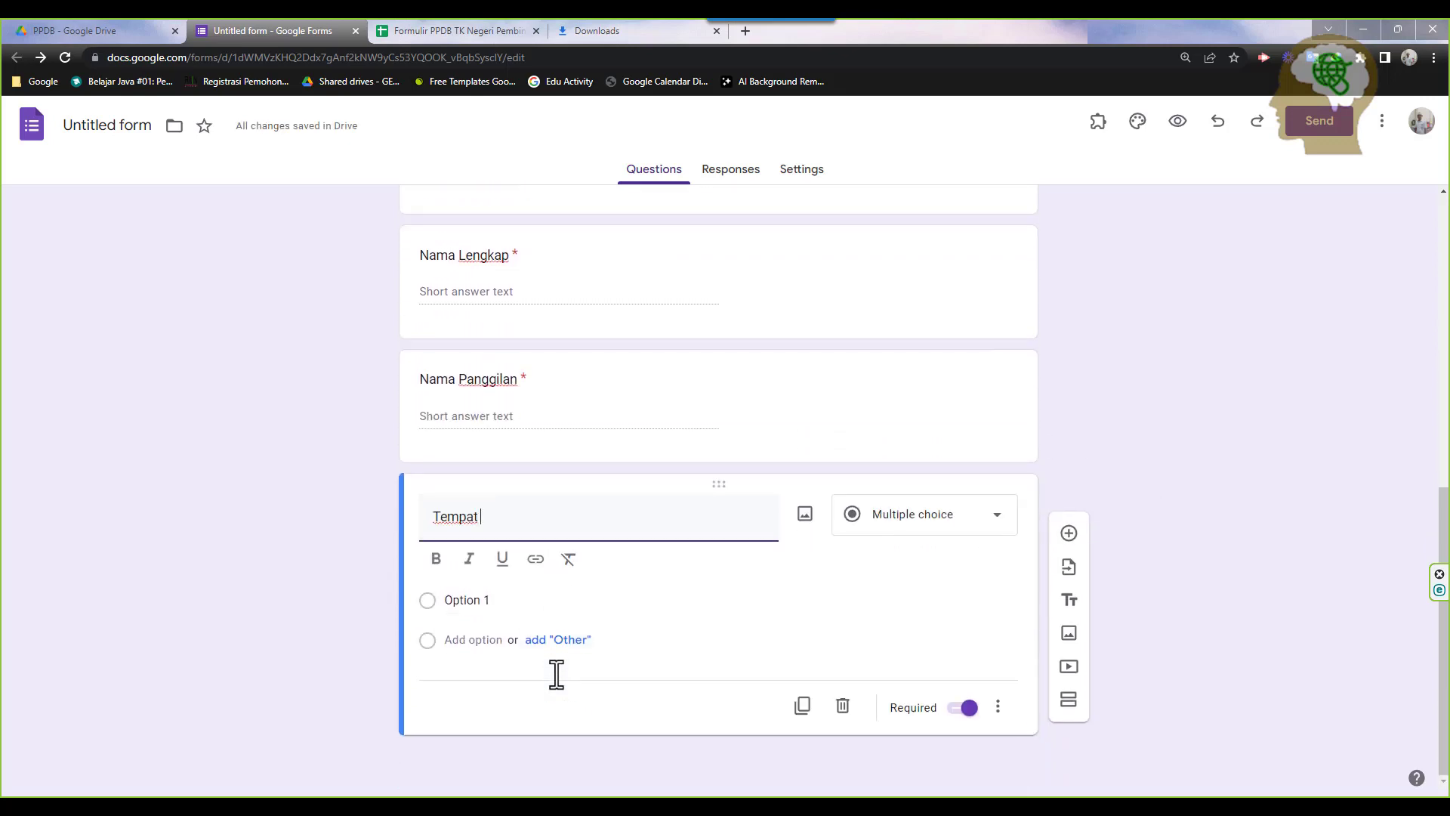
text(Lahir)
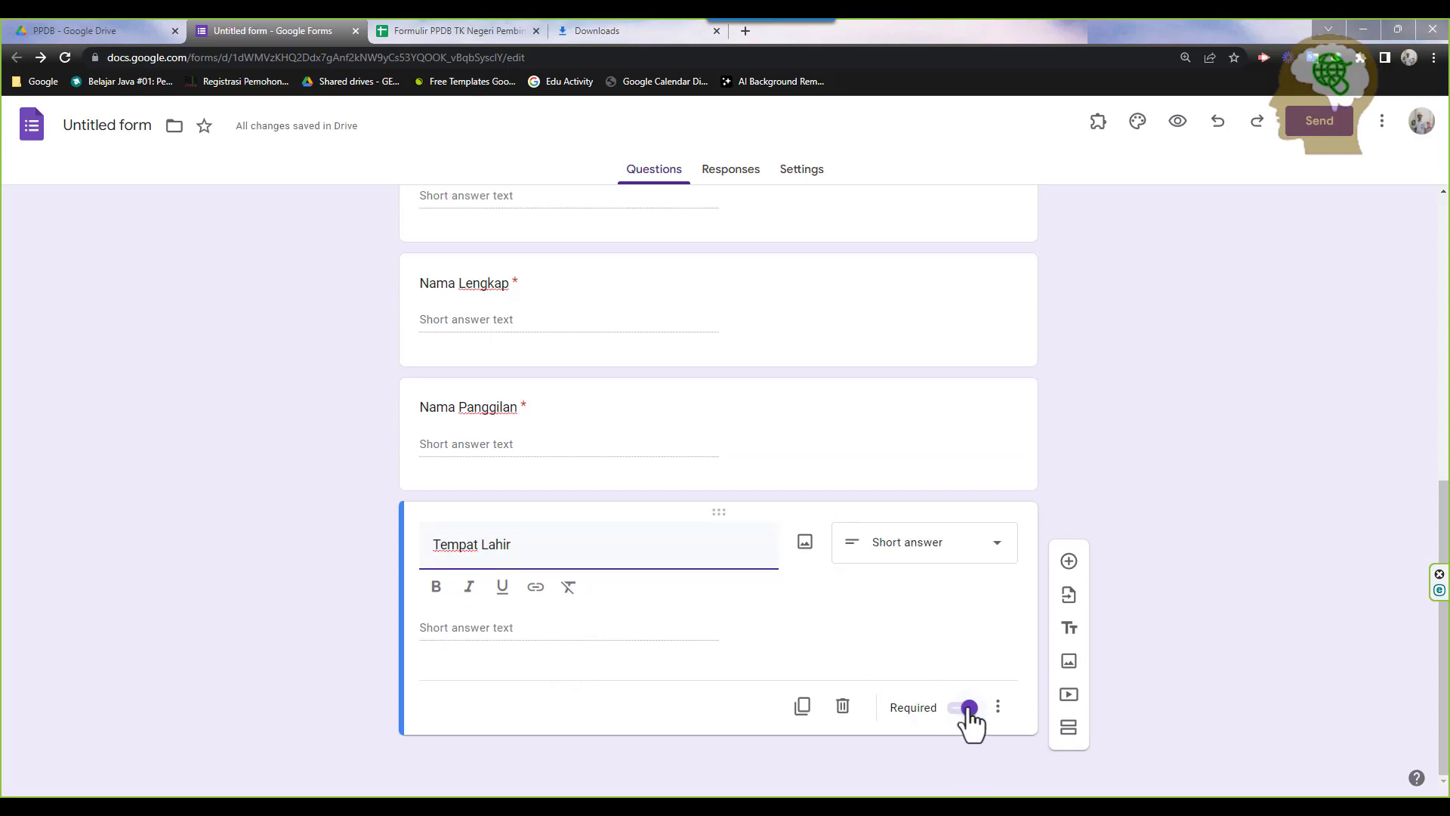
Check the field after TEMPAT LAHIR in the spreadsheet and add a Date question titled "Tanggal Lahir" to the form
click(1068, 563)
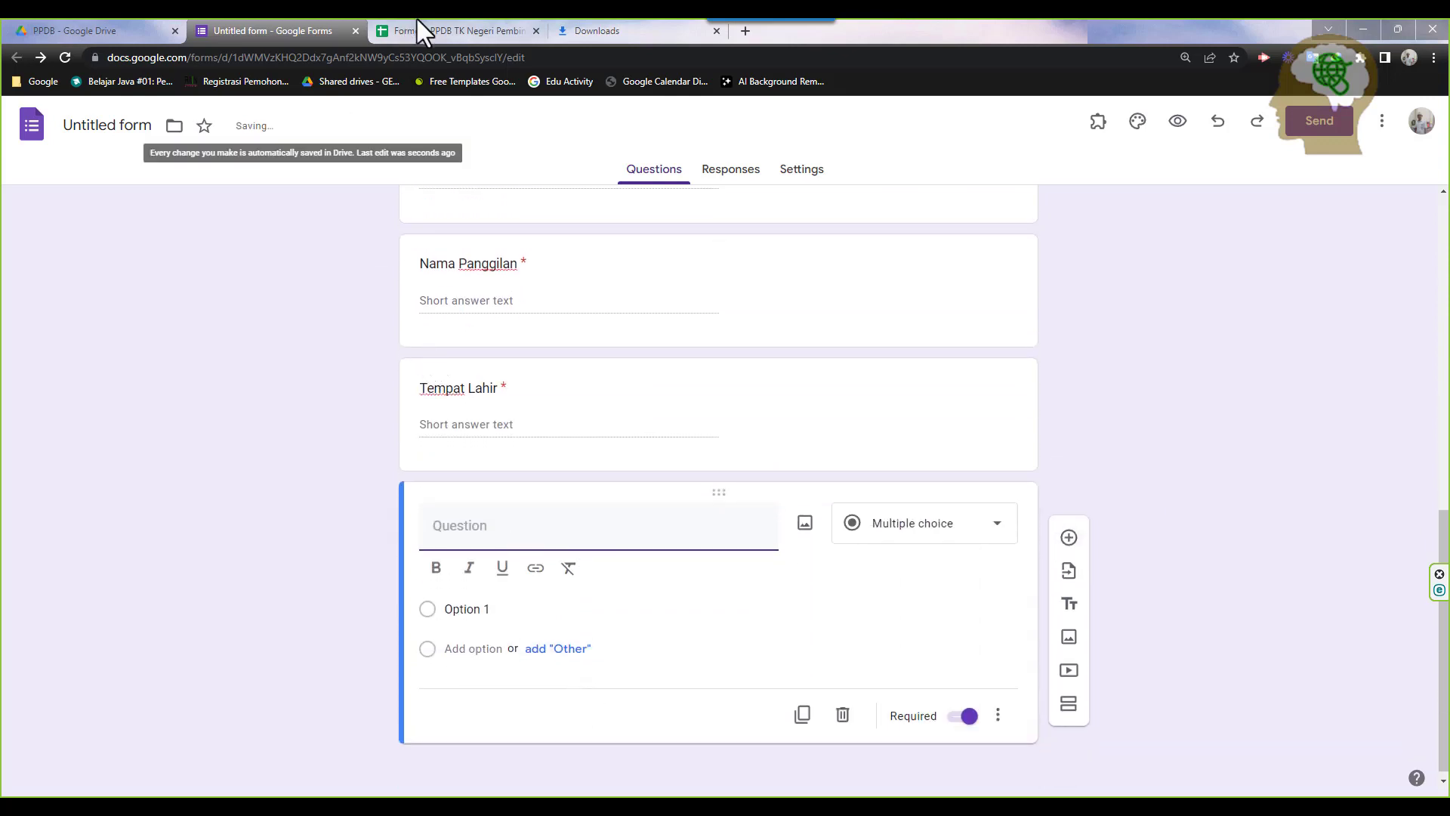
click(429, 23)
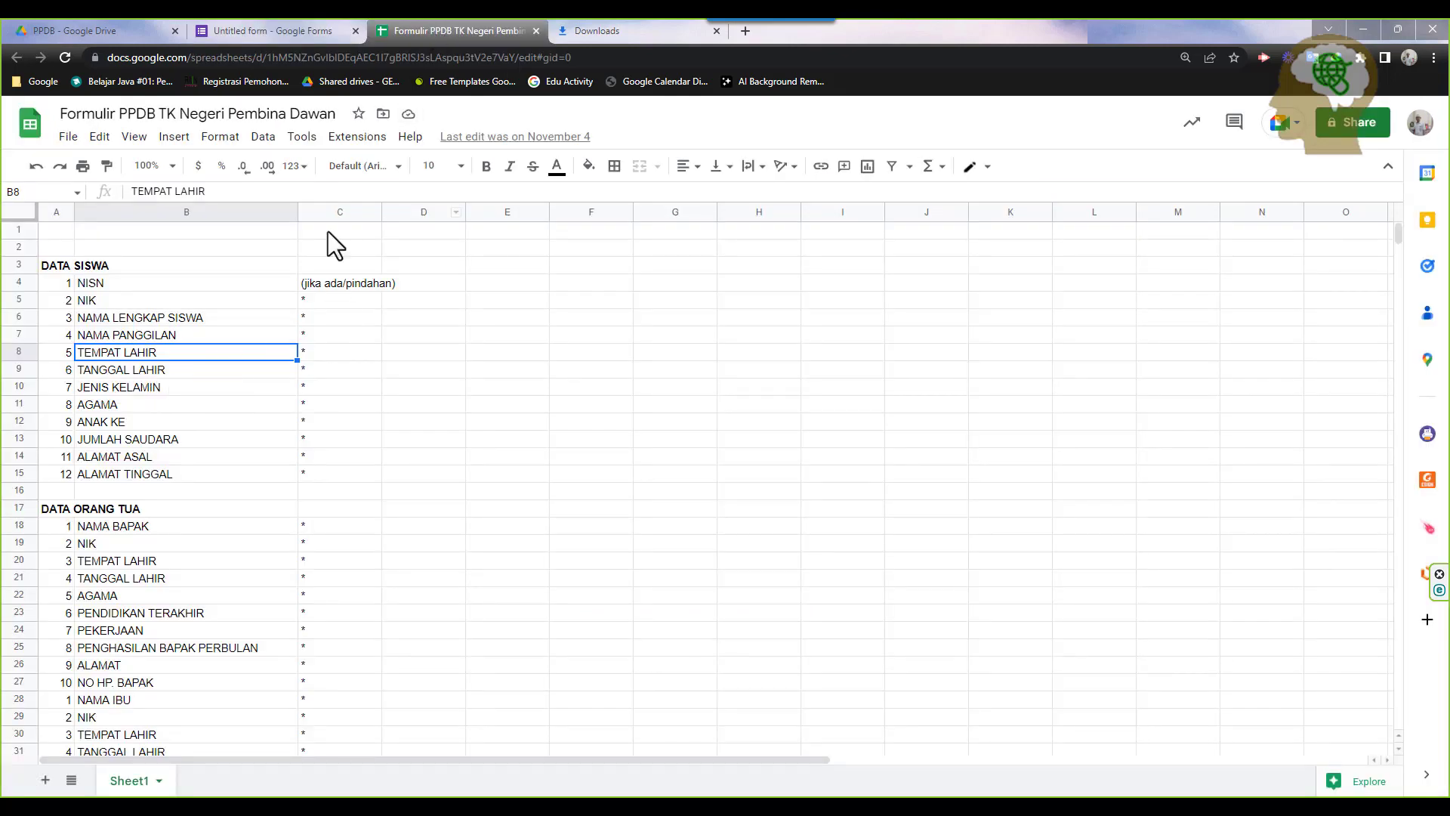
click(274, 25)
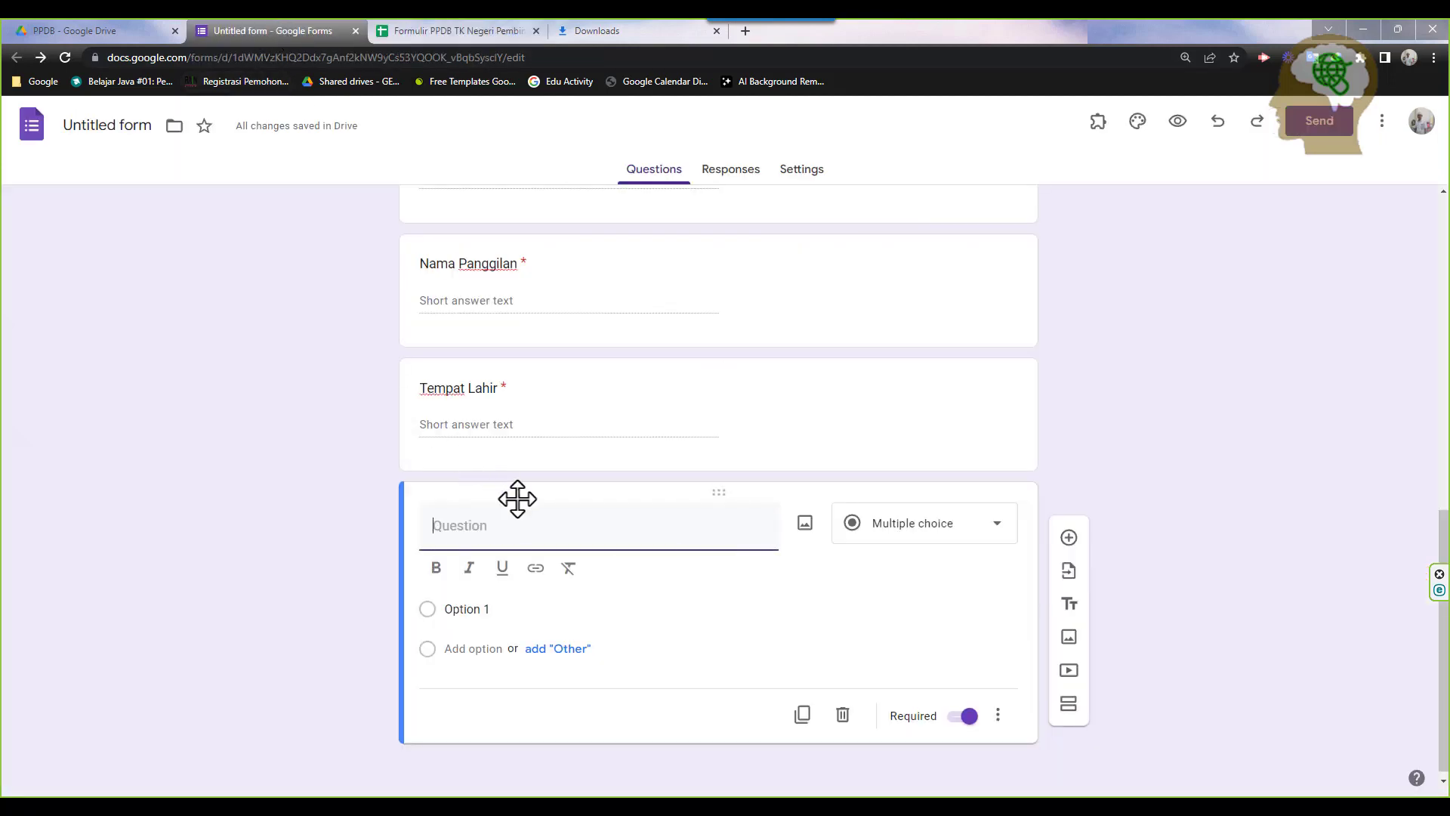
text(Tanggal Lahir)
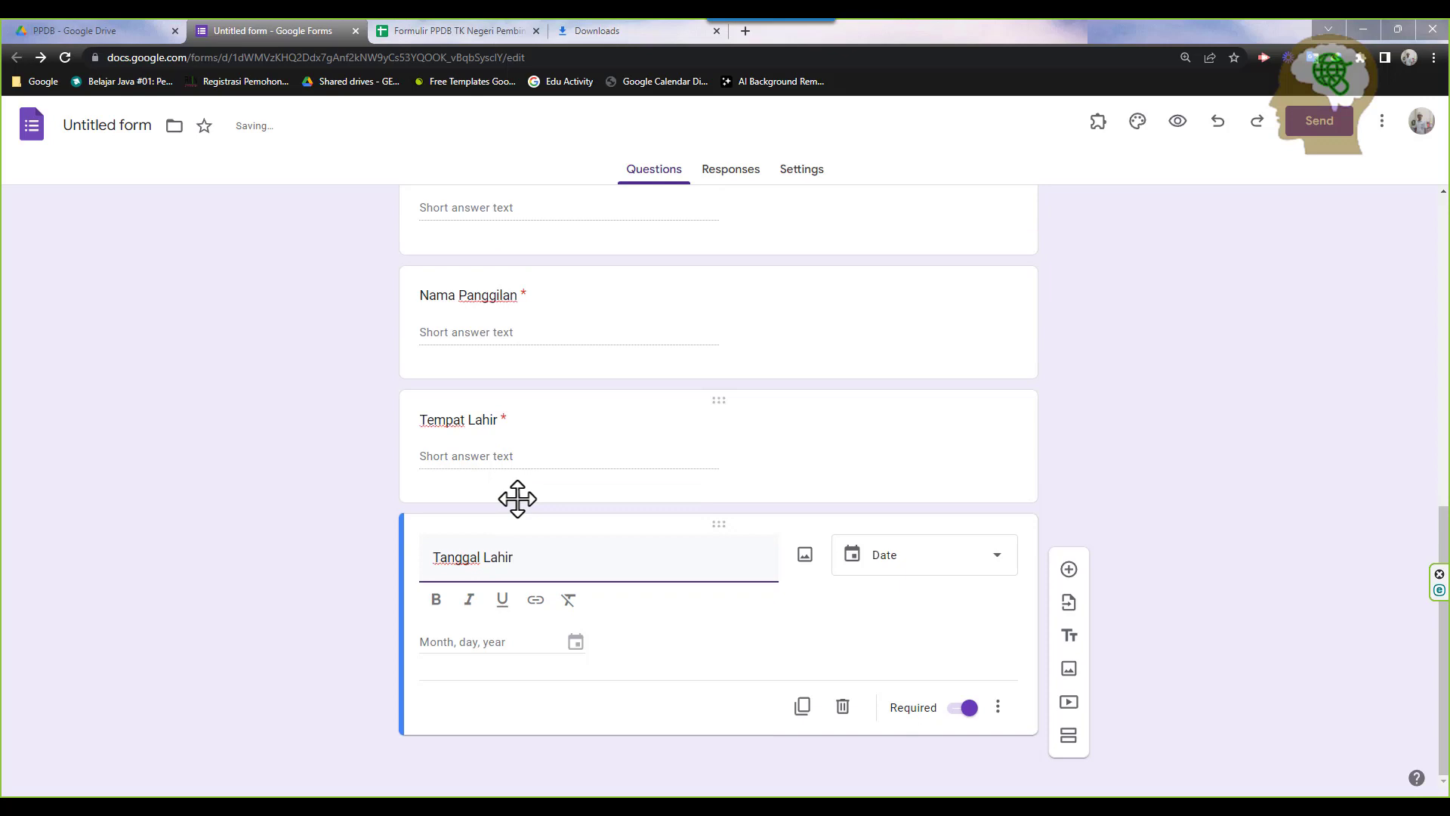
click(910, 561)
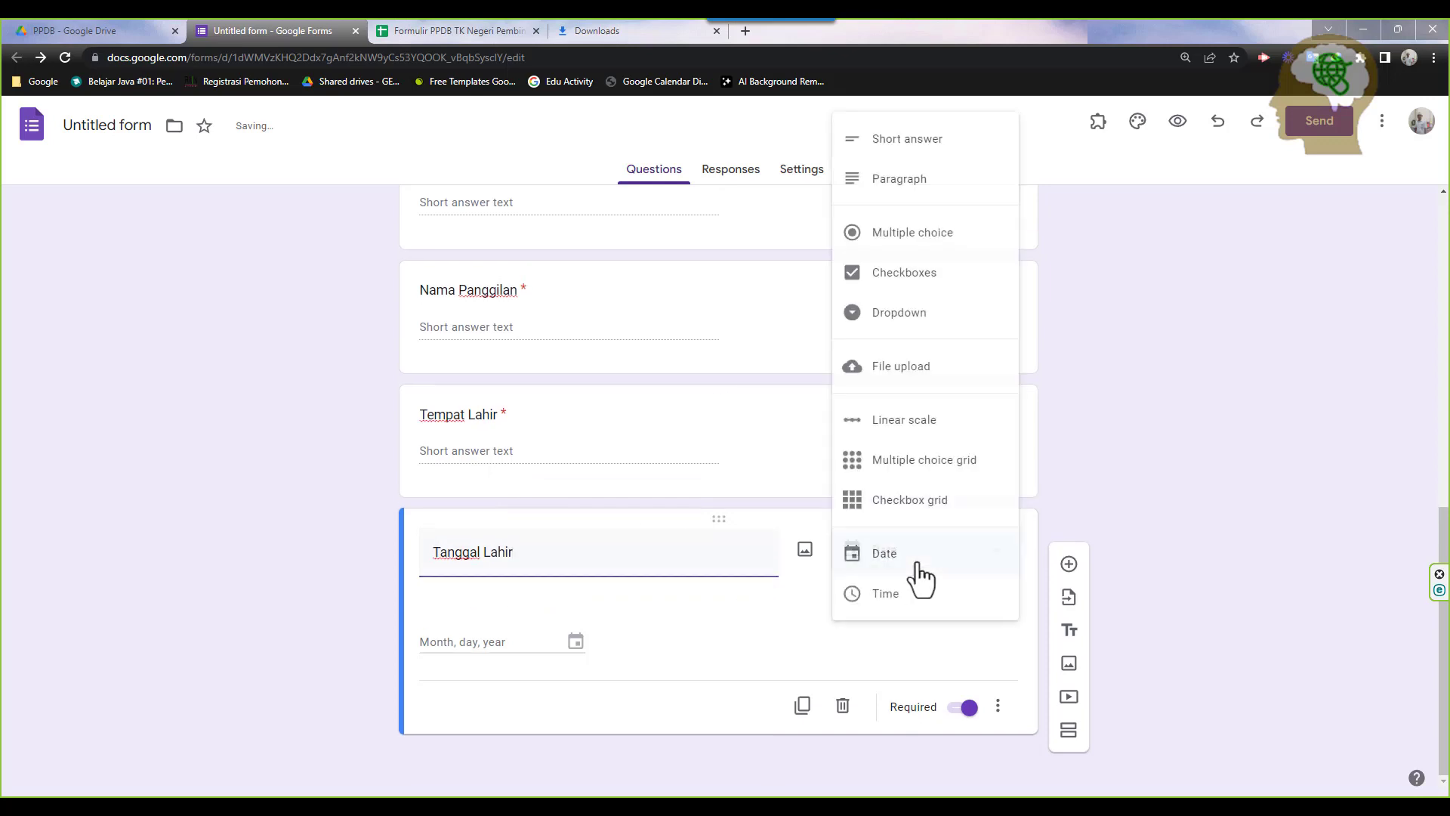
click(899, 555)
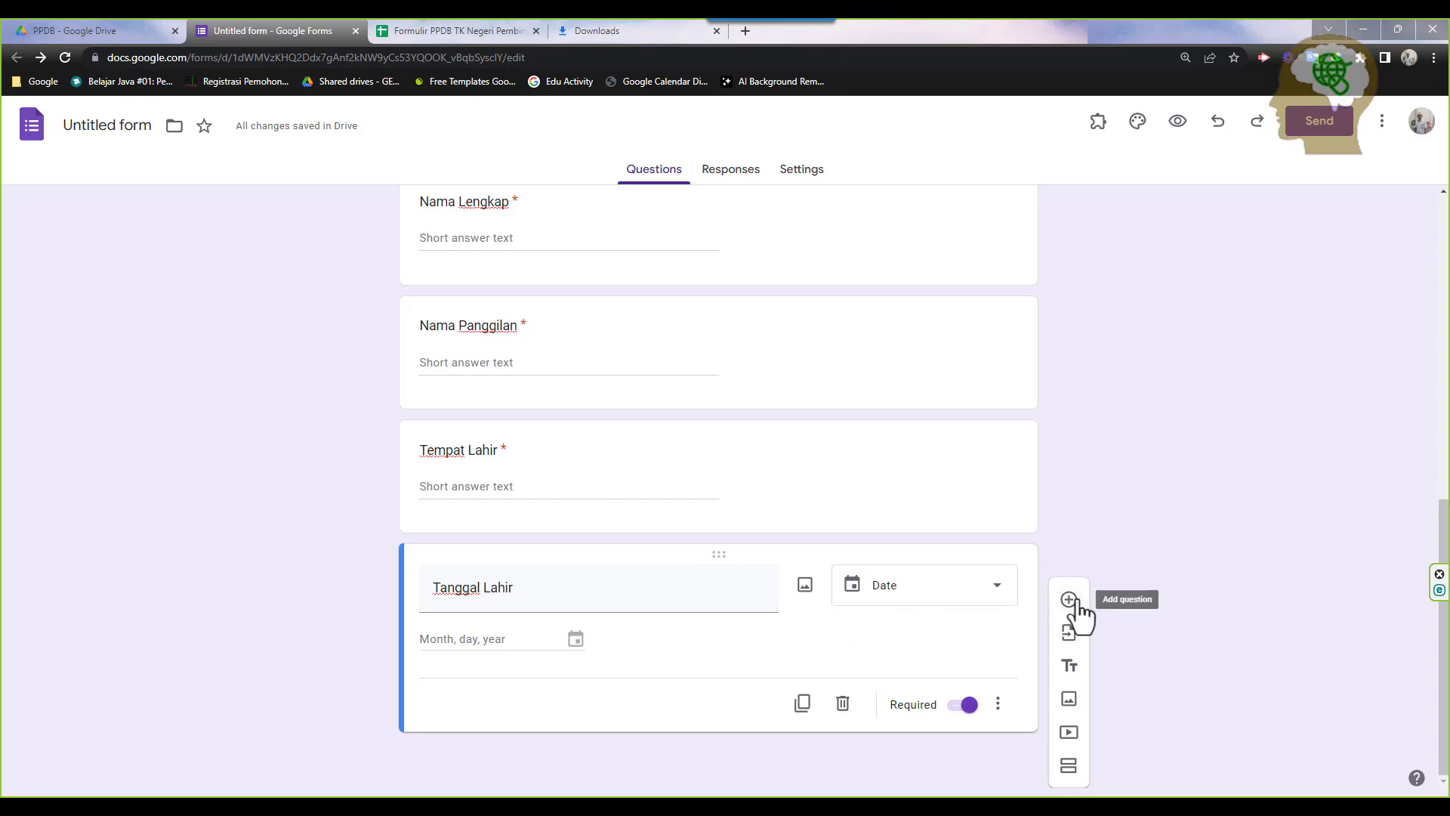
Check the field after TANGGAL LAHIR in the spreadsheet and add a multiple-choice question titled "Jenis Kelamin" to the form
click(407, 31)
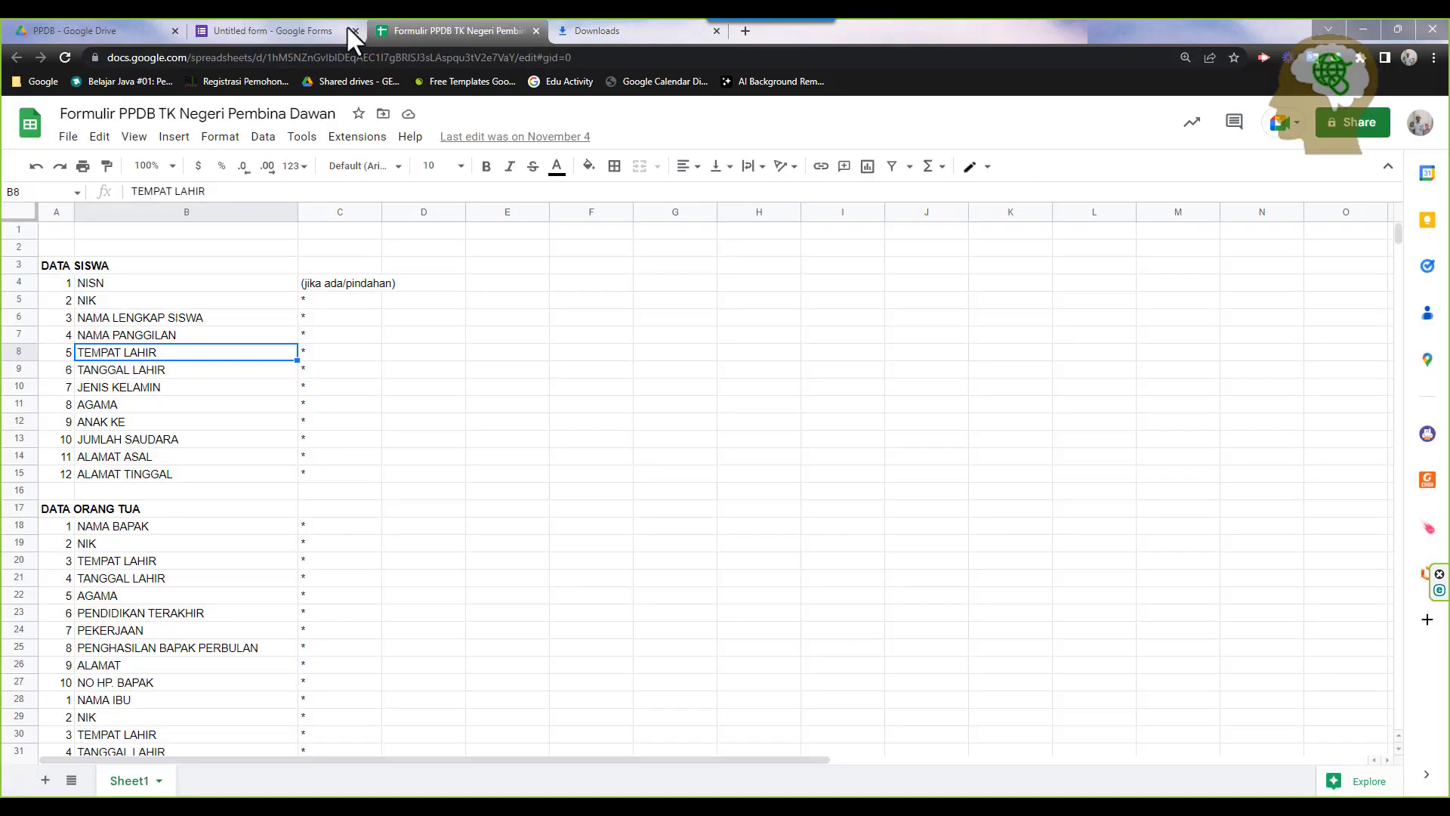
click(299, 22)
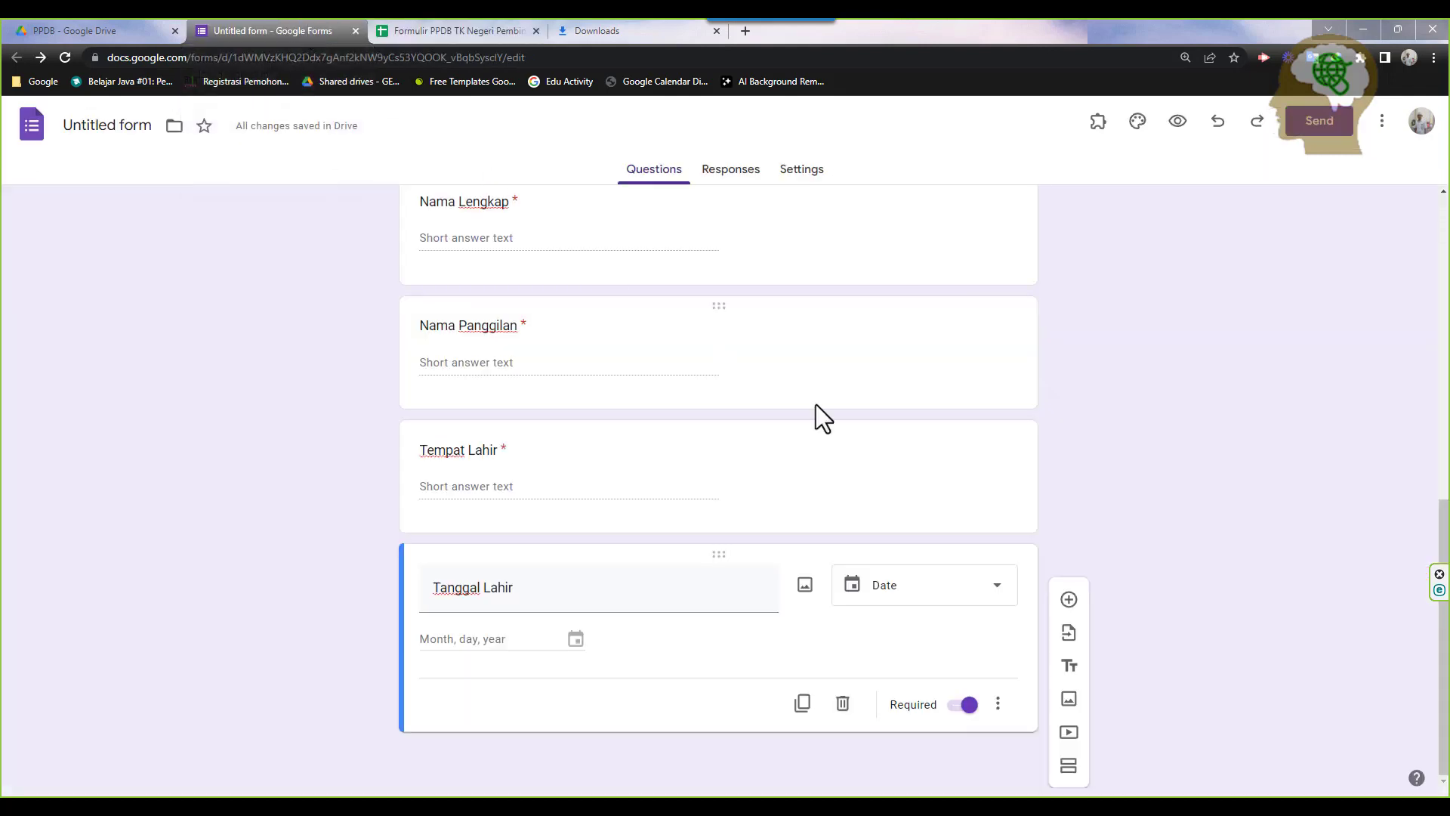
click(1069, 599)
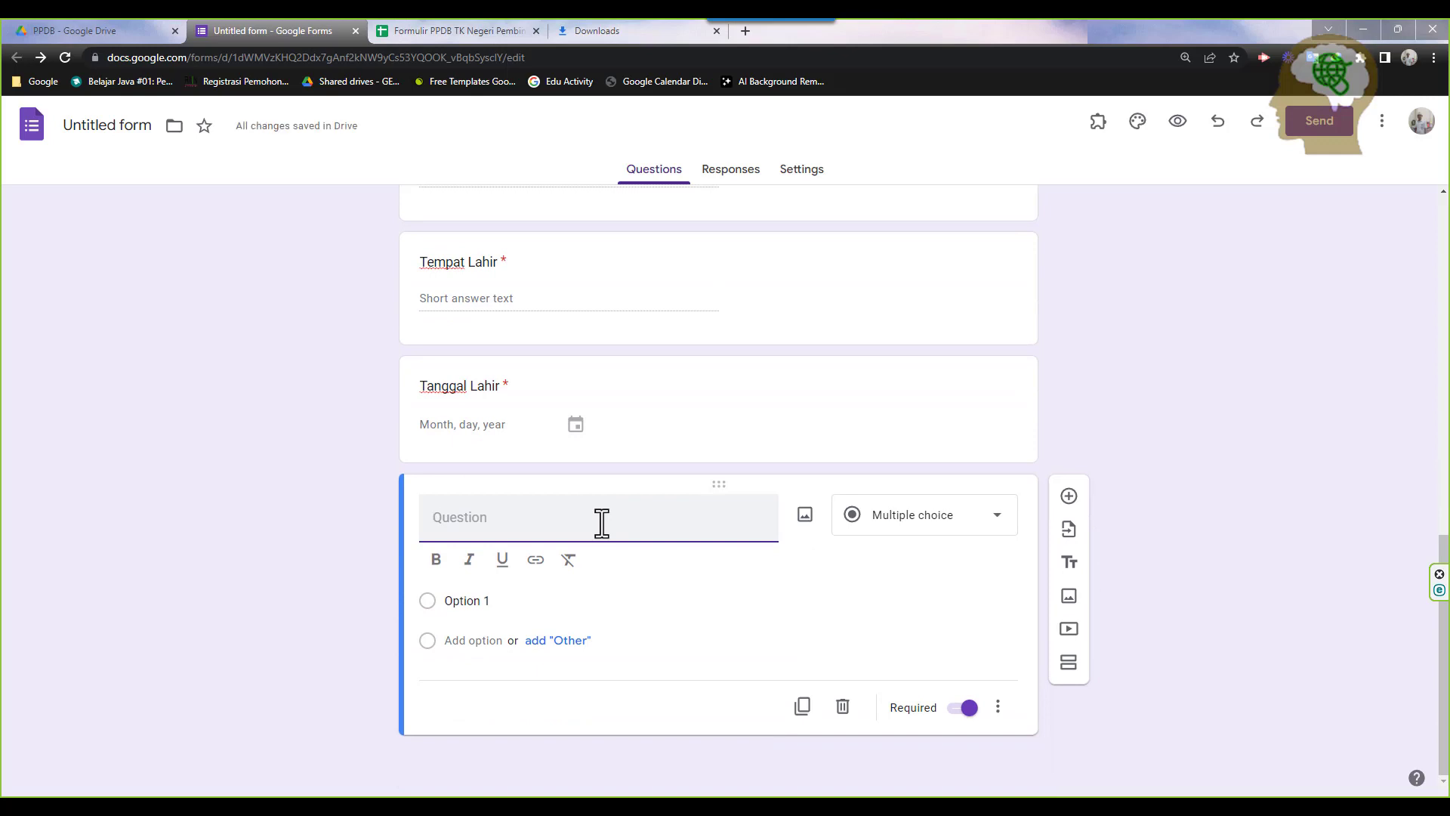
text(Jenis Kelamin)
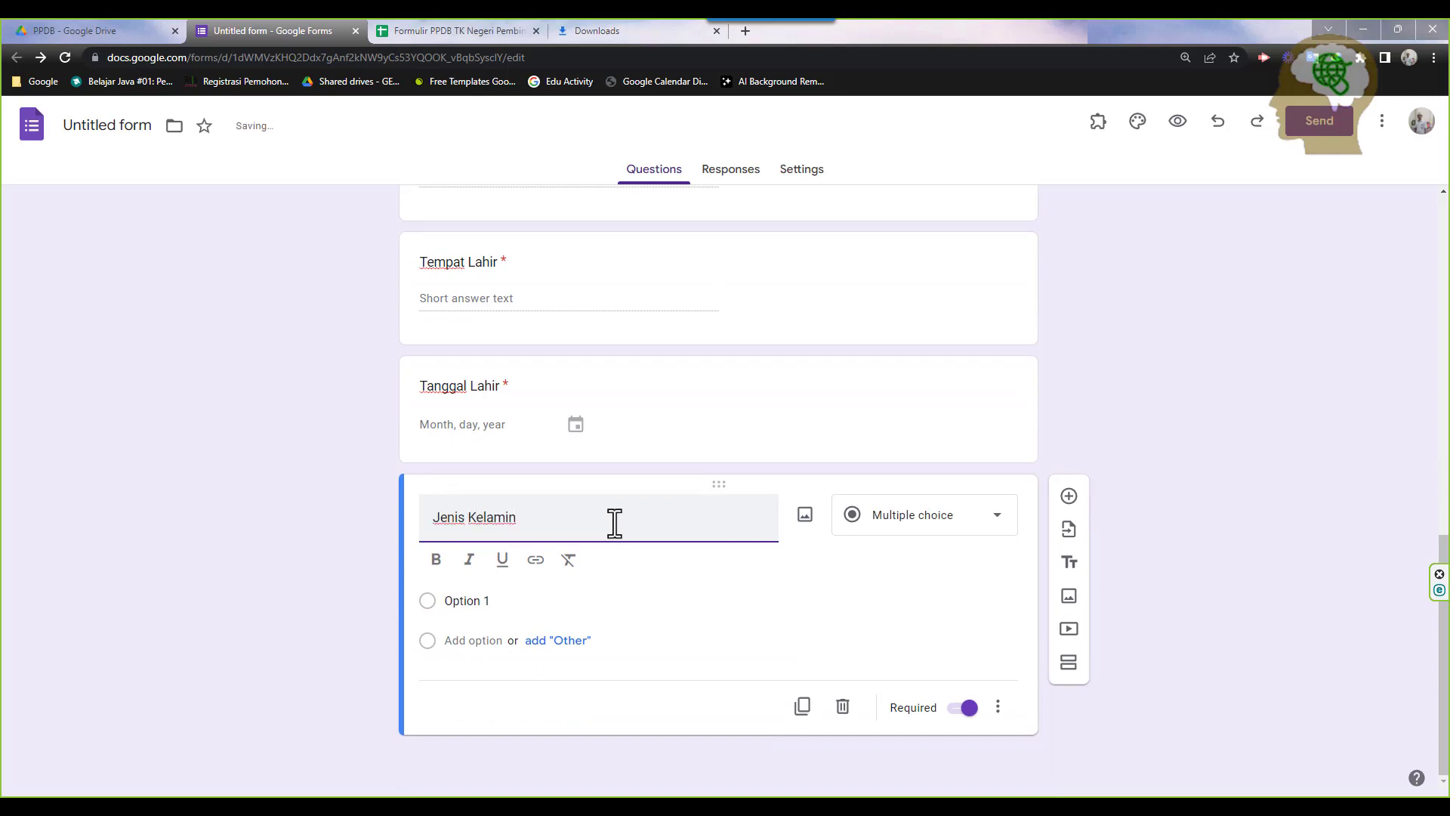
click(894, 531)
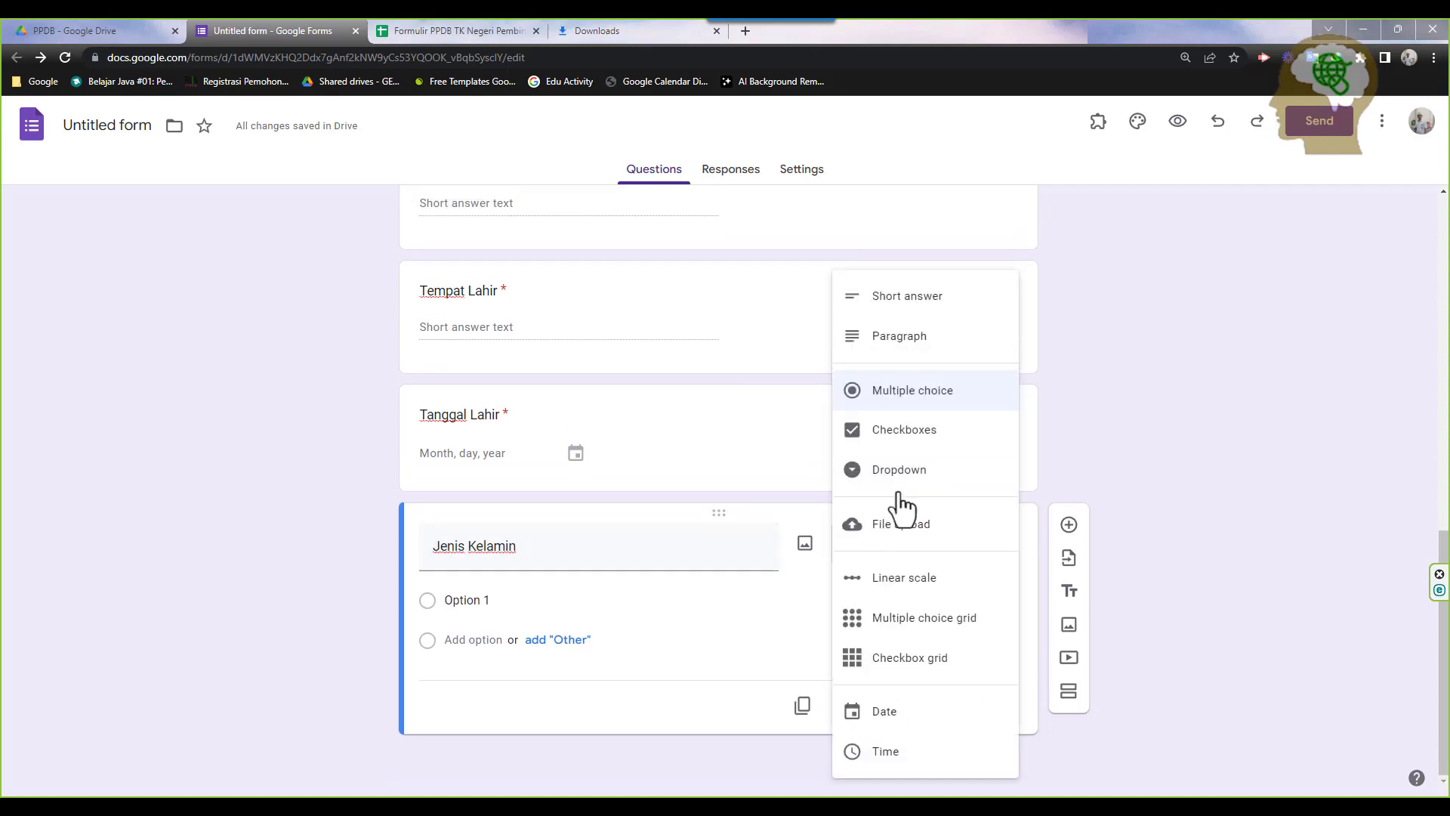
click(898, 393)
Give the Jenis Kelamin question the two answer options "Laki - Laki" and "Perempuan"
click(469, 601)
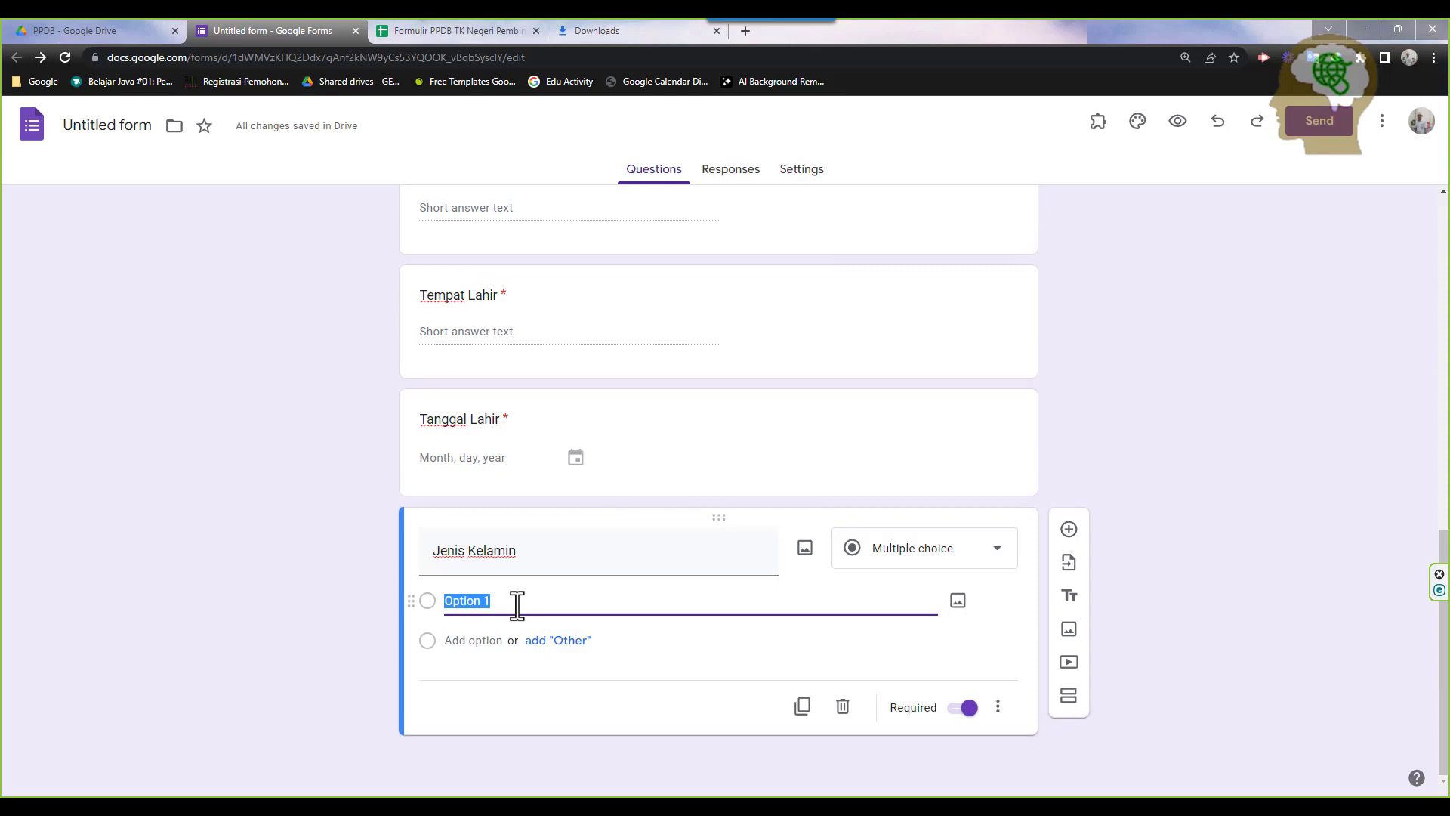
text(Laki - Laki)
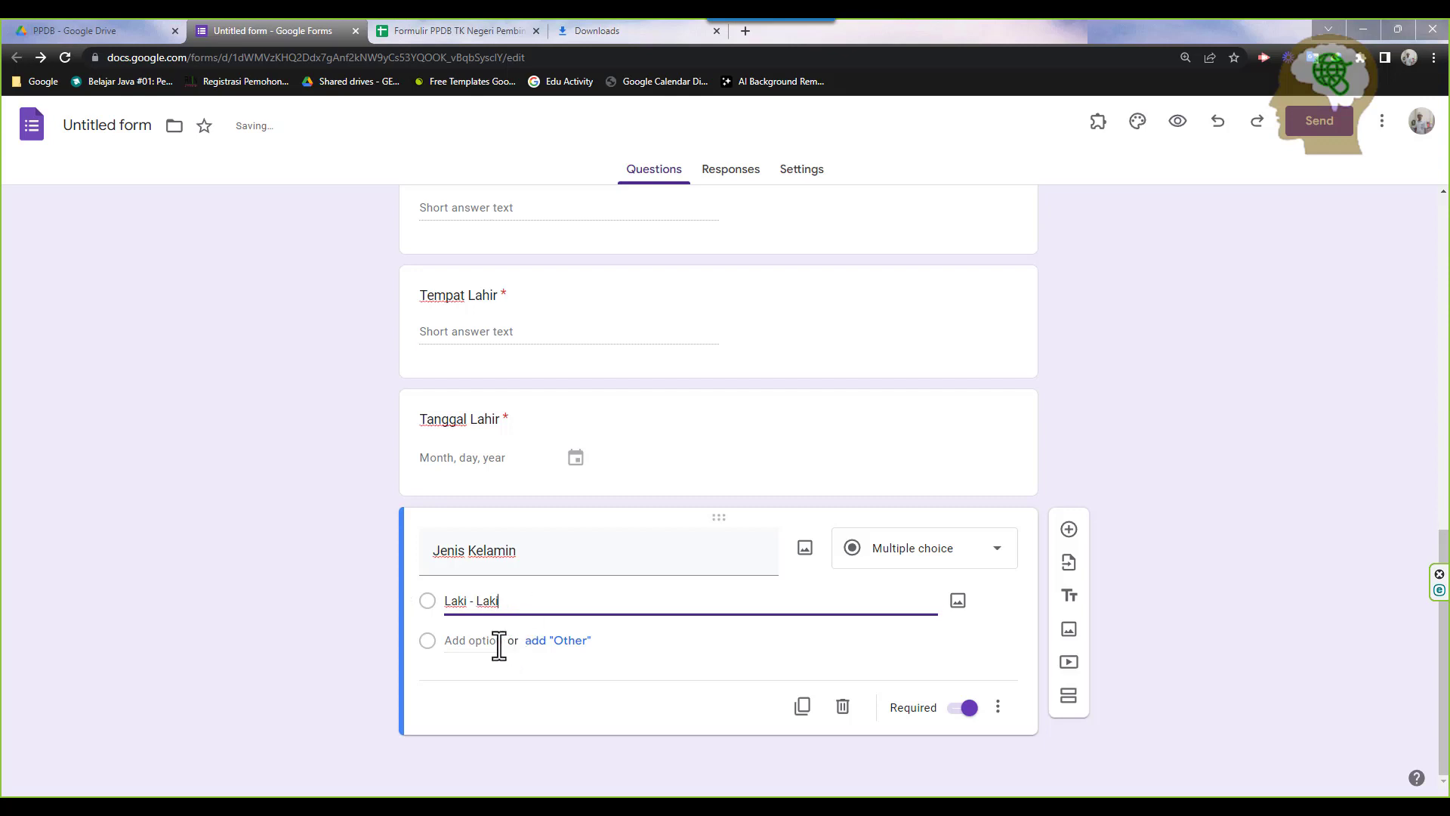
click(499, 642)
text(Pere)
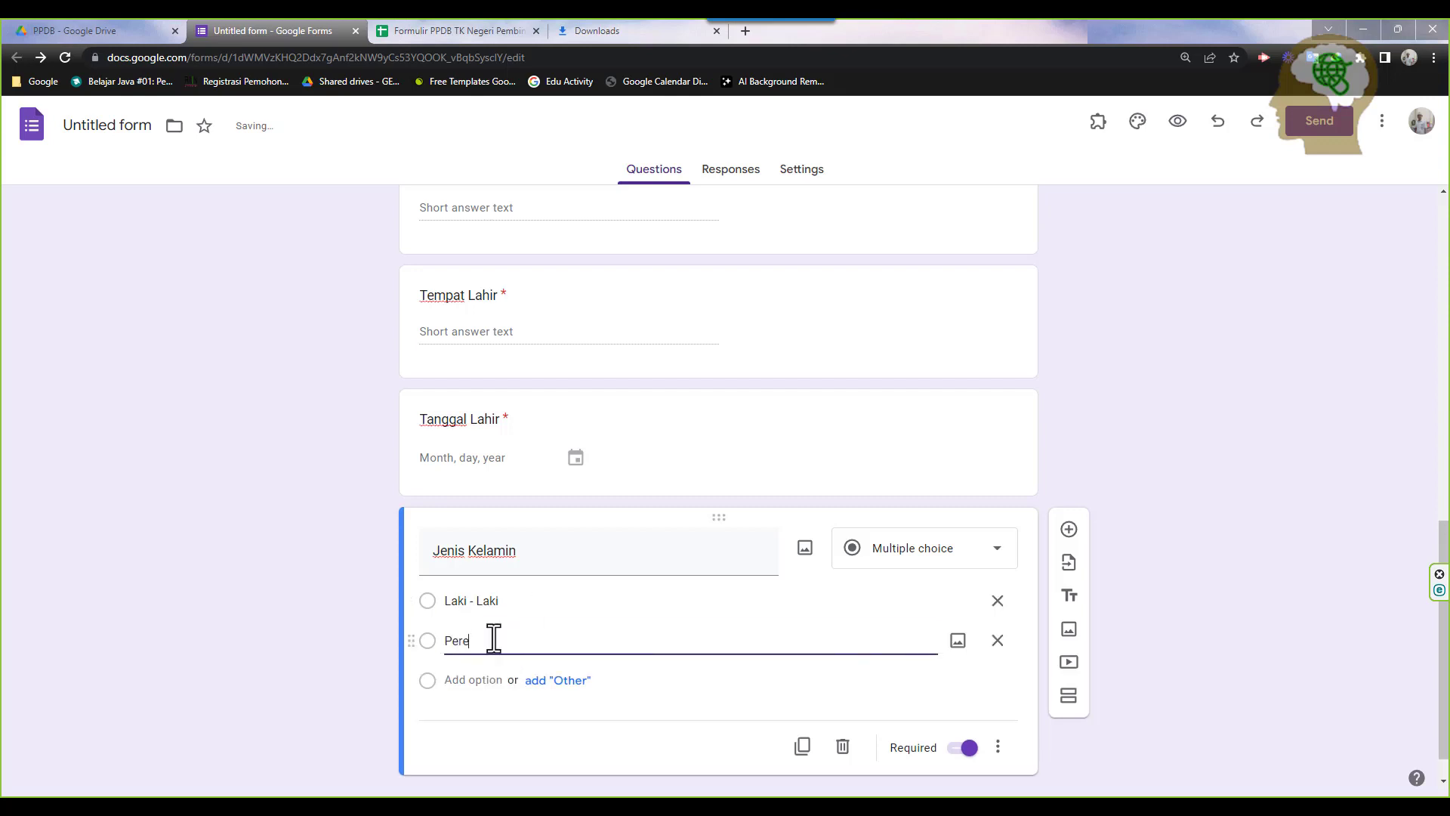
text(mpuan)
Check the field after JENIS KELAMIN in the spreadsheet and add a Dropdown question titled "Agama" to the form
scroll(980, 703, down, 1)
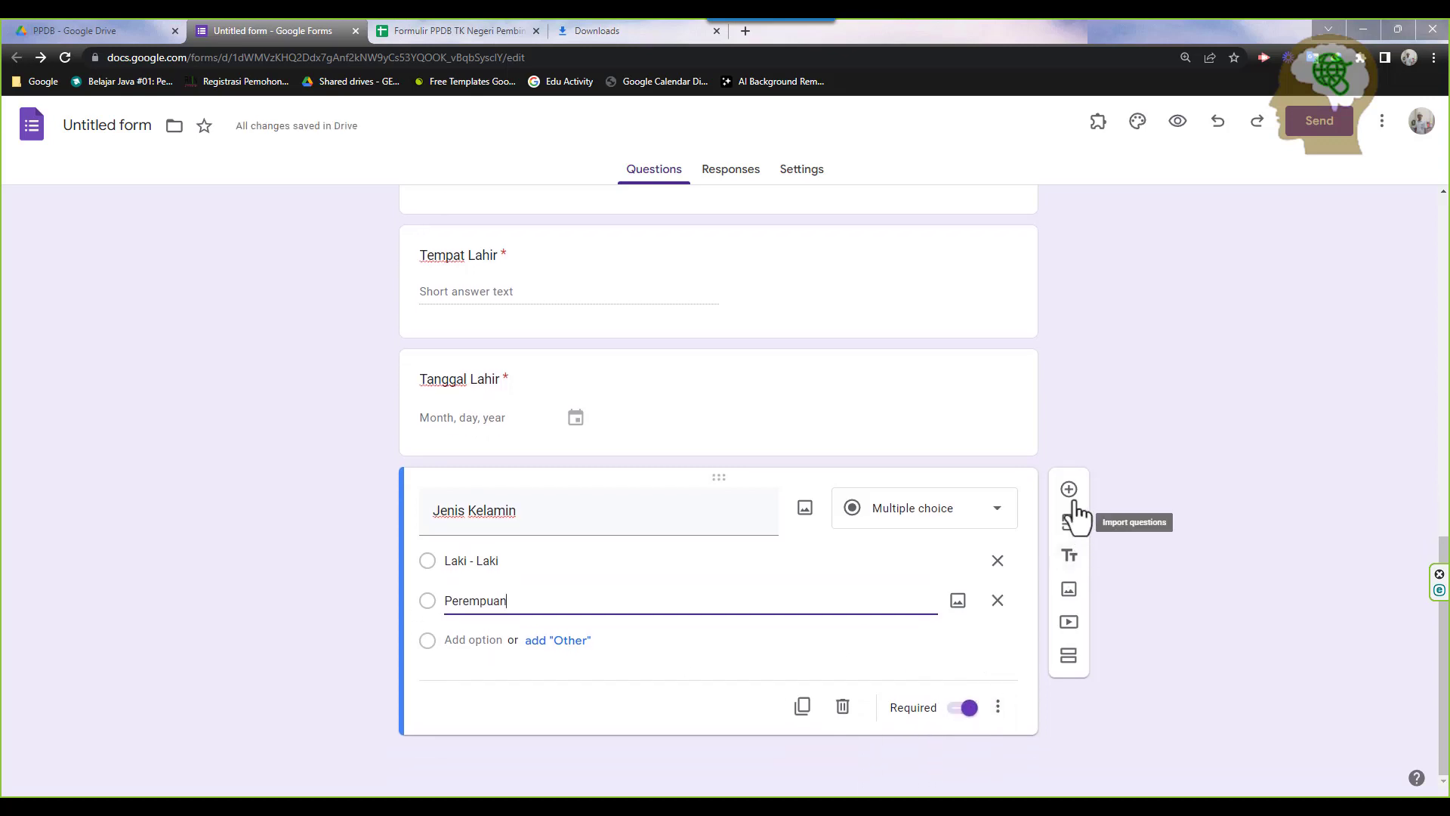
click(1069, 491)
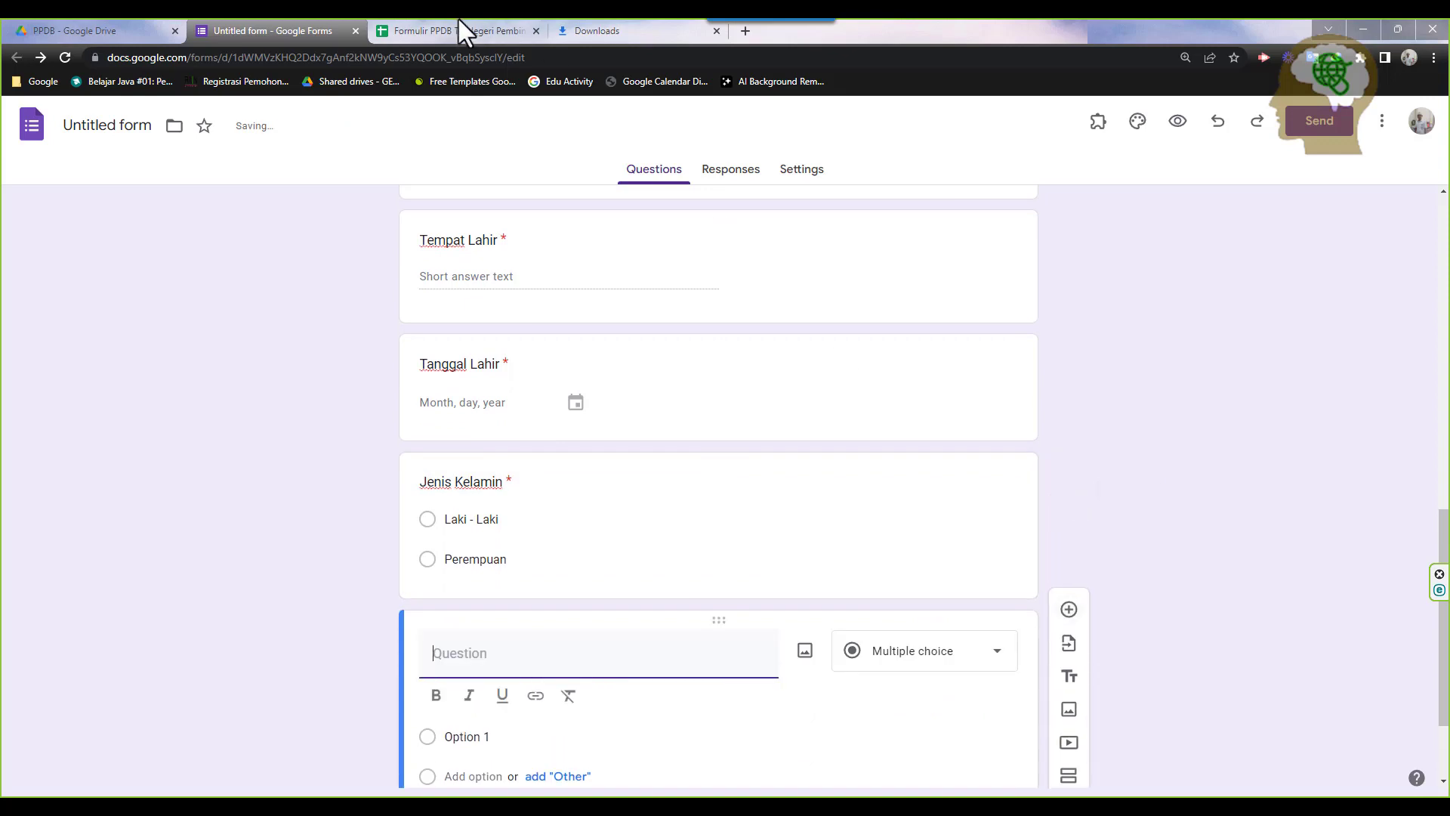
click(462, 23)
click(175, 393)
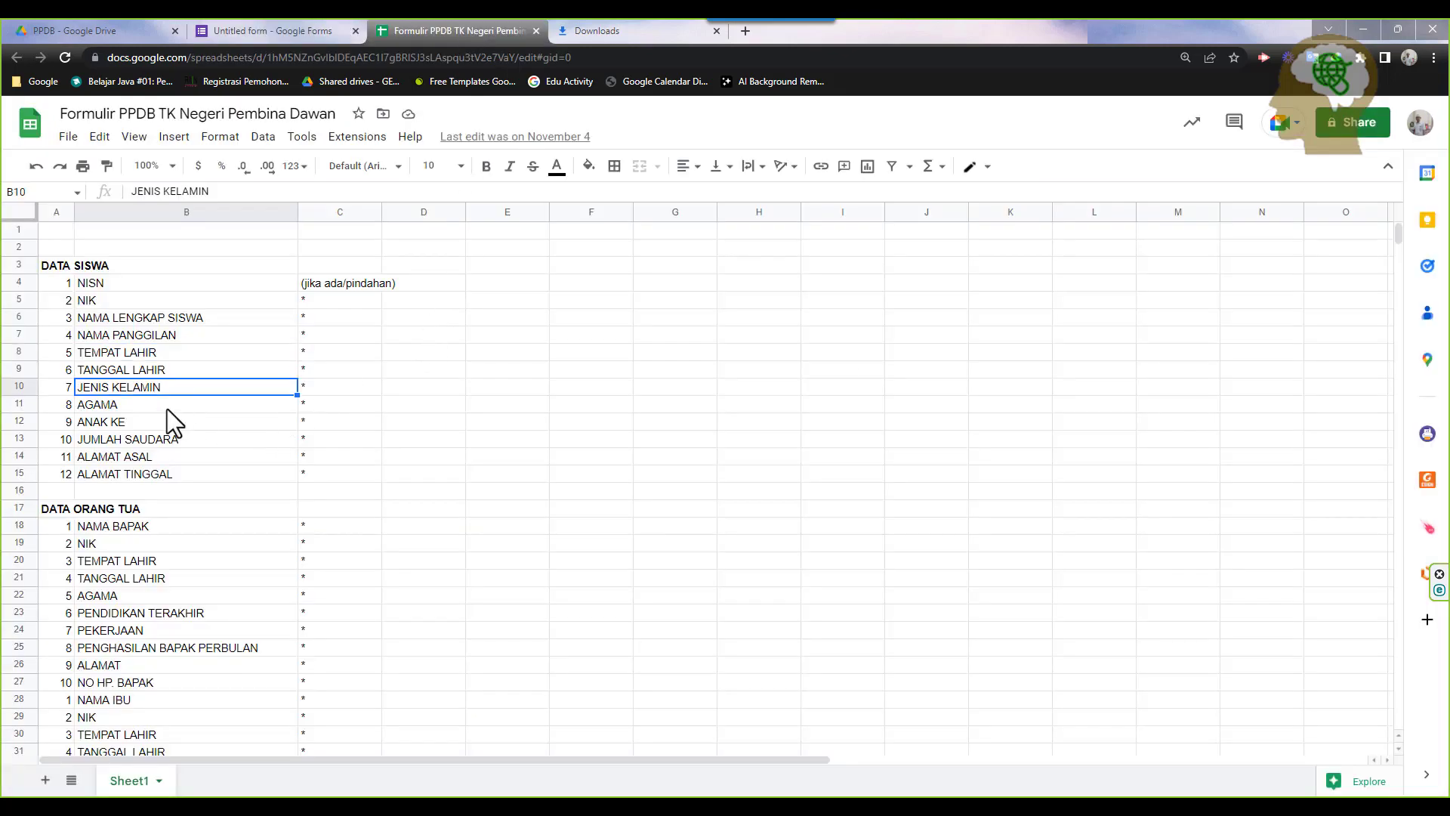
click(167, 409)
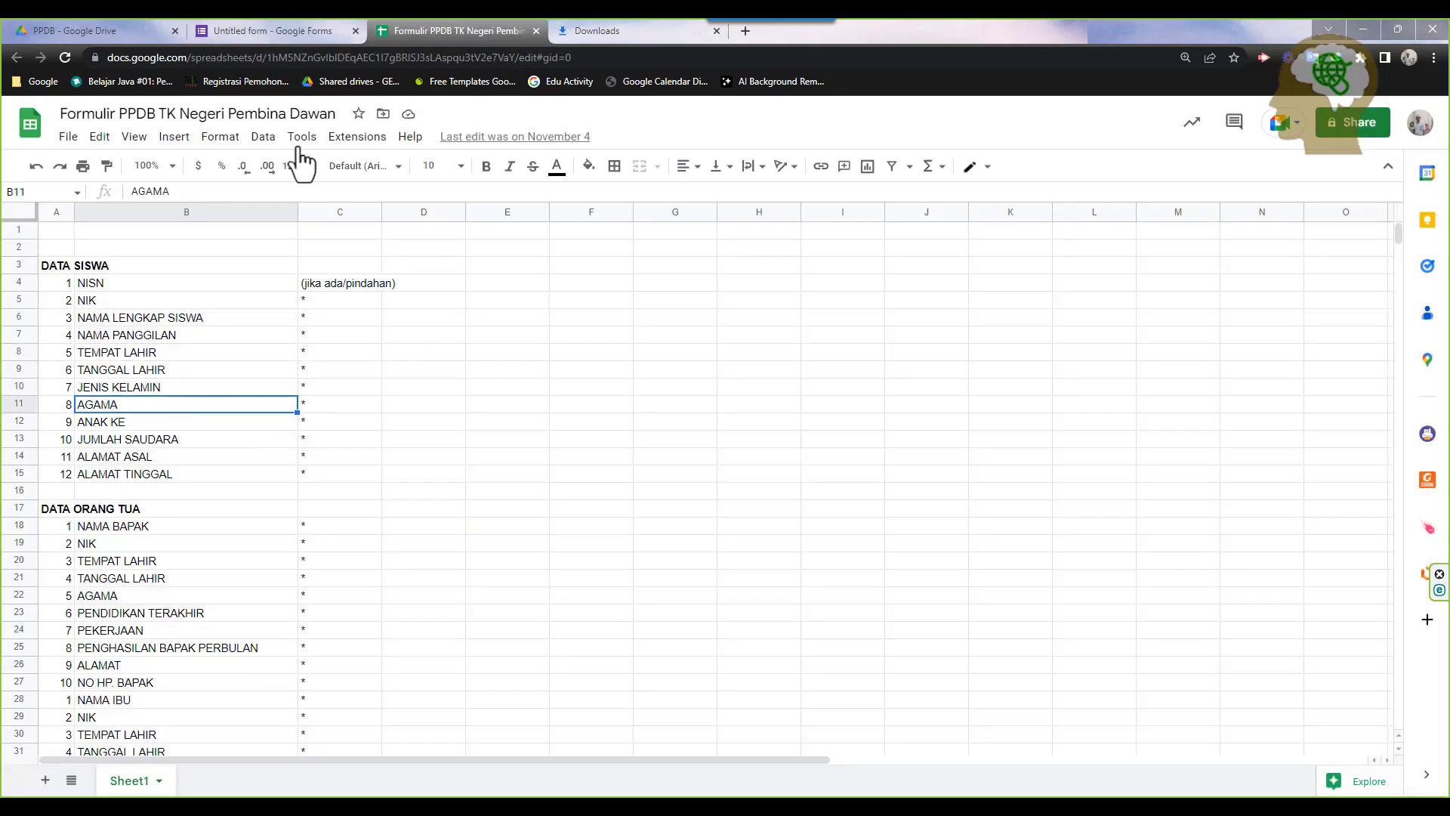
click(310, 24)
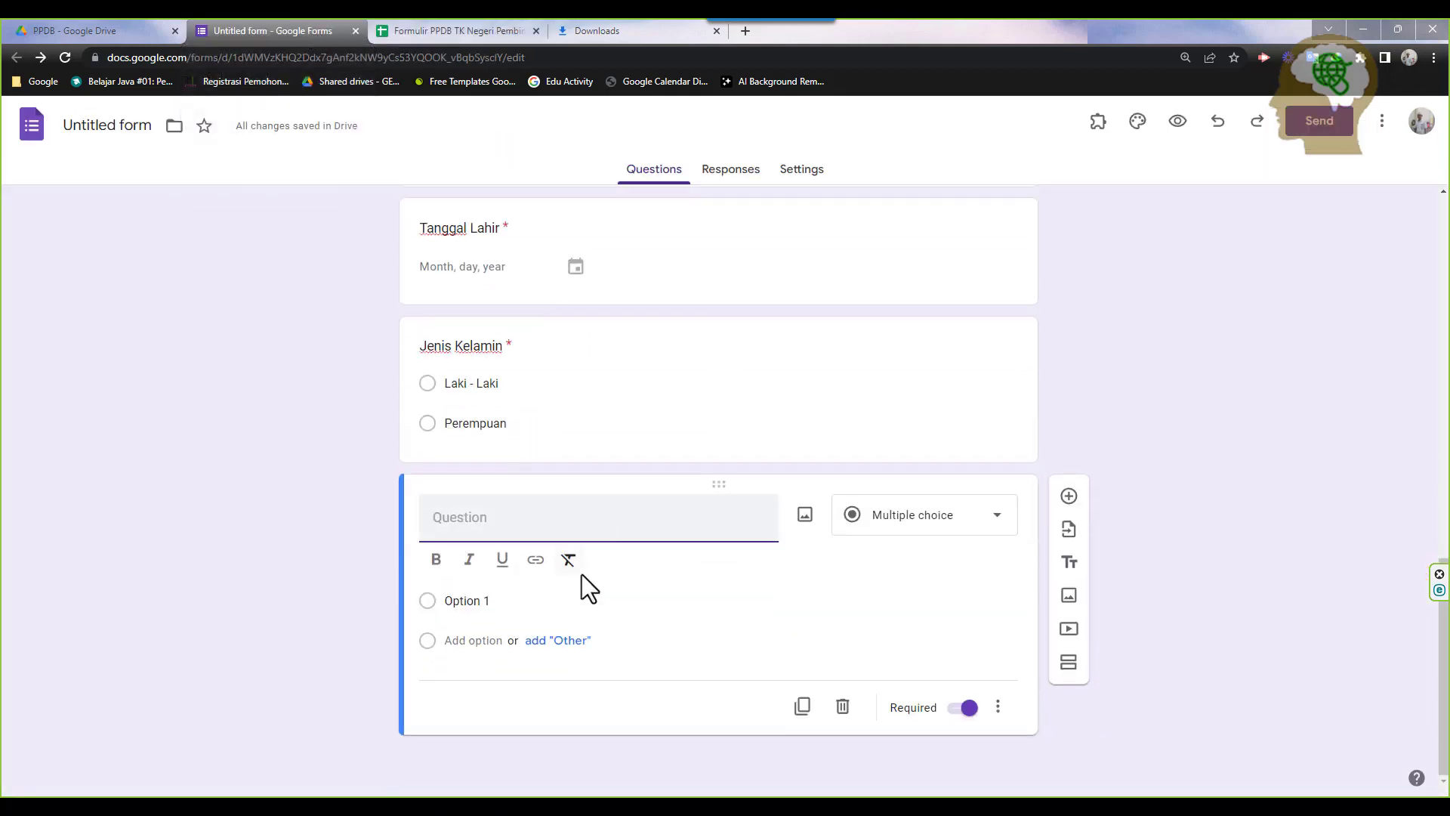
text(Agama)
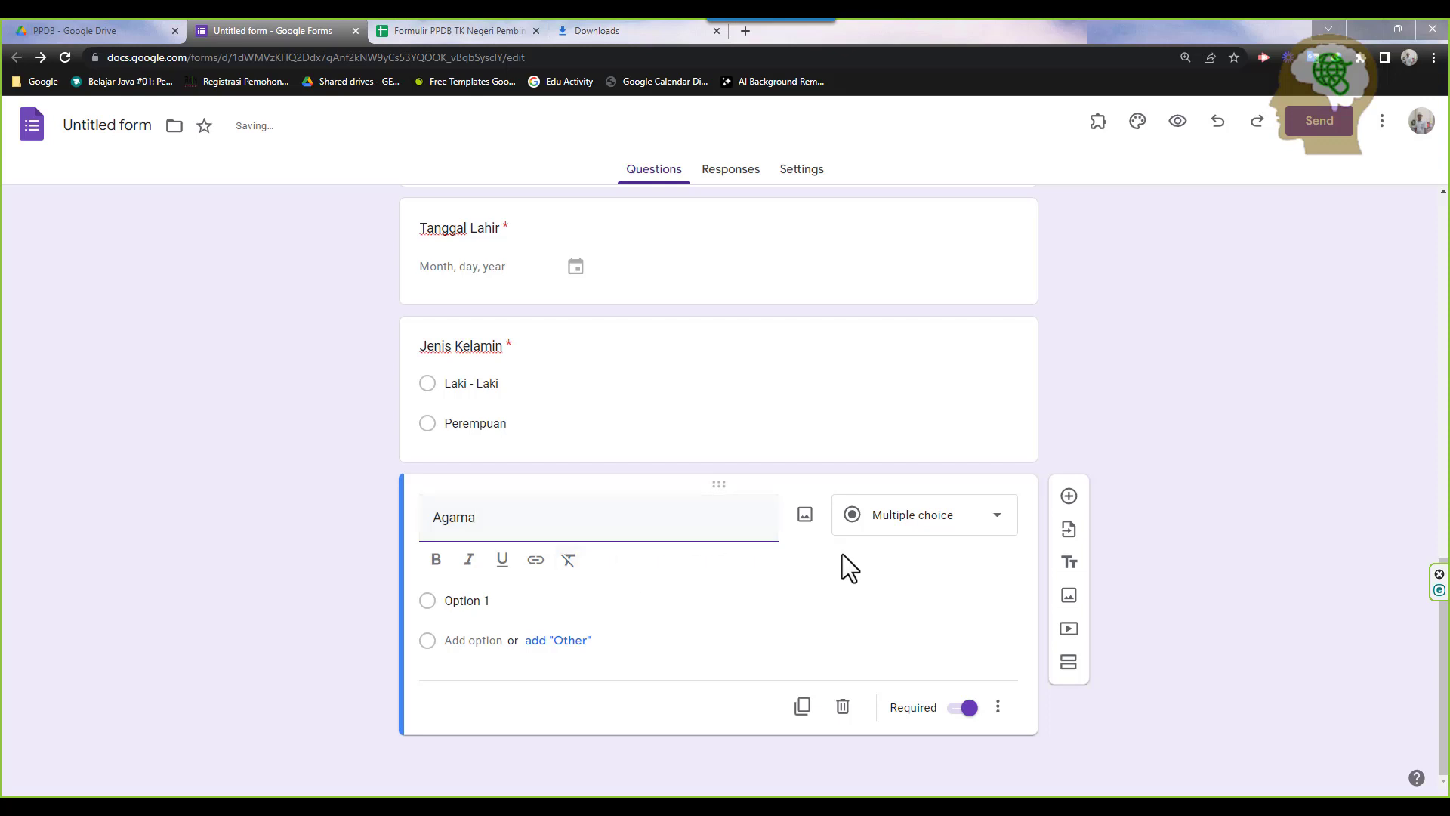
click(916, 540)
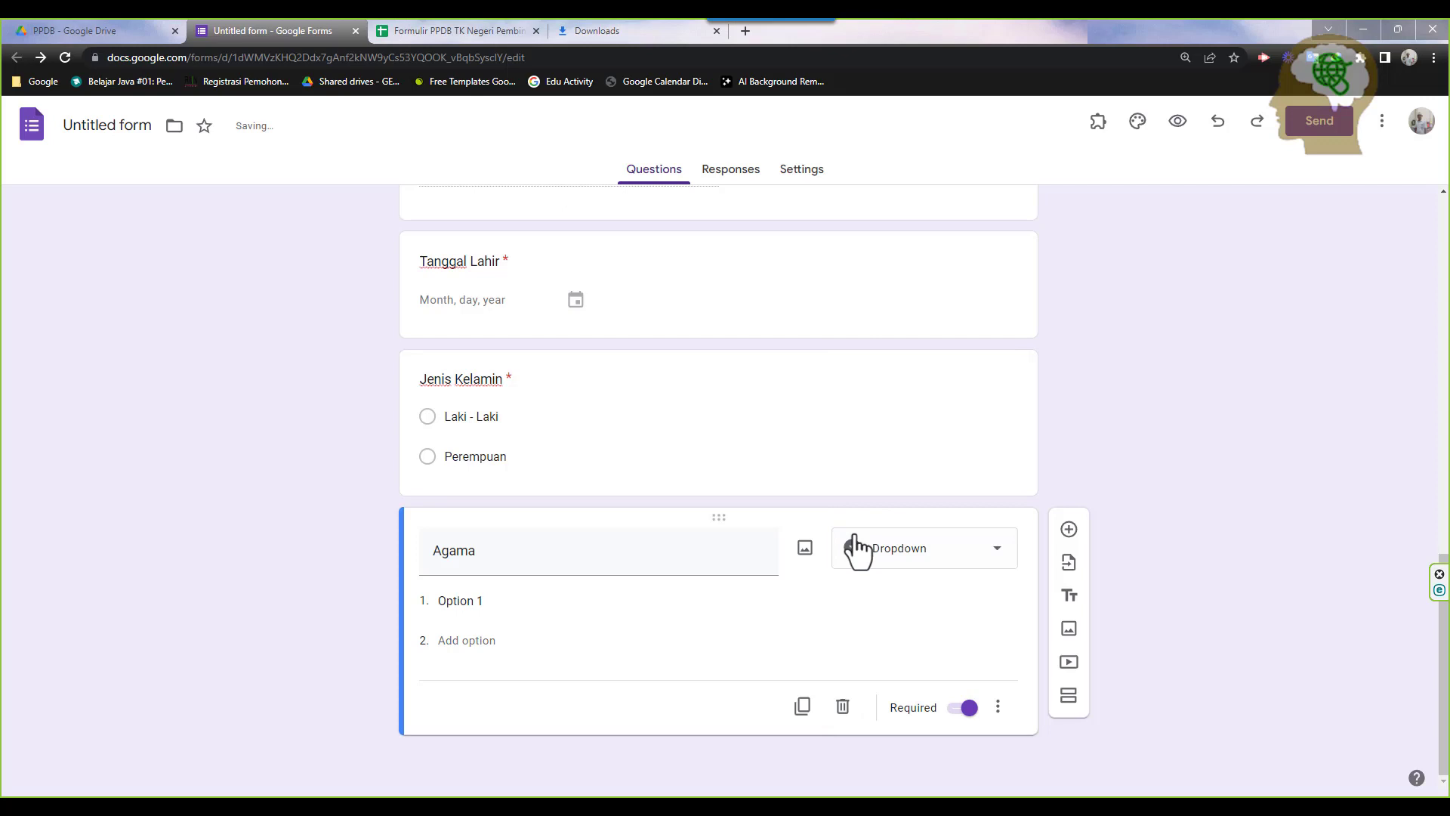
click(895, 555)
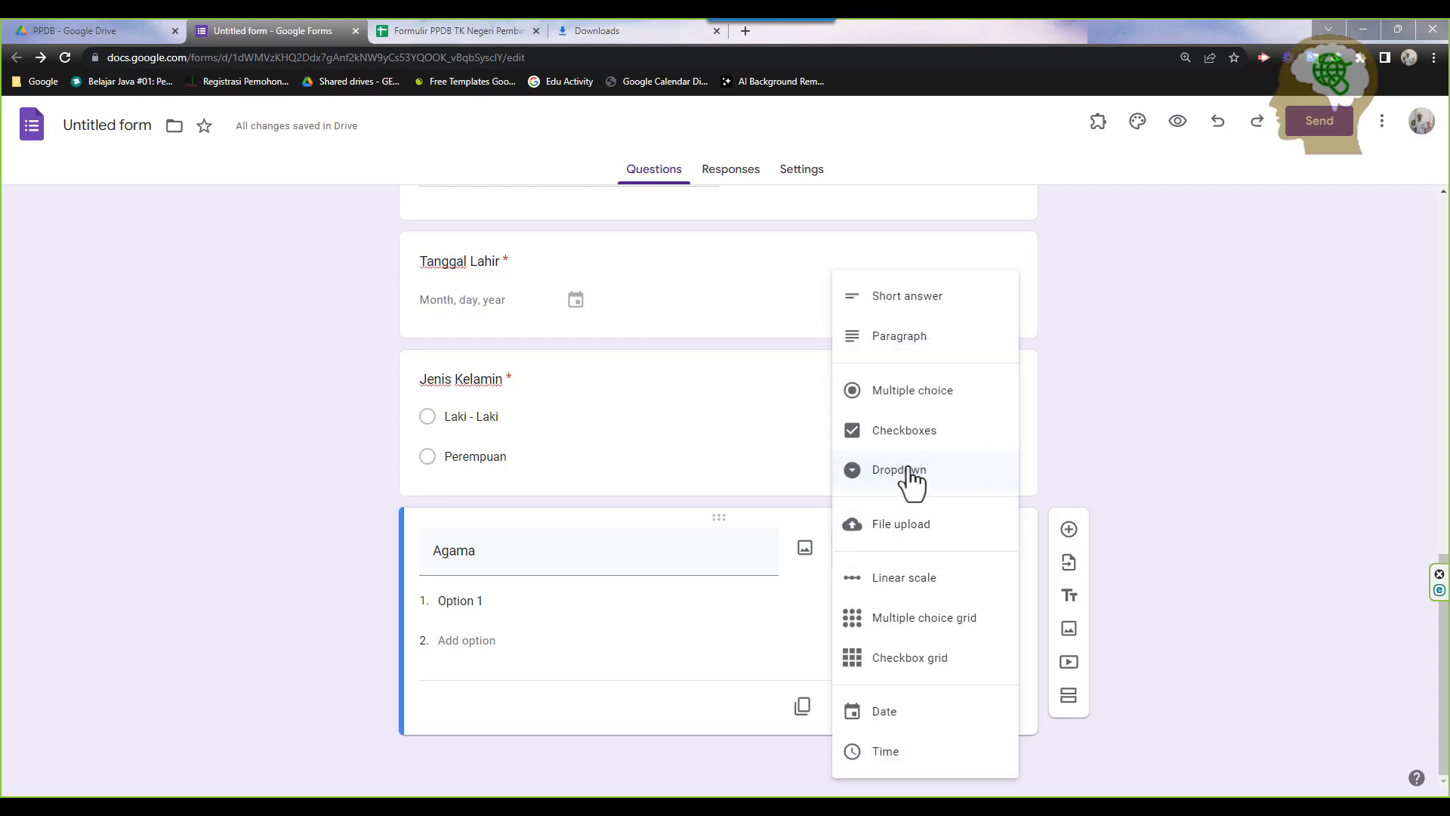
click(899, 470)
Enter "Hindu", "Islam" and "Kristen" as the first three options of the Agama dropdown question
click(503, 595)
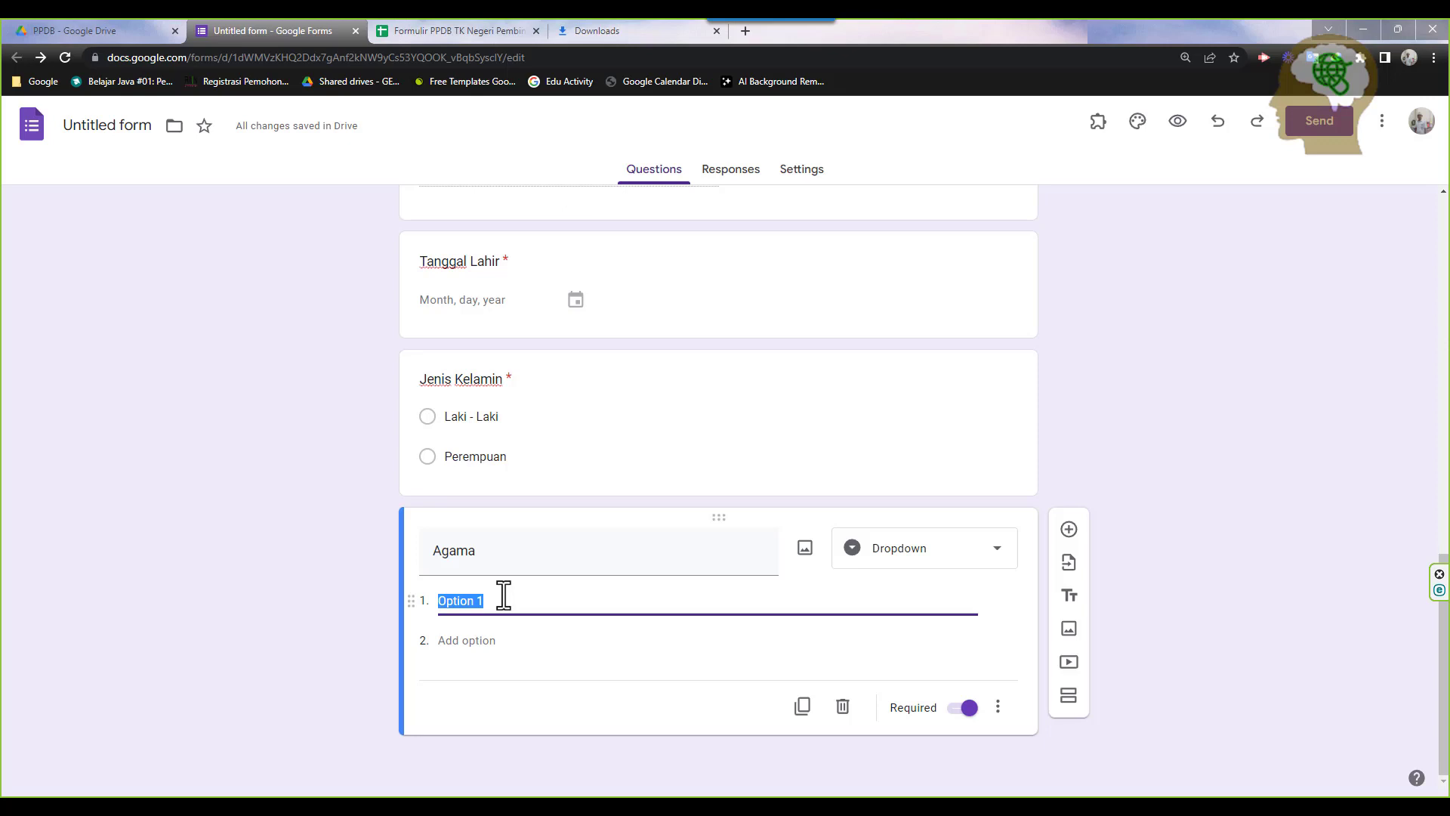
text(Hindu)
key(Return)
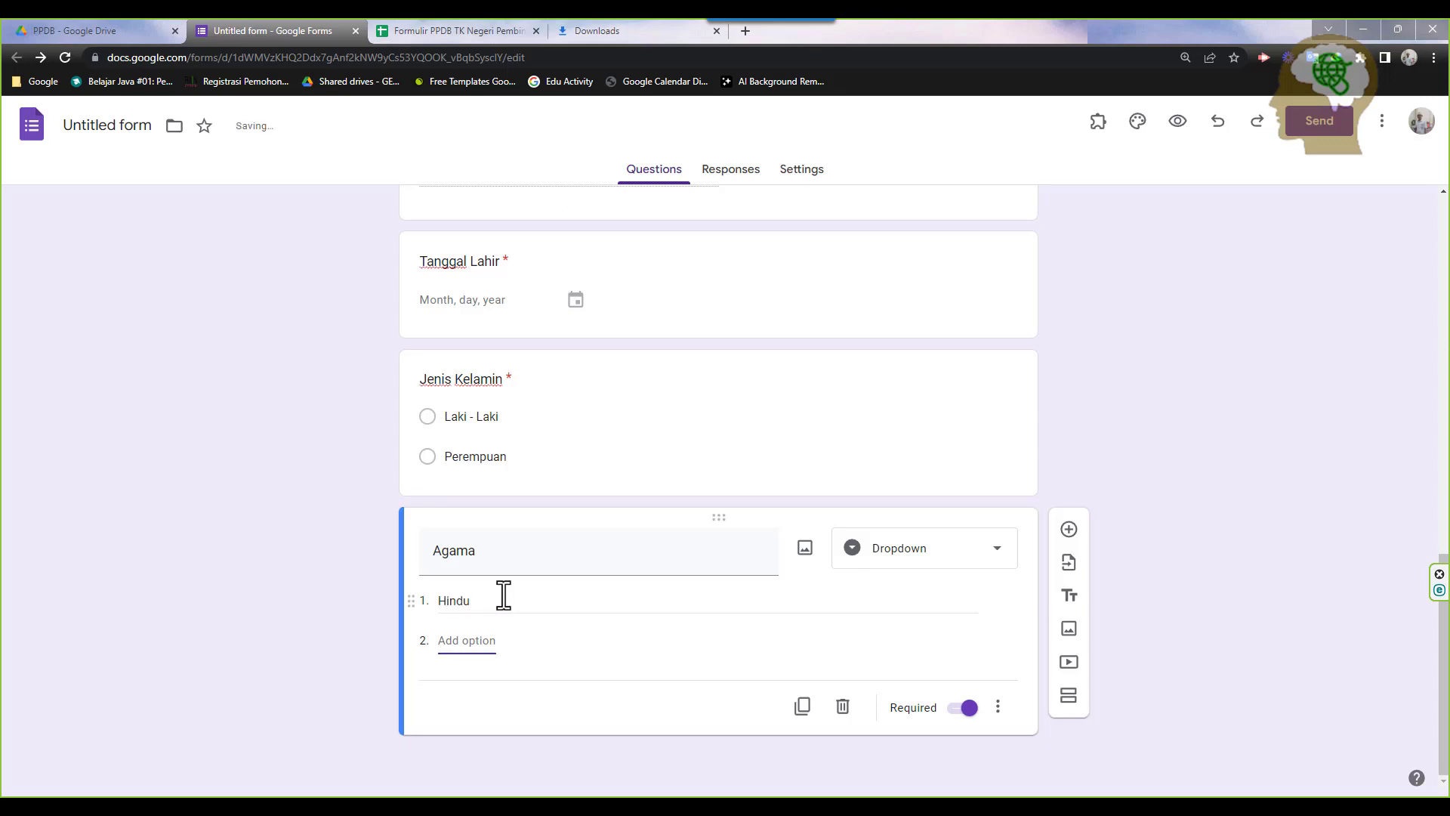
text(Islam)
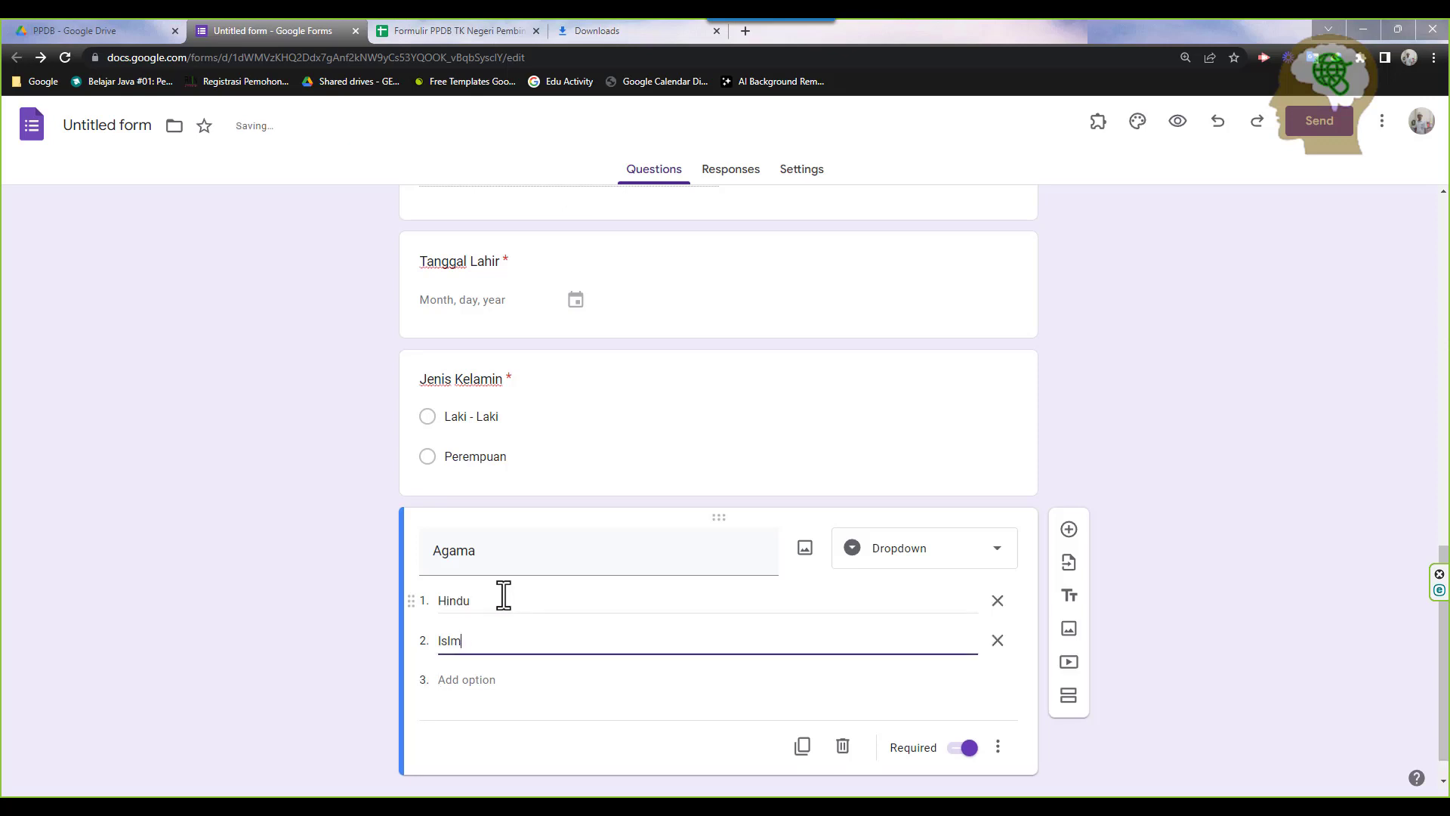
key(Tab)
key(Tab)
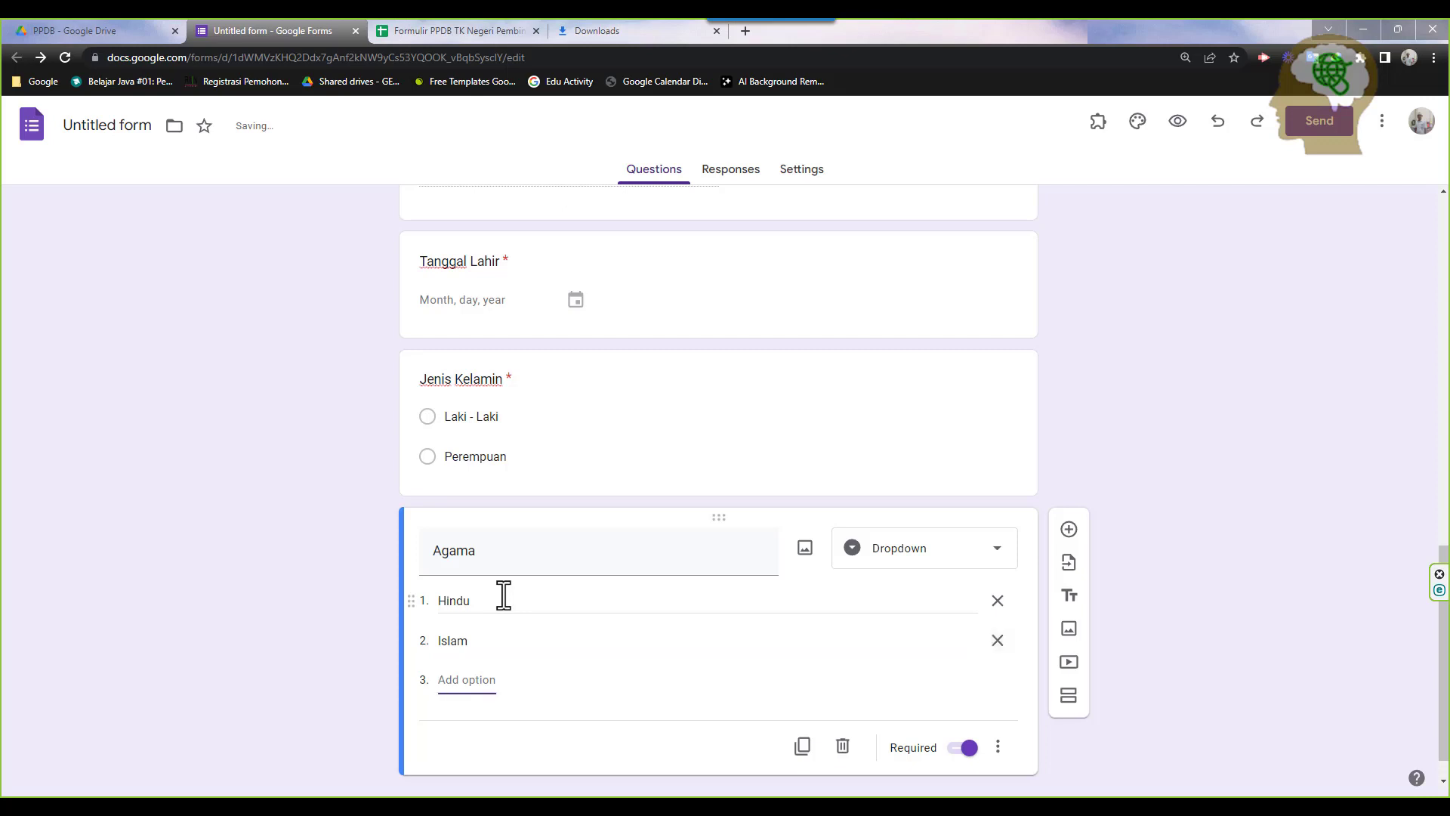
text(Kris)
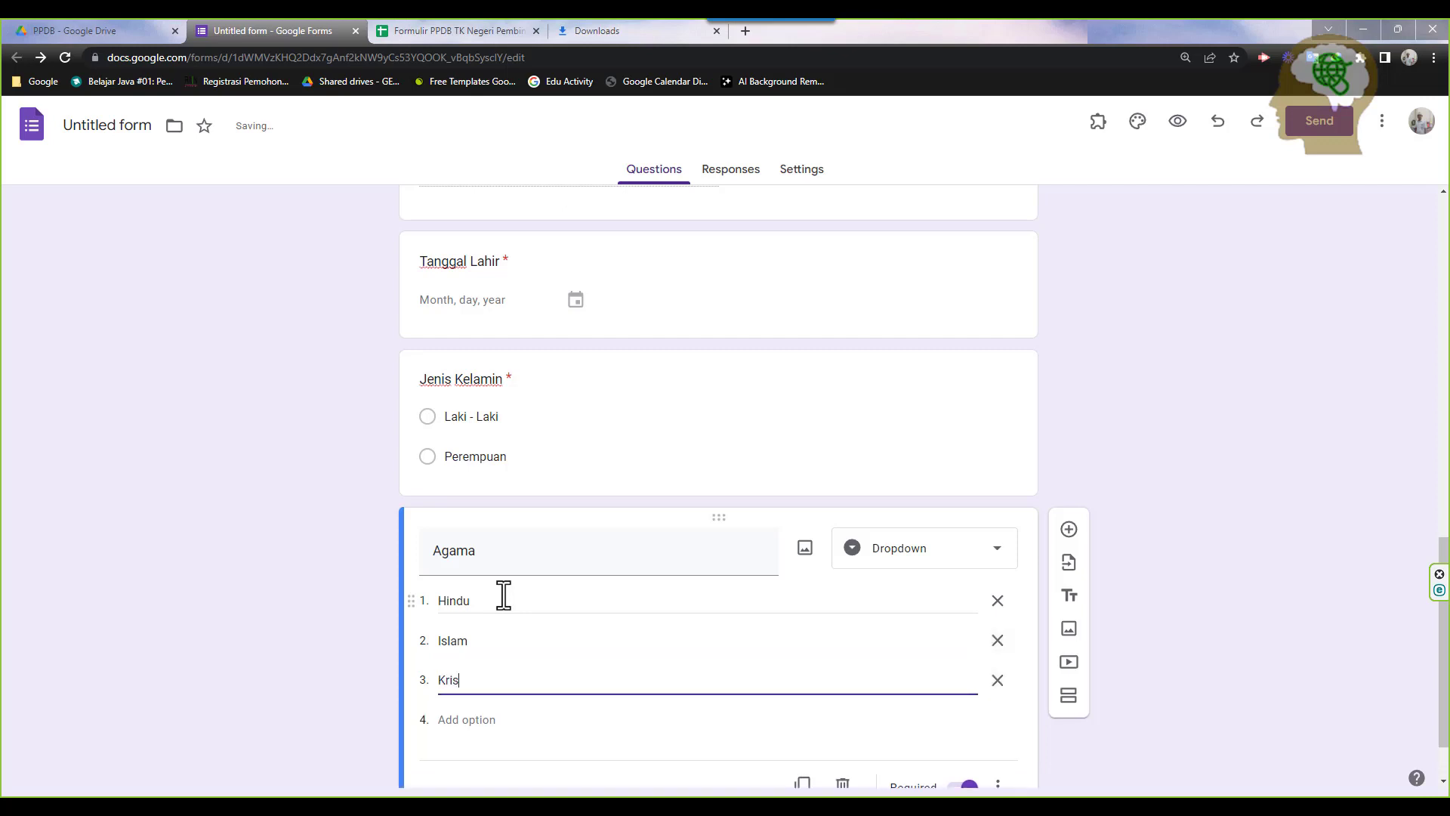
text(ten)
Add "Katholik", "Budha" and "Kong Hu Cu" as further options of the Agama question, after Kristen
key(Tab)
key(Tab)
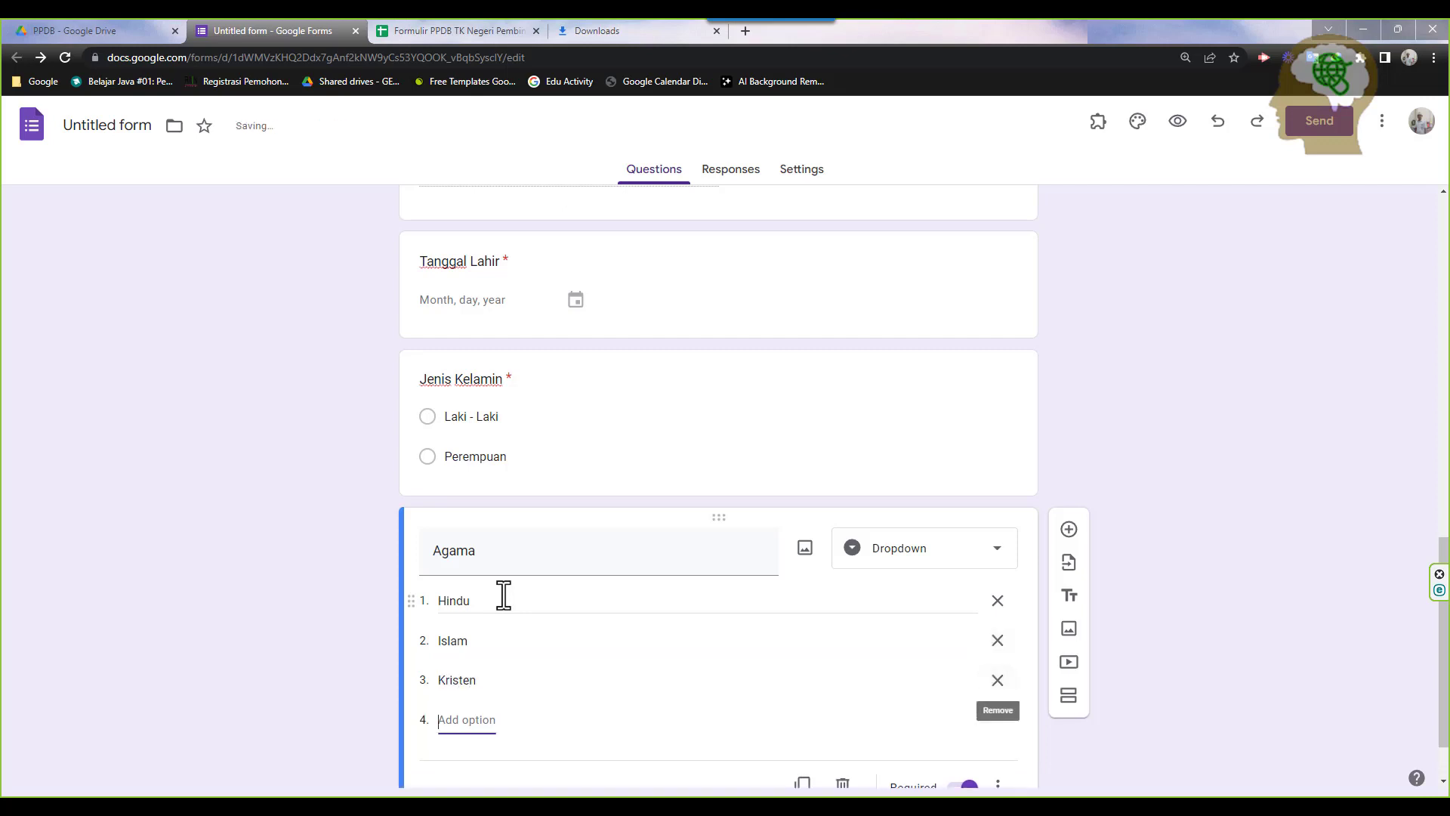
text(Kat)
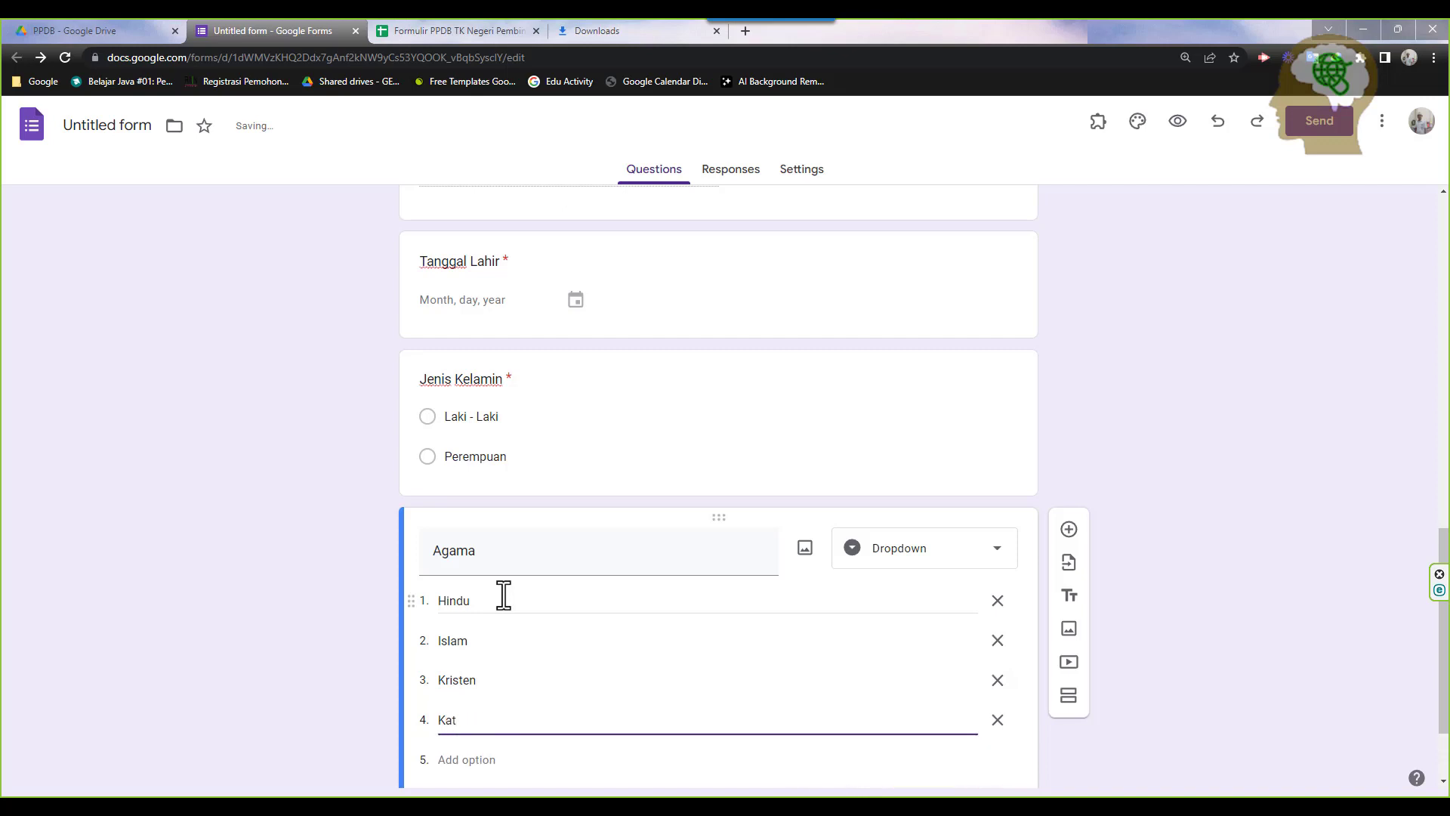
text(holo)
key(Tab)
key(Tab)
text(Budha)
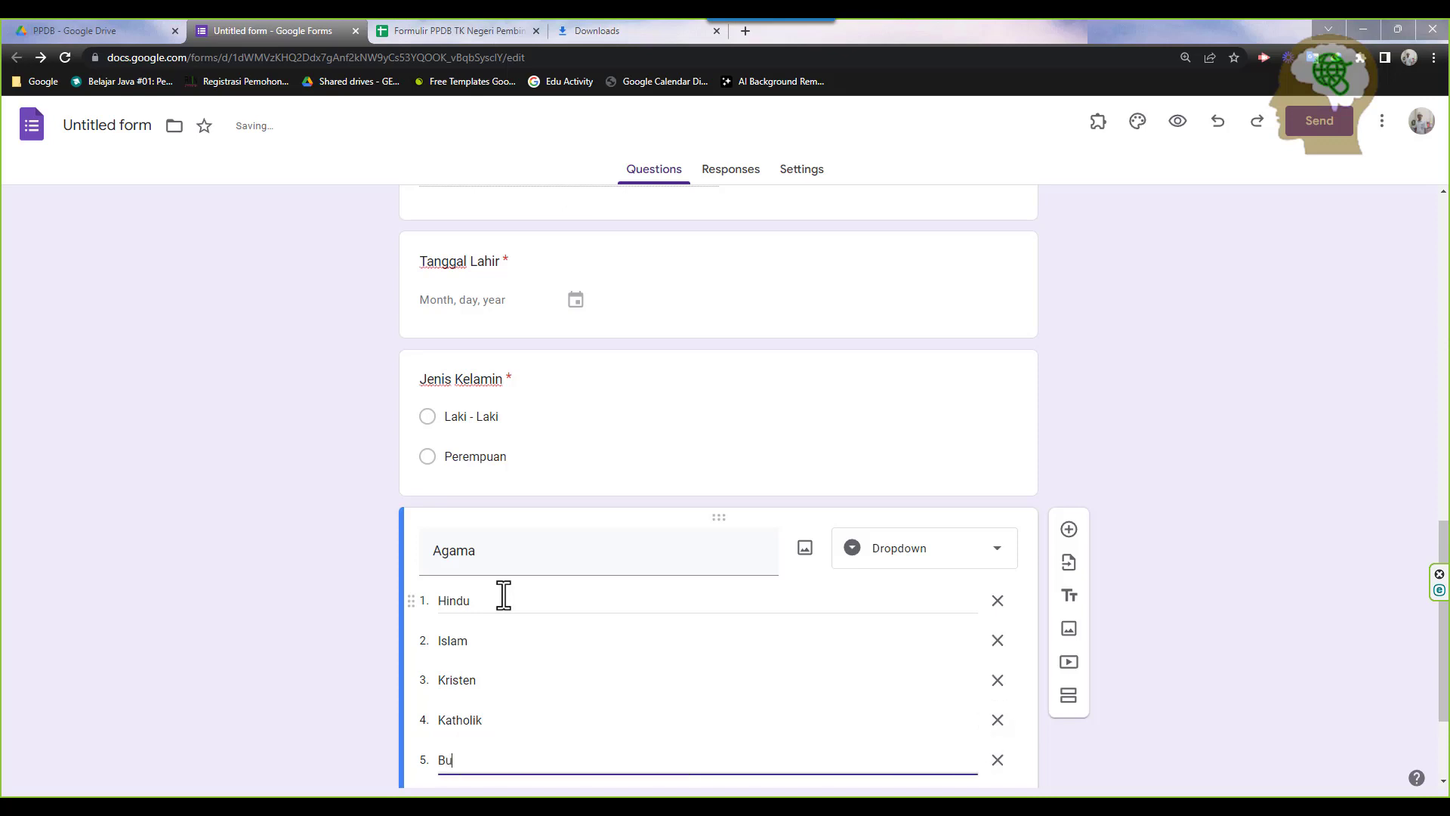
key(Tab)
key(Tab)
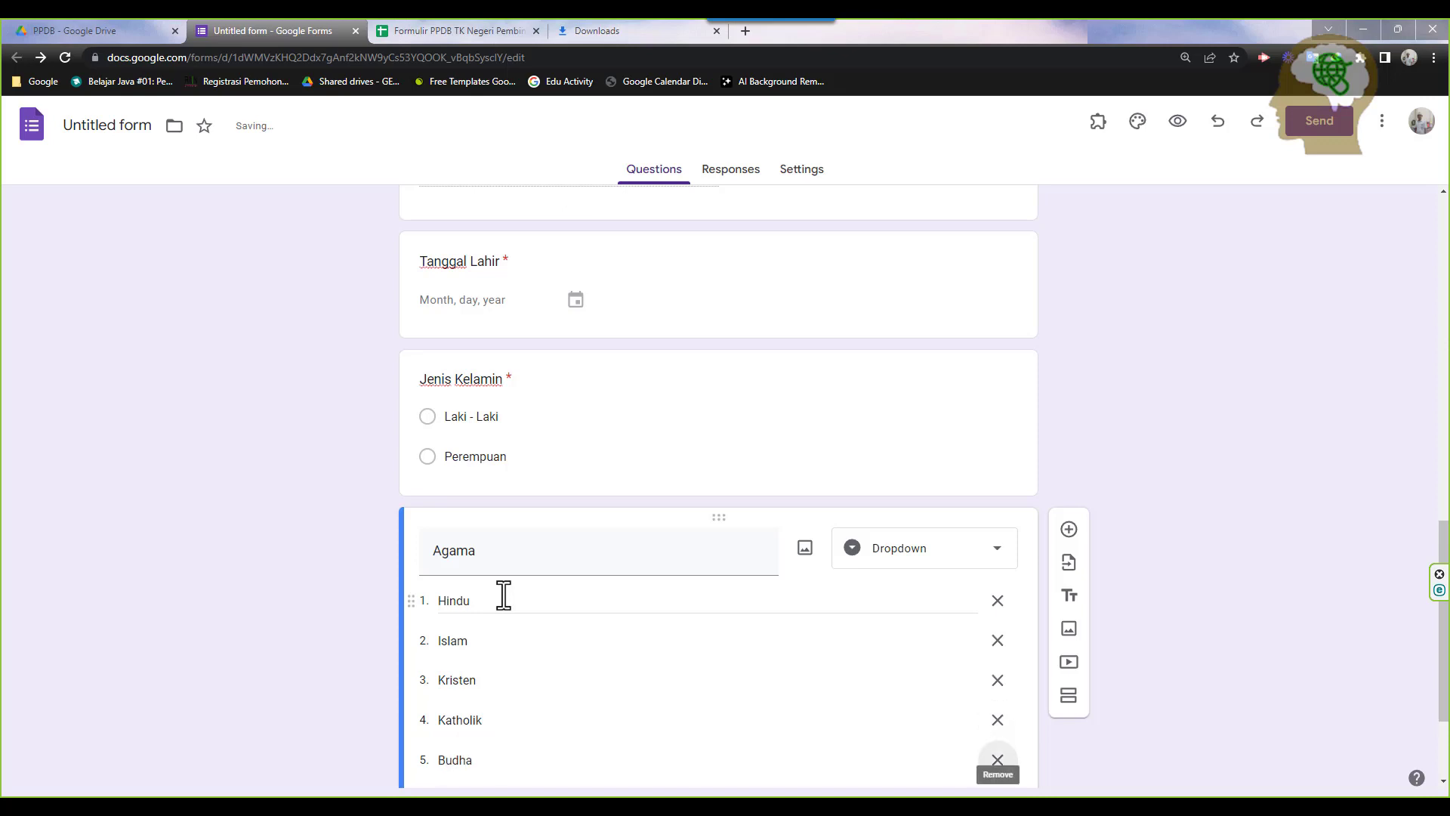
text(Kong Hu)
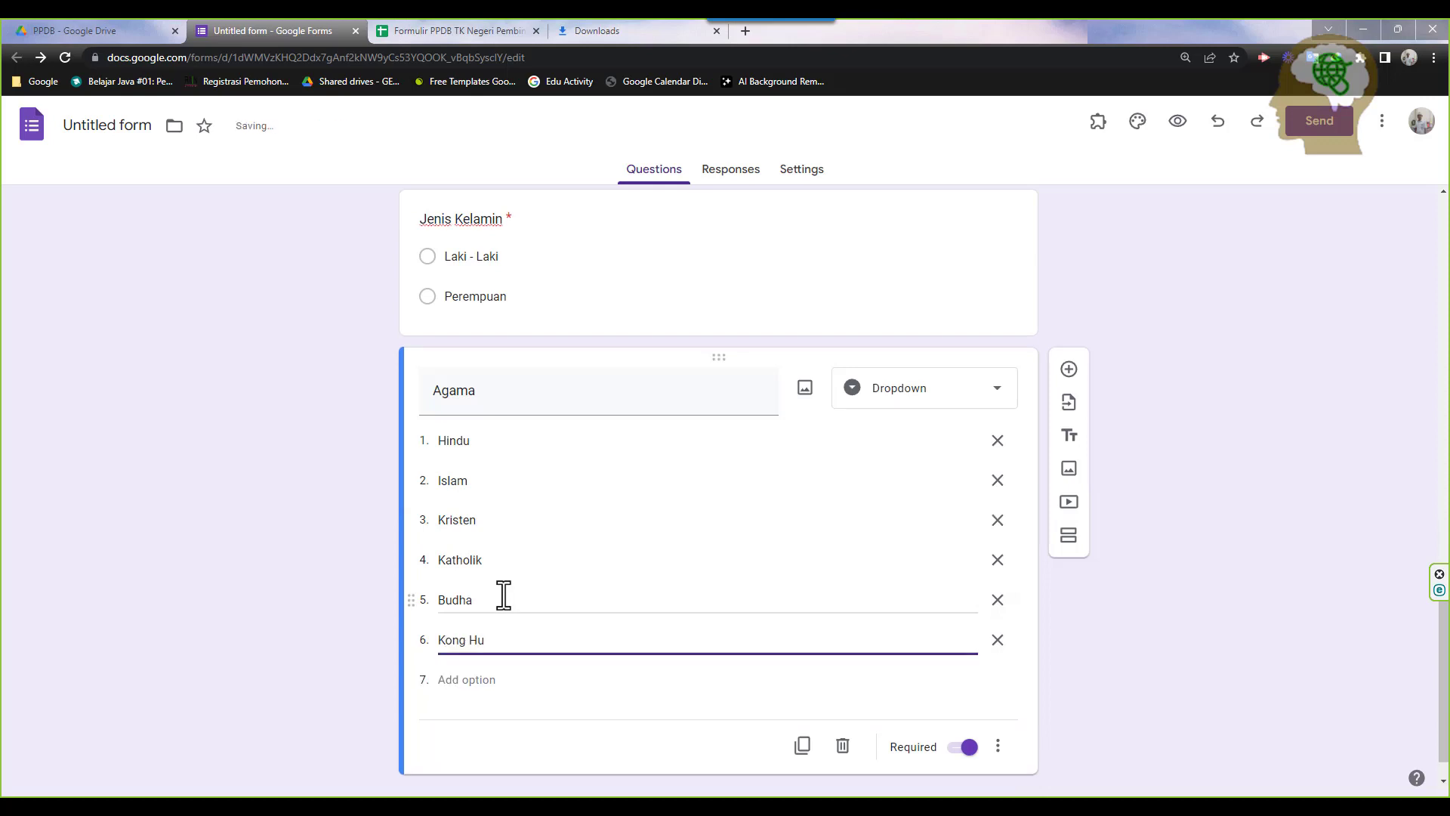
text( Cu)
Complete the Agama option list with "Aliran Kepercayaan" and "Lainnya"
key(Tab)
key(Tab)
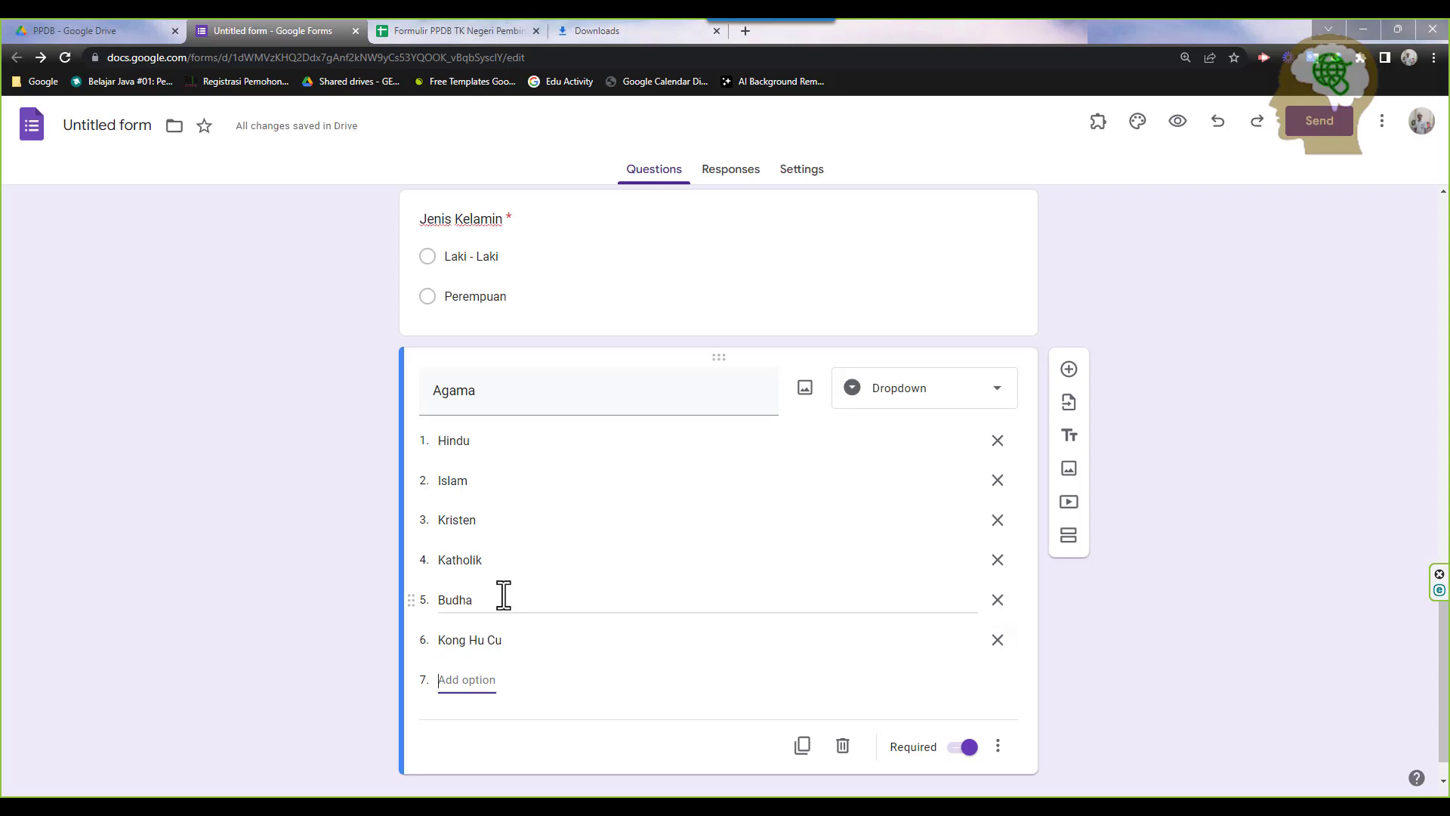
text(Aliran )
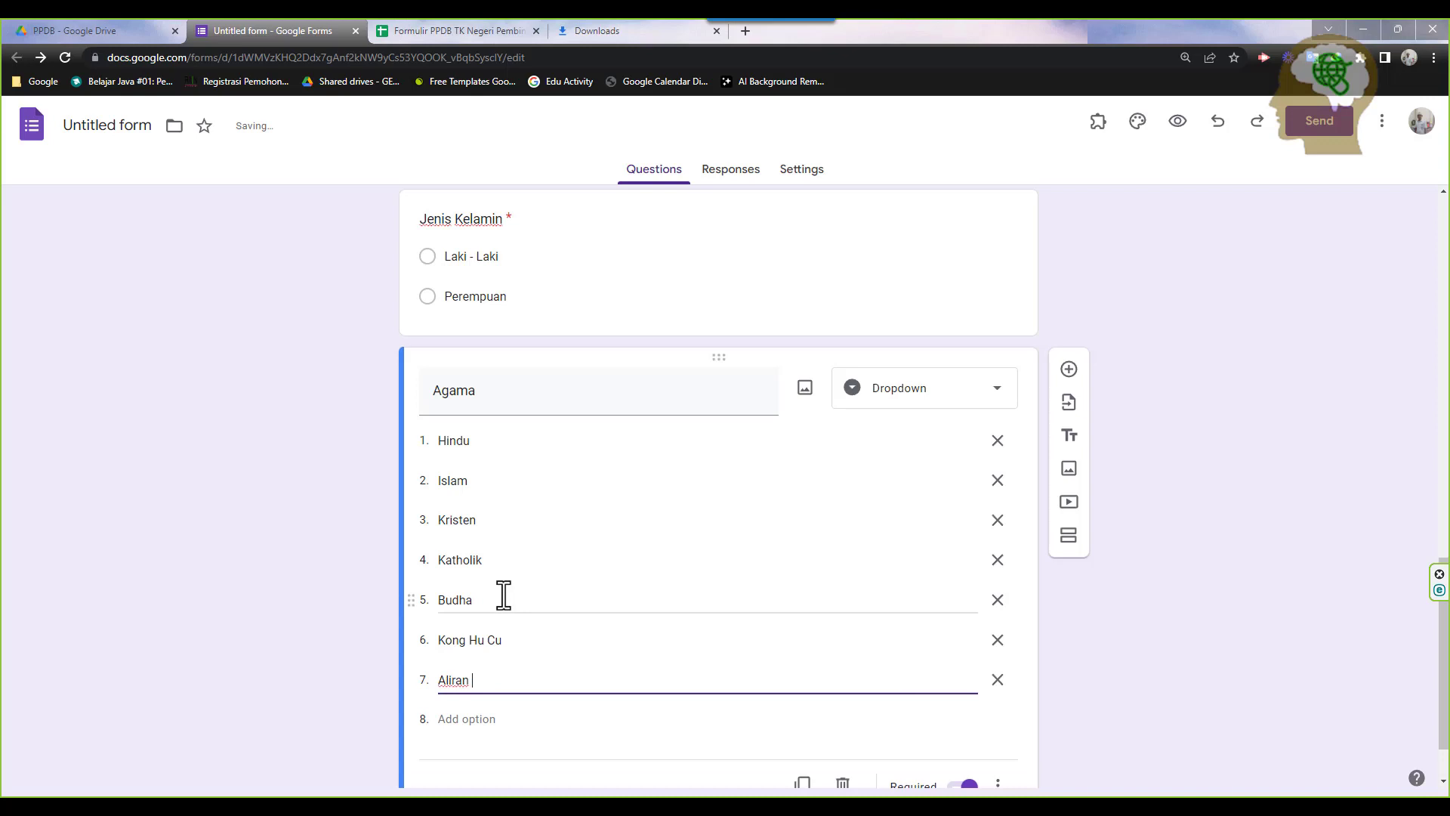
text(Kepercayaan)
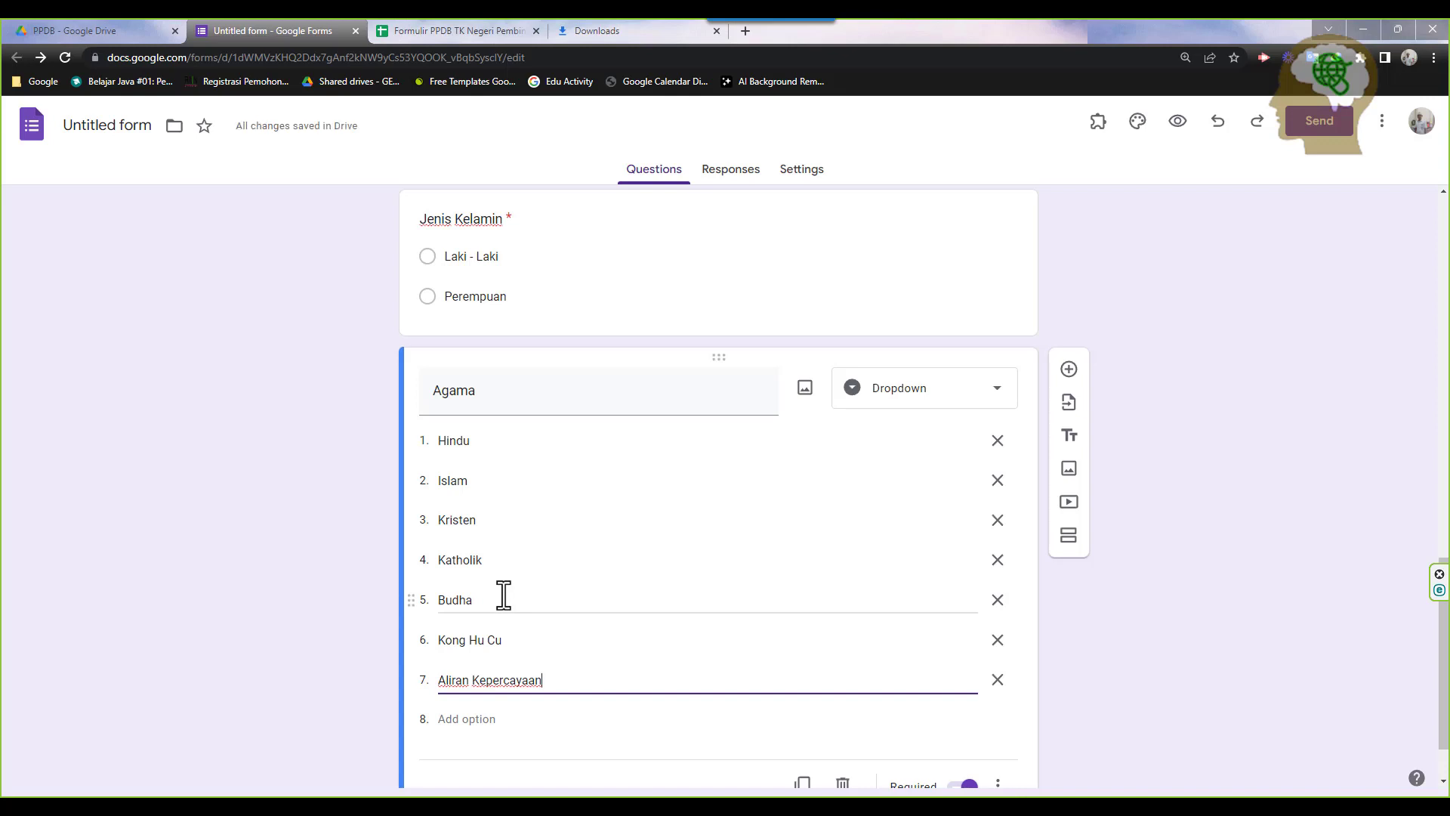
key(Tab)
key(Tab)
text(L)
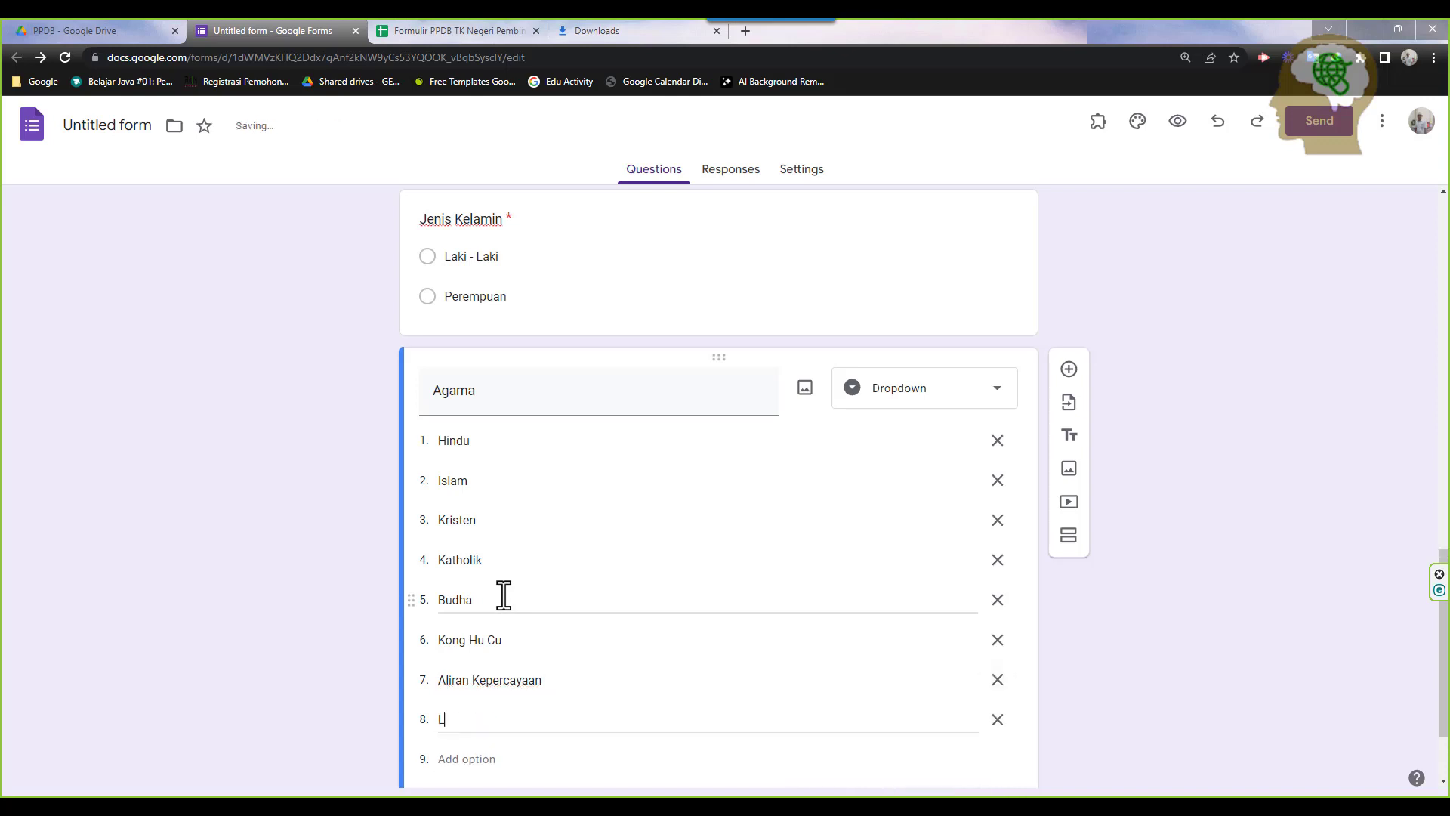
text(ainnya)
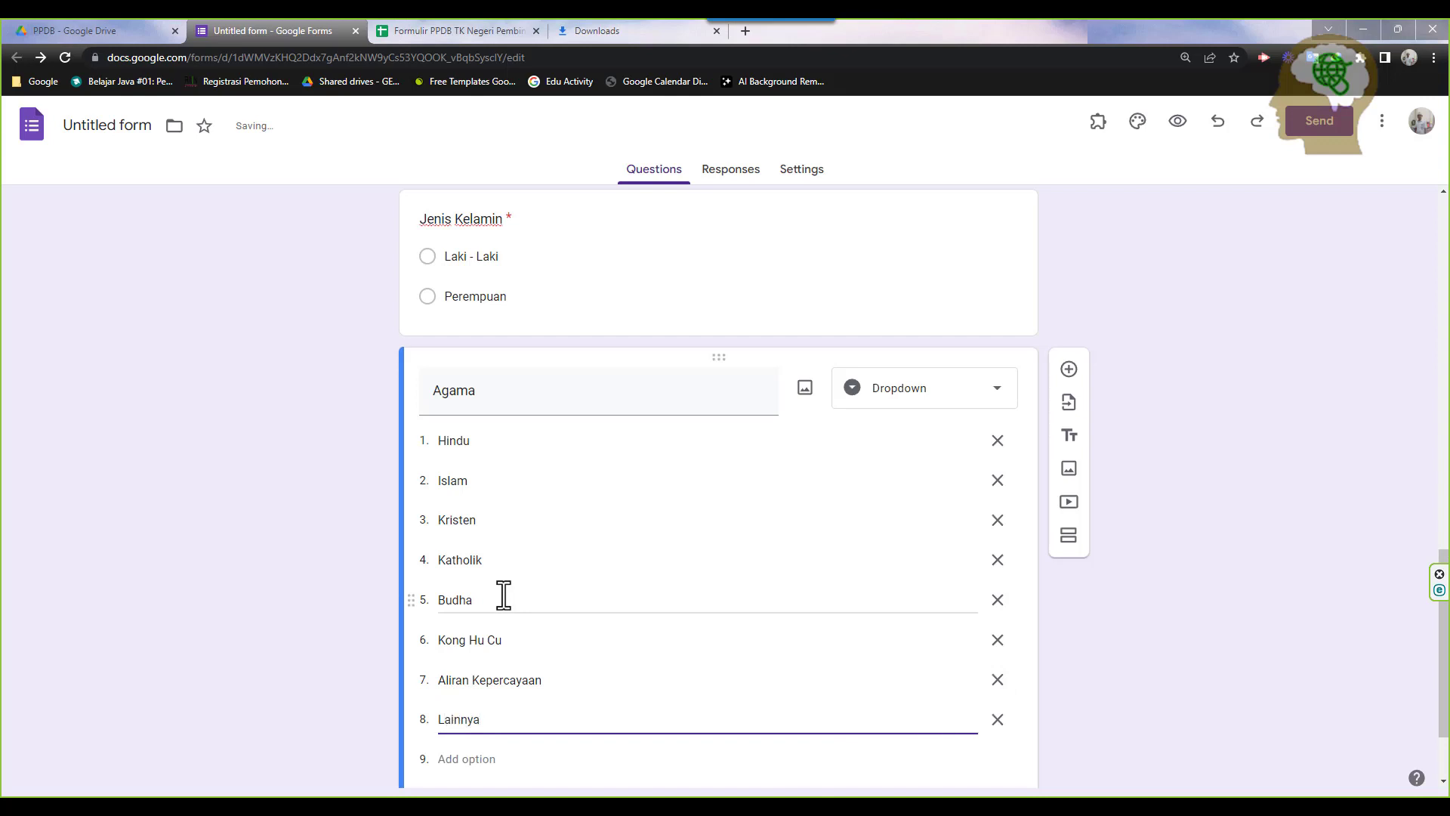
scroll(506, 597, down, 1)
scroll(518, 563, up, 1)
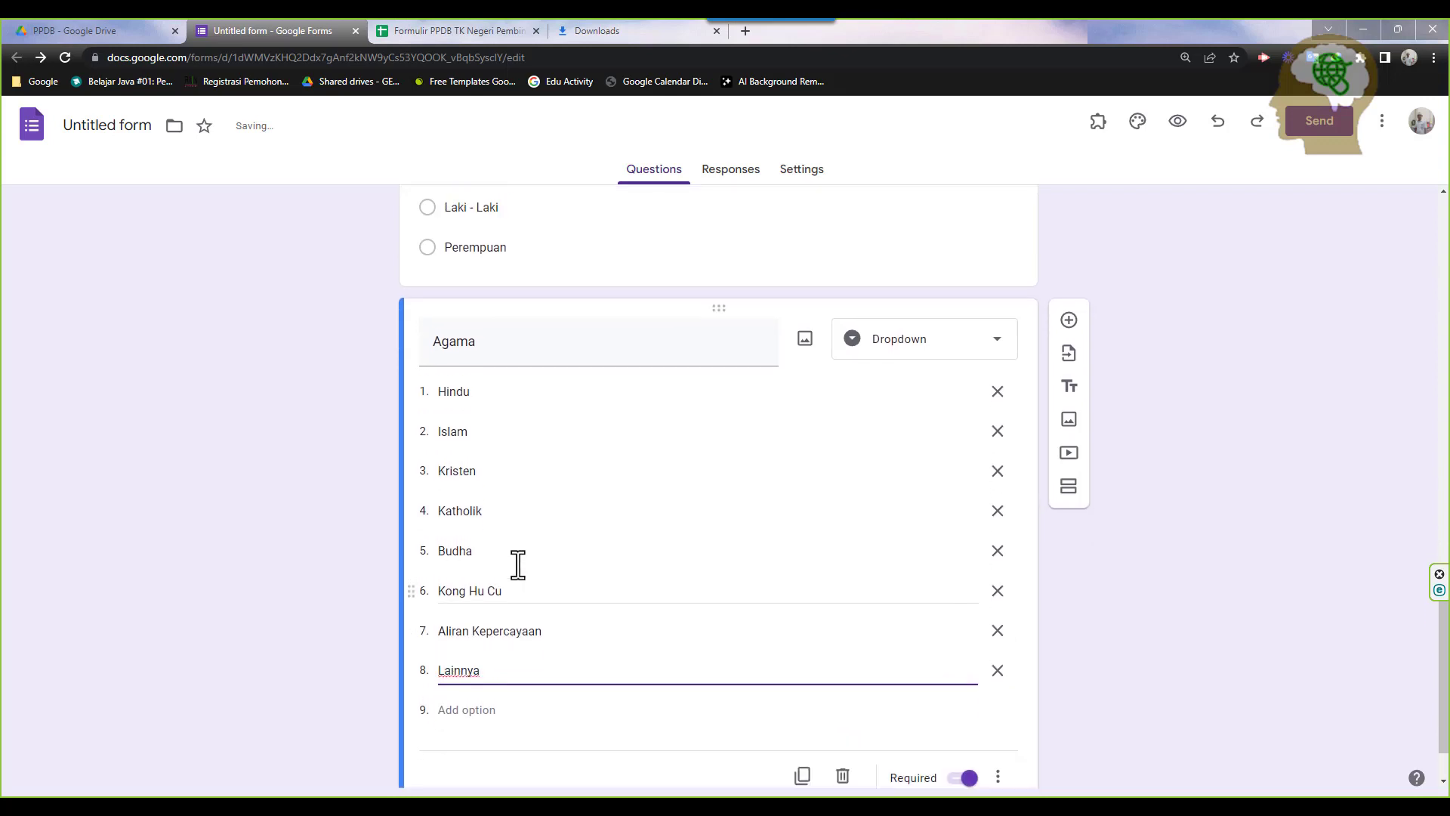
scroll(563, 541, down, 1)
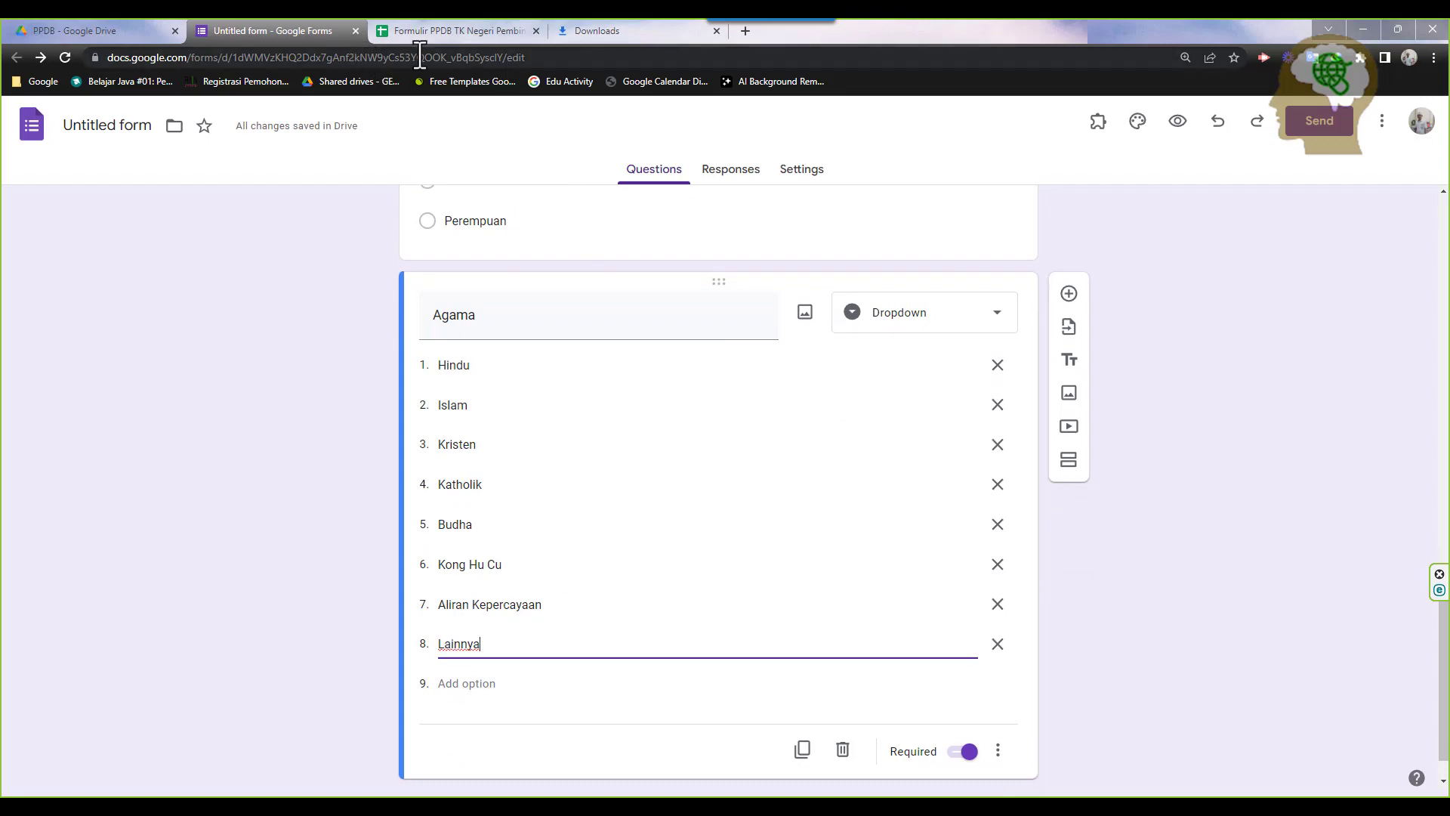
Check the field after AGAMA in the spreadsheet and add a Dropdown question titled "Anak ke" to the form
click(435, 34)
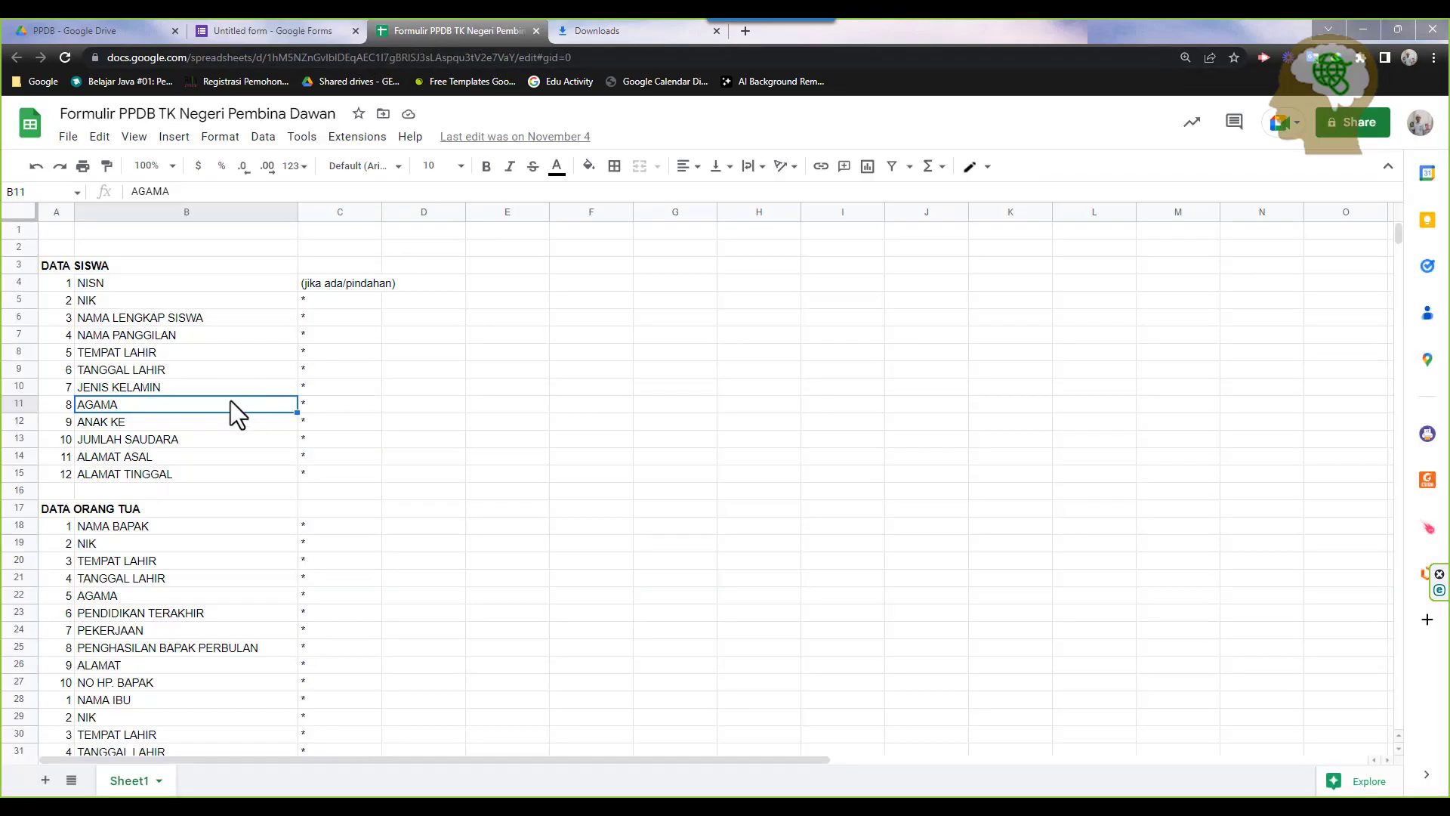
click(157, 425)
click(293, 29)
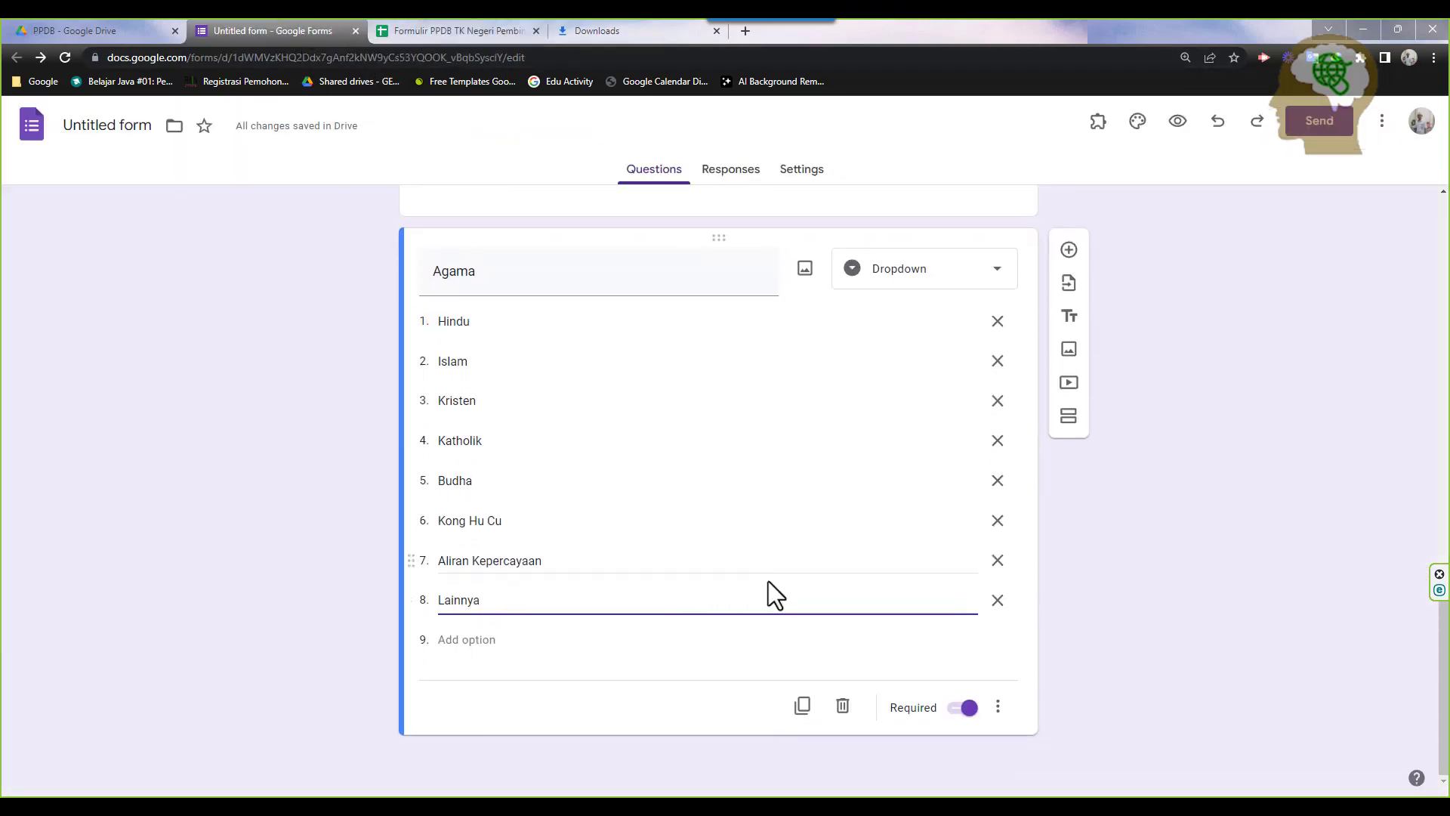
click(1069, 249)
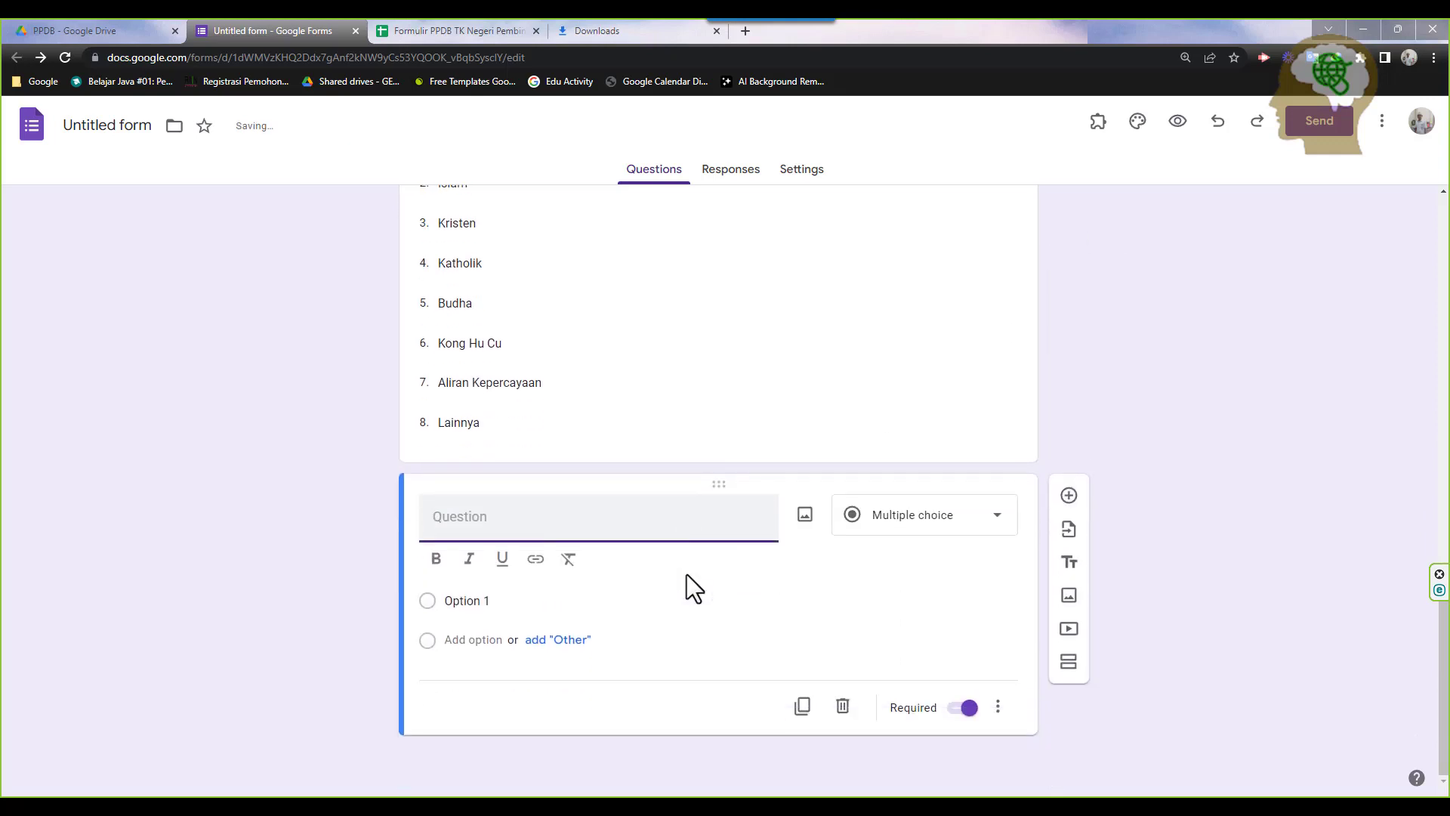
text(Anak ke)
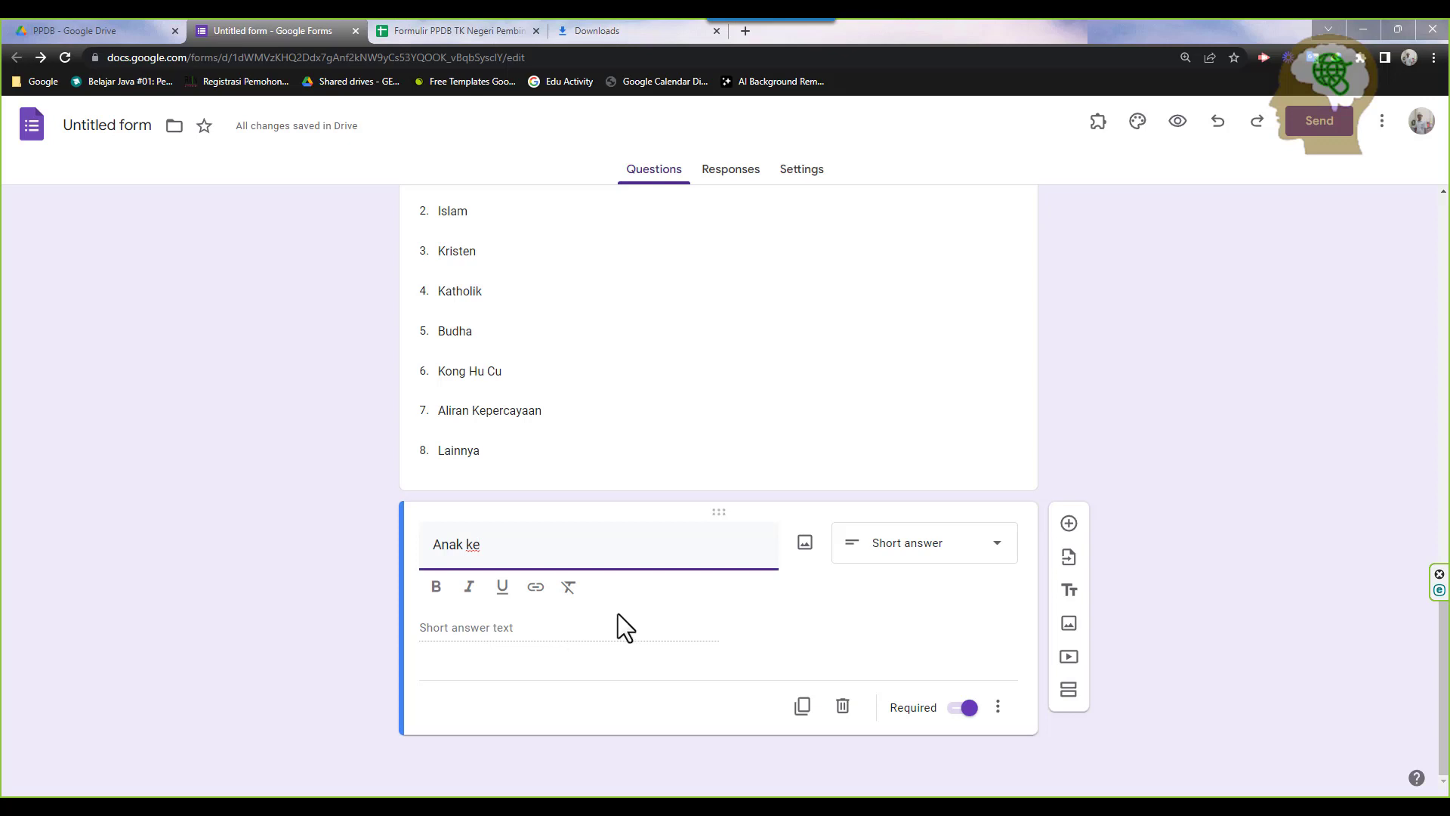
click(895, 549)
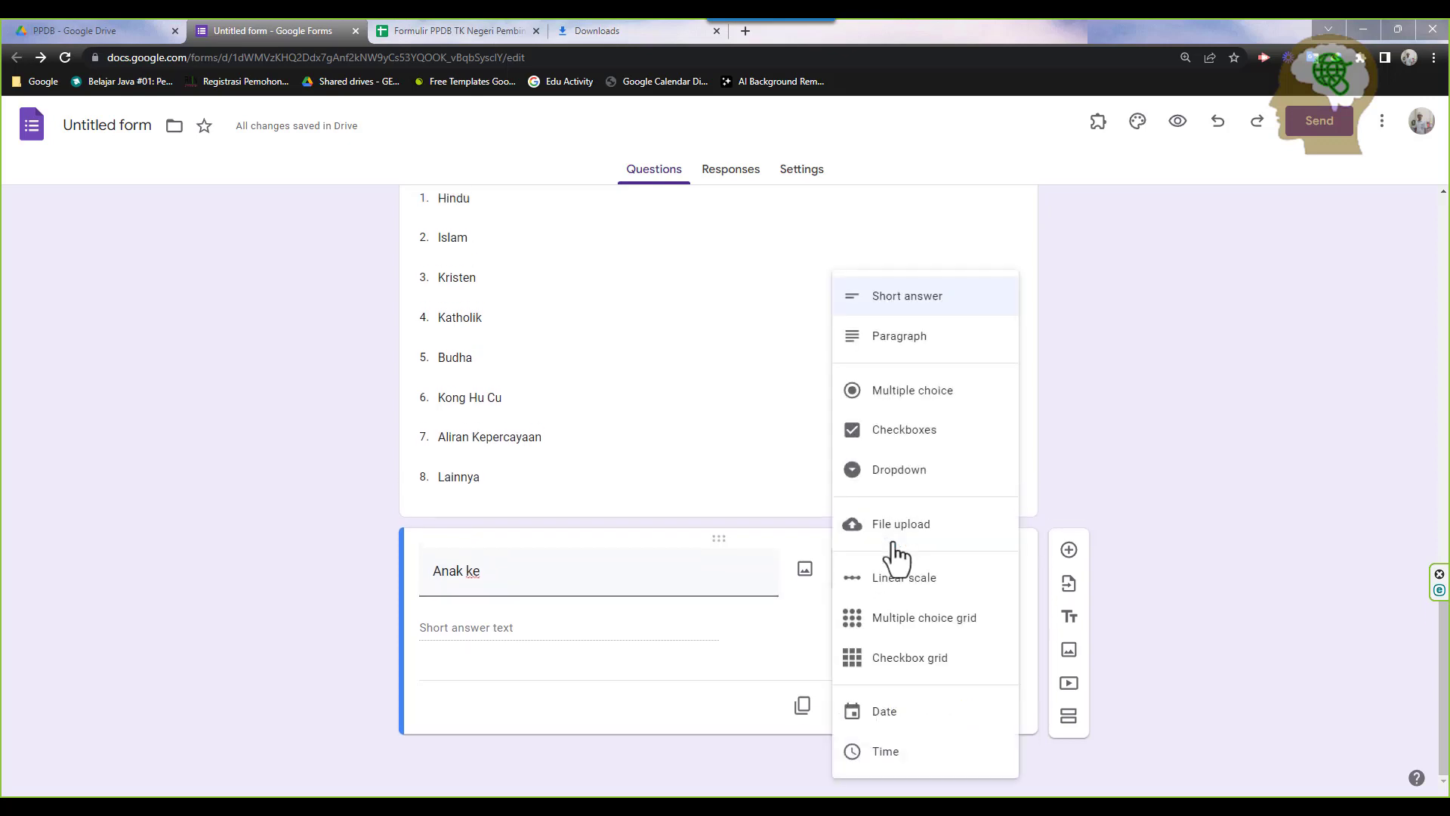
click(893, 476)
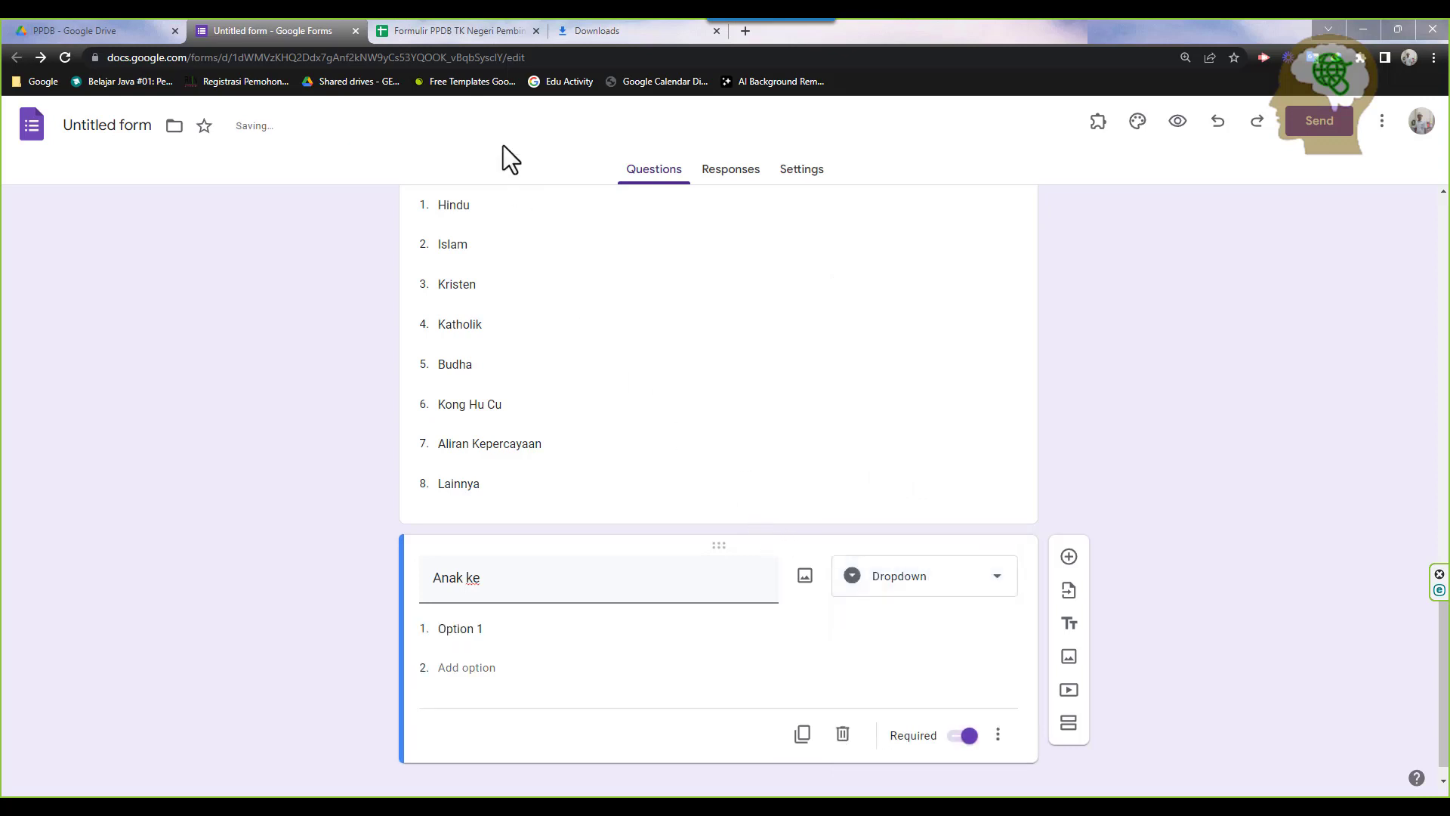
Enter 1 and 2 as the first options of the Anak ke question and add all the suggested options 3, 4 and 5
click(487, 628)
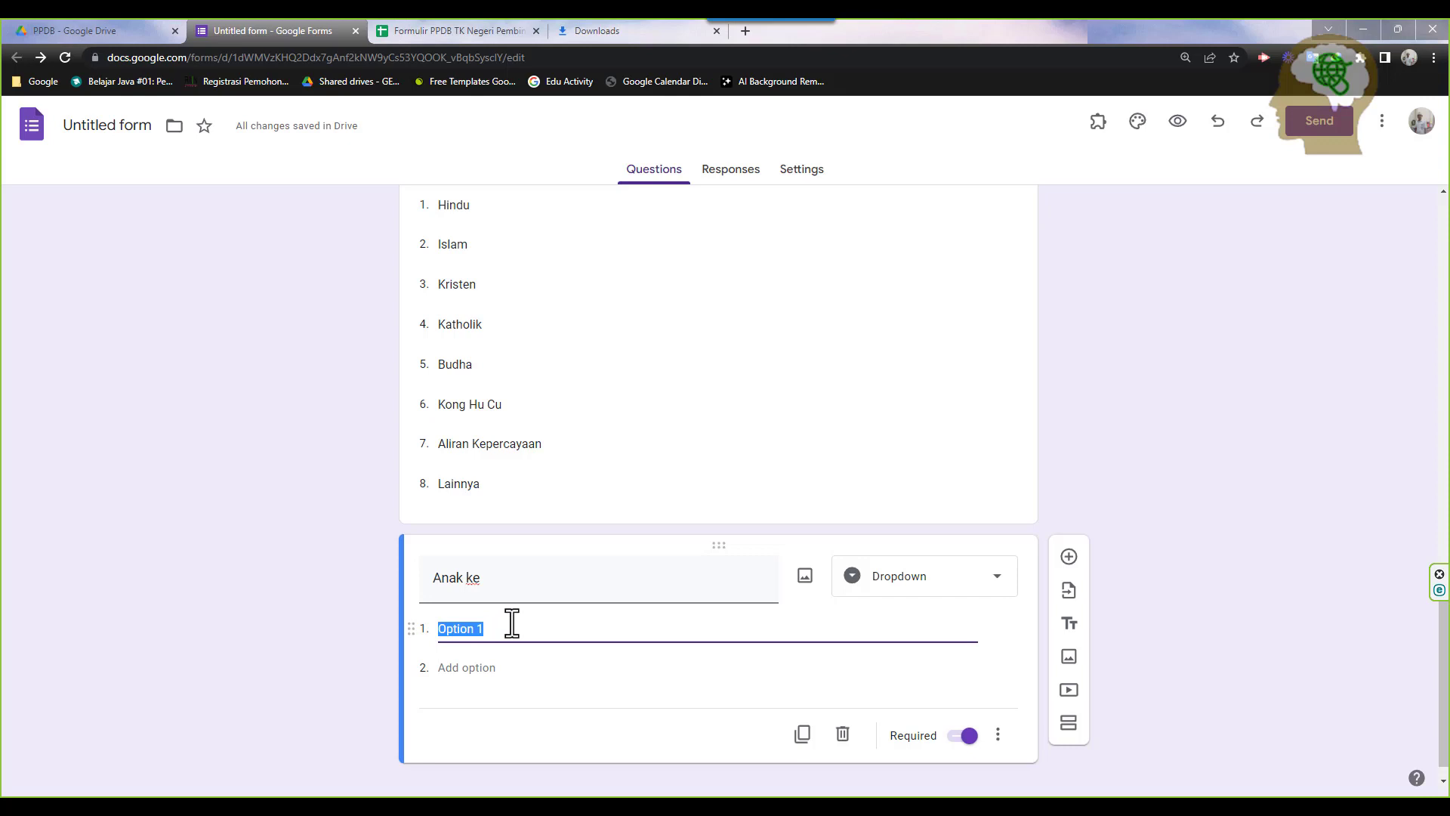
text(1)
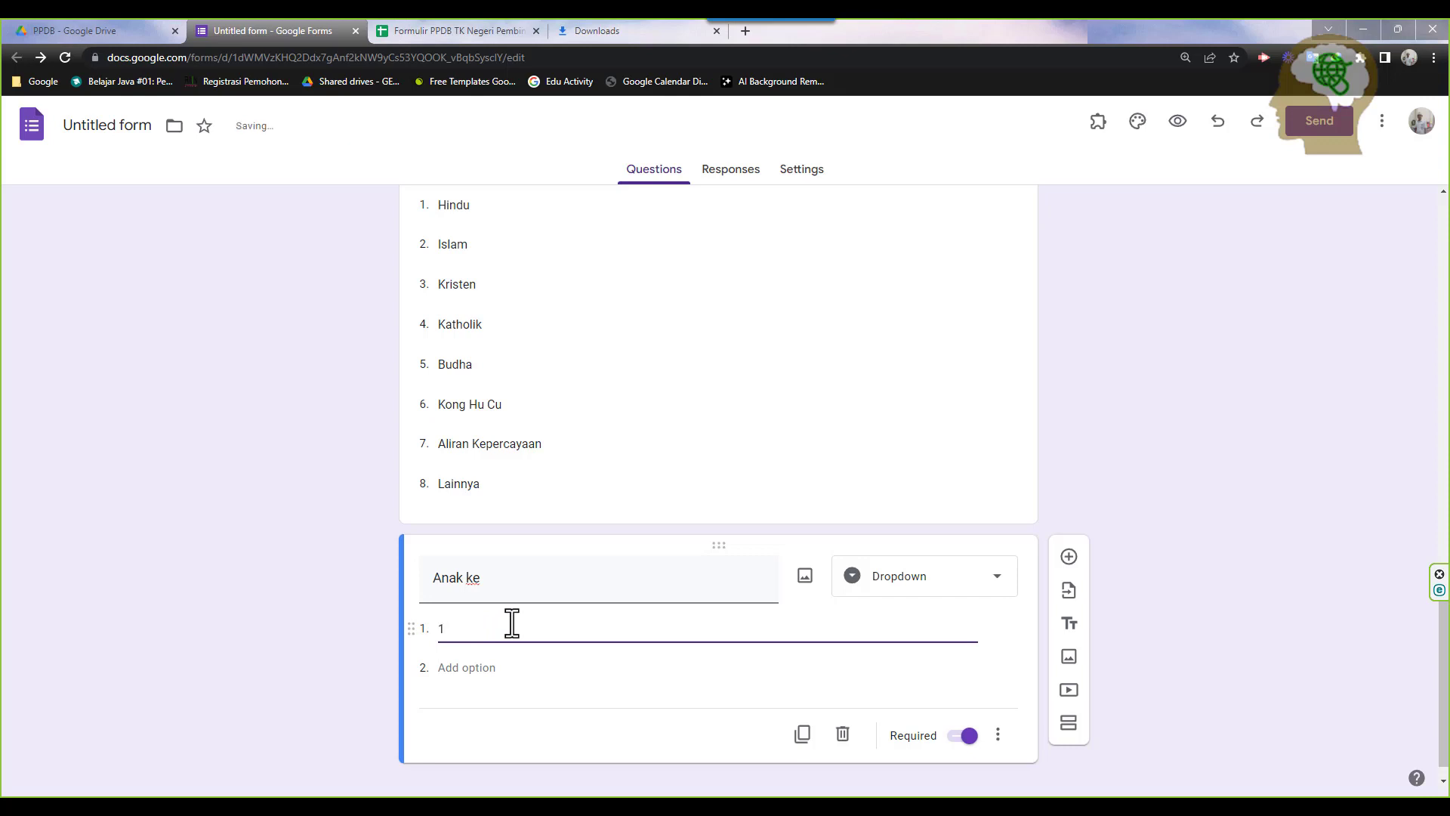
key(Return)
text(2)
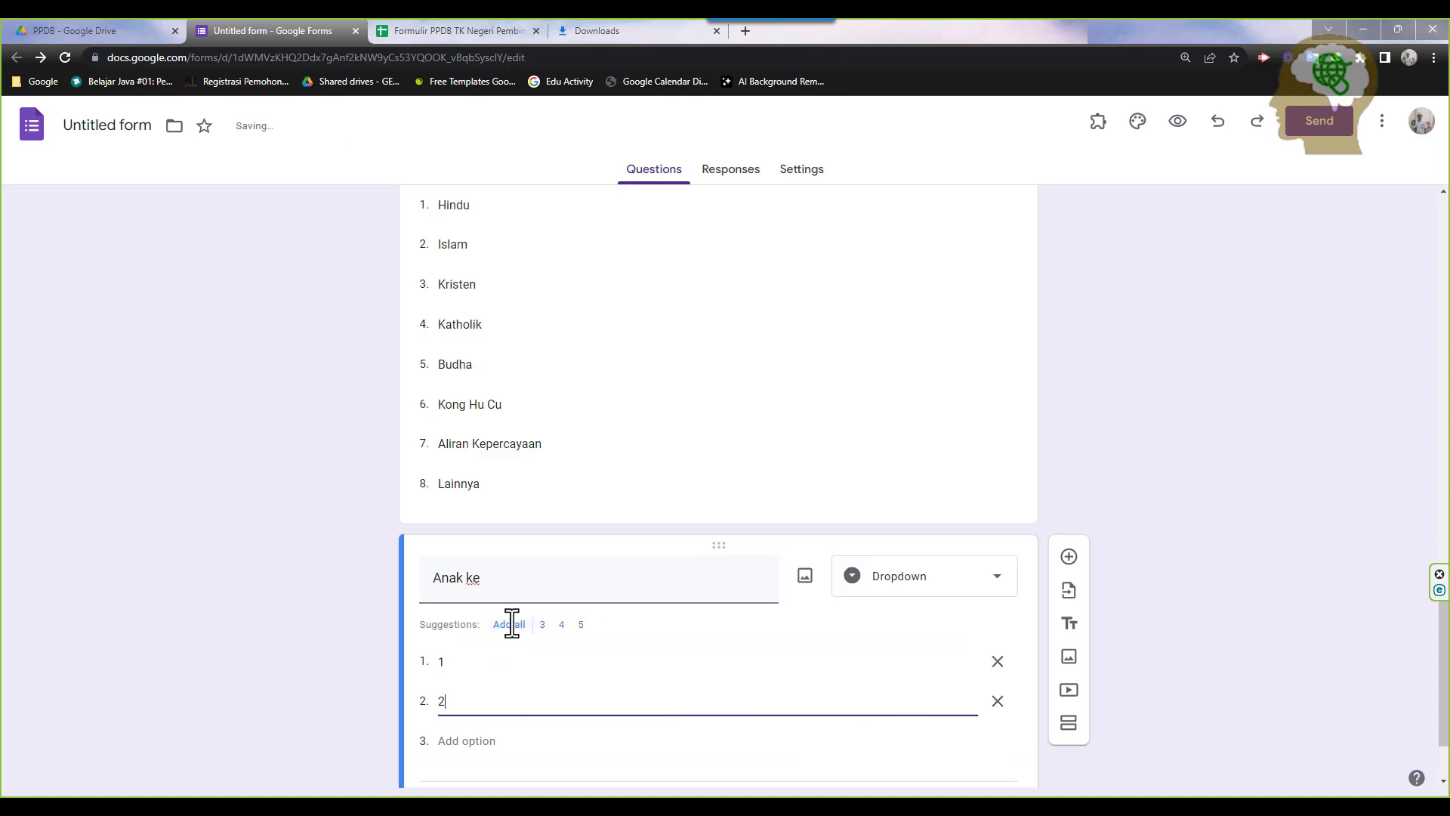
scroll(592, 631, down, 1)
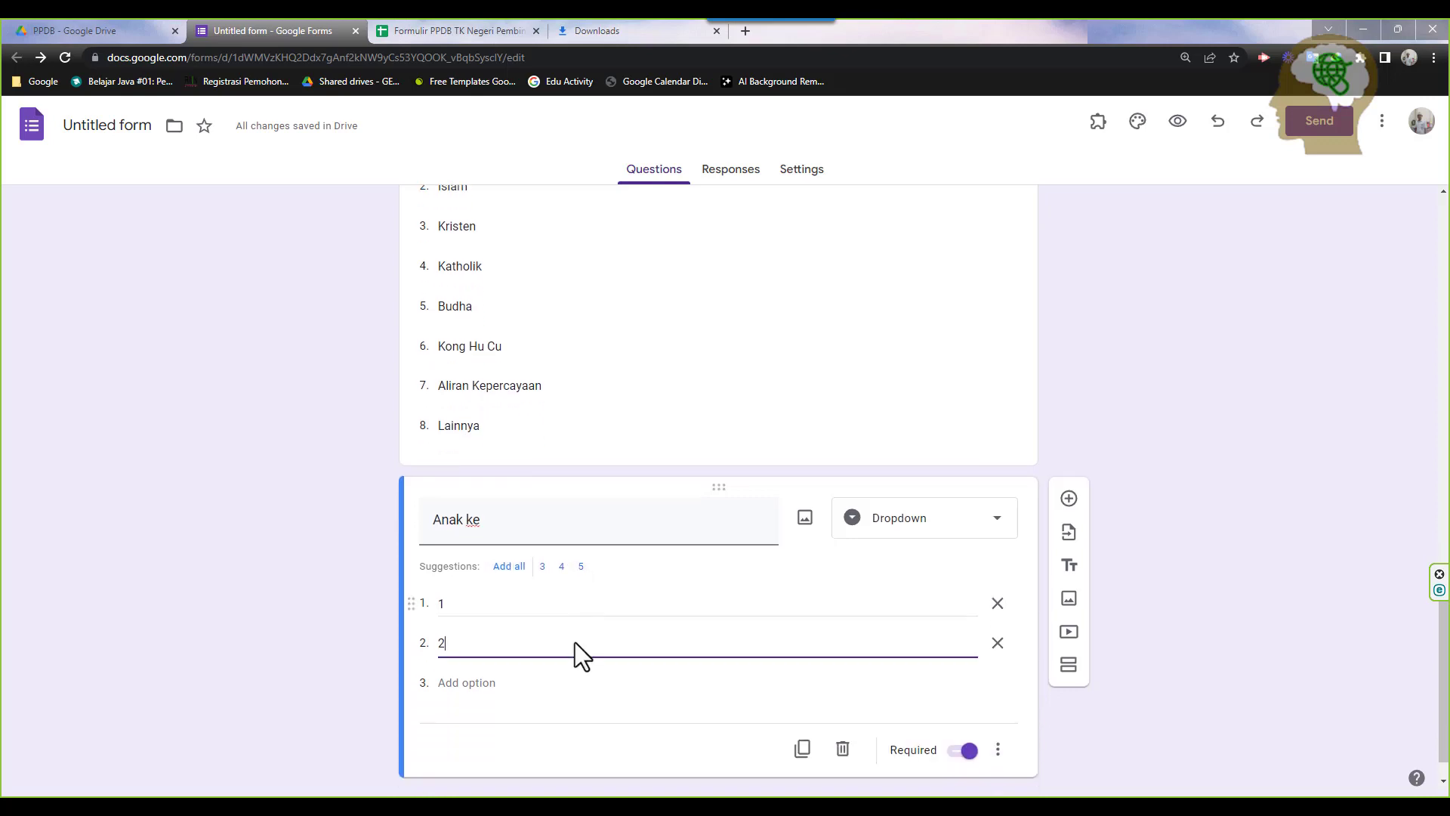
click(509, 549)
scroll(532, 622, down, 1)
Extend the Anak ke option list with the numbers 6, 7, 8, 9 and 10
click(476, 640)
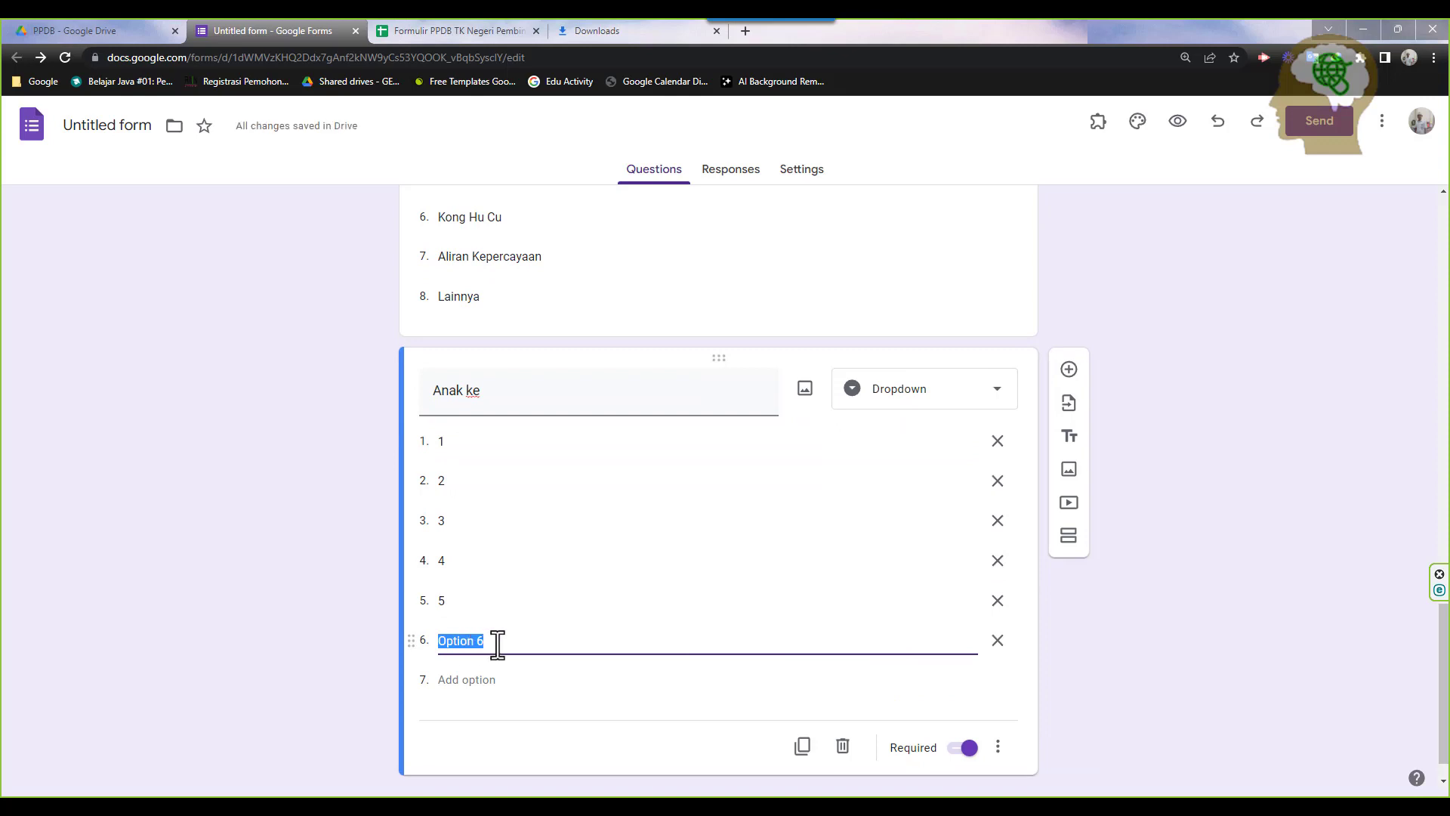
text(6)
click(458, 679)
text(7)
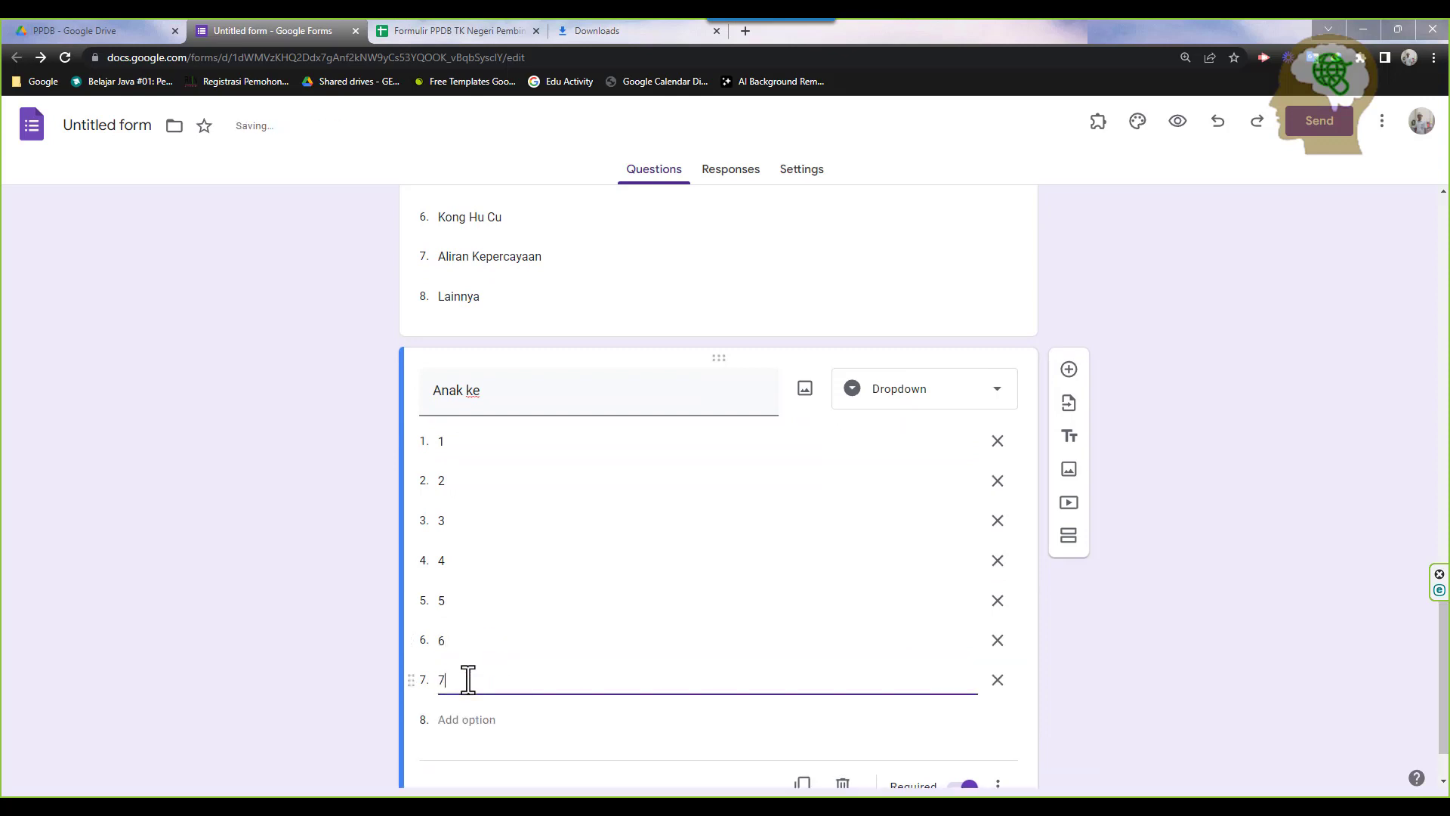
click(455, 719)
text(8)
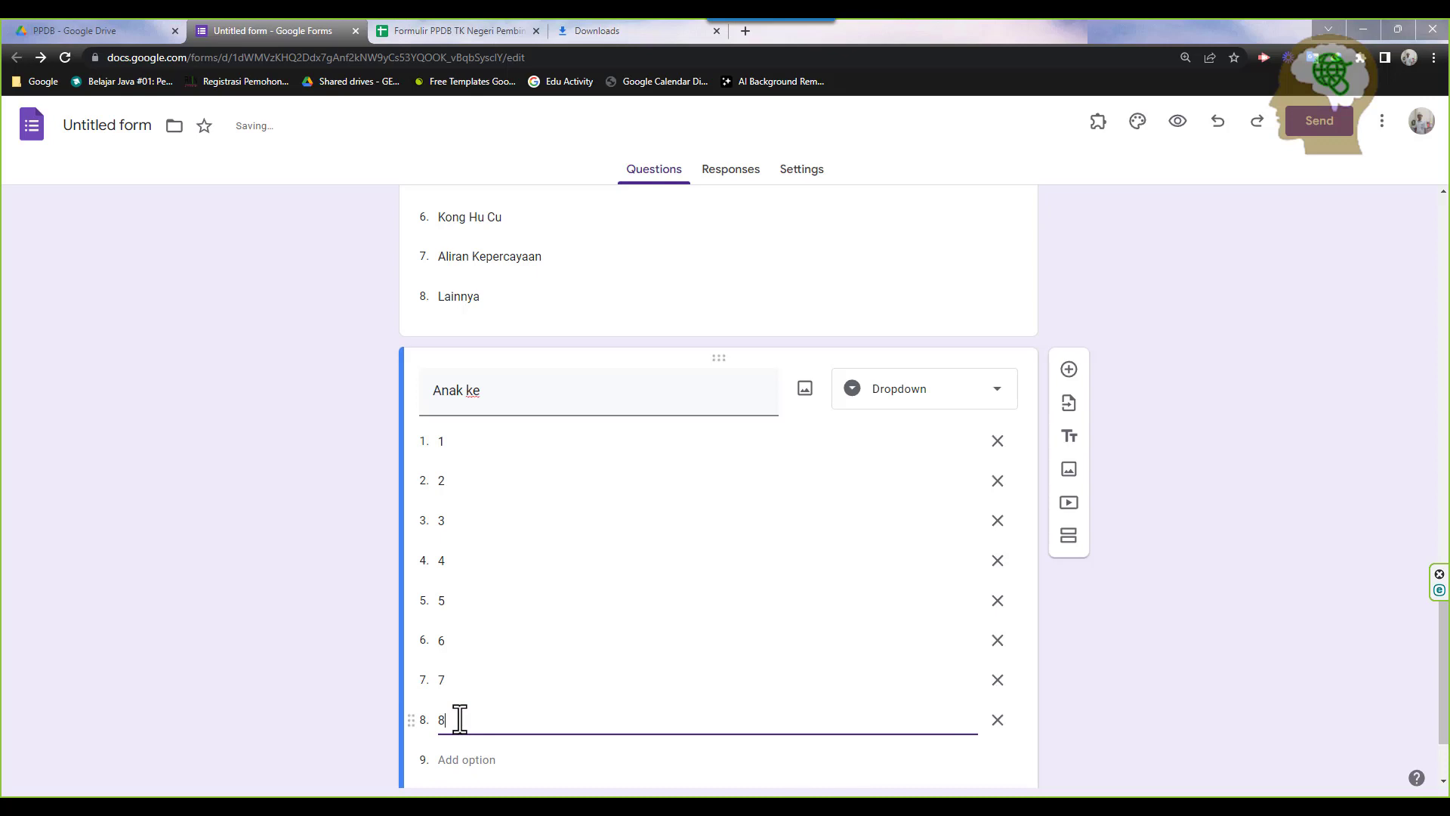
click(447, 761)
text(9)
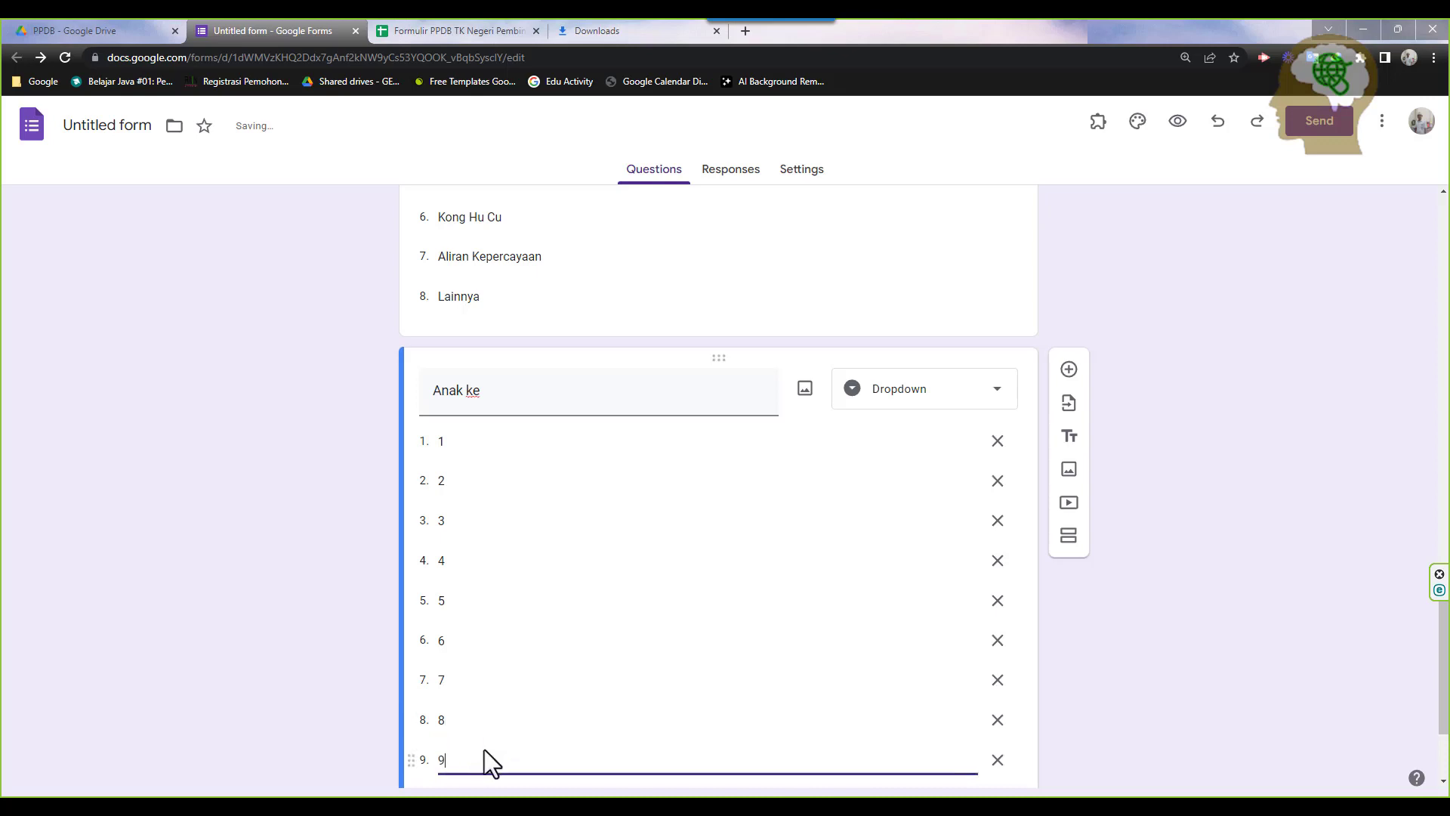
scroll(483, 750, down, 2)
click(468, 649)
text(1)
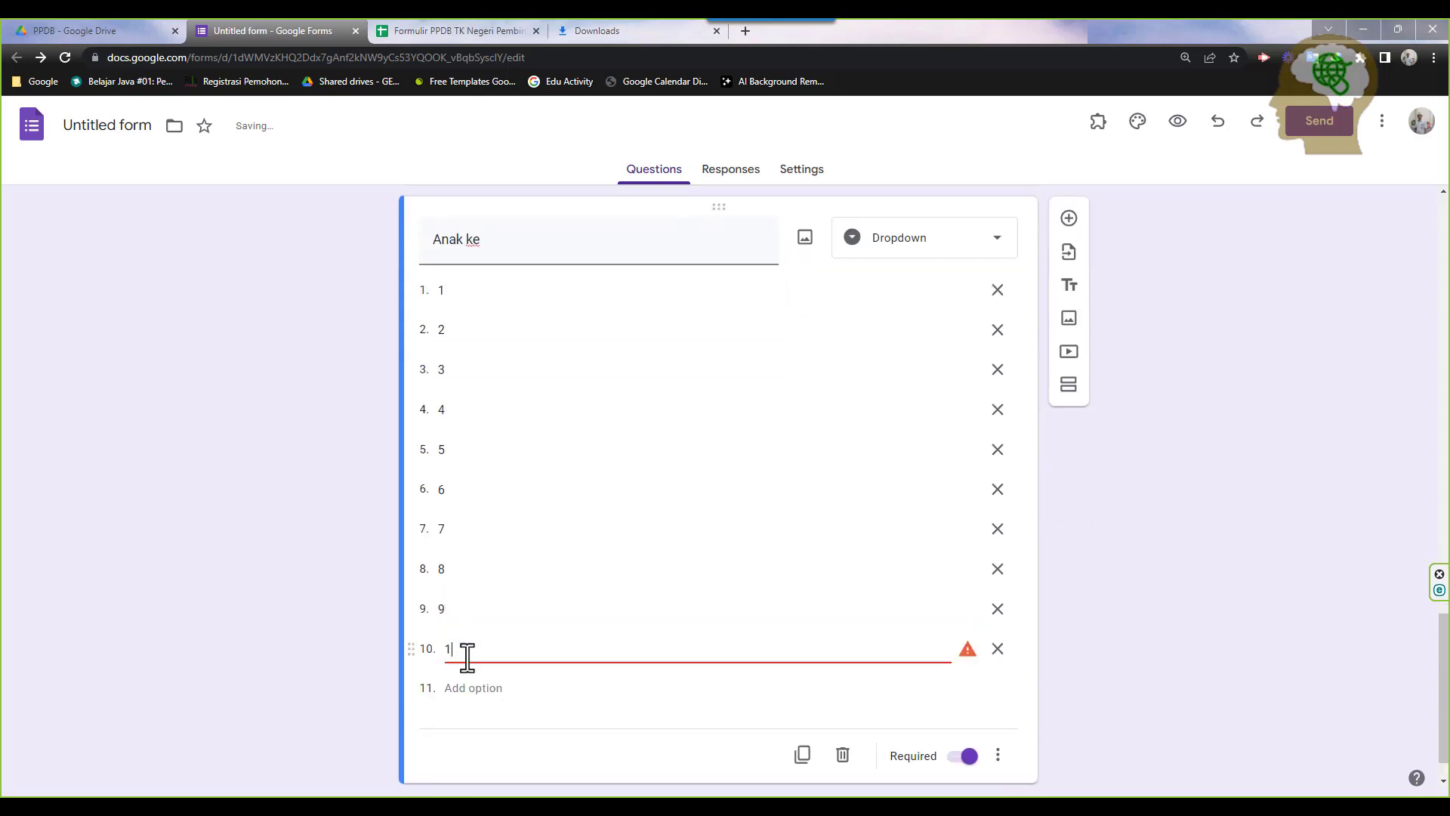
text(0)
scroll(556, 633, up, 3)
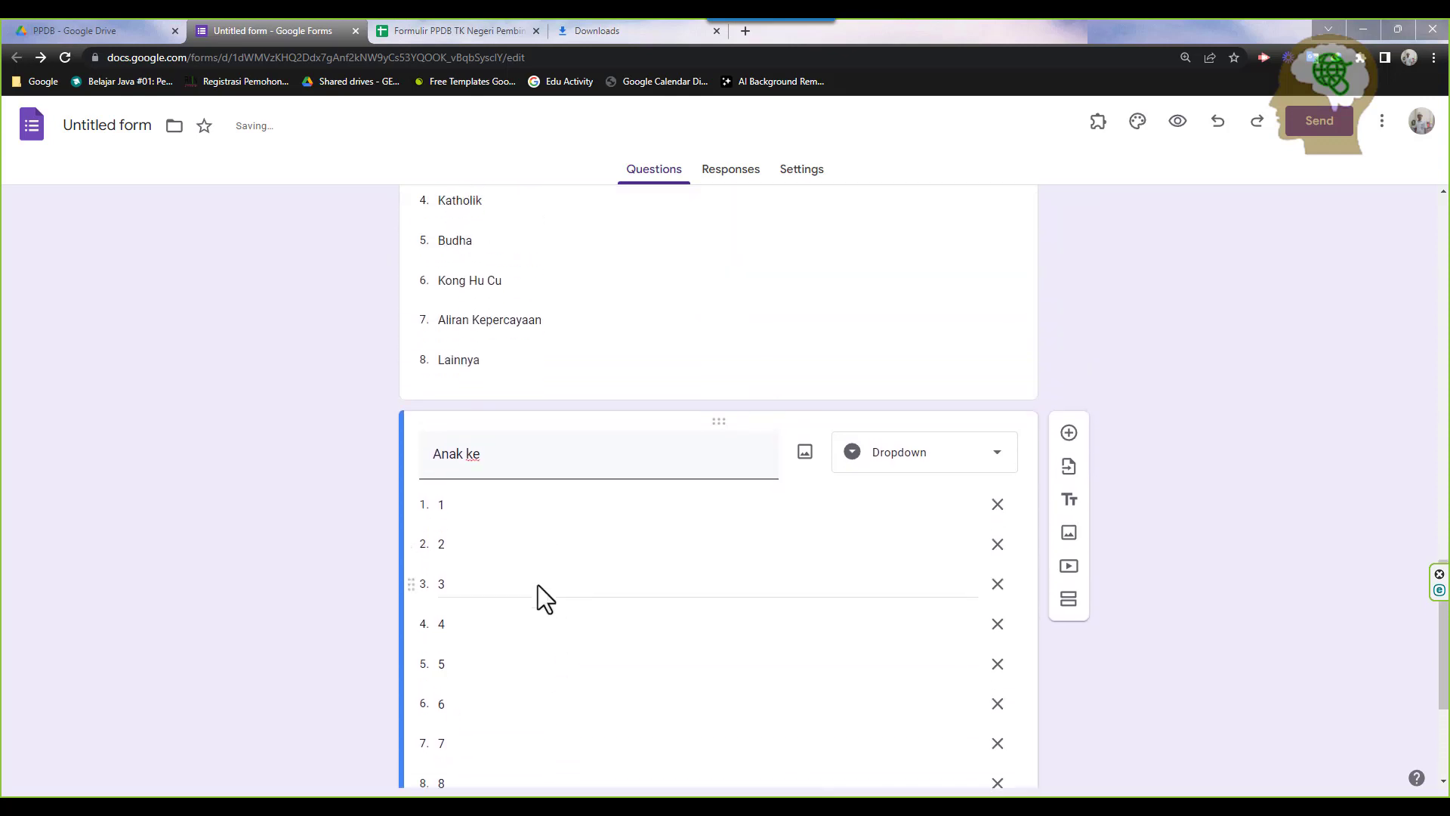
scroll(538, 585, down, 2)
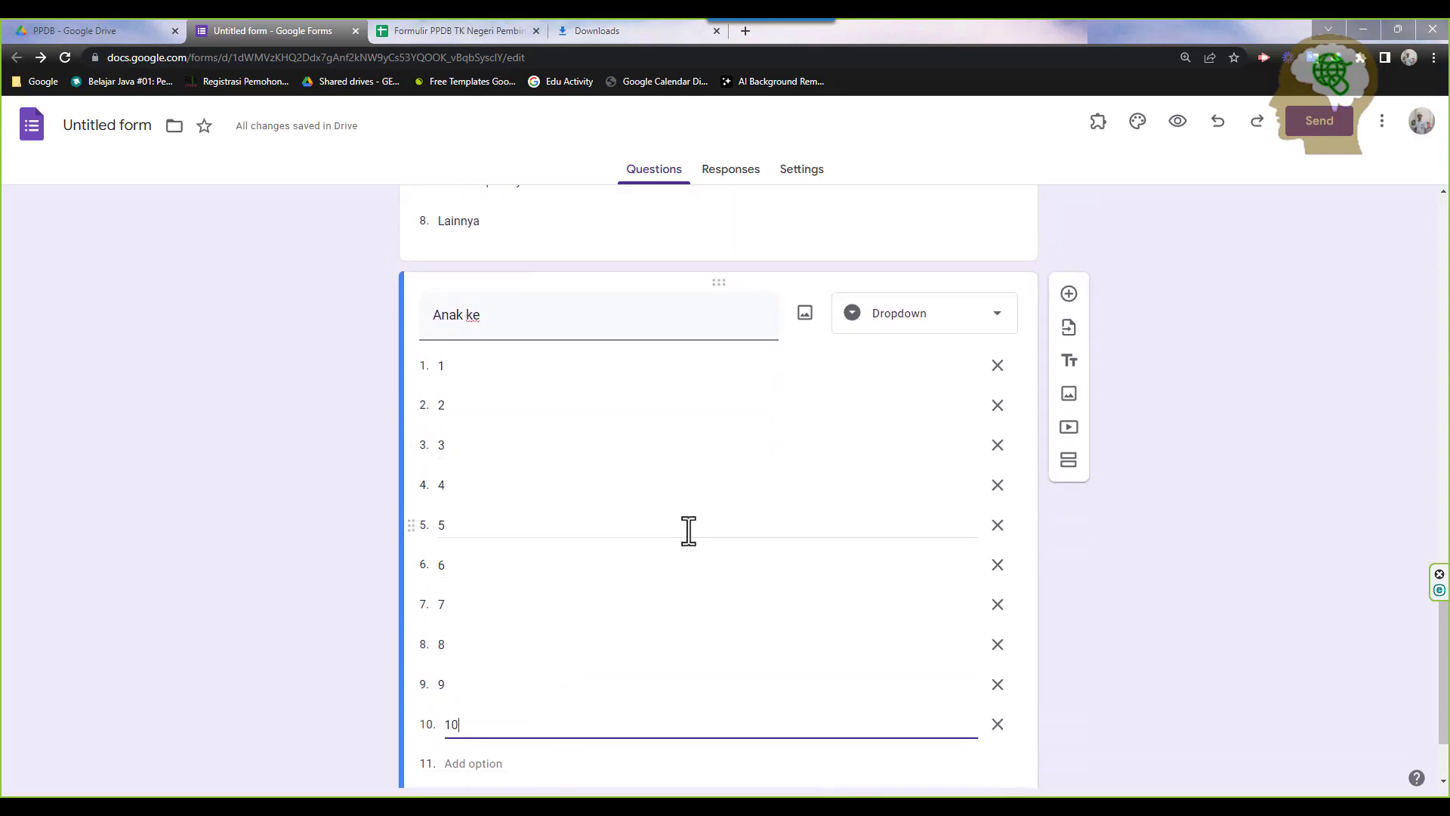
Check the field after ANAK KE in the spreadsheet and duplicate the Anak ke question in the form
click(429, 30)
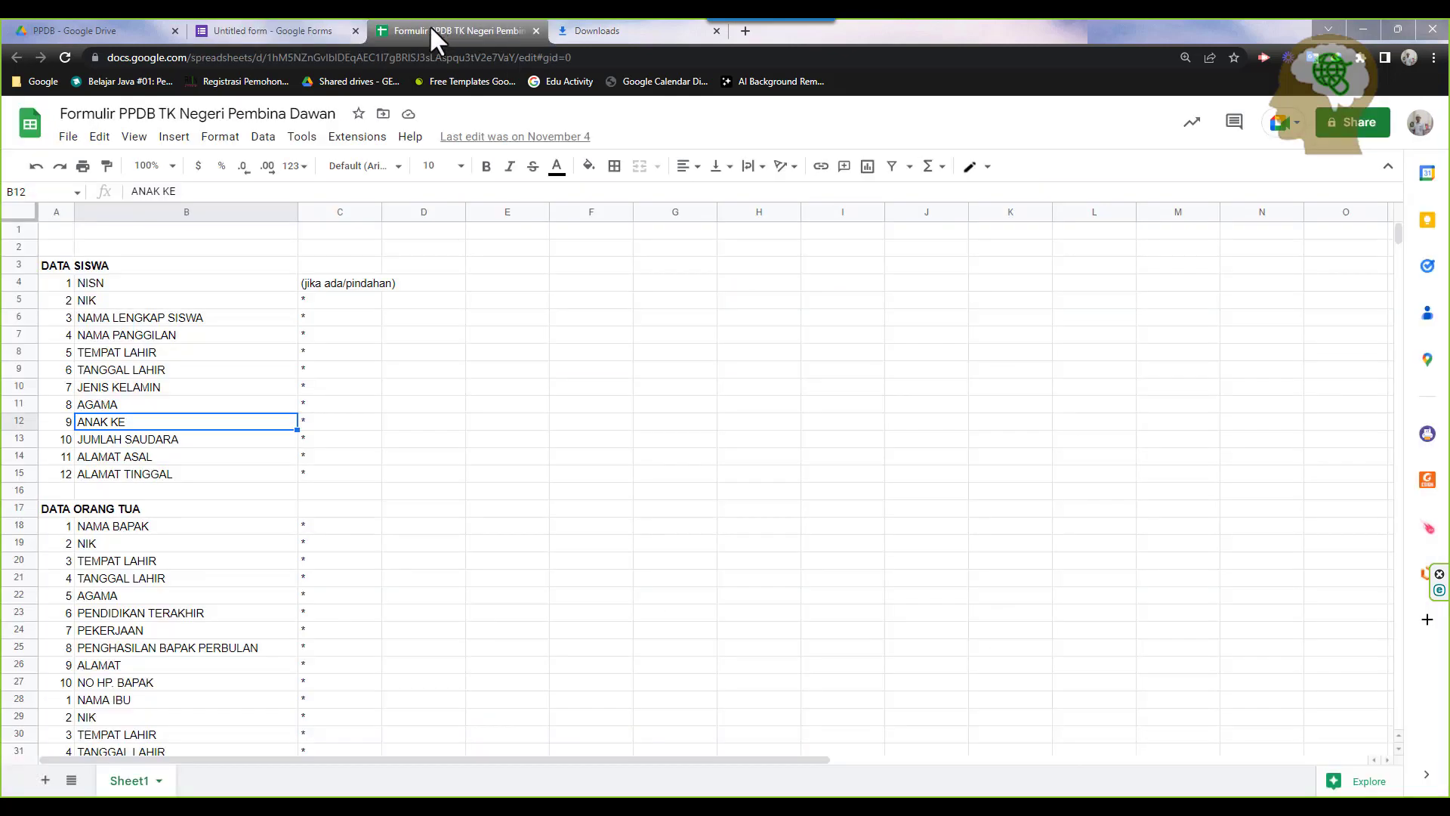
click(243, 441)
click(286, 29)
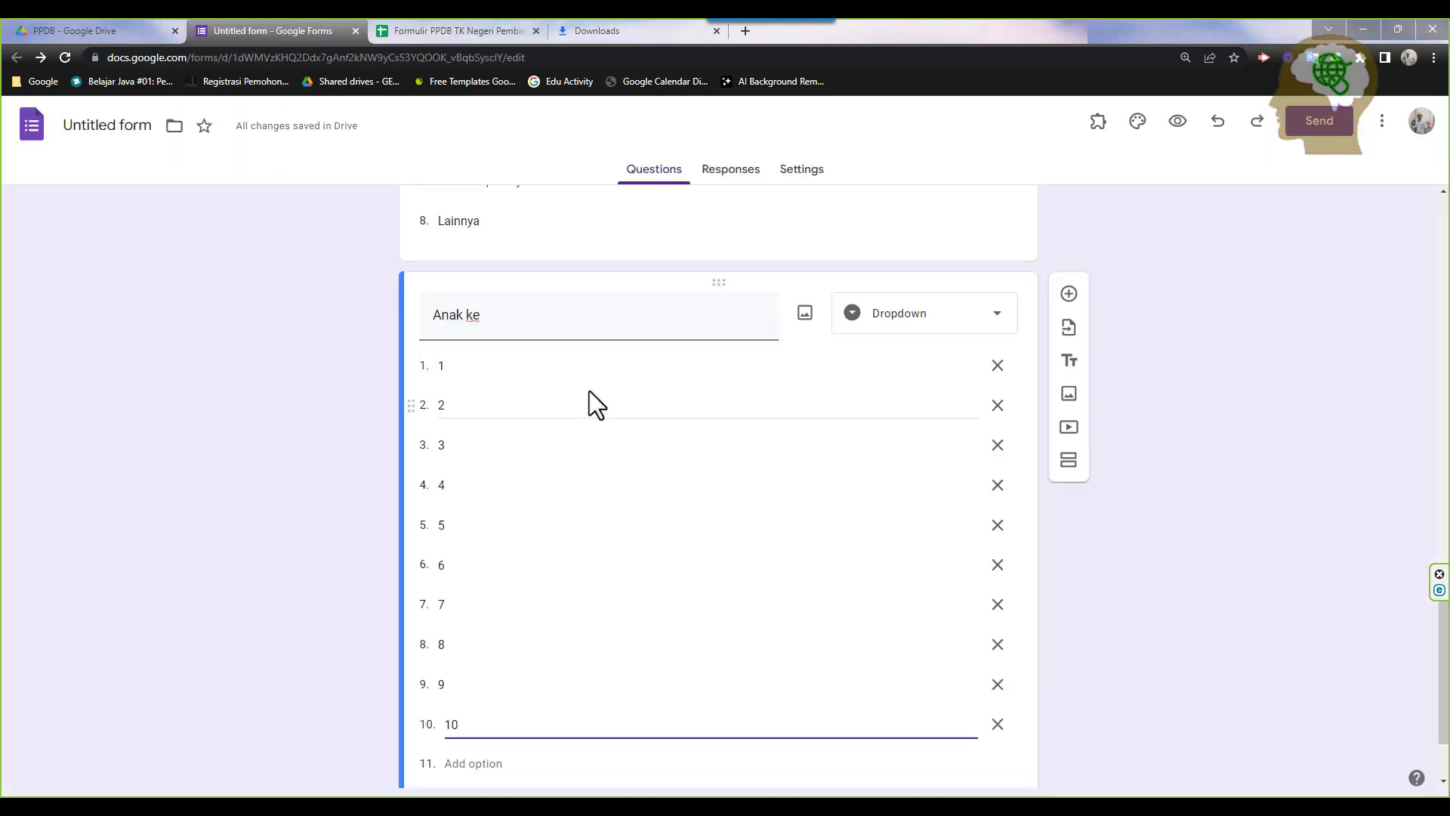
scroll(637, 379, down, 2)
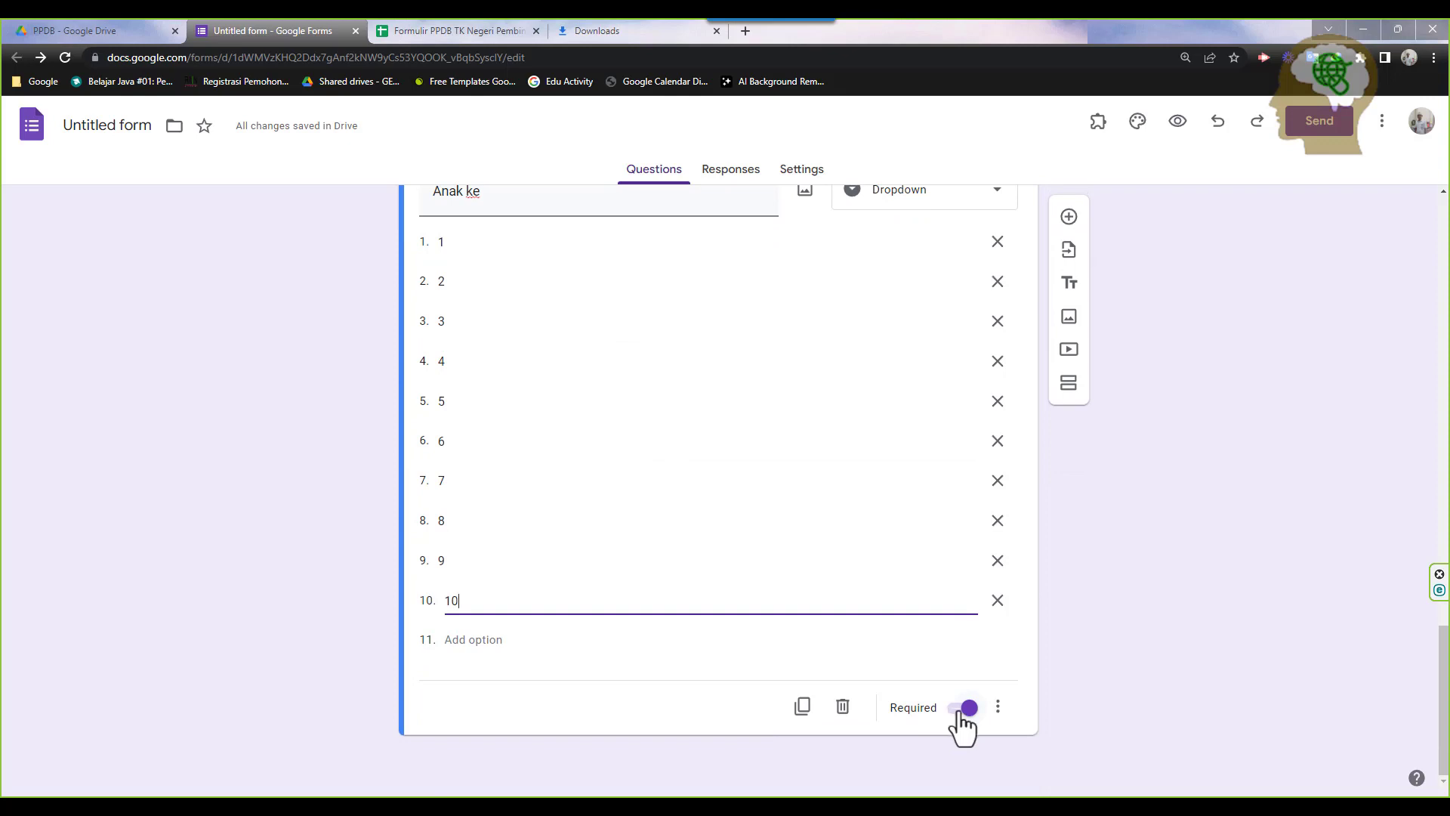
scroll(922, 660, up, 2)
scroll(921, 660, down, 2)
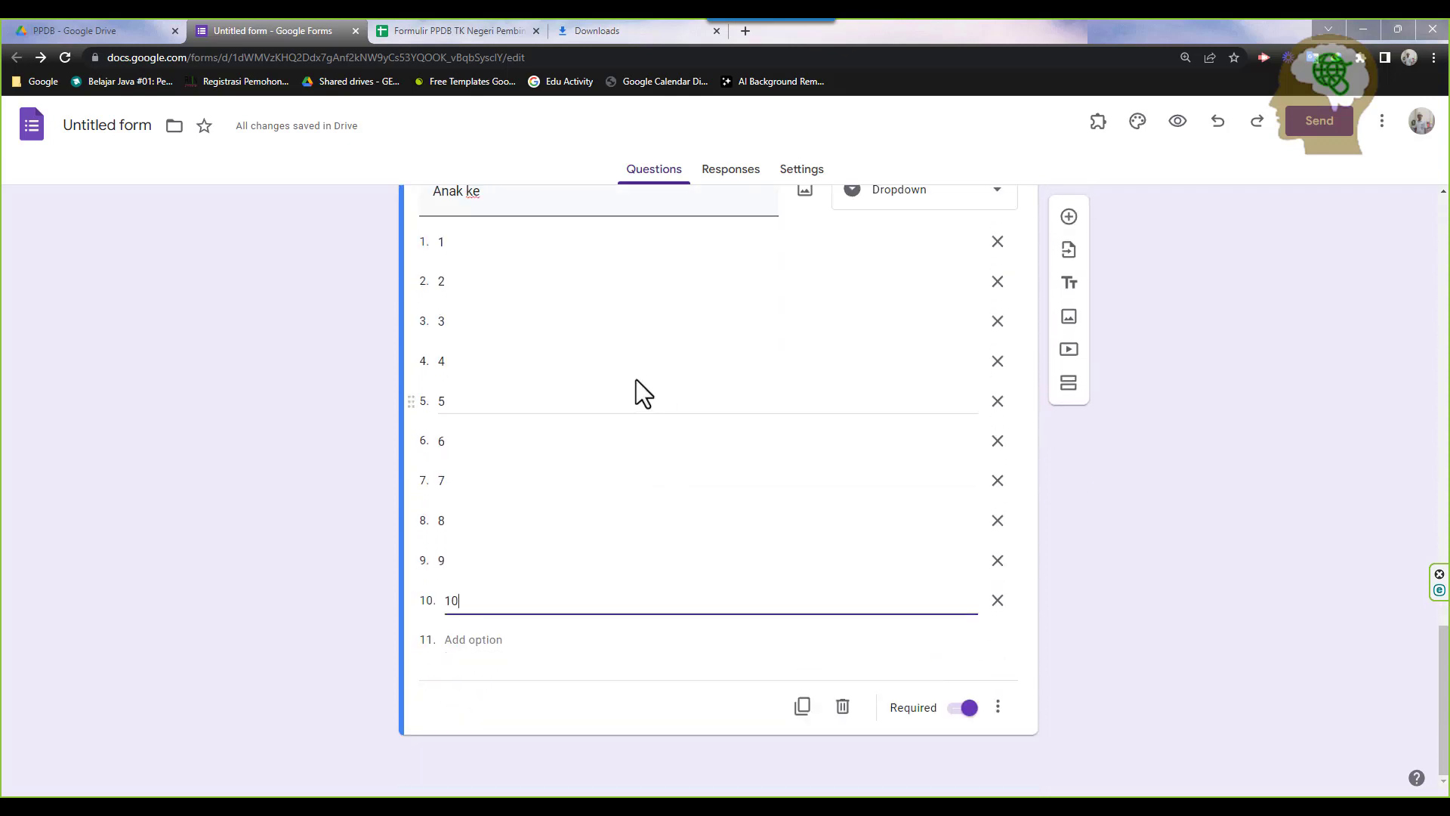
scroll(630, 380, up, 1)
scroll(630, 380, down, 1)
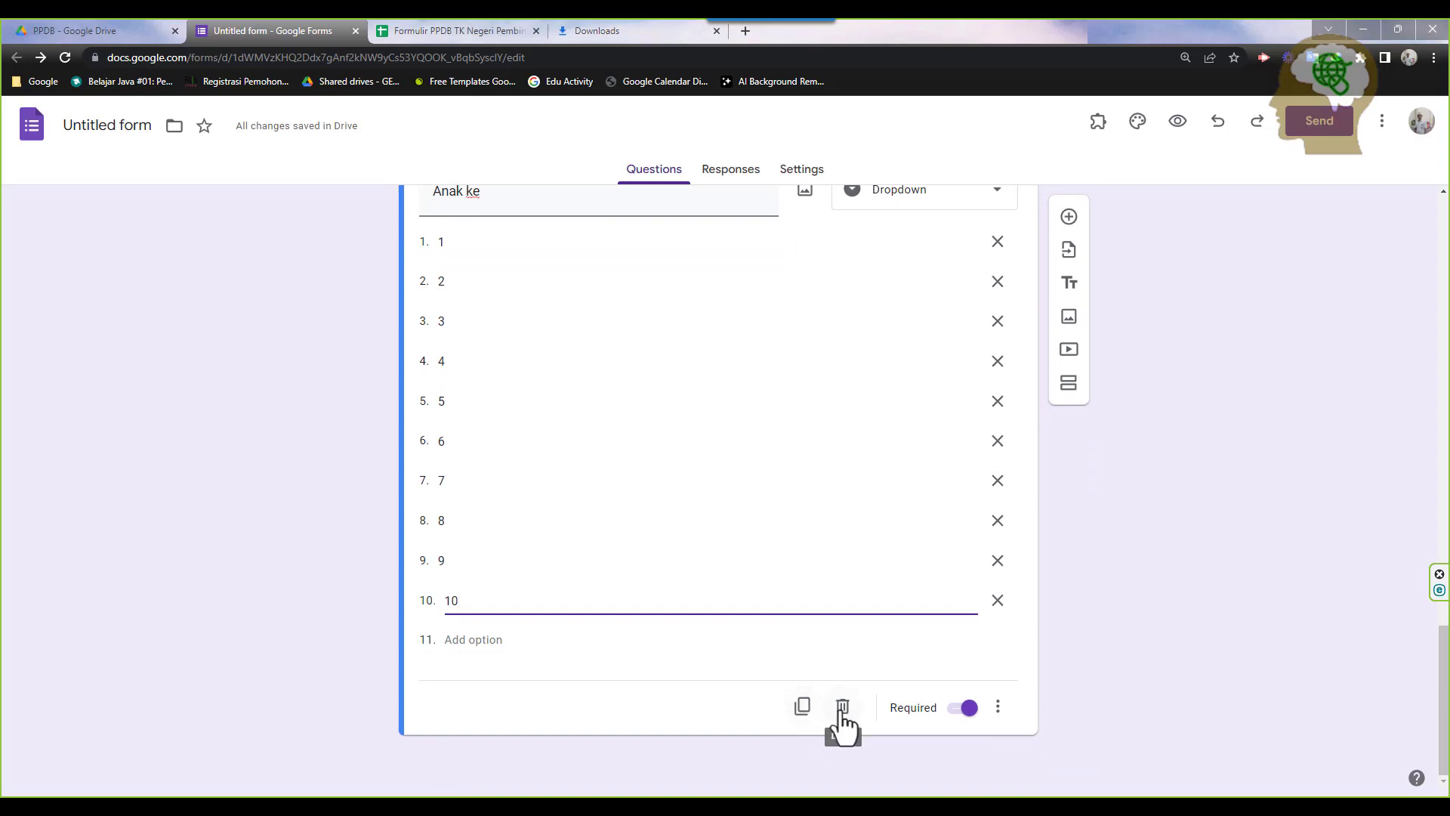
click(803, 719)
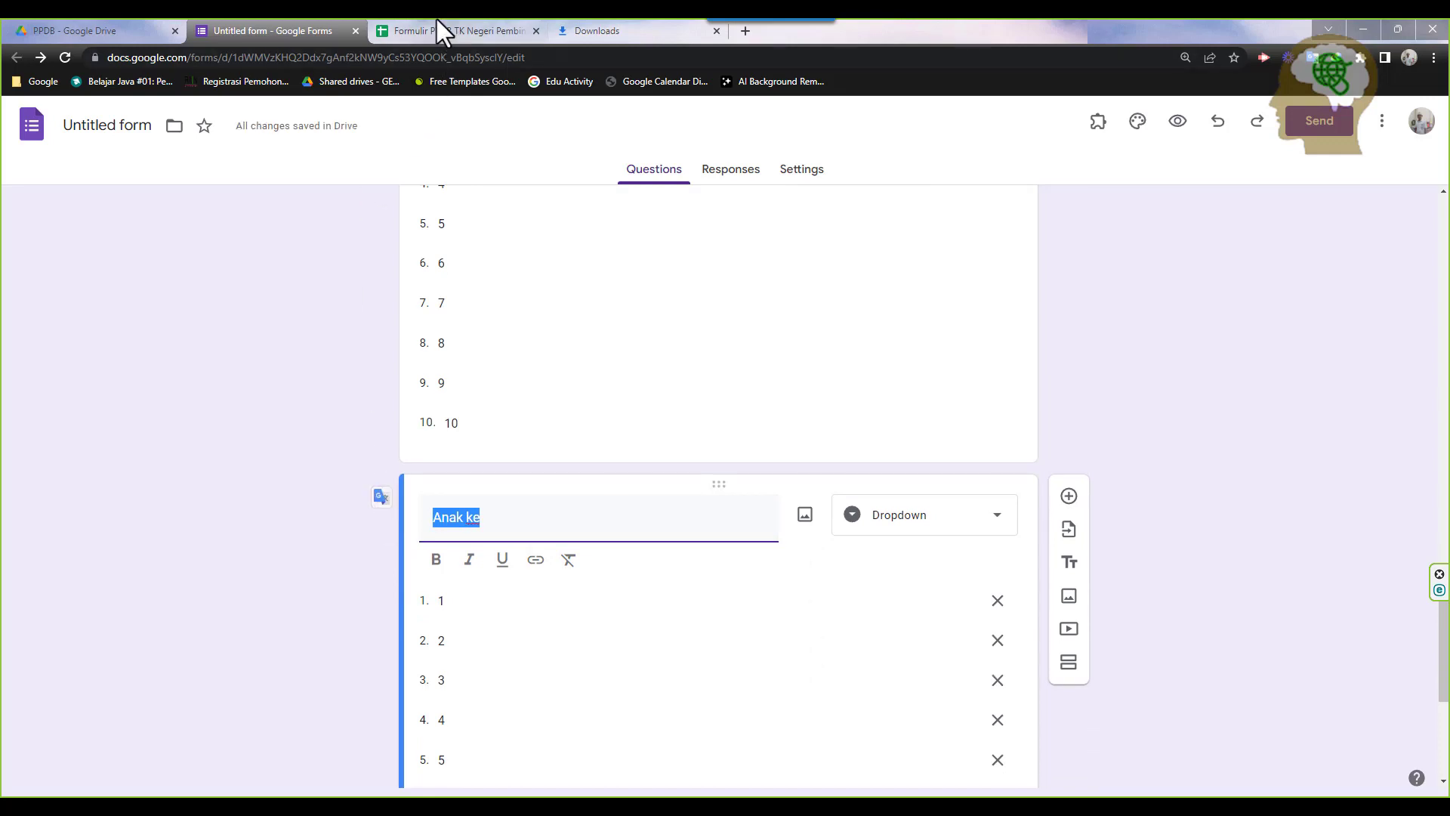
Retitle the duplicated dropdown question as "Jumlah Saudara"
text(Jumlahj)
key(BackSpace)
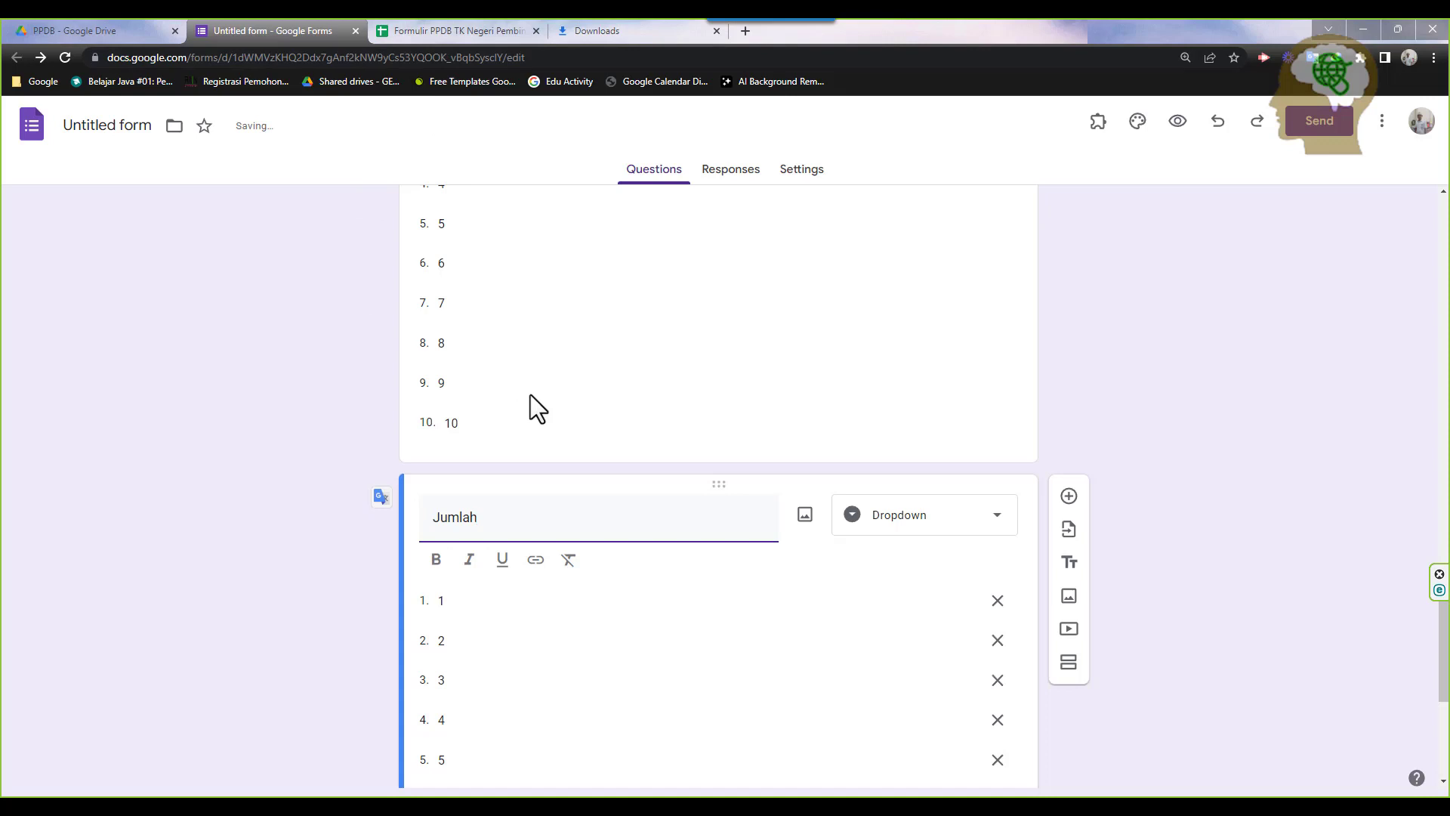
text(Sp)
key(BackSpace)
text(audara)
Check the fields after JUMLAH SAUDARA in the spreadsheet and add a Paragraph question titled "Alamat Asal" to the form
click(460, 30)
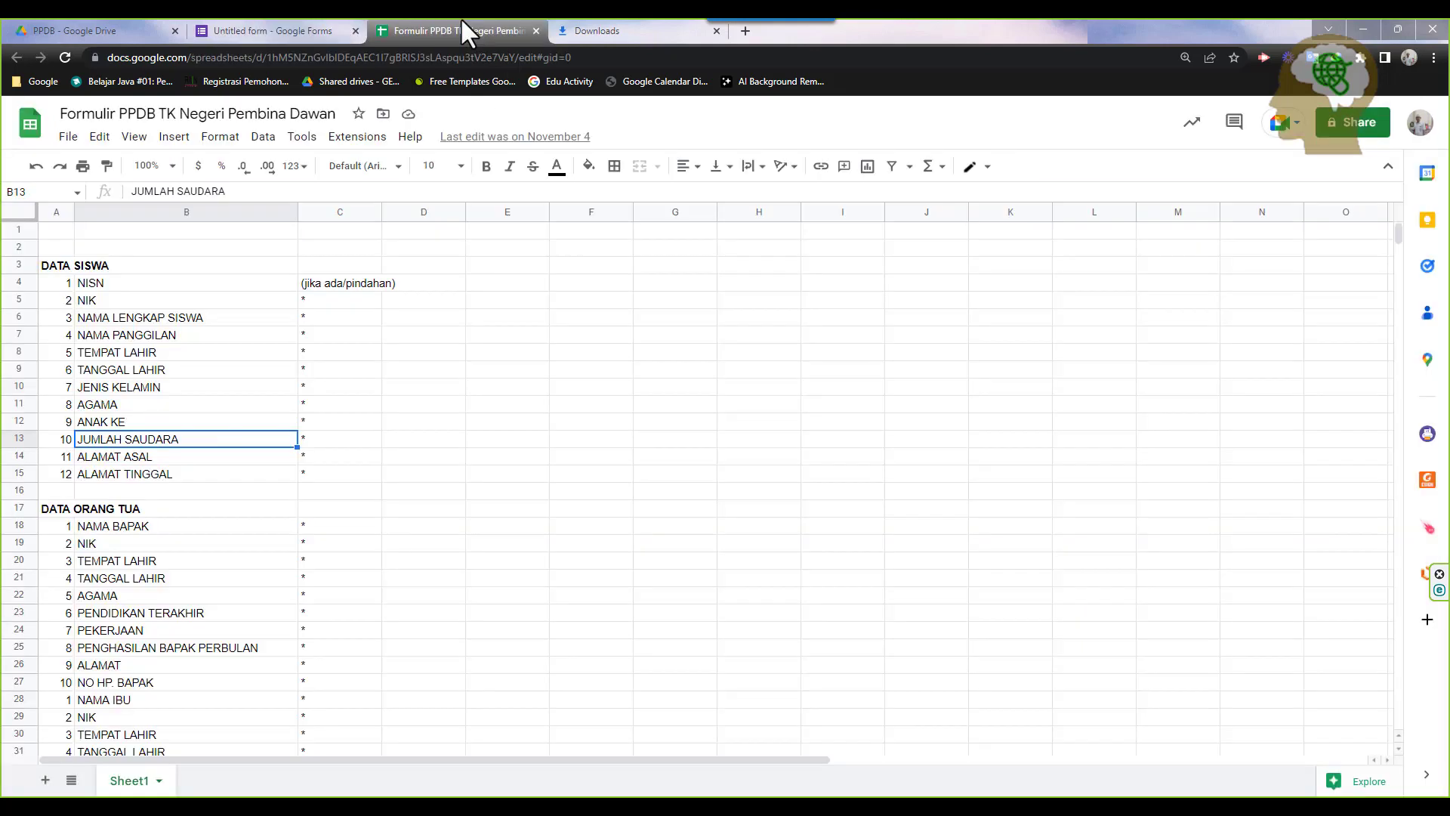
click(207, 459)
shift+click(208, 474)
click(290, 27)
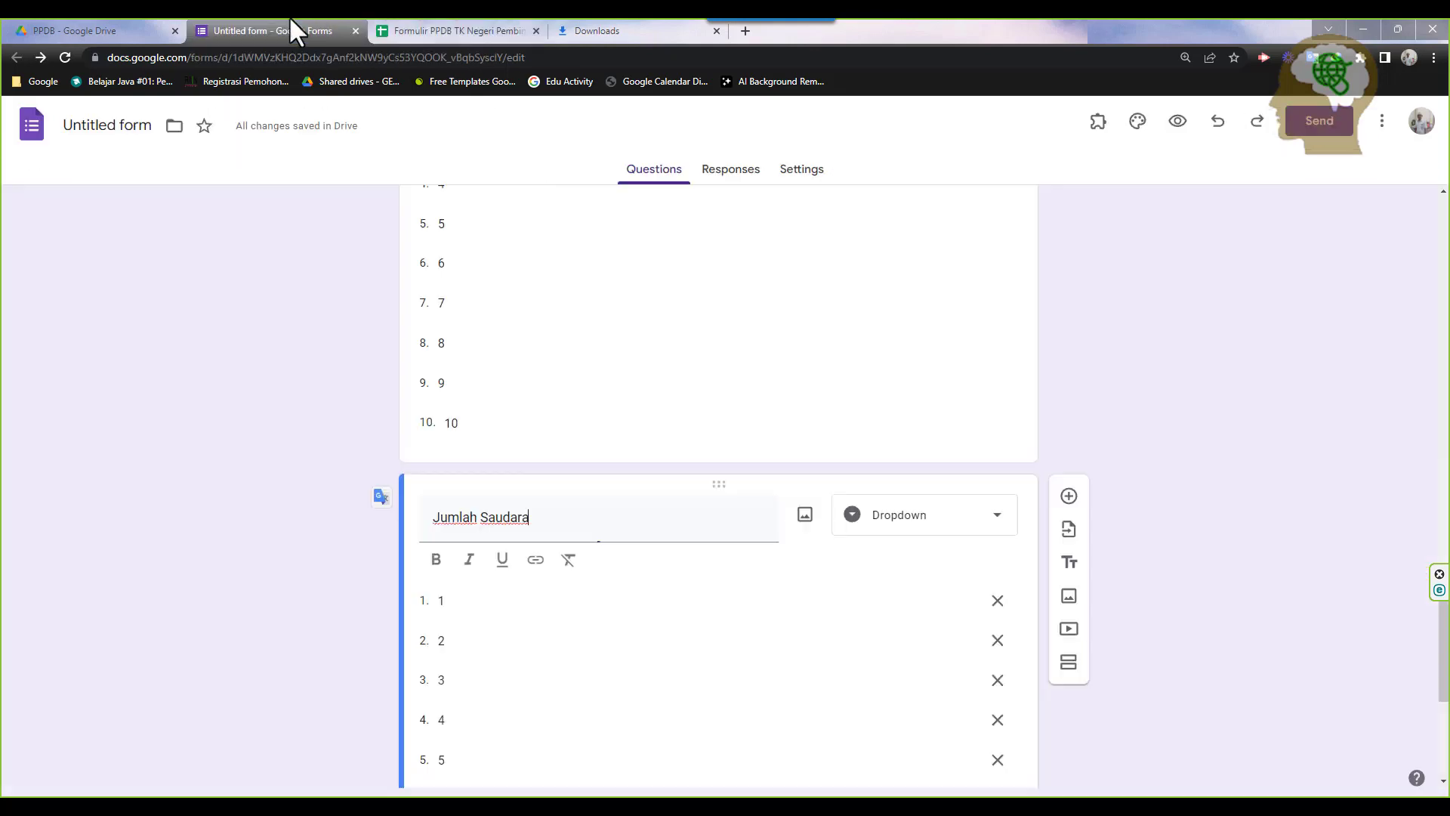
scroll(470, 443, down, 5)
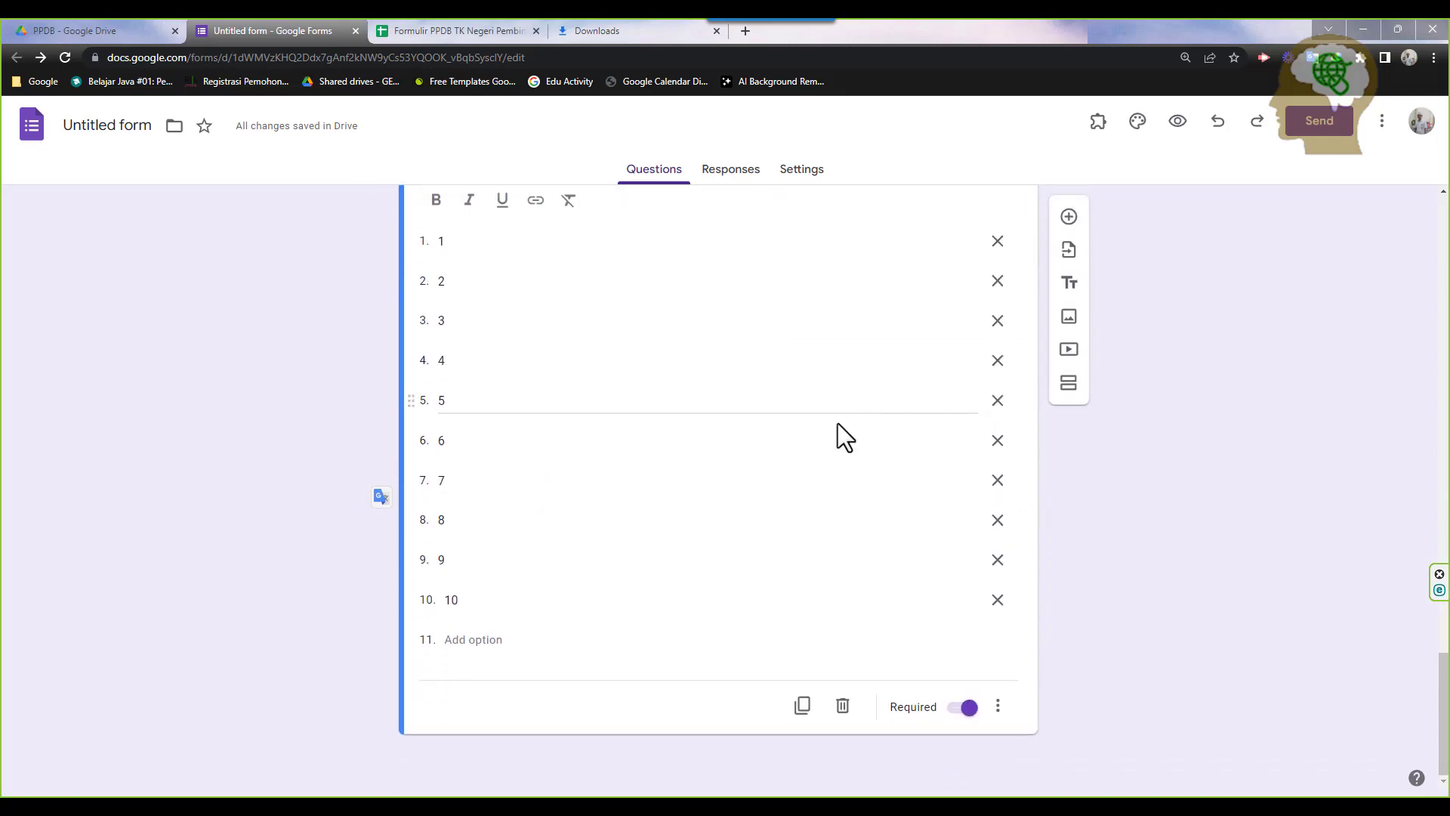
click(1070, 218)
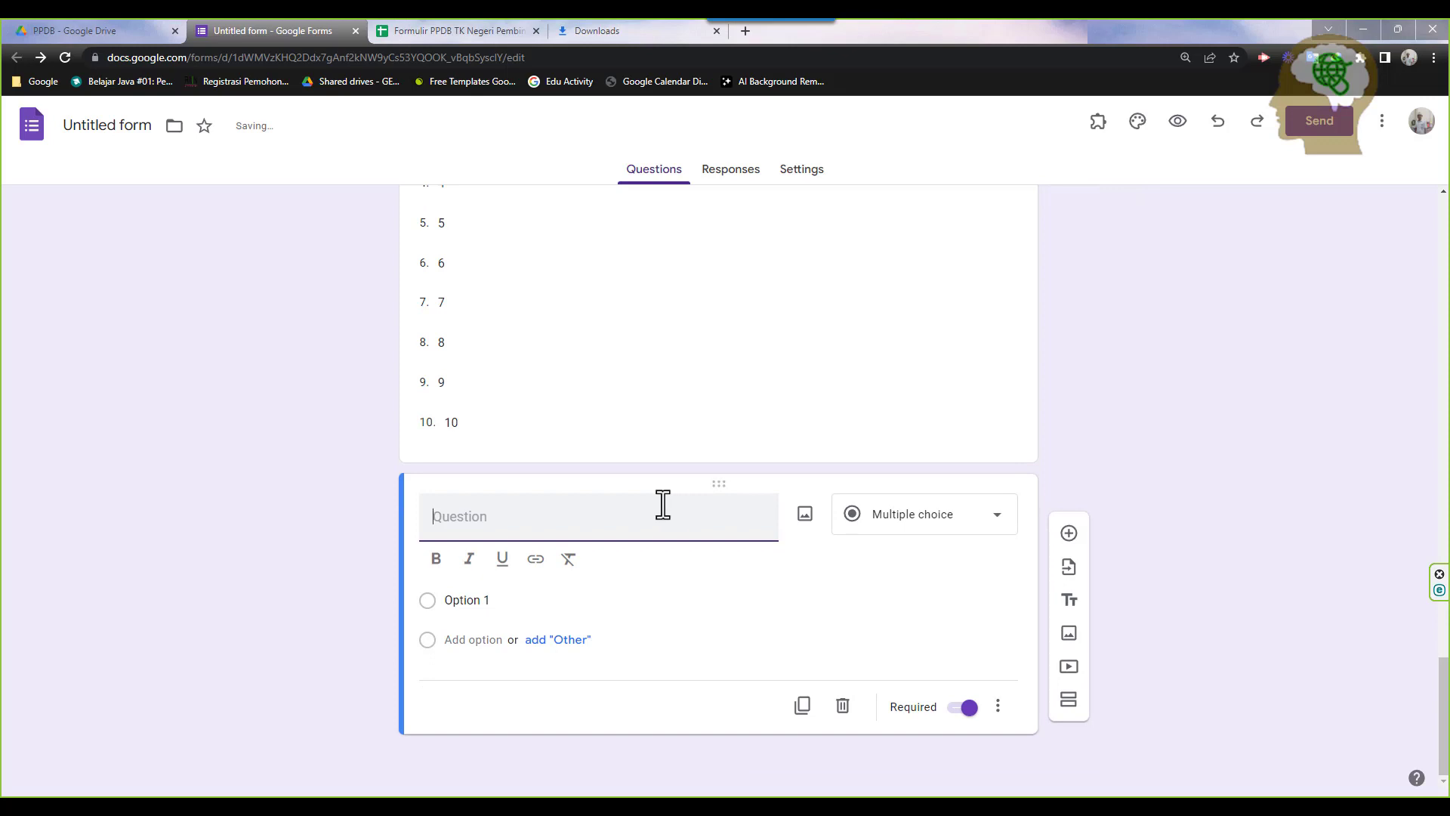
text(Alamat Asal)
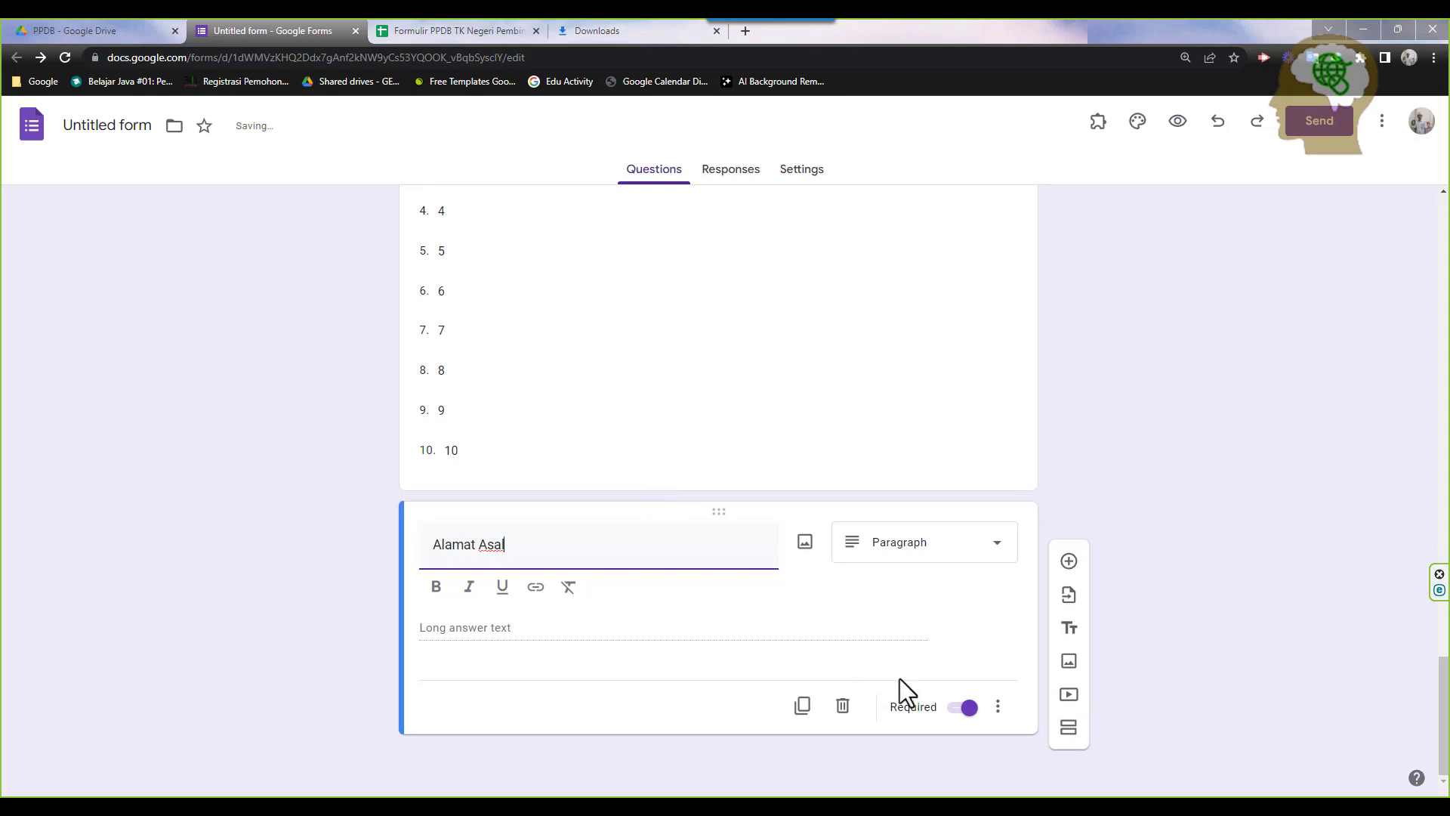
click(916, 557)
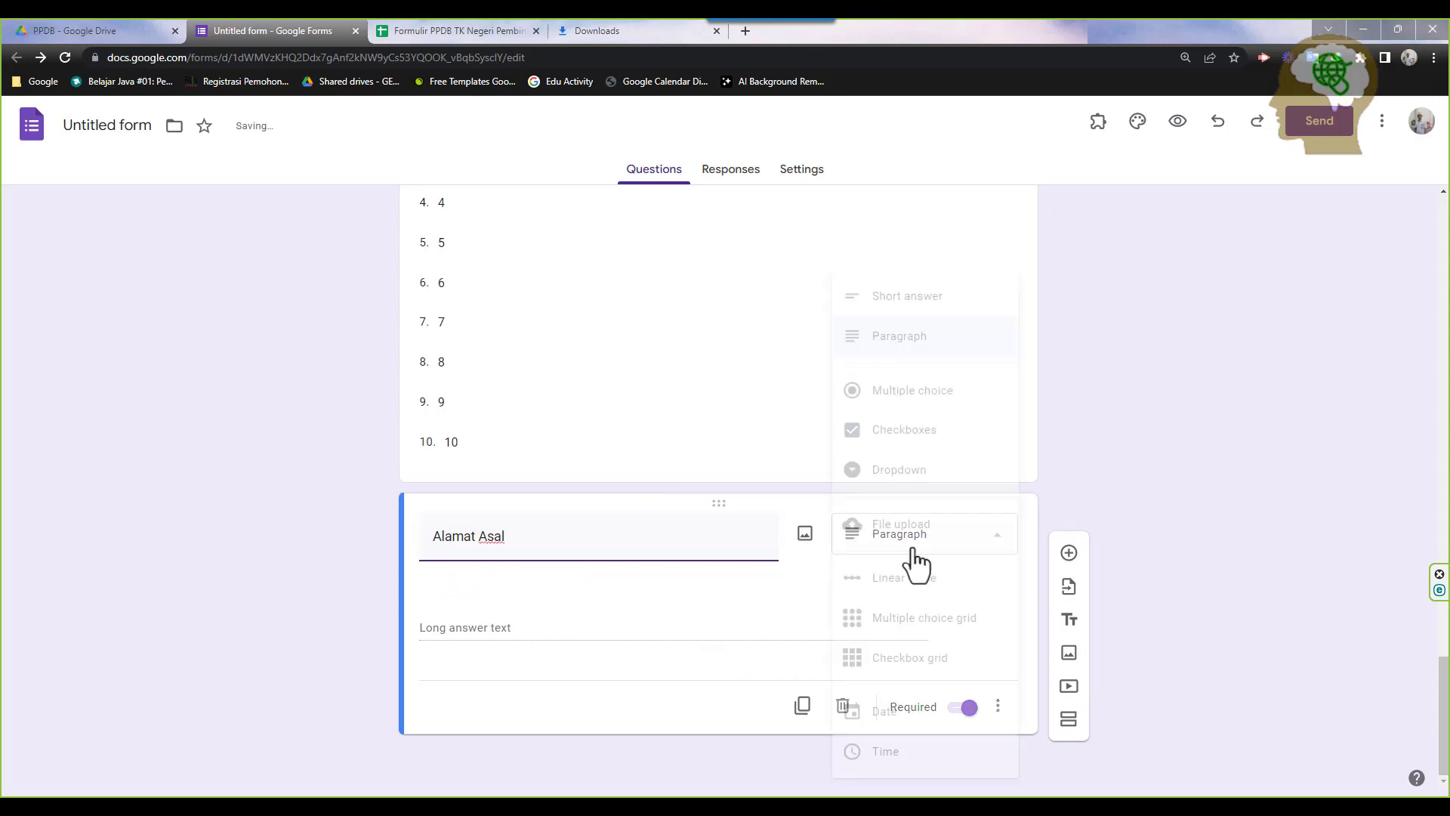
click(918, 339)
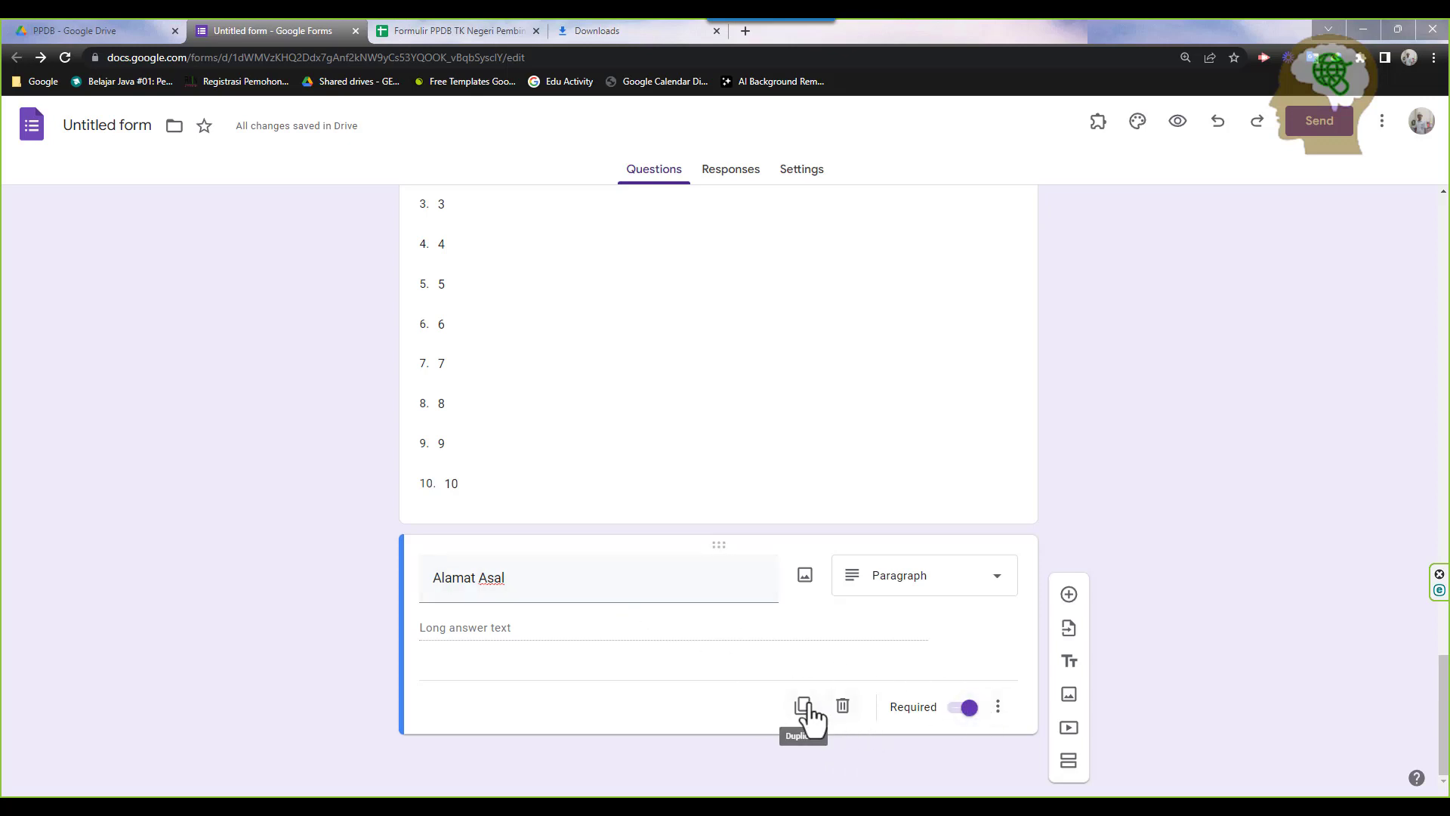
Check the two address fields in the spreadsheet, then duplicate the Alamat Asal question and retitle the copy "Alamat Tinggal"
click(472, 24)
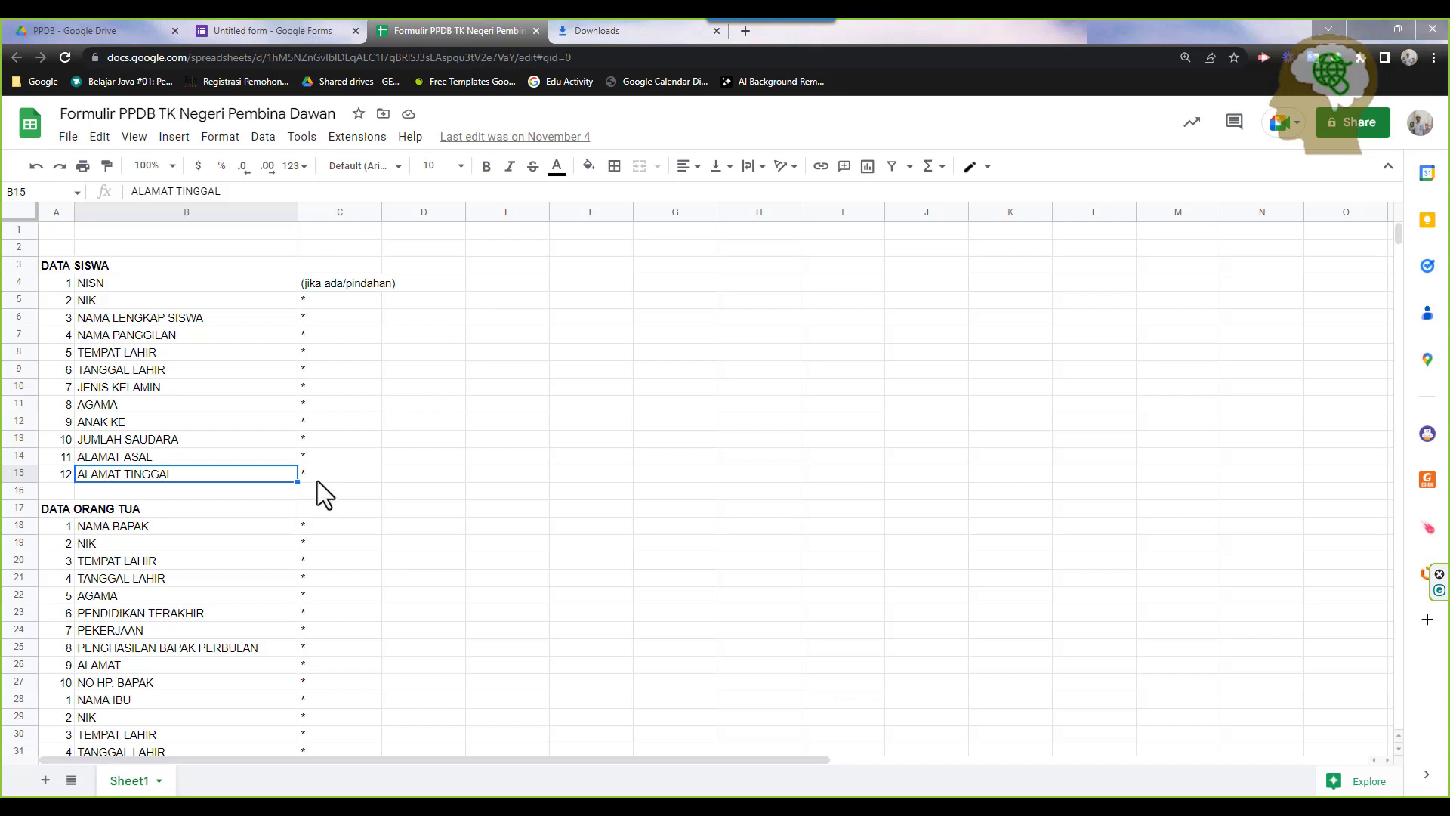
click(315, 458)
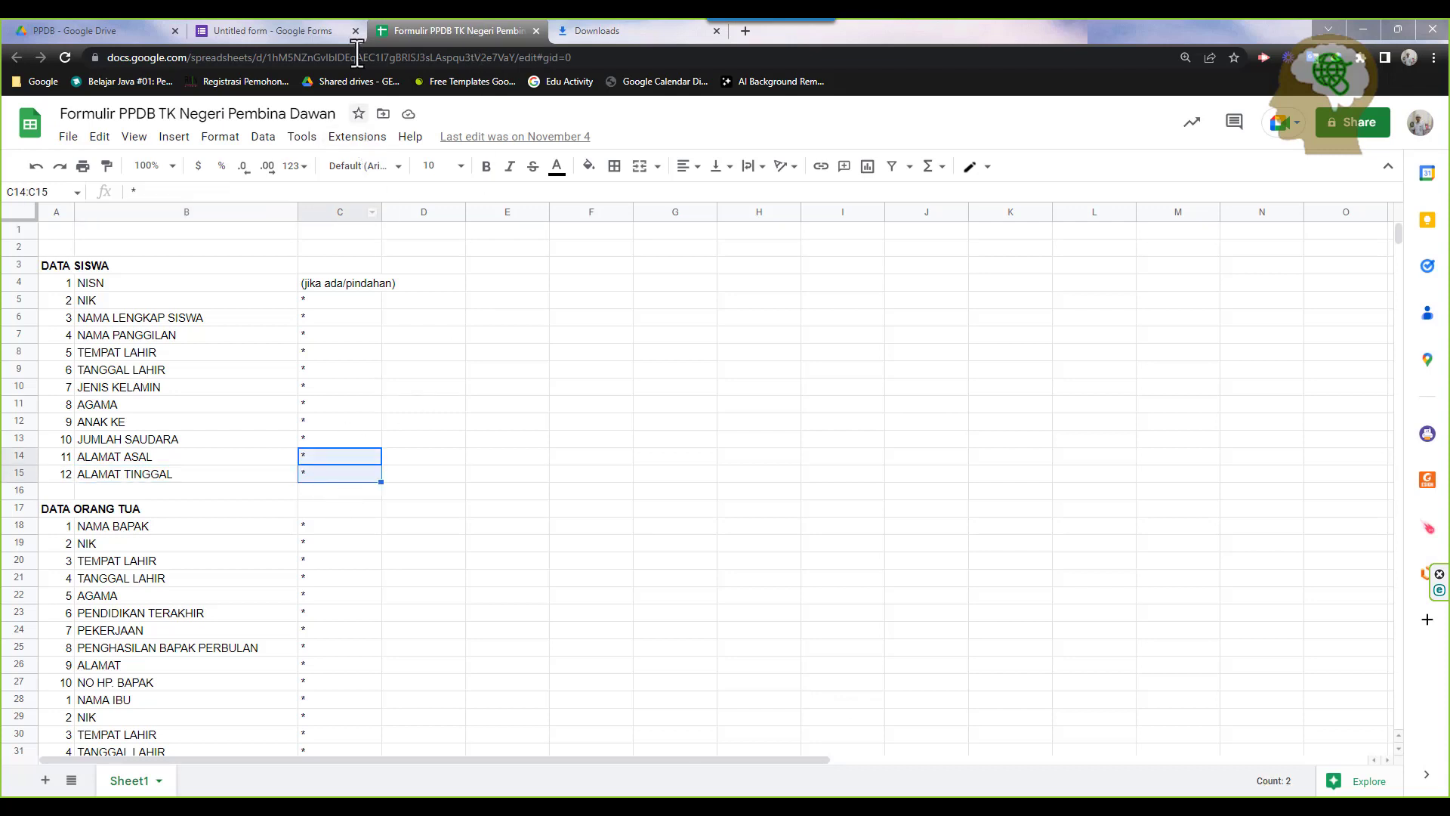
click(327, 33)
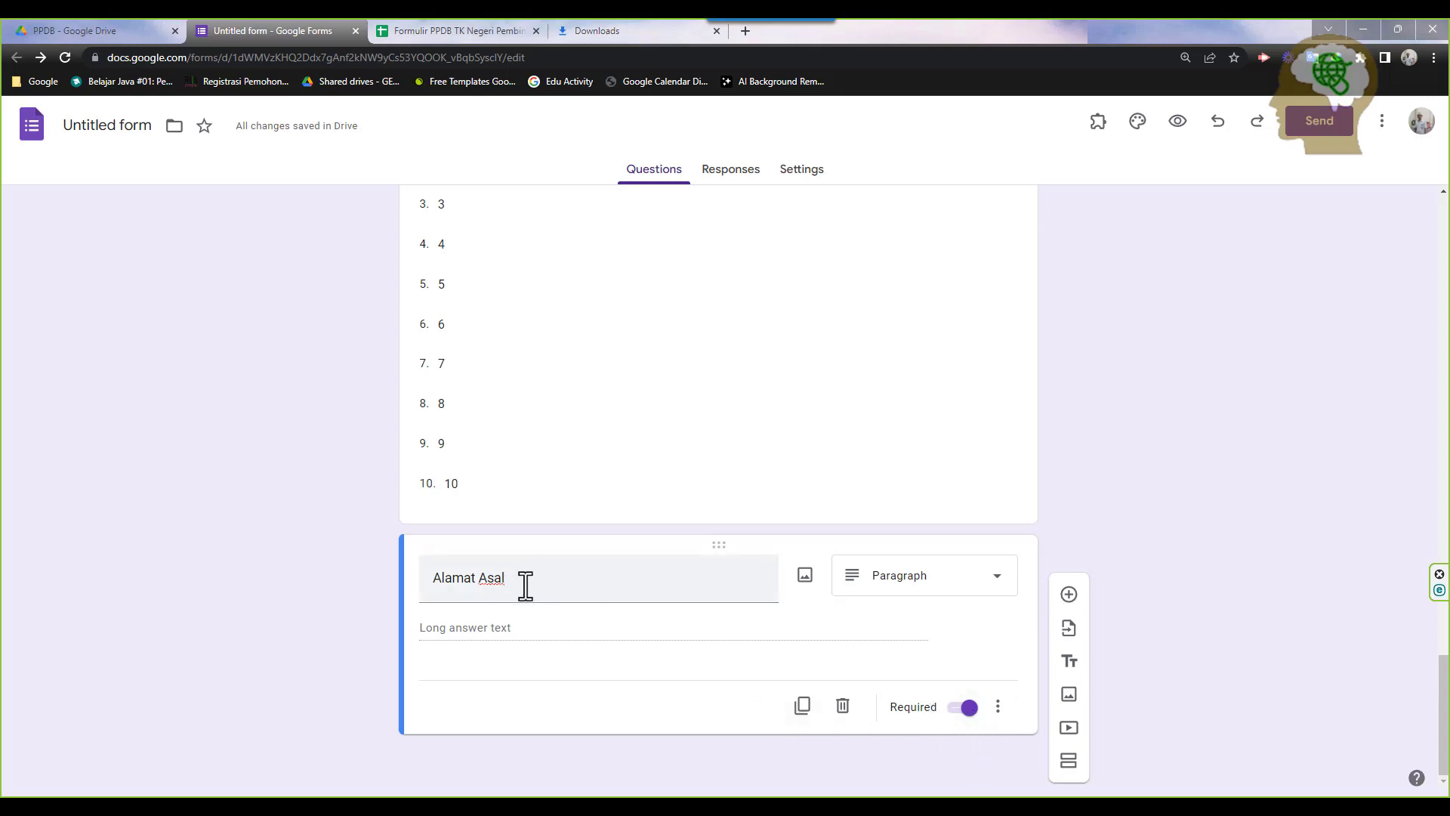
click(391, 30)
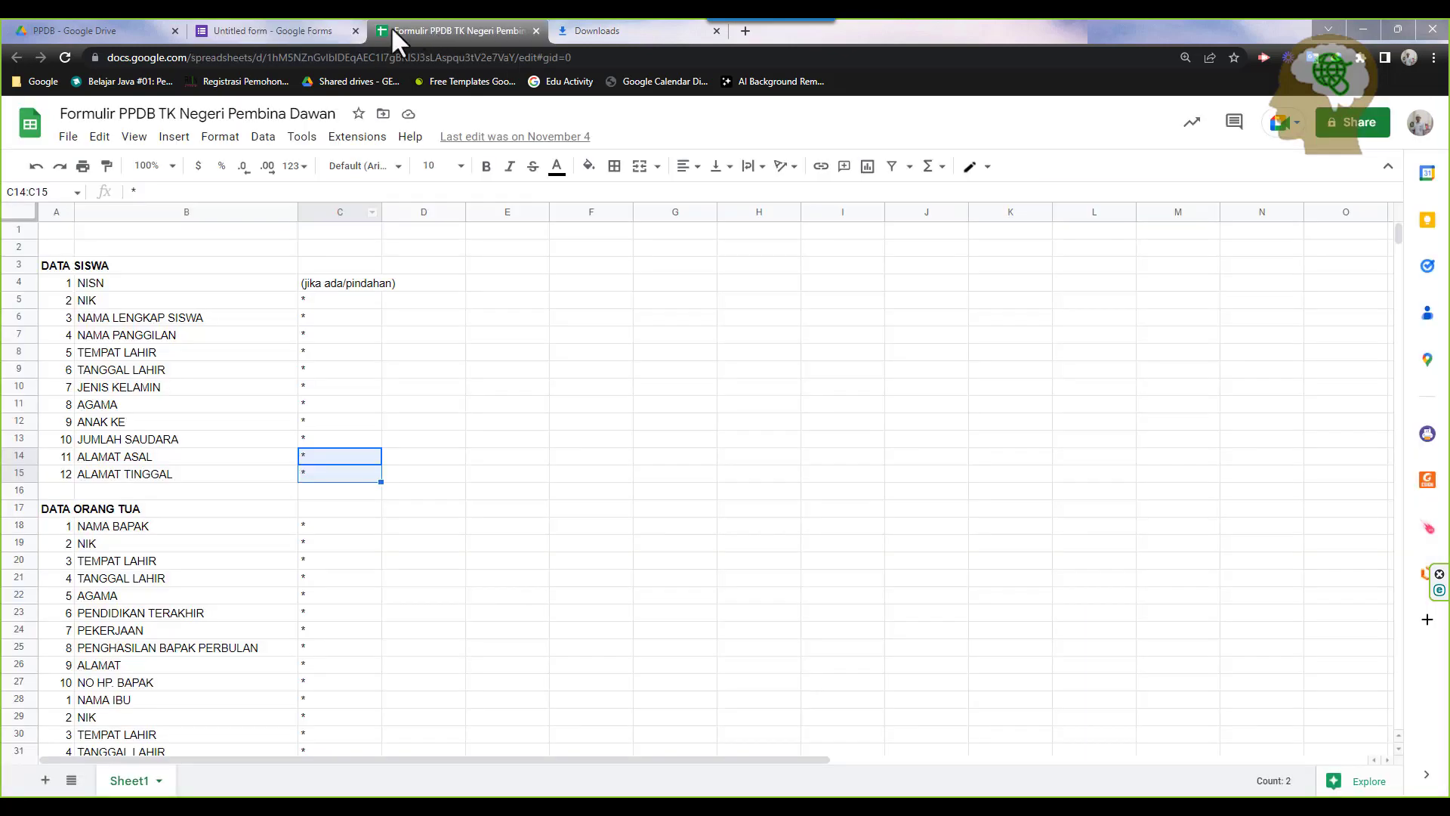
click(310, 29)
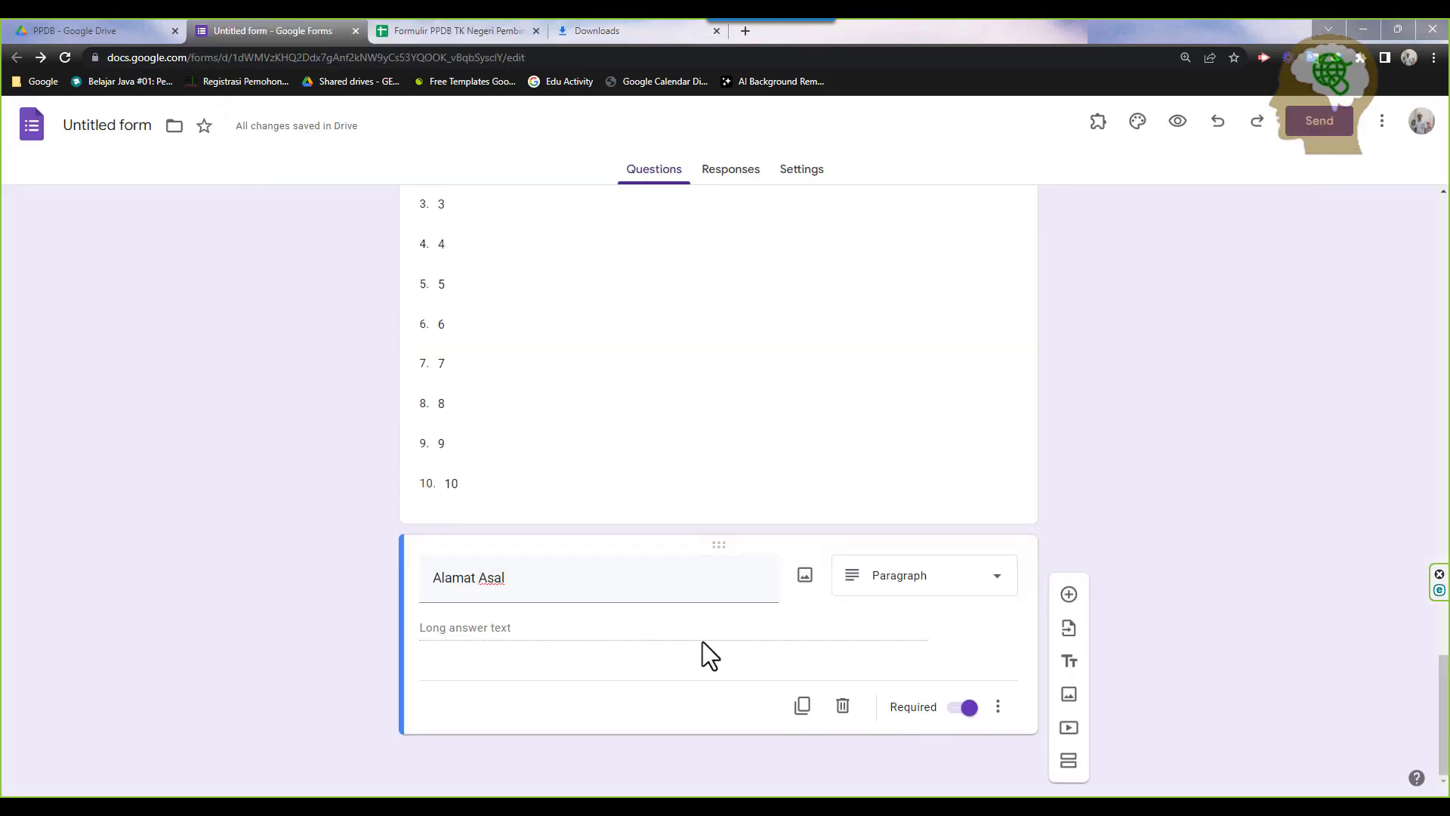
click(802, 708)
double_click(490, 551)
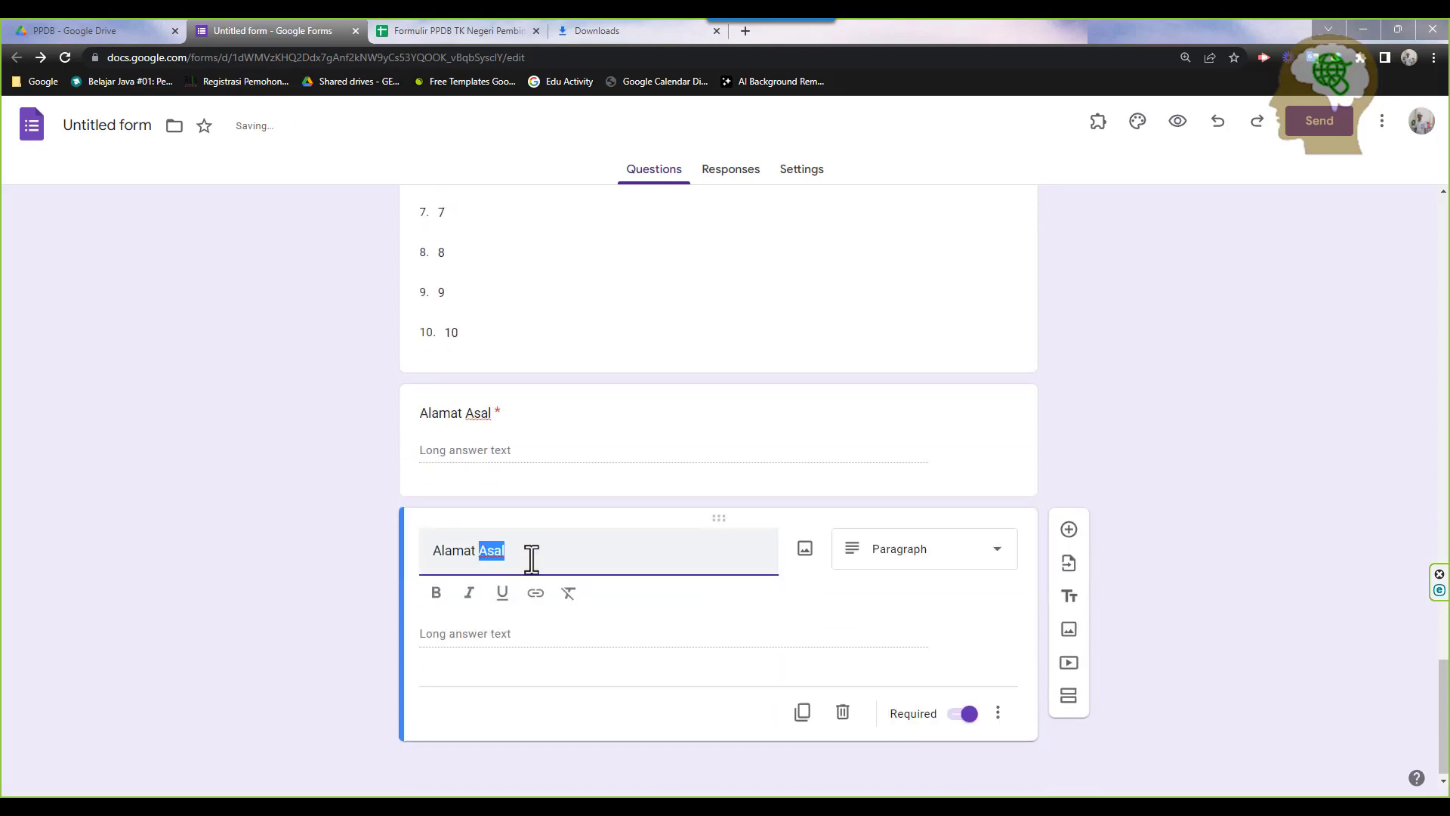
text(Ti)
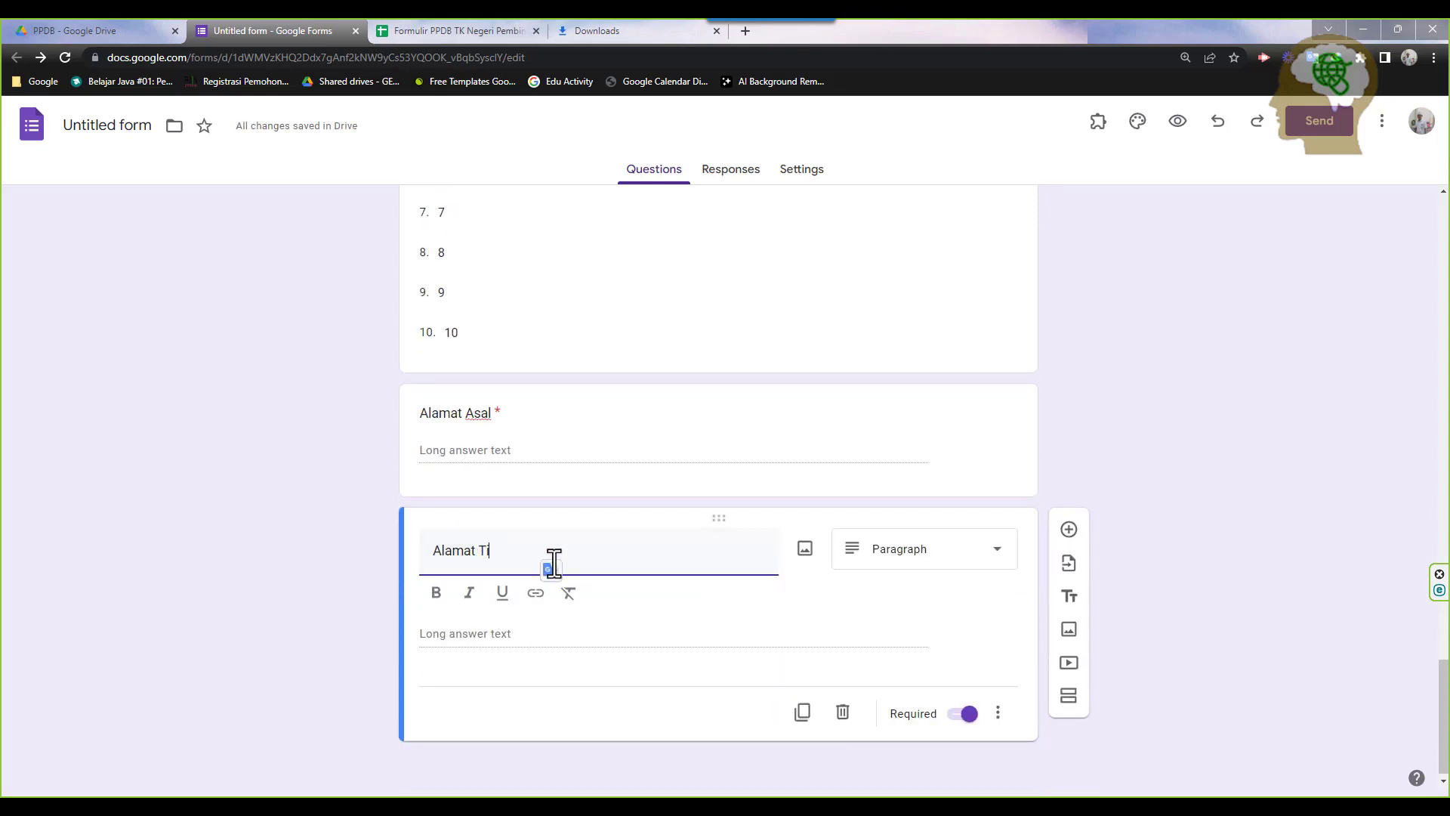
text(nggal)
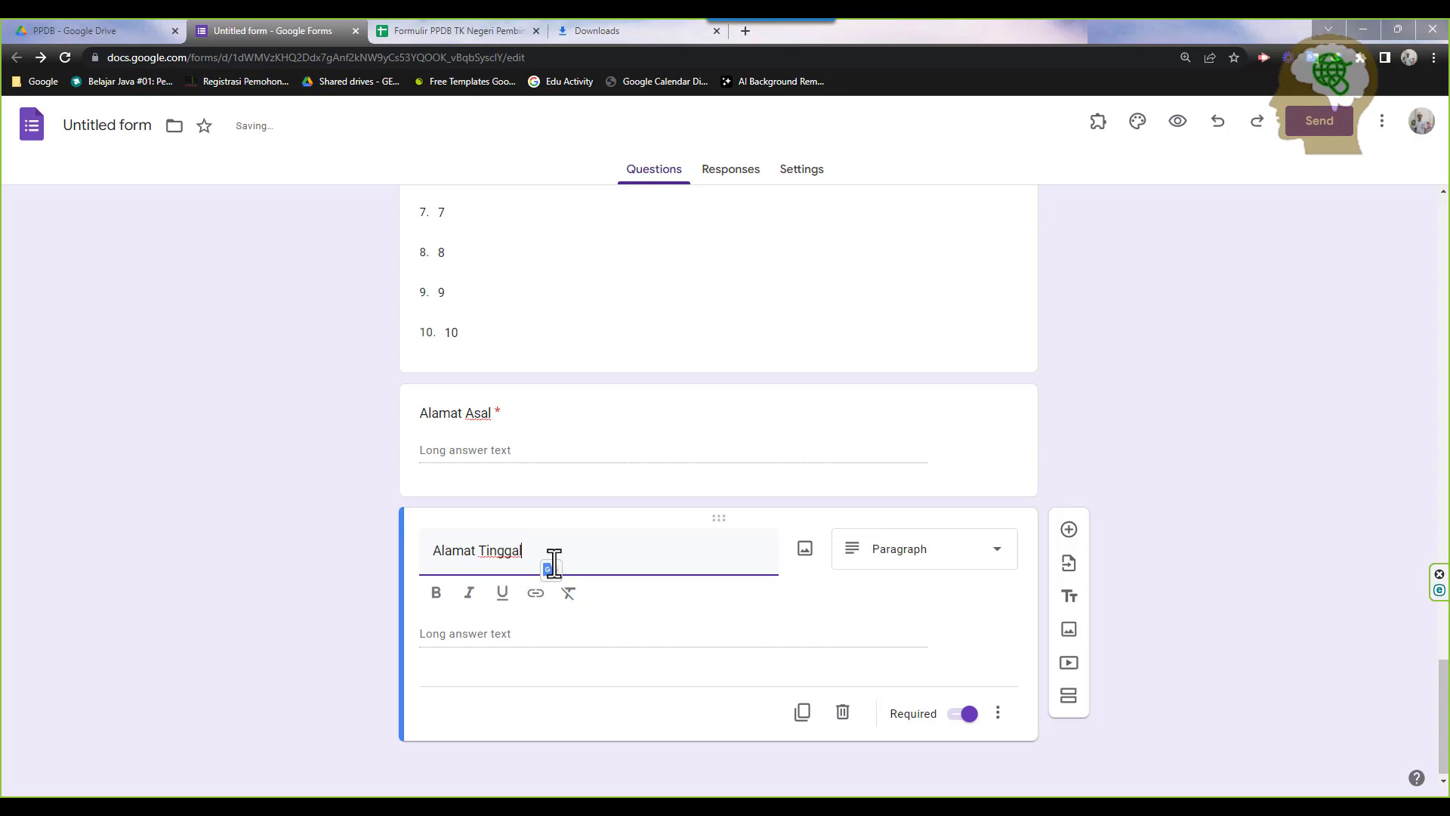
scroll(711, 526, up, 4)
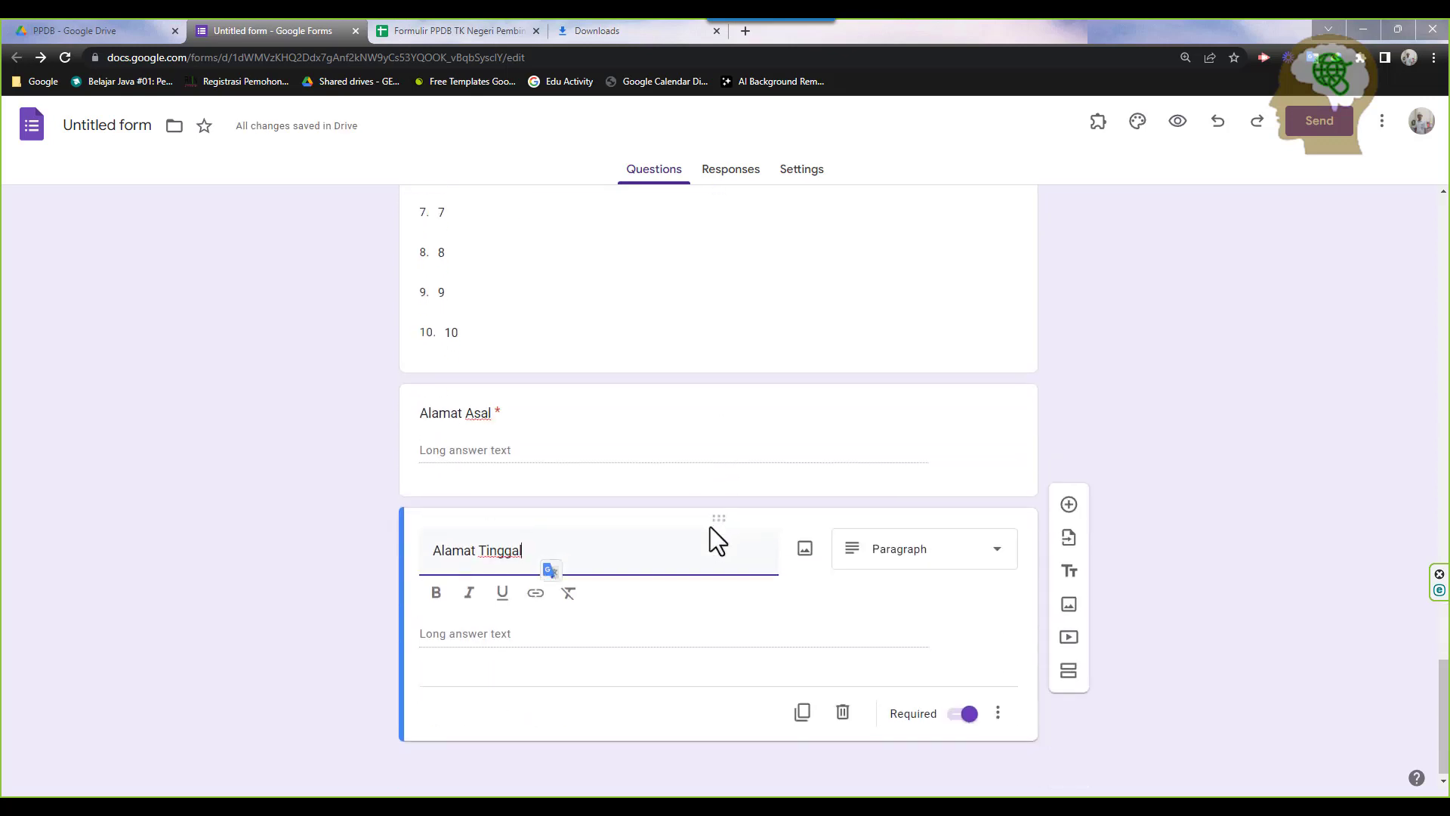
Review the DATA ORANG TUA field list in the spreadsheet and add a new section after the Alamat Tinggal question
click(441, 30)
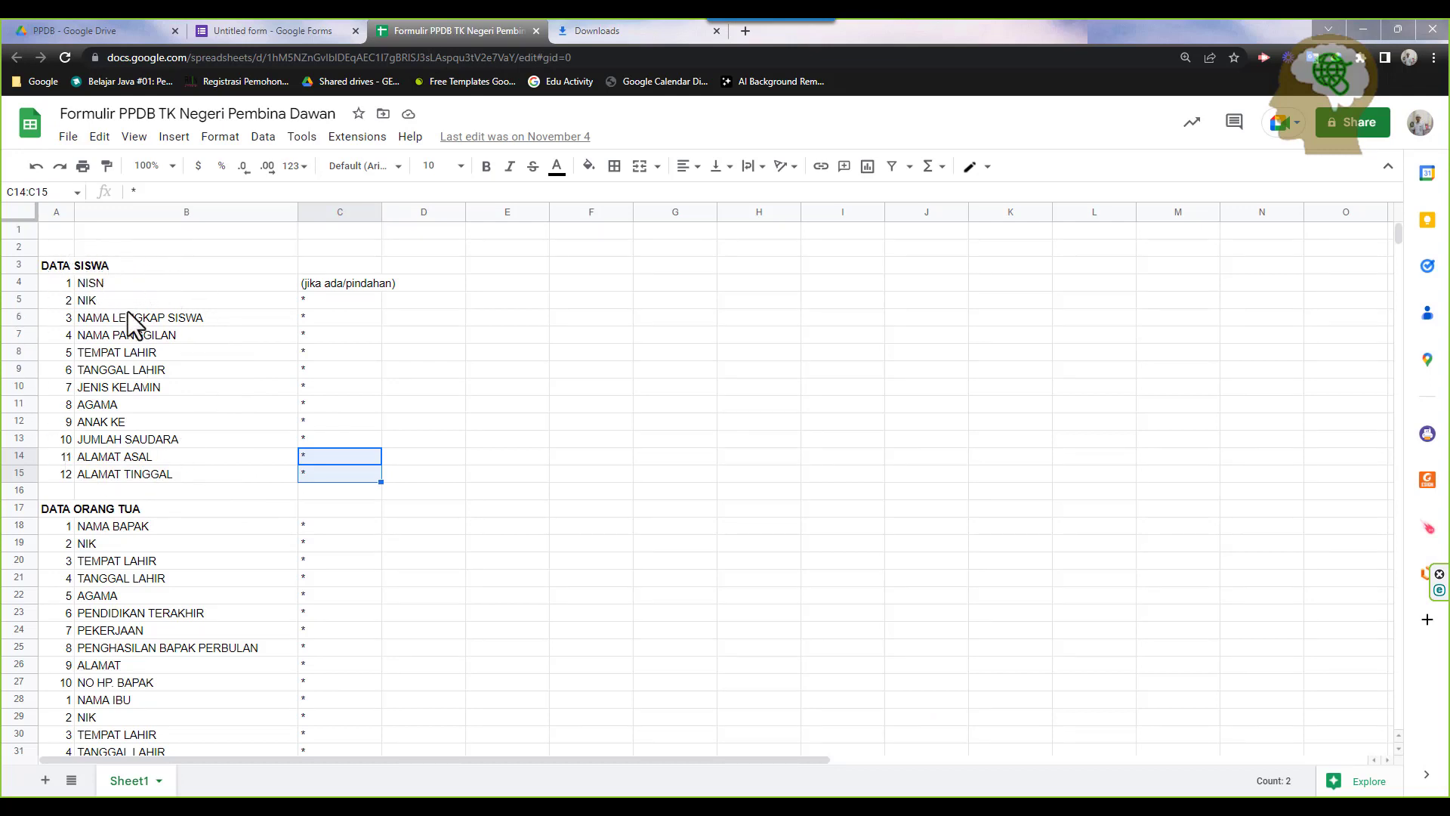
scroll(165, 366, down, 1)
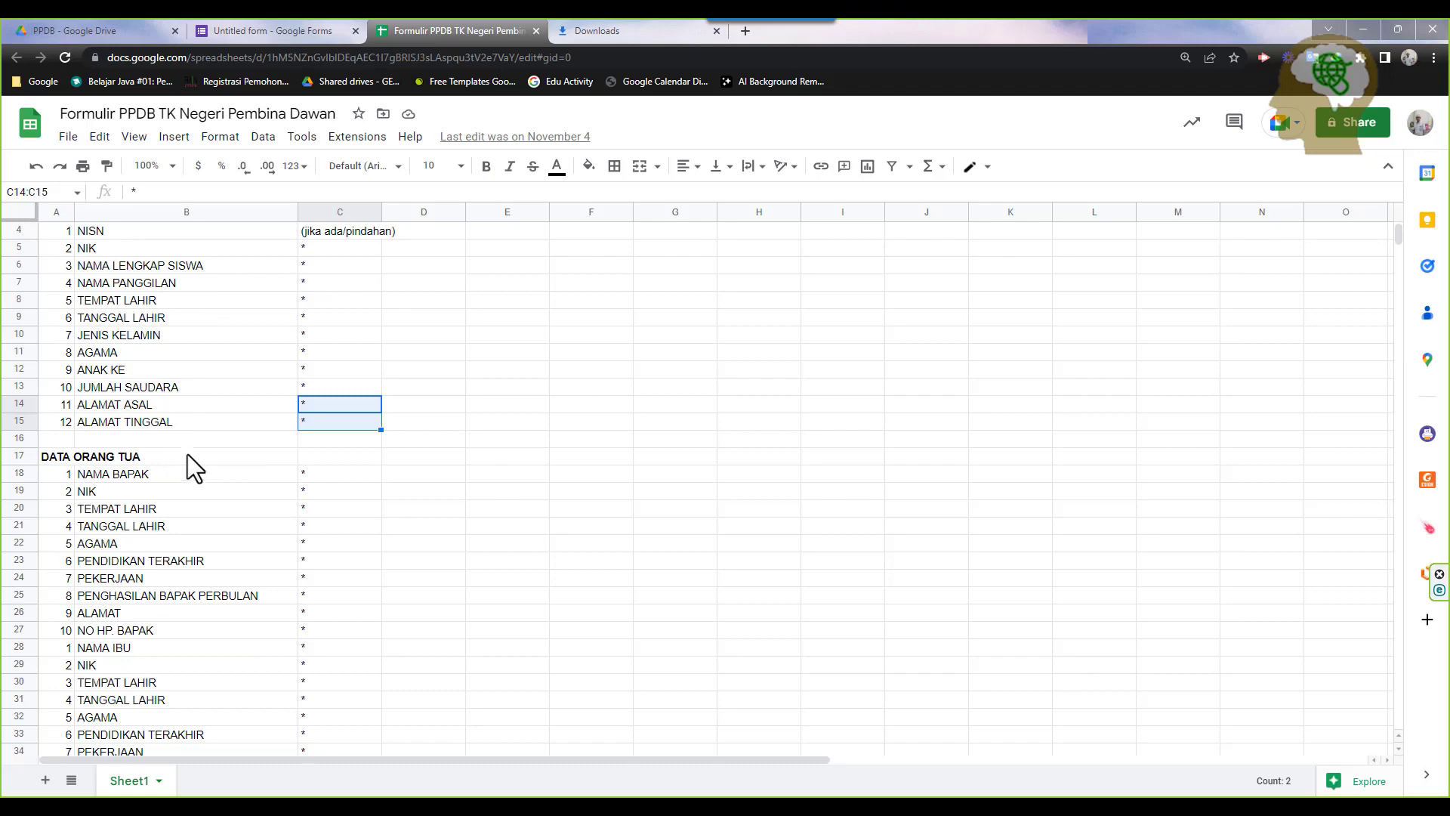
scroll(179, 446, down, 3)
scroll(178, 412, up, 1)
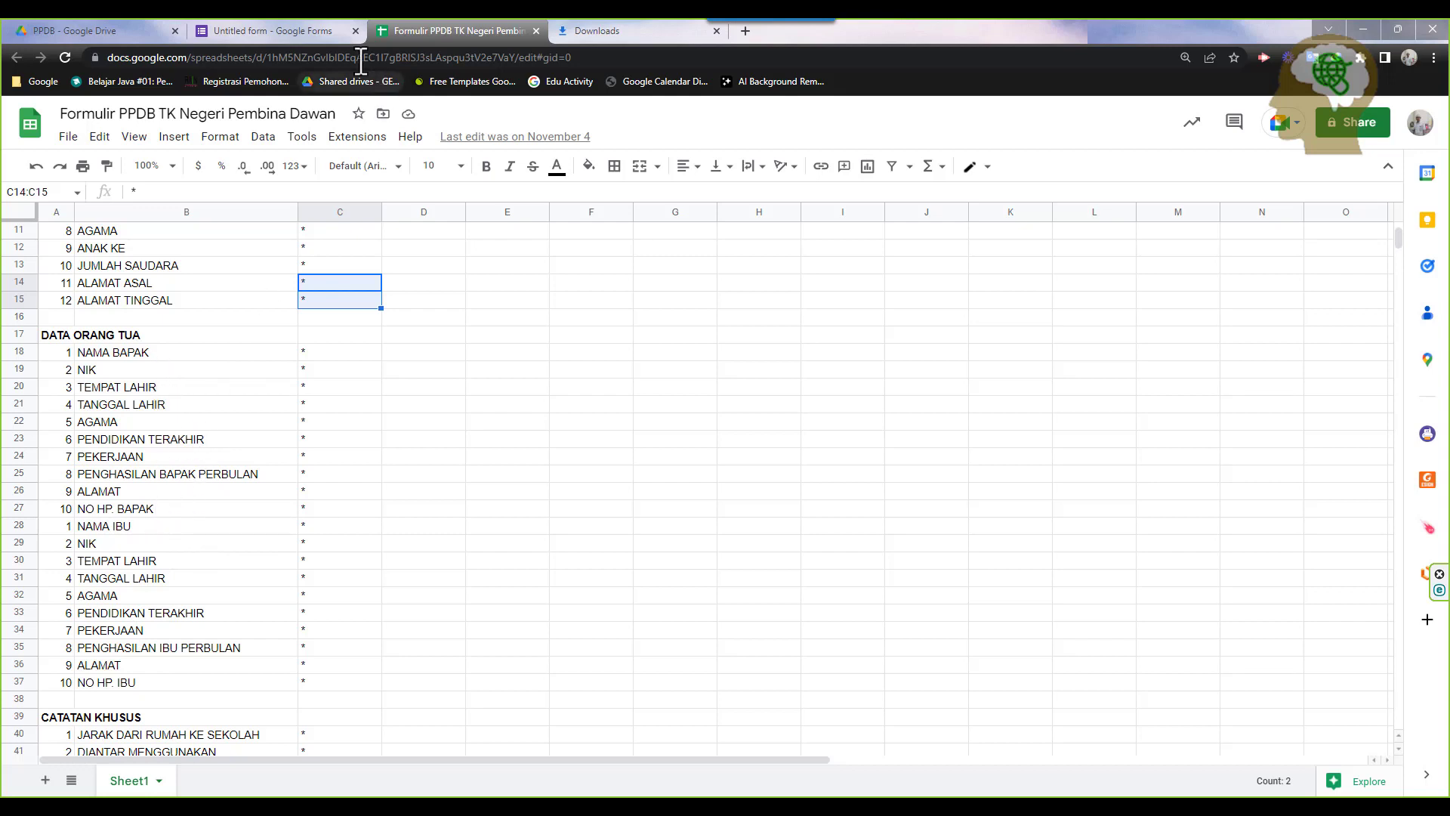
click(301, 29)
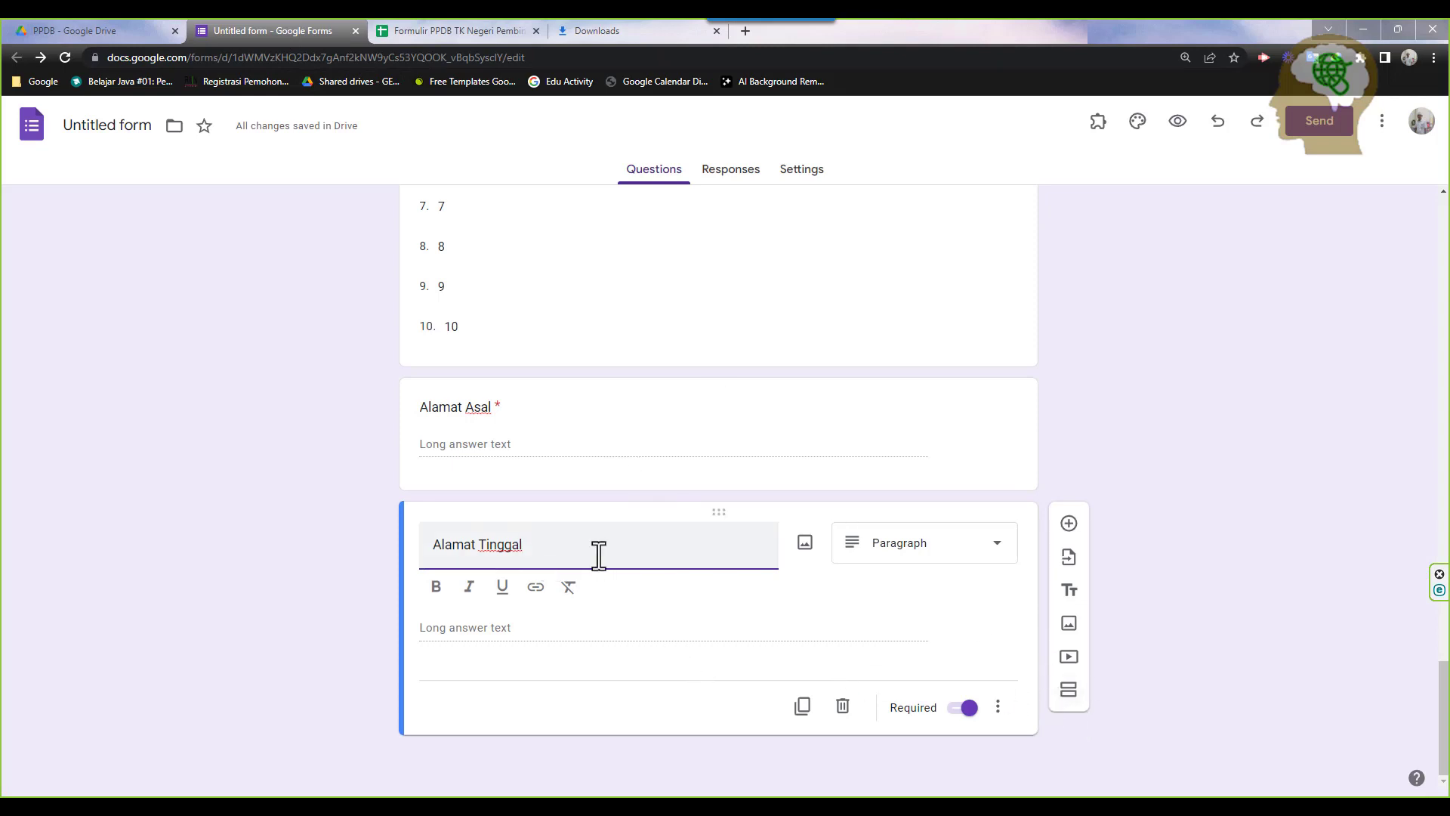
click(1077, 704)
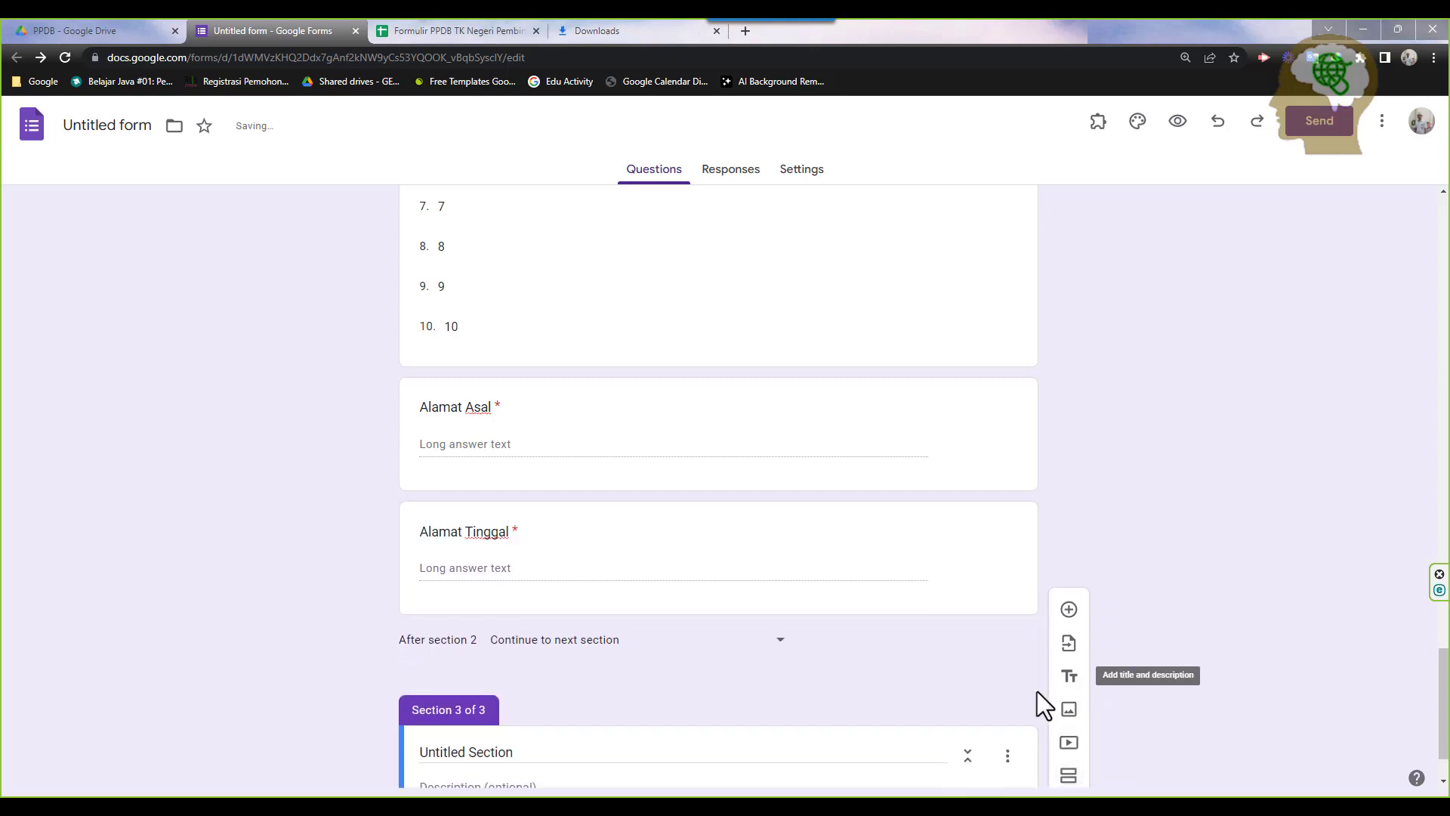
Title the new section "DATA ORANG TUA (BAPAK)", copying the heading from cell A17 of the spreadsheet and adding the bracketed word
click(537, 670)
drag(548, 673, 357, 657)
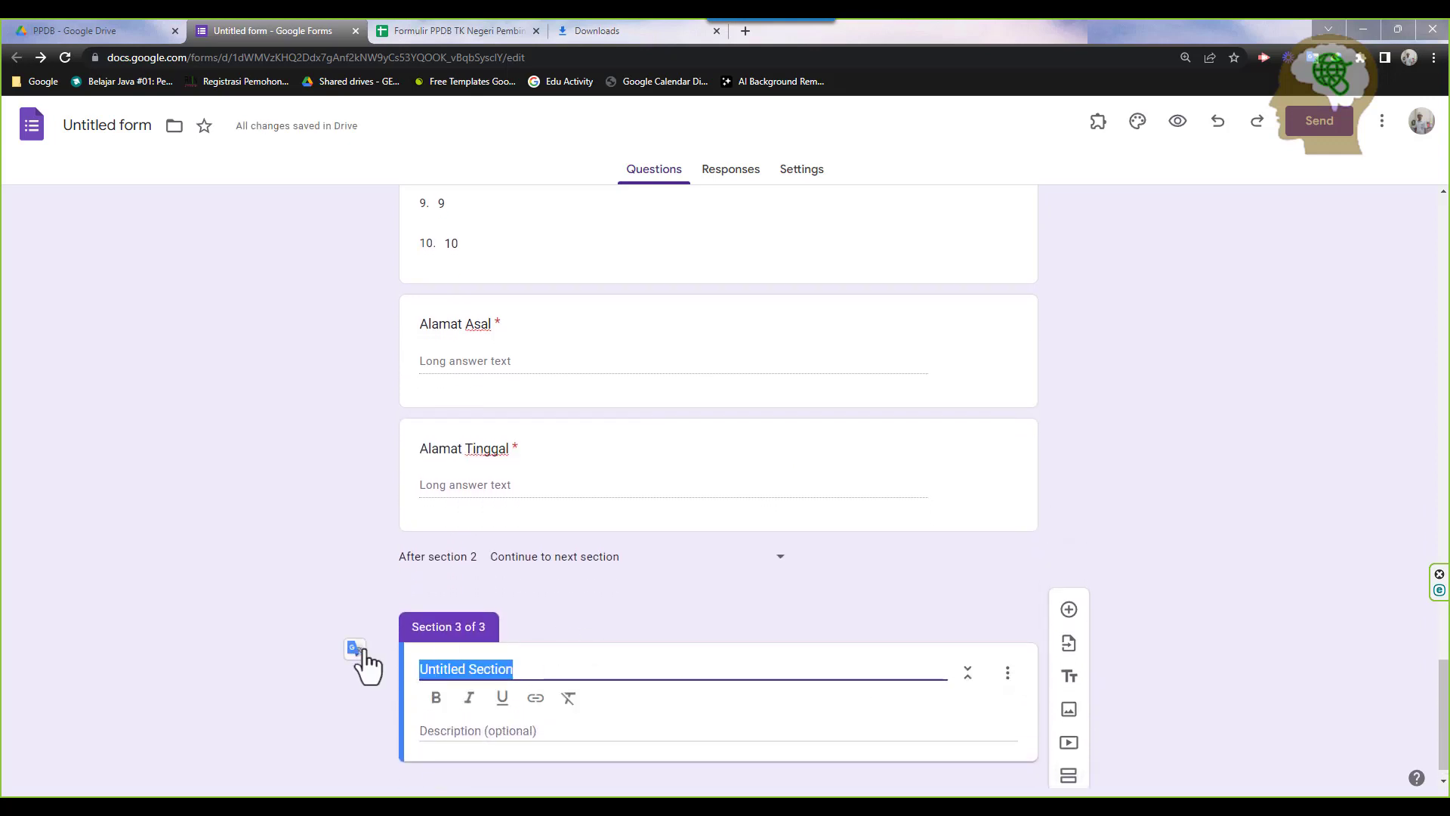
click(533, 23)
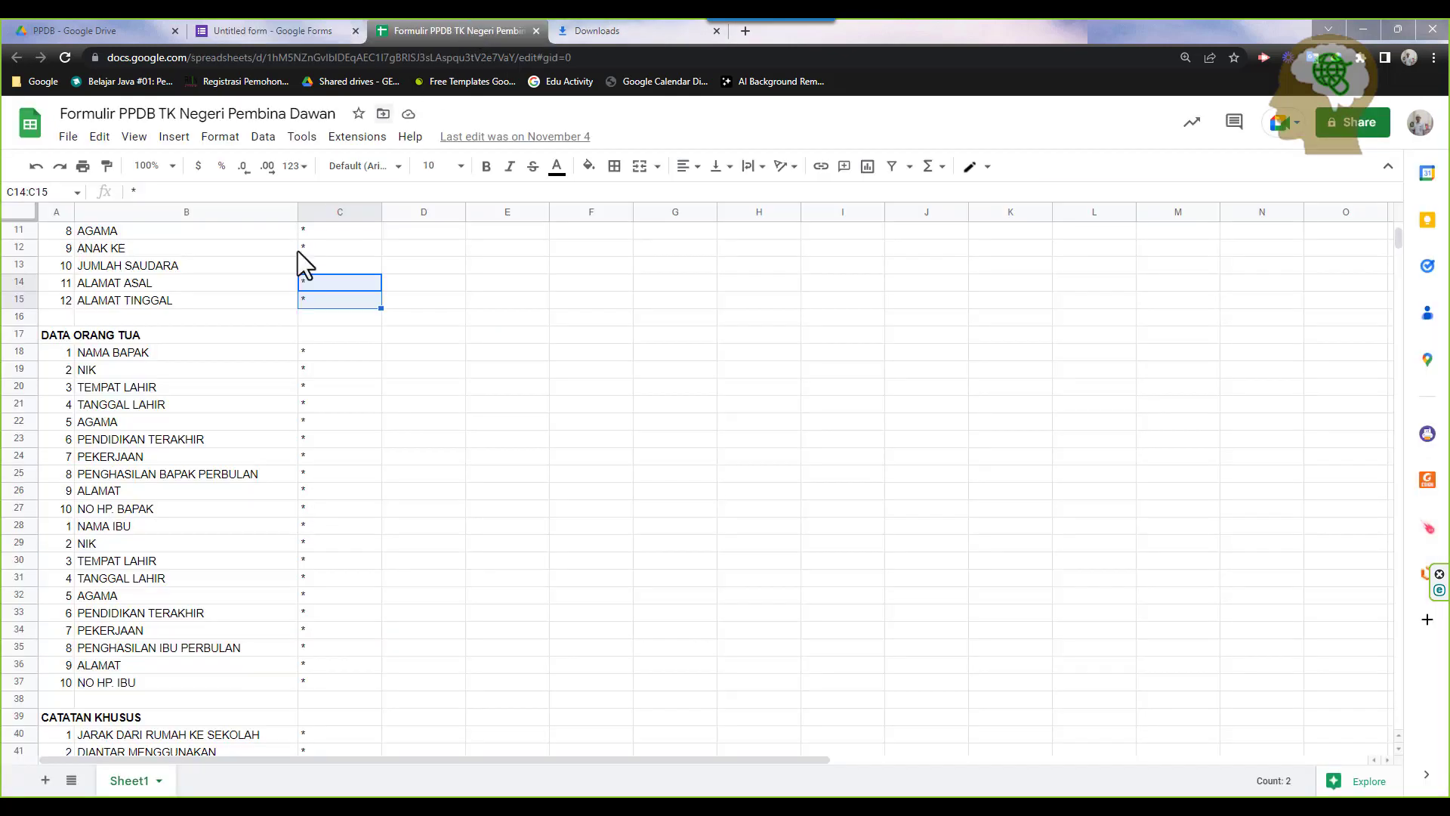
click(133, 334)
click(58, 335)
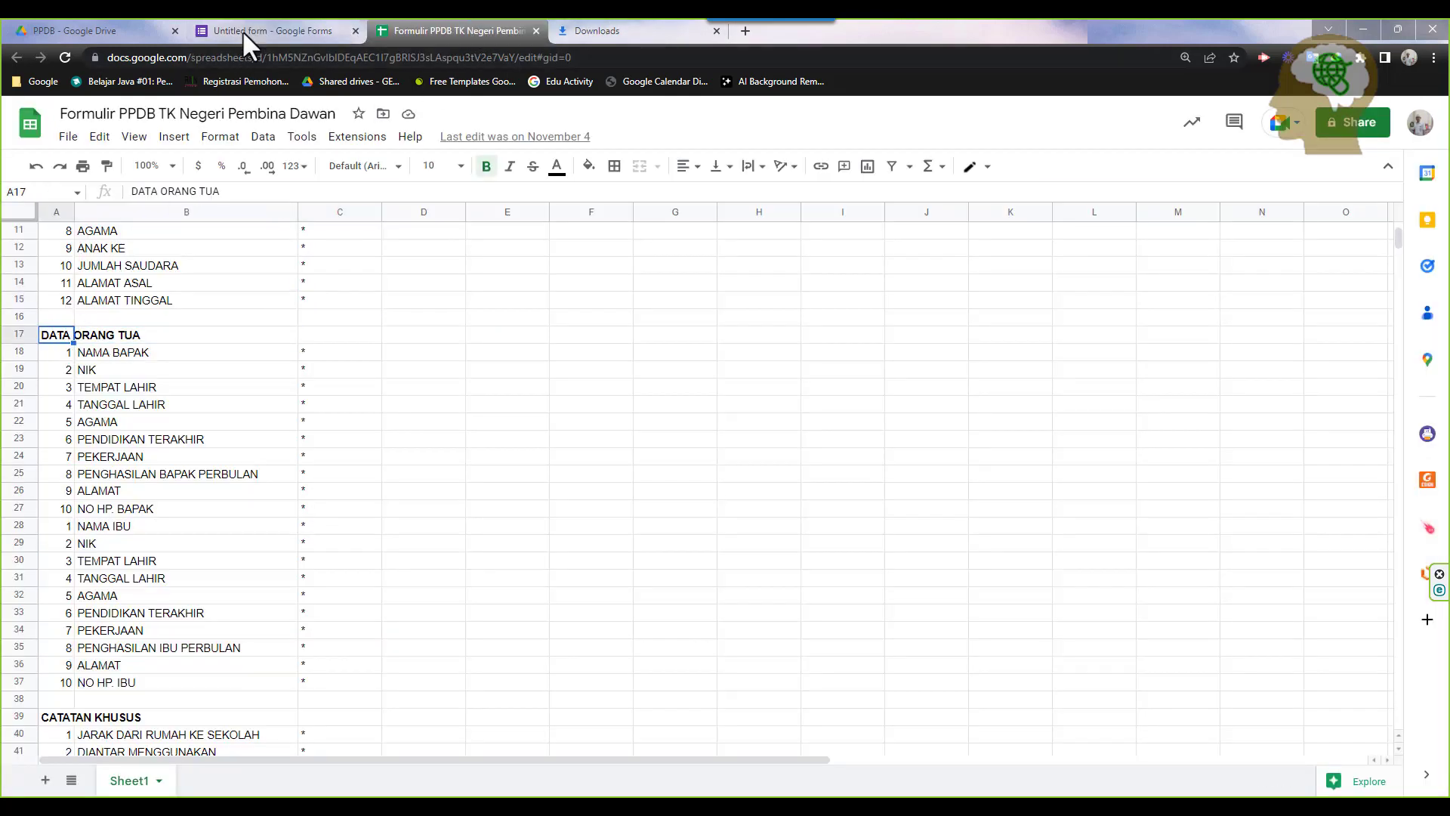
right_click(56, 335)
click(97, 350)
click(367, 22)
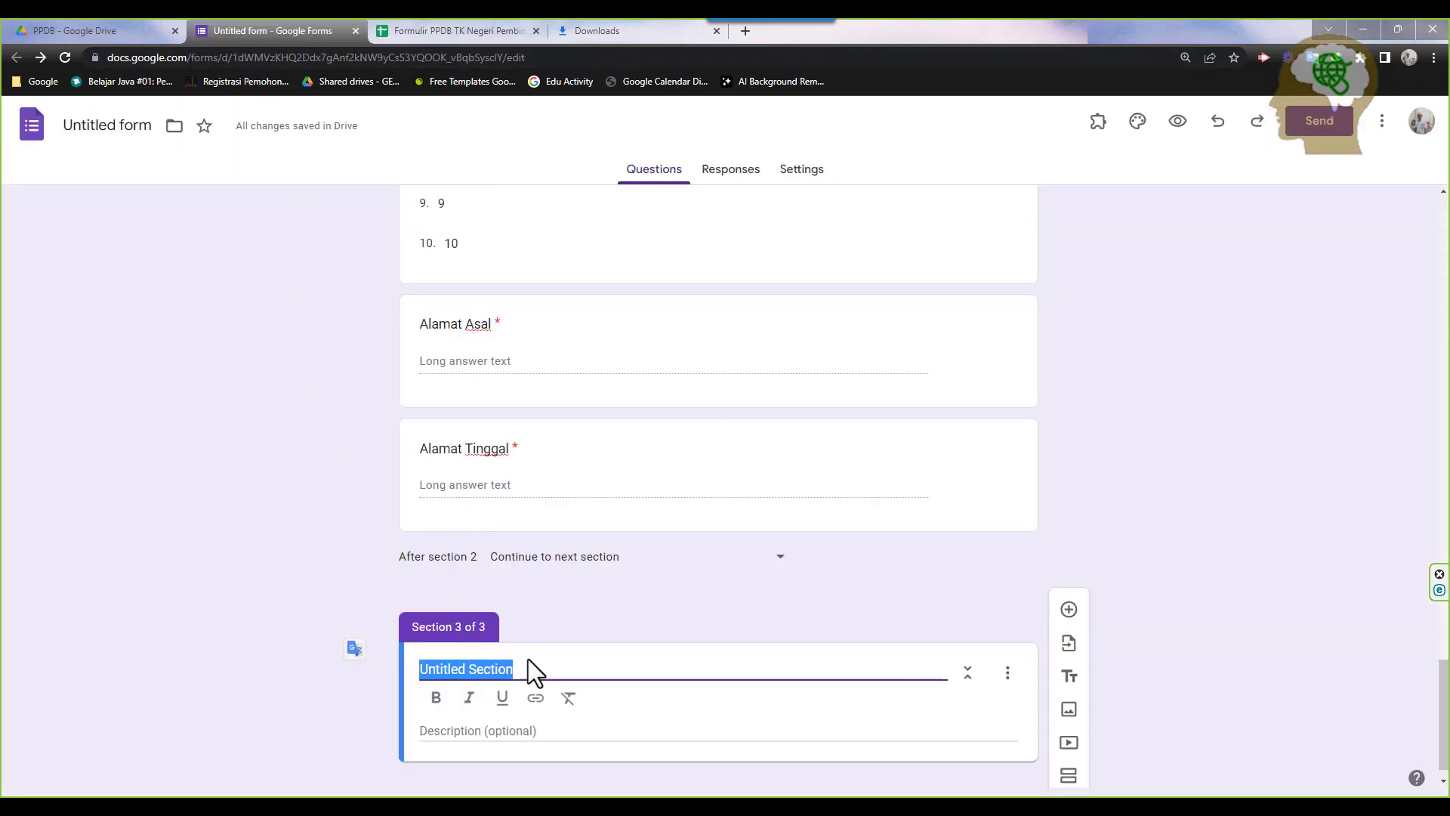
key(ctrl+v)
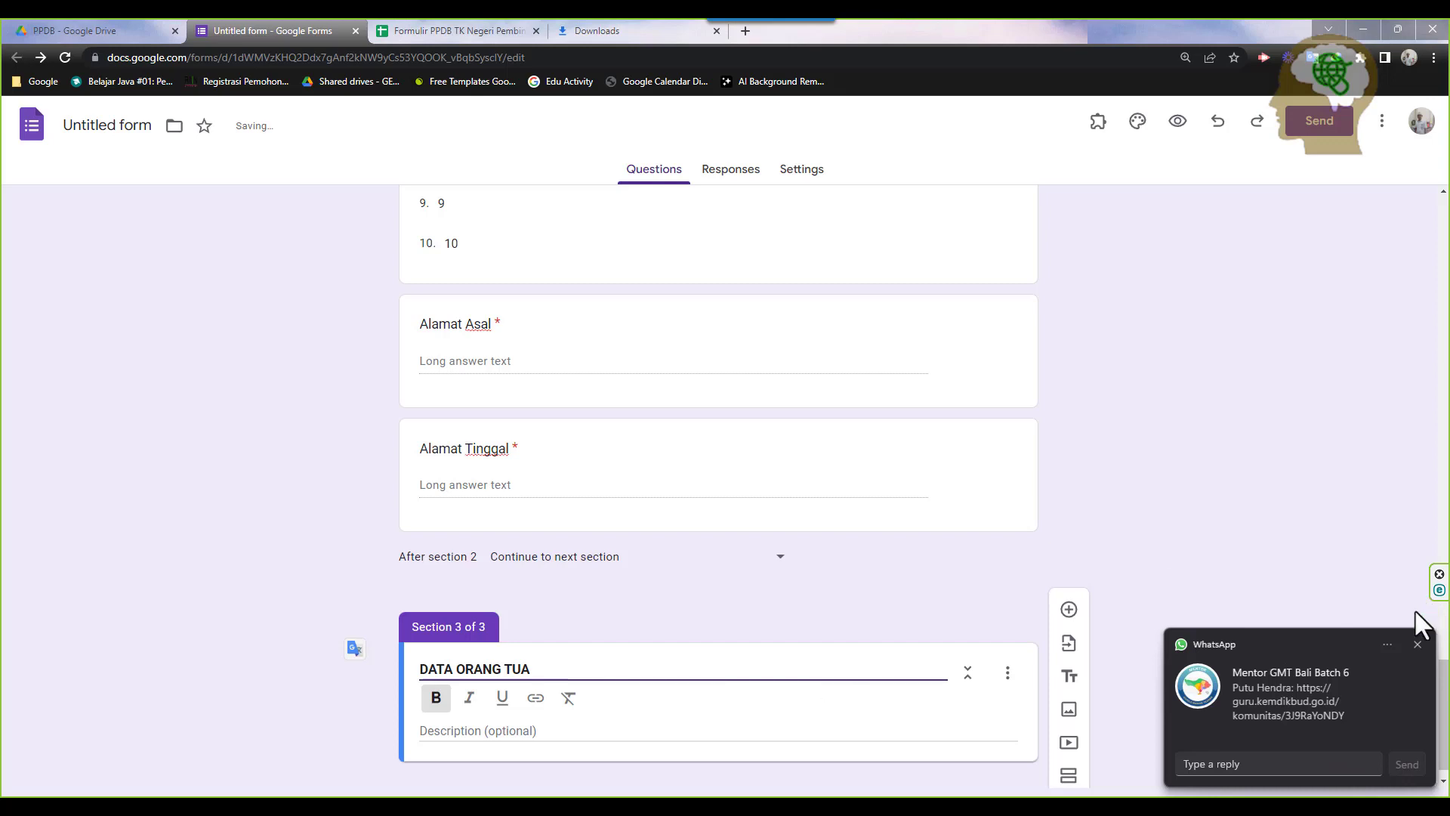
click(1419, 646)
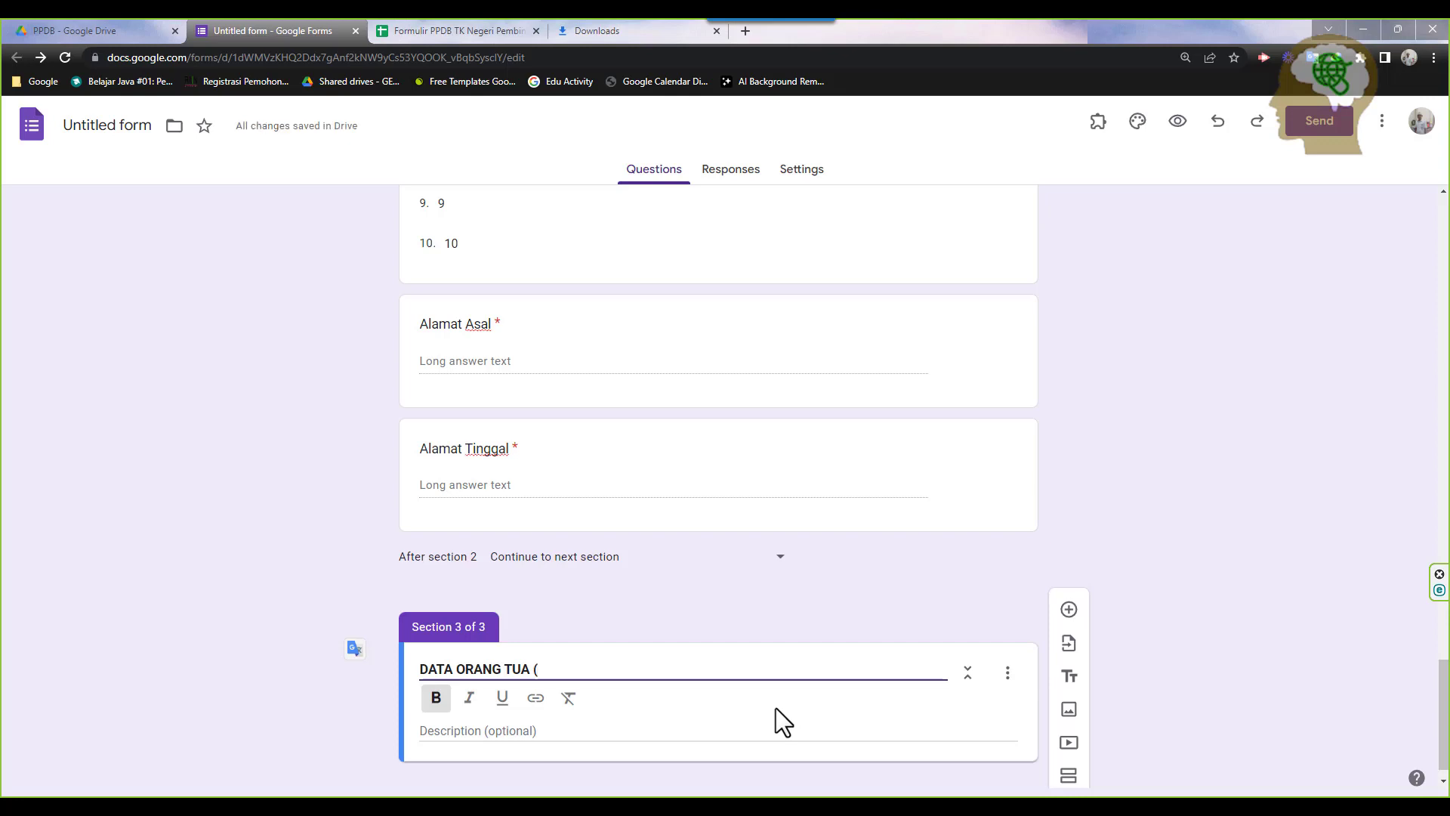
text(BAPAK))
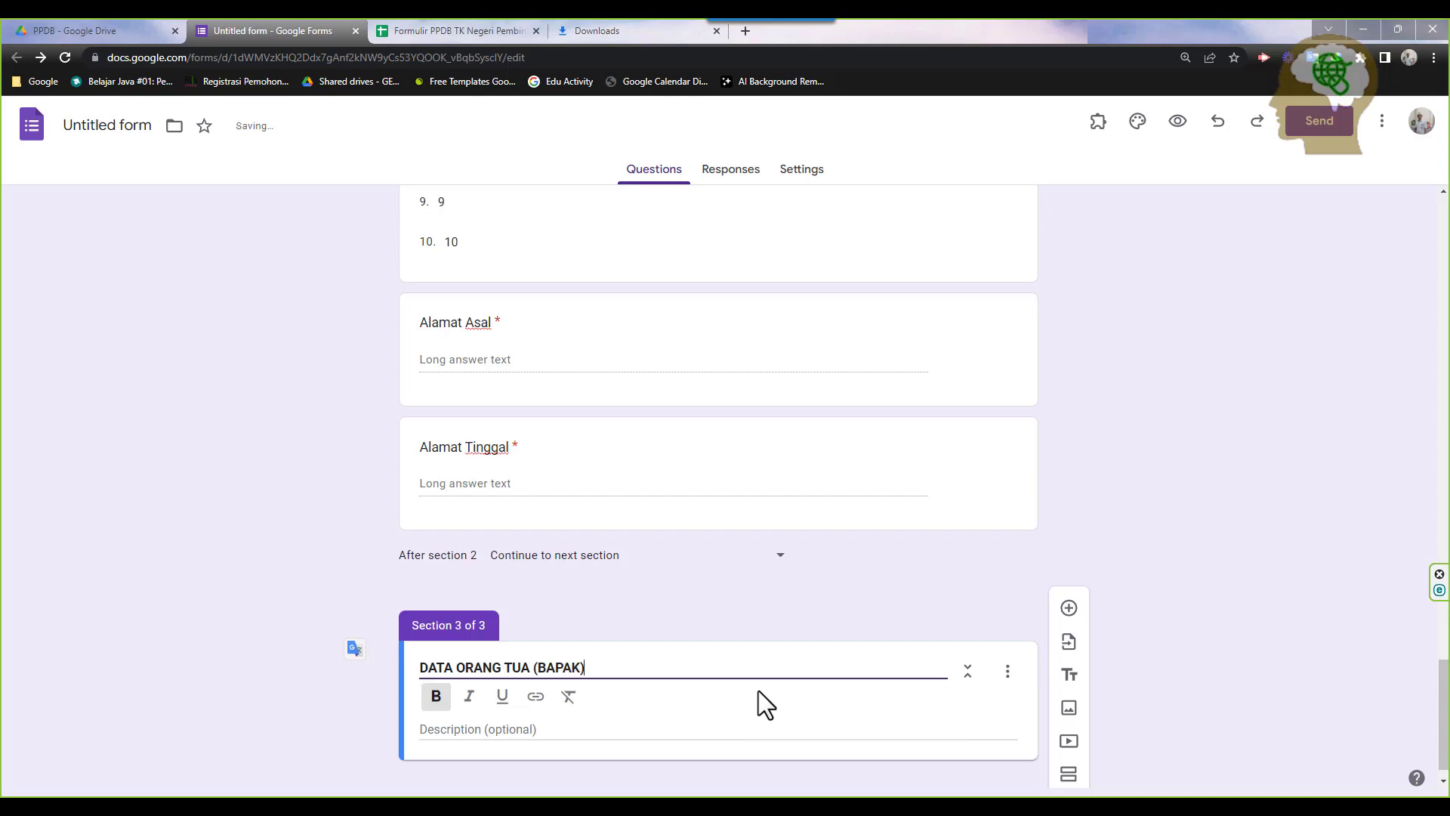
Add a question to the father's section and title it "Nama Bapak", matching the first parent field in the spreadsheet
scroll(718, 704, down, 1)
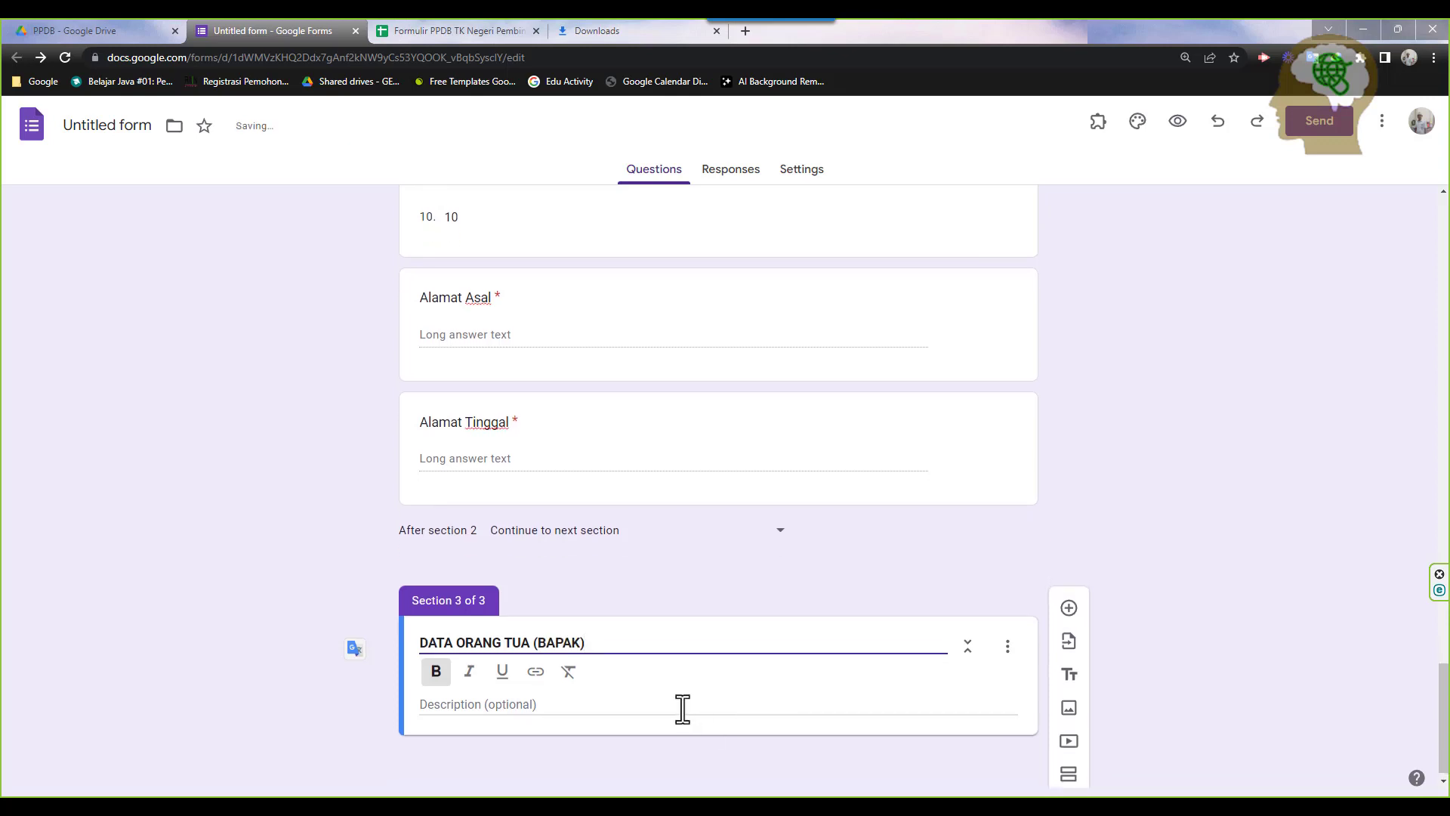
click(1070, 609)
click(434, 23)
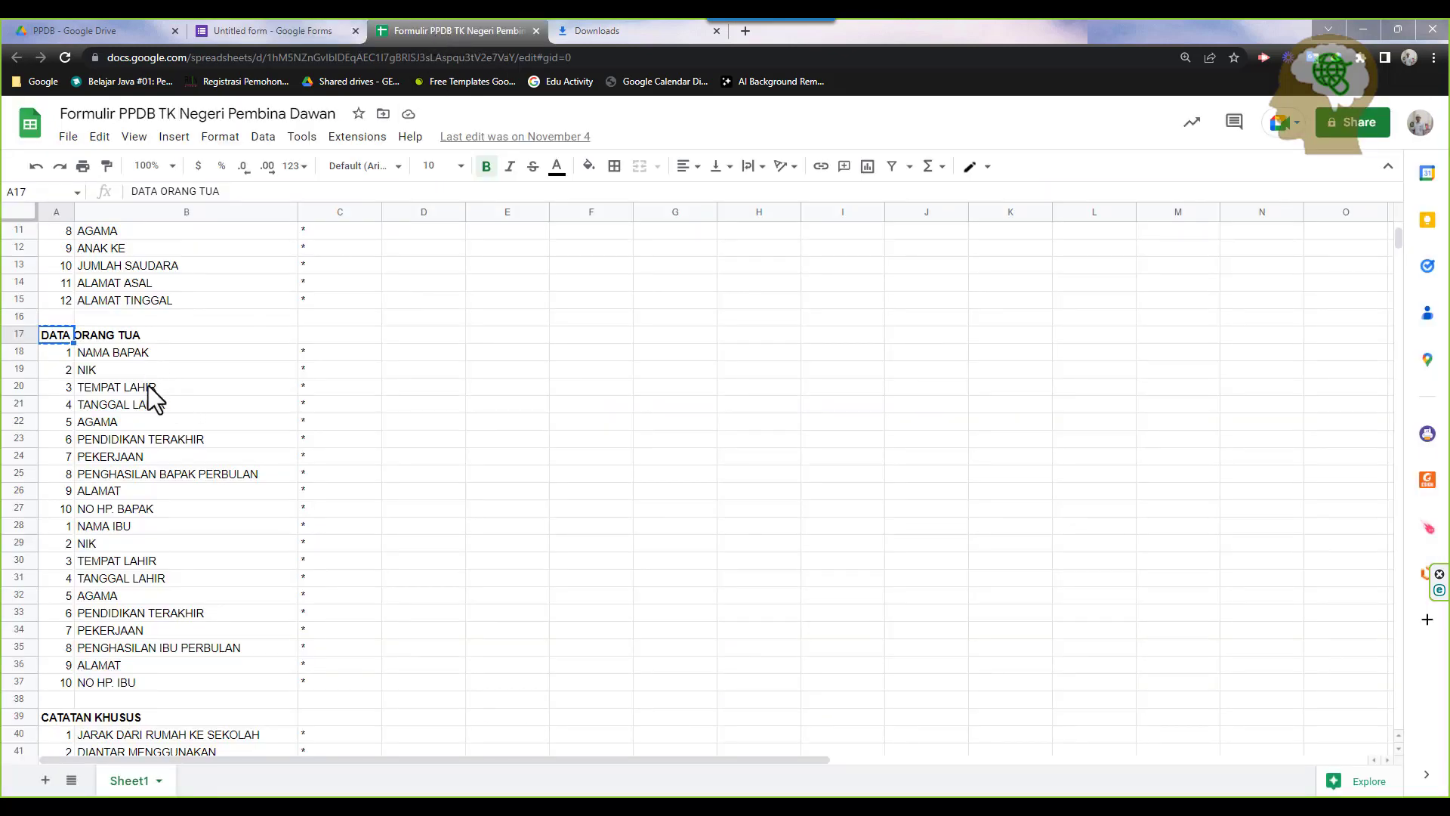
click(293, 26)
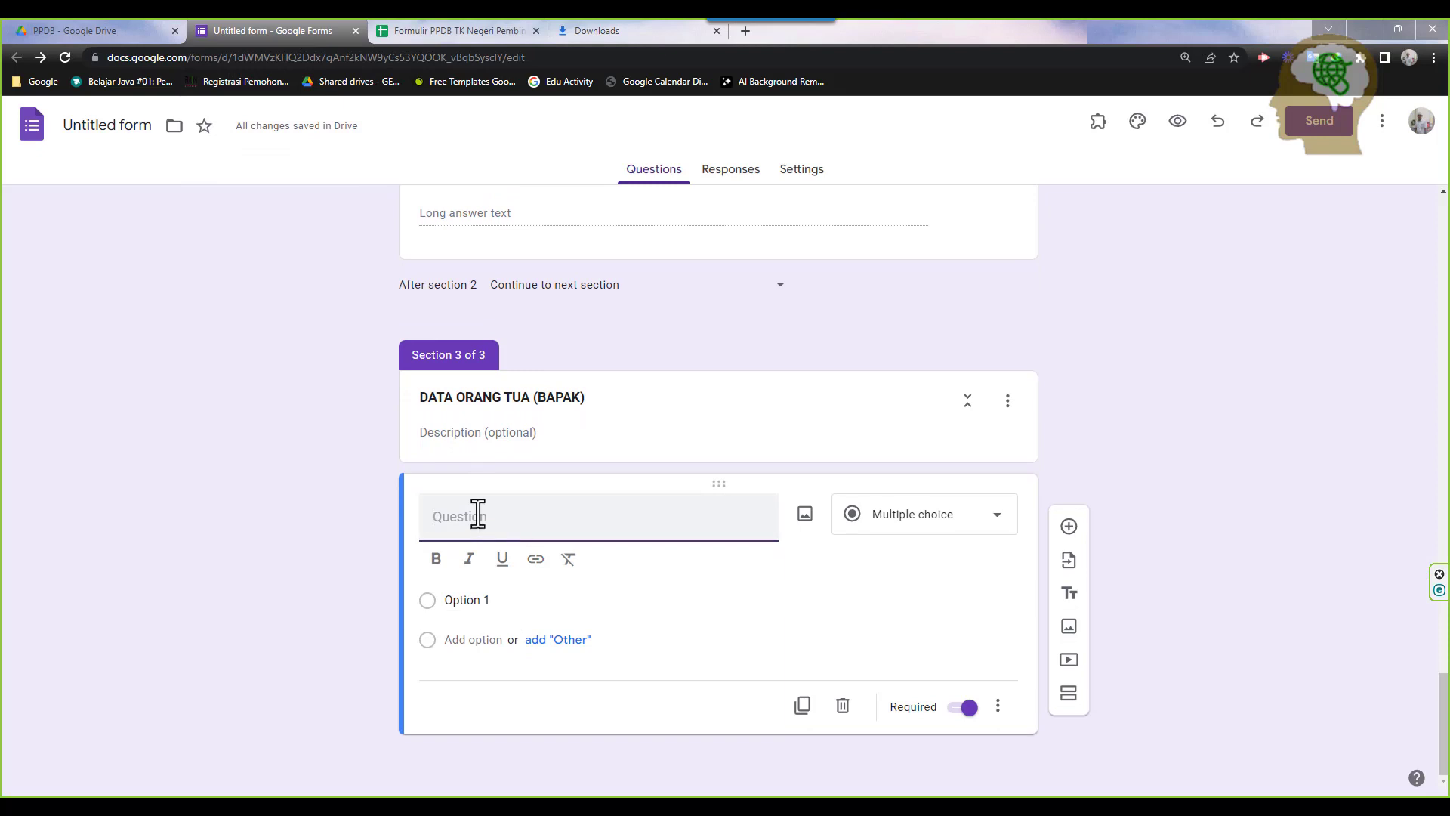
text(Nama Bapak)
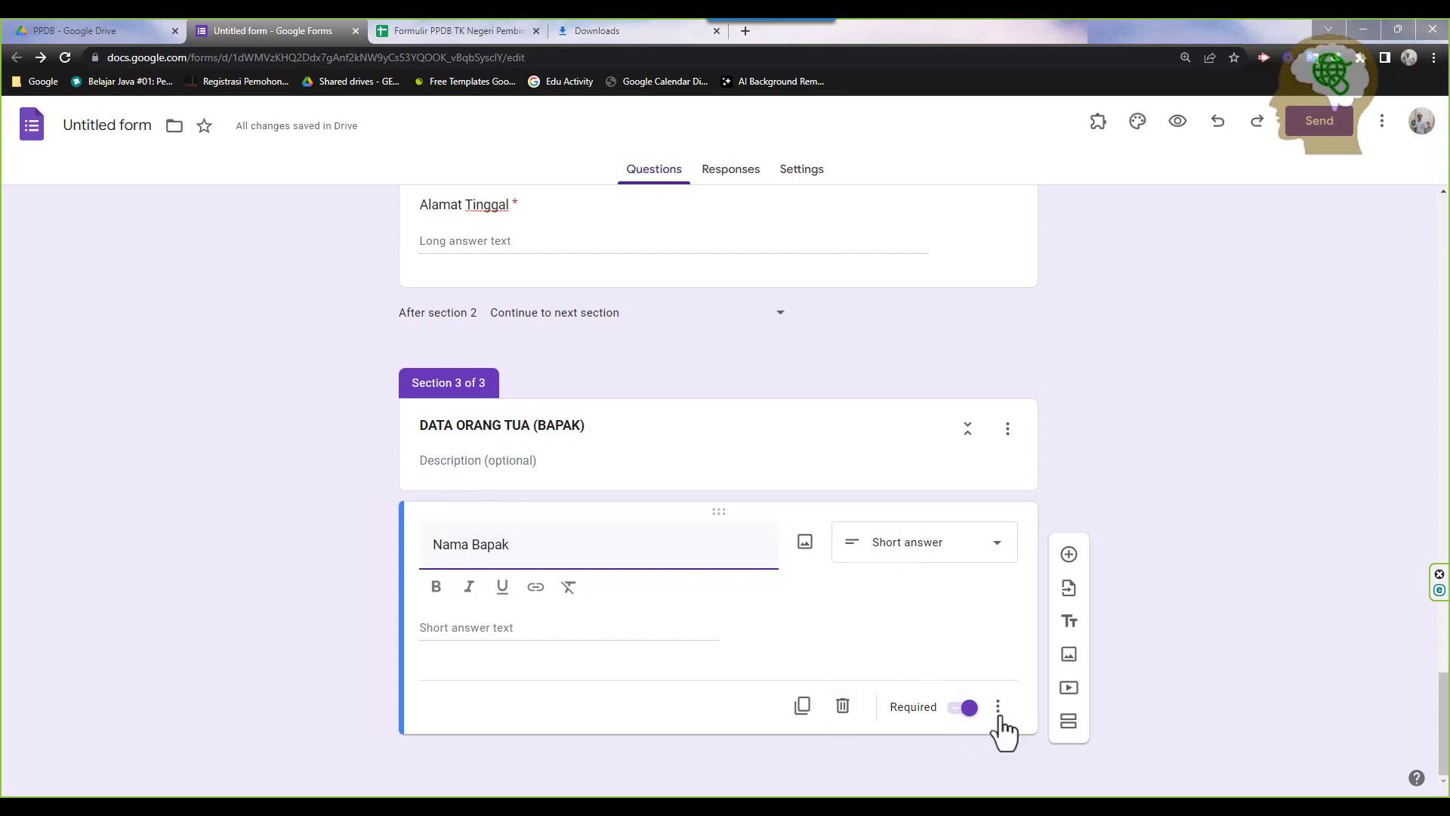
Check the field after NAMA BAPAK in the spreadsheet and add a question titled "NIK" to the form
click(429, 21)
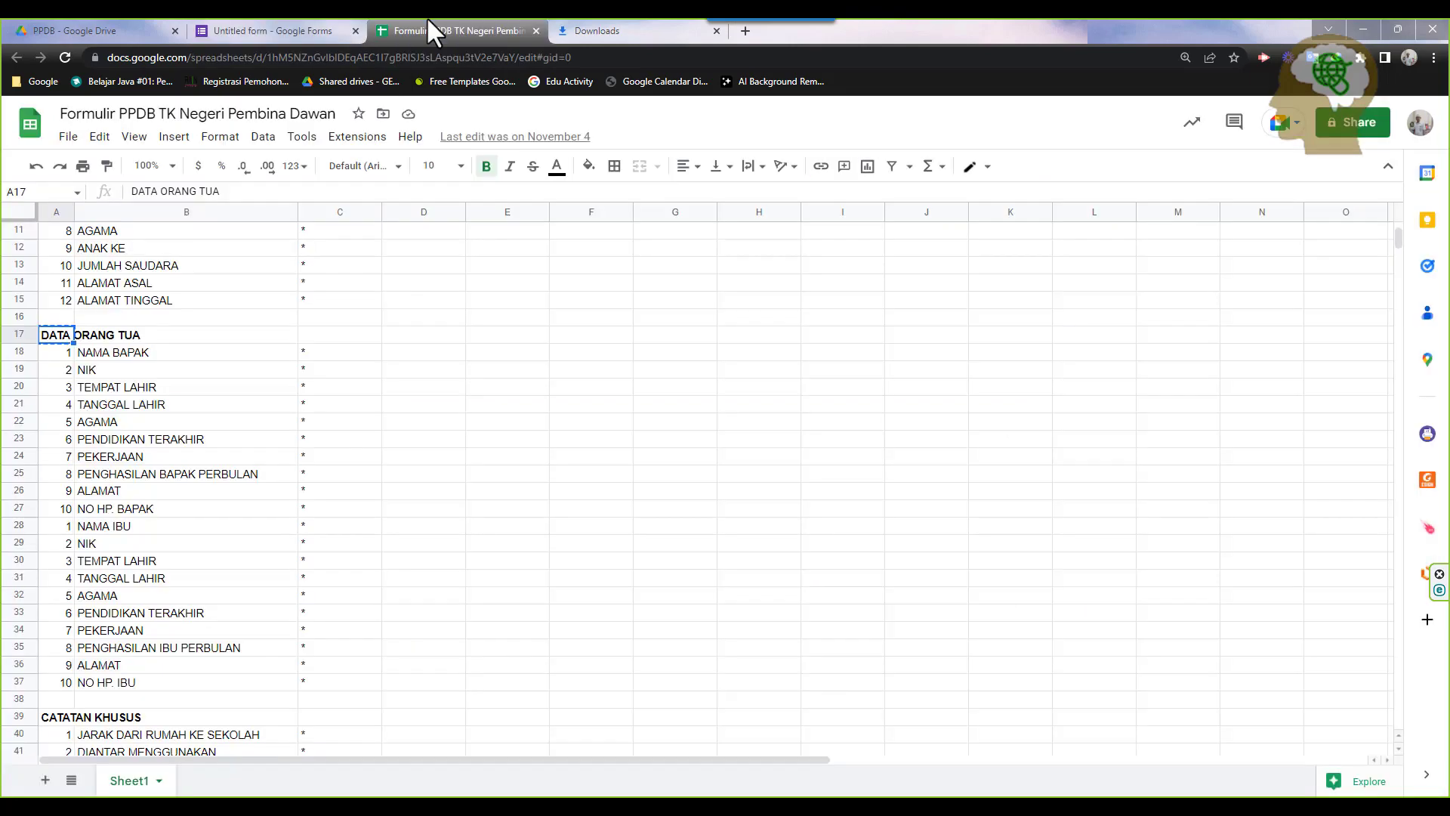
click(337, 18)
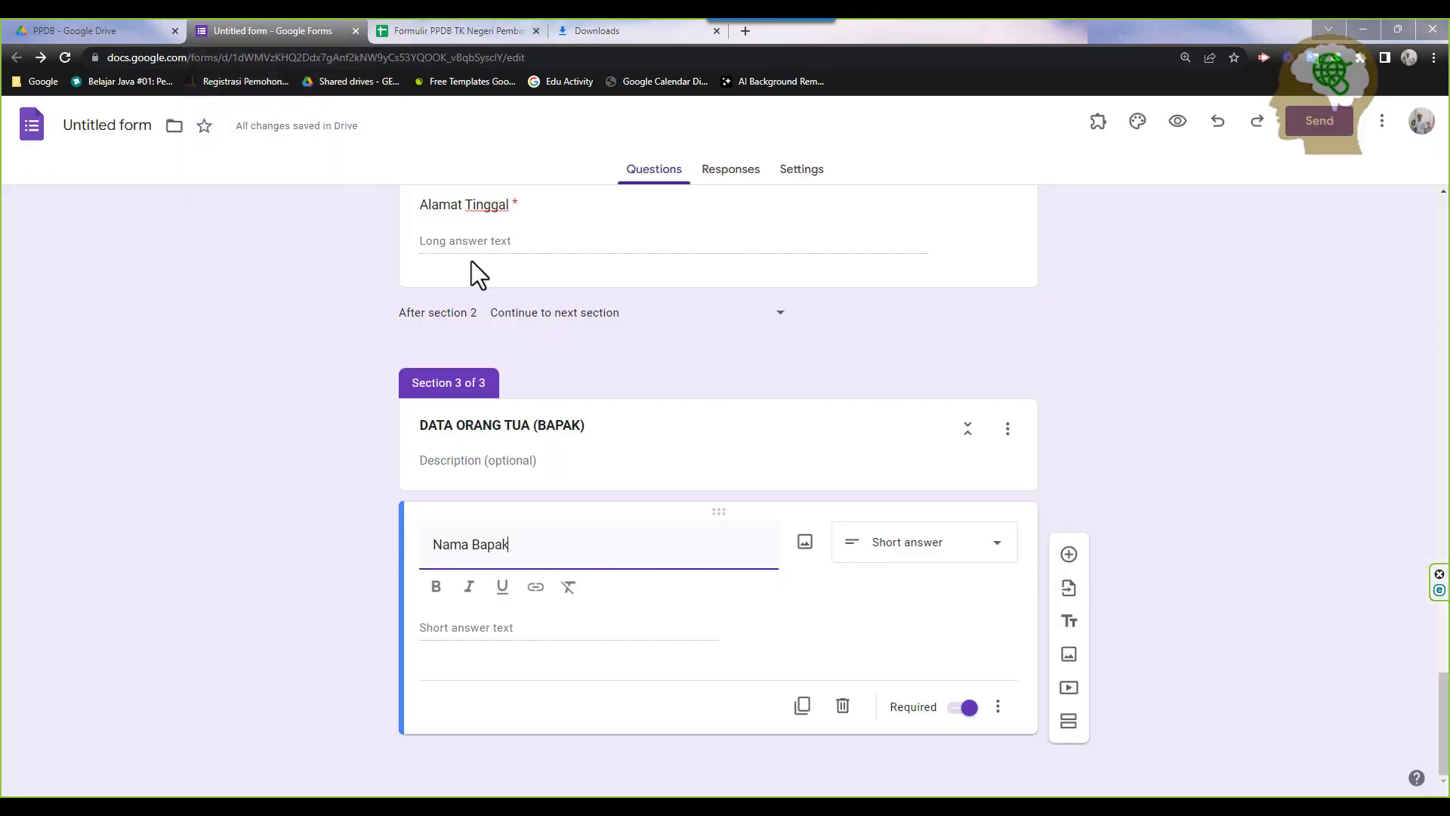
click(1069, 555)
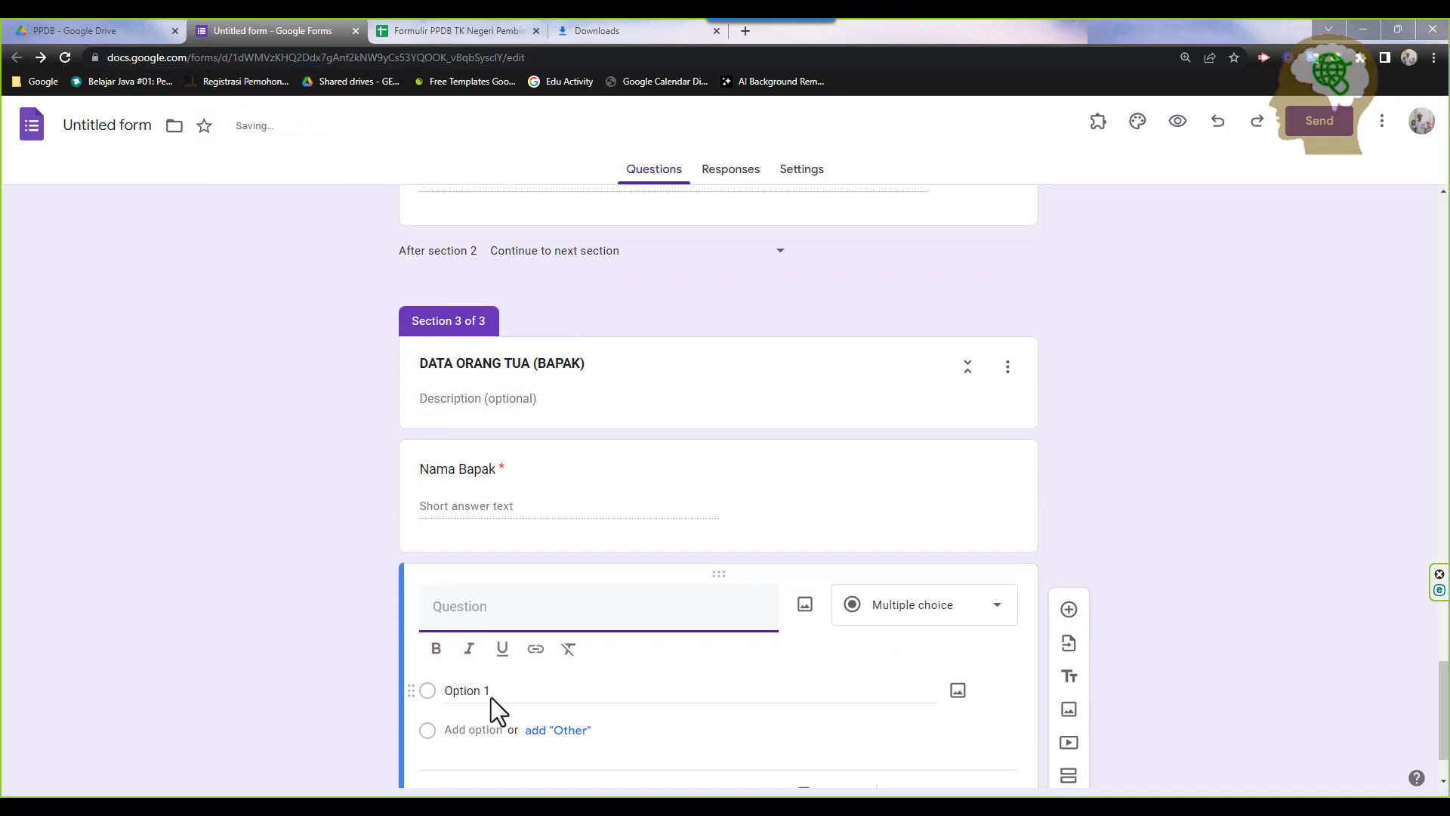
text(NIK)
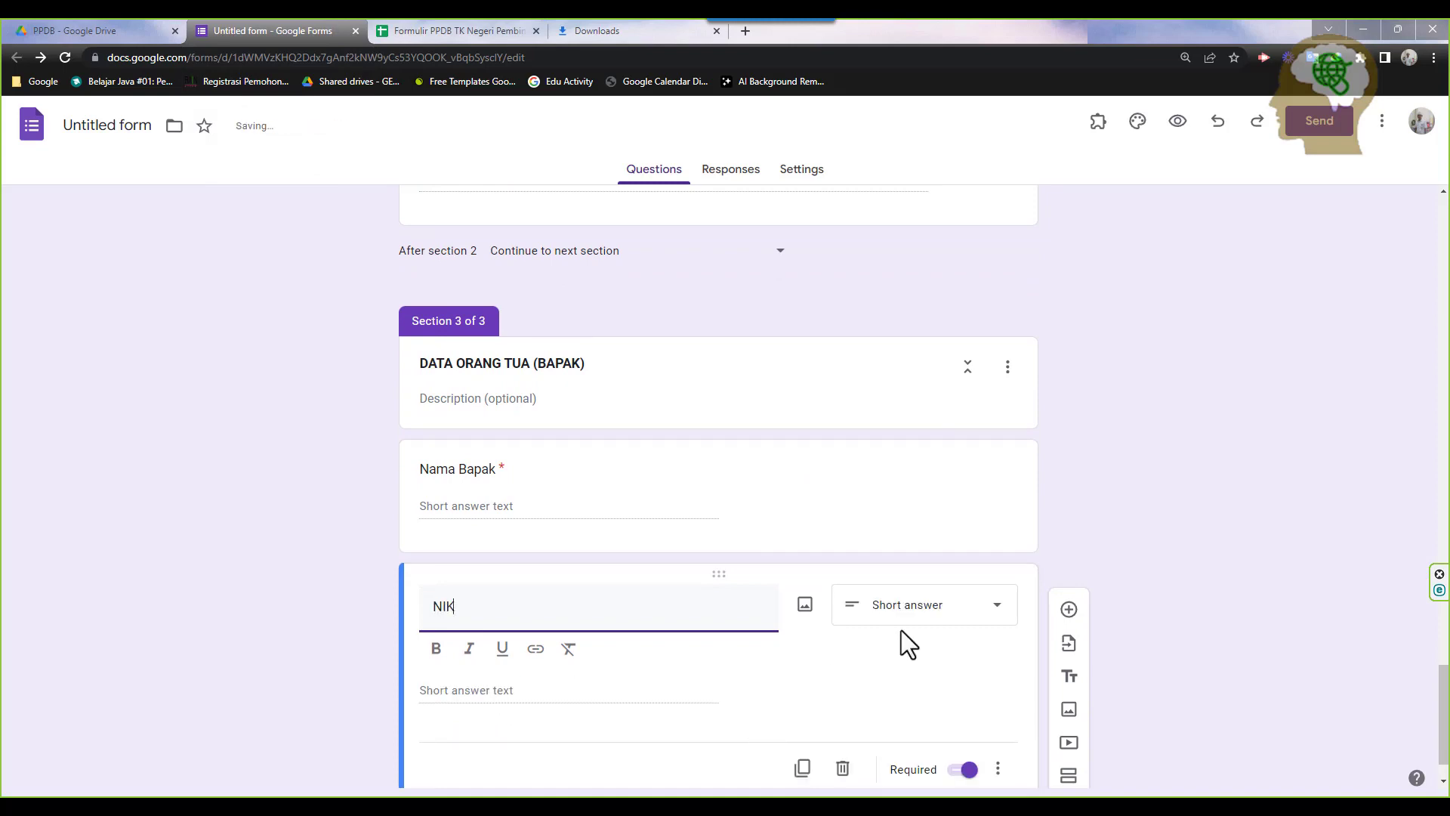
Add response validation to the father's NIK question: Number, Is number, with the custom error text "Harus Angka !"
scroll(910, 680, down, 1)
click(997, 689)
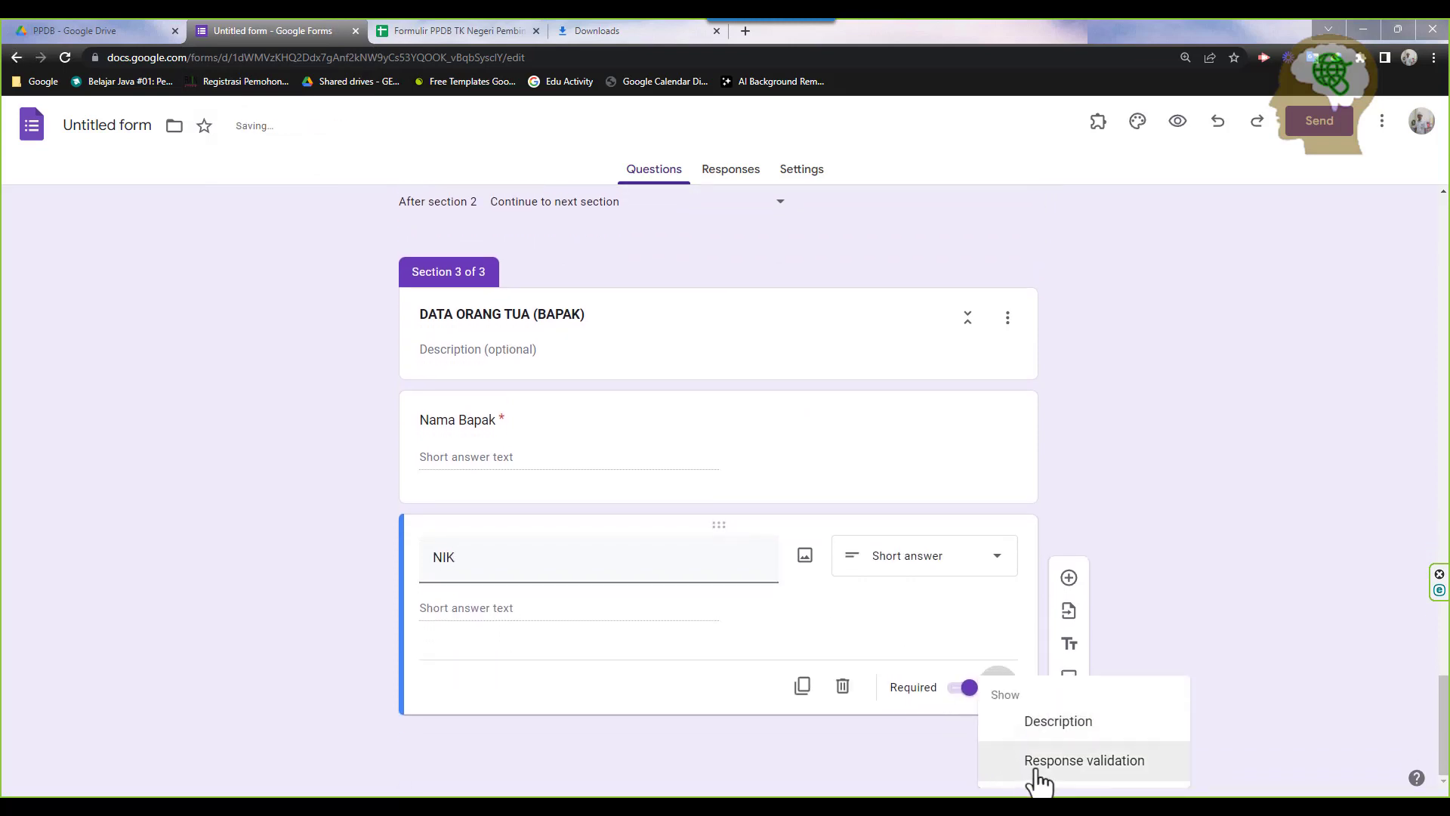
click(1033, 766)
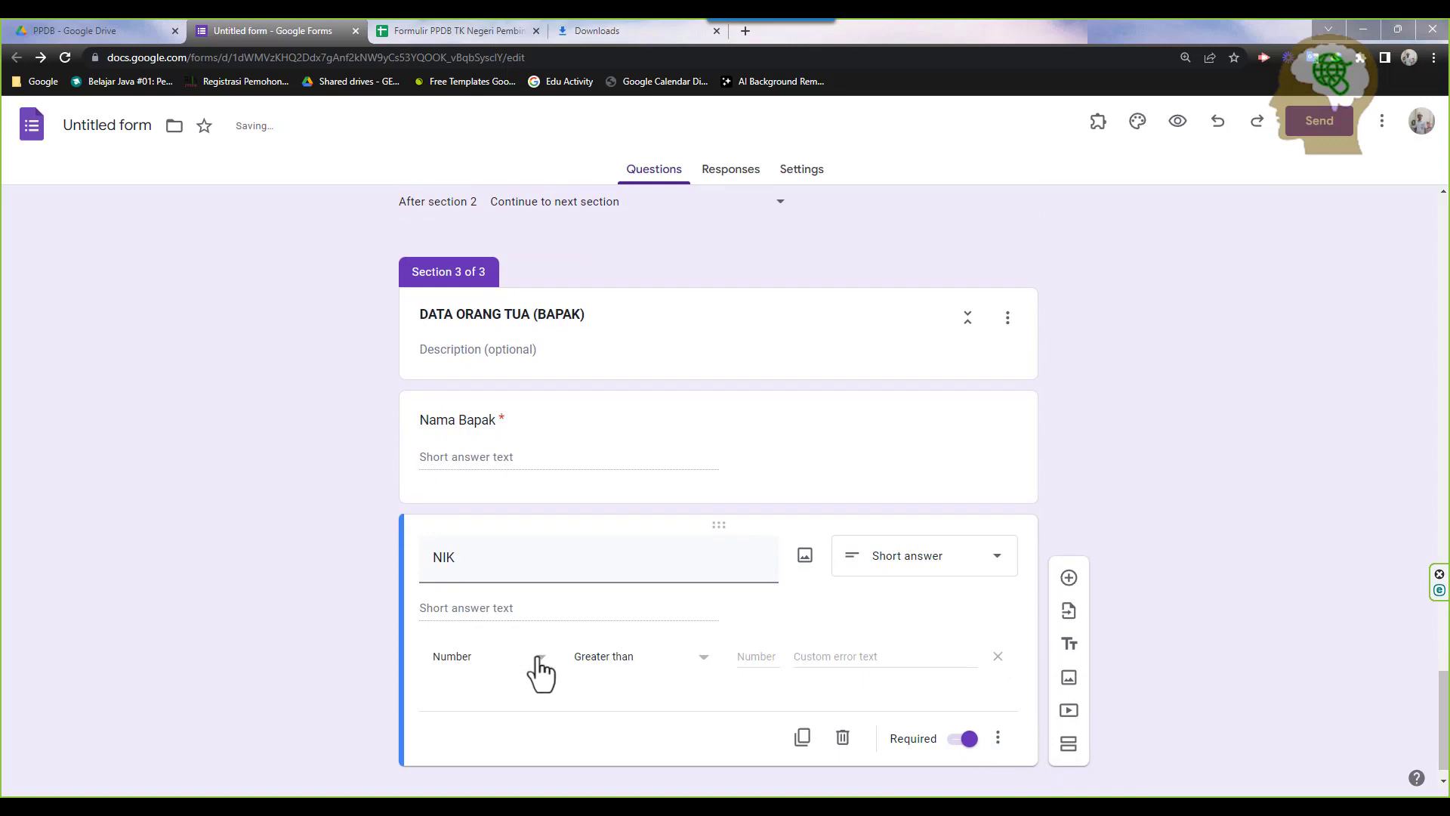
click(541, 672)
click(483, 643)
click(615, 670)
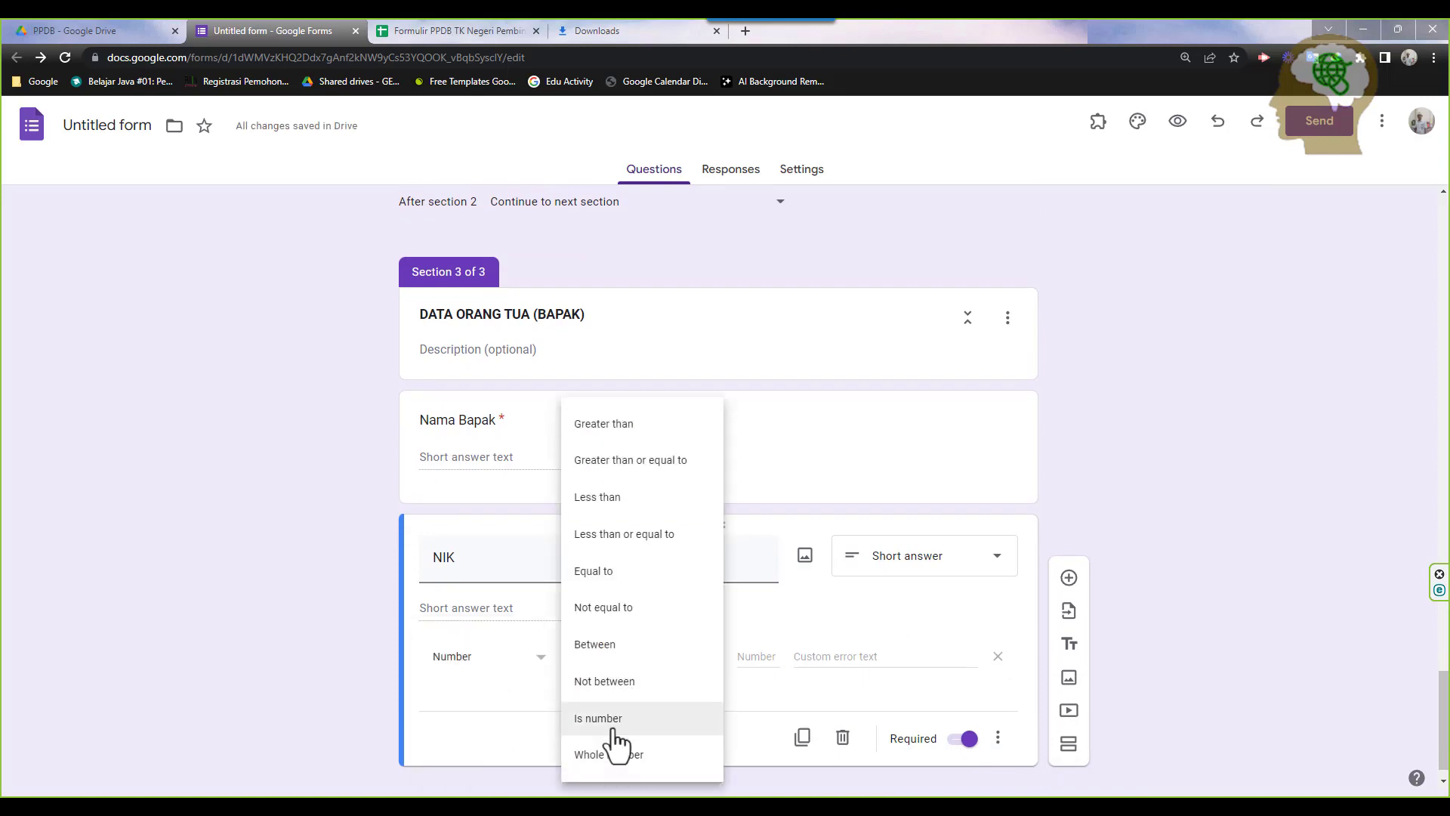
click(613, 727)
click(780, 657)
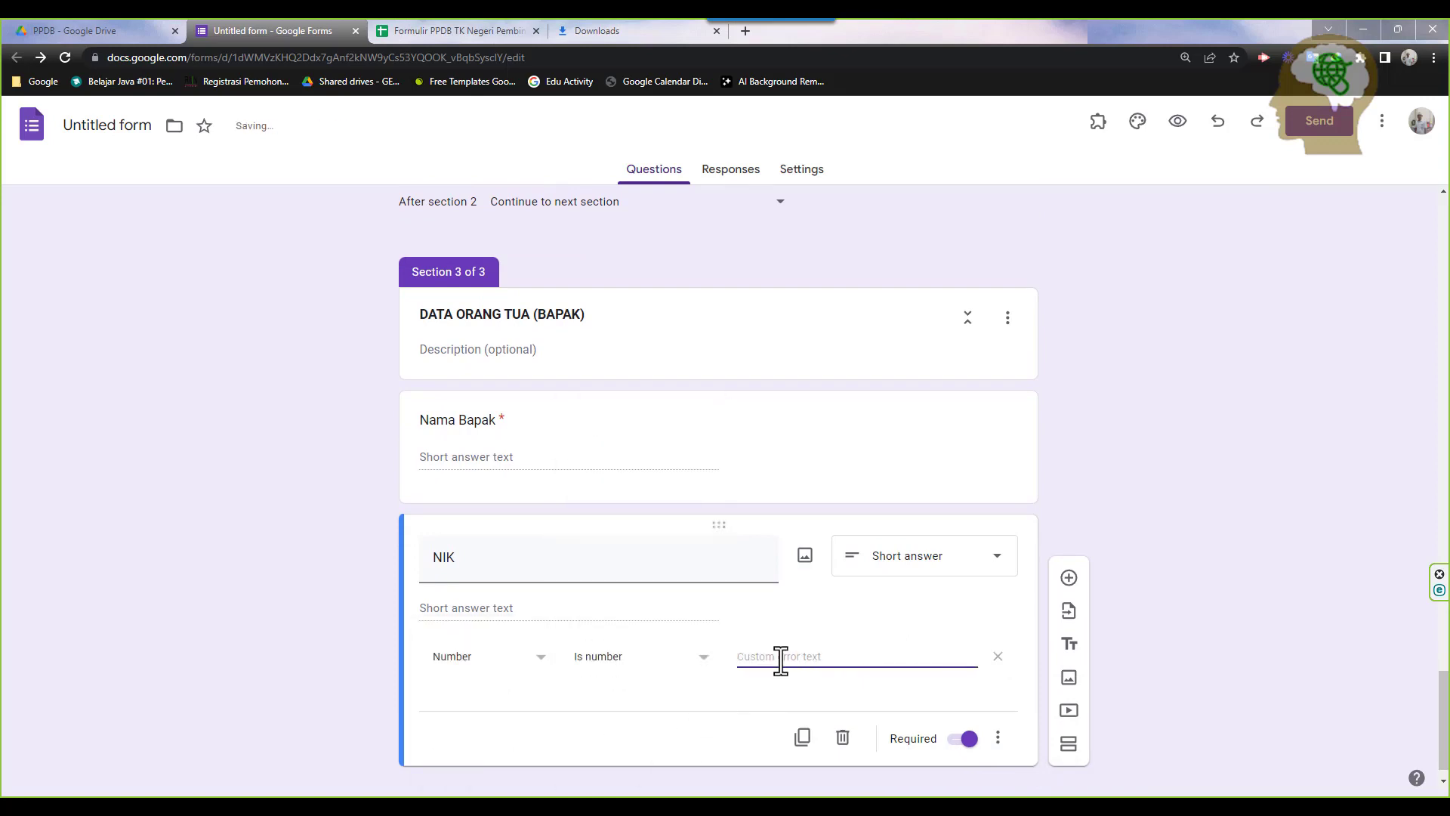
text(Harus Angka !)
Check the field after NIK in the spreadsheet and add a question titled "Tempat Lahir" to the father's section
click(1069, 578)
click(447, 30)
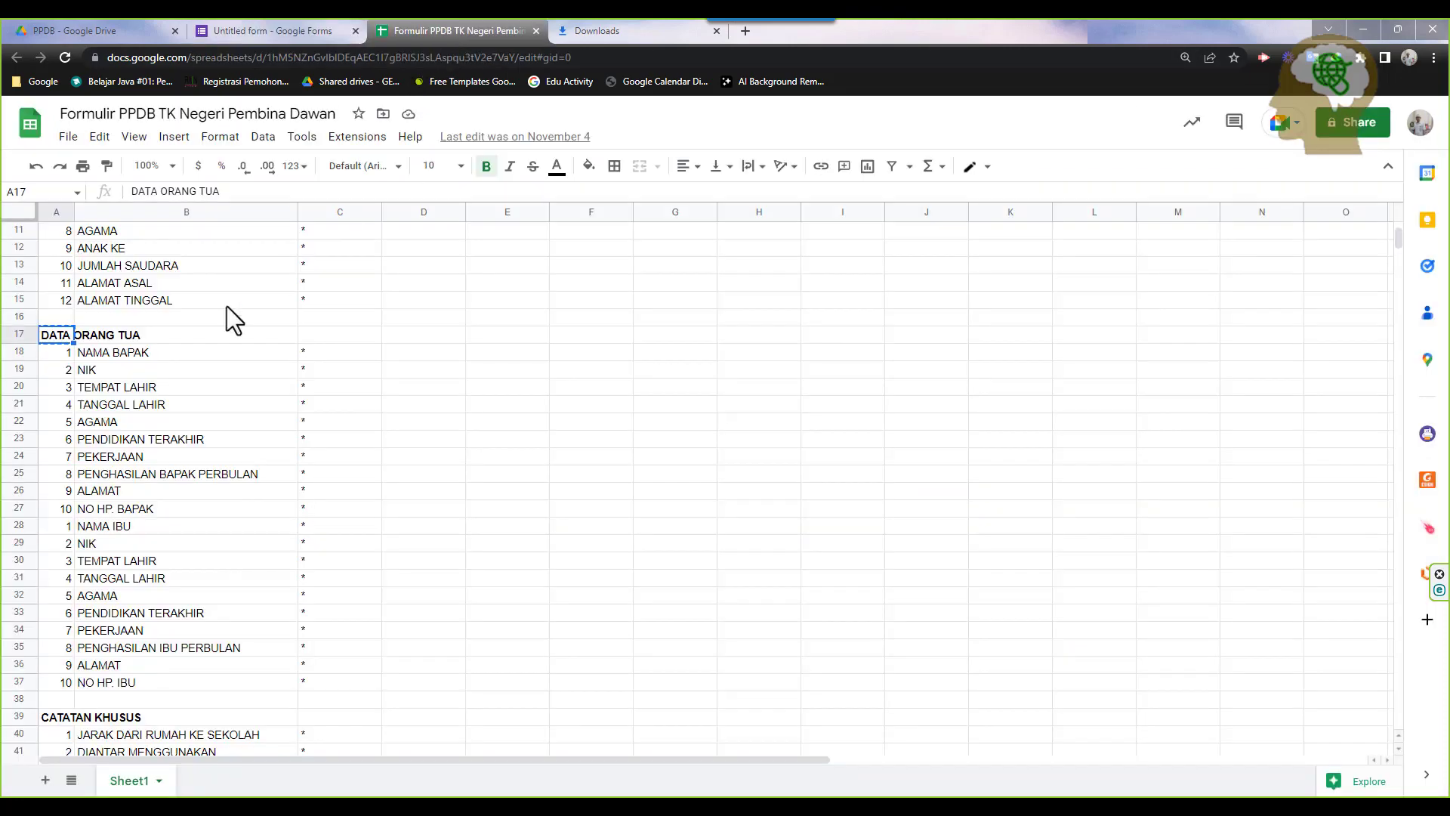
click(162, 391)
click(165, 405)
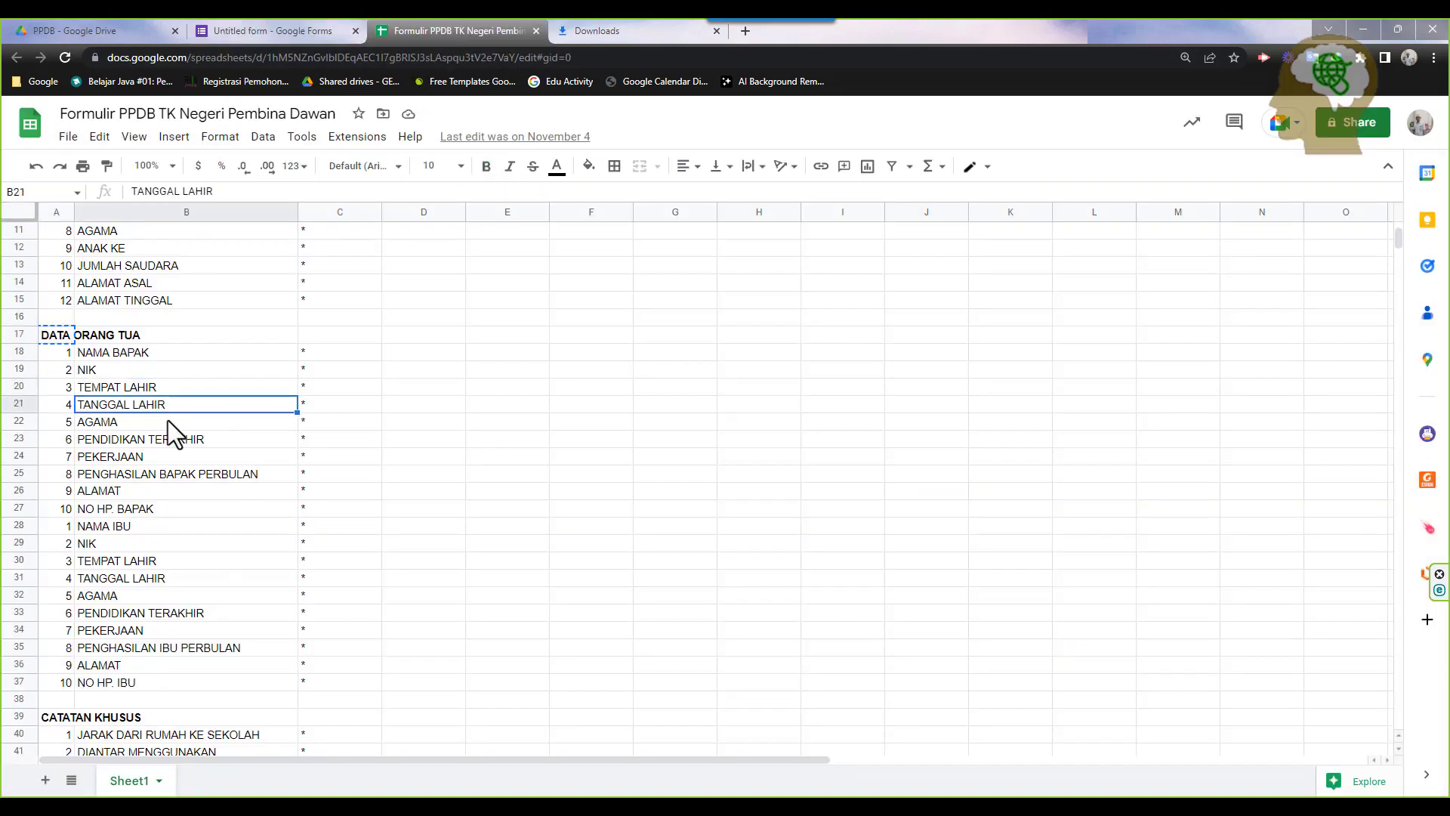
click(326, 29)
text(Tempat La)
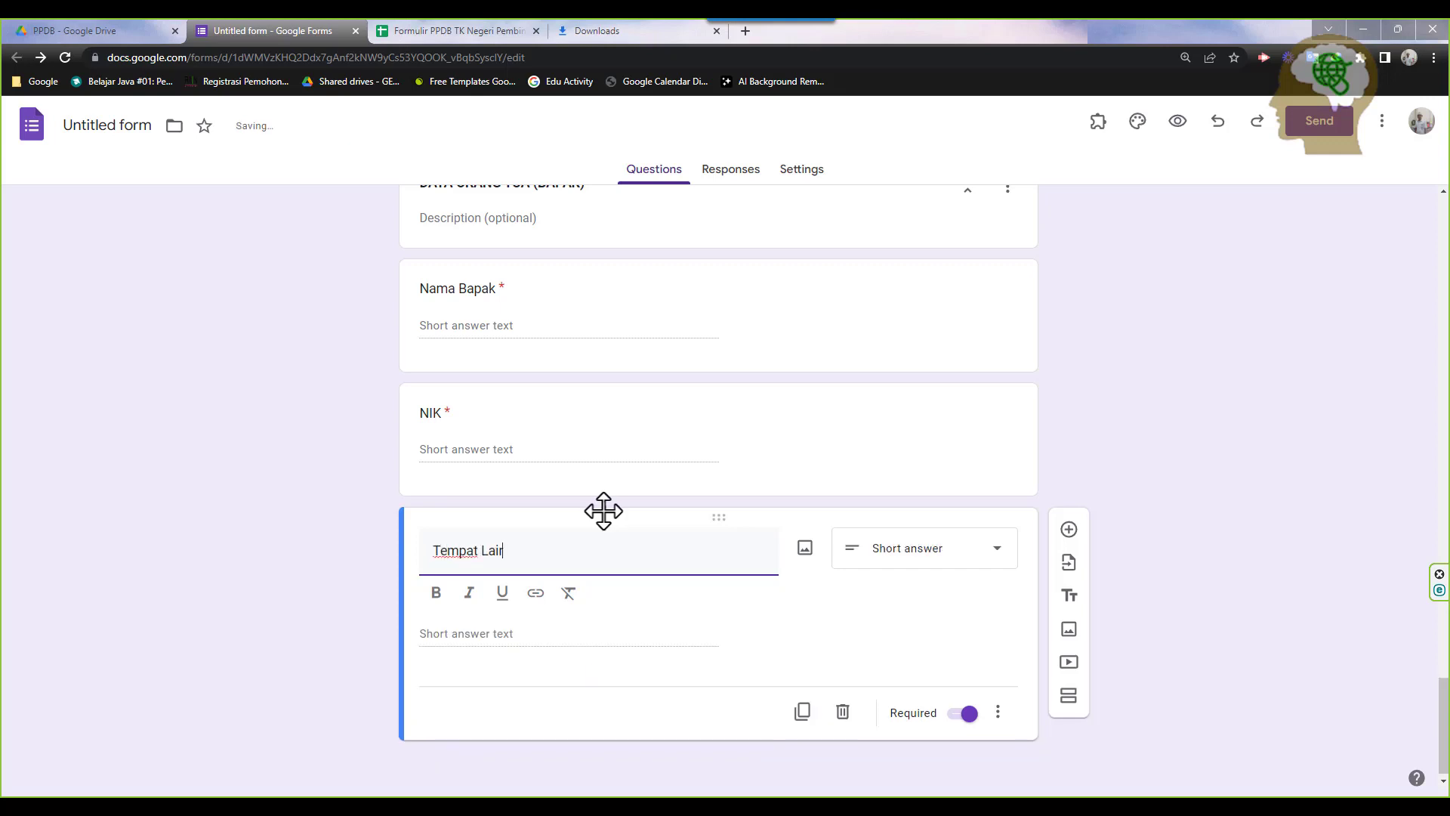
text(h)
Add a date question titled "Tanggal Lahir" below the birthplace question in the father's section
click(1068, 530)
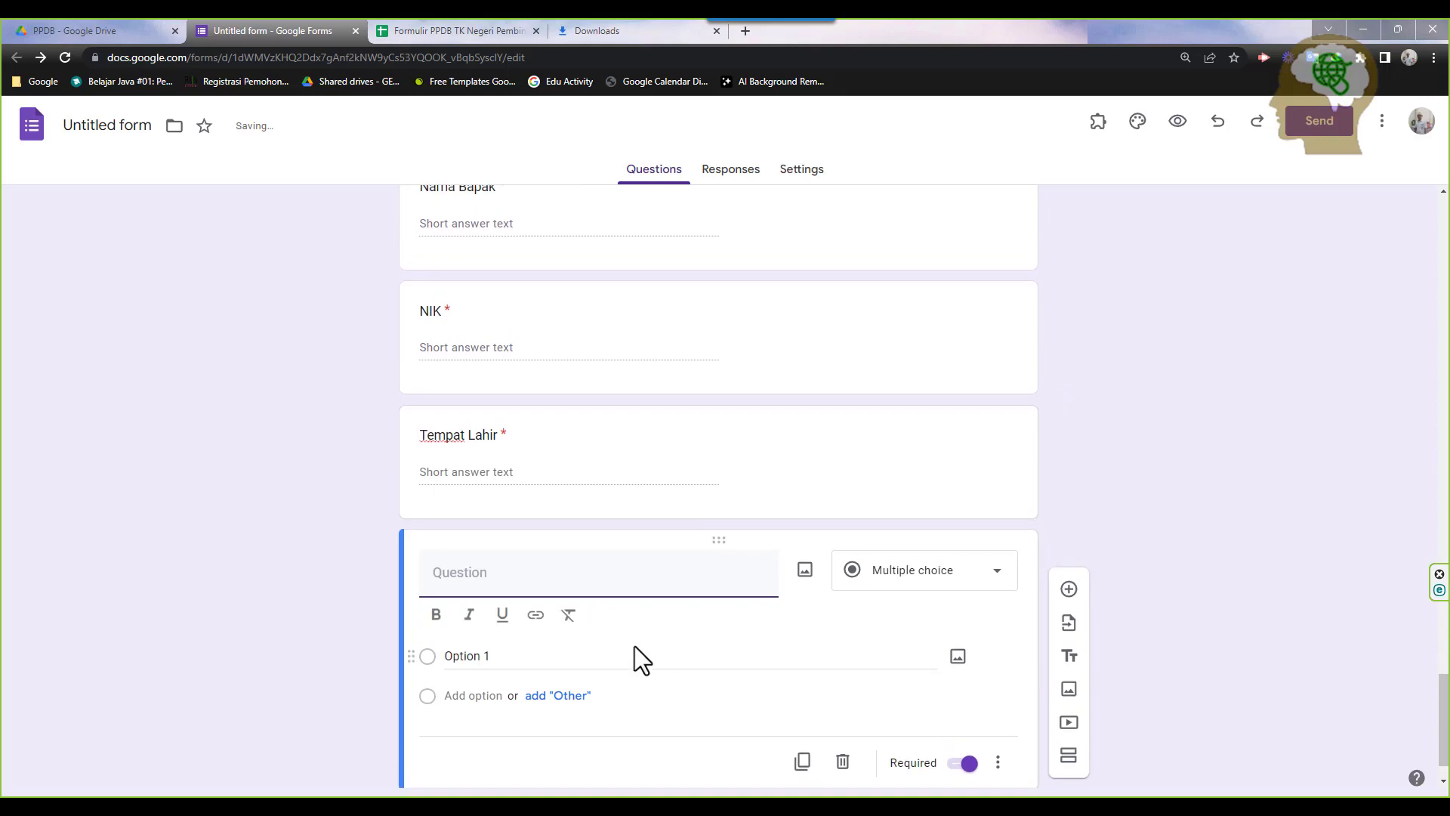
text(Tangg)
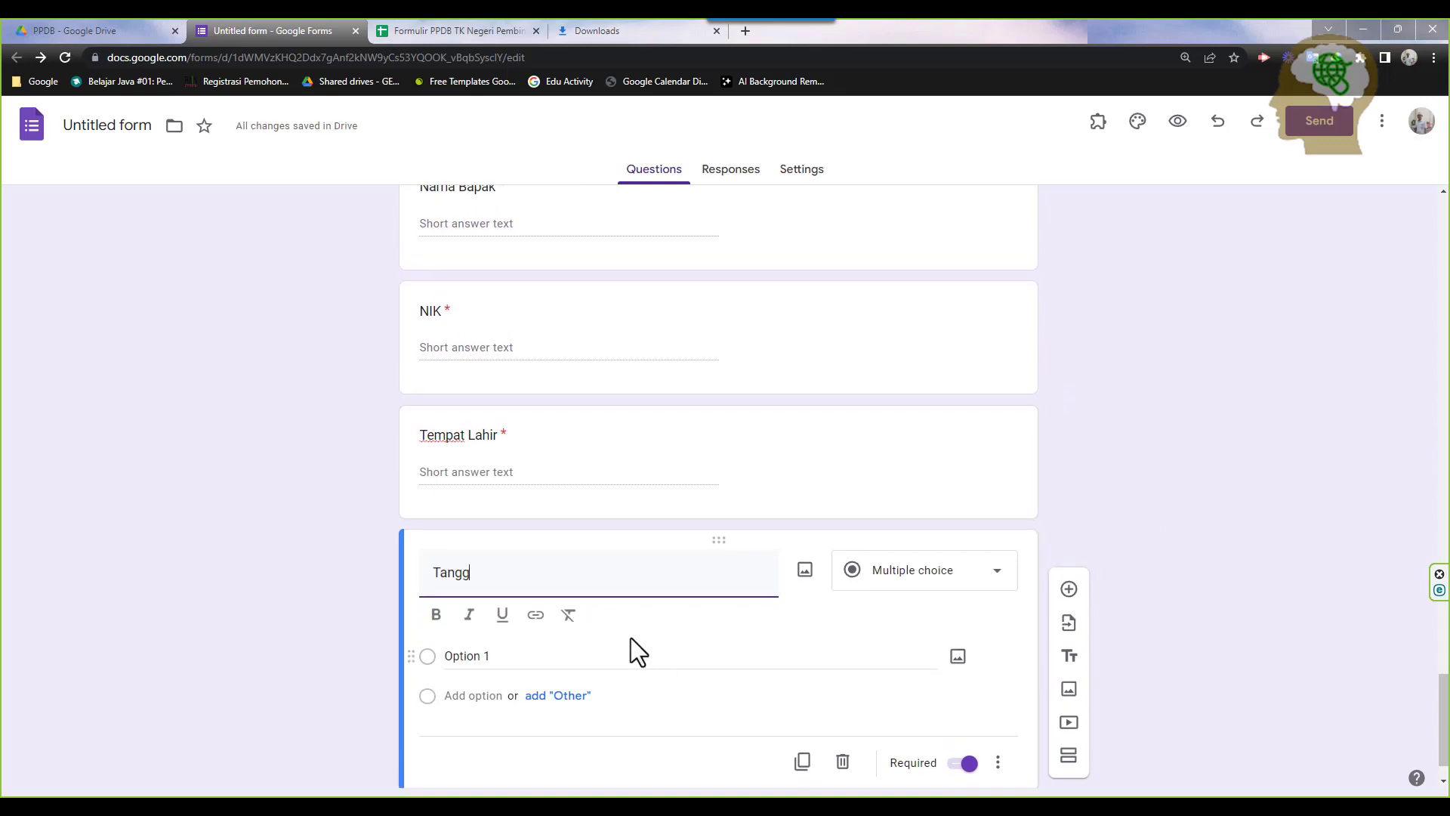
text(al Lair)
key(BackSpace)
key(BackSpace)
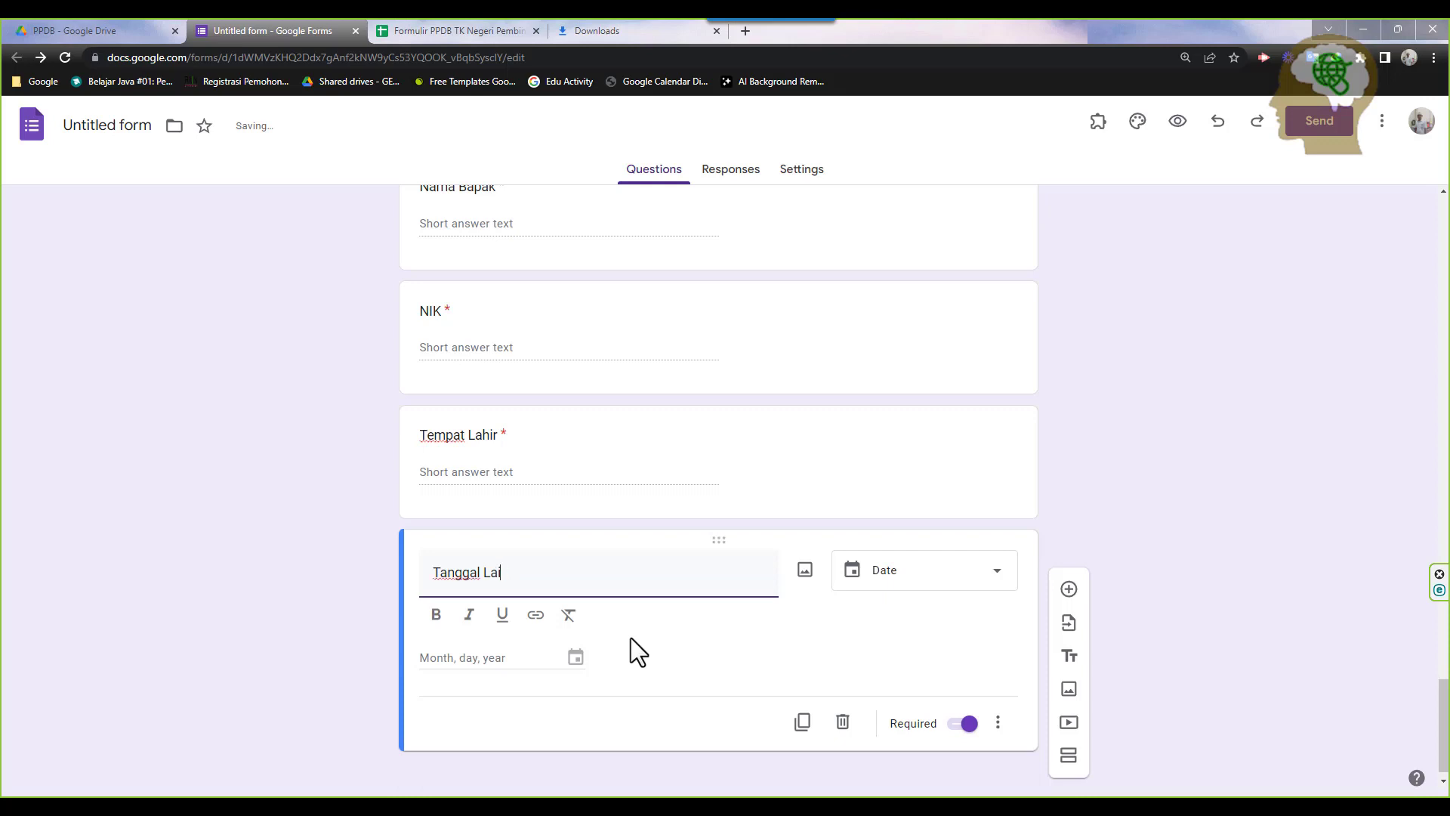
text(hir)
Append the word "Bapak" to the titles of the father's "Tempat Lahir" and "Tanggal Lahir" questions
click(485, 432)
click(565, 462)
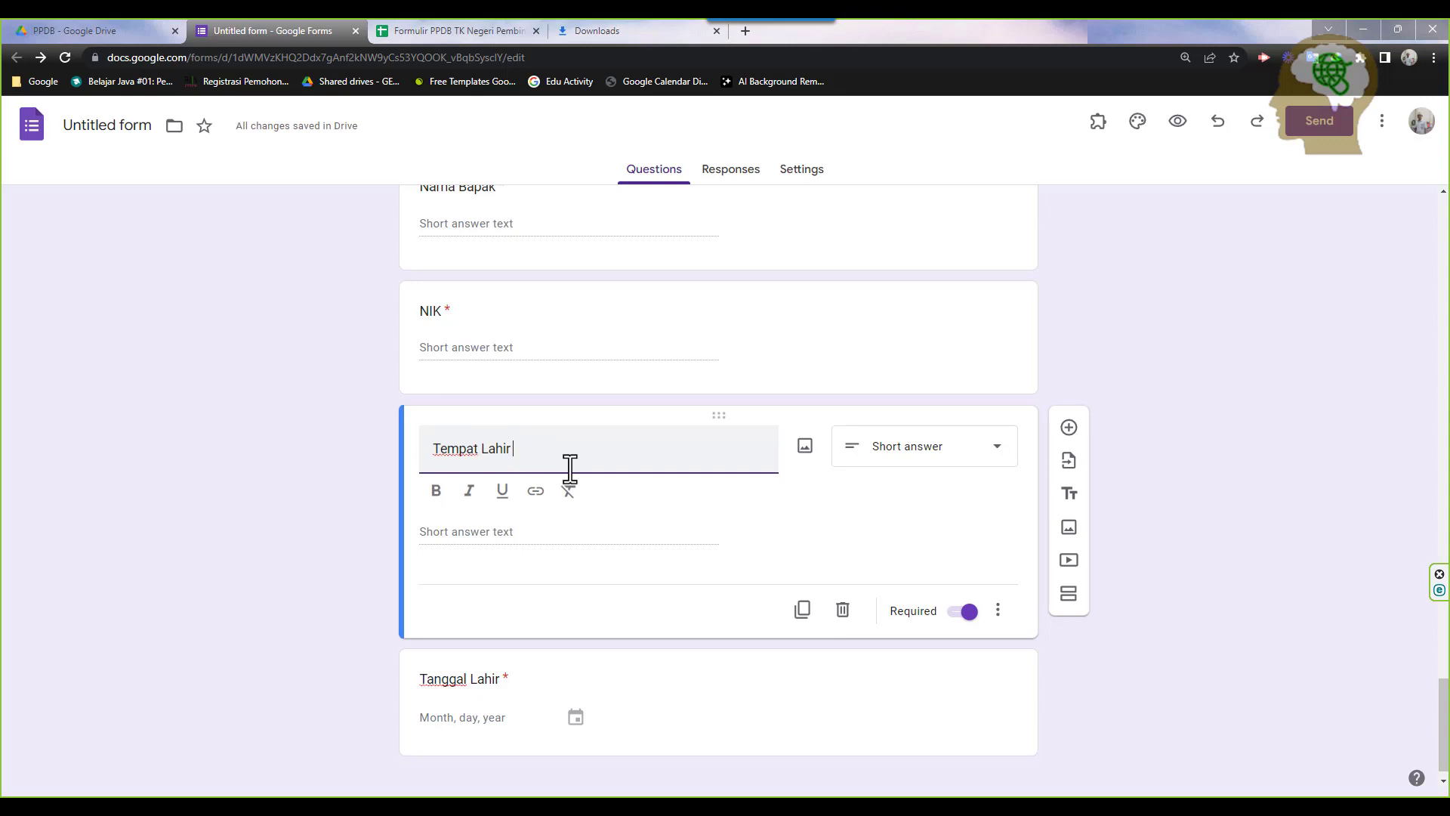
text(Bapak)
click(496, 680)
click(525, 613)
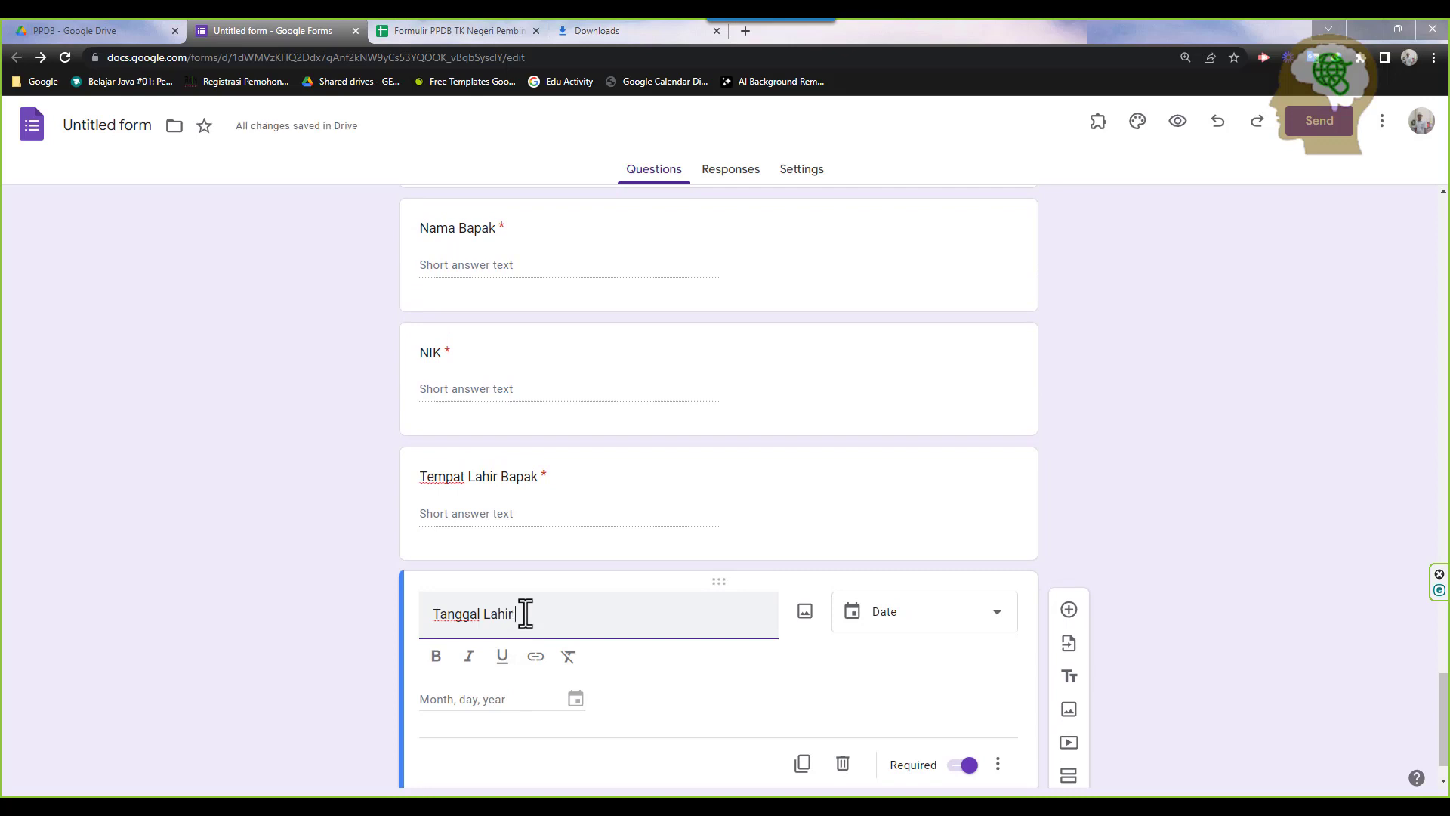
text(Bapak)
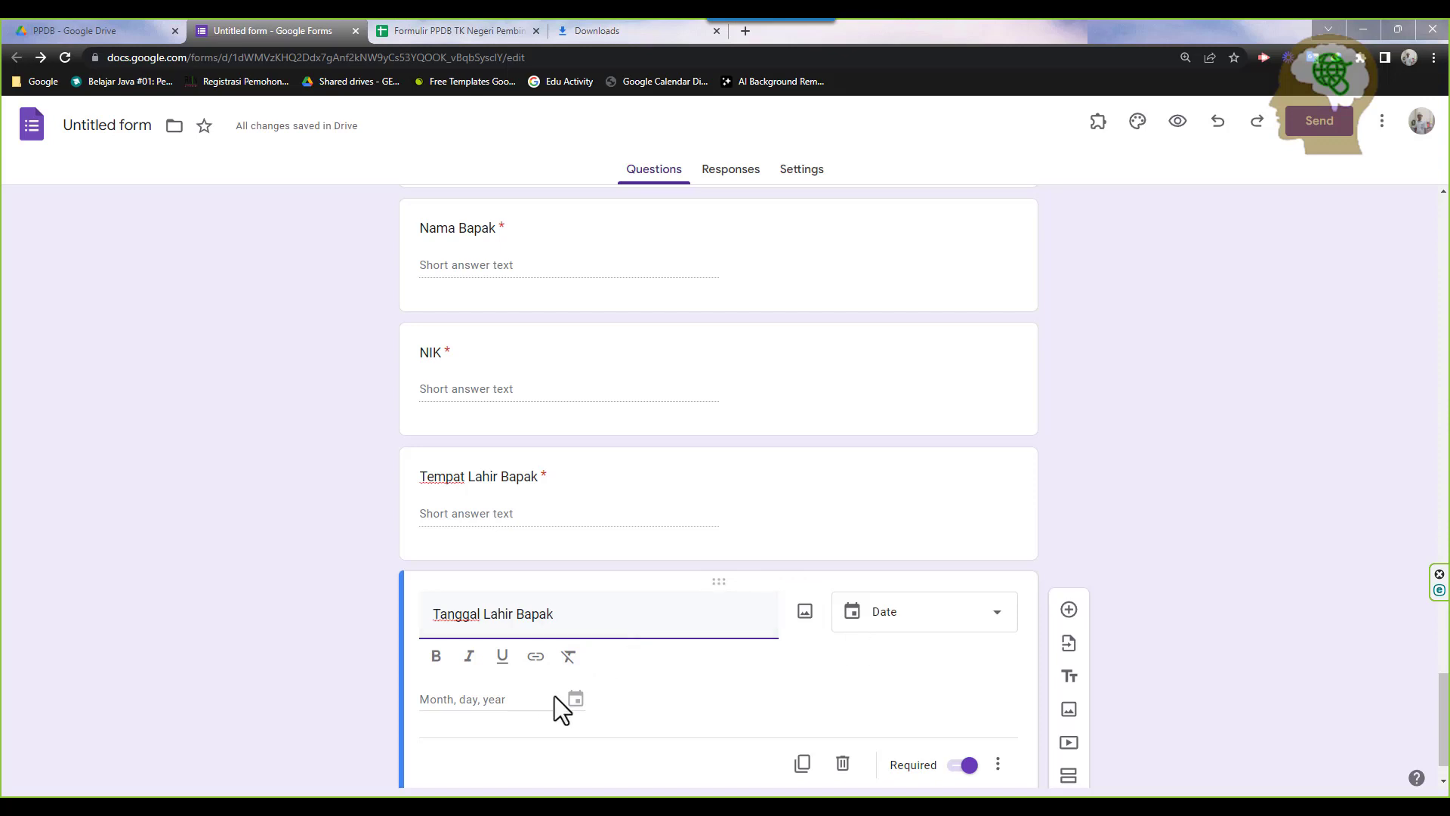
Add a question below "Tanggal Lahir Bapak", check the next field in the spreadsheet and title the question "Agama"
scroll(583, 696, down, 1)
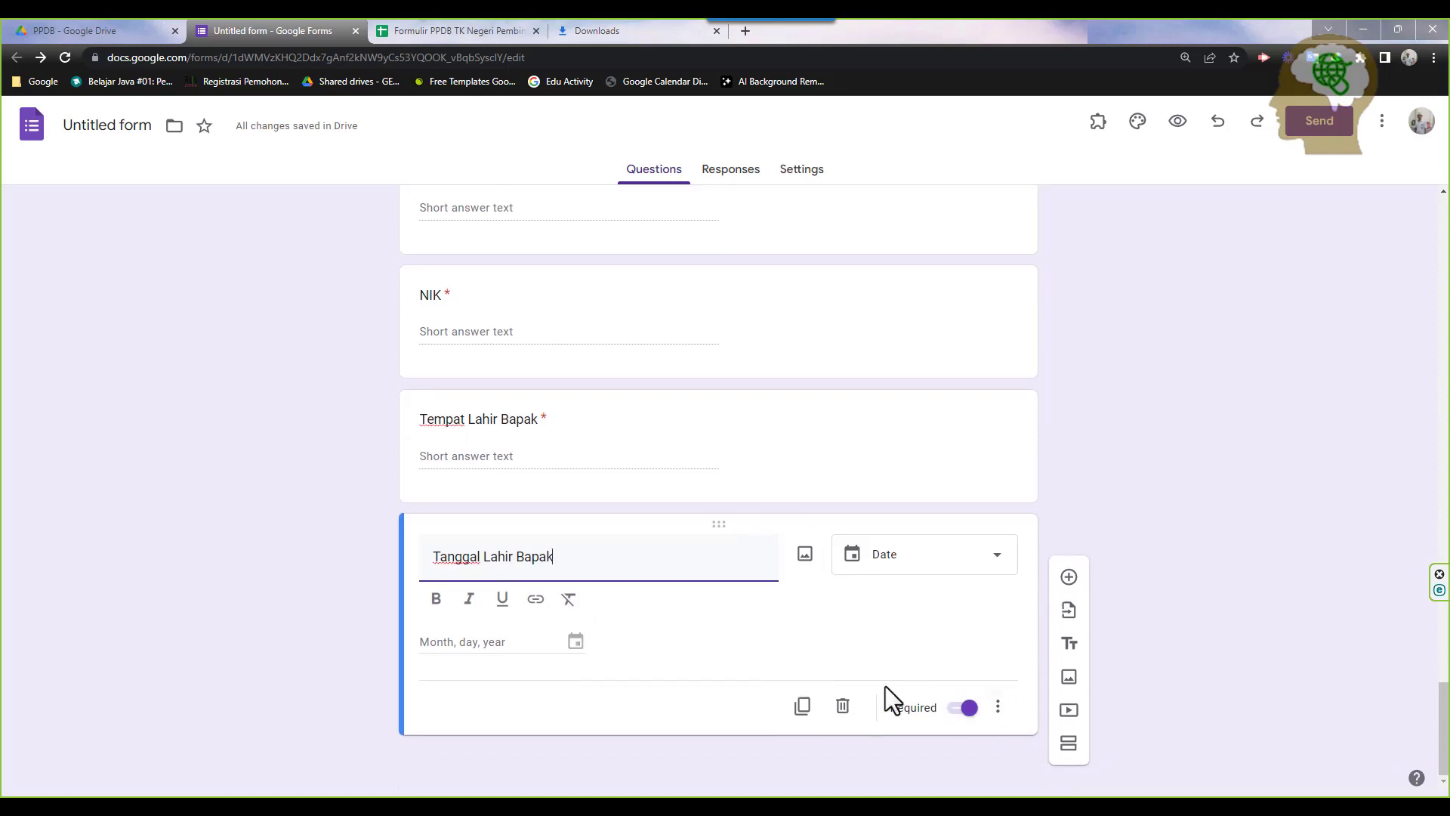
click(1069, 578)
click(457, 31)
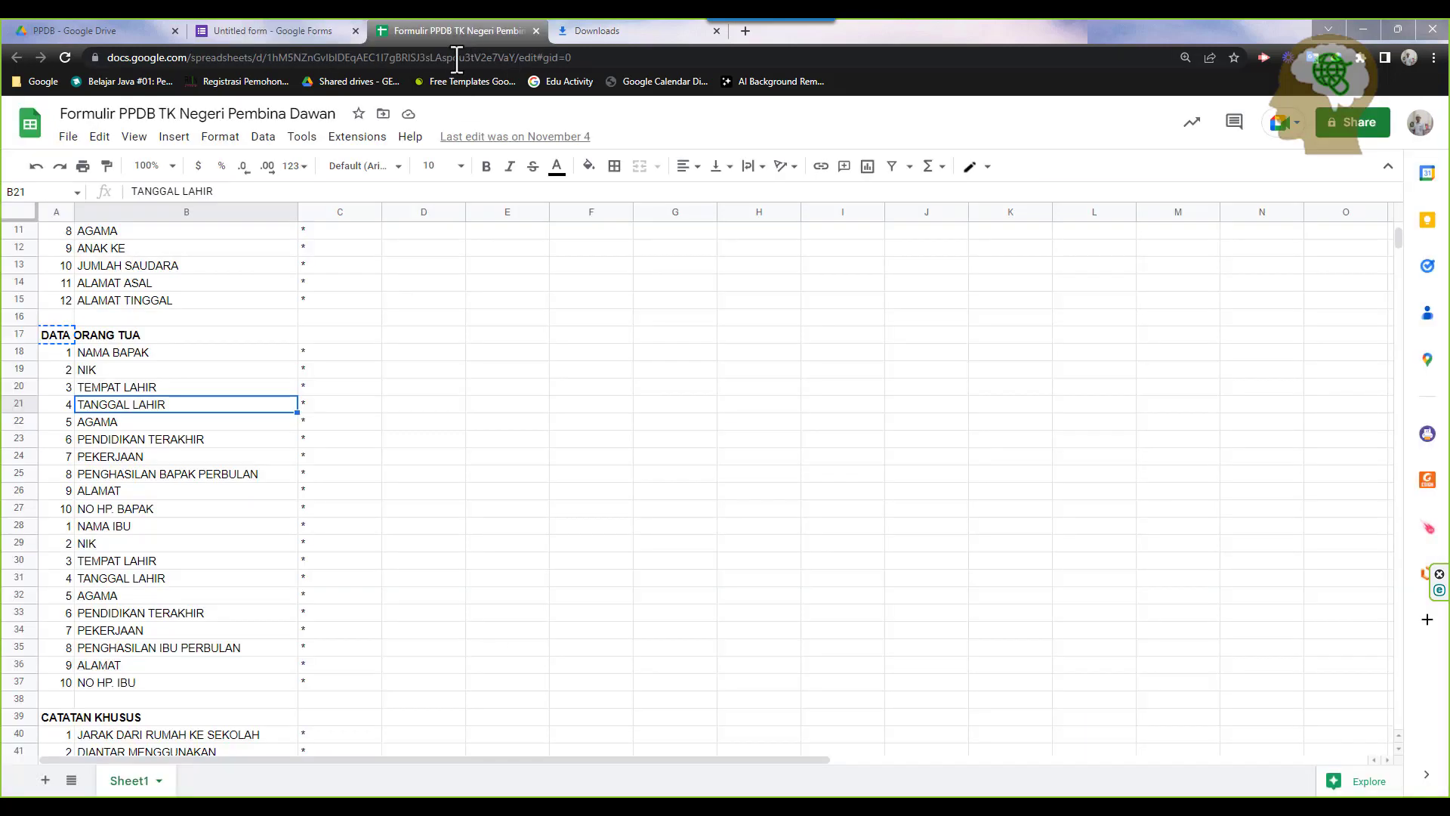
click(179, 424)
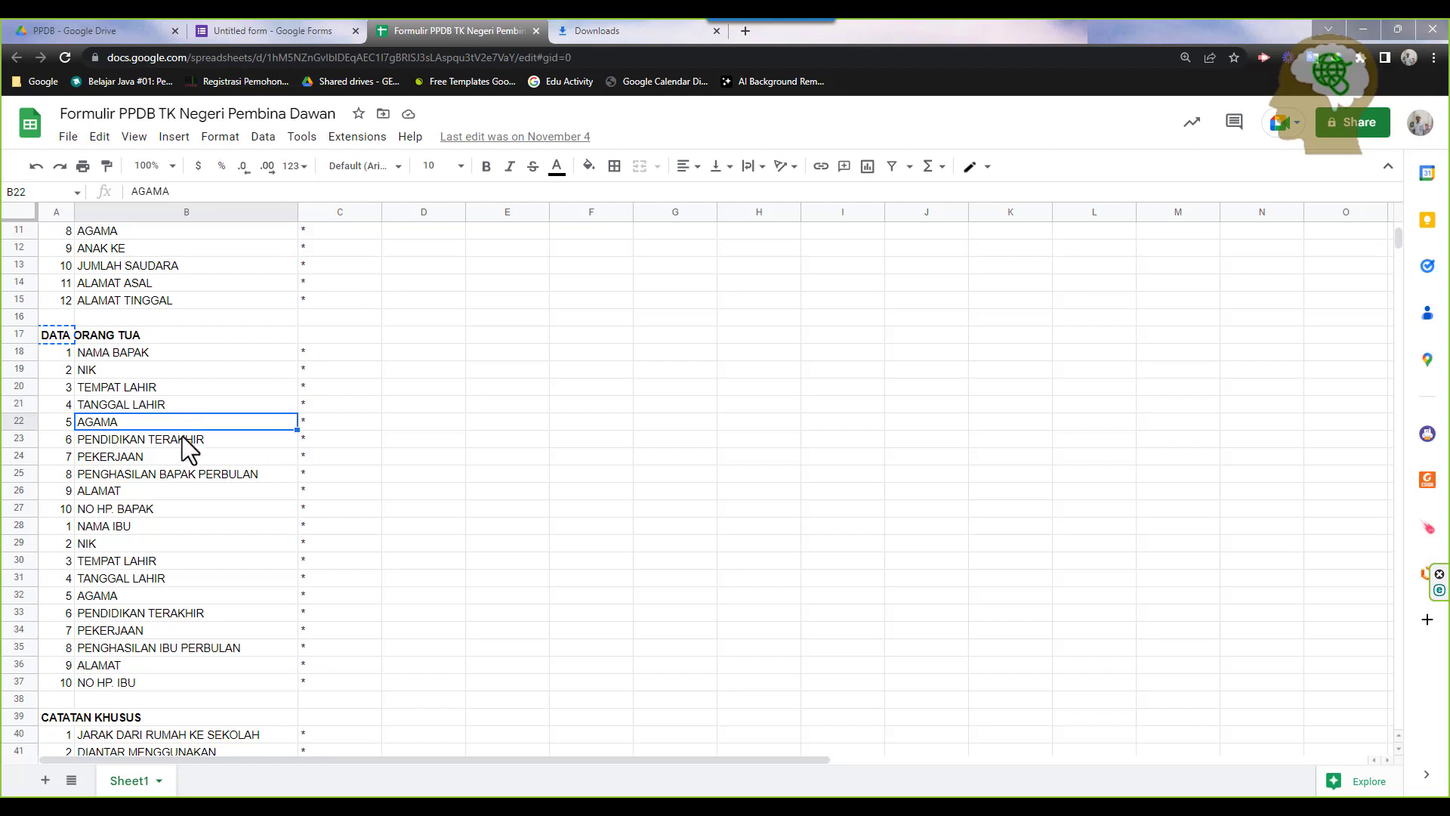
click(184, 441)
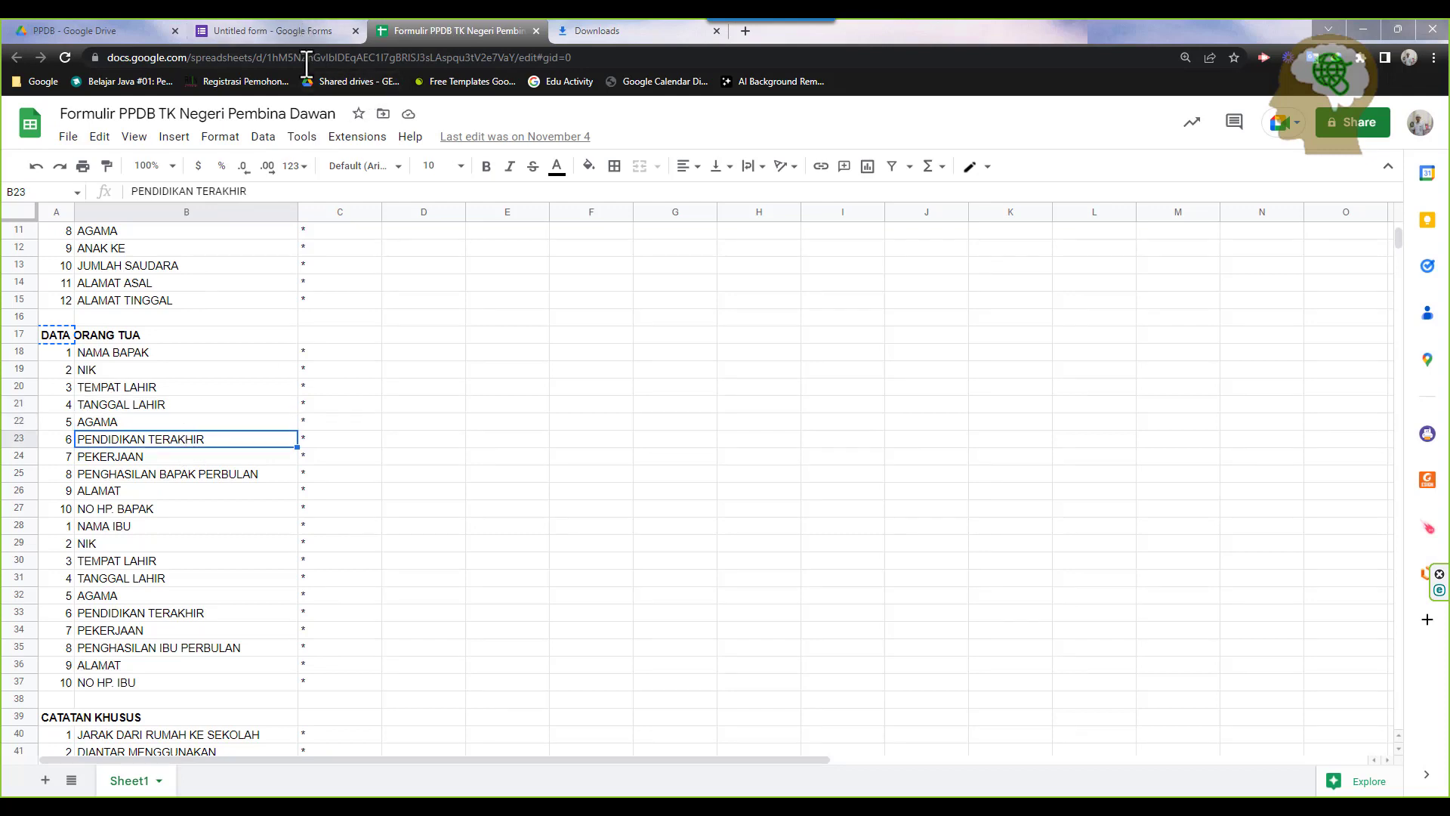
click(231, 423)
click(347, 31)
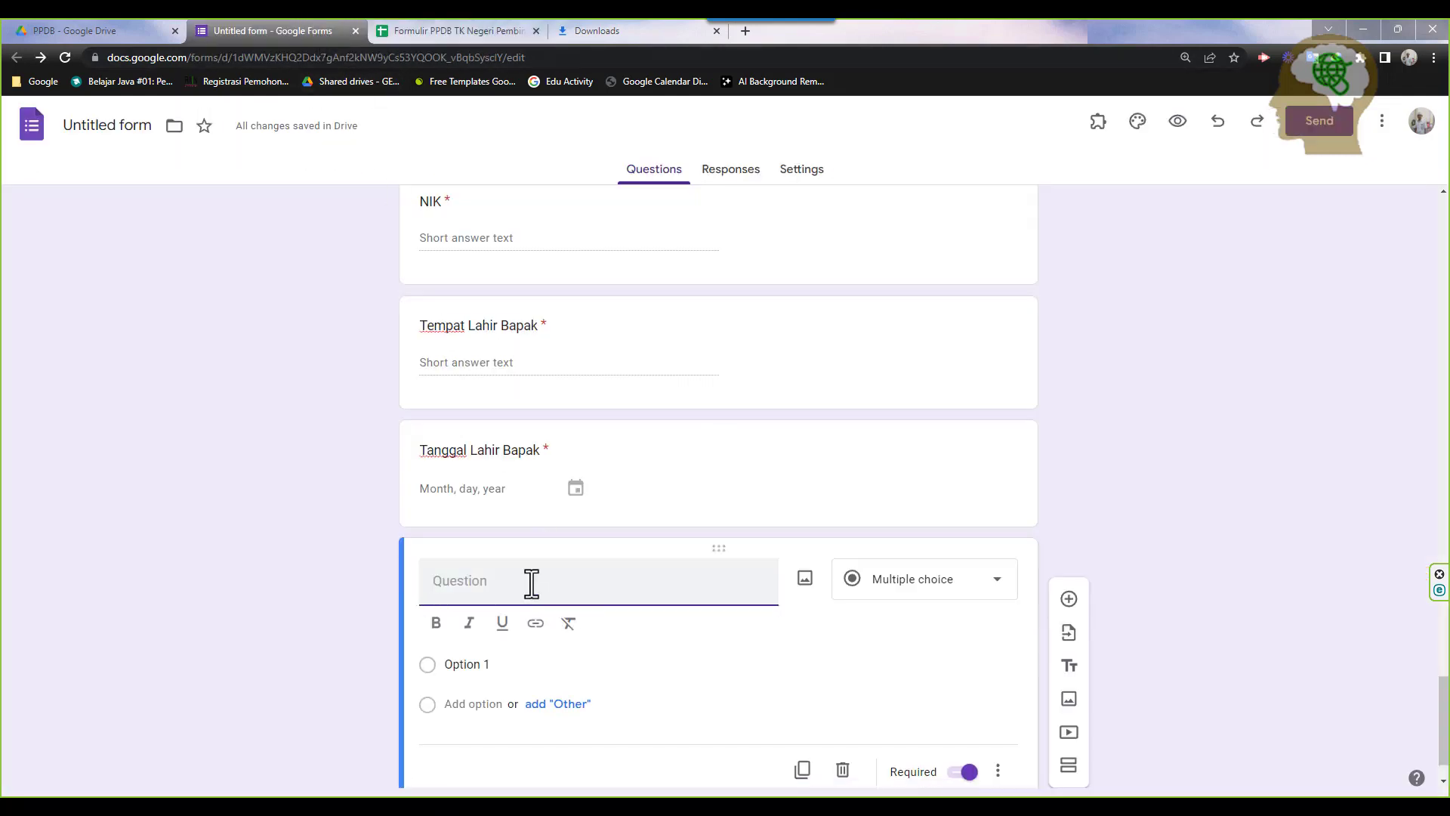
text(Agama)
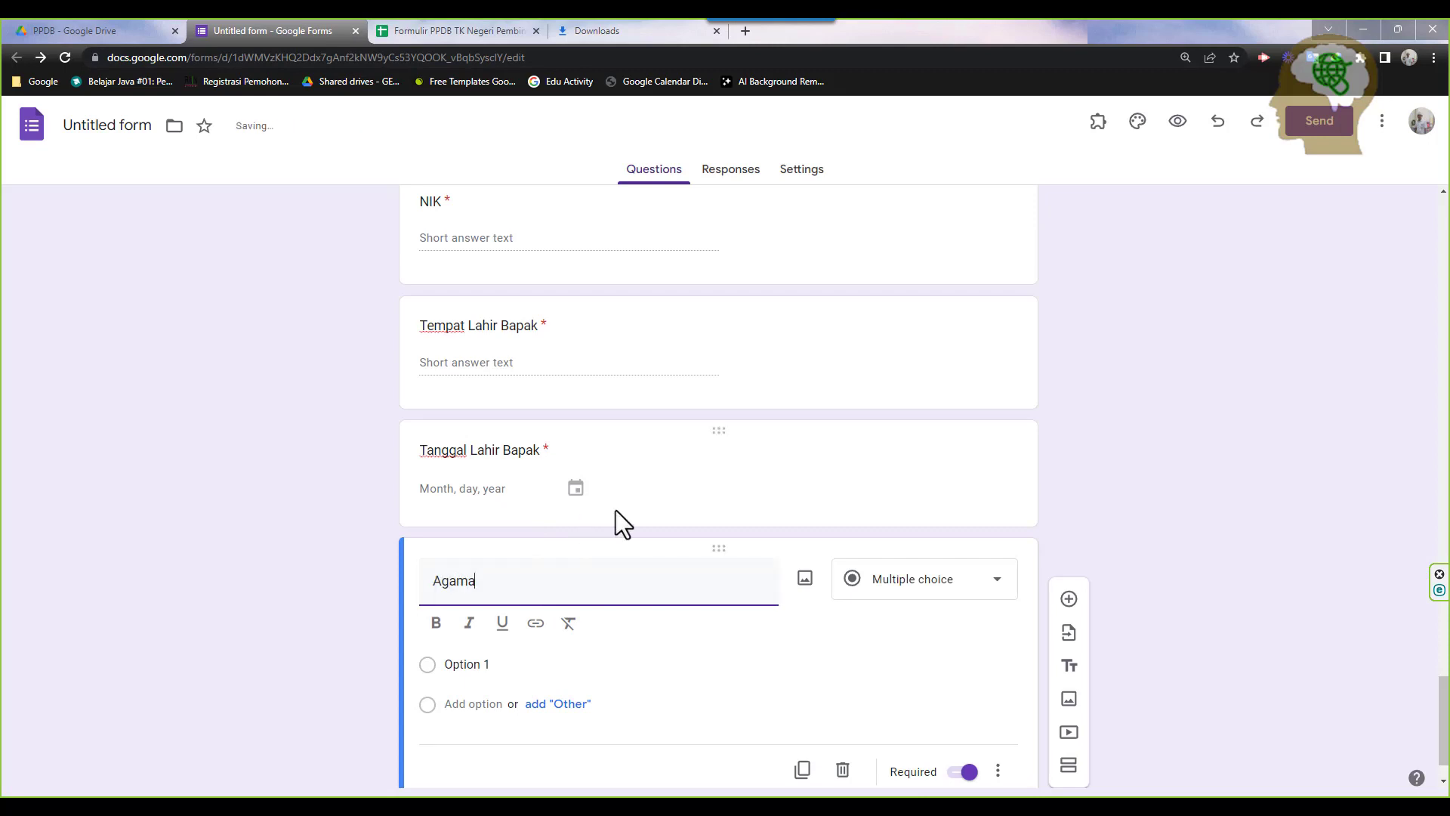
Find the existing Agama dropdown question in the student section and examine its options and whether it can be reused
scroll(644, 530, down, 1)
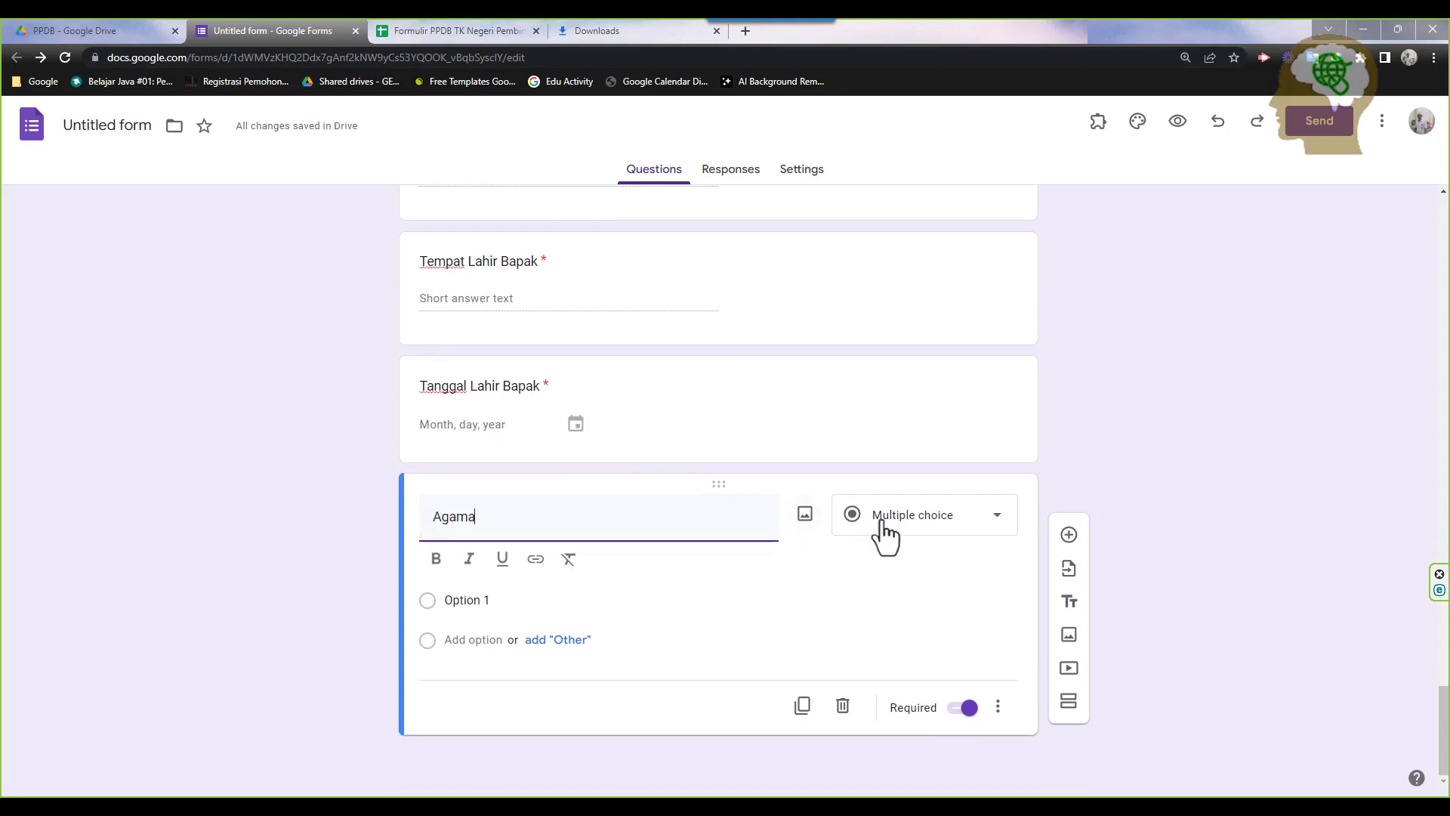
scroll(663, 520, up, 15)
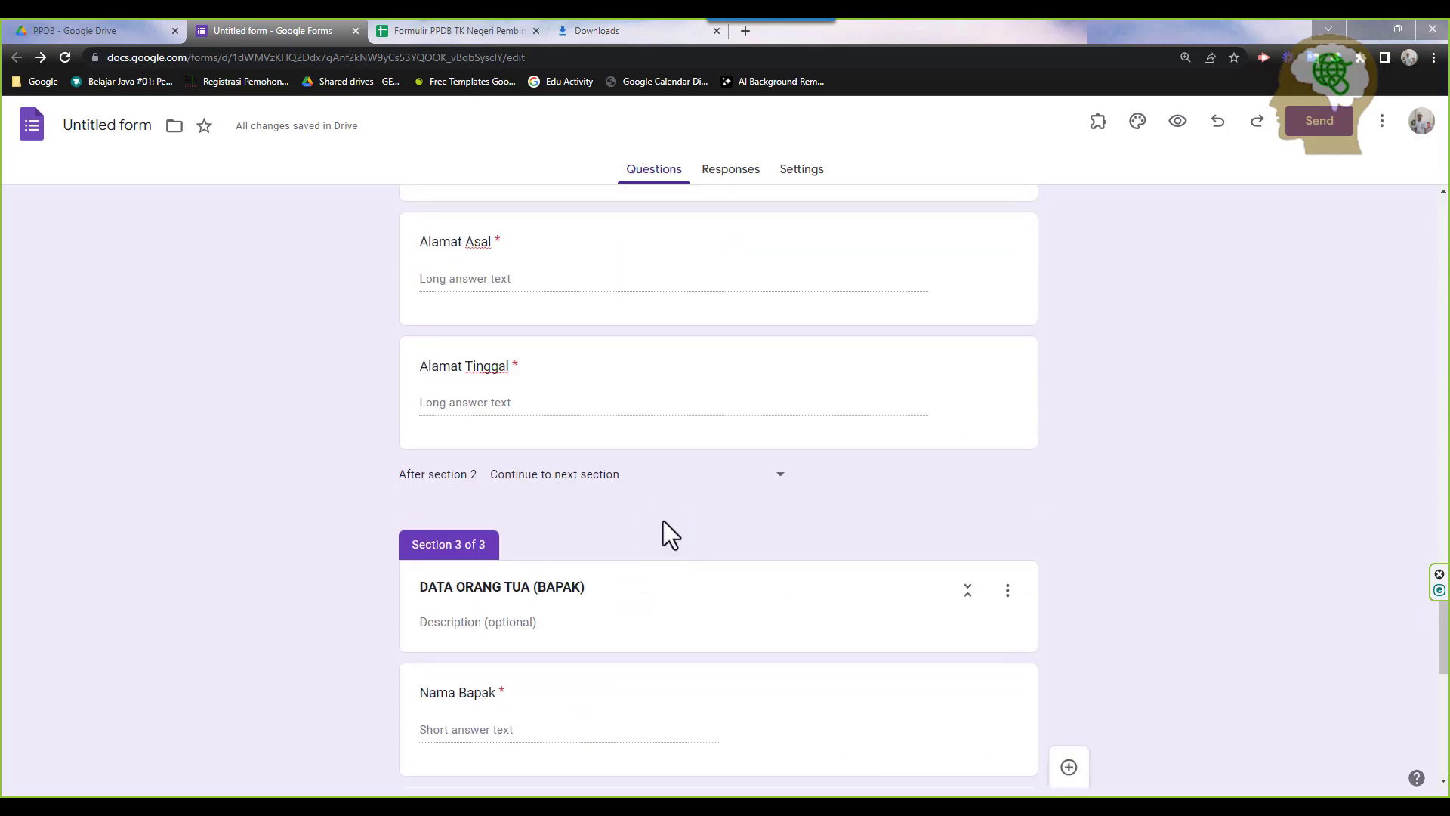
scroll(592, 533, up, 15)
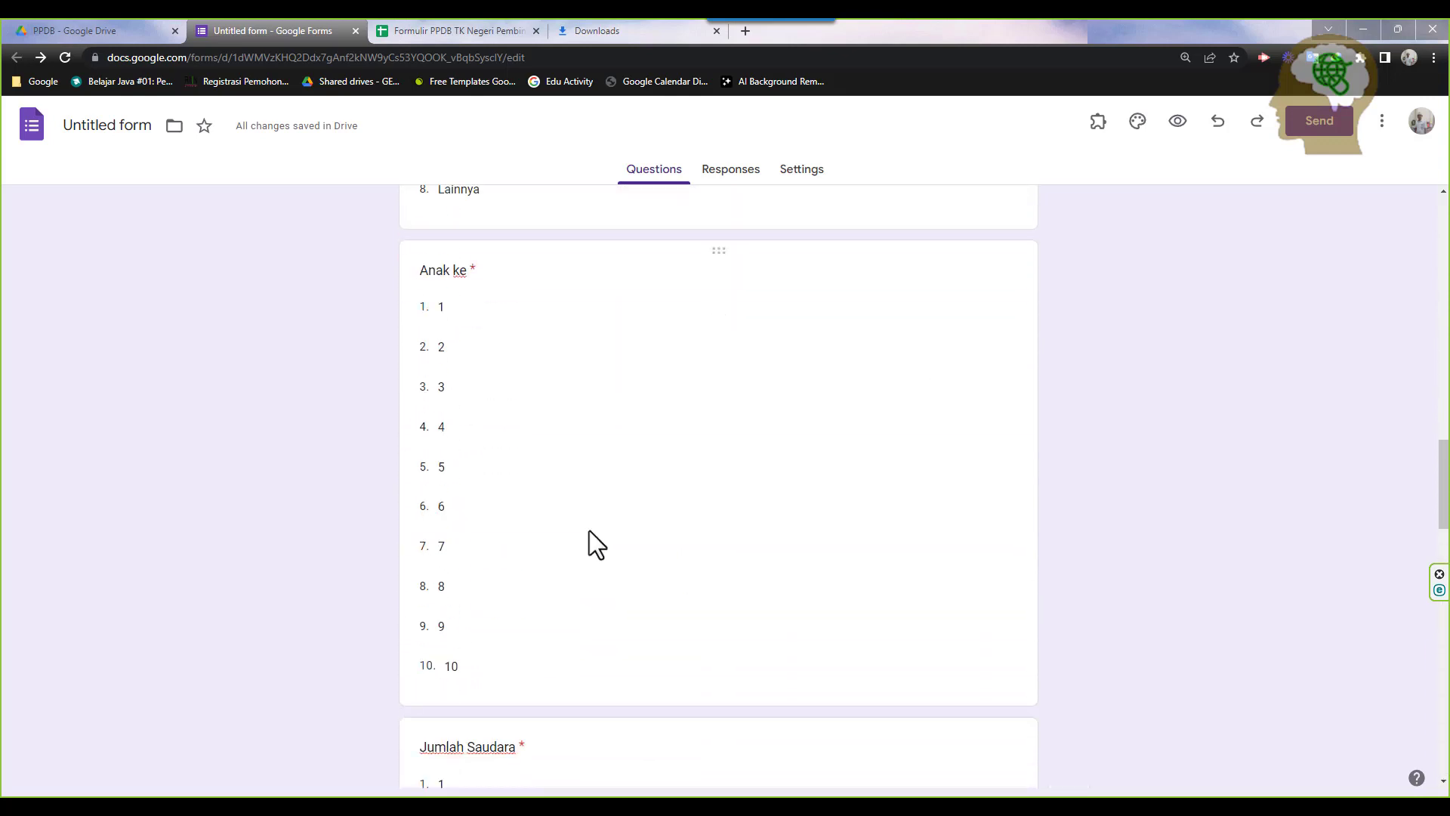
double_click(628, 407)
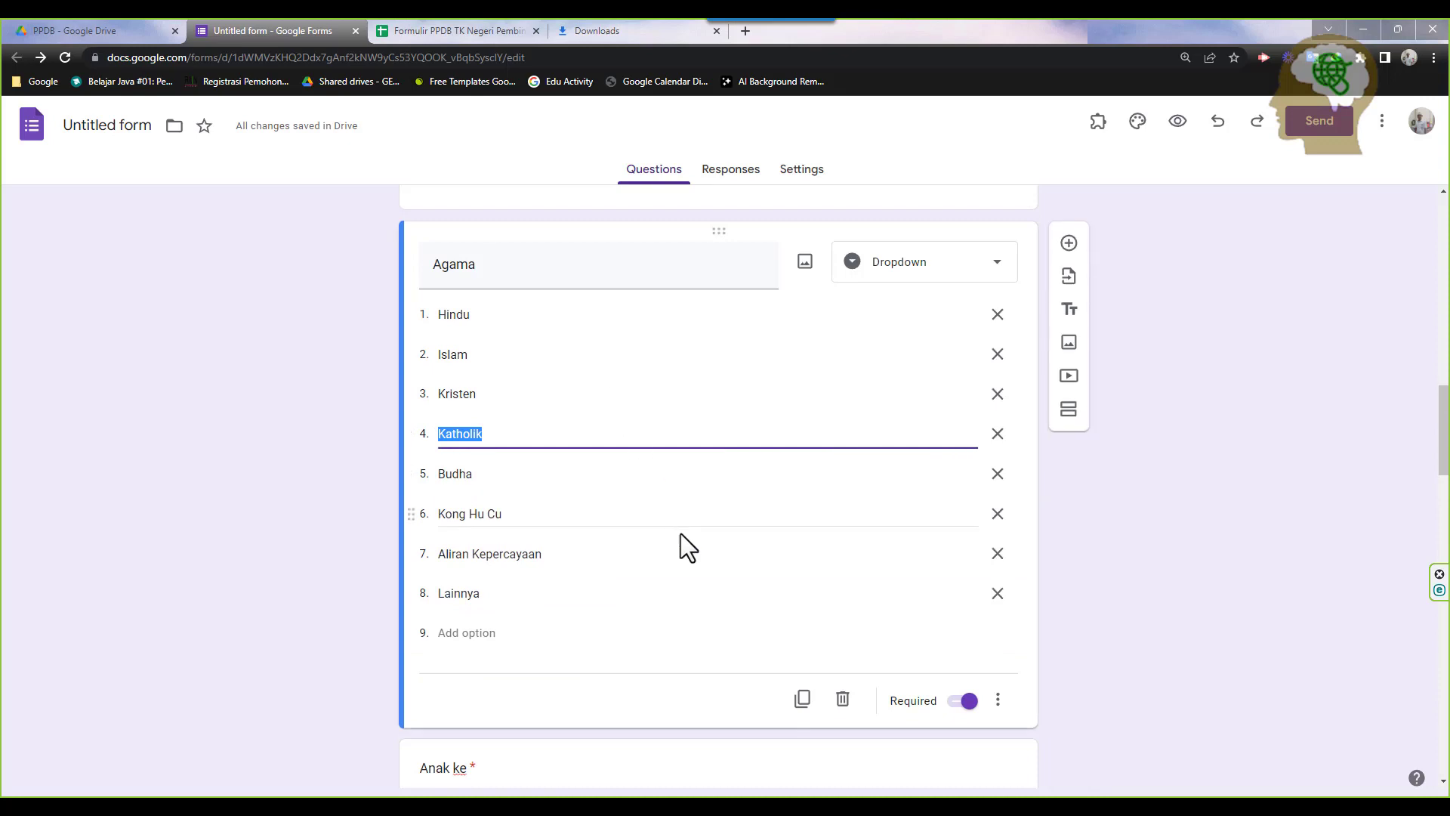
scroll(741, 563, down, 2)
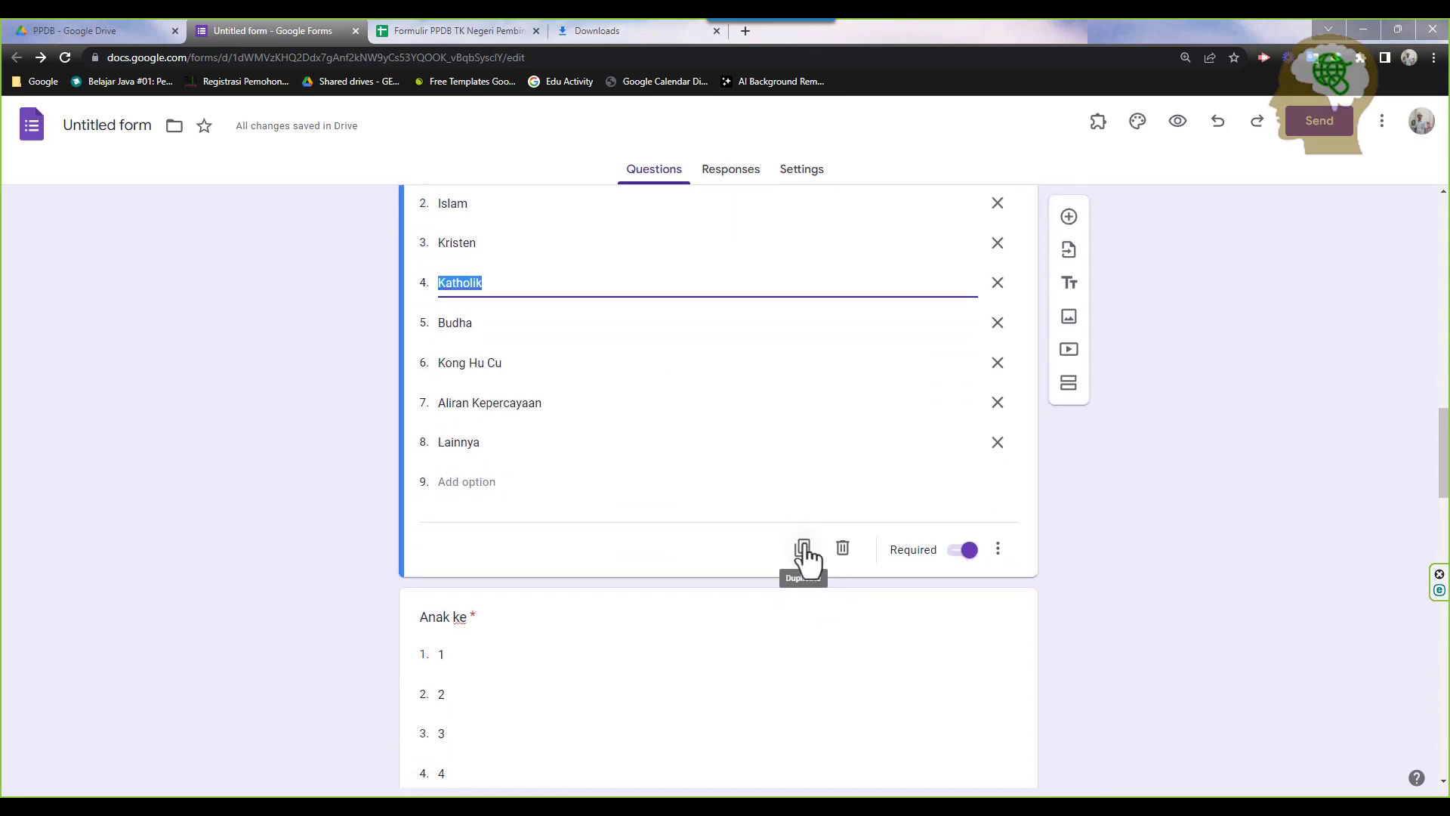
click(805, 554)
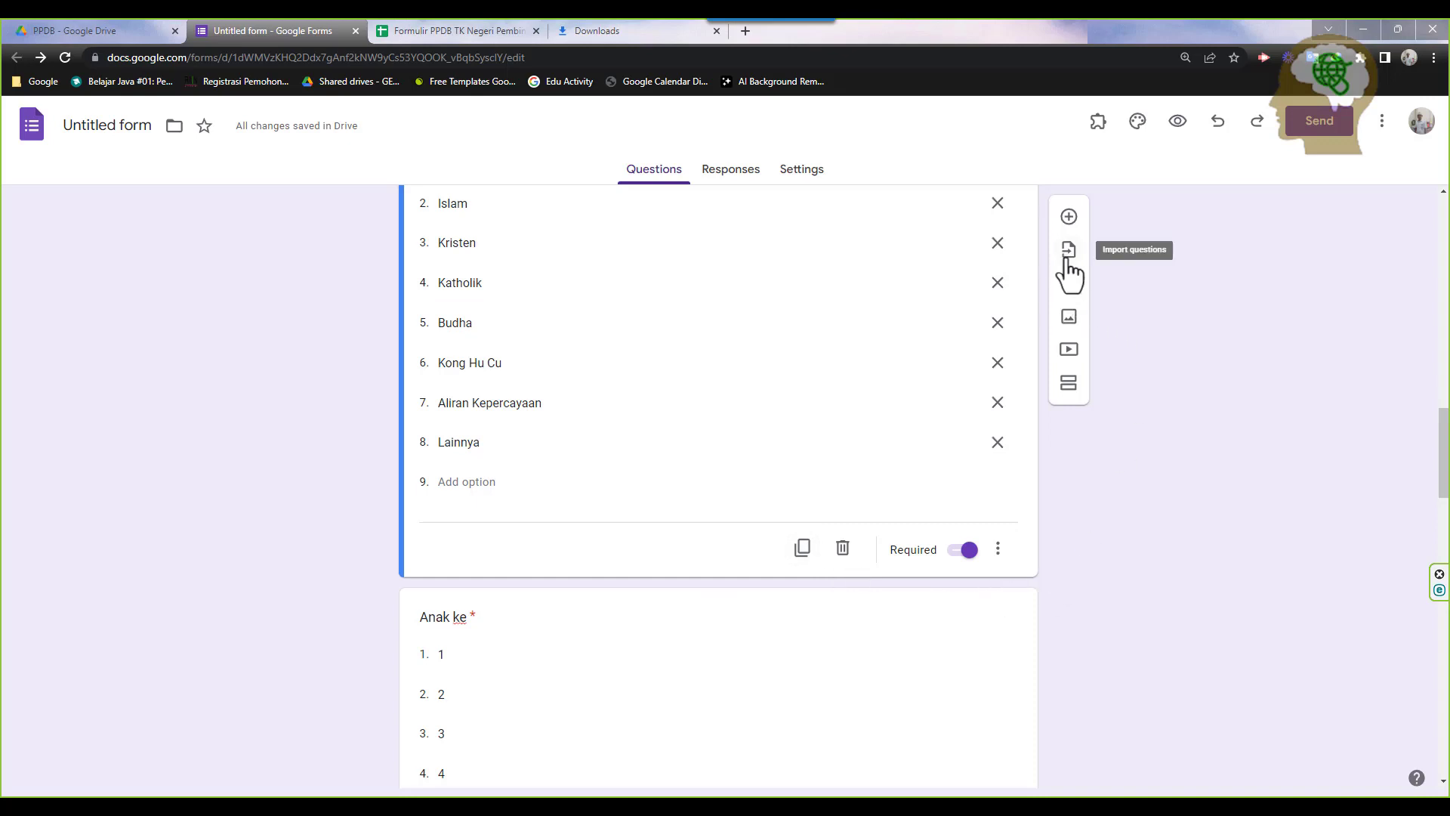
Return to the father's section and delete its multiple-choice "Agama" question
scroll(840, 619, down, 20)
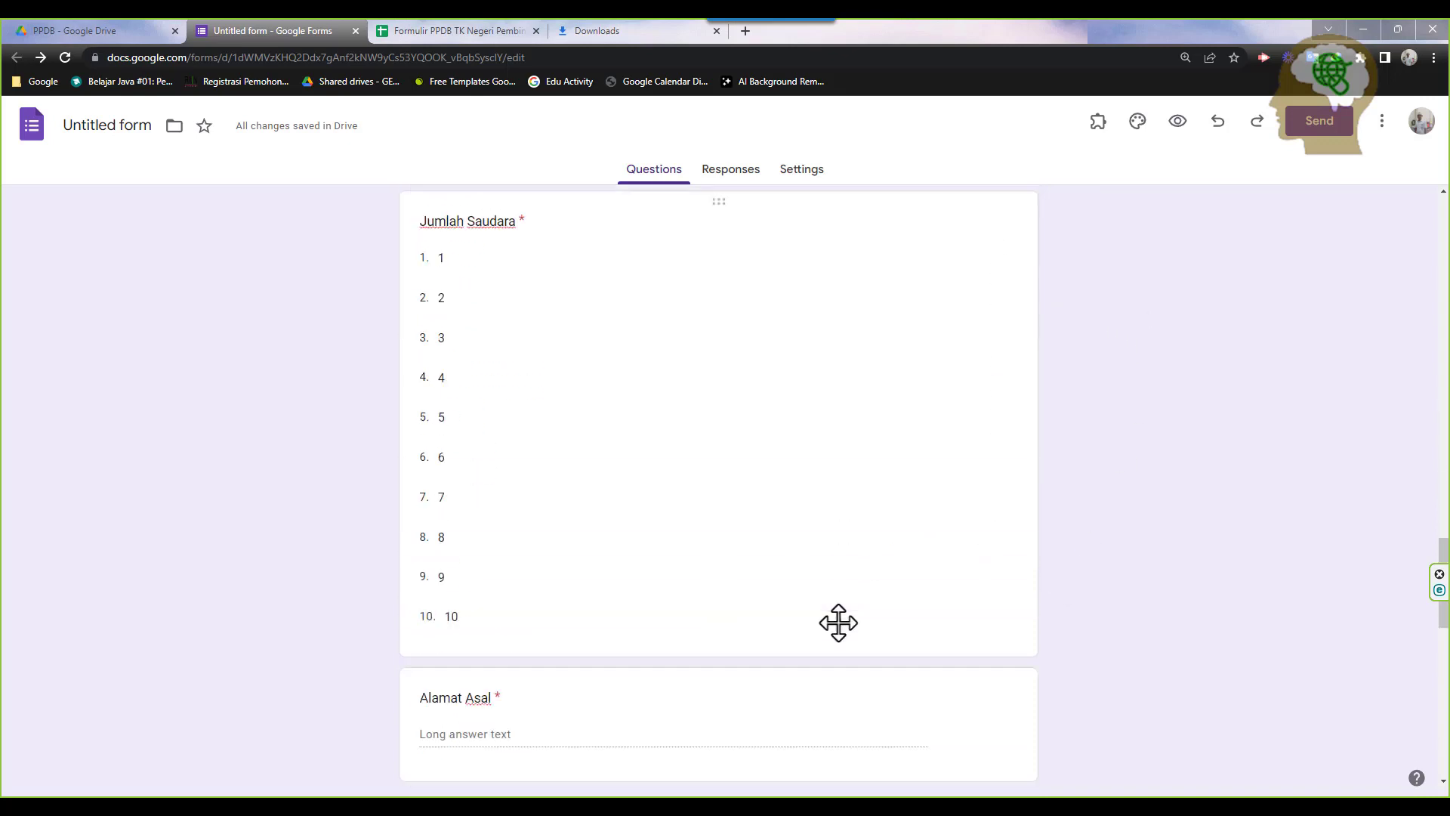
click(698, 678)
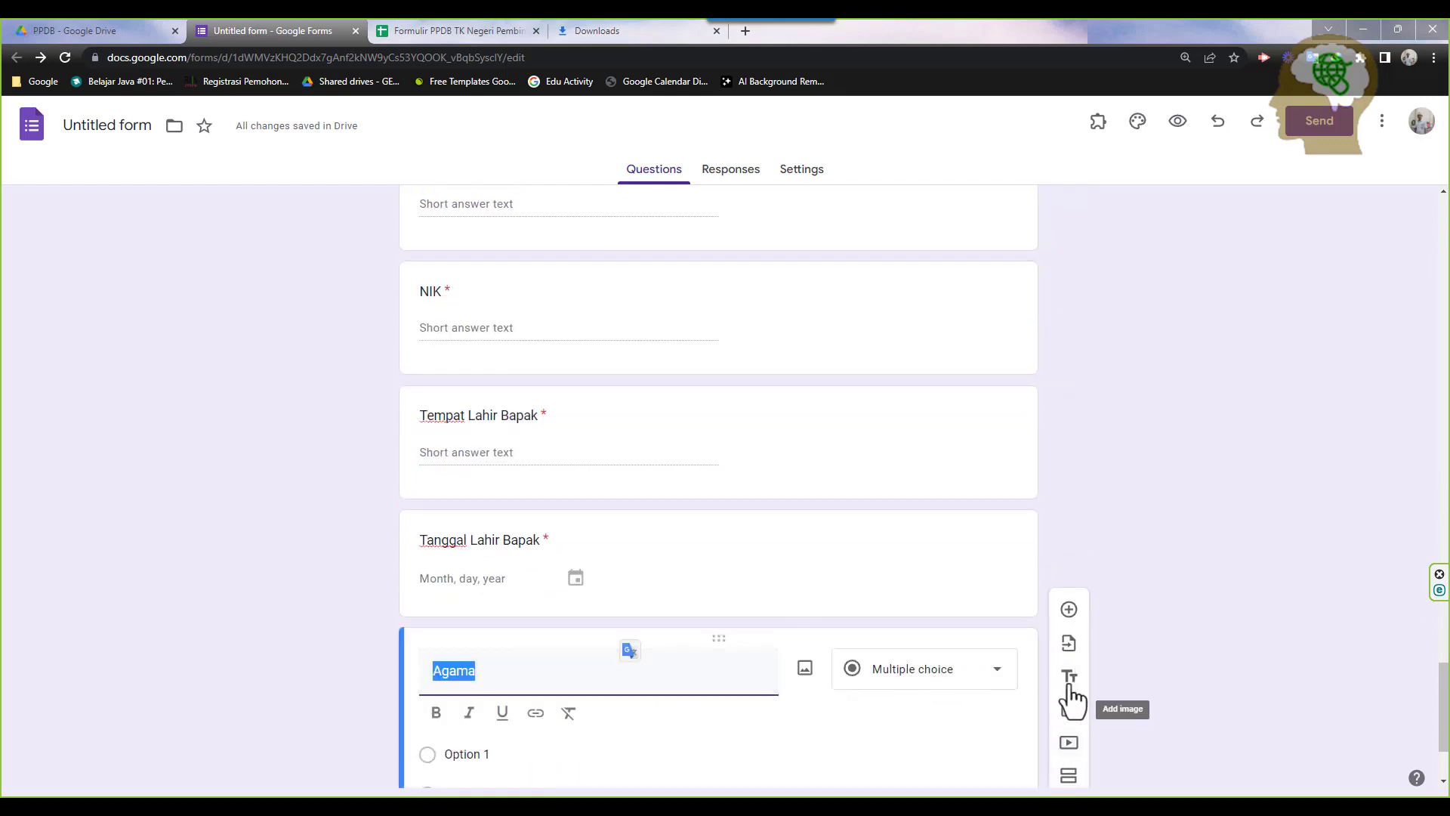
click(1069, 612)
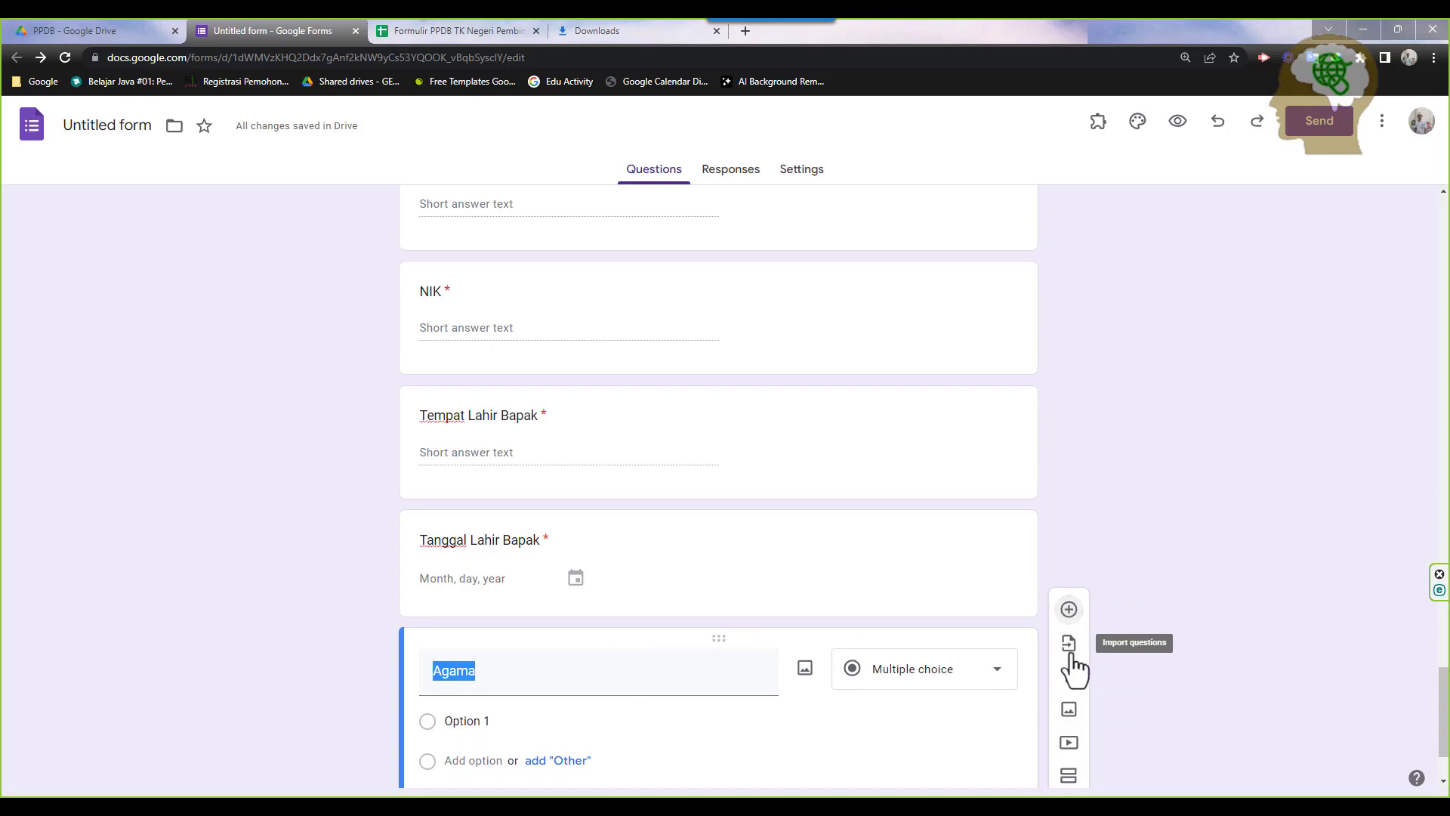
scroll(899, 706, down, 2)
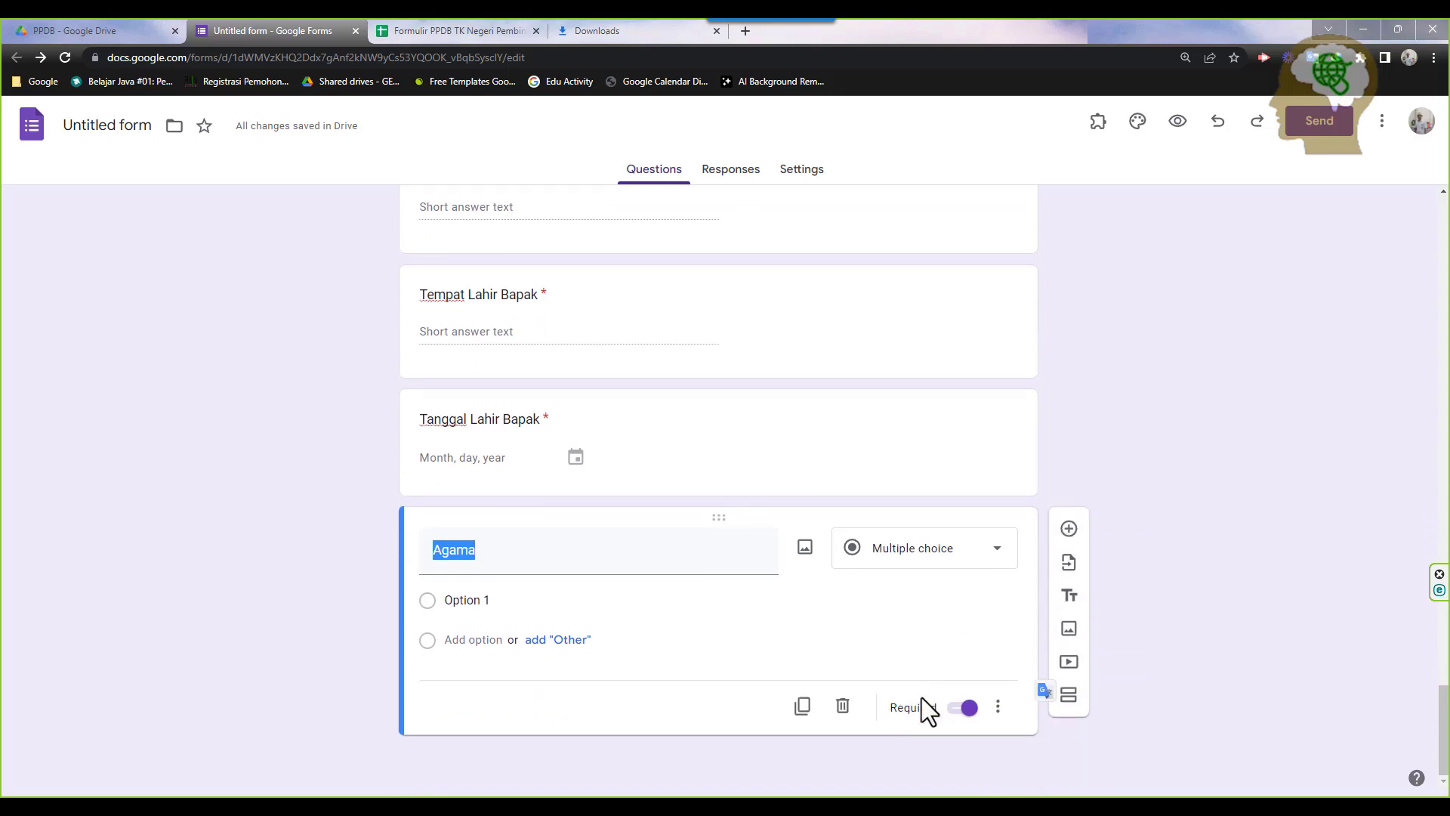
click(840, 708)
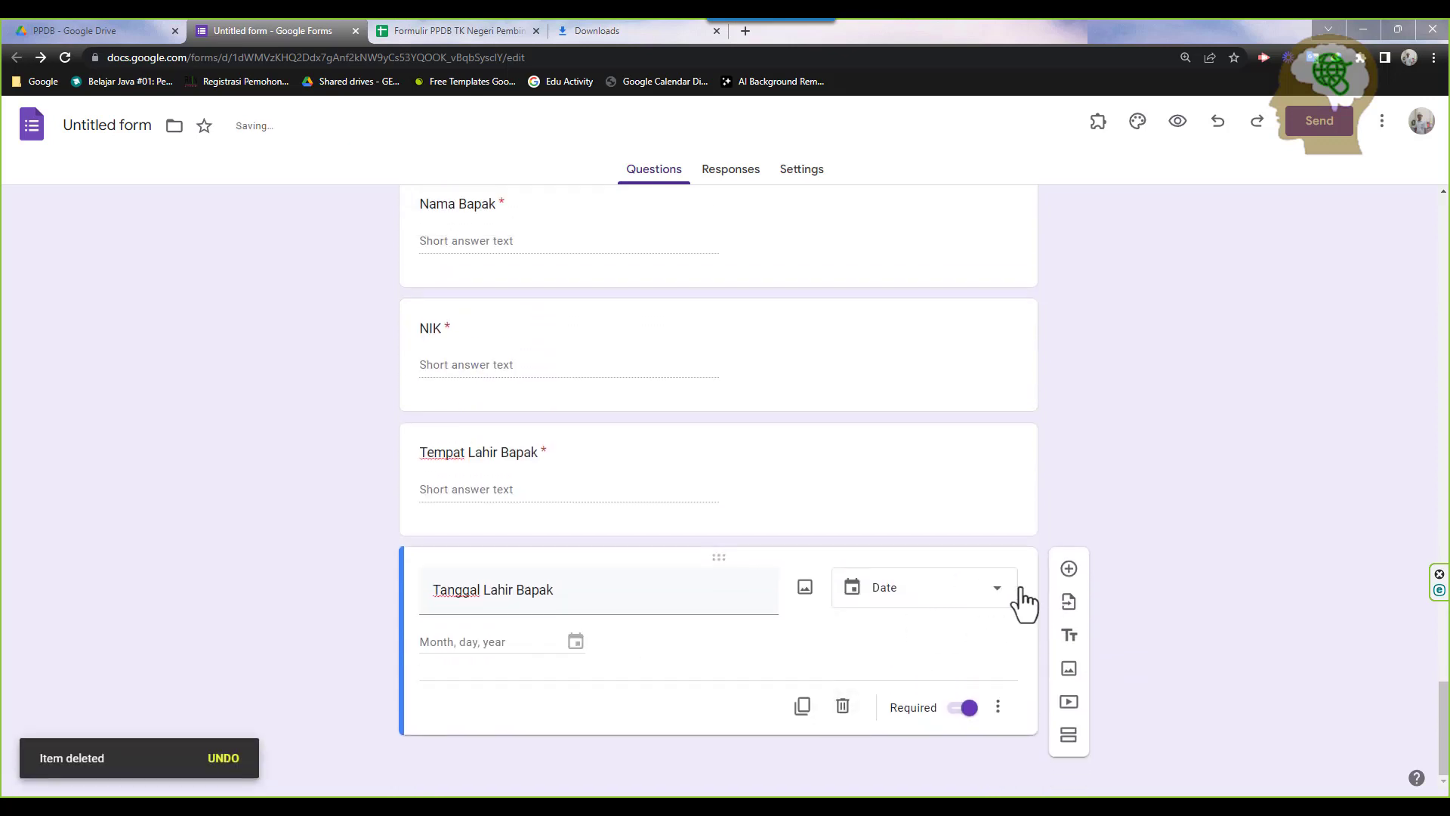
Import the student section's "Agama" dropdown question from this same untitled form to follow "Tanggal Lahir Bapak"
click(1069, 602)
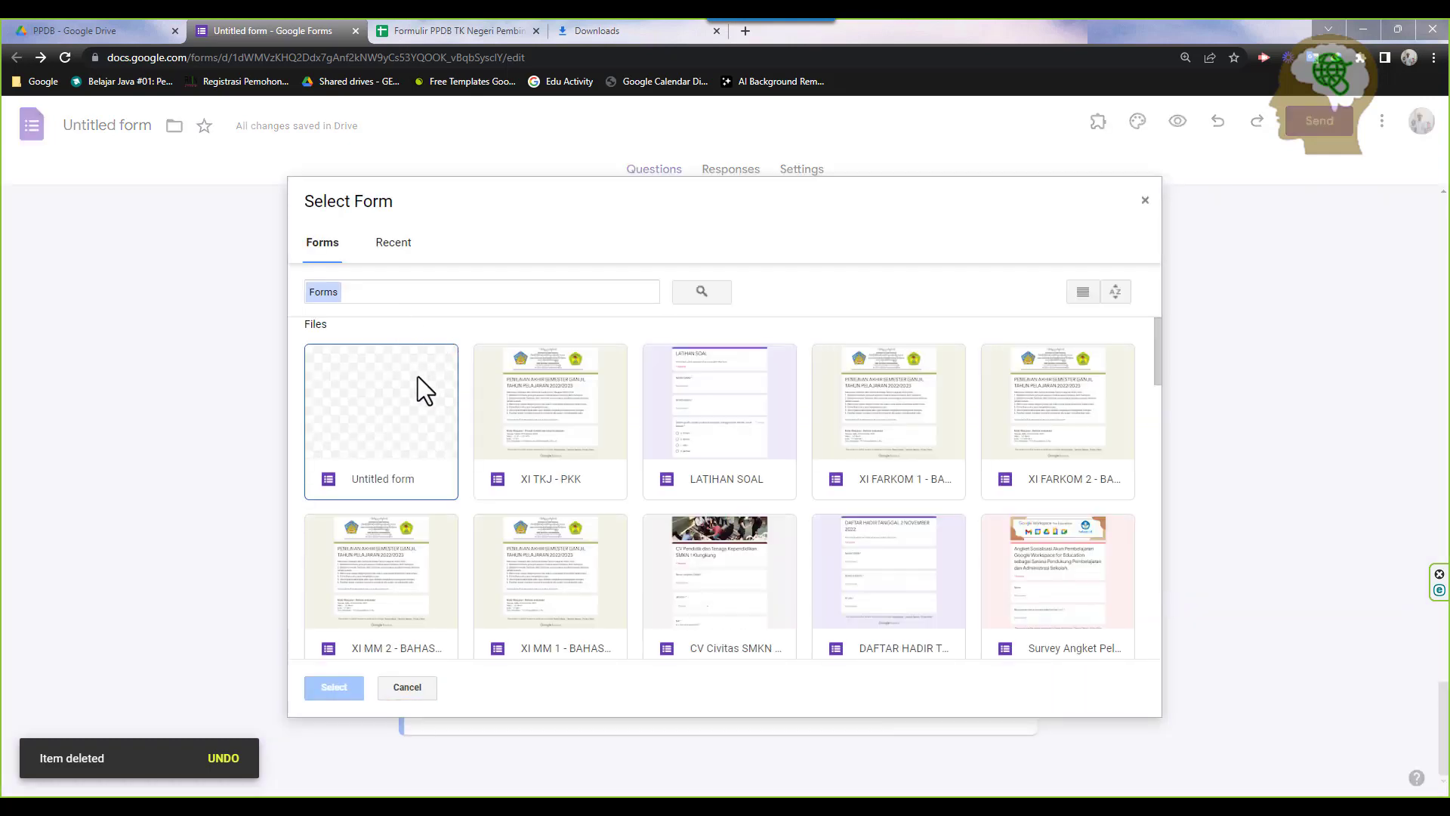
click(410, 428)
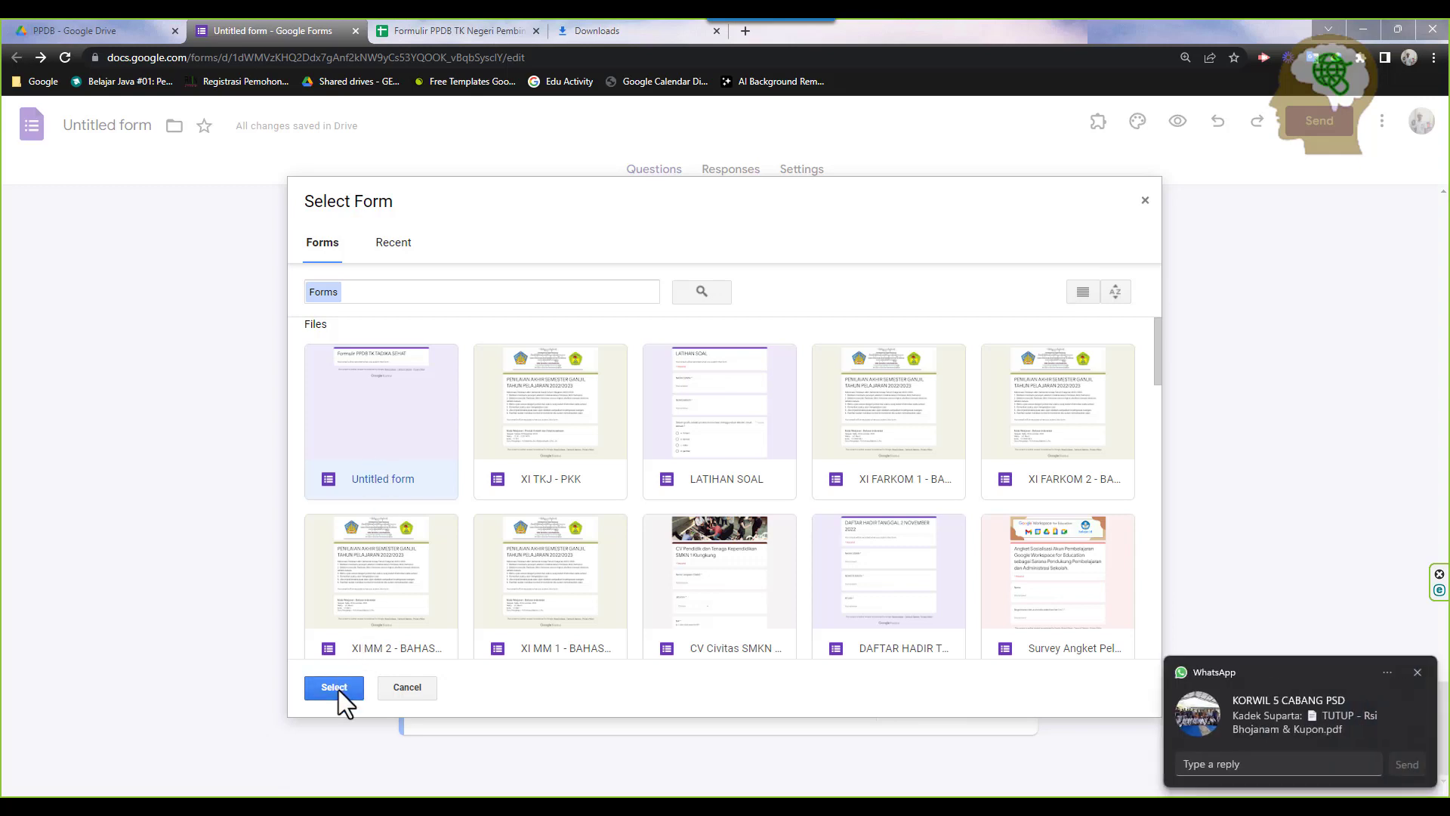
click(338, 690)
scroll(1263, 474, down, 1)
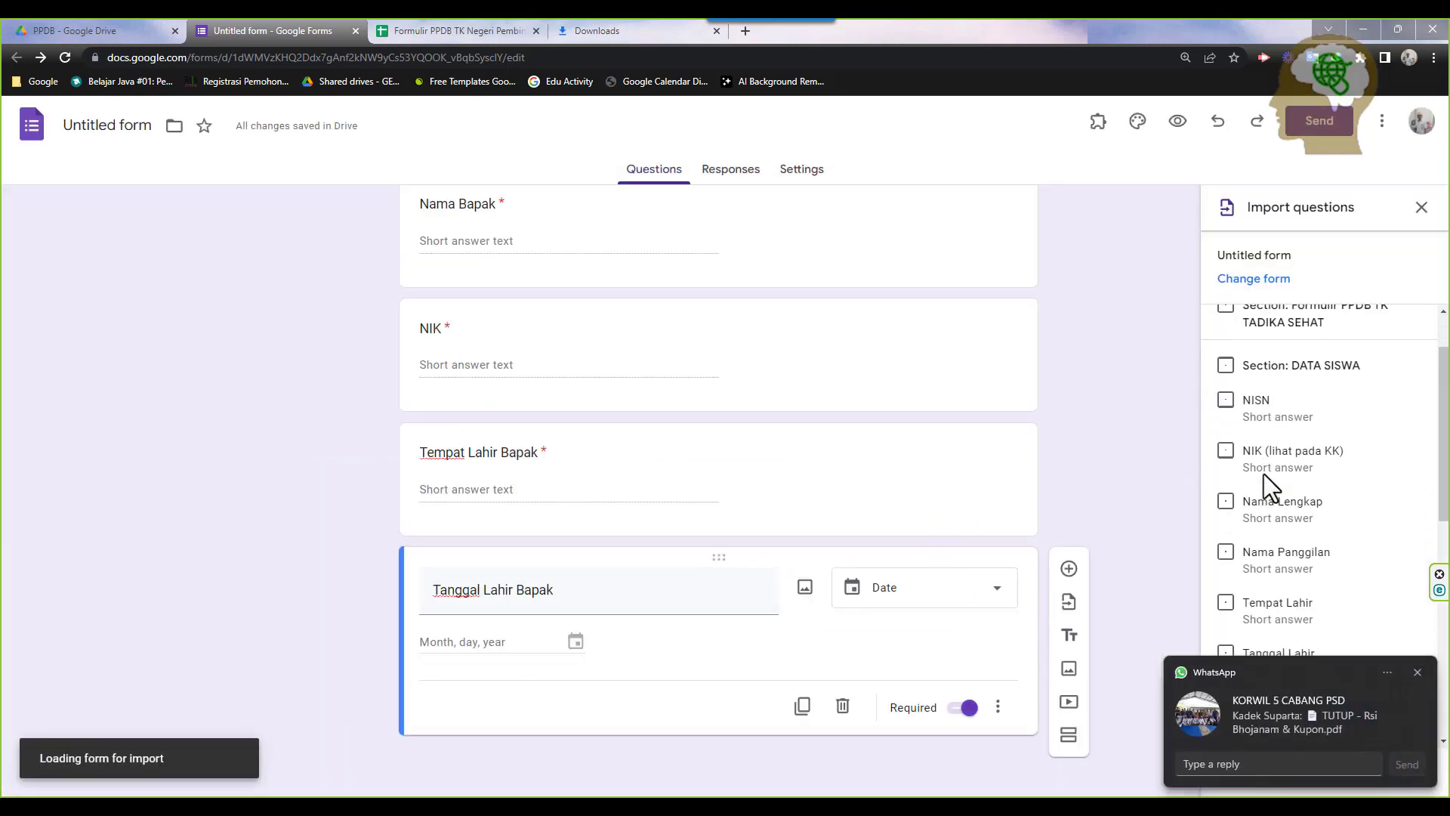
scroll(1262, 473, down, 1)
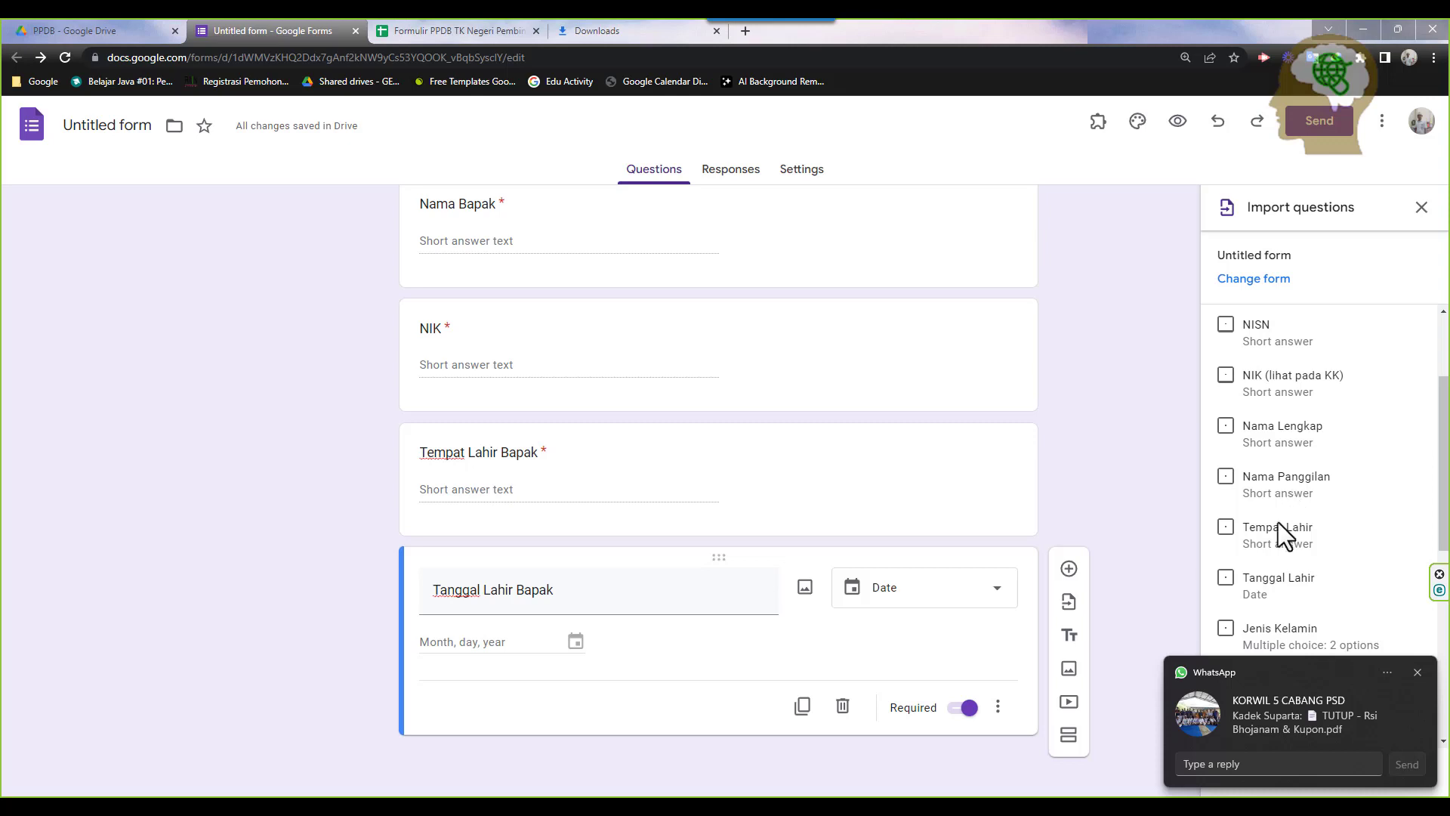
scroll(1260, 555, down, 2)
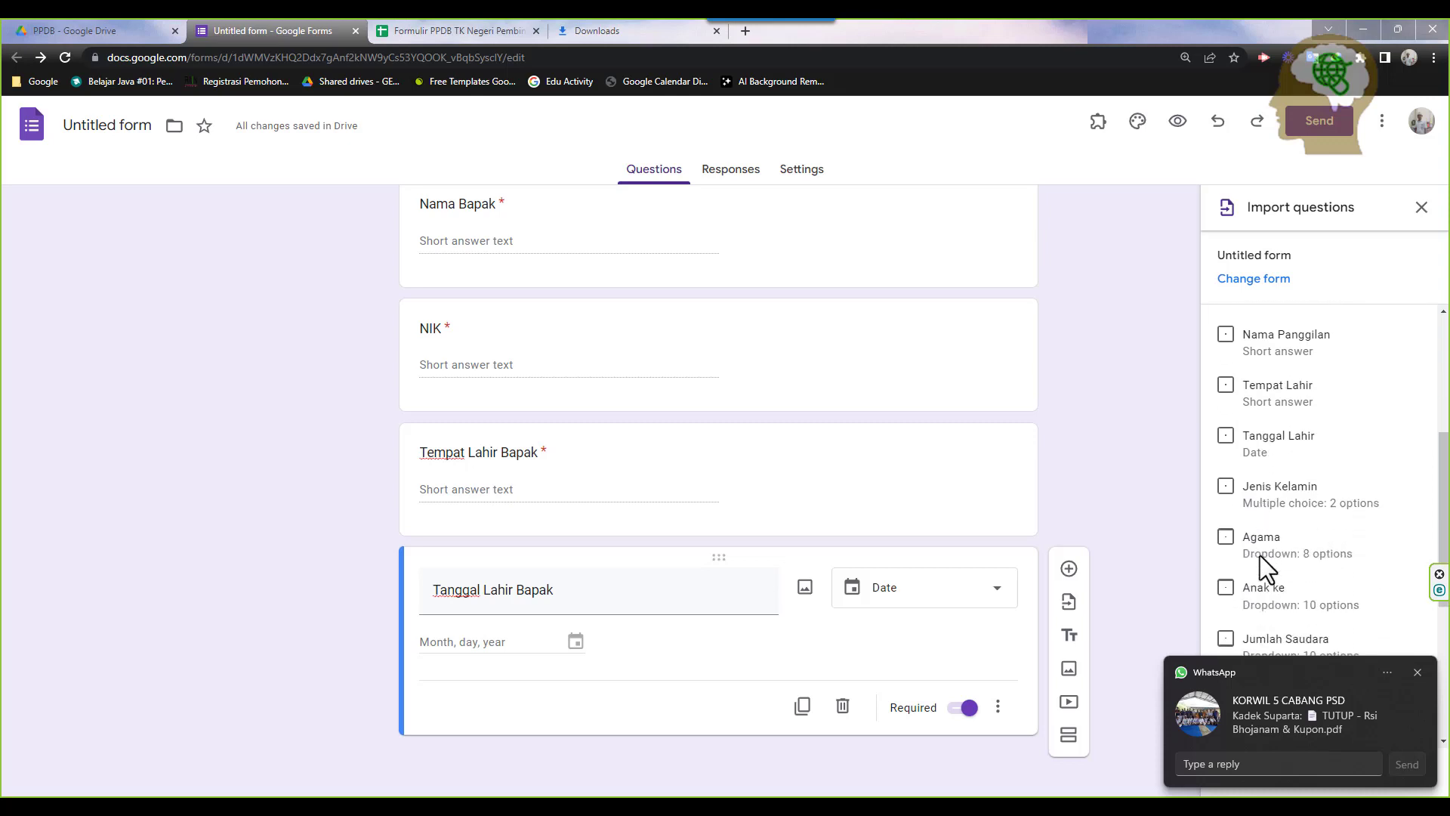
click(1225, 529)
click(1293, 762)
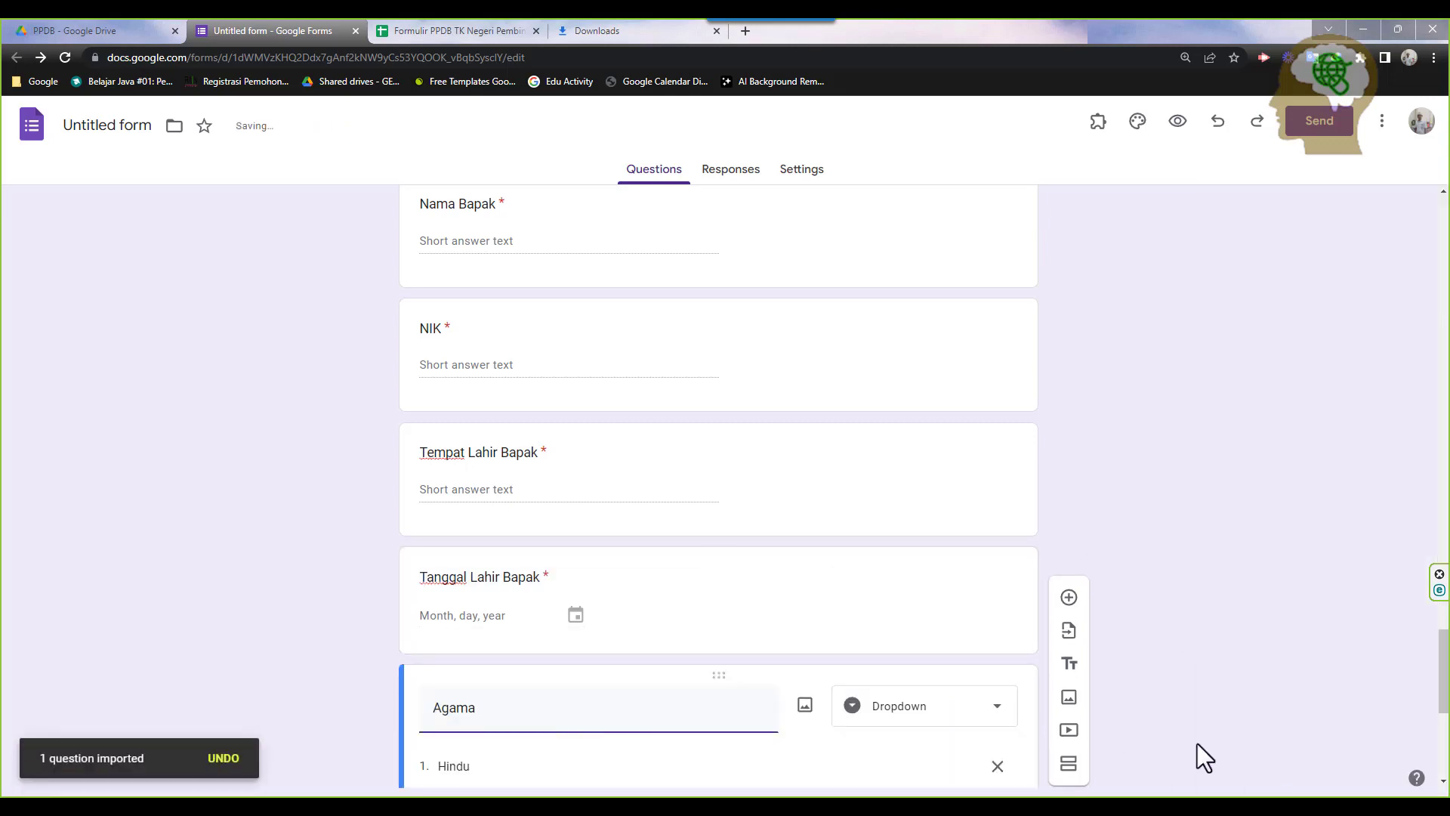
scroll(877, 660, down, 3)
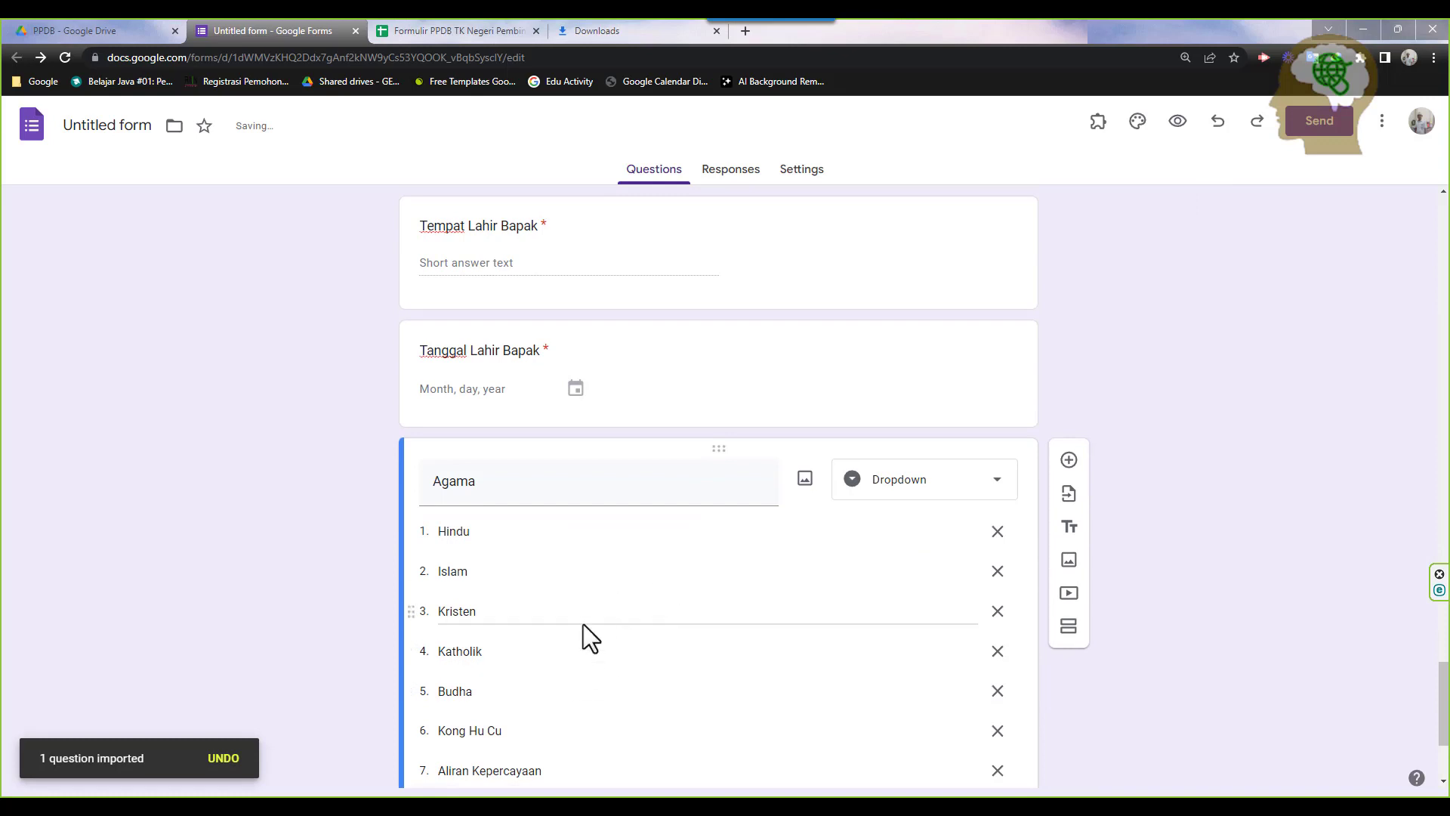
Name the form file "Formulir PPDB TK TADIKA SEHAT" and review the options of the imported Agama question
click(137, 126)
text(Formulir PPDB TK TADIKA SEHAT)
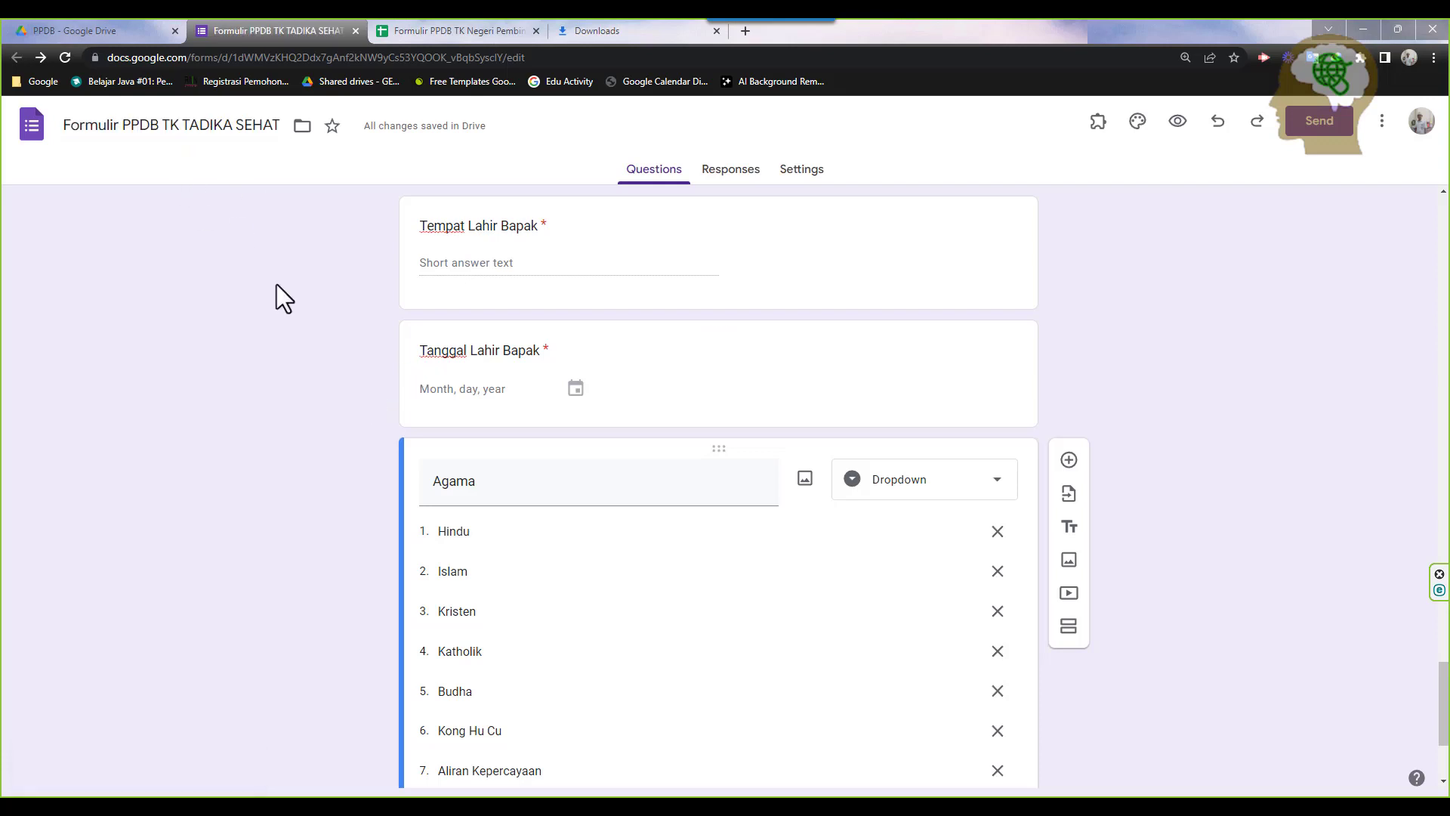
scroll(561, 549, down, 3)
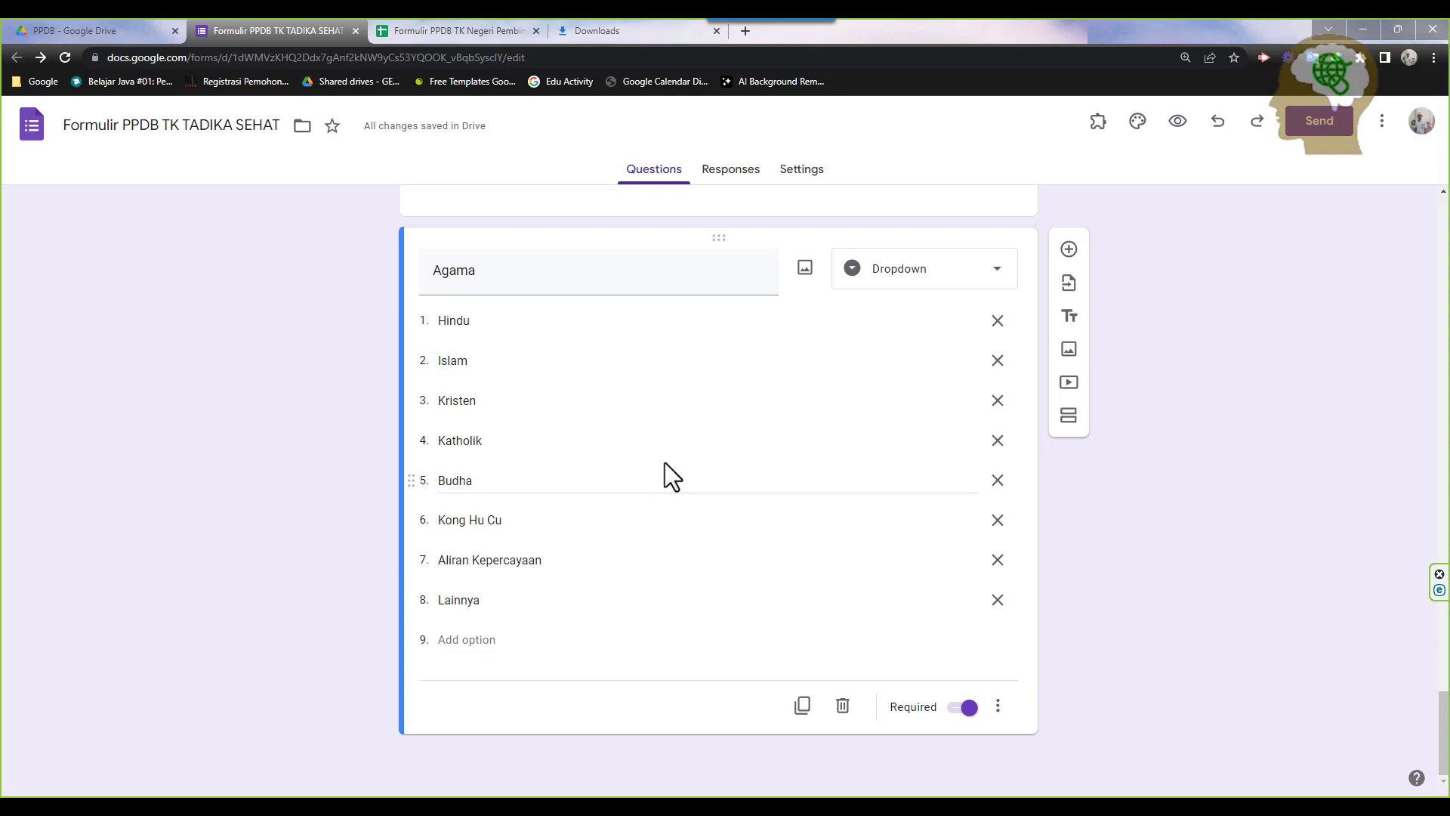
Check the next field in the spreadsheet, then duplicate the father's "Agama" dropdown question and title the copy "Pendidikan Terakhir"
click(442, 22)
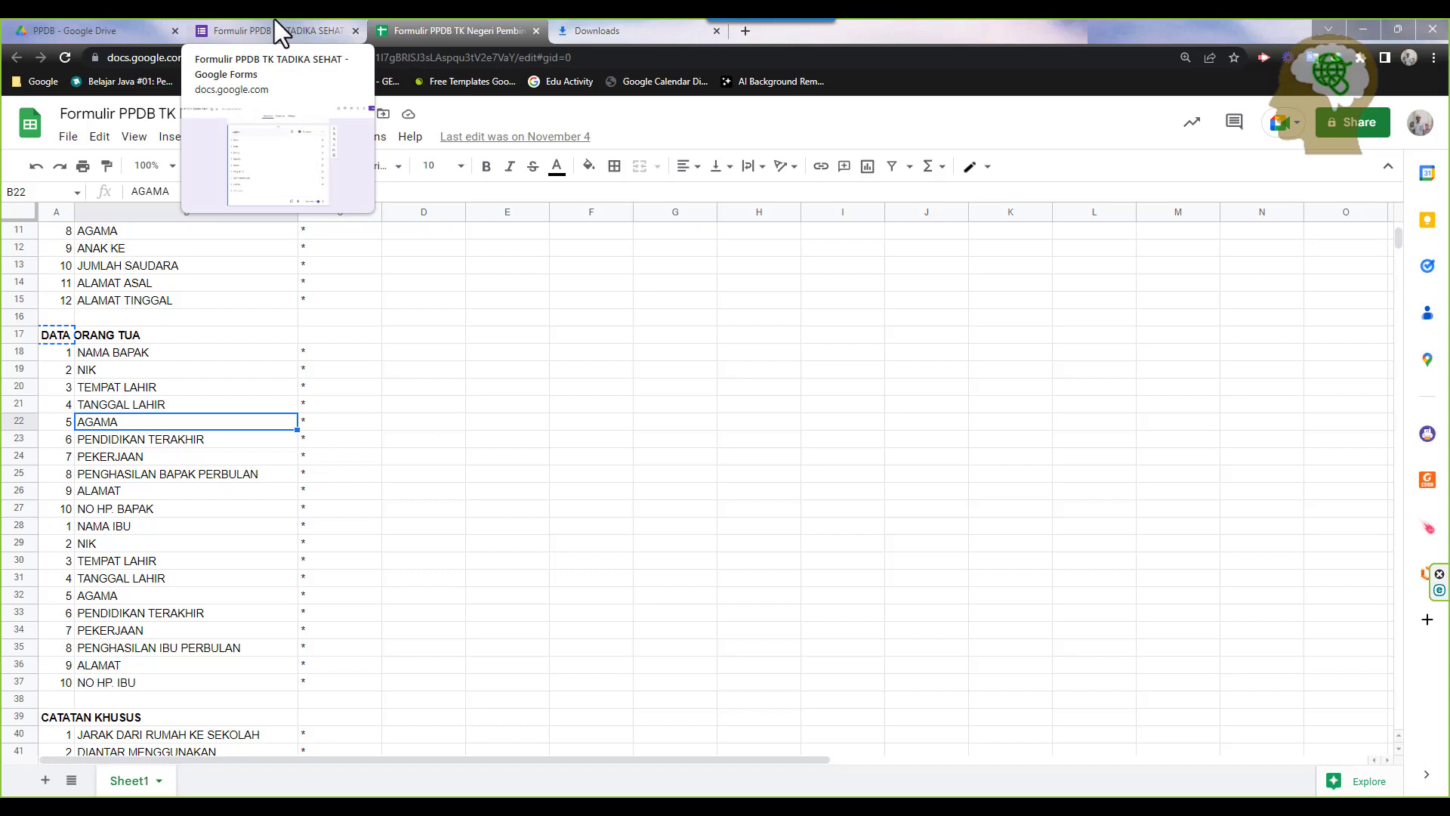
click(274, 22)
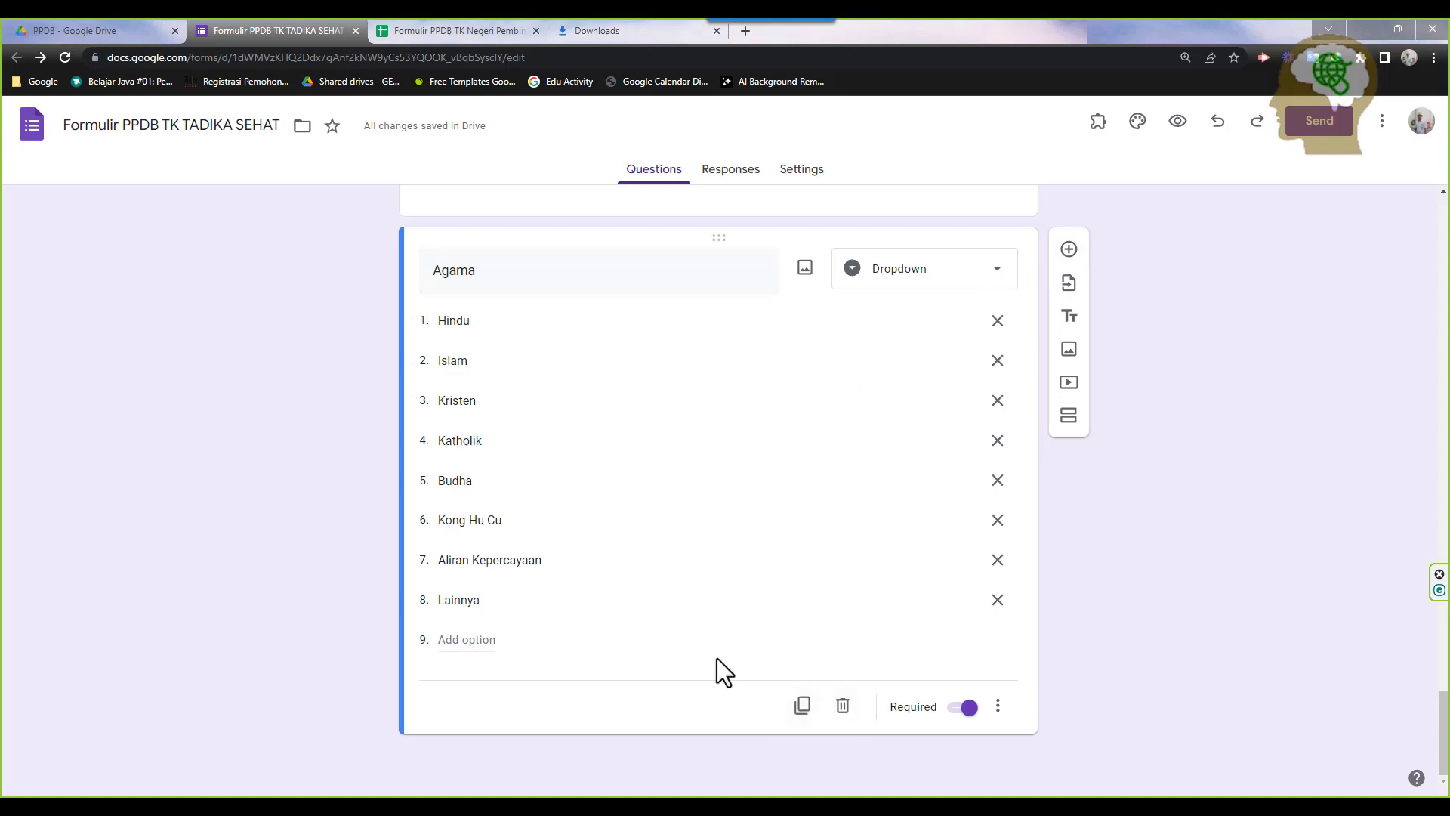
click(803, 707)
drag(487, 441, 372, 446)
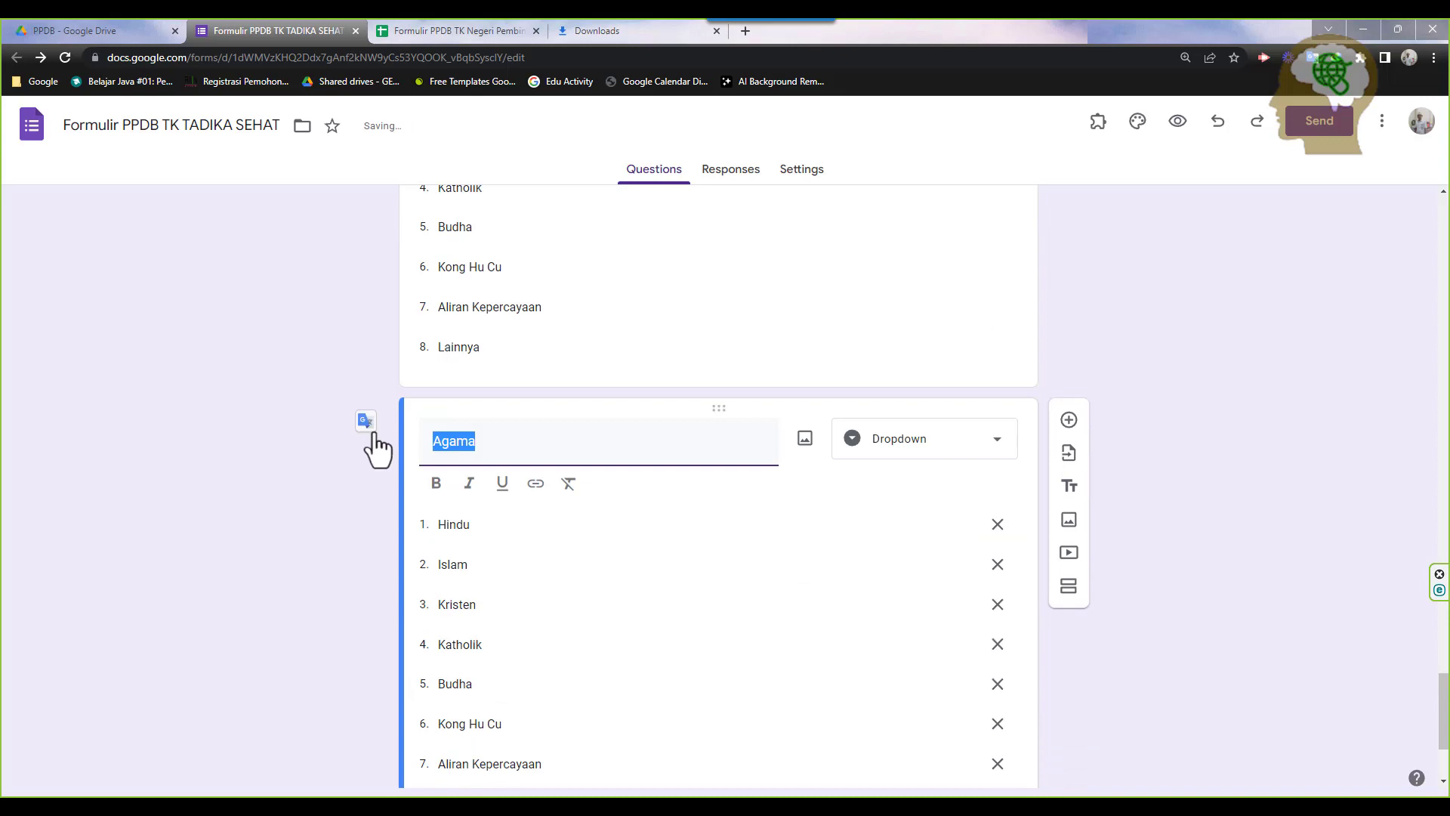
text(Pendio)
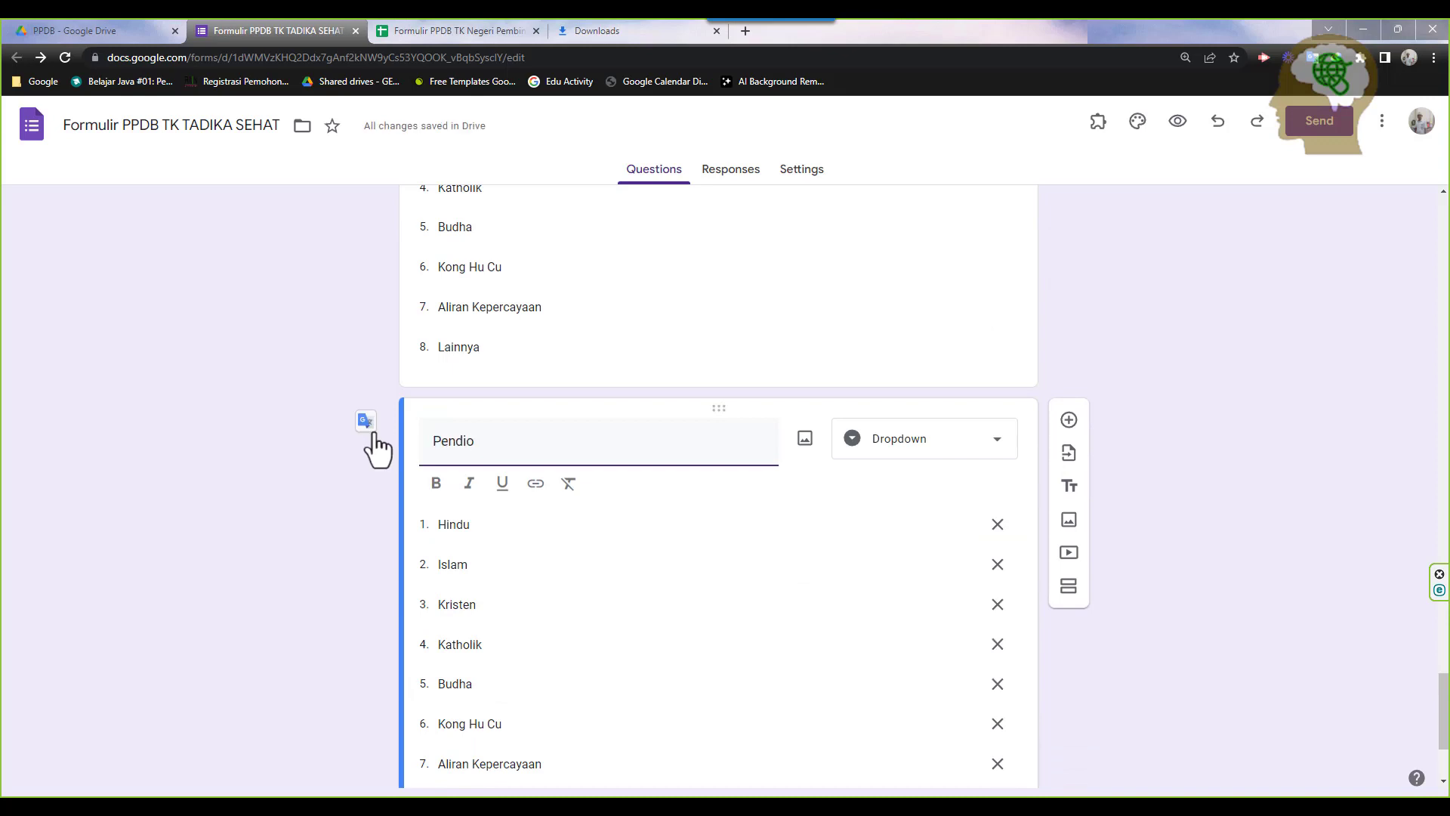
key(BackSpace)
text(dikan Terakhir)
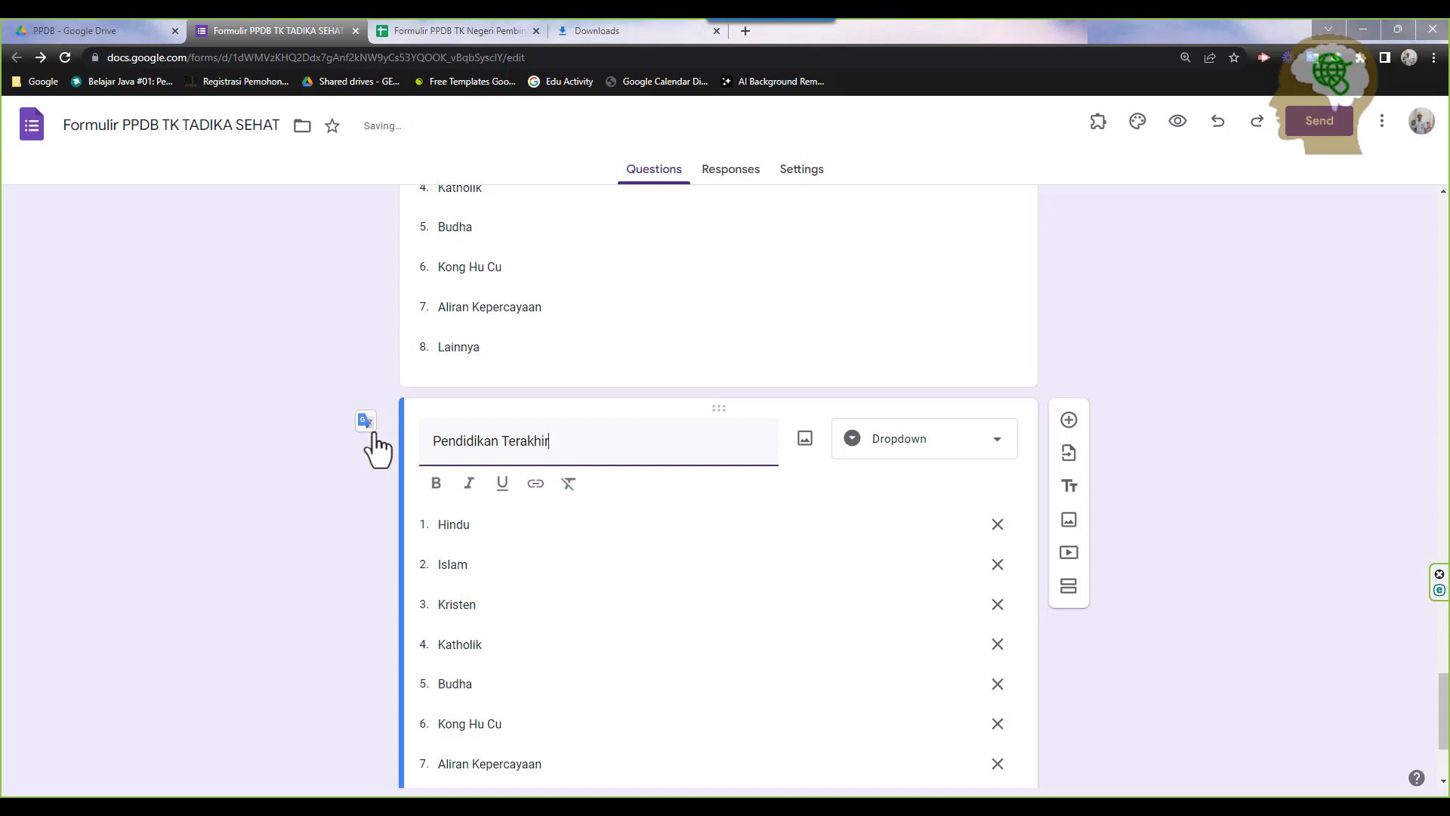
Replace the first four options of the "Pendidikan Terakhir" dropdown with "Tidak Sekolah", "SD", "SMP" and "SMA"
click(472, 526)
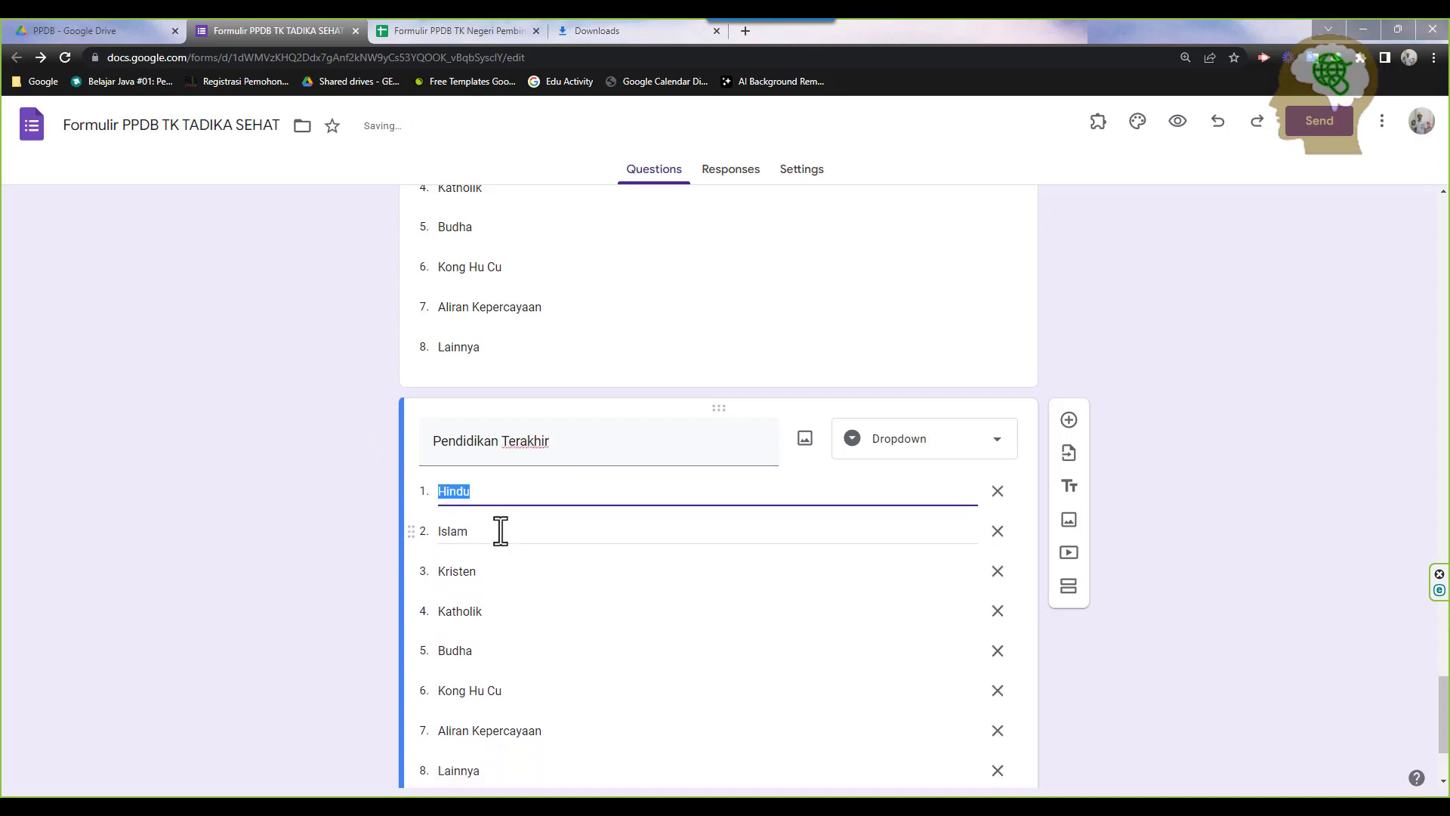
text(Tidak Sekolahj)
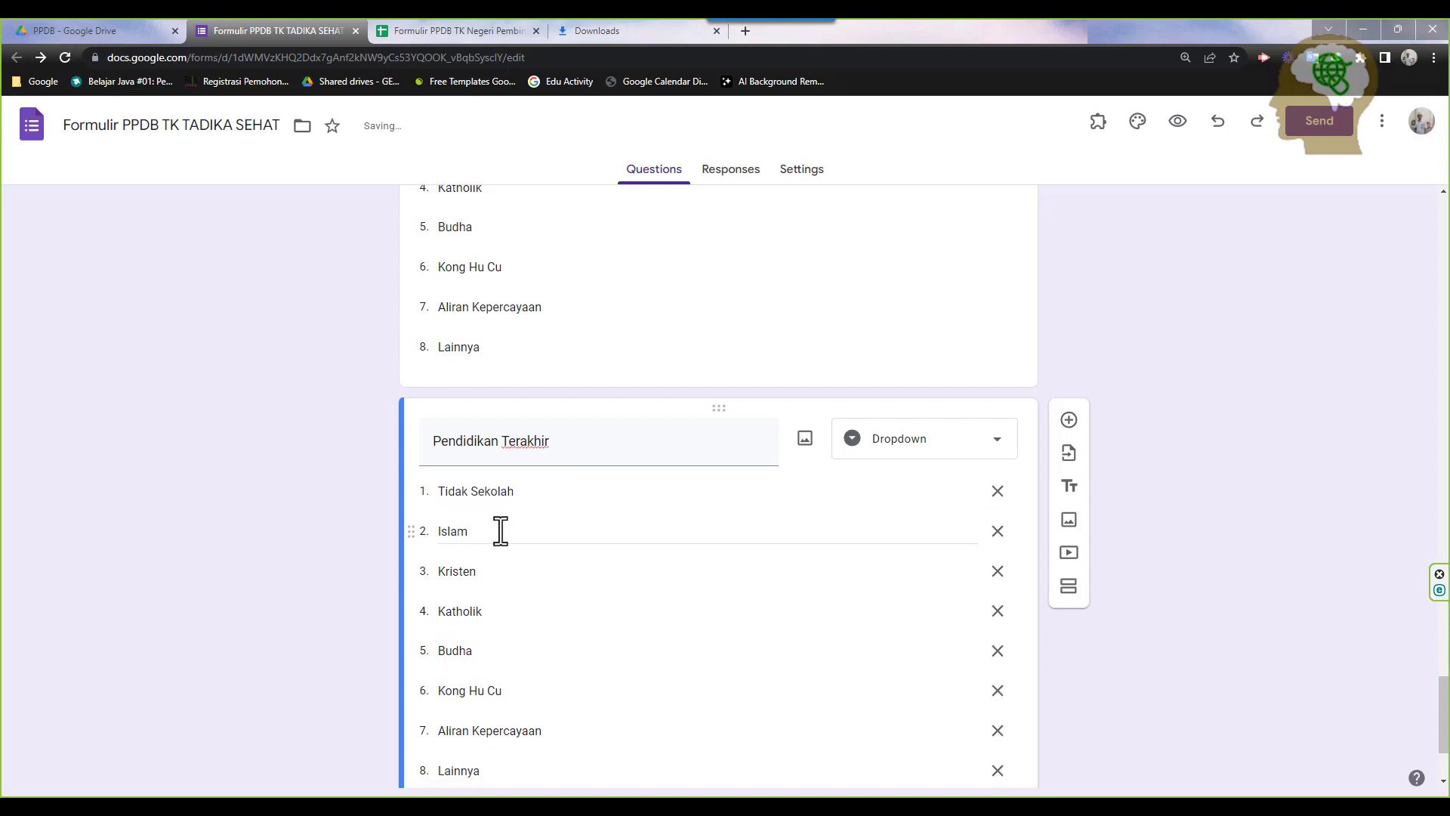
click(501, 531)
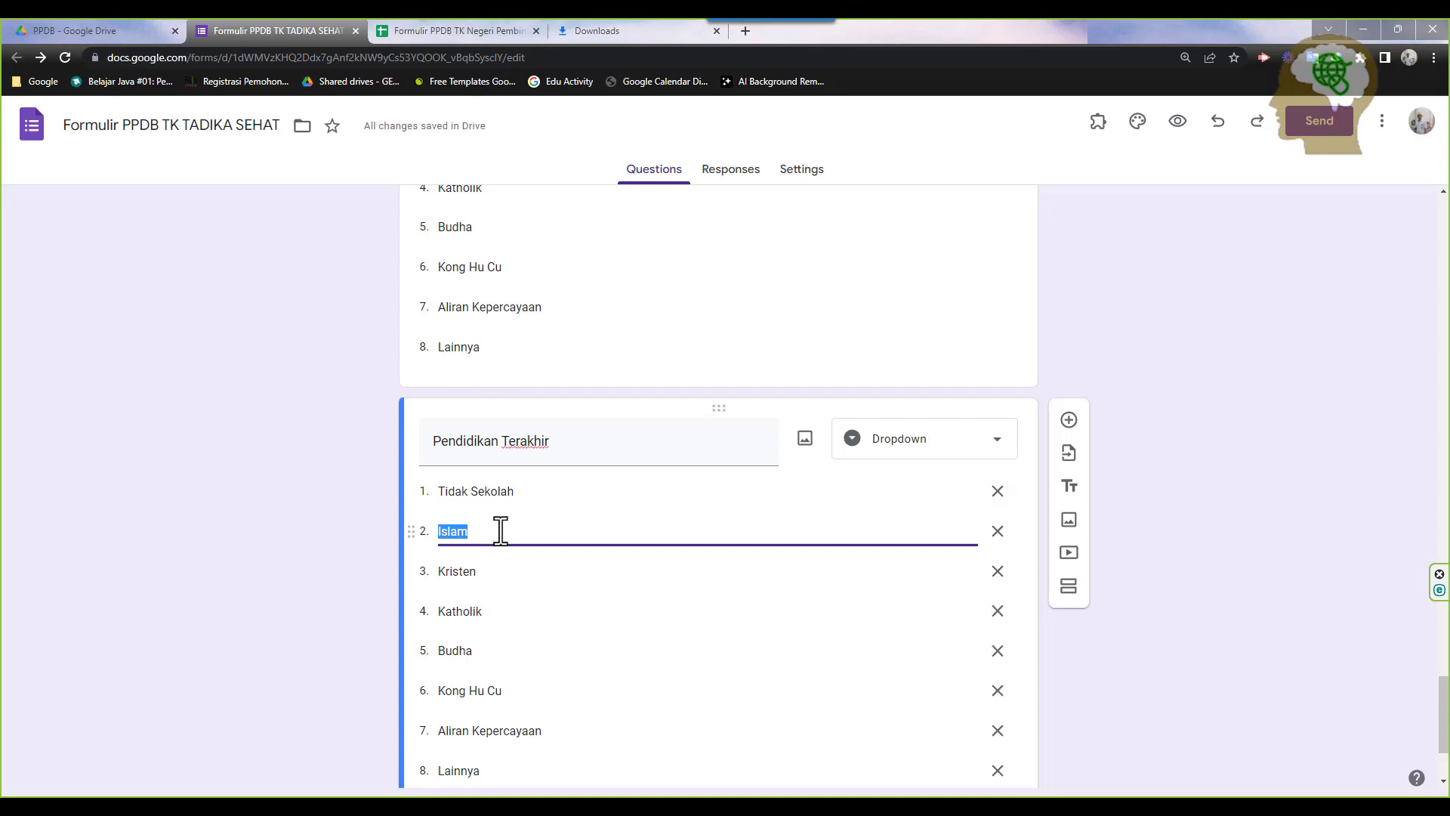
text(SD)
key(Tab)
key(Tab)
text(SMP)
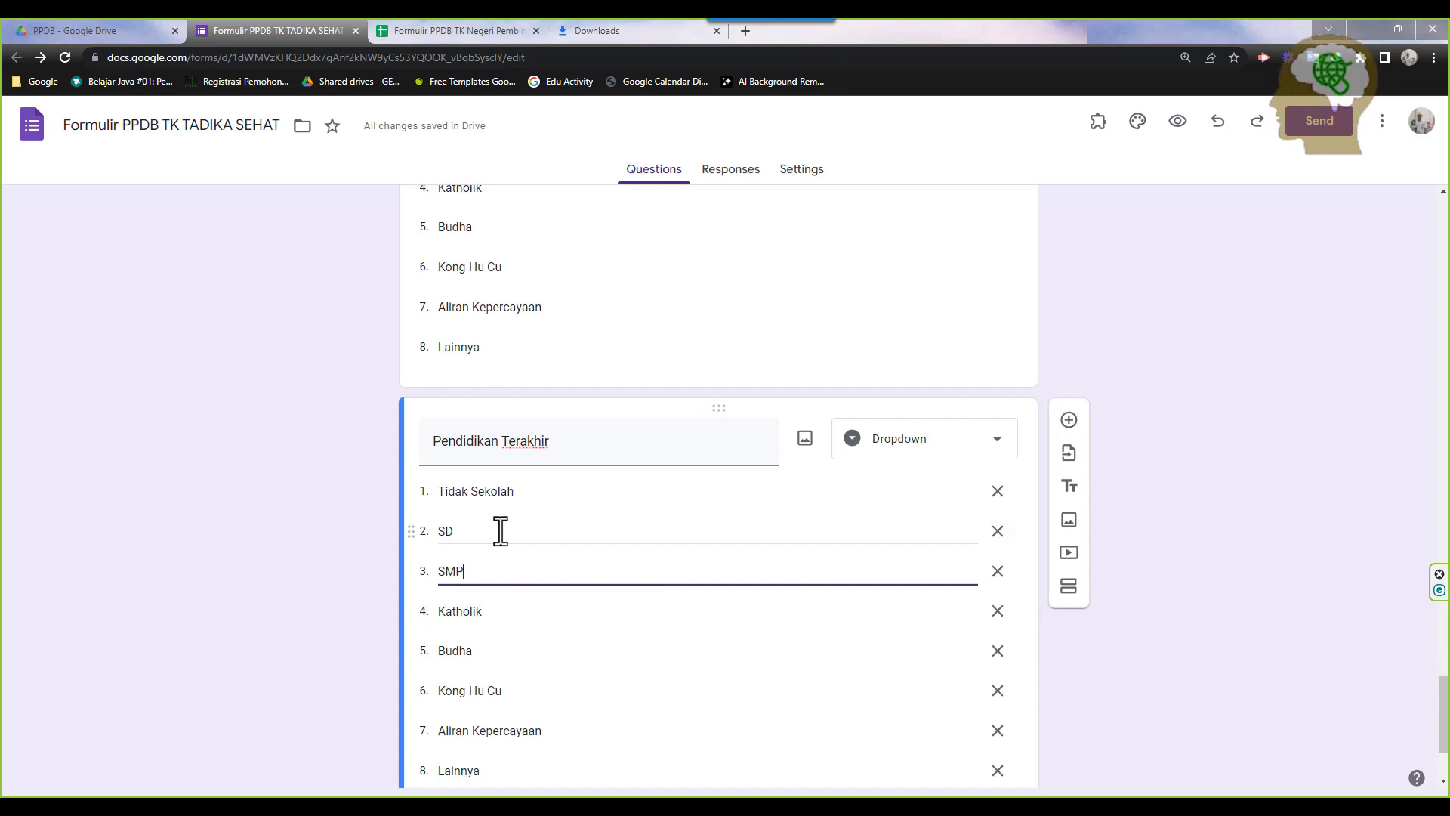
key(Tab)
key(Tab)
text(SMA)
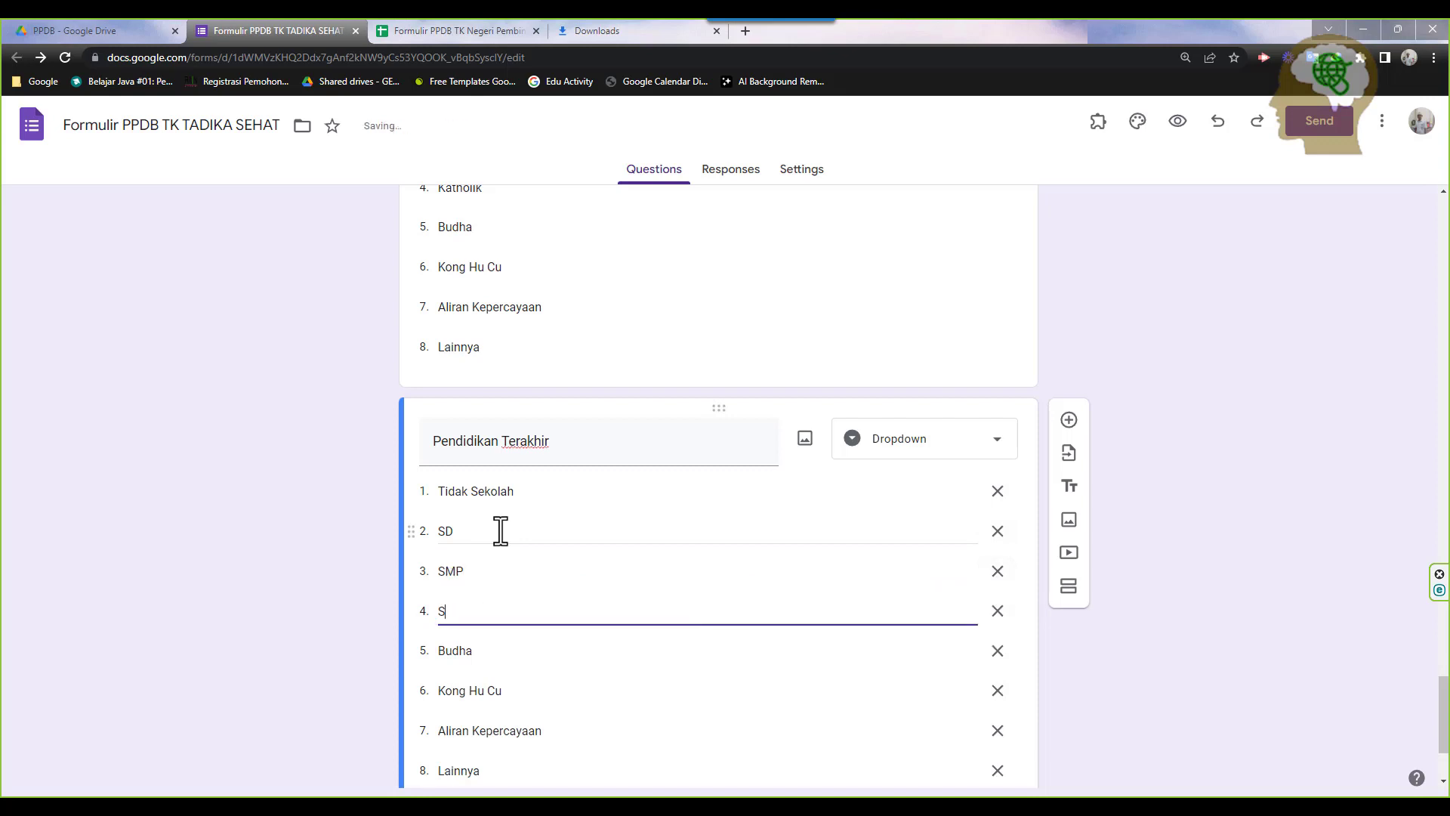
Replace options five to eight of the "Pendidikan Terakhir" dropdown with "D1", "D2", "D3" and "S1/DIV"
key(Tab)
key(Tab)
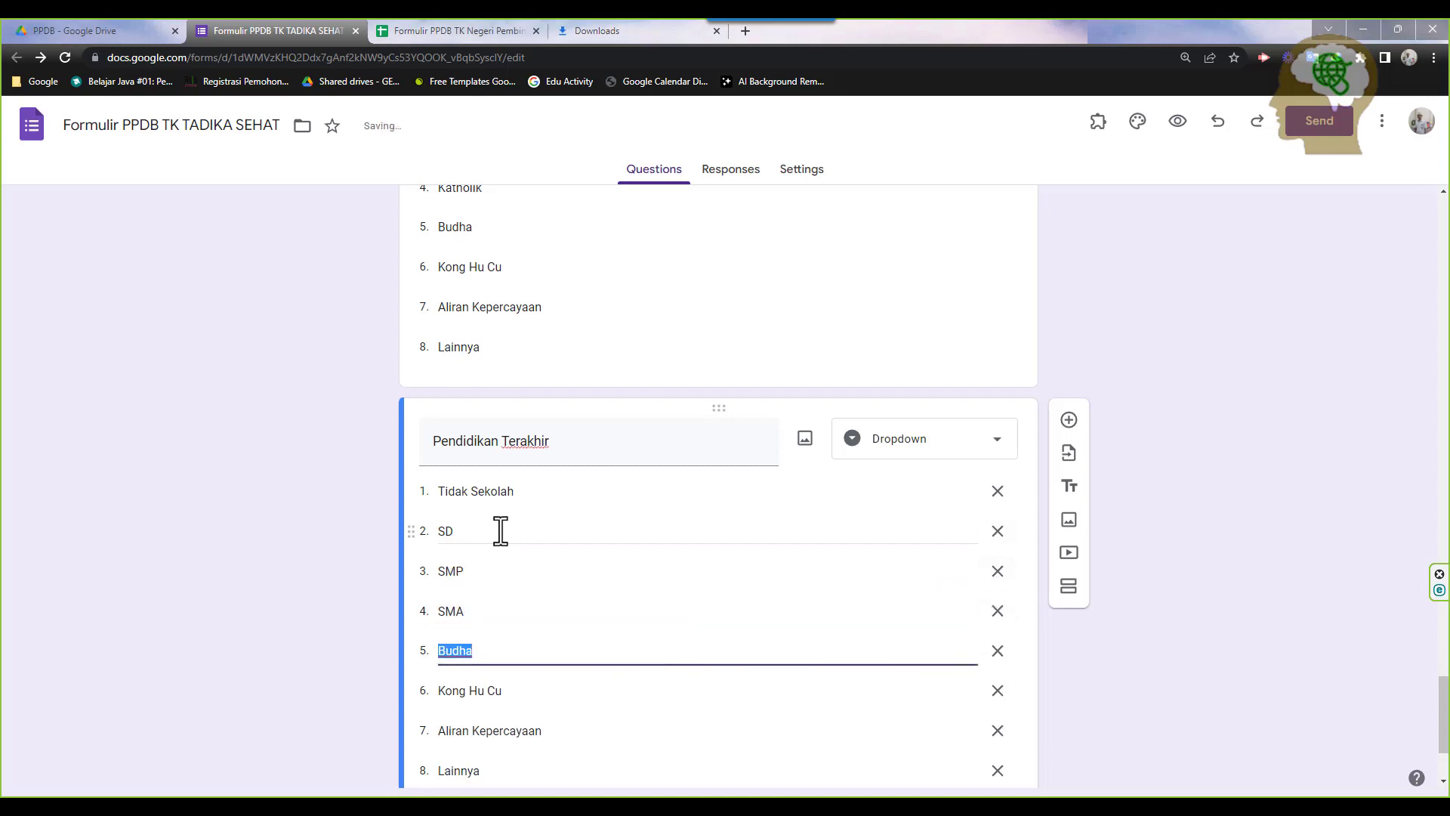
text(S)
text(D1)
key(Tab)
key(Tab)
text(D2)
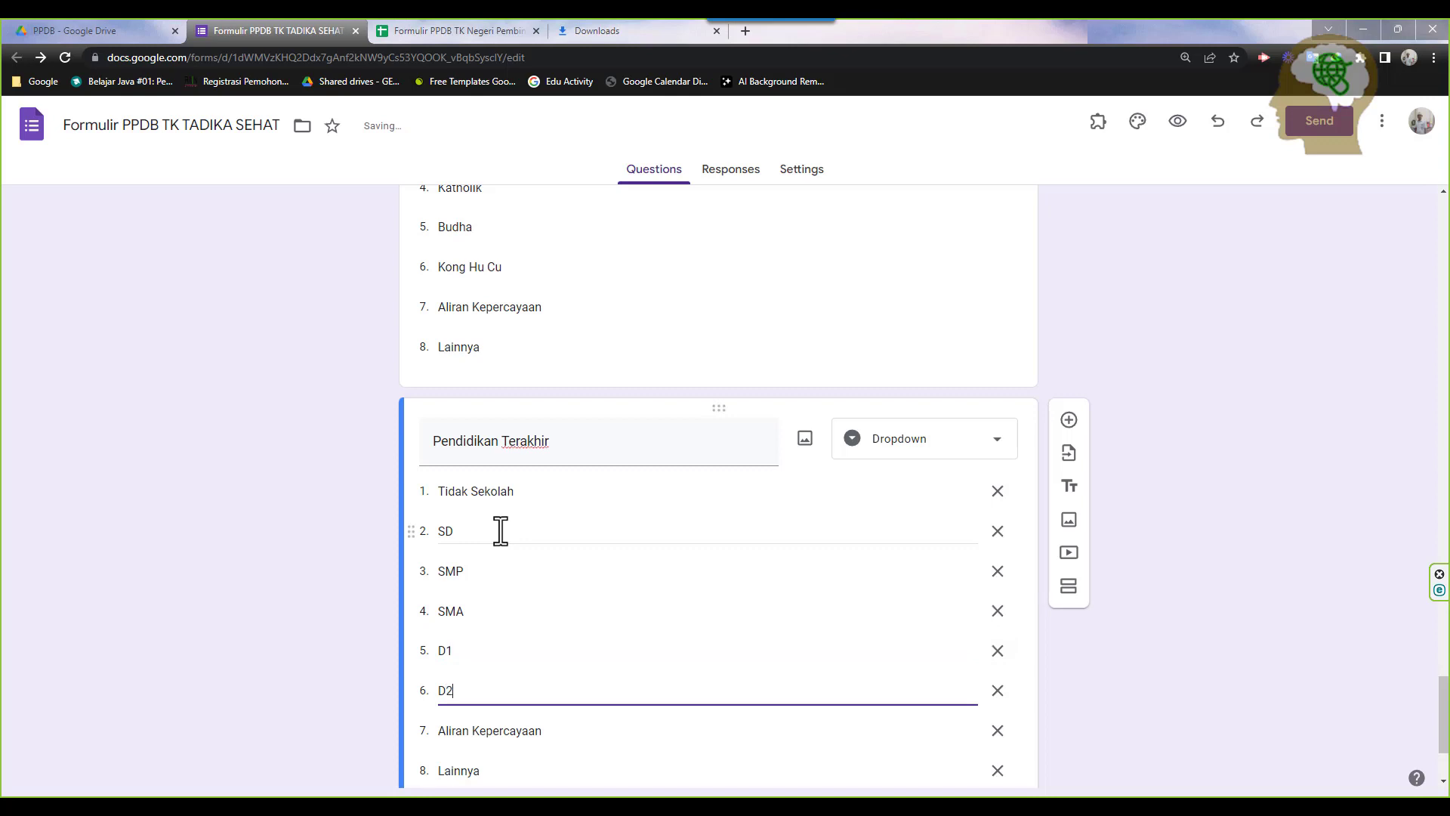
key(Tab)
key(Tab)
text(D)
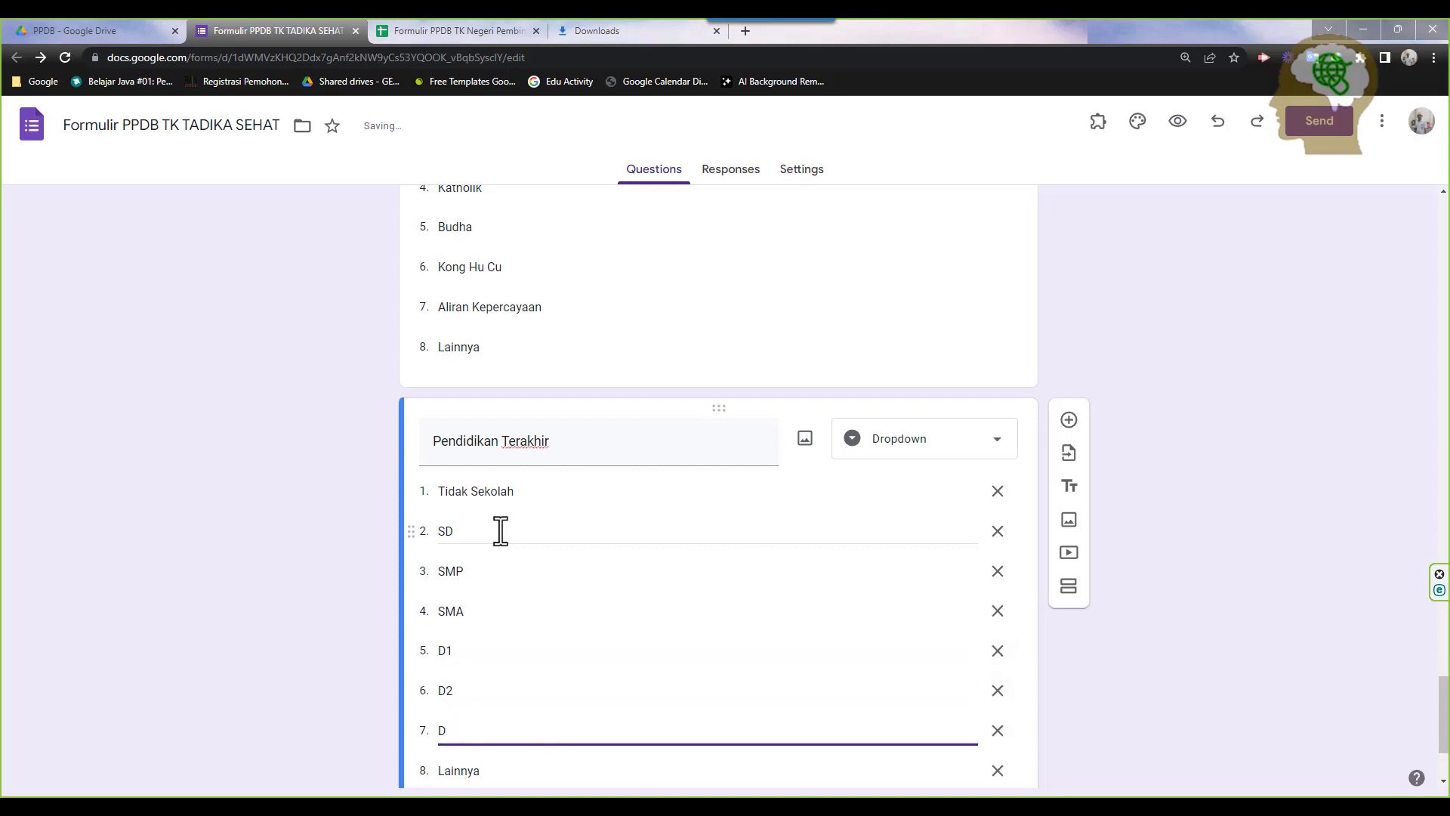
key(Tab)
key(Tab)
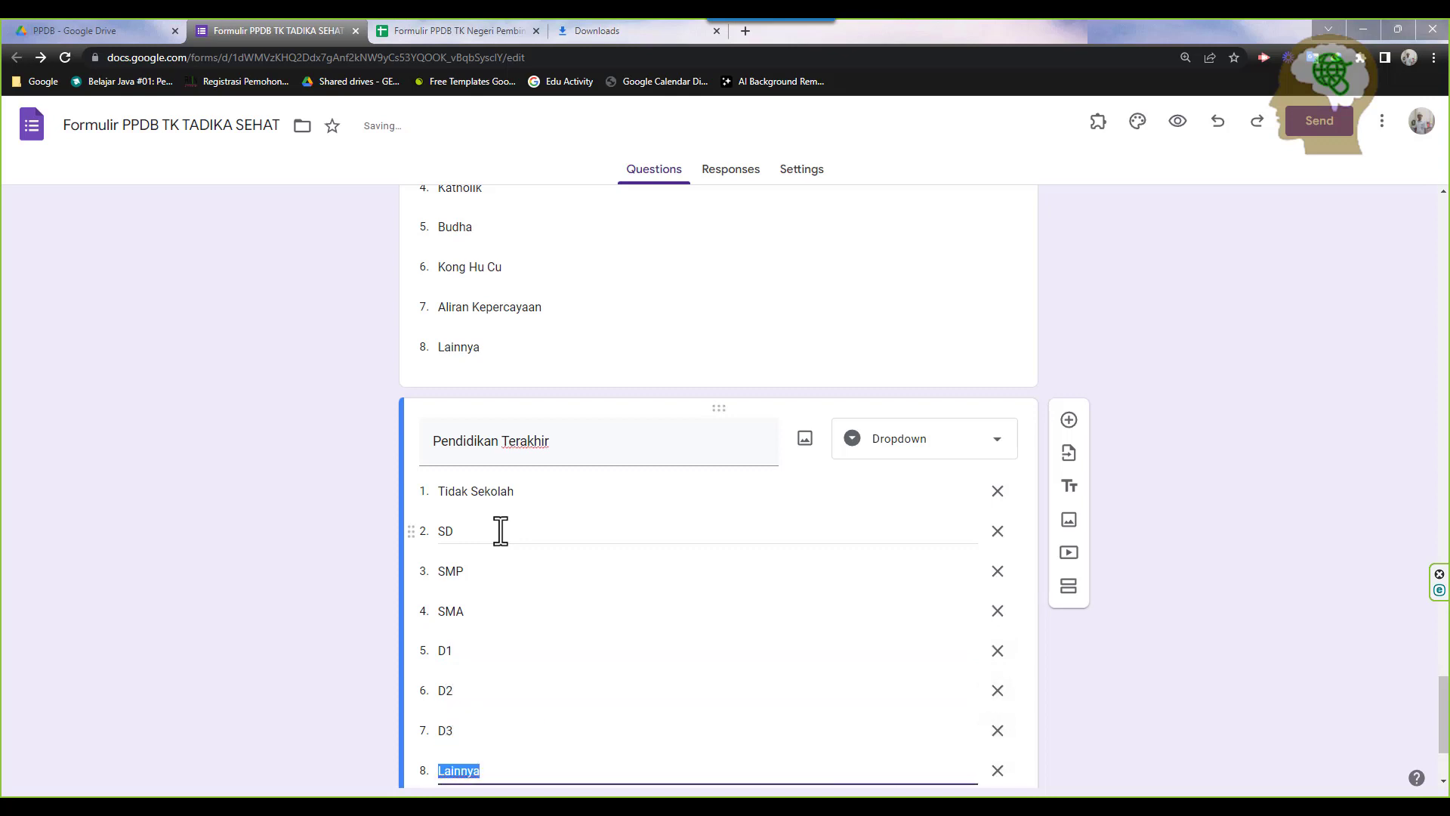
text(S1/DIV)
key(Tab)
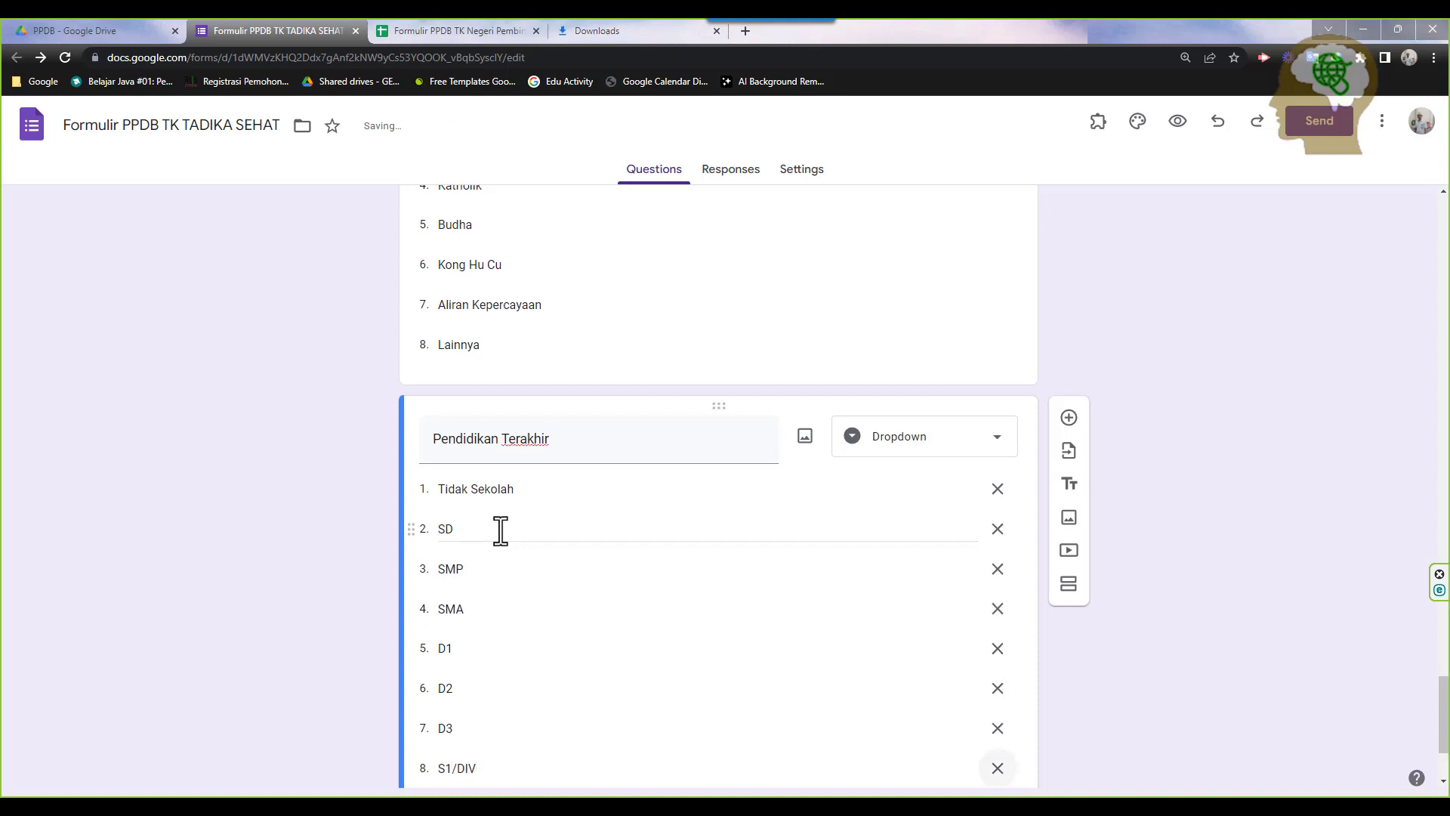
Add "S2" and "S3" as the ninth and tenth options of the "Pendidikan Terakhir" dropdown
scroll(506, 483, down, 2)
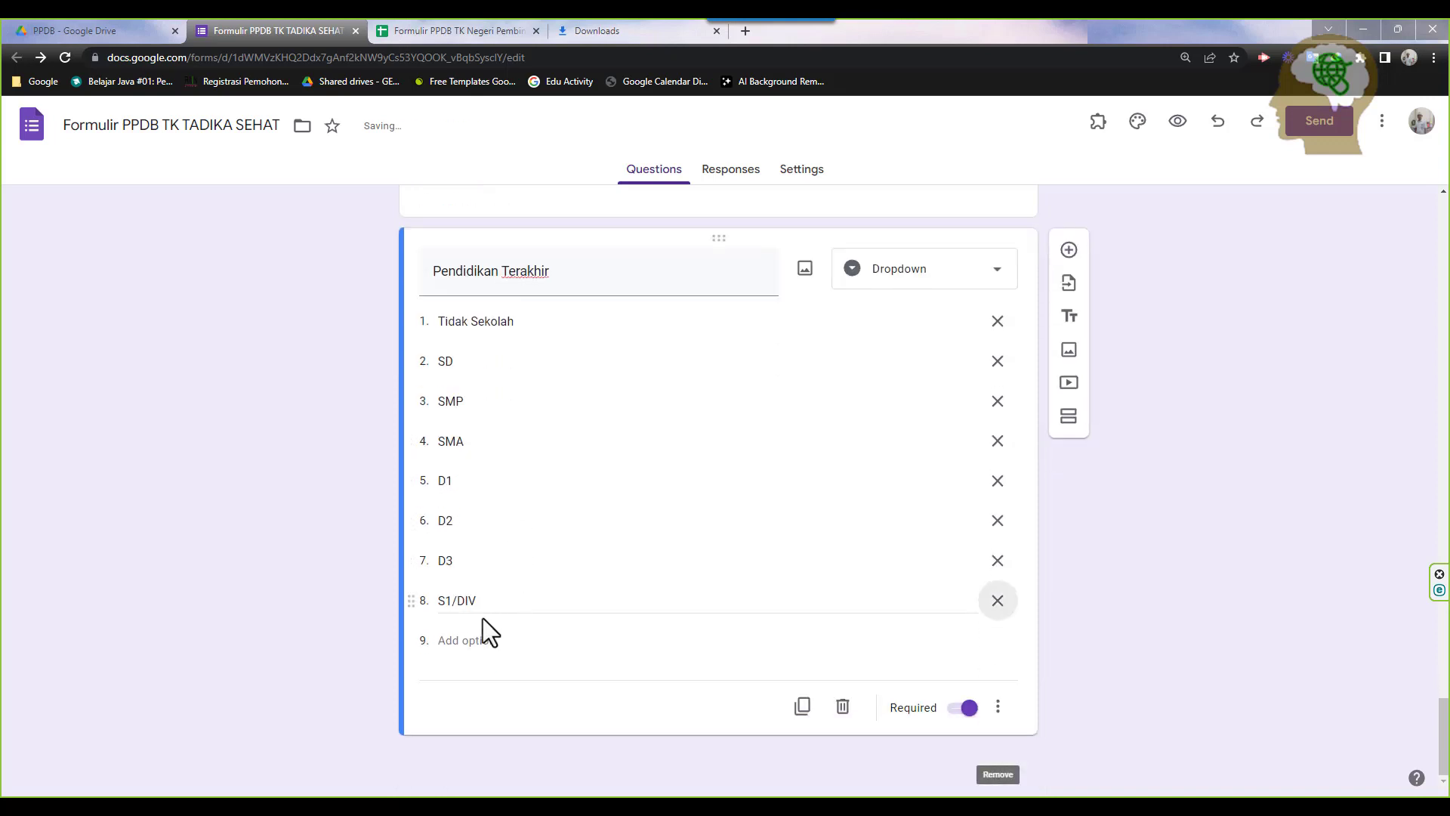
click(484, 639)
text(S2)
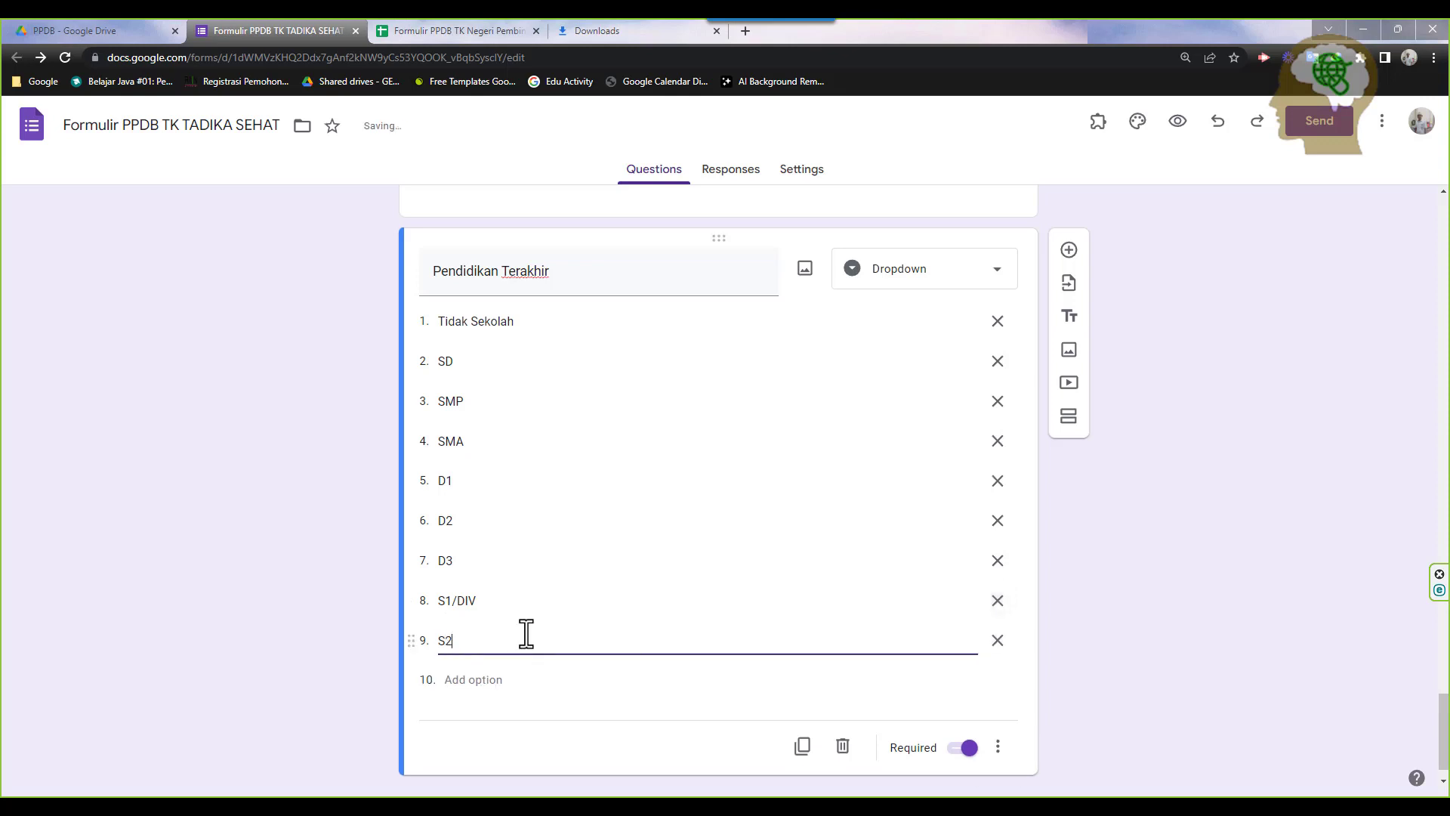
click(469, 679)
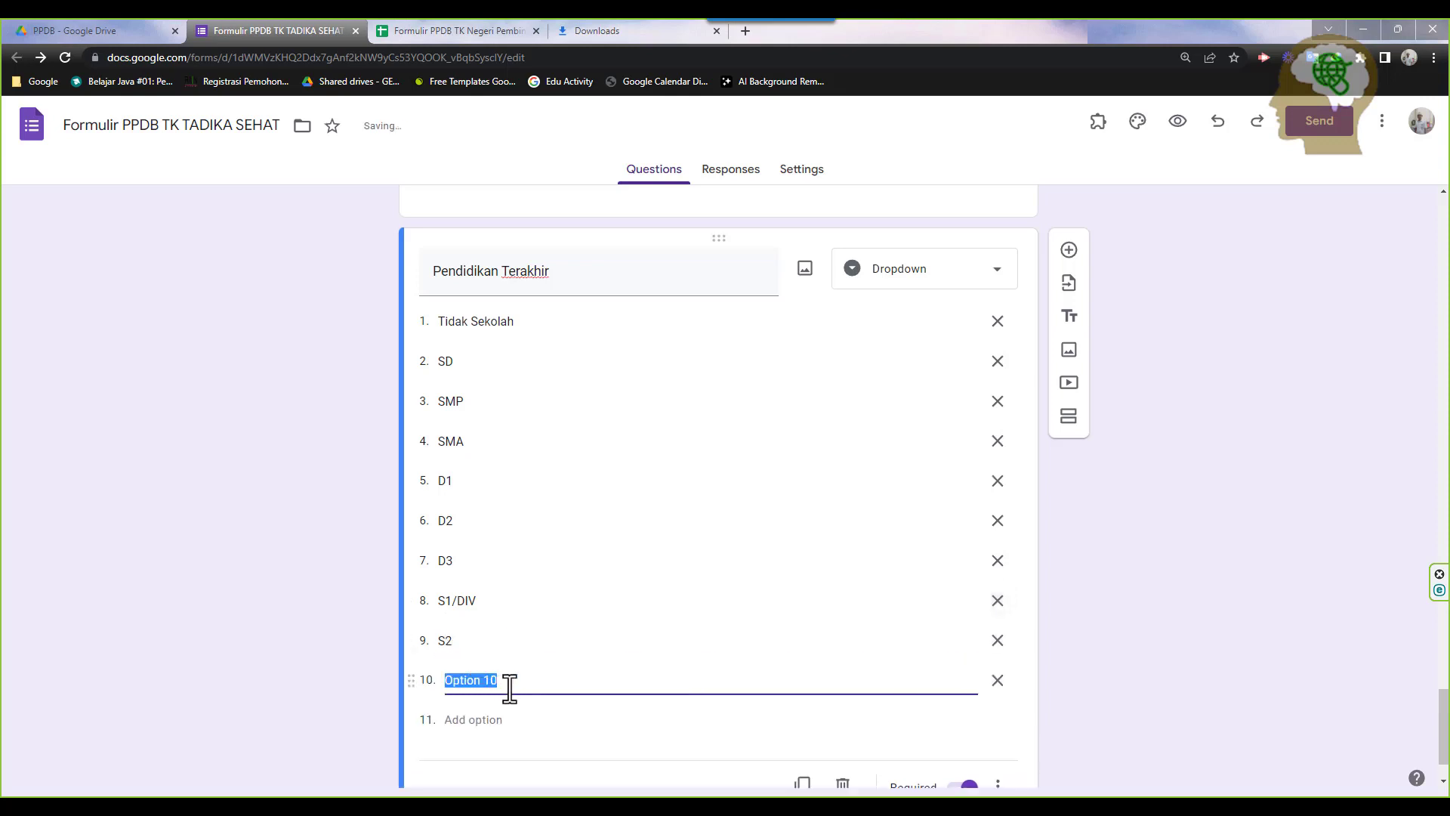
text(S3)
click(297, 488)
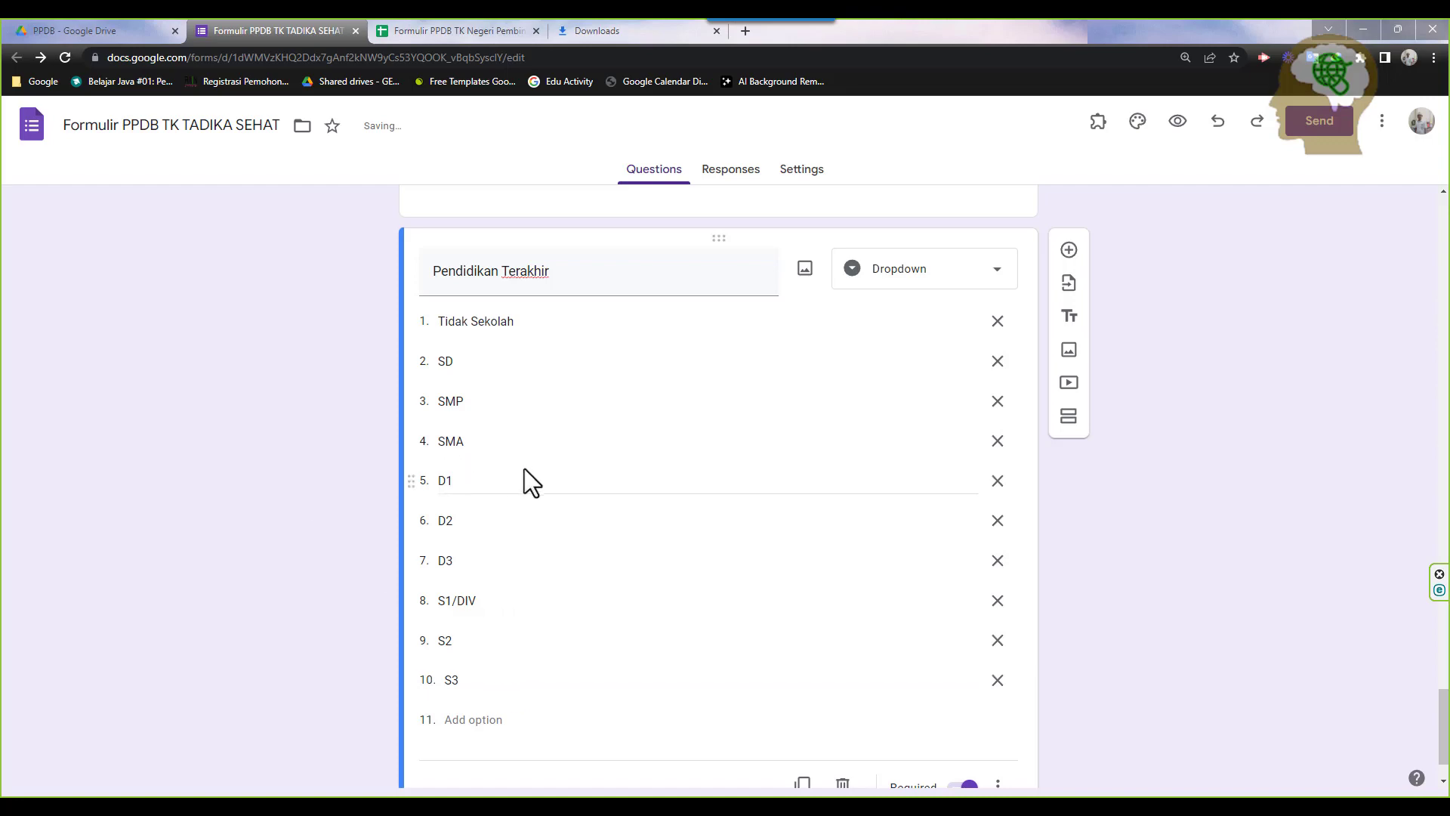
Check the spreadsheet for the next field and add a required short-answer question "Pekerjaan" after "Pendidikan Terakhir"
click(445, 31)
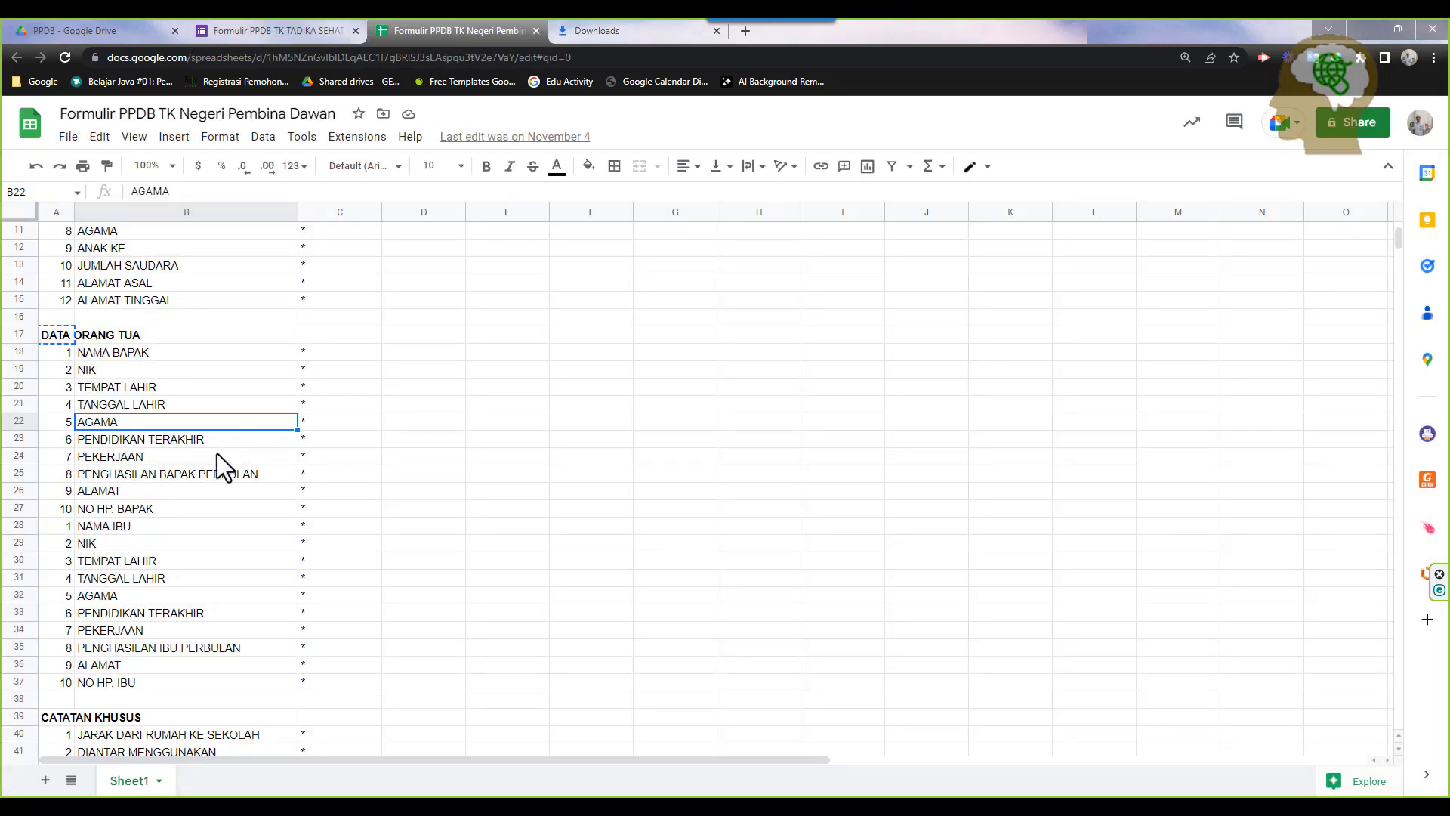
click(246, 18)
scroll(445, 553, down, 1)
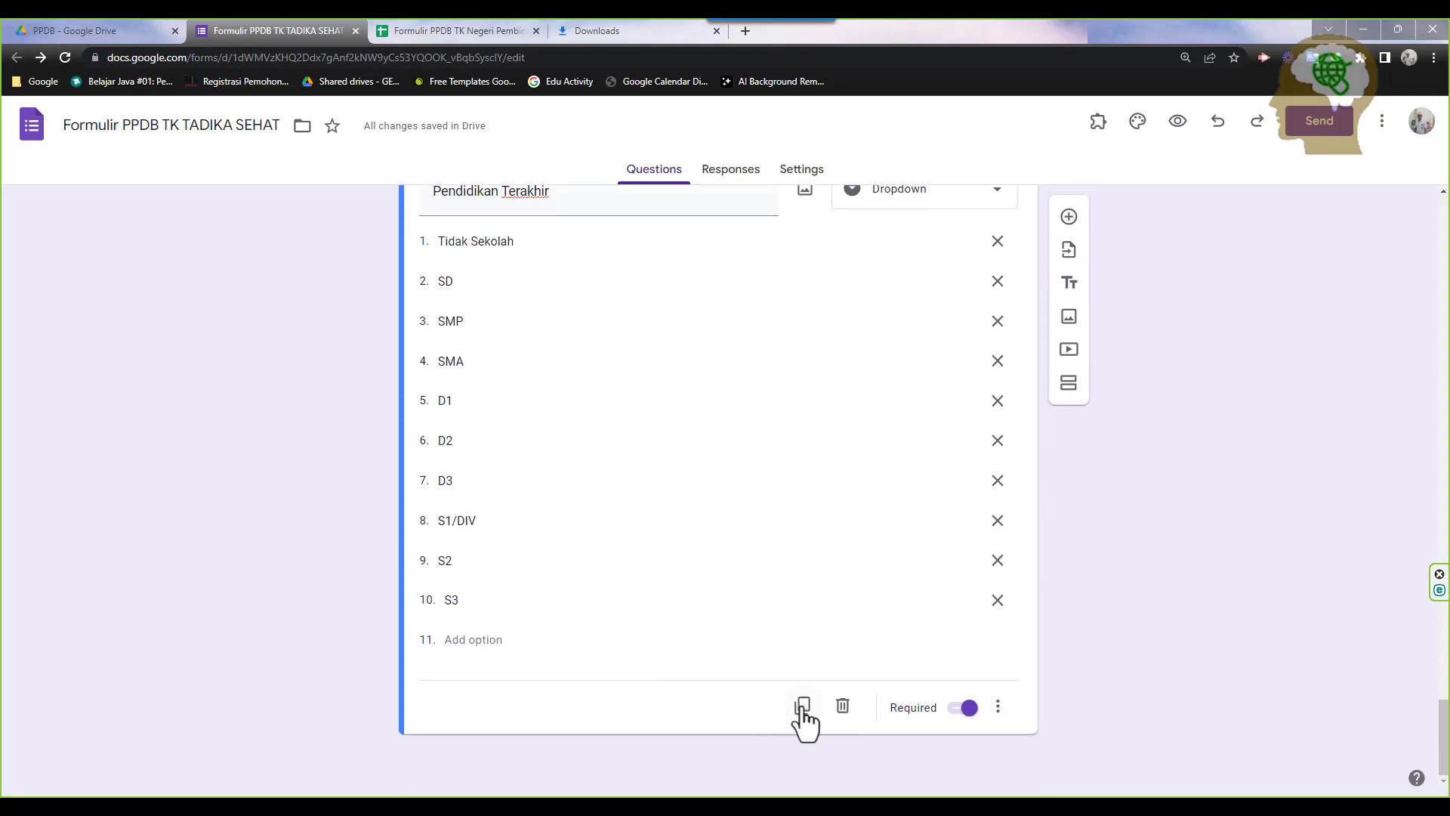
click(1069, 218)
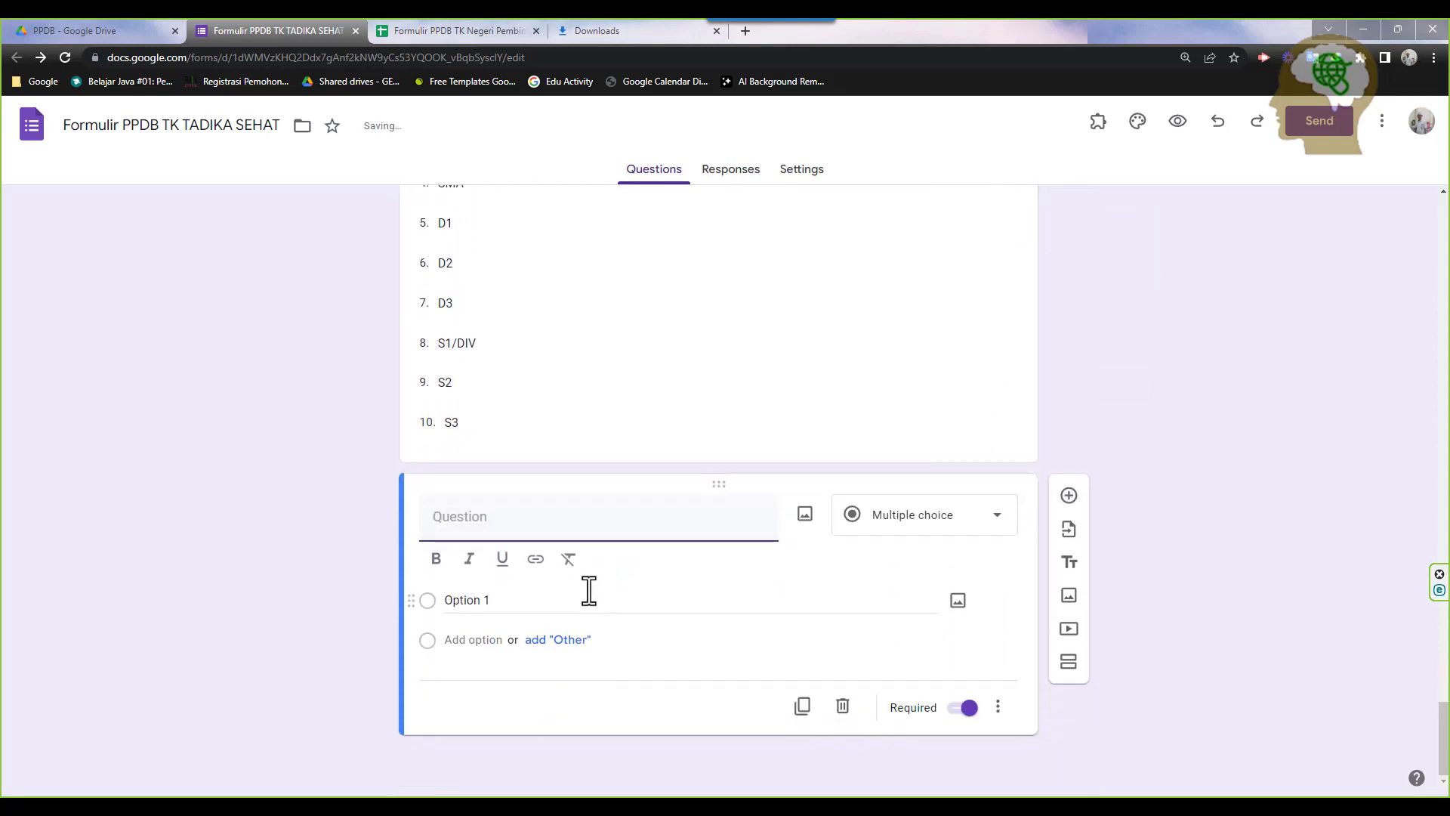
text(Pekerjaan)
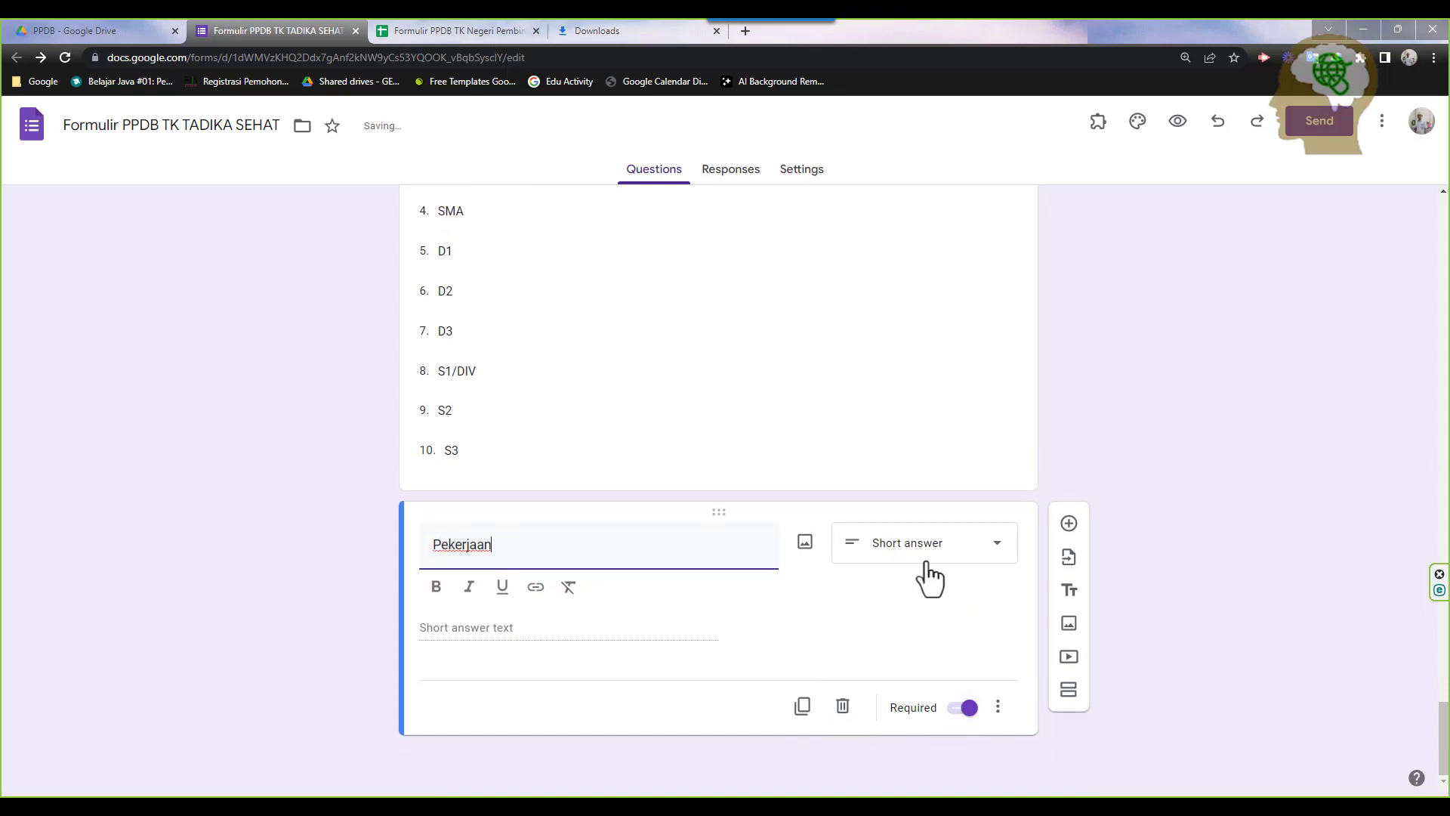
Check the spreadsheet's next field and add a required short-answer question "Penghasilan Bapak per Bulan" after "Pekerjaan"
click(442, 33)
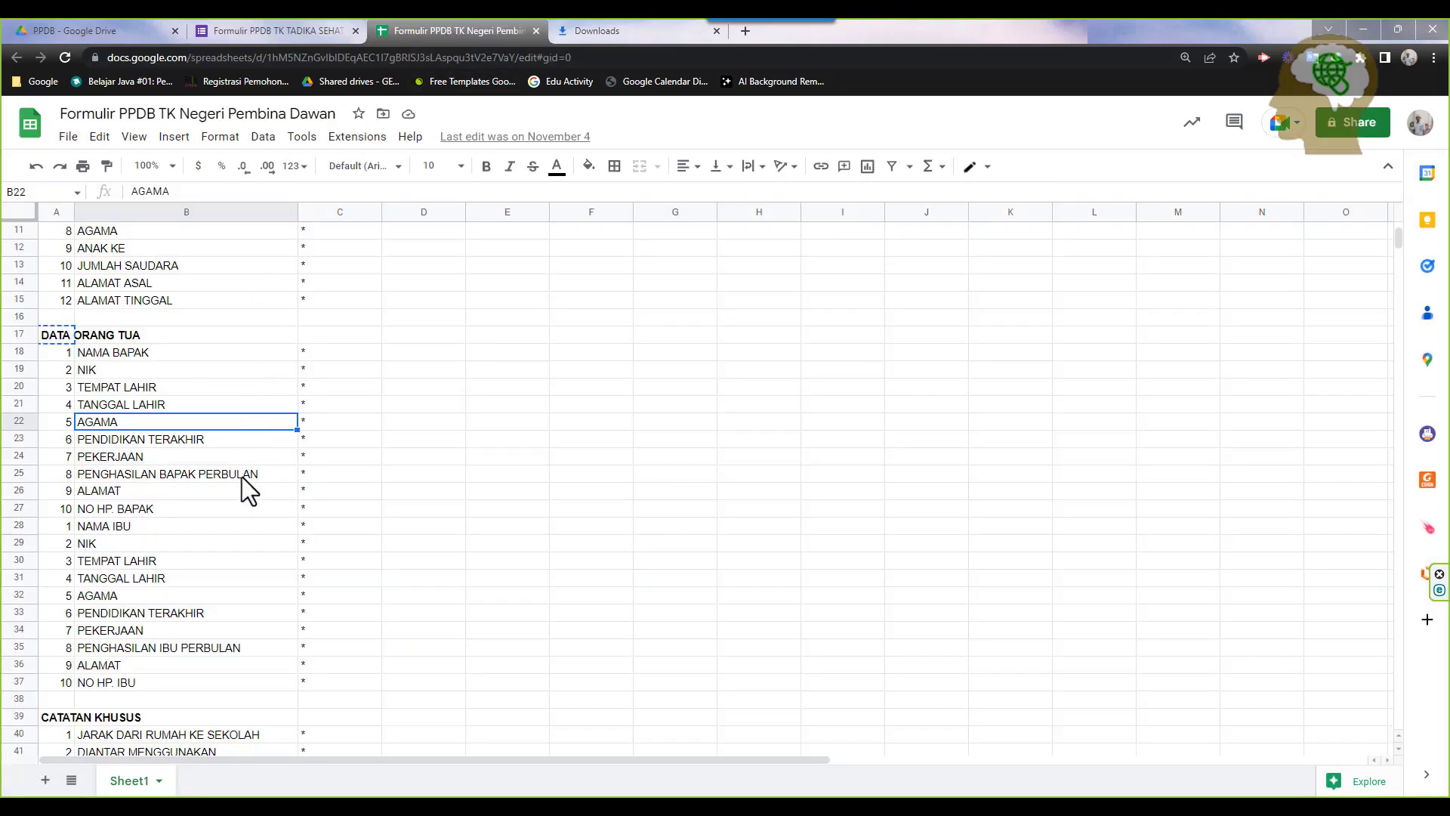
click(317, 30)
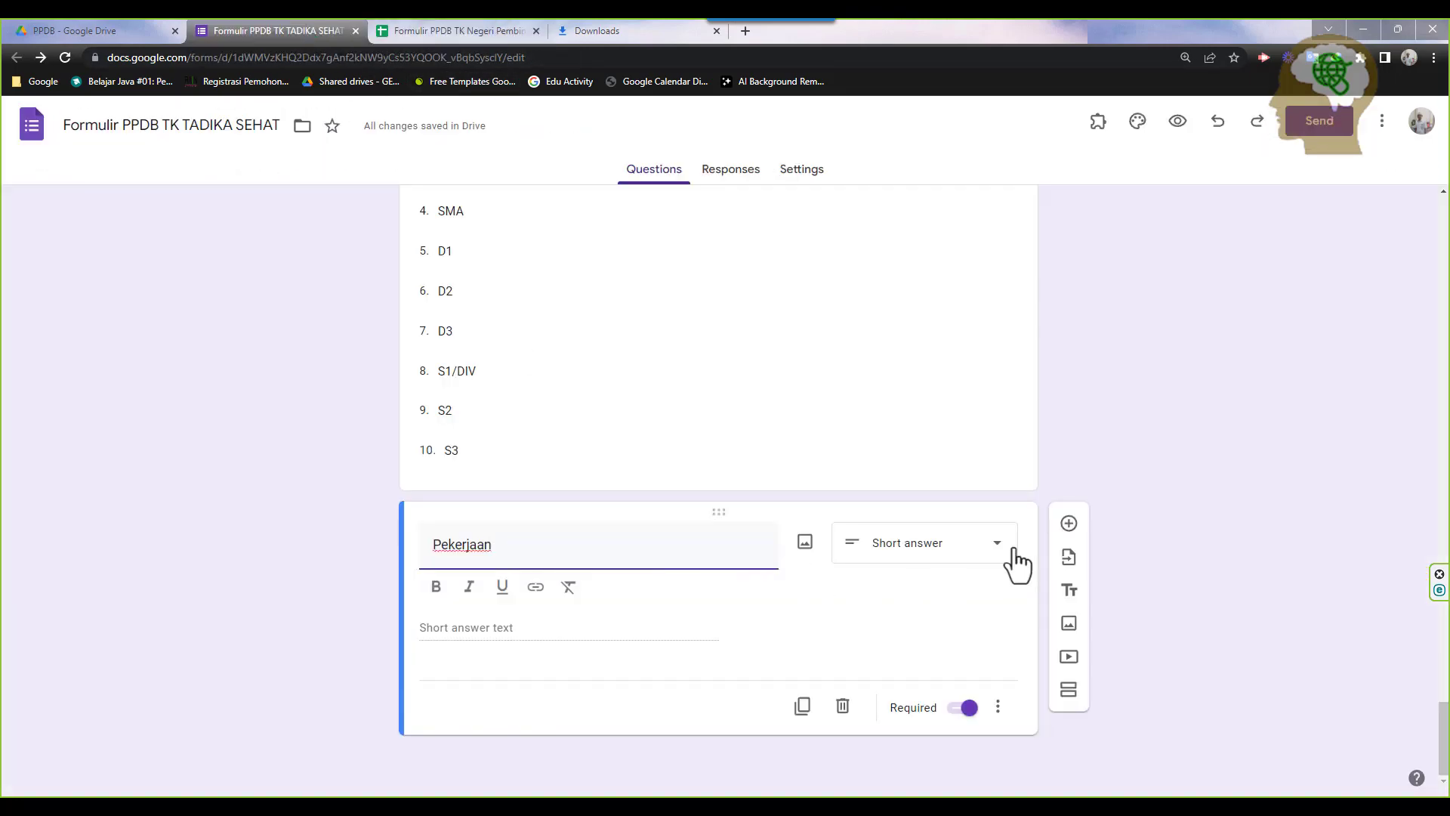
click(1071, 523)
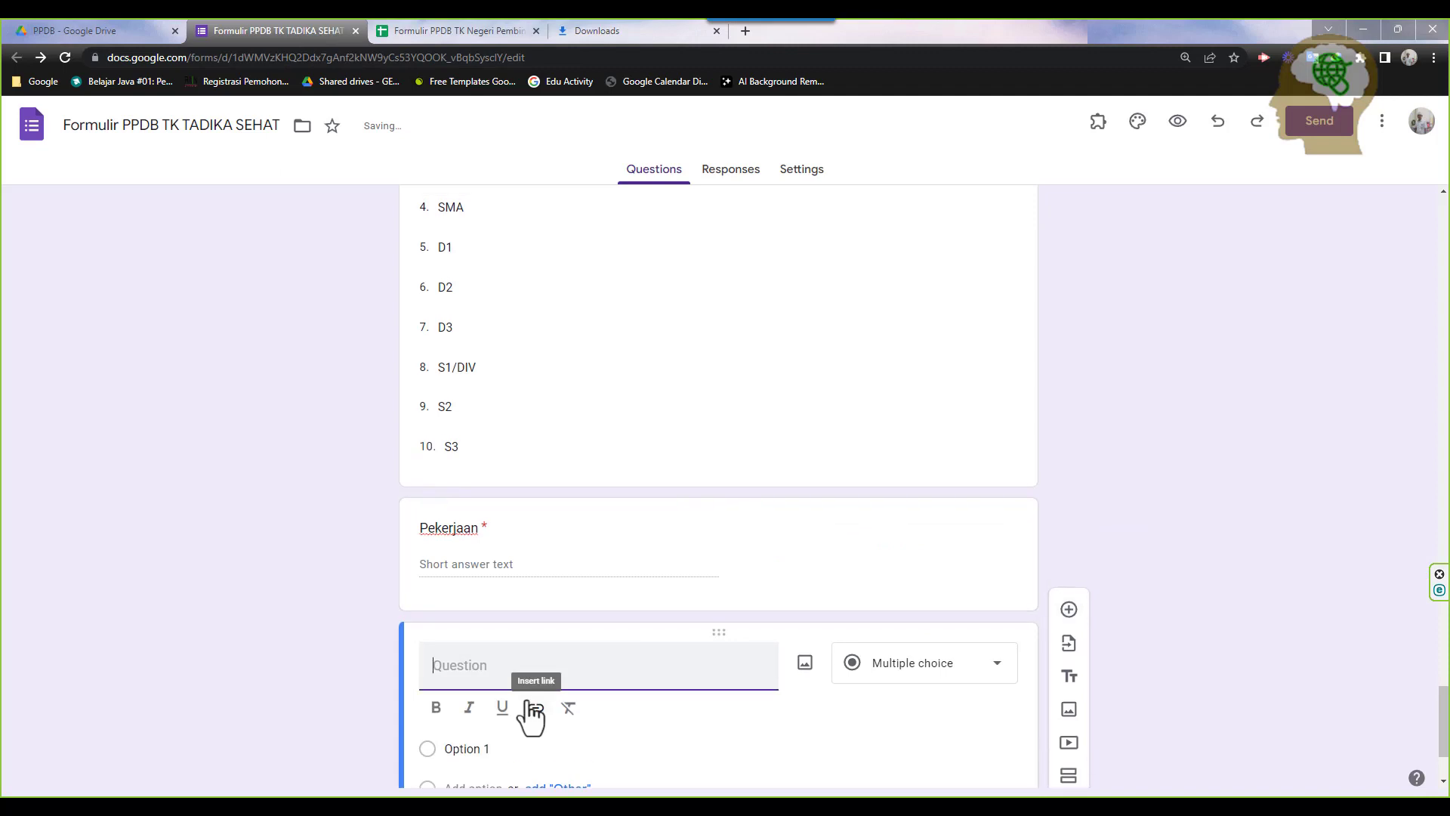
text(Penghasilan Bapak)
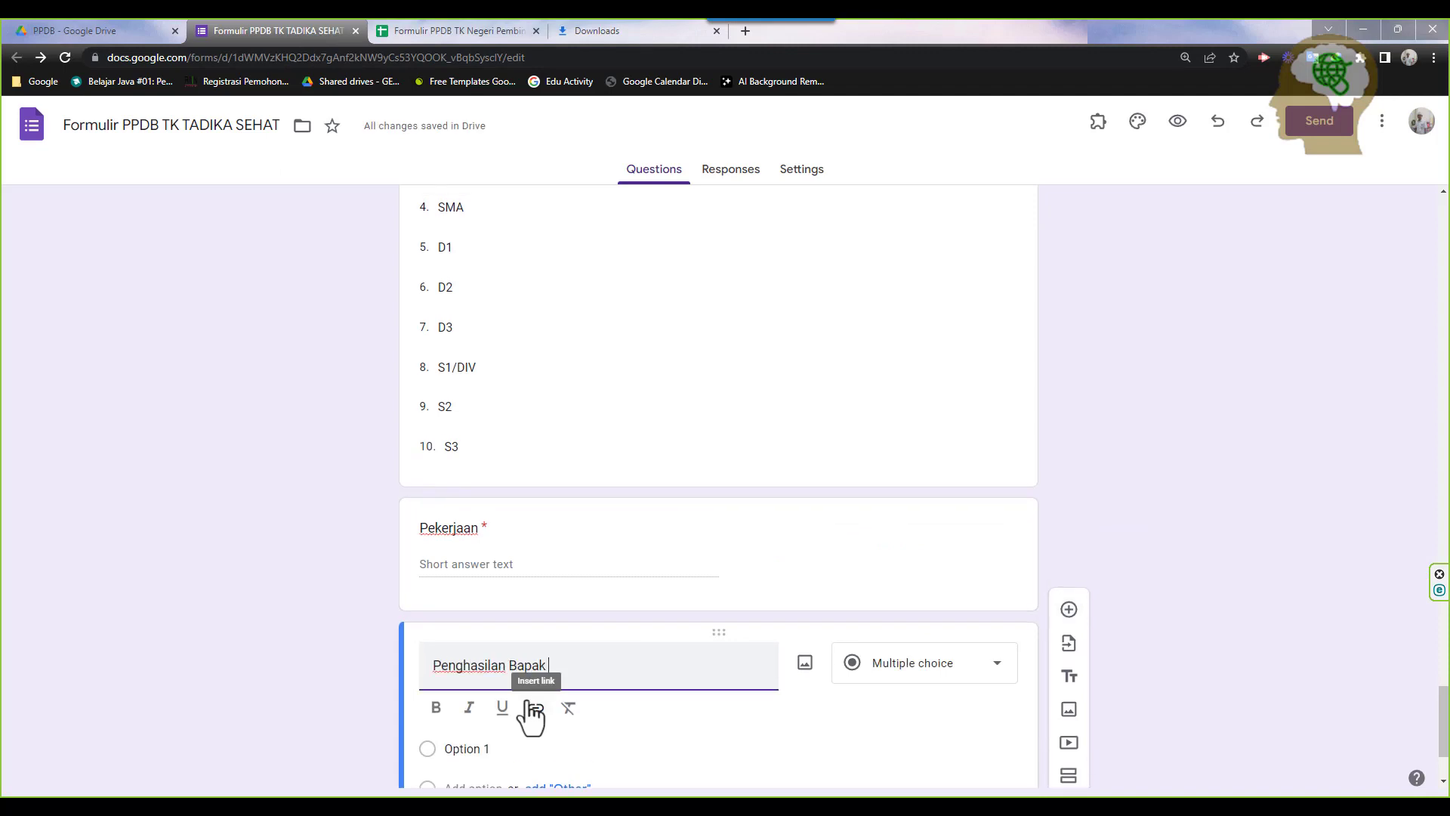
text( er)
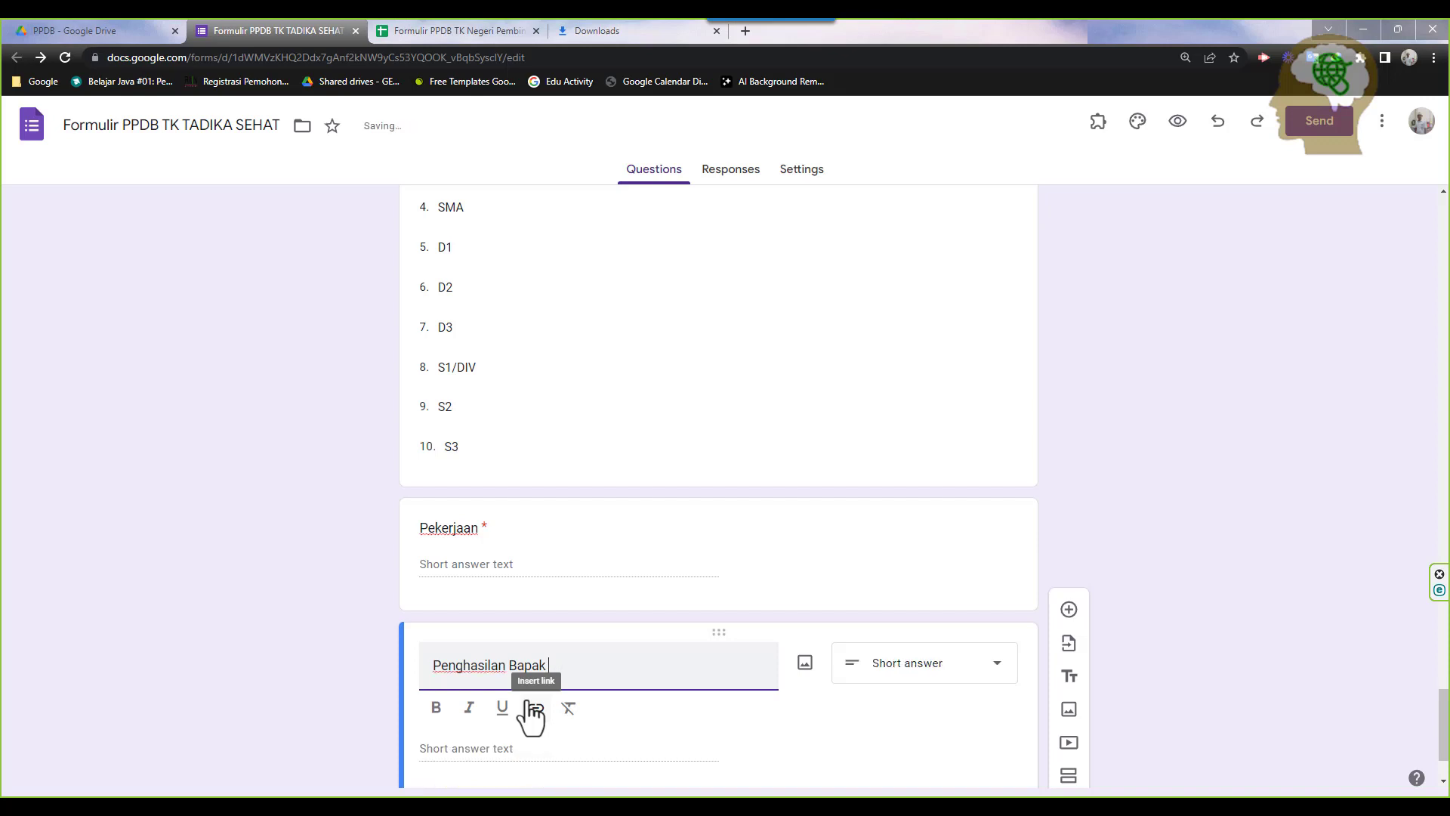
text(r Bulan)
scroll(897, 580, down, 2)
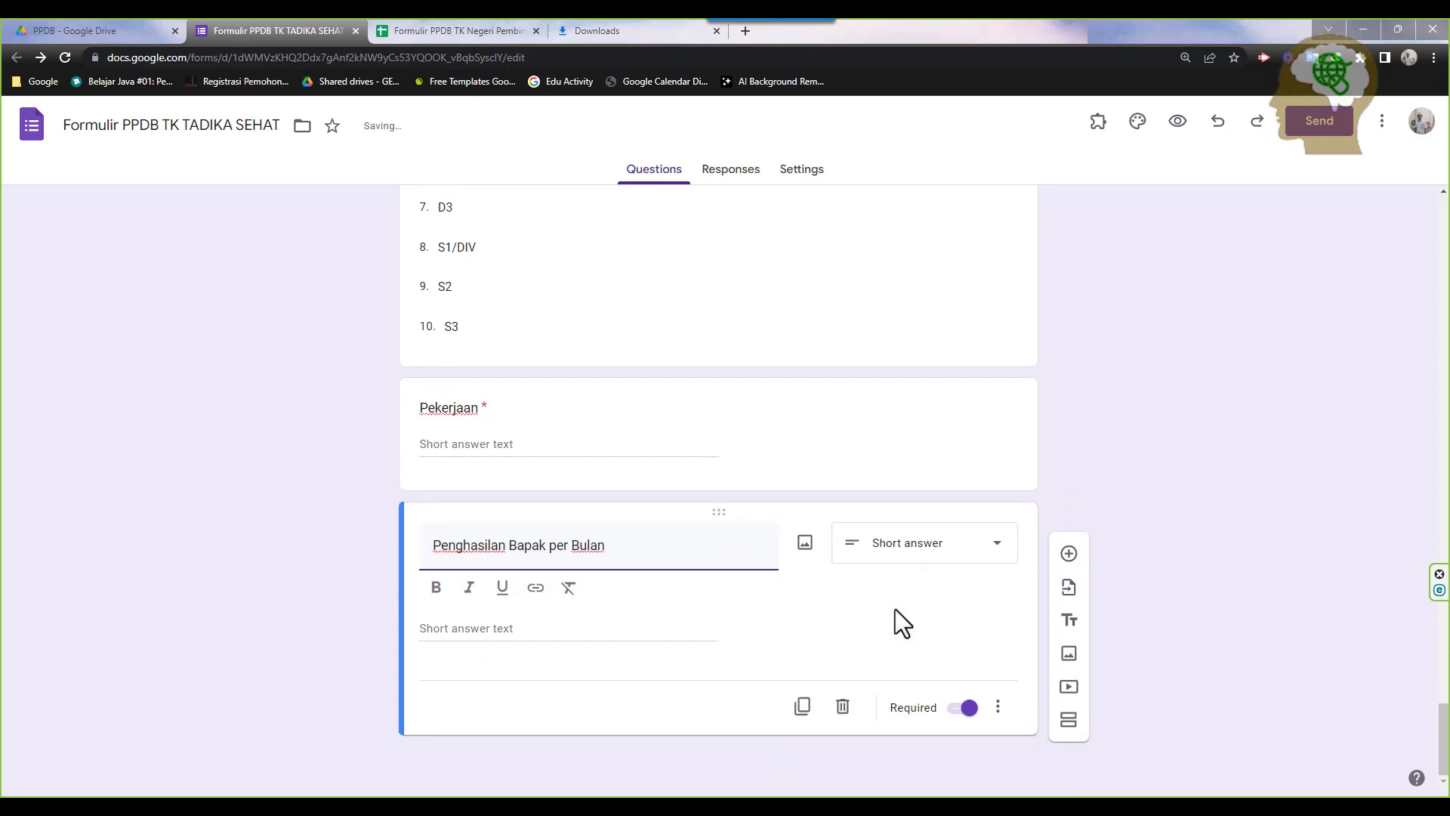
Add response validation to "Penghasilan Bapak per Bulan" that requires "Number" with "Is number" and shows the error text "Harus Angka !"
click(998, 707)
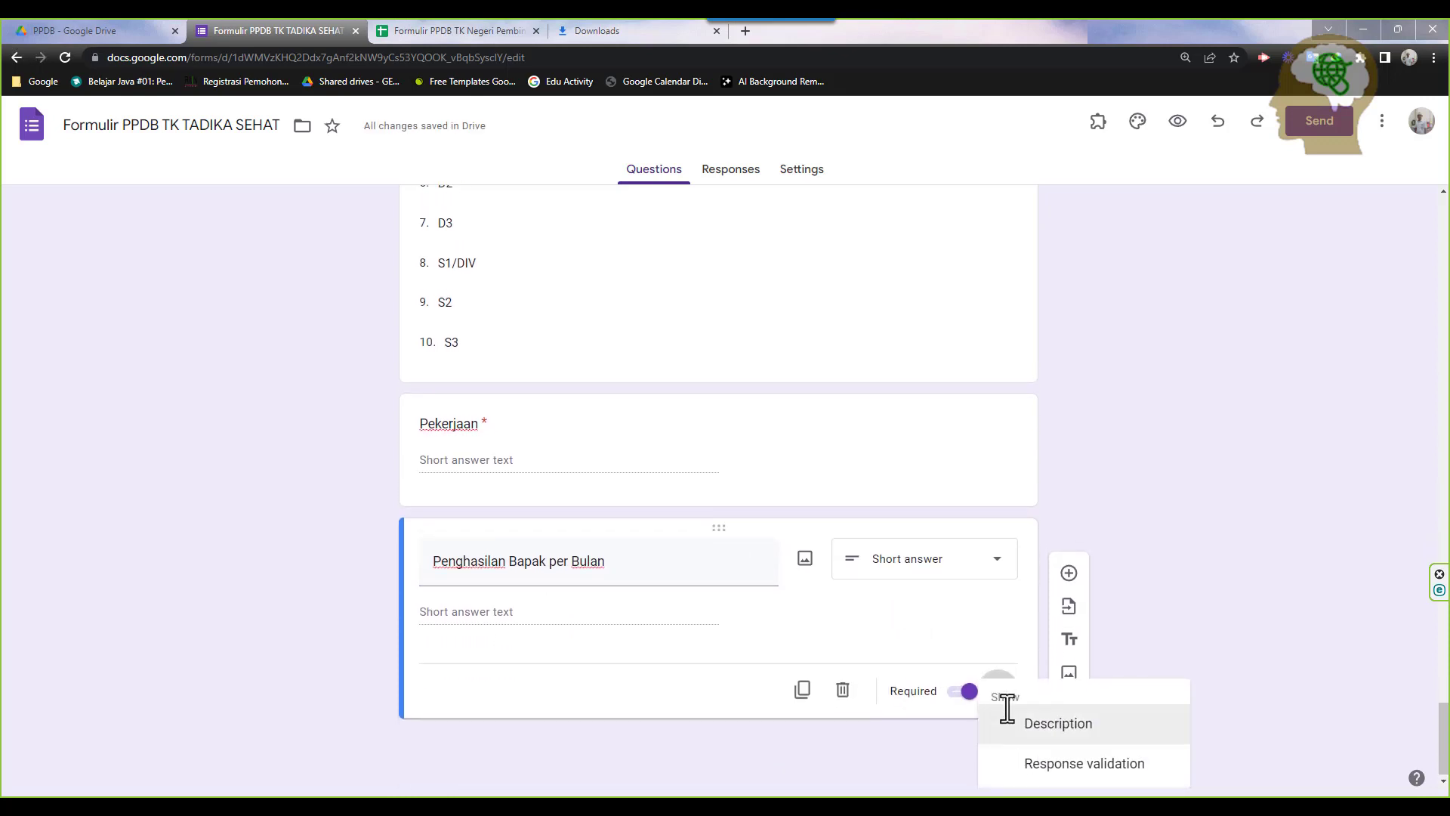
click(1065, 770)
click(527, 661)
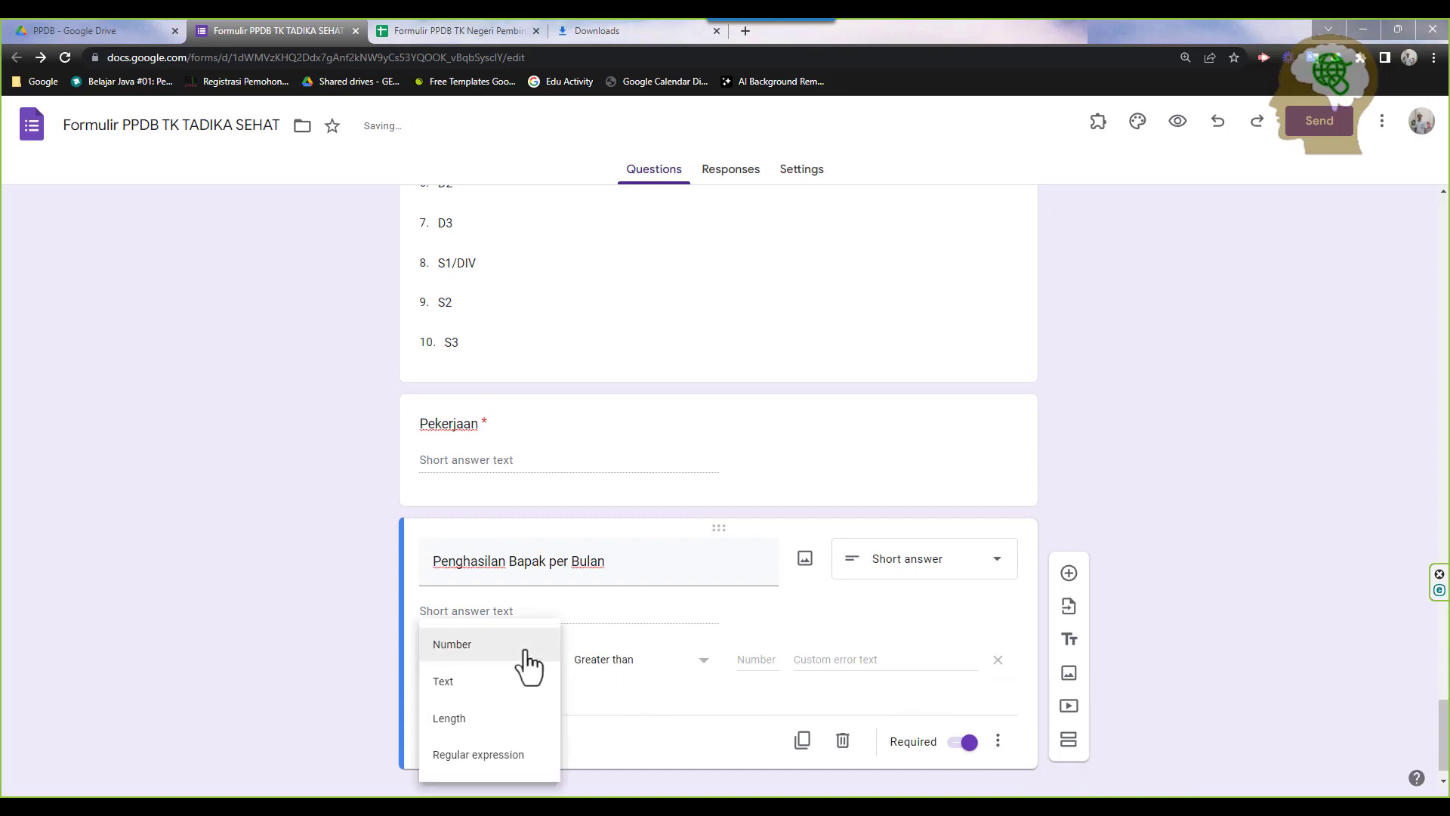
click(529, 656)
click(690, 669)
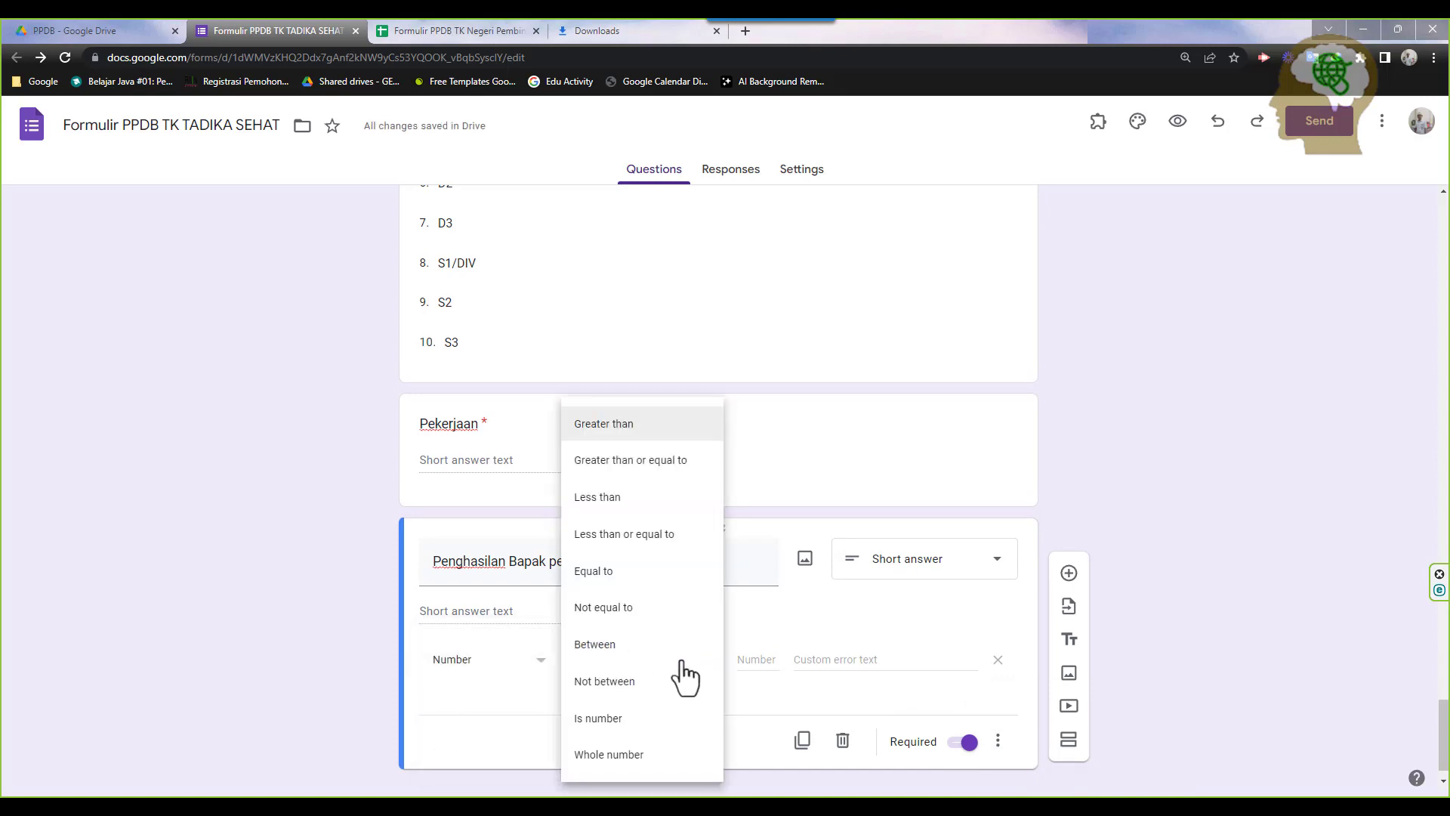
click(646, 721)
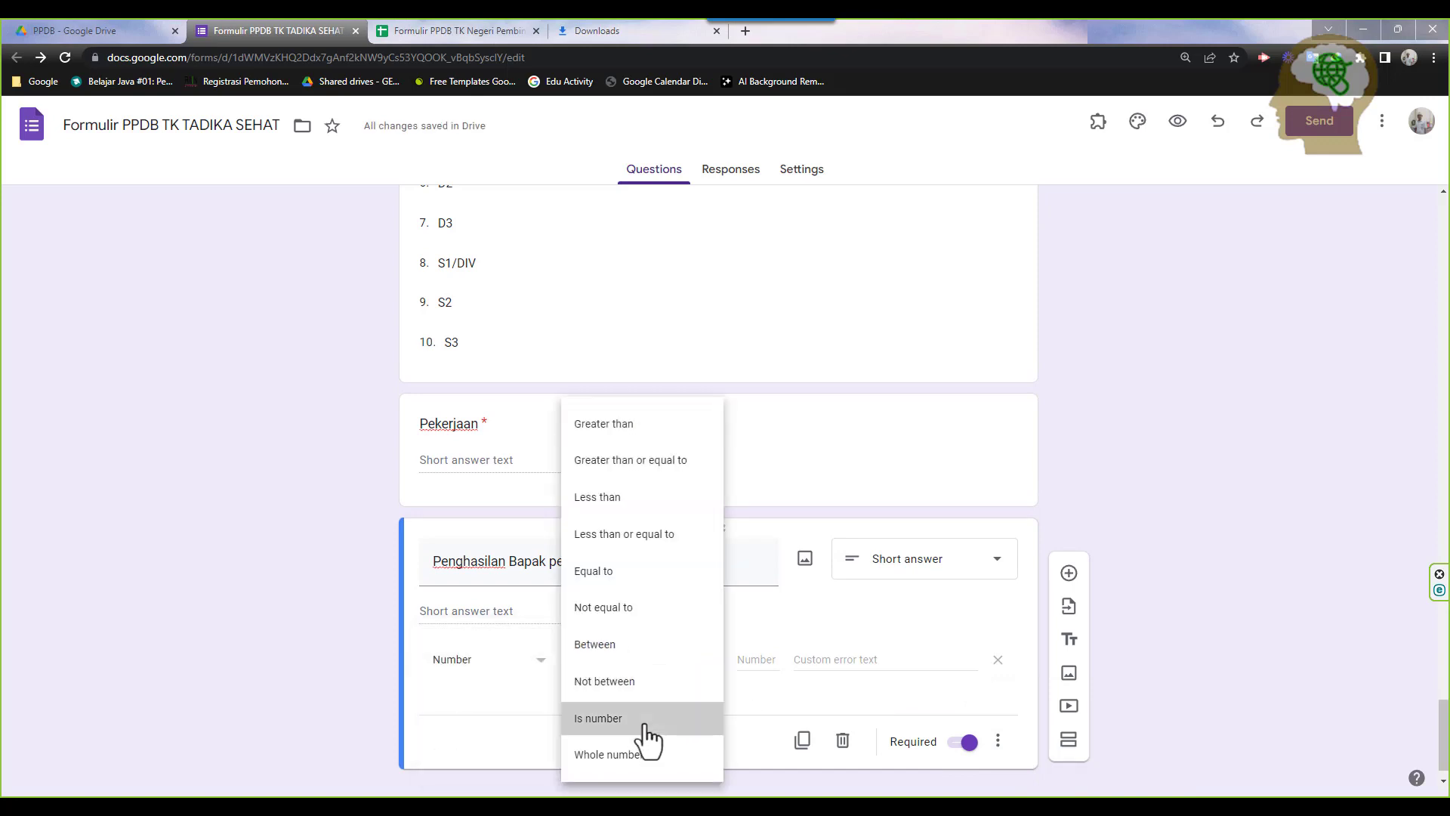
click(811, 658)
text(Harus Angka !)
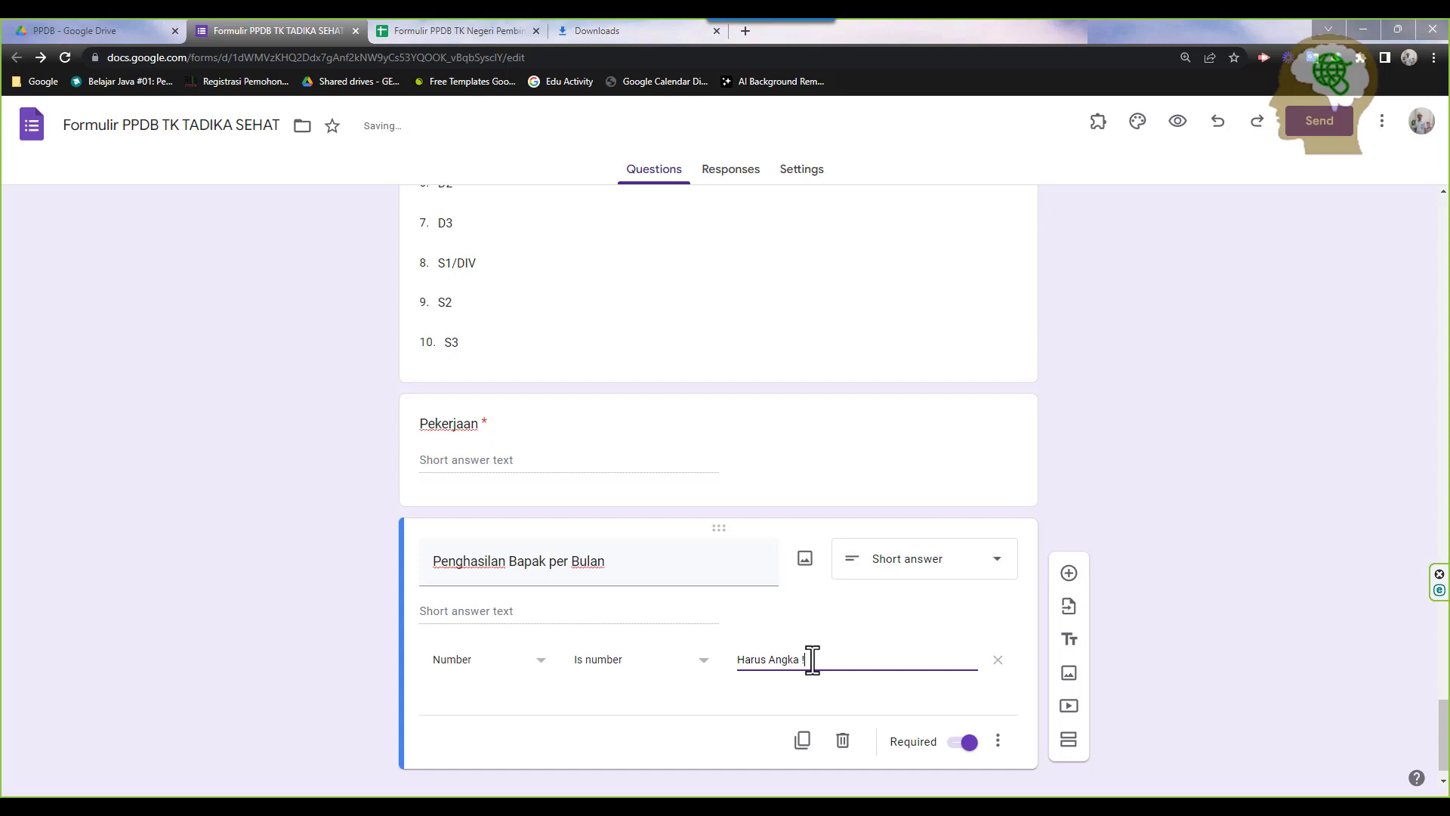
Check the spreadsheet's next field and add a required paragraph question "Alamat" after "Penghasilan Bapak per Bulan"
click(411, 24)
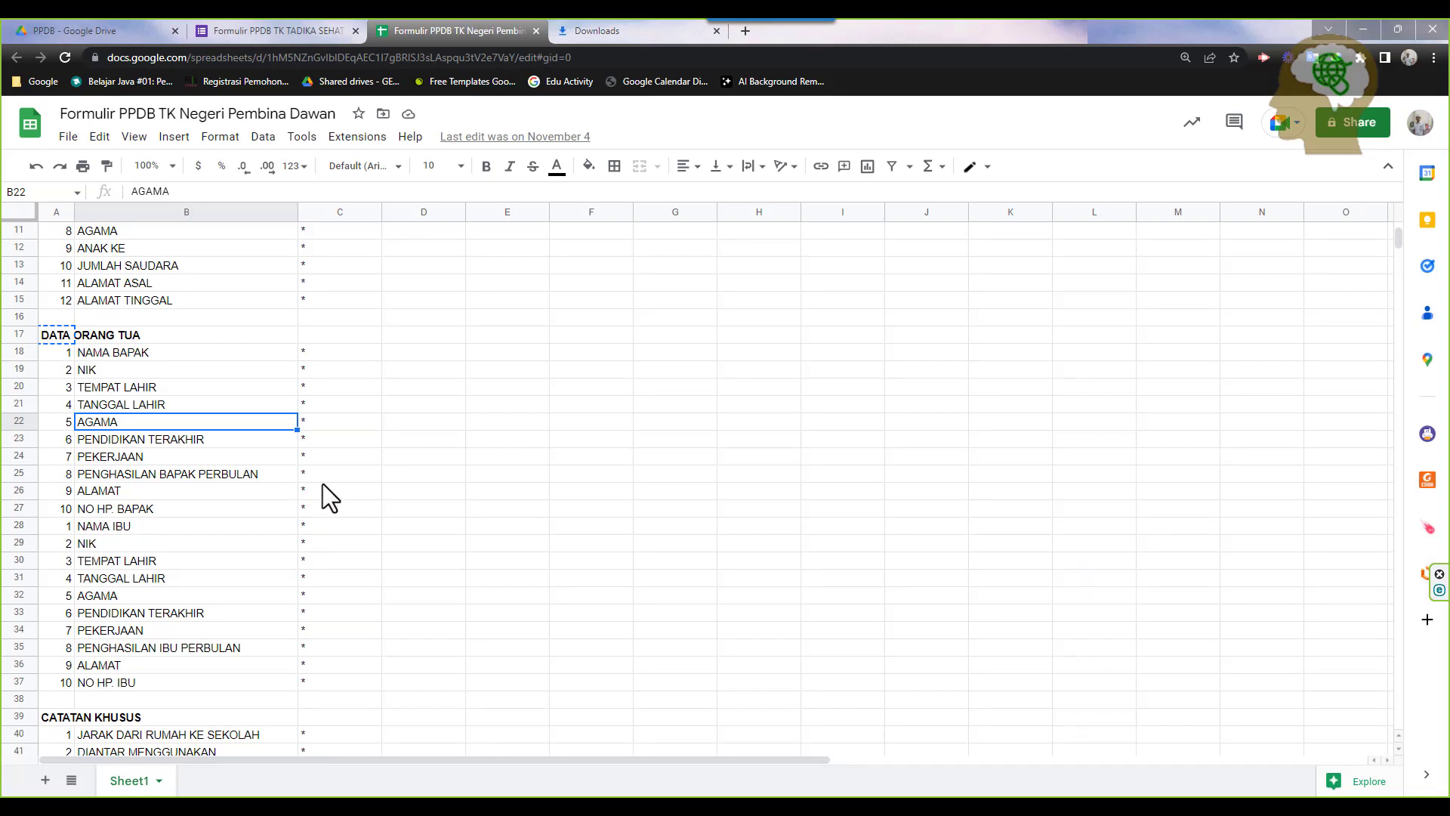
click(312, 28)
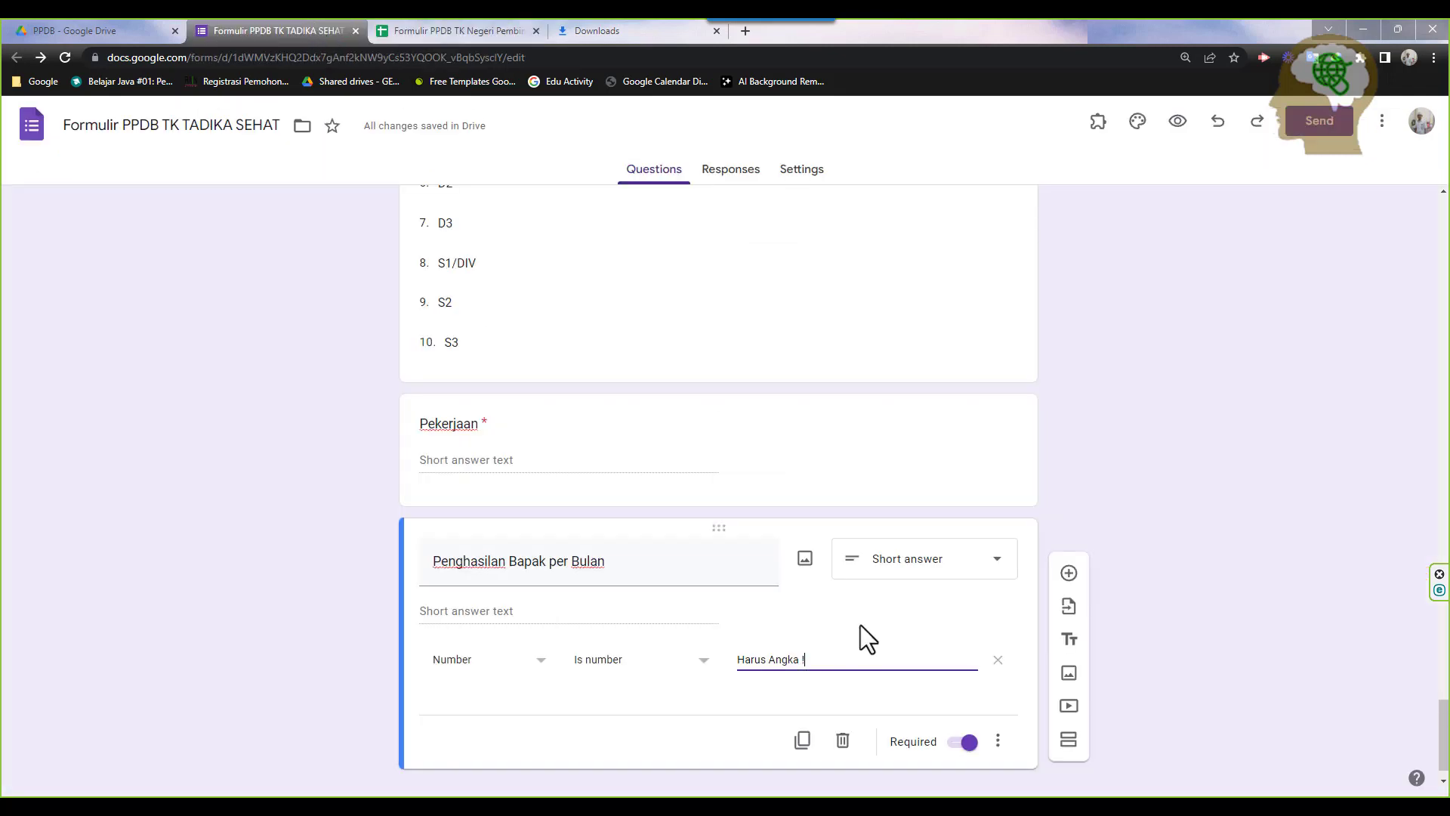
click(1069, 574)
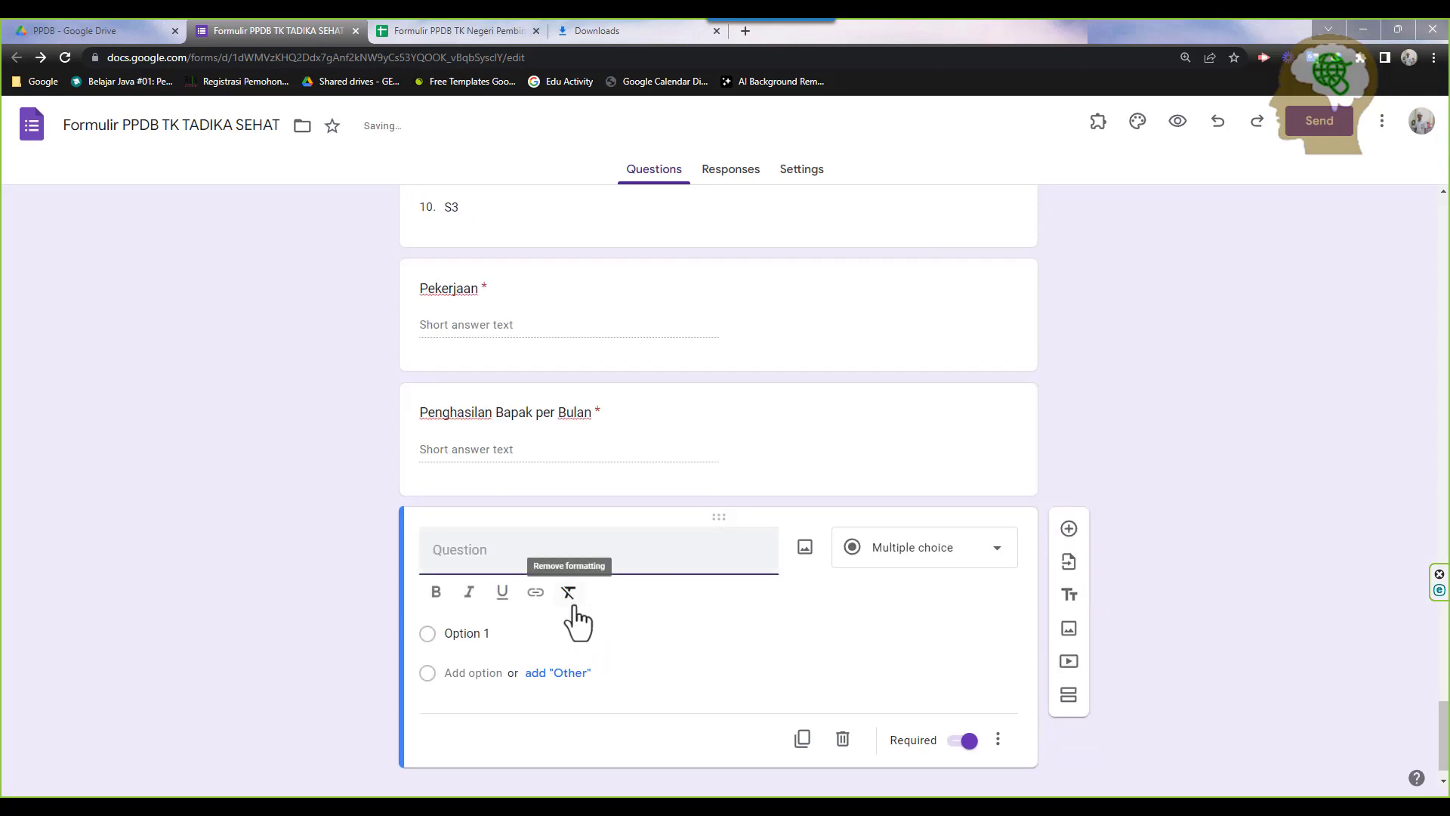
text(Alamat)
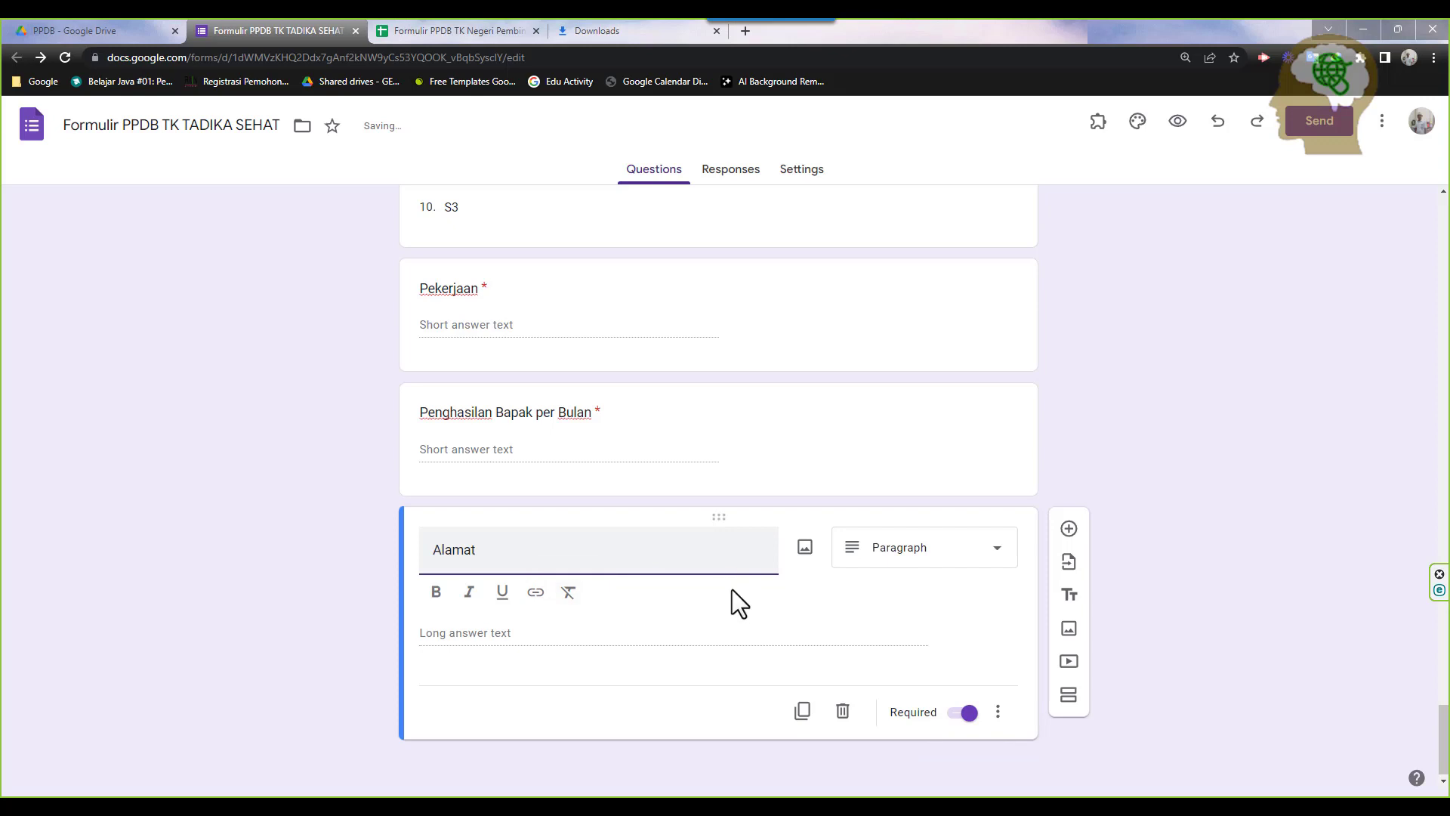
Check the spreadsheet's next field and add a required short-answer question "No HP Bapak" after "Alamat"
click(1068, 528)
click(408, 34)
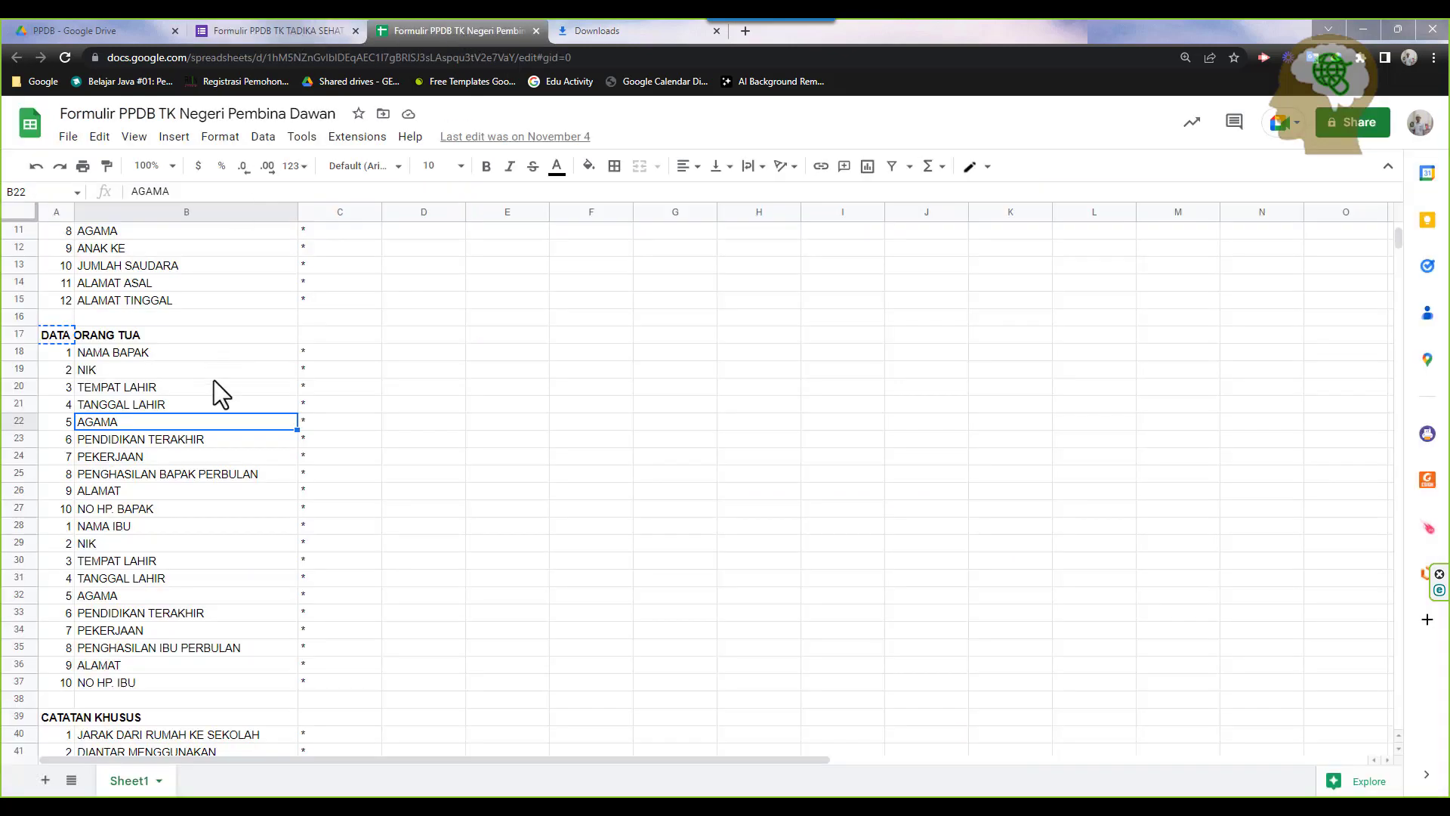
click(178, 479)
click(176, 491)
key(Down)
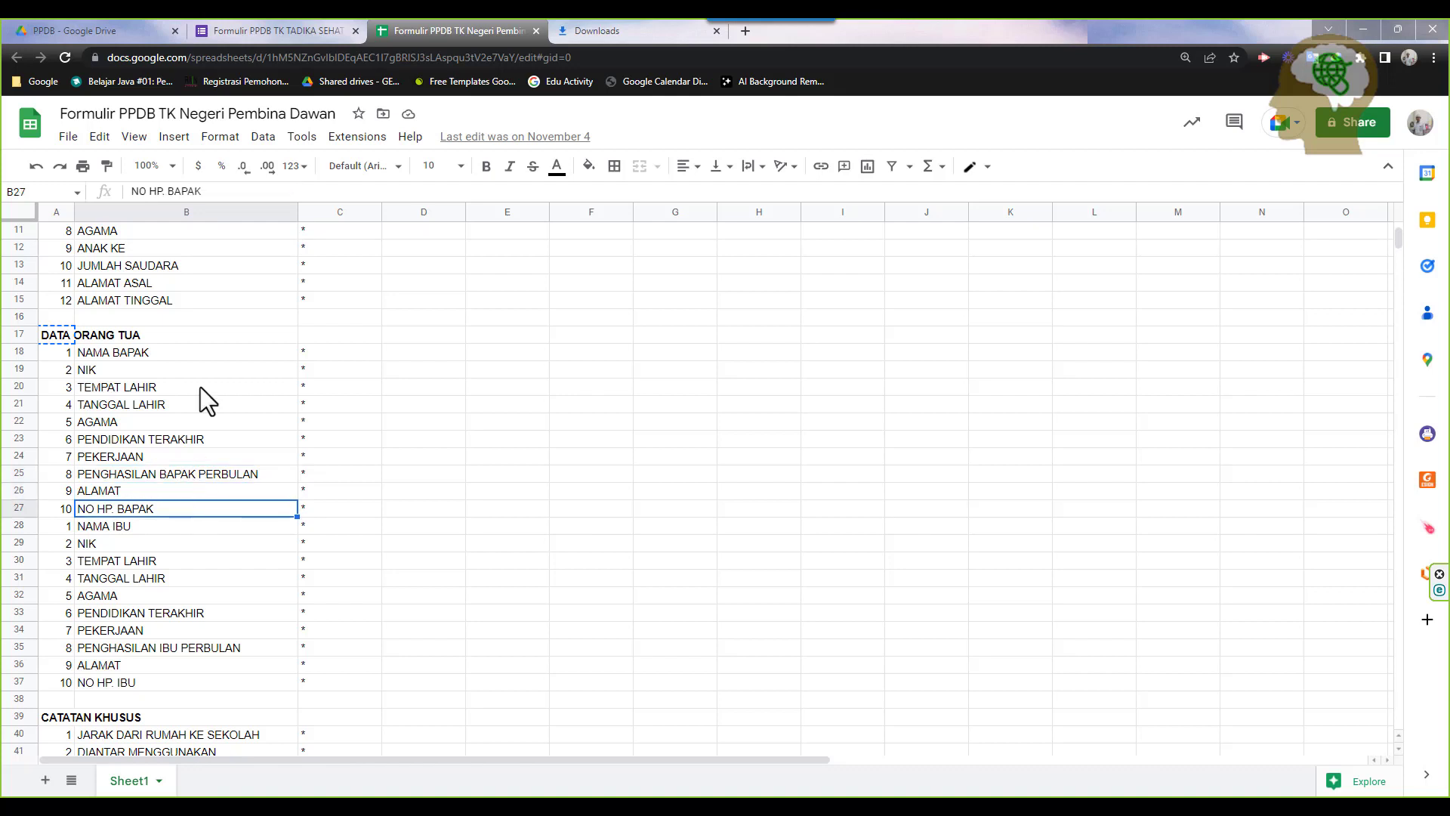
click(273, 29)
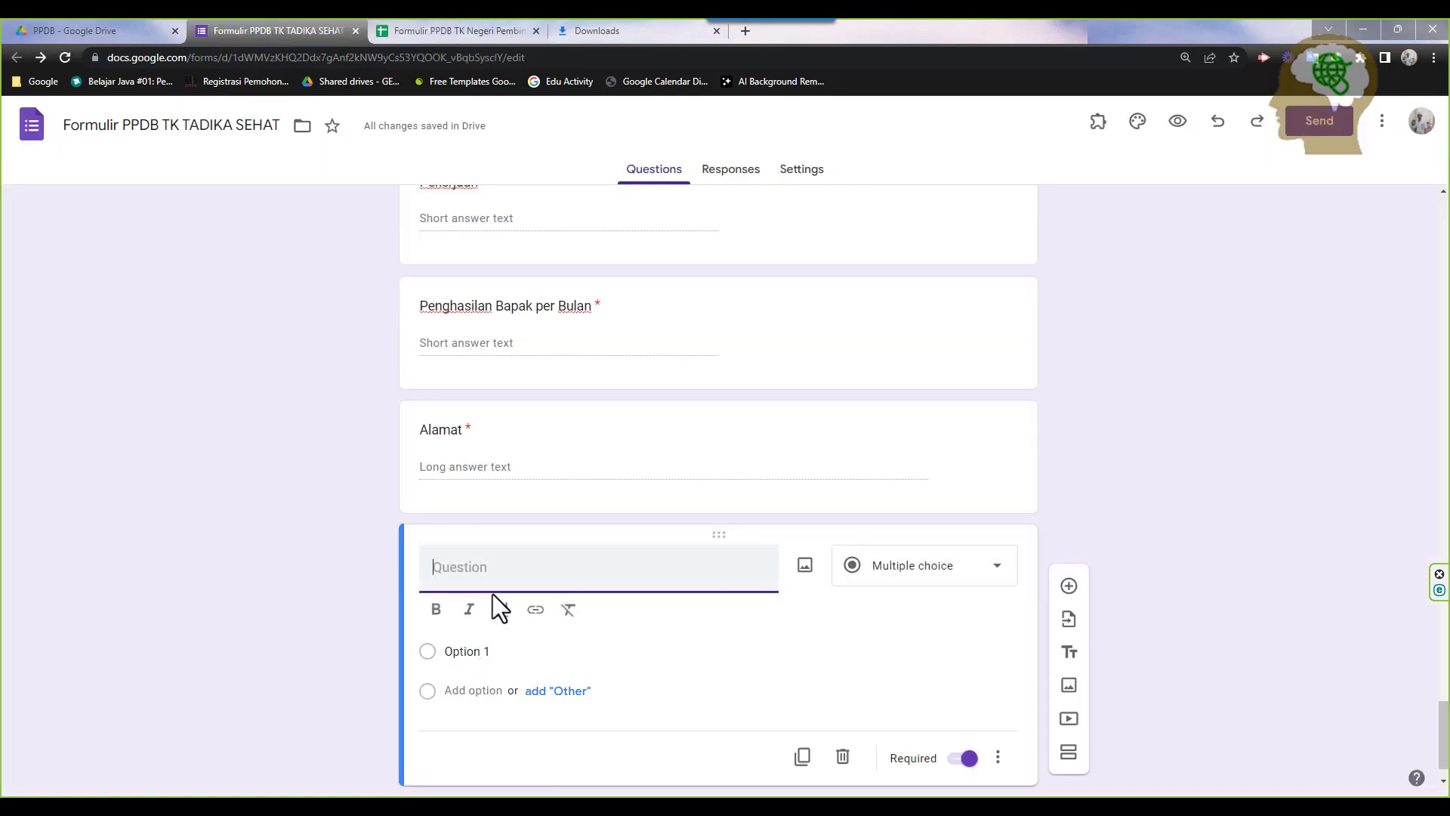
text(No HP Bapak)
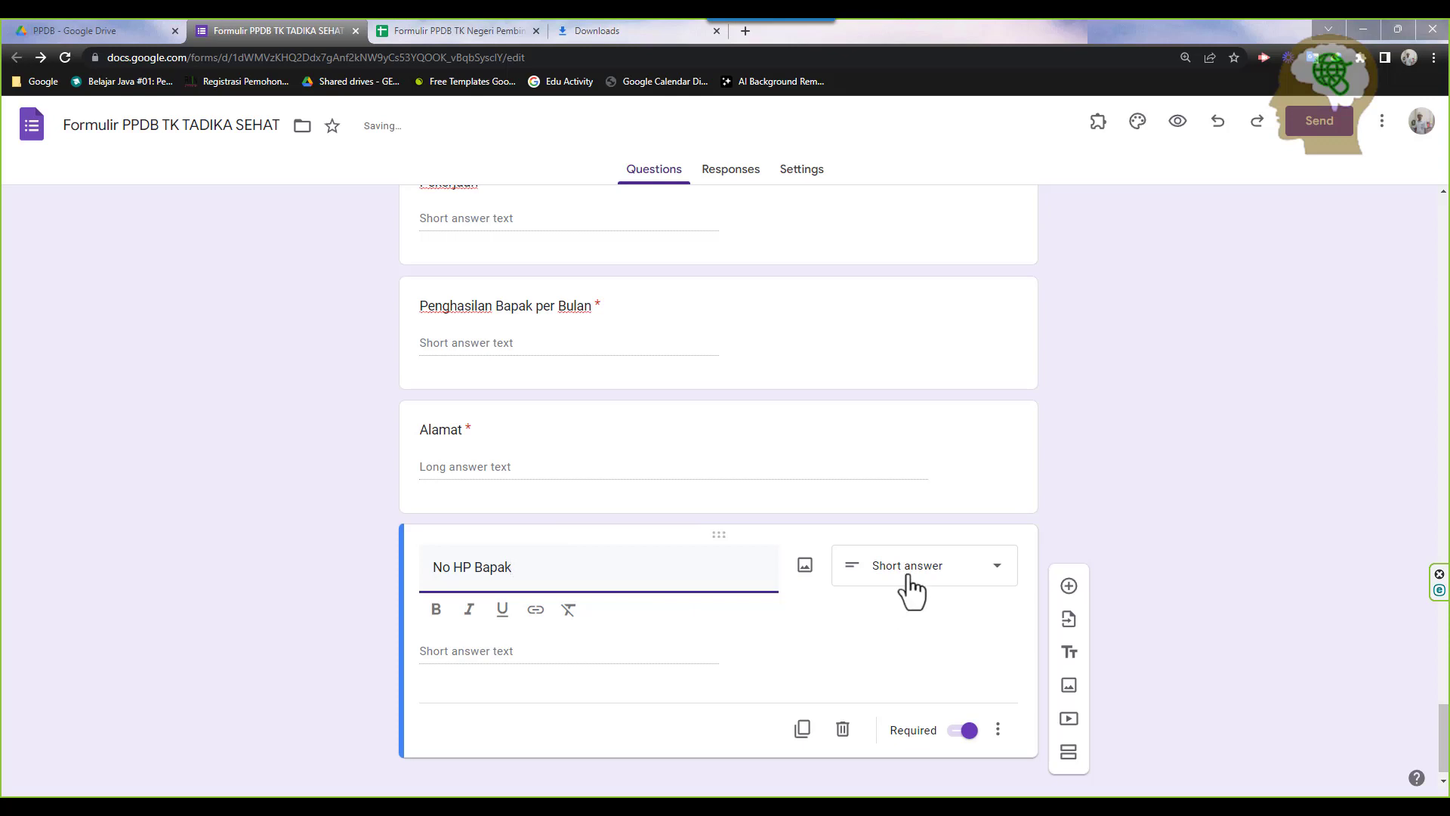
Add response validation to "No HP Bapak" that requires "Number" with "Is number" and shows the error text "Harus Angka !"
click(998, 729)
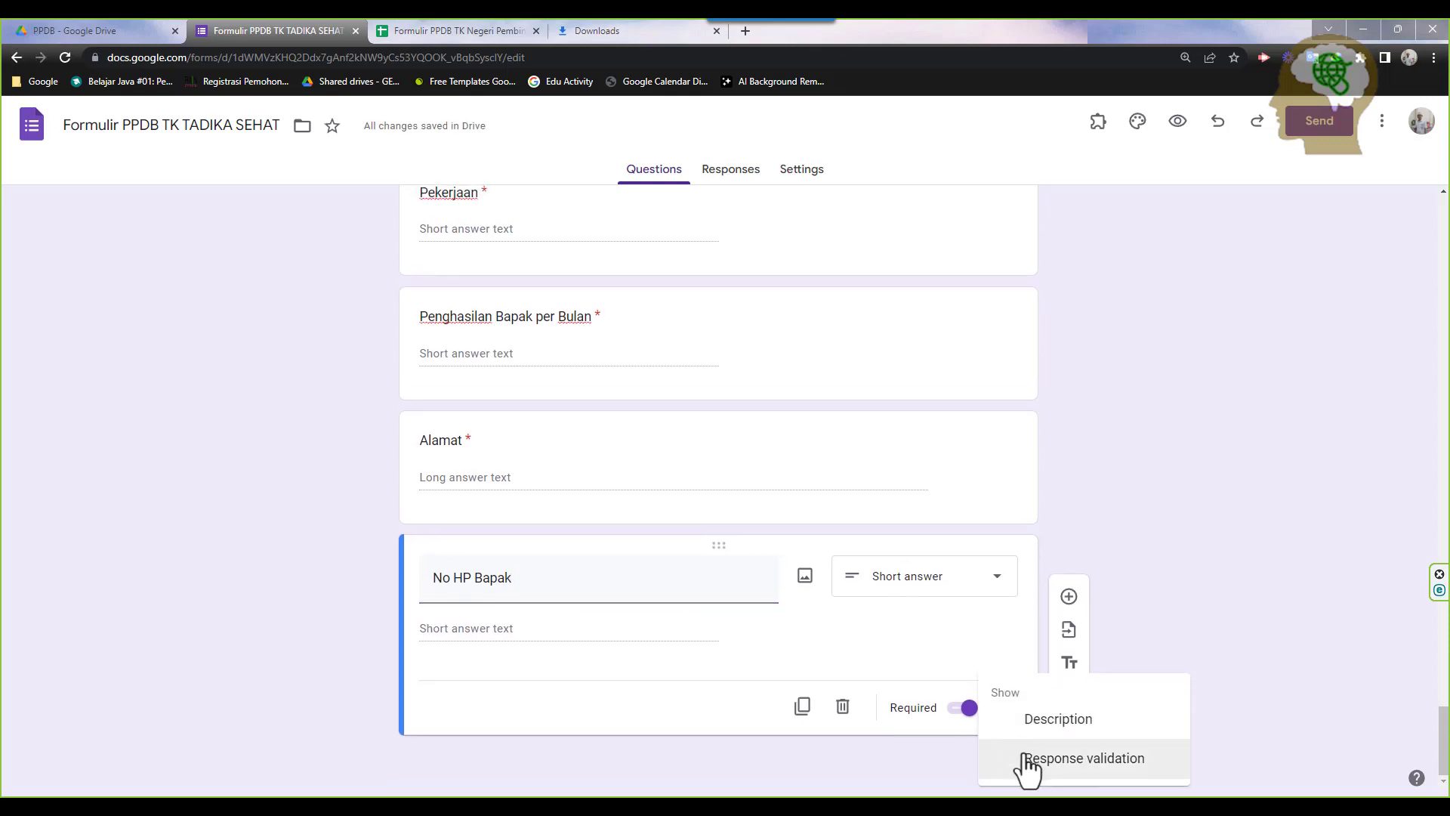
click(1025, 755)
click(532, 680)
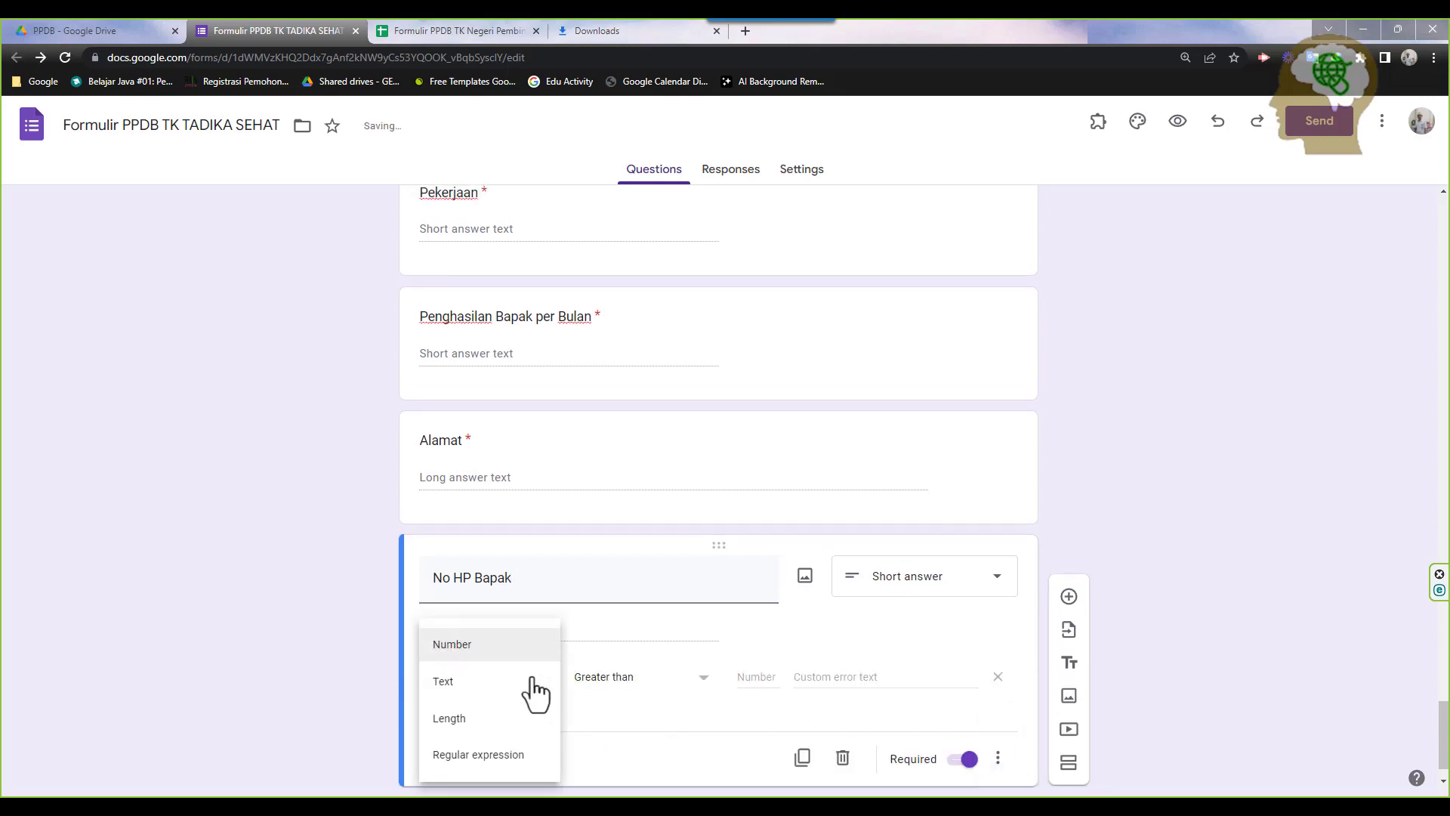
click(504, 647)
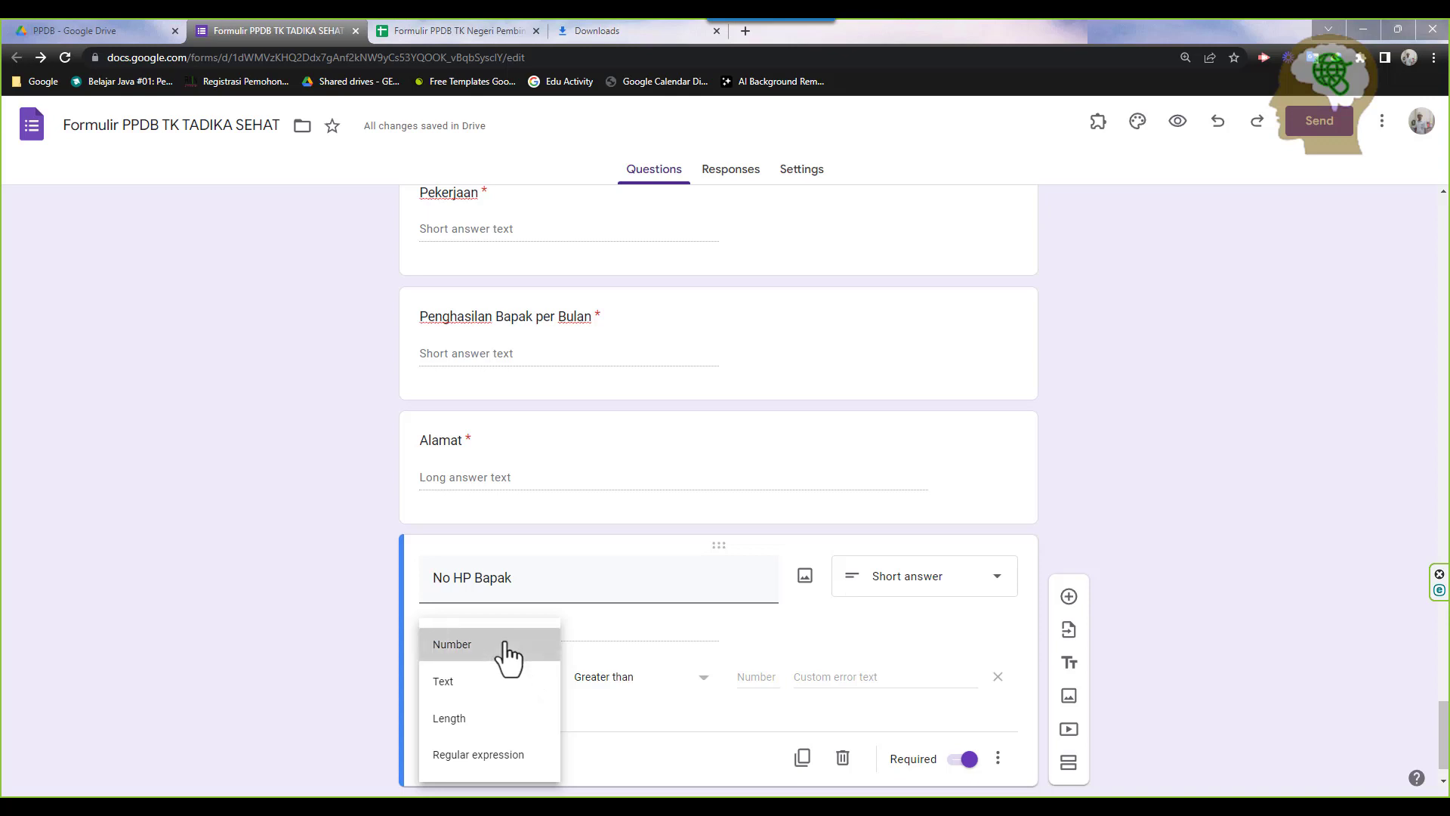
click(697, 677)
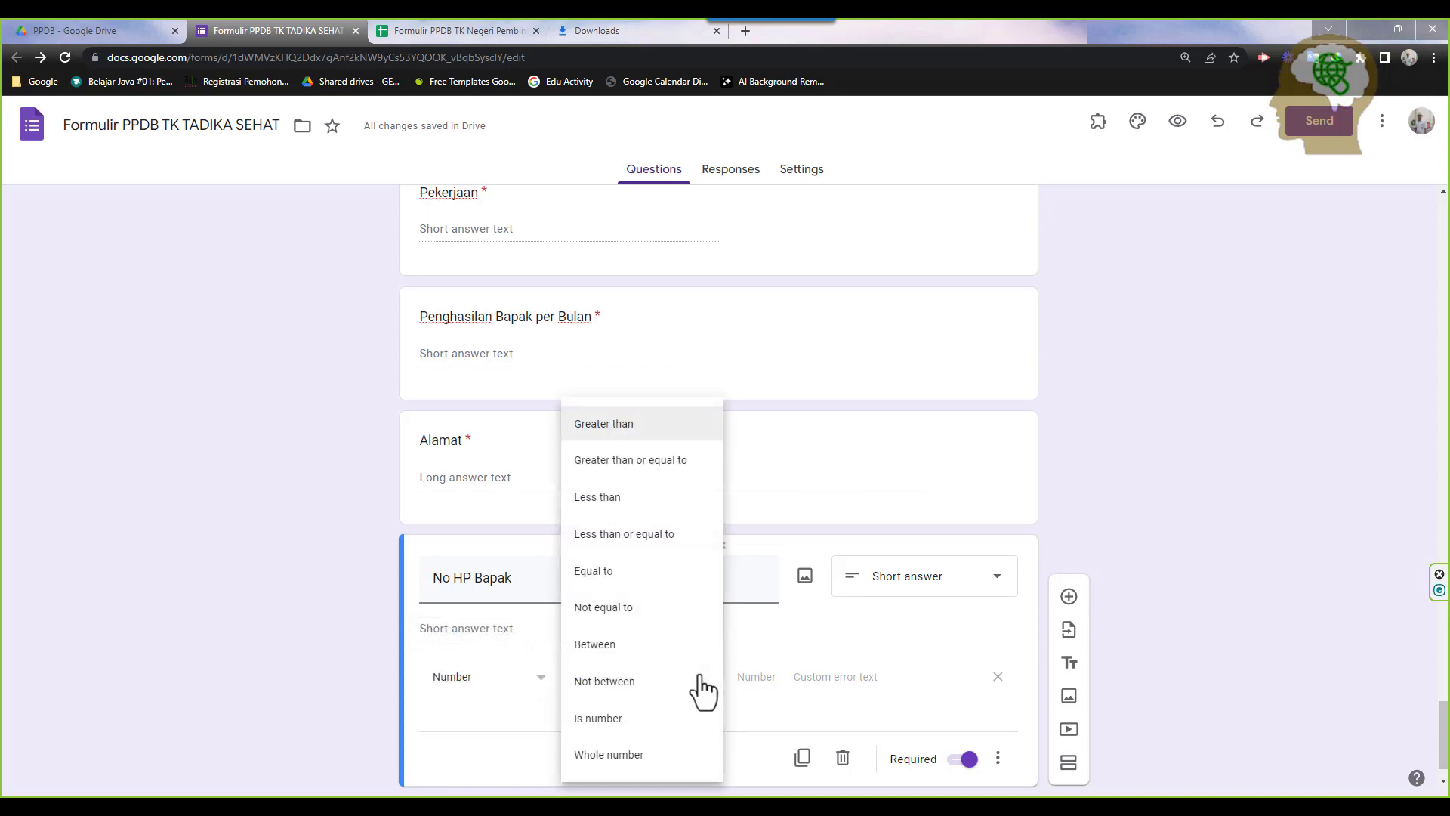
click(610, 718)
click(778, 676)
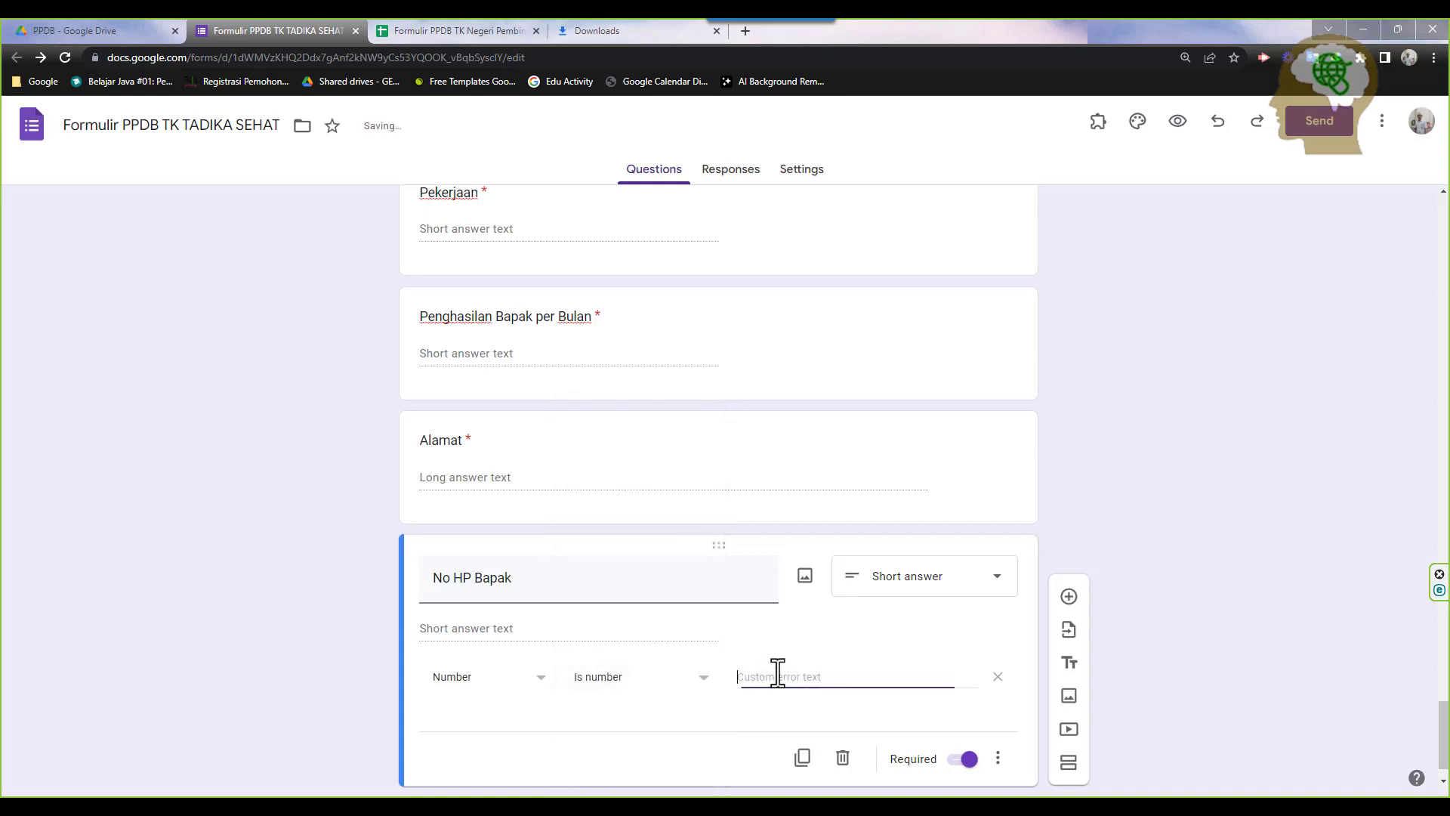
text(Harus Angka !)
Review the form's "DATA ORANG TUA (BAPAK)" section and compare it with the mother's fields in the spreadsheet
scroll(849, 620, up, 15)
scroll(849, 619, down, 5)
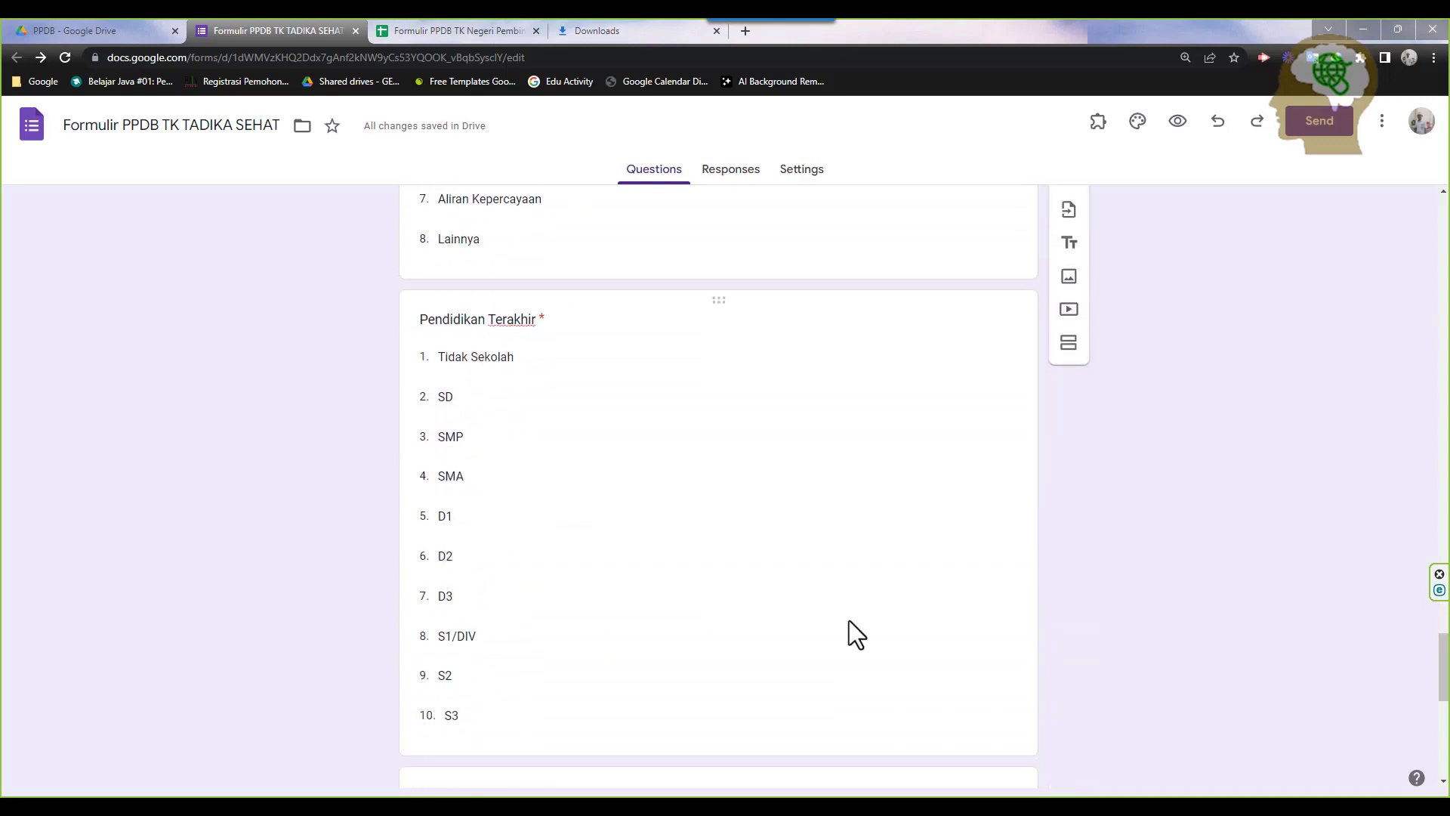
scroll(840, 608, up, 5)
scroll(840, 609, down, 12)
scroll(661, 547, up, 3)
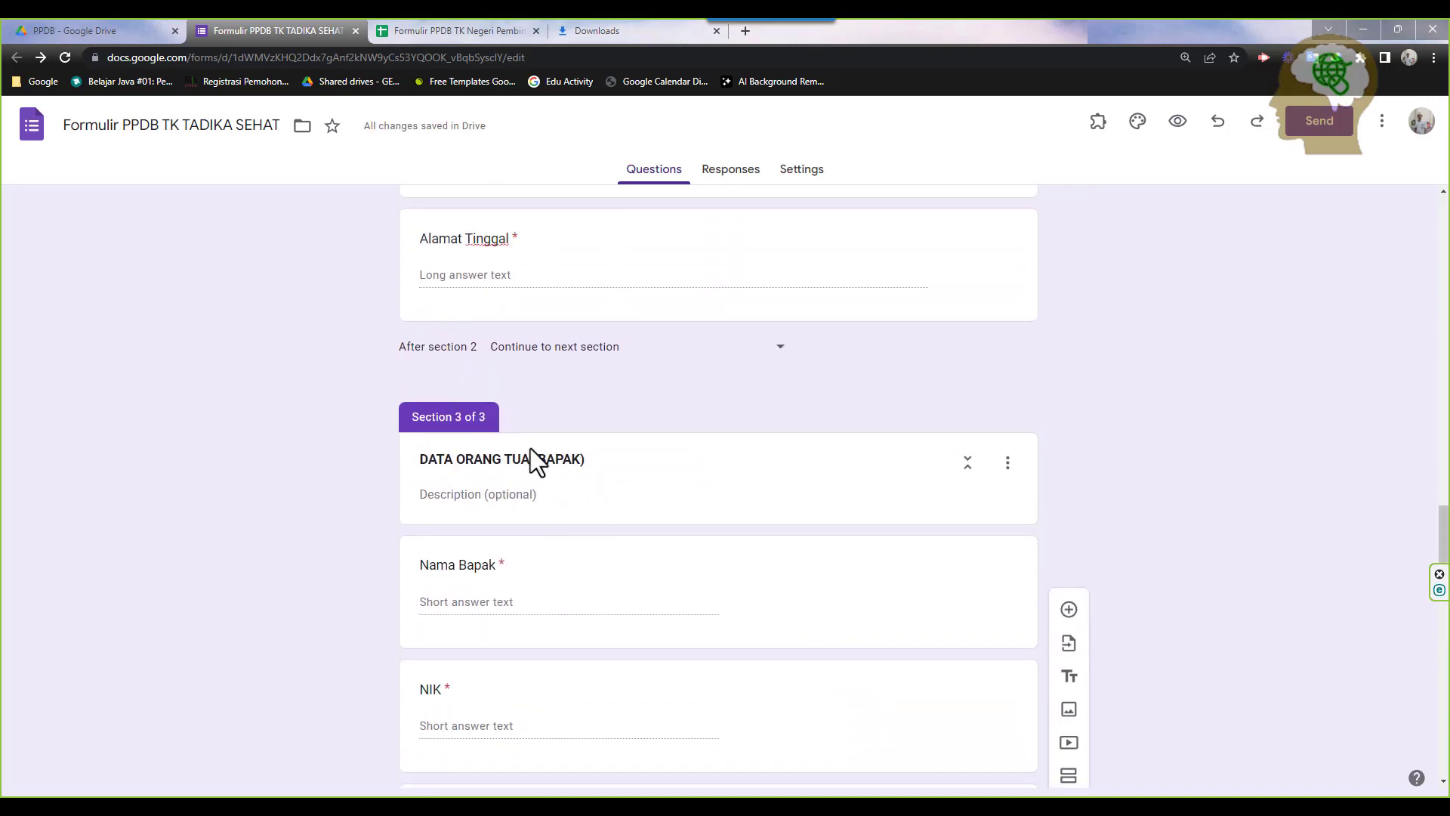
click(457, 30)
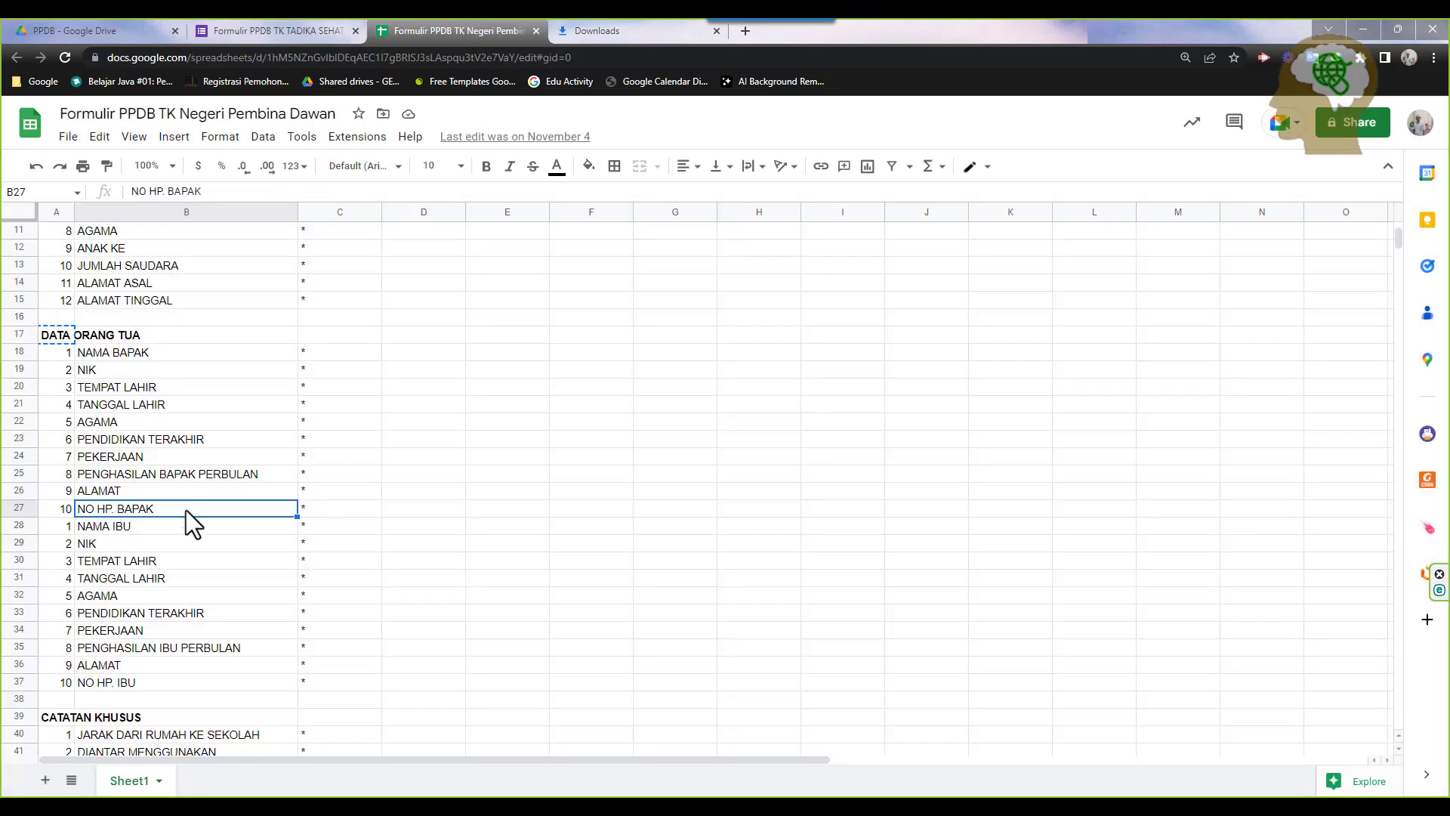
drag(170, 524, 171, 682)
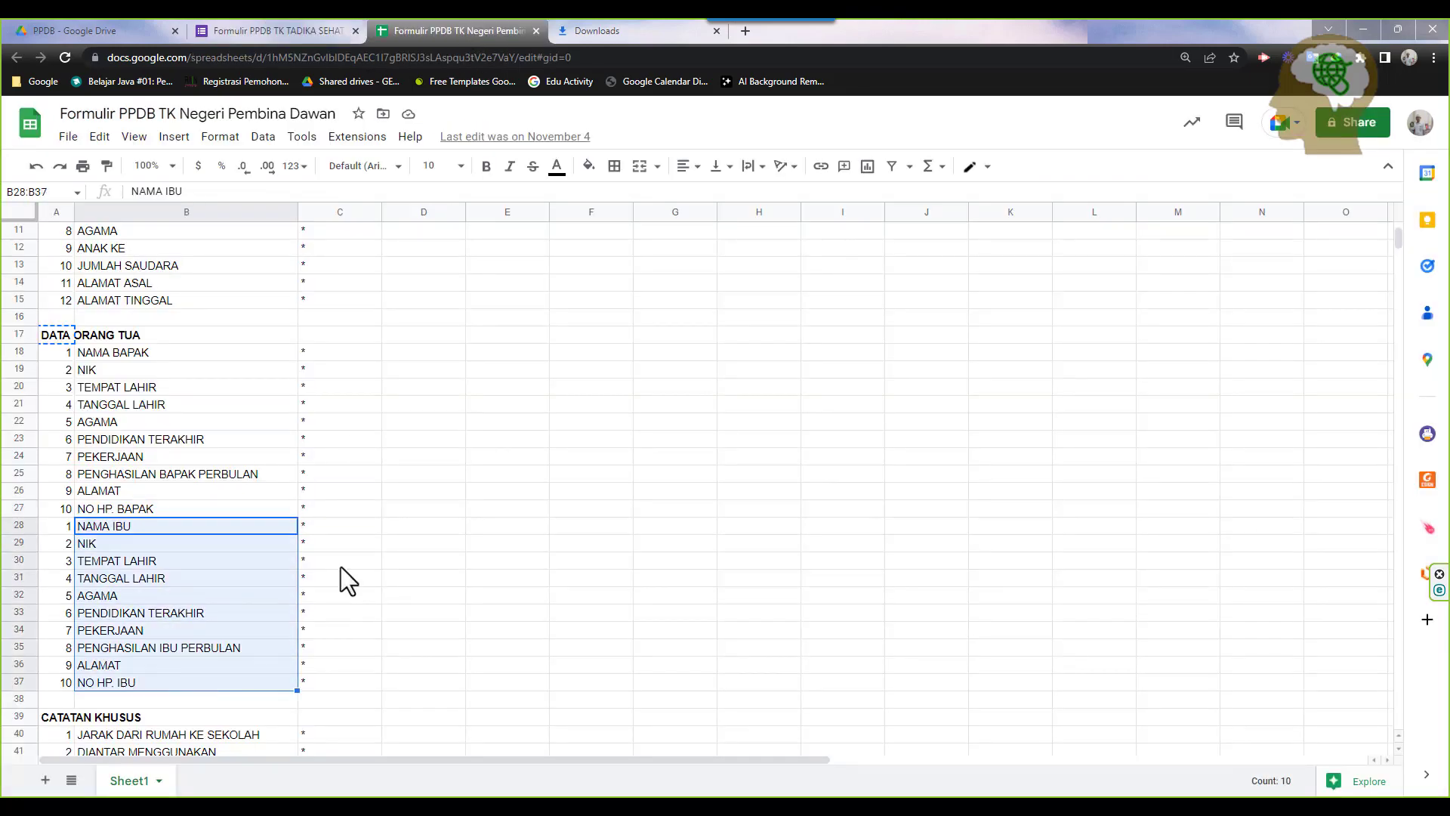
click(261, 29)
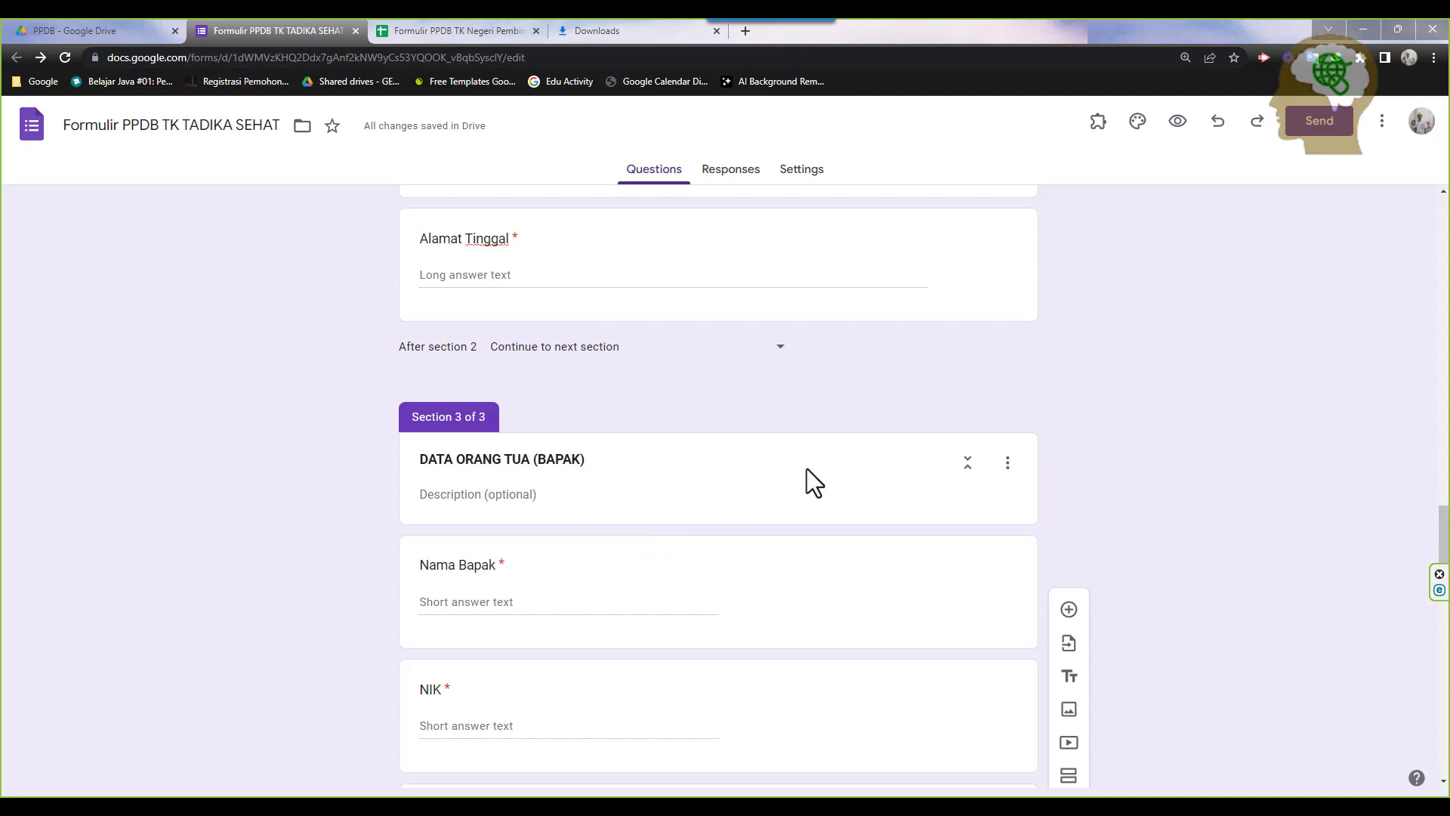
Duplicate the "DATA ORANG TUA (BAPAK)" section with all its questions
click(1010, 464)
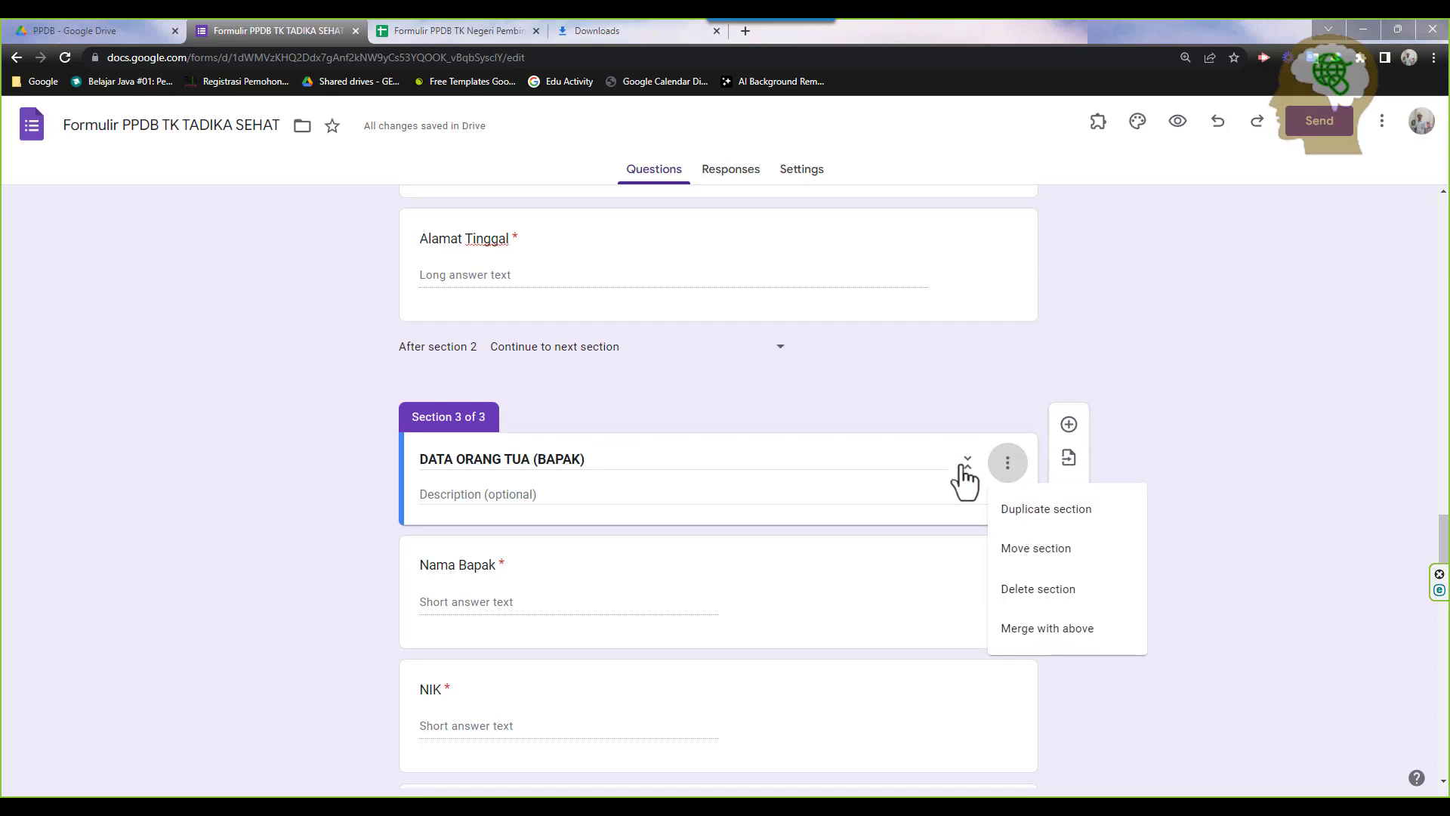
click(1004, 459)
click(1011, 469)
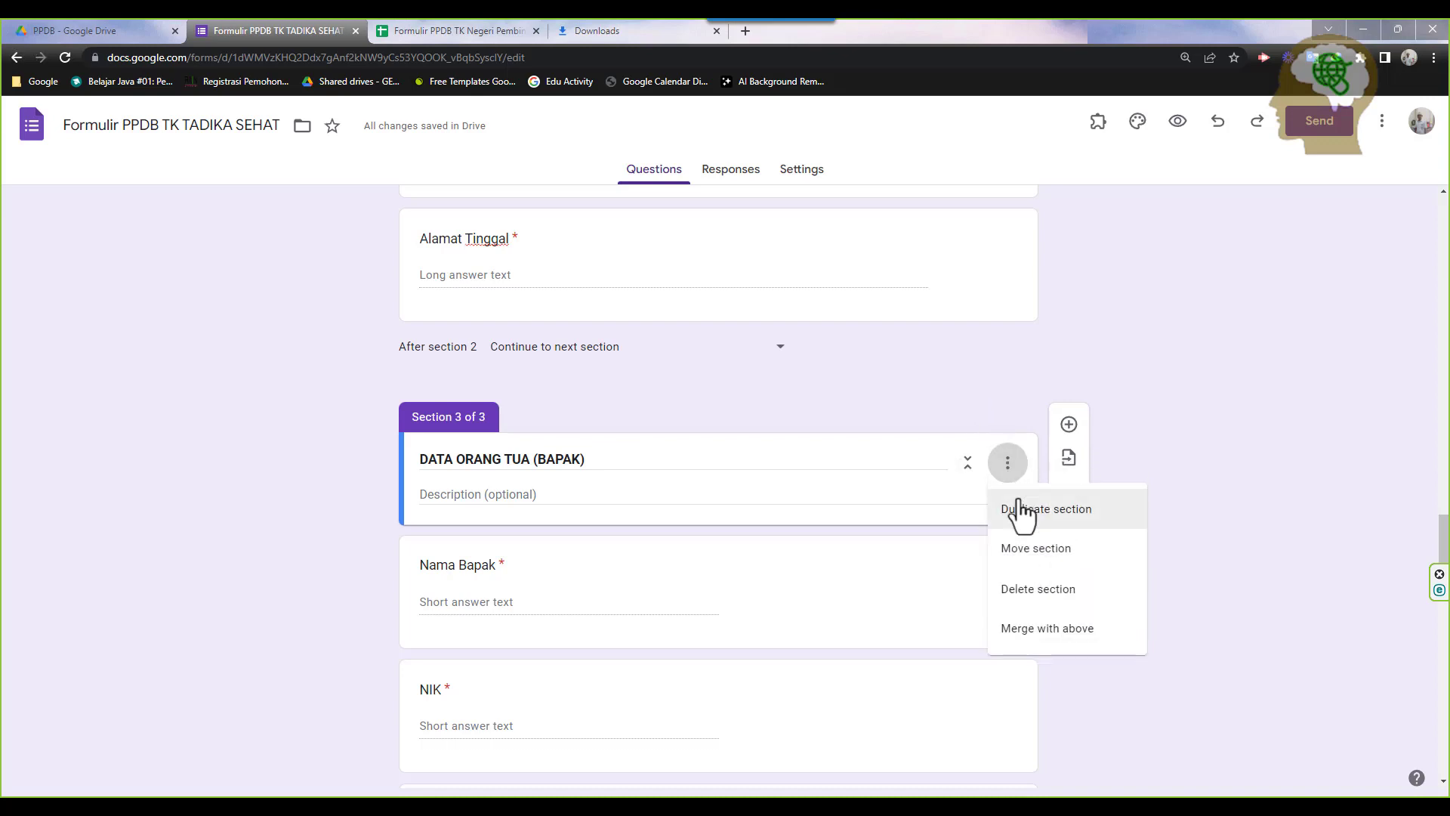
click(1023, 510)
Retitle the duplicated fourth section as "DATA ORANG TUA (IBU)"
scroll(916, 577, down, 5)
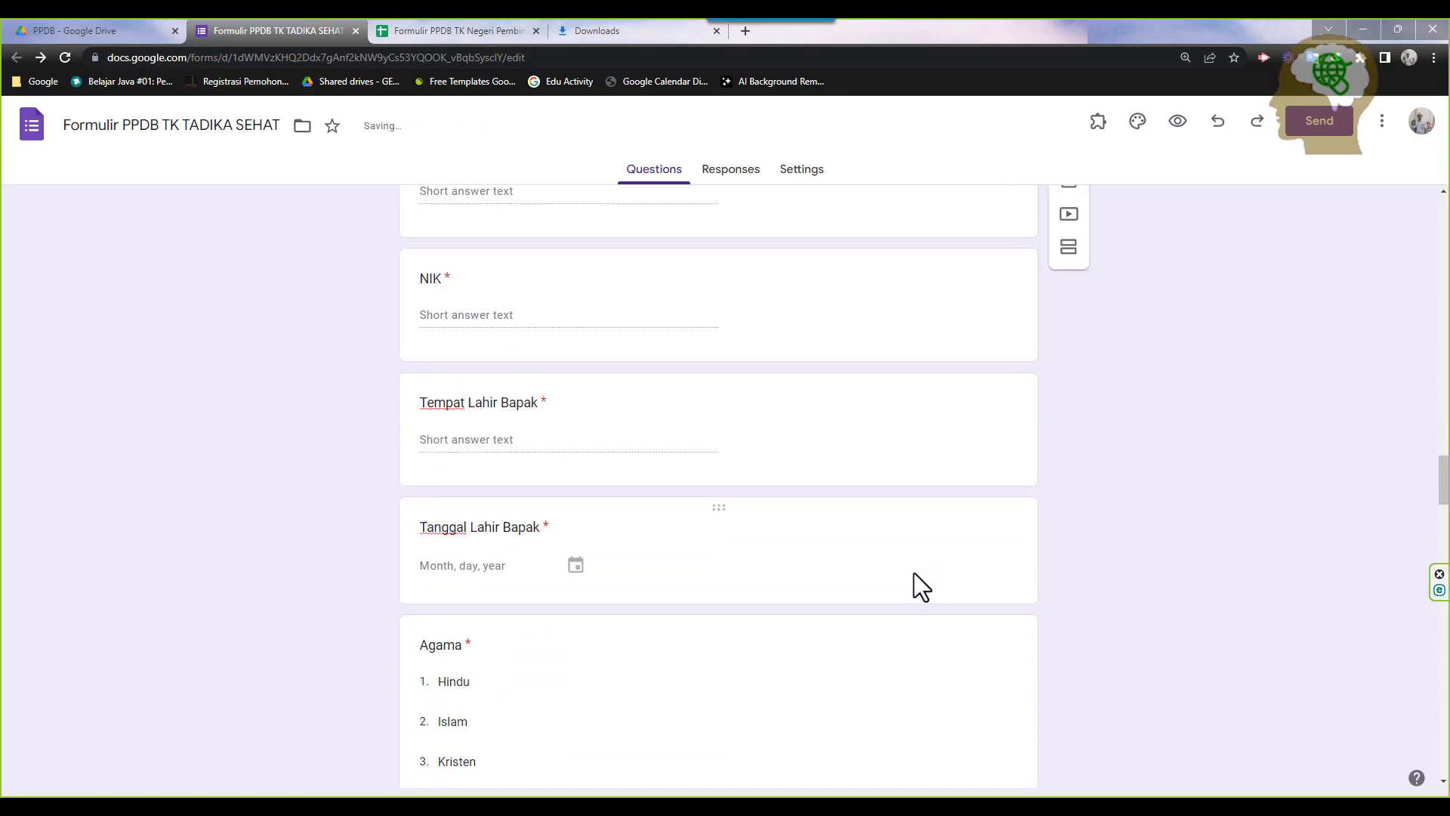
scroll(914, 573, down, 20)
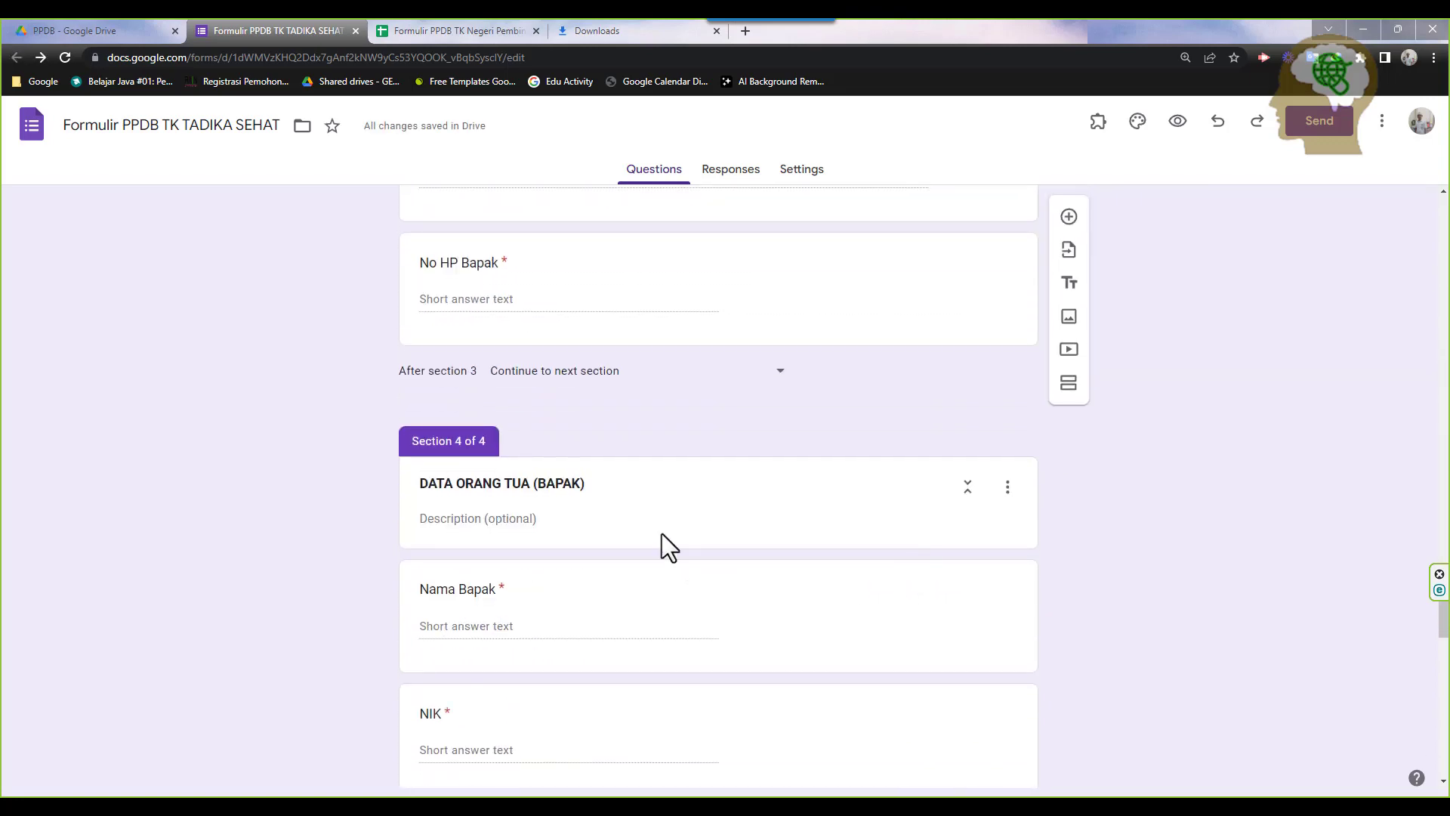
scroll(499, 695, down, 8)
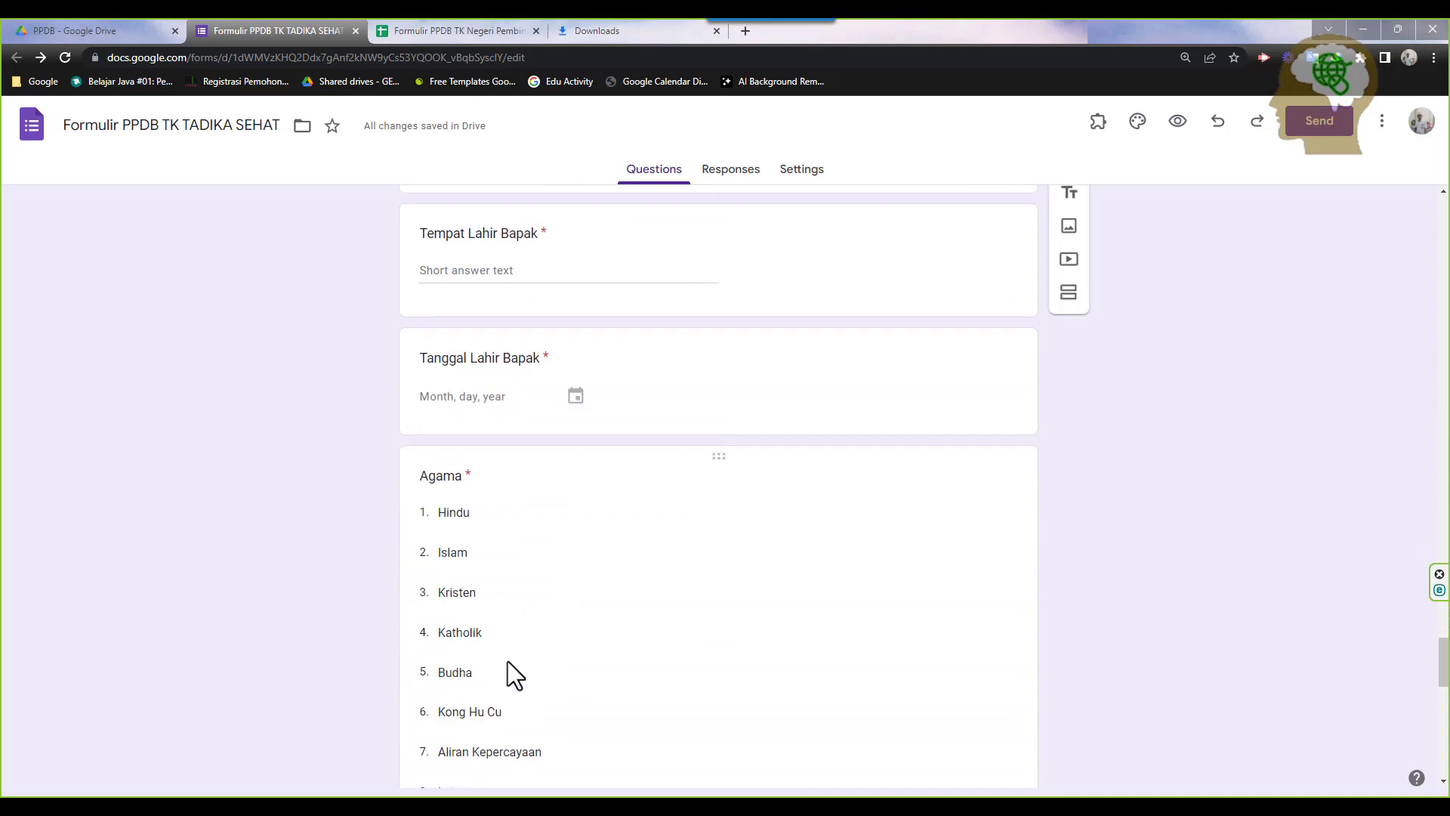
scroll(509, 650, up, 9)
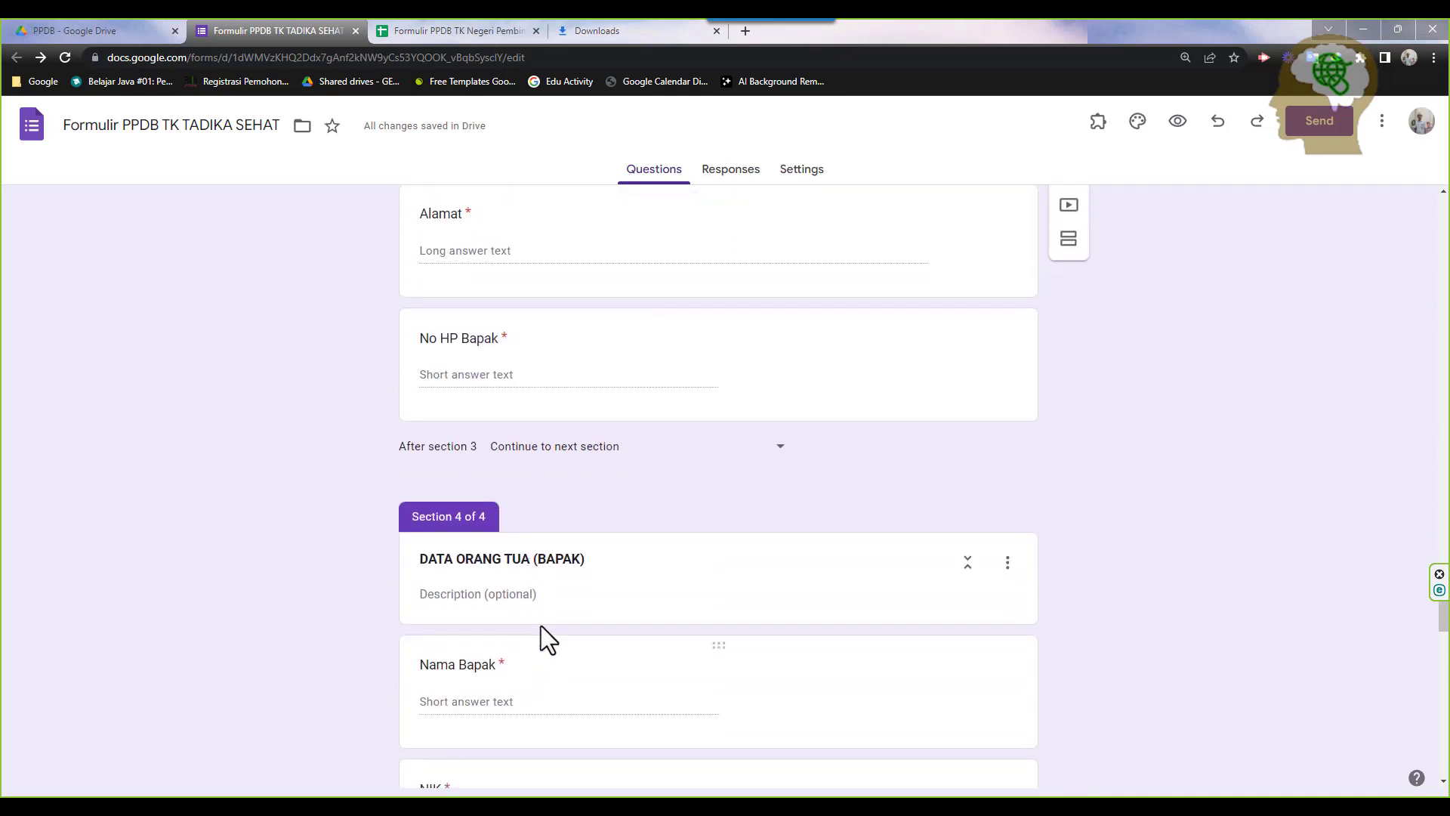
click(560, 565)
drag(538, 559, 582, 558)
text(IBU)
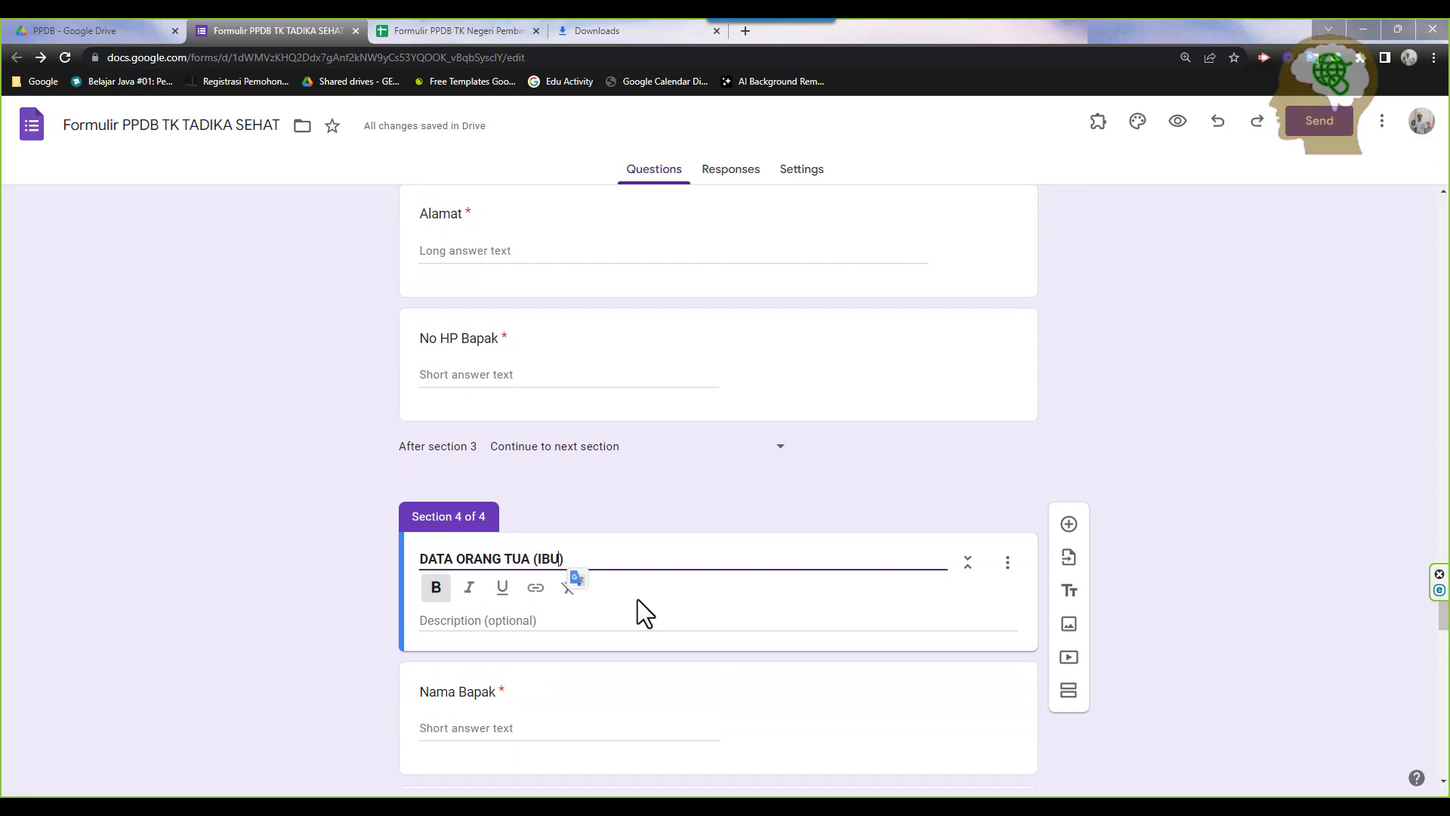
Rename the first question of the "DATA ORANG TUA (IBU)" section as "Nama Ibu"
scroll(530, 682, down, 1)
scroll(530, 682, down, 3)
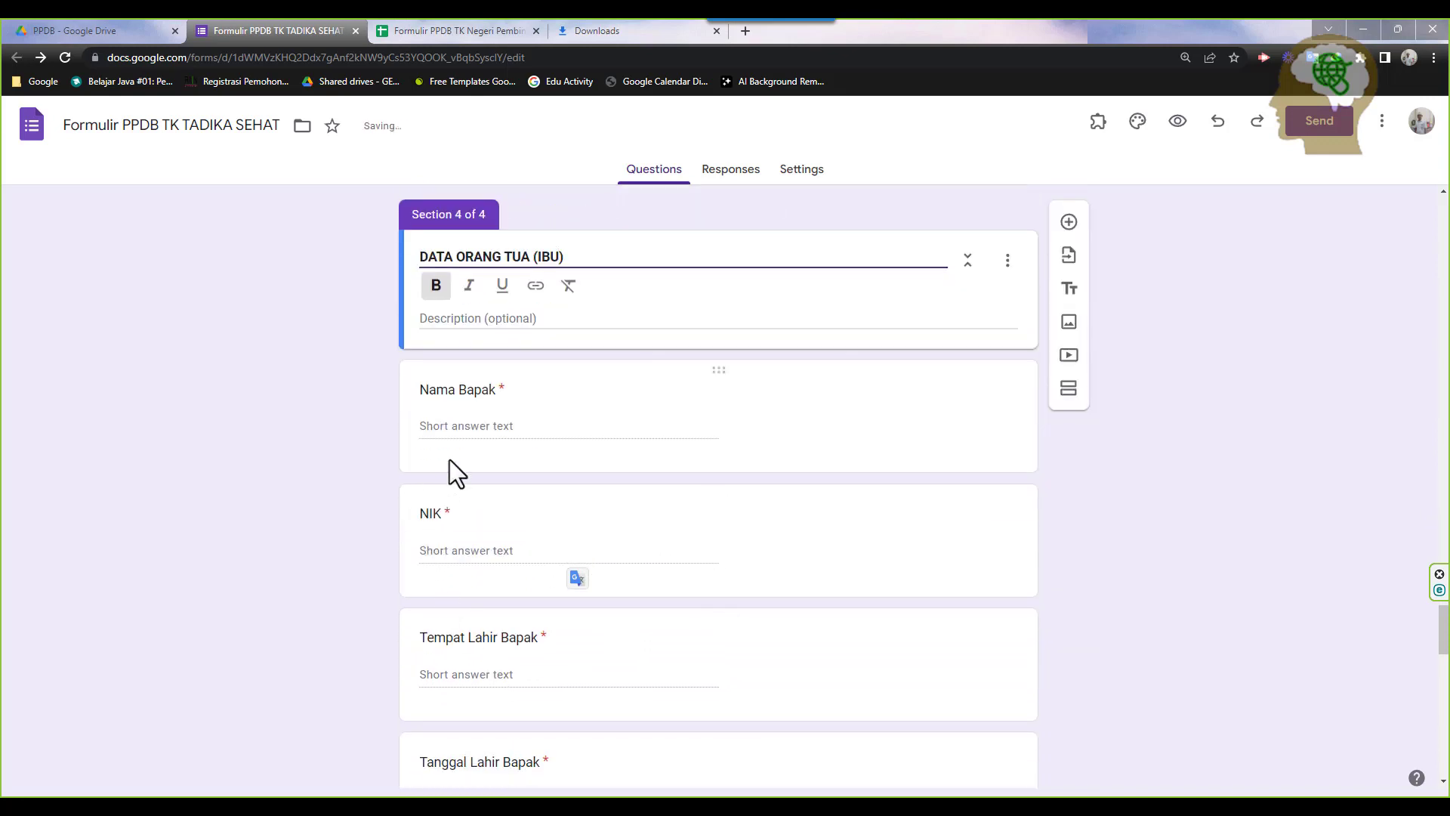
click(478, 390)
click(469, 401)
drag(475, 402, 513, 406)
text(Ibu)
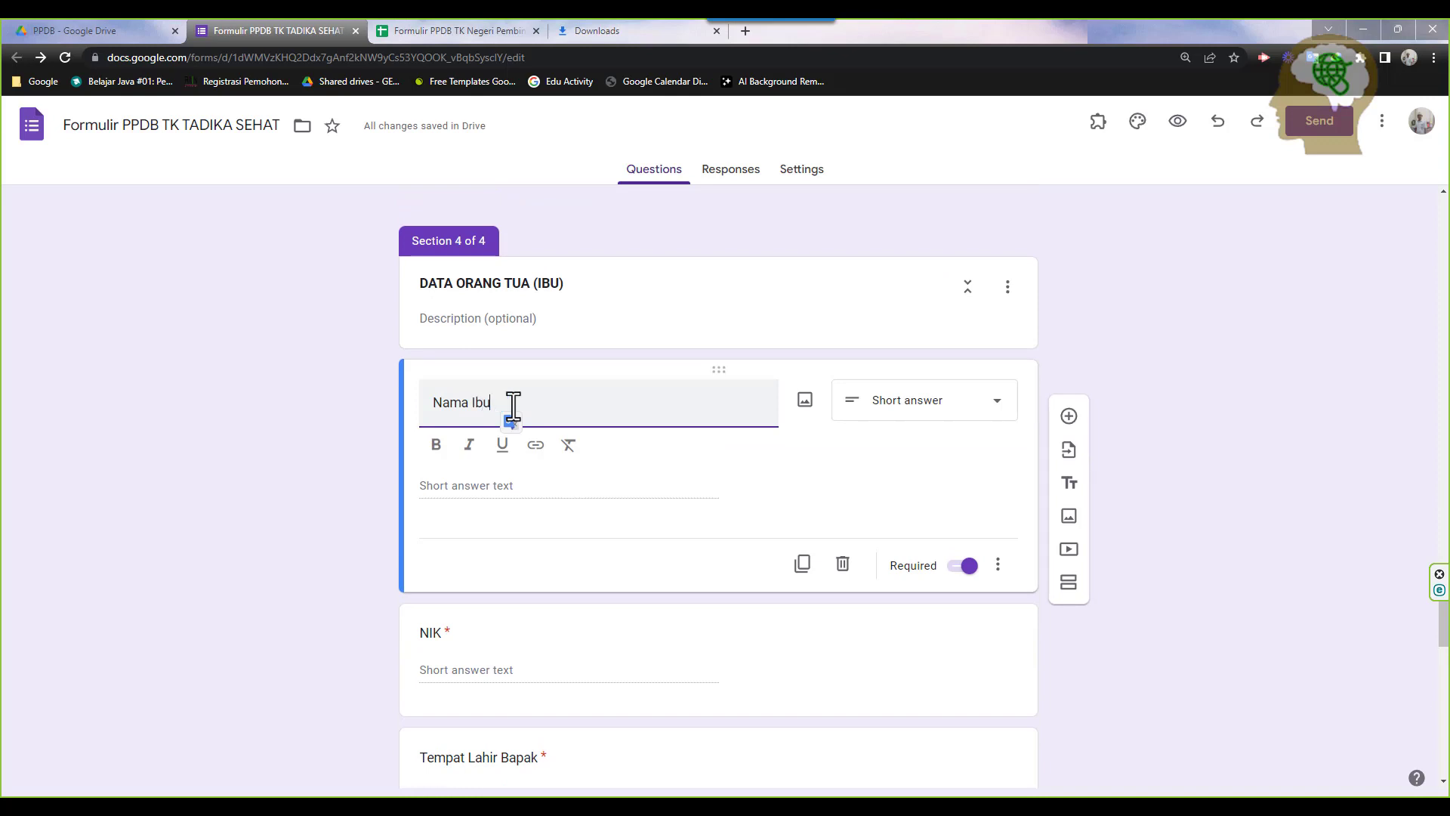
Rename the birthplace question below "NIK" in the mother's section as "Tempat Lahir Ibu"
scroll(514, 529, down, 2)
click(518, 605)
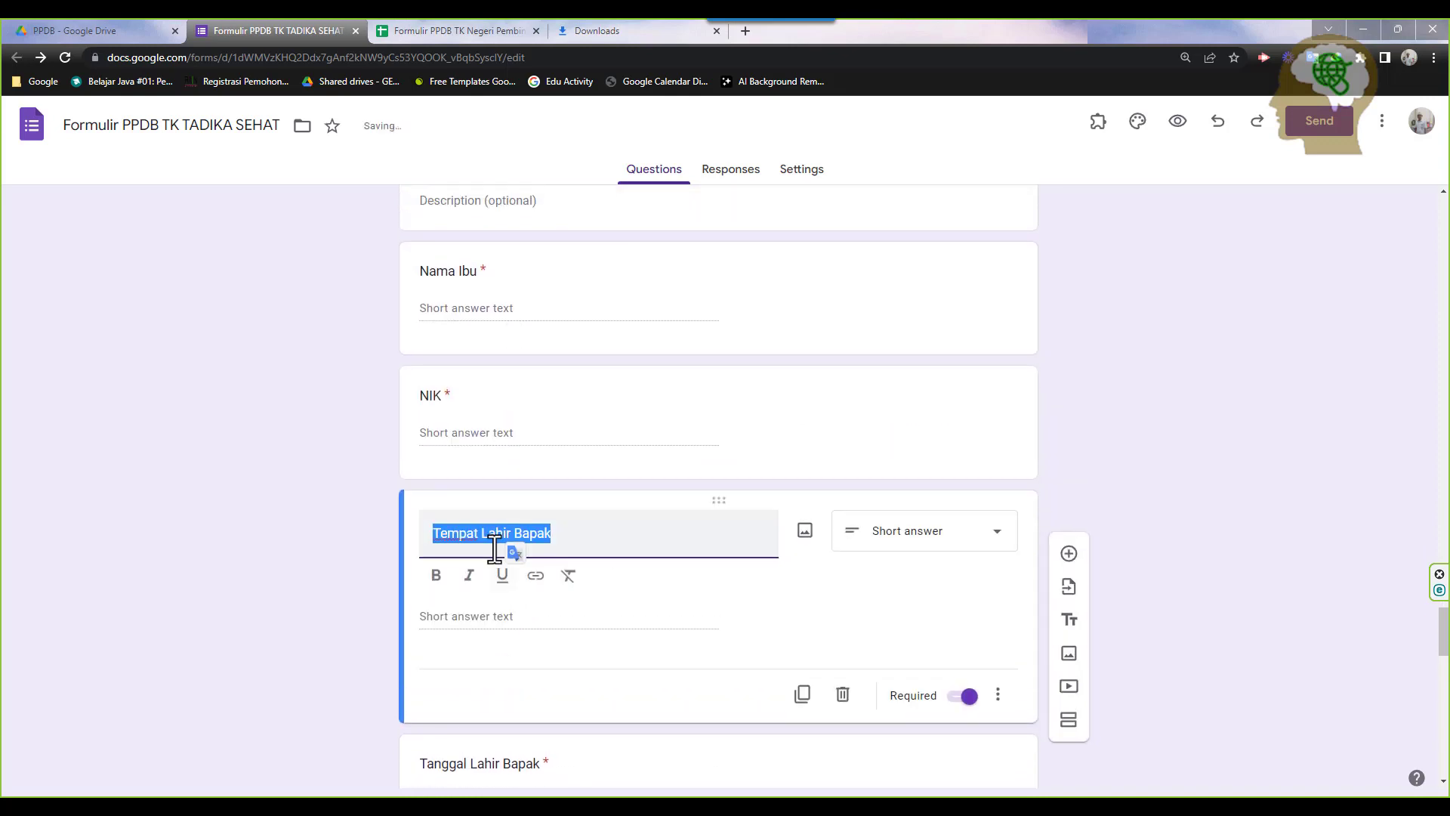
drag(514, 533, 572, 538)
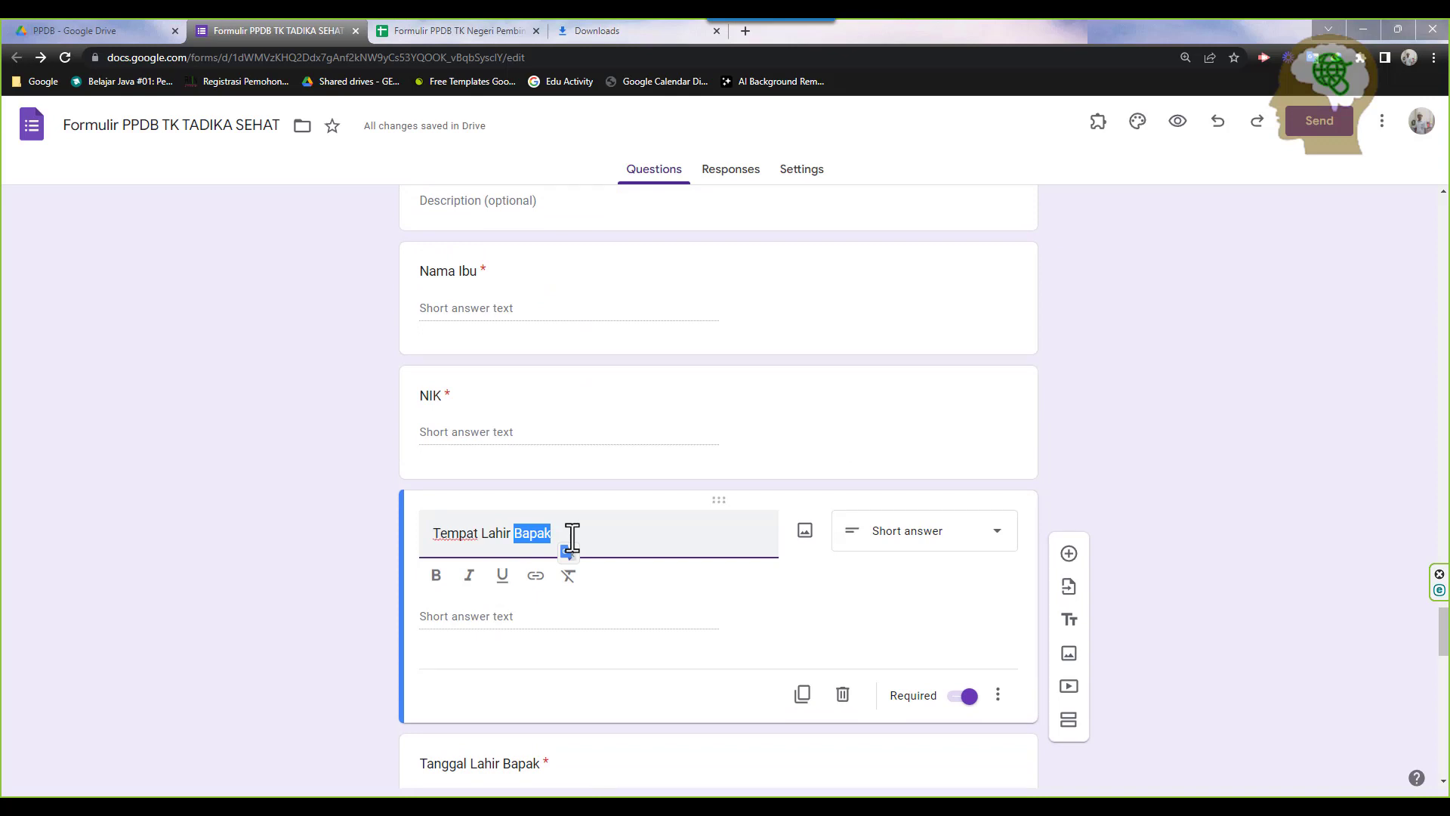
text(Ibu)
scroll(564, 583, down, 2)
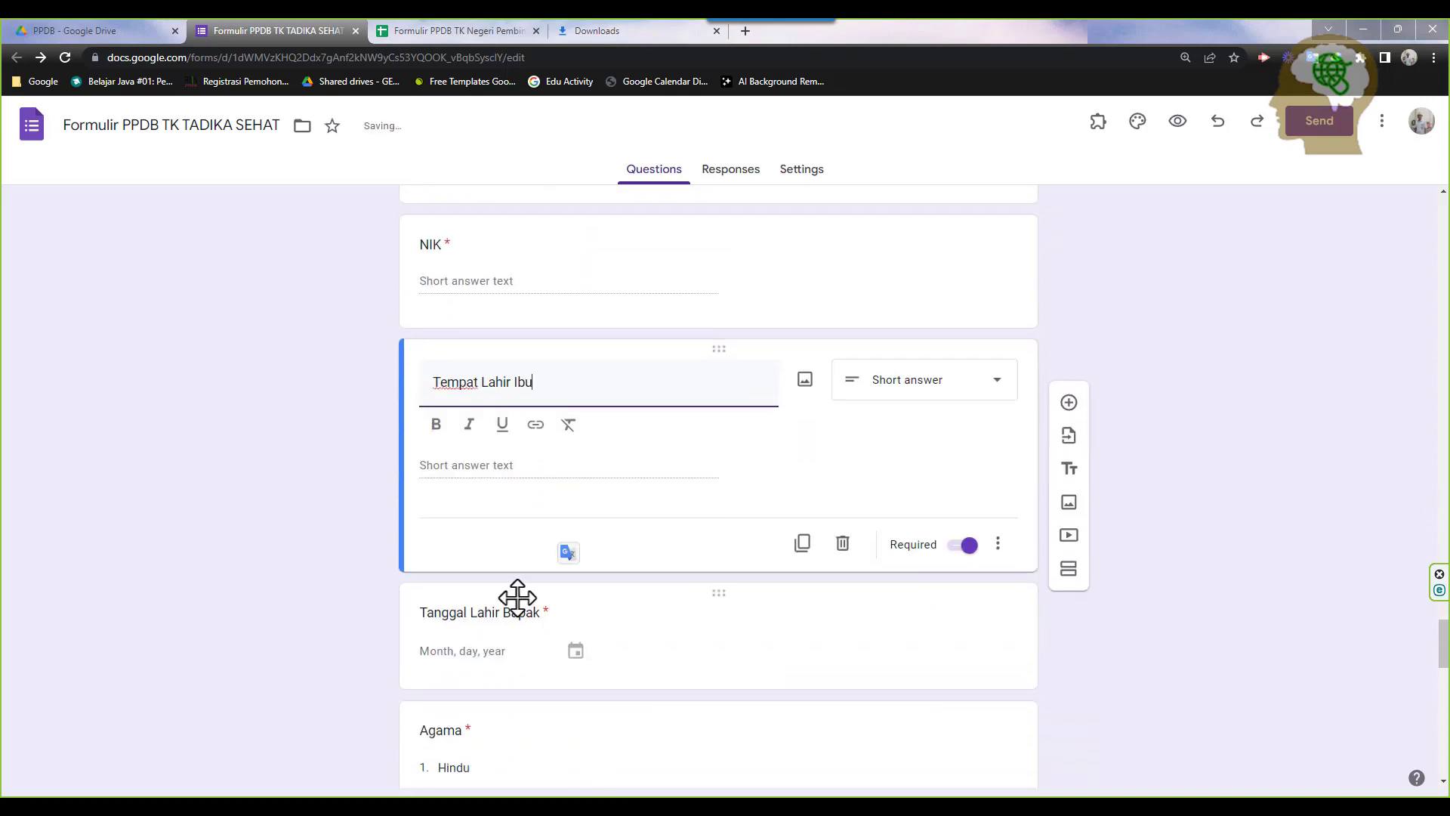
Rename the question "Tanggal Lahir Bapak" as "Tanggal Lahir Ibu"
click(514, 605)
drag(517, 537, 576, 541)
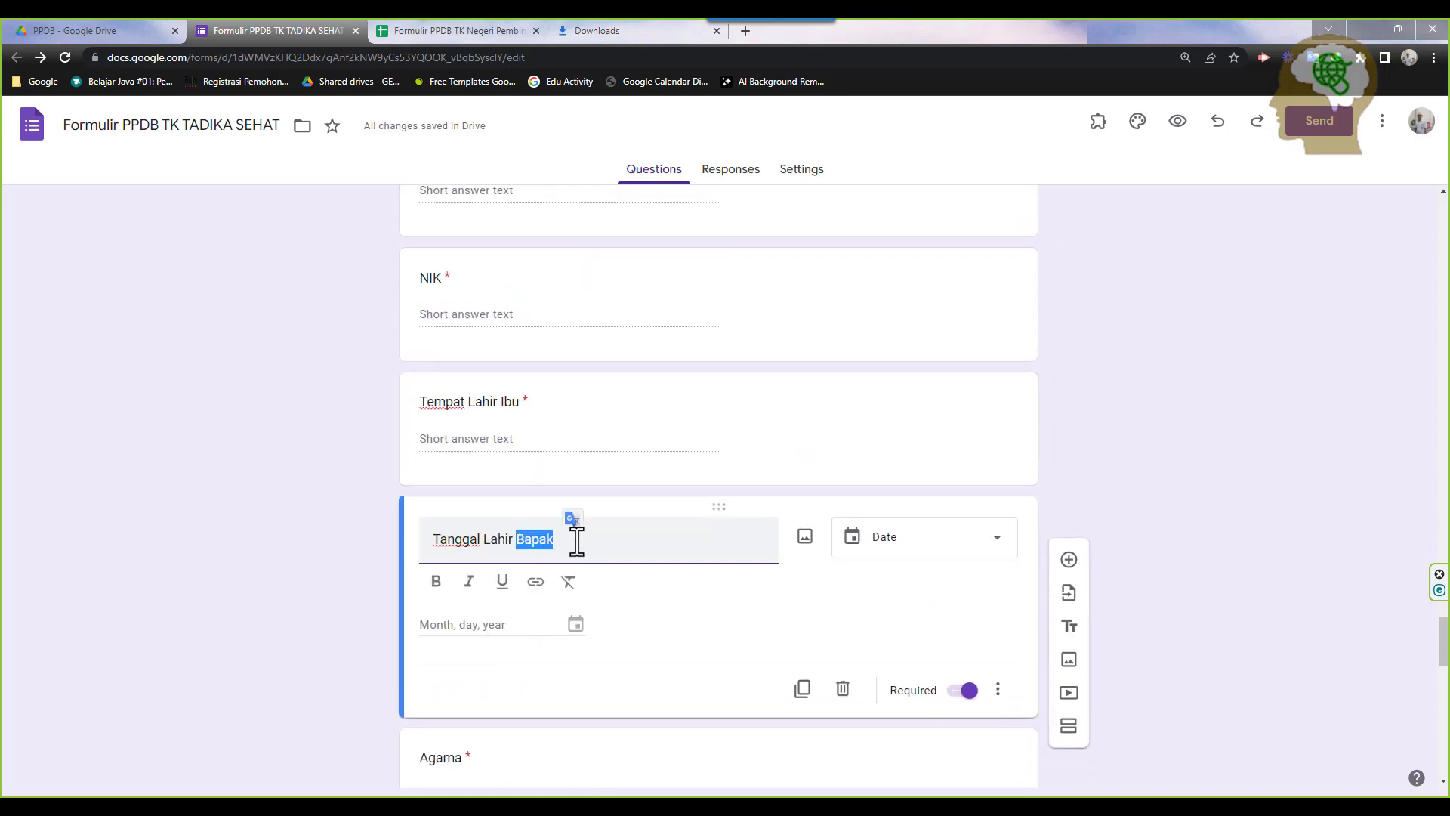
text(Ibu)
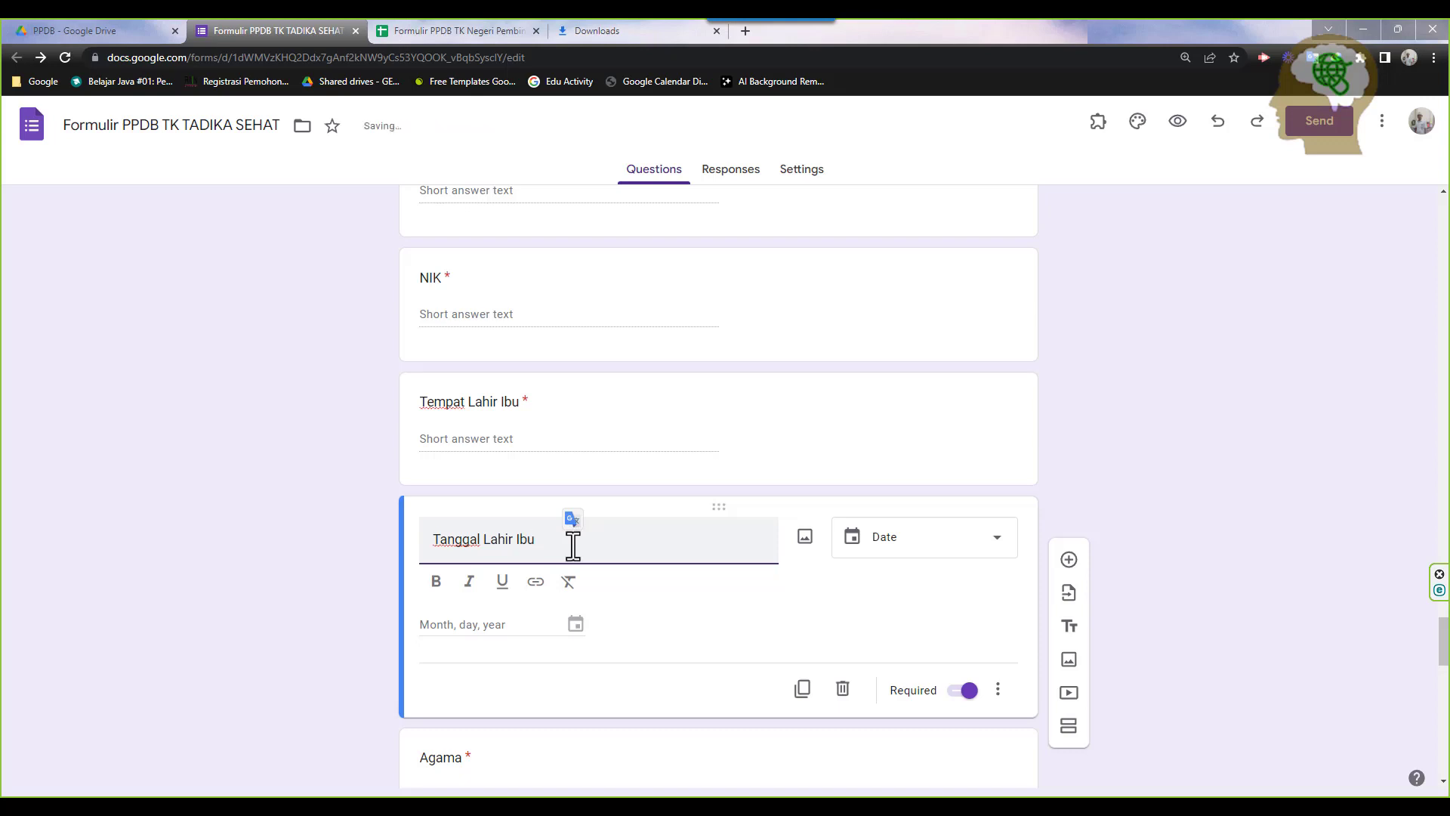
Change the monthly income question's title in the mother's section to "Penghasilan Ibu per Bulan"
scroll(579, 546, down, 4)
scroll(579, 546, down, 13)
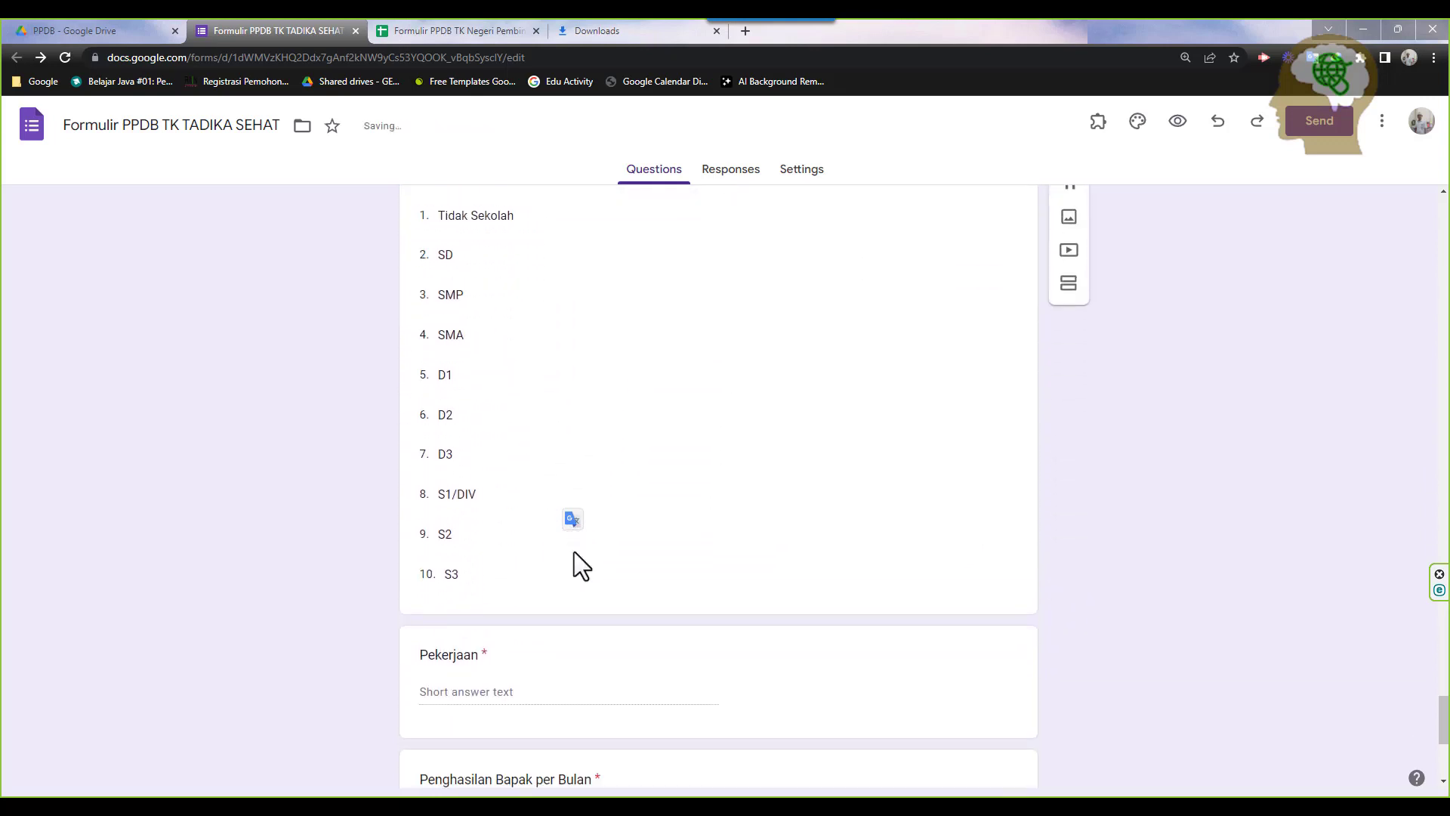
click(539, 550)
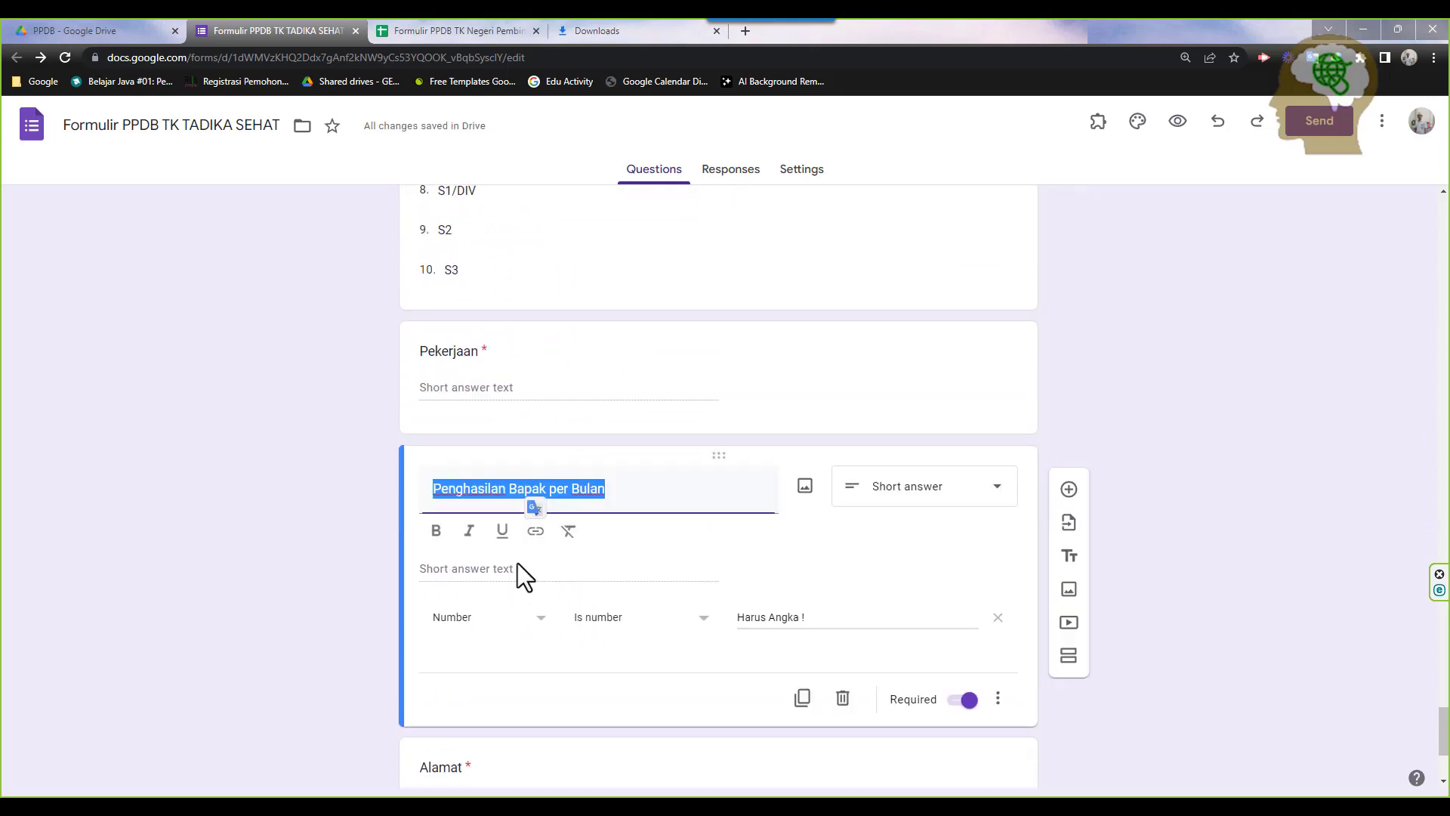
click(513, 489)
drag(514, 488, 545, 489)
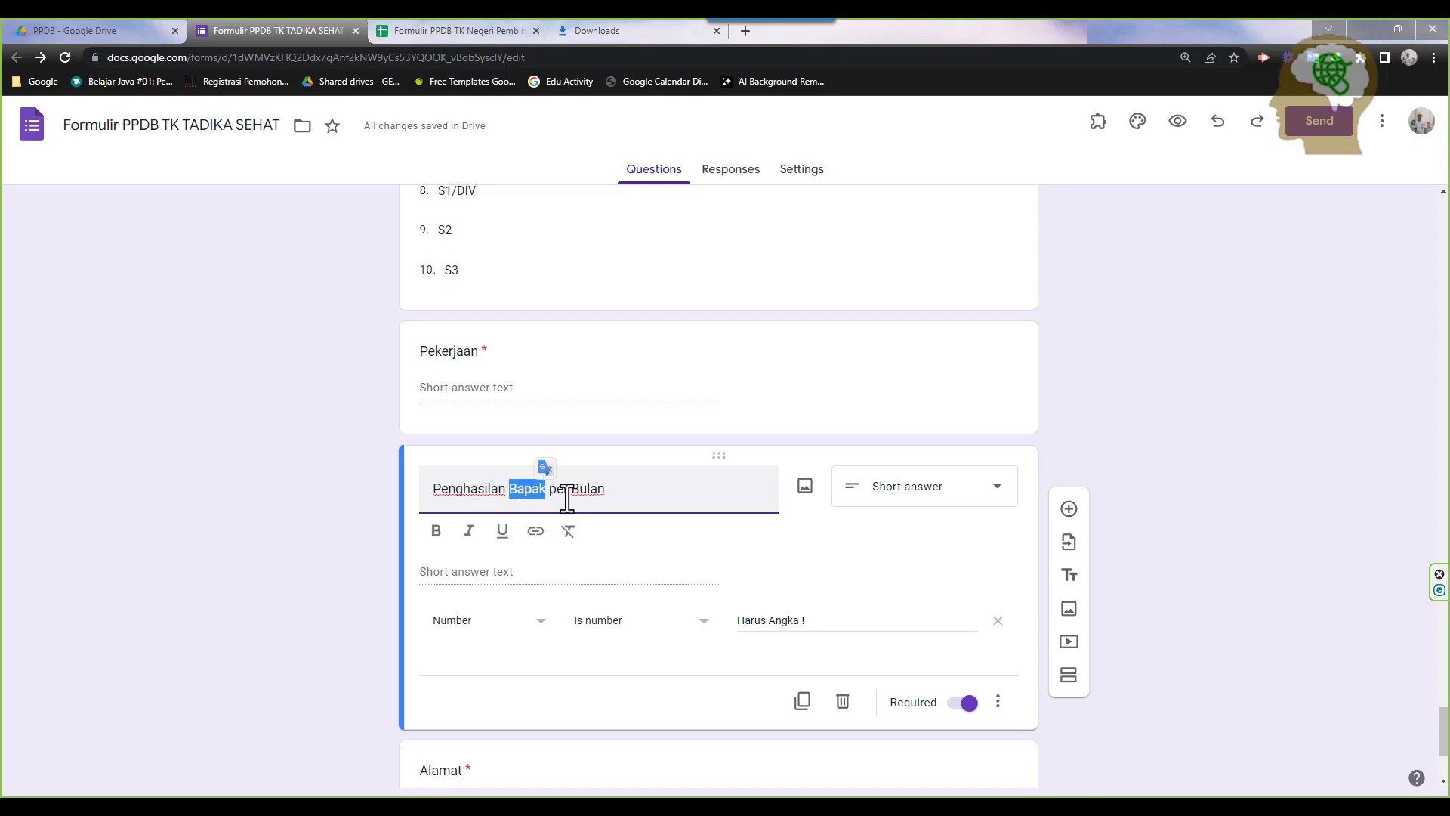
text(IKbu)
key(BackSpace)
key(BackSpace)
key(BackSpace)
text(bu)
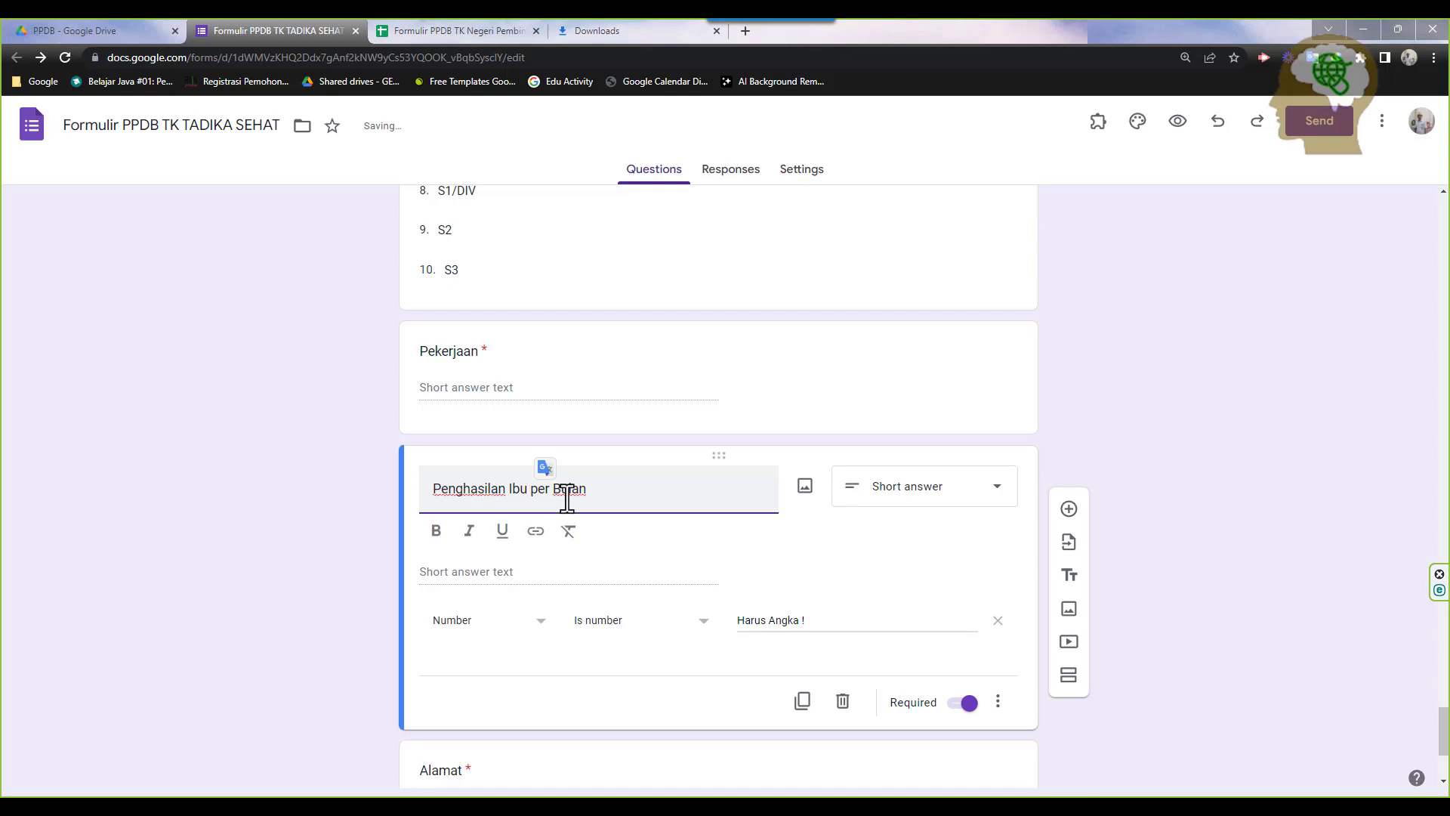
Rename the last question of the mother's section as "No HP Ibu"
scroll(593, 611, down, 2)
scroll(596, 642, down, 1)
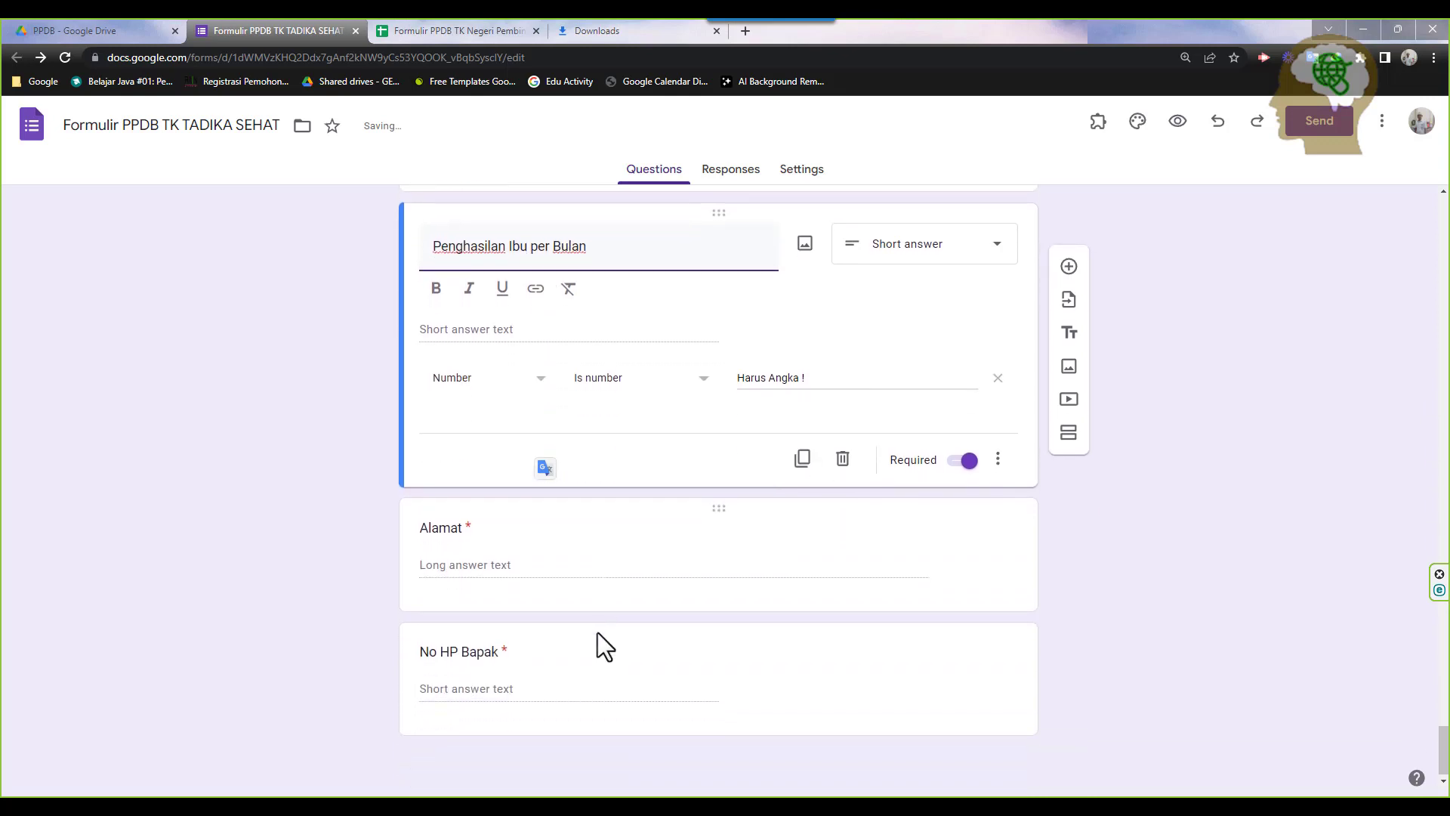
click(485, 654)
click(478, 526)
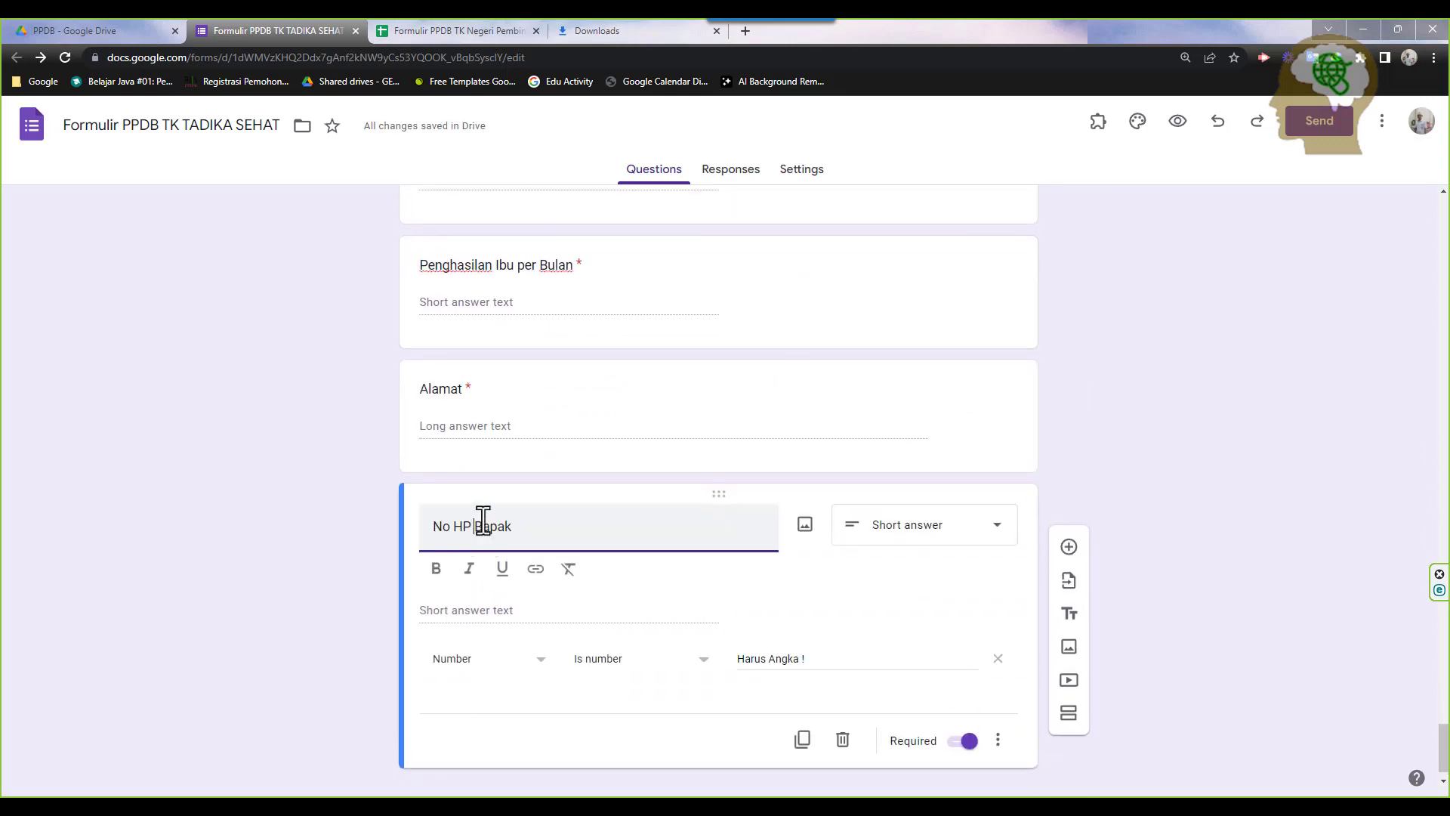
drag(478, 526, 528, 532)
text(Ibu)
click(1106, 404)
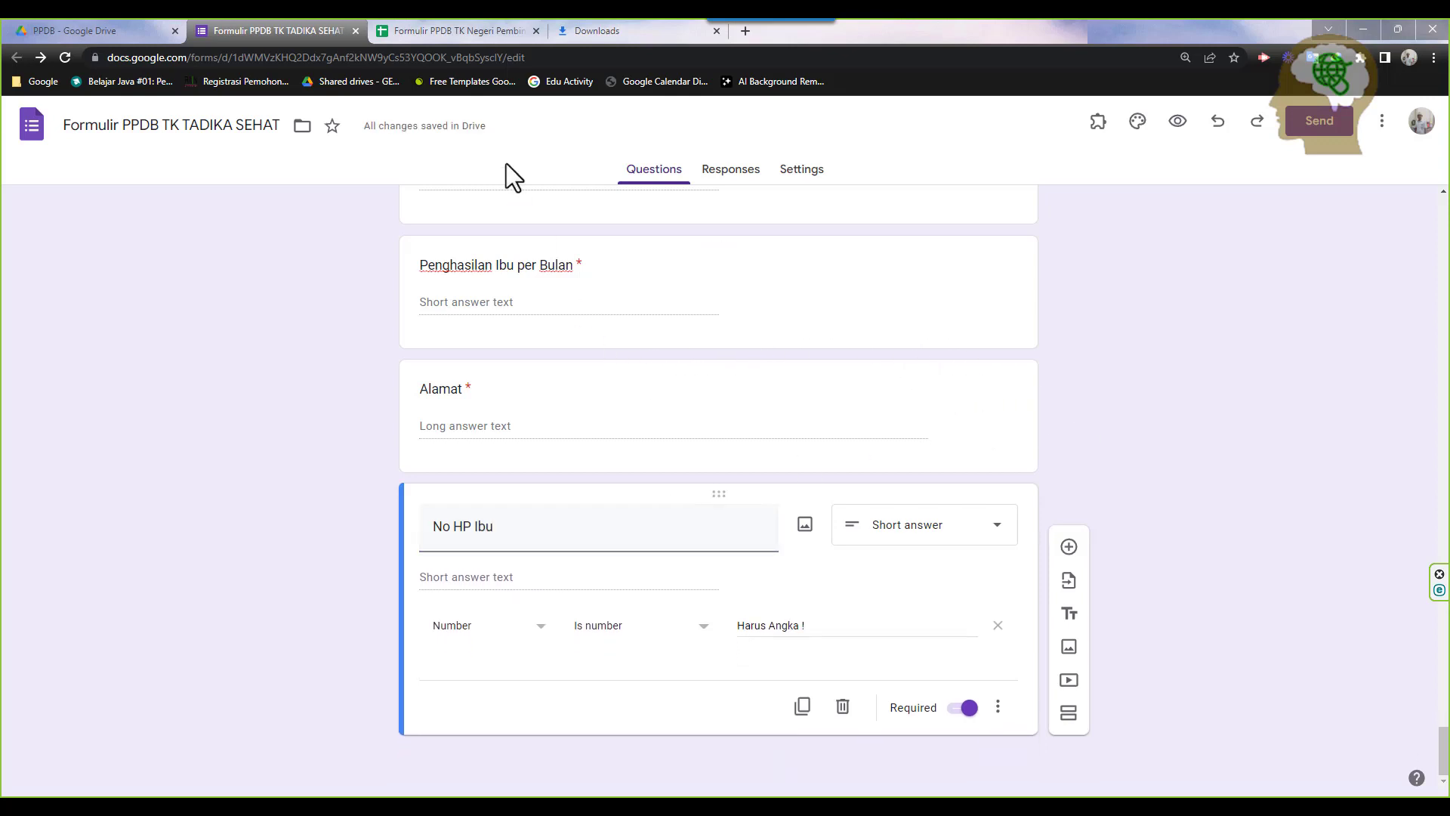
Consult the question list in the spreadsheet and add a new form section after "No HP Ibu" titled "CATATAN KHUSUS"
click(453, 31)
scroll(243, 446, down, 5)
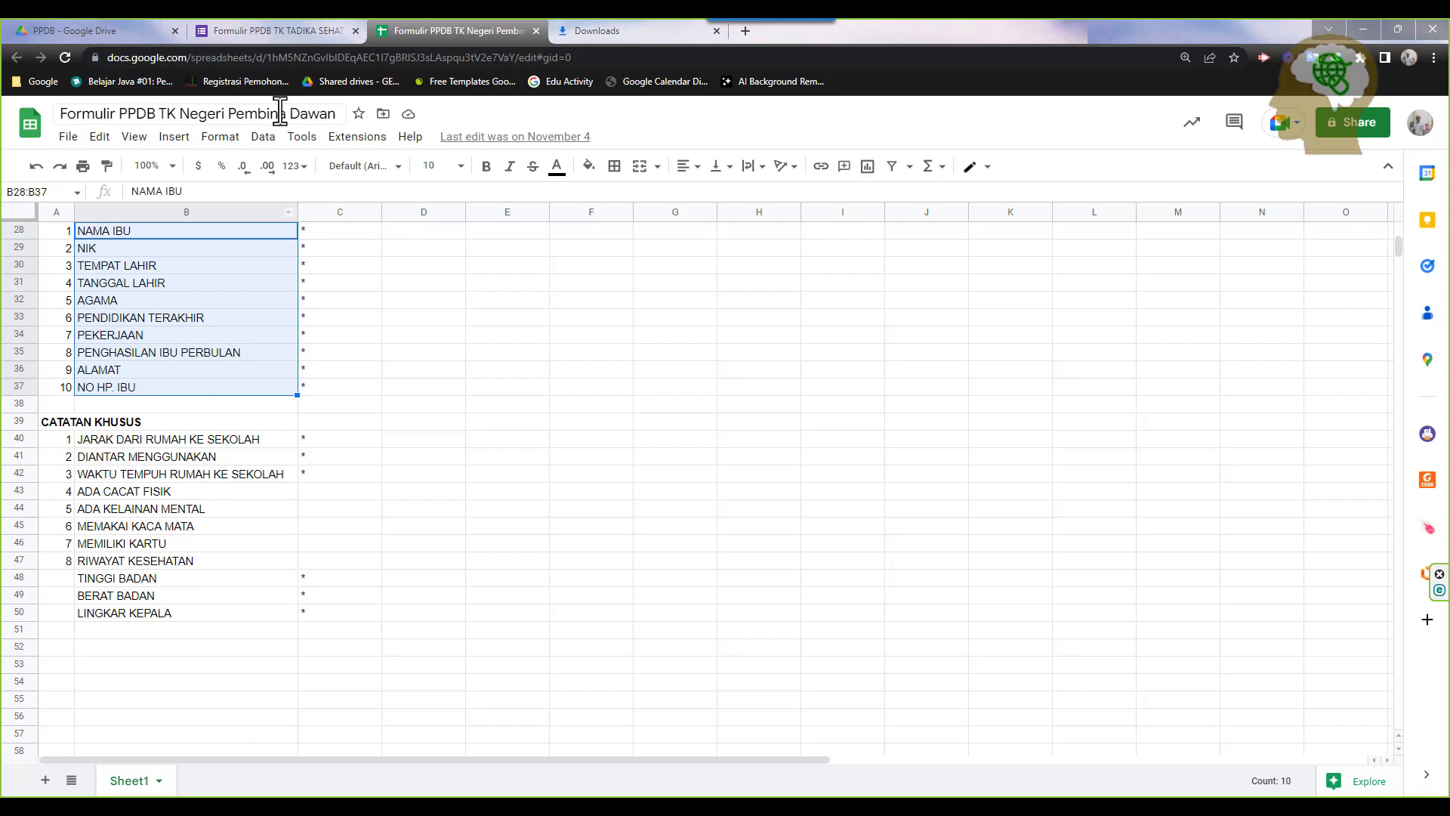
click(287, 30)
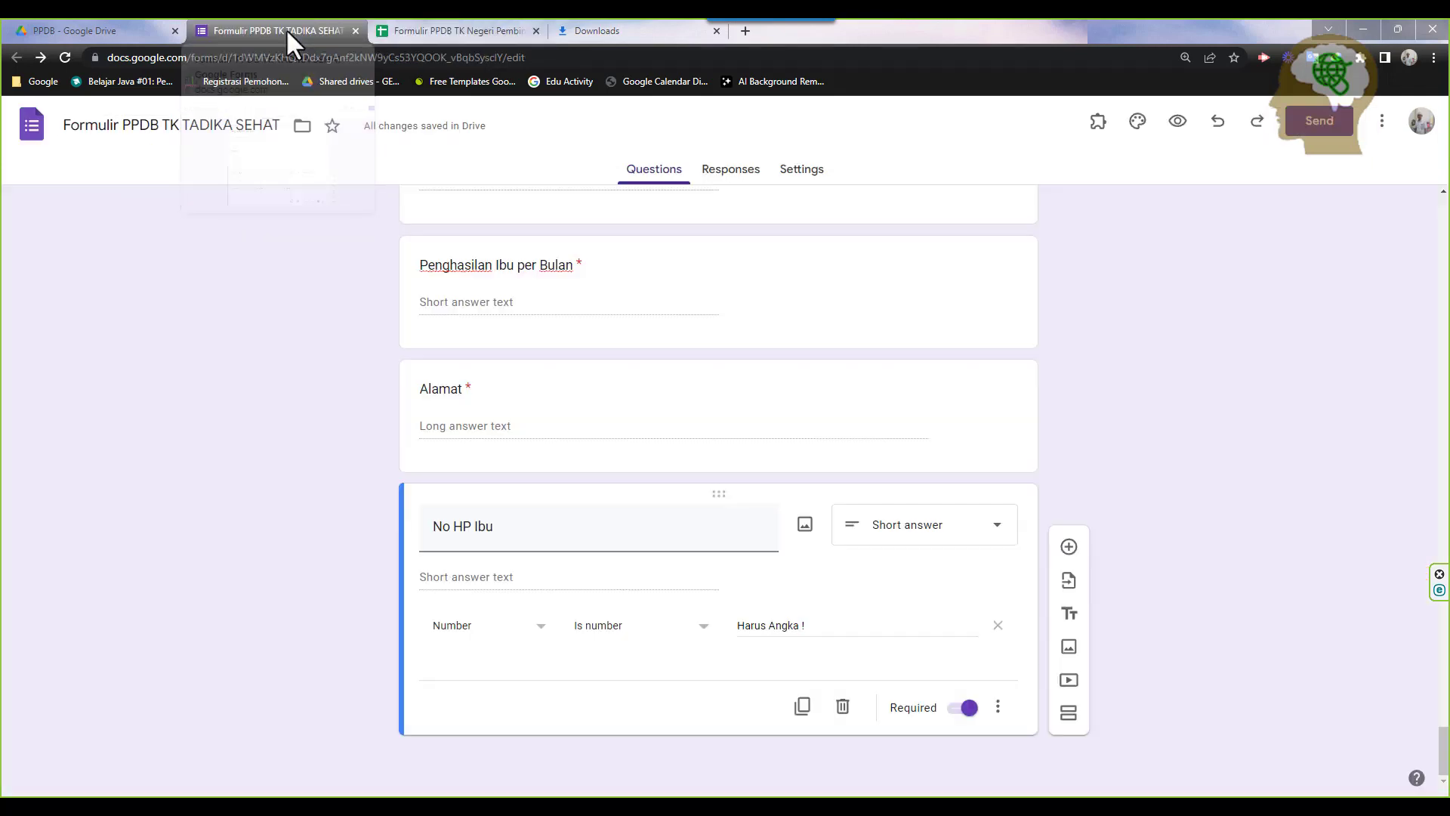
triple_click(557, 524)
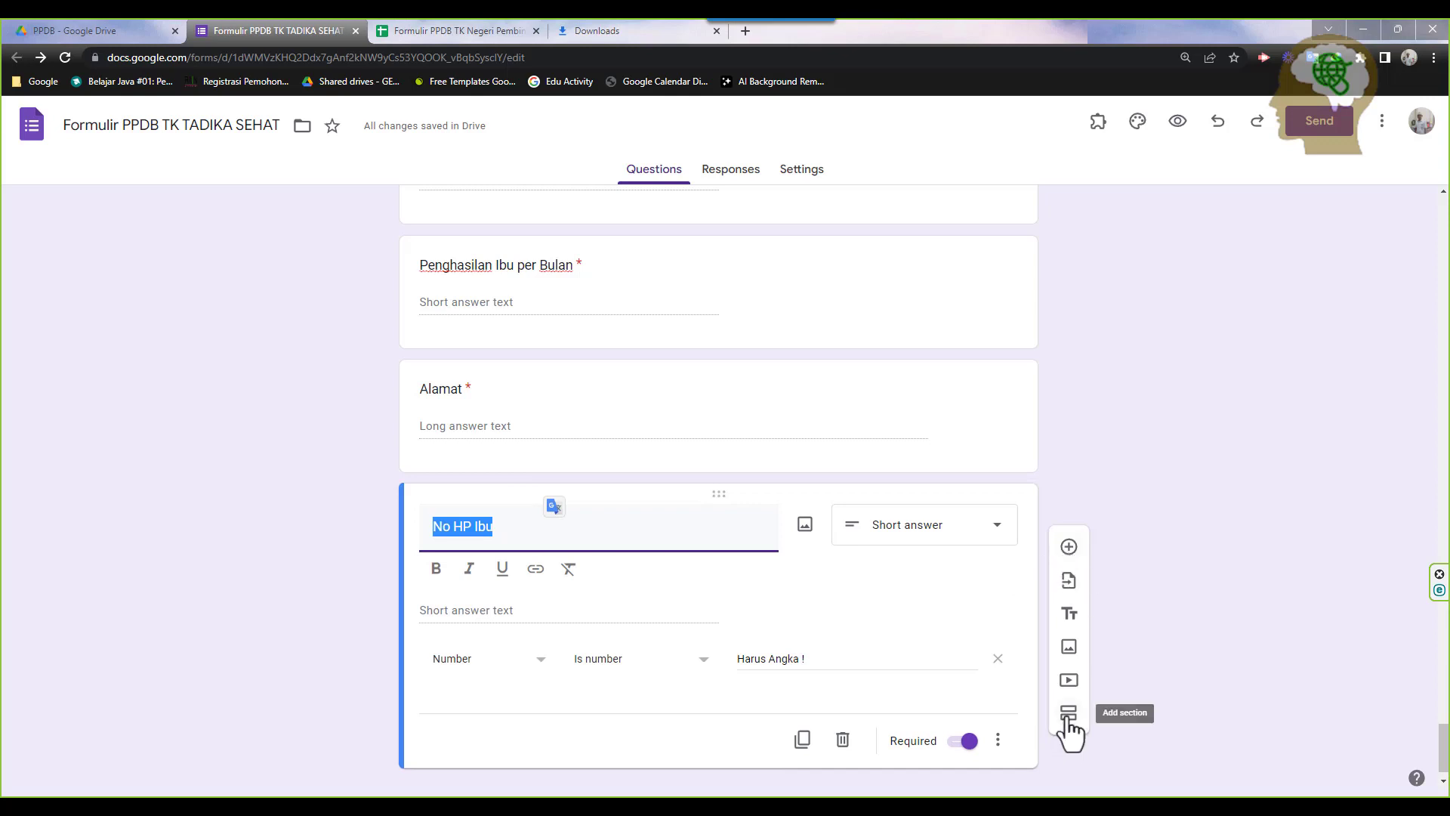
click(619, 530)
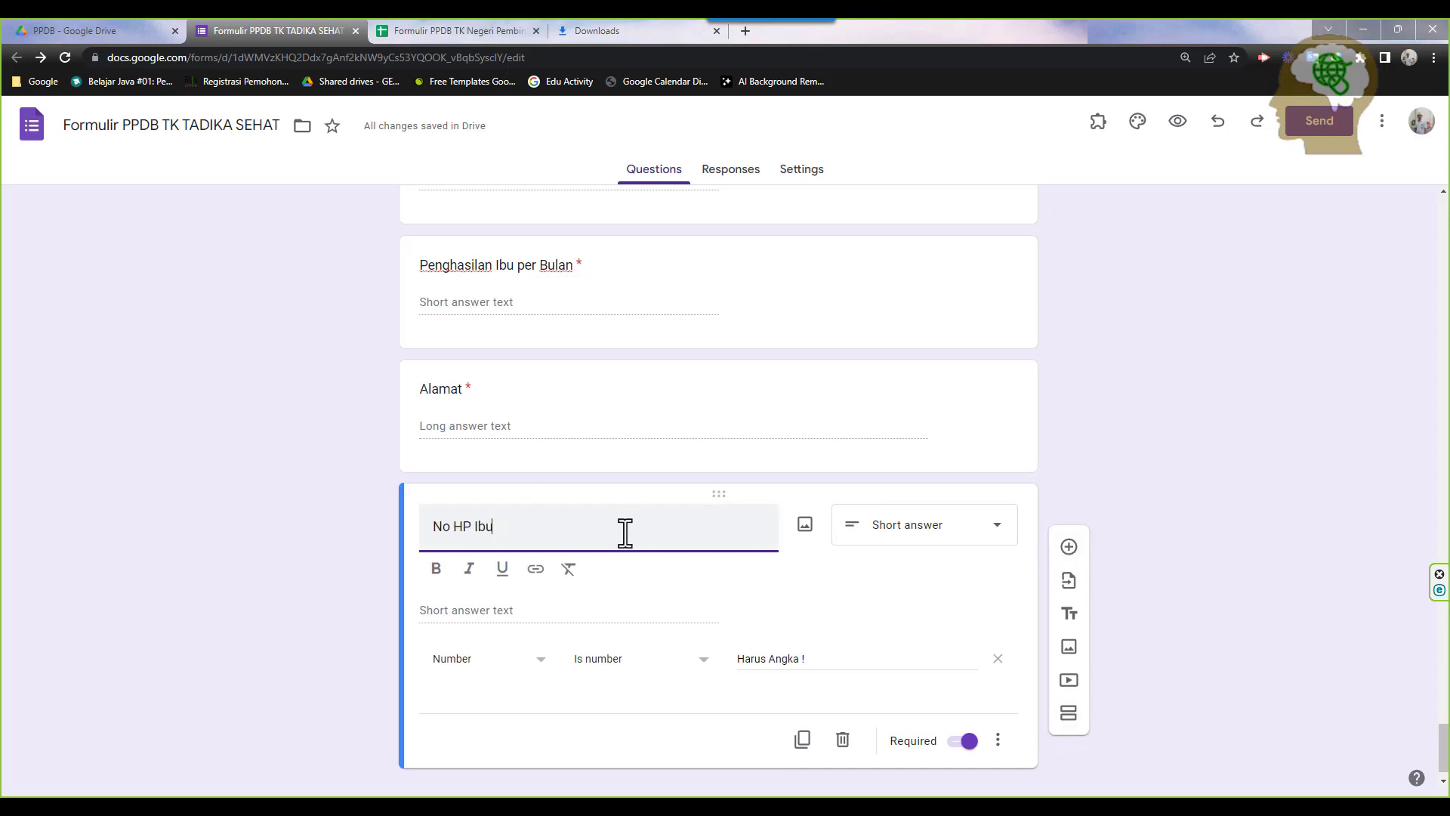
click(1069, 712)
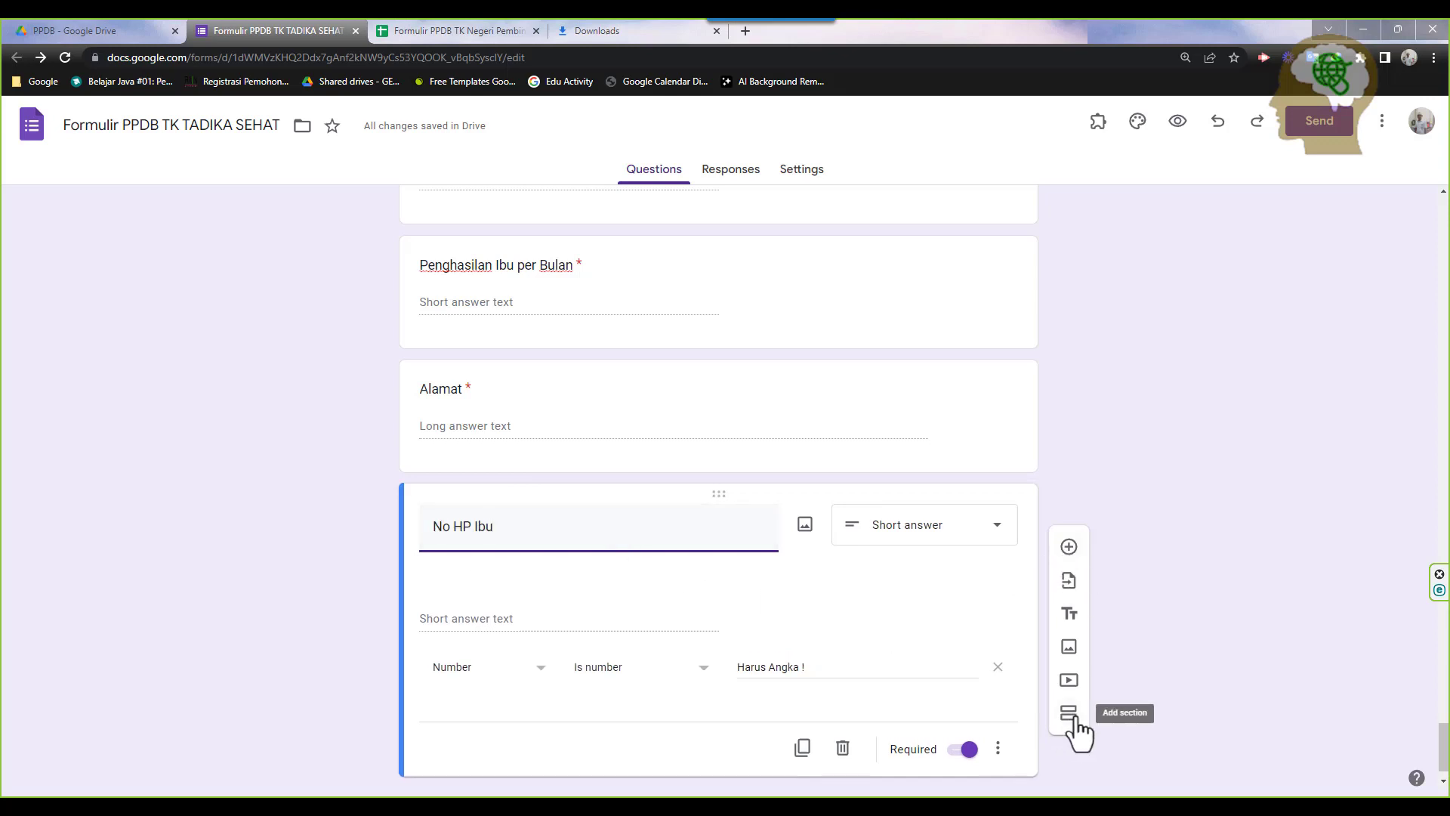
click(570, 673)
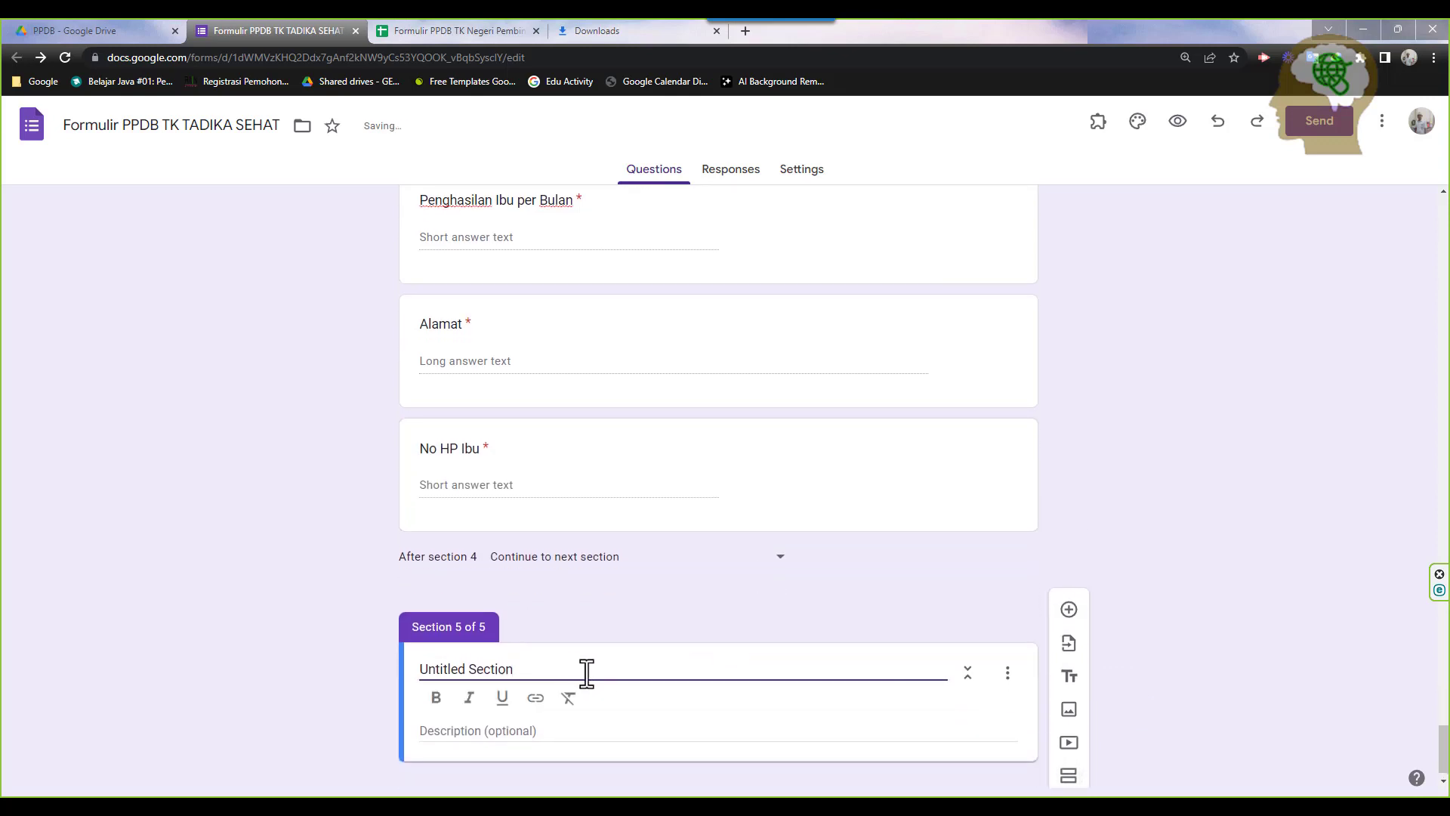
drag(586, 673, 363, 668)
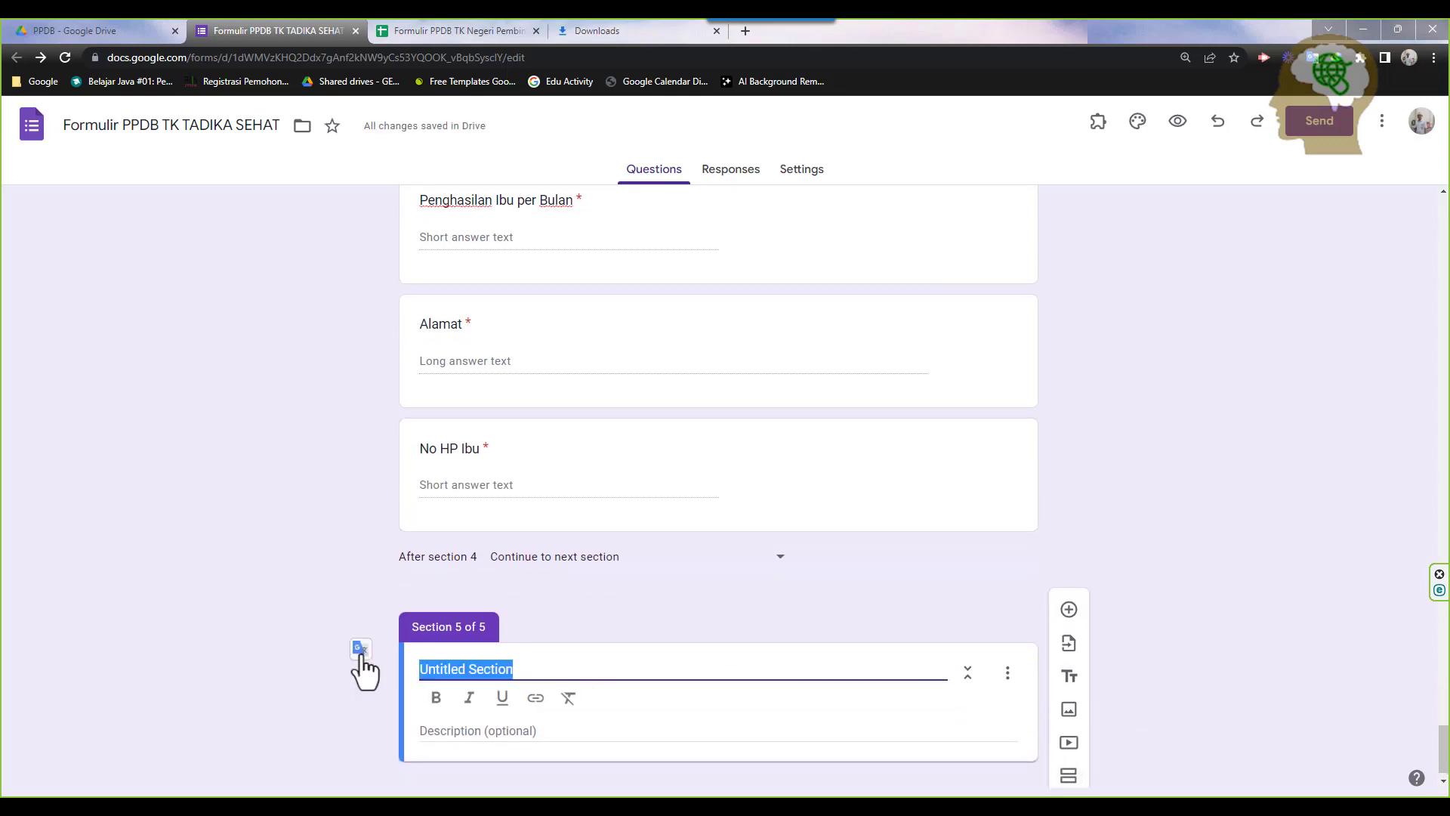
text(CATAT)
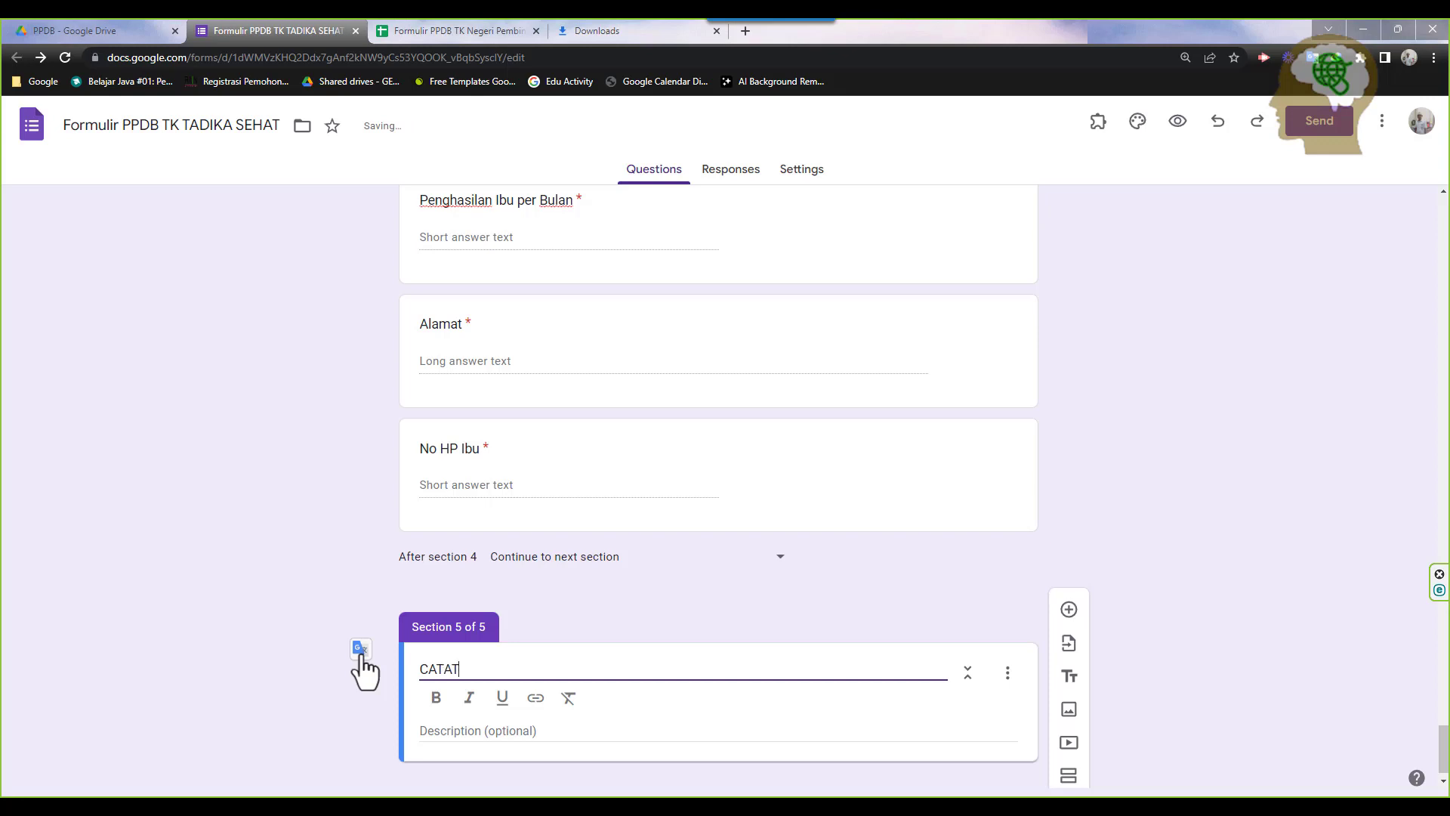
text(AN KHUSUS)
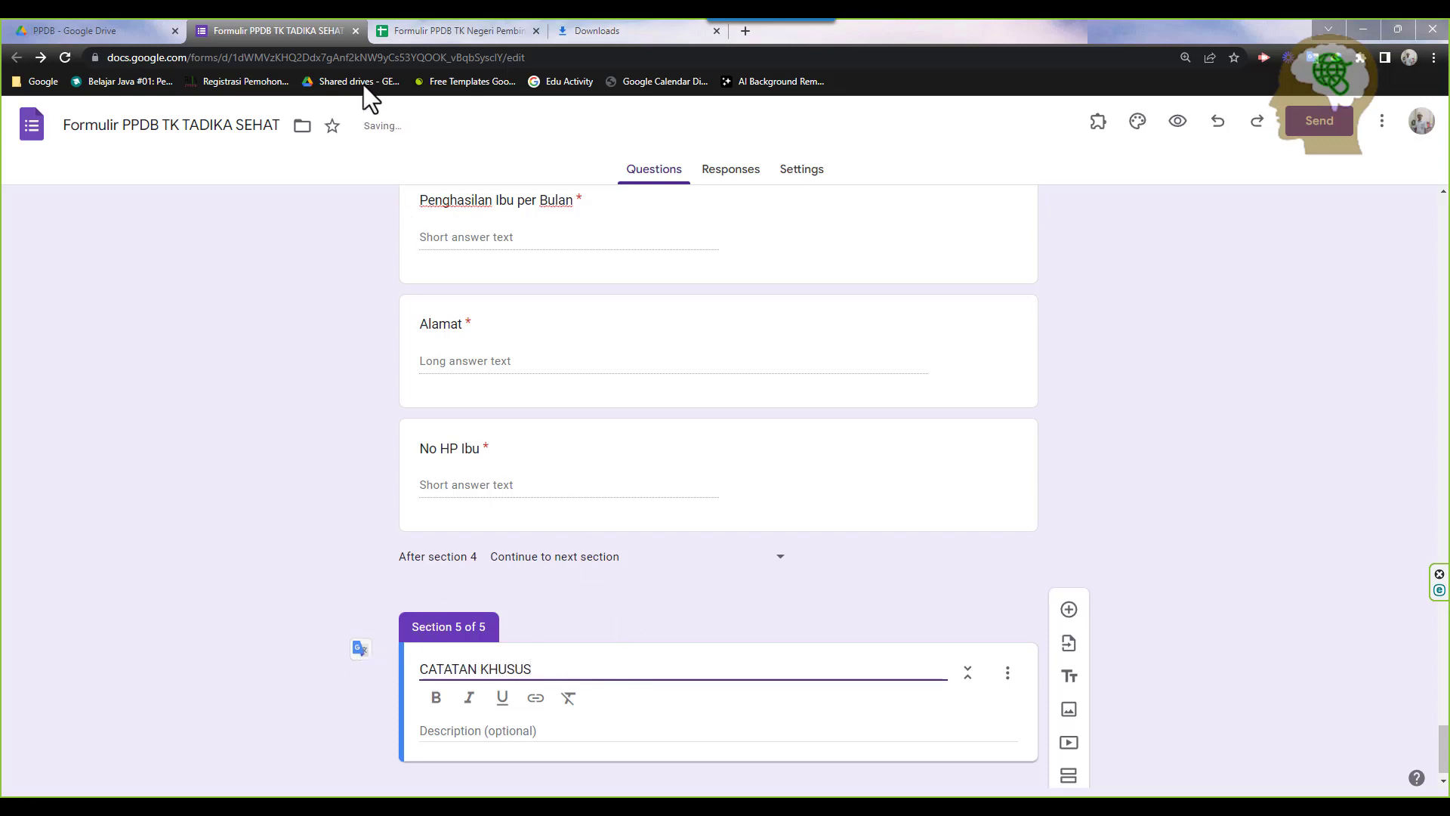
Add the spreadsheet list's first CATATAN KHUSUS question to the form as a short answer titled "Jarak dari rumah ke sekolah (km)"
click(428, 30)
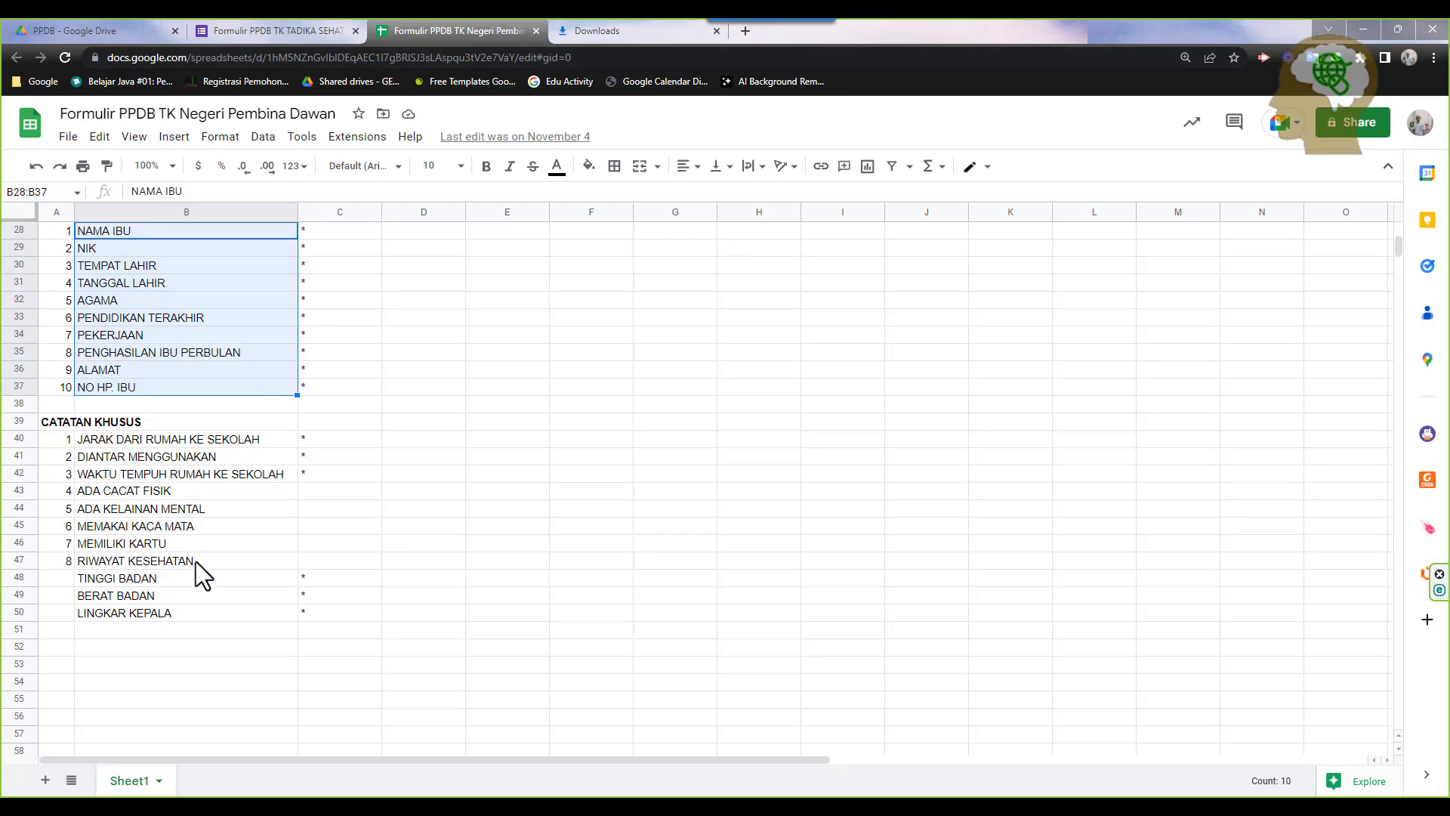
click(266, 20)
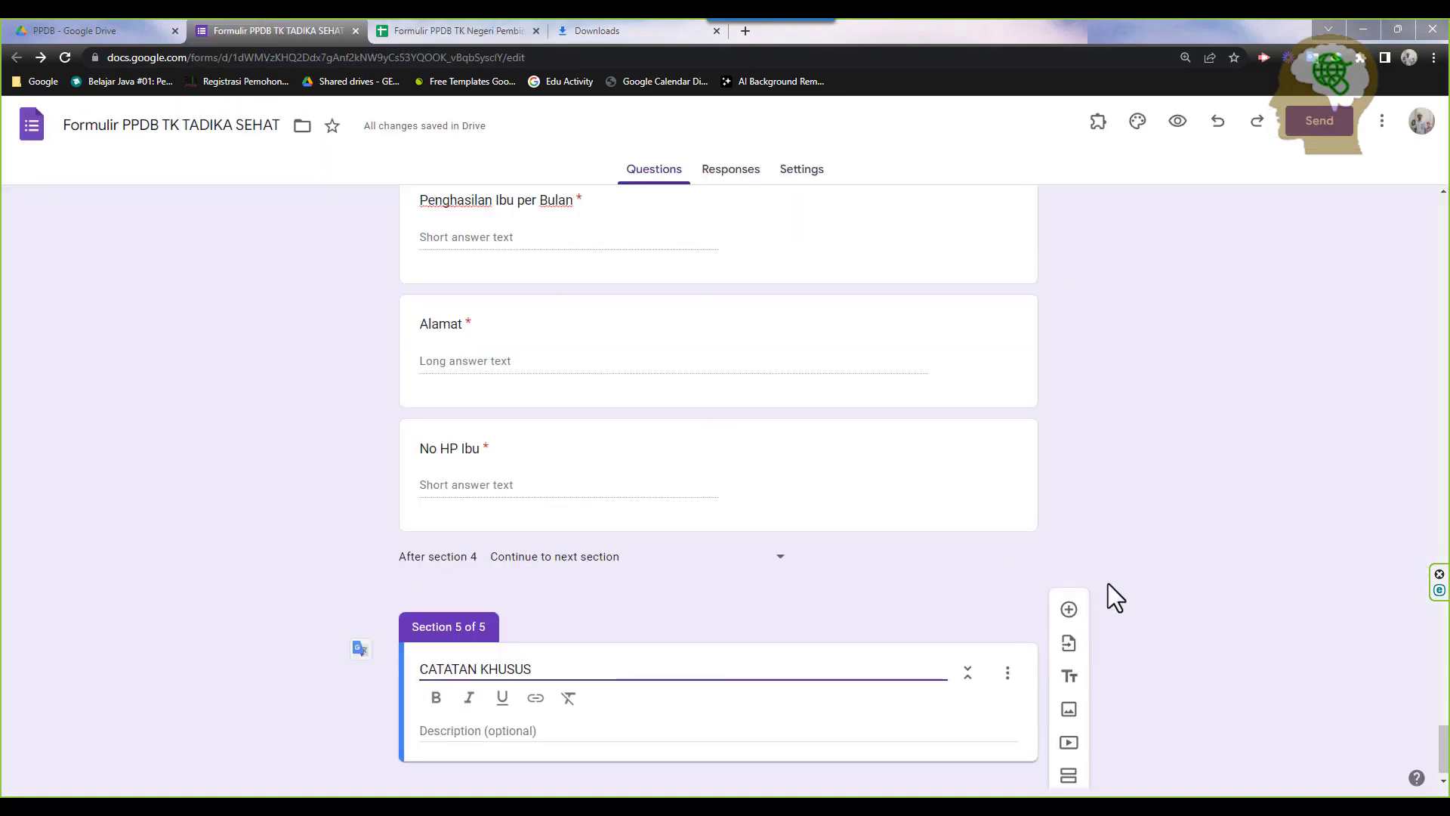
scroll(1088, 590, down, 1)
click(1070, 609)
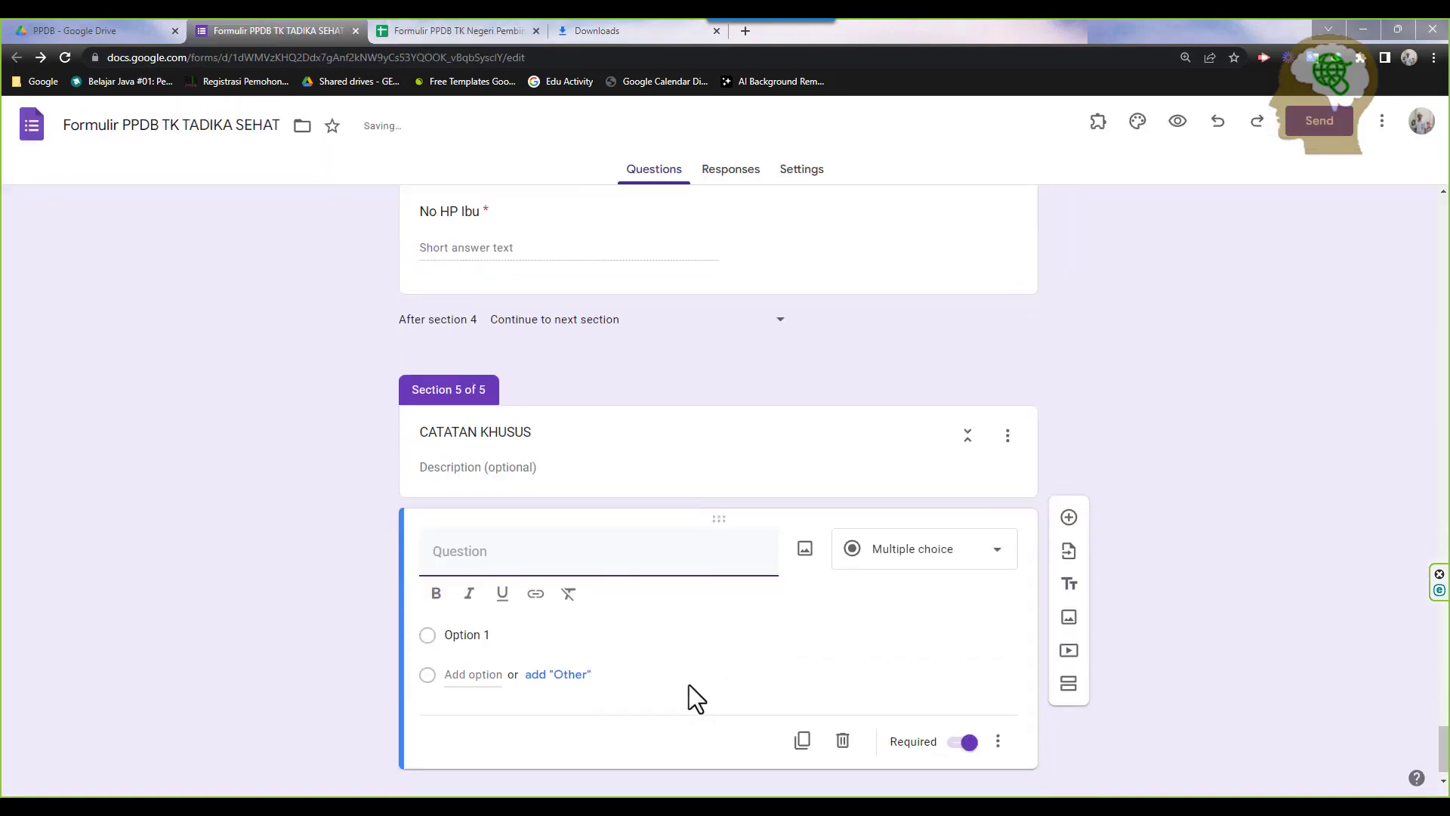
click(426, 24)
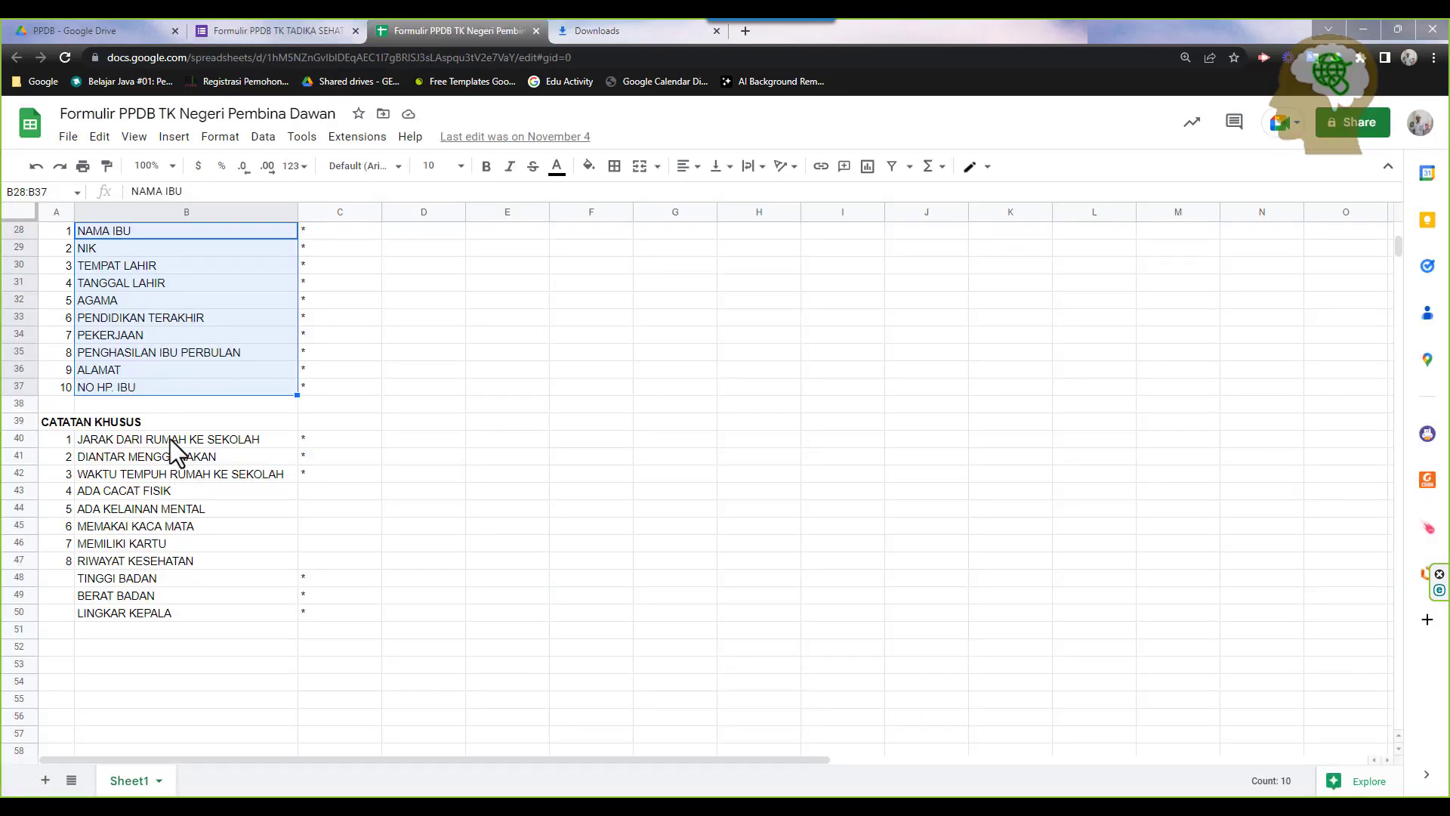
click(283, 29)
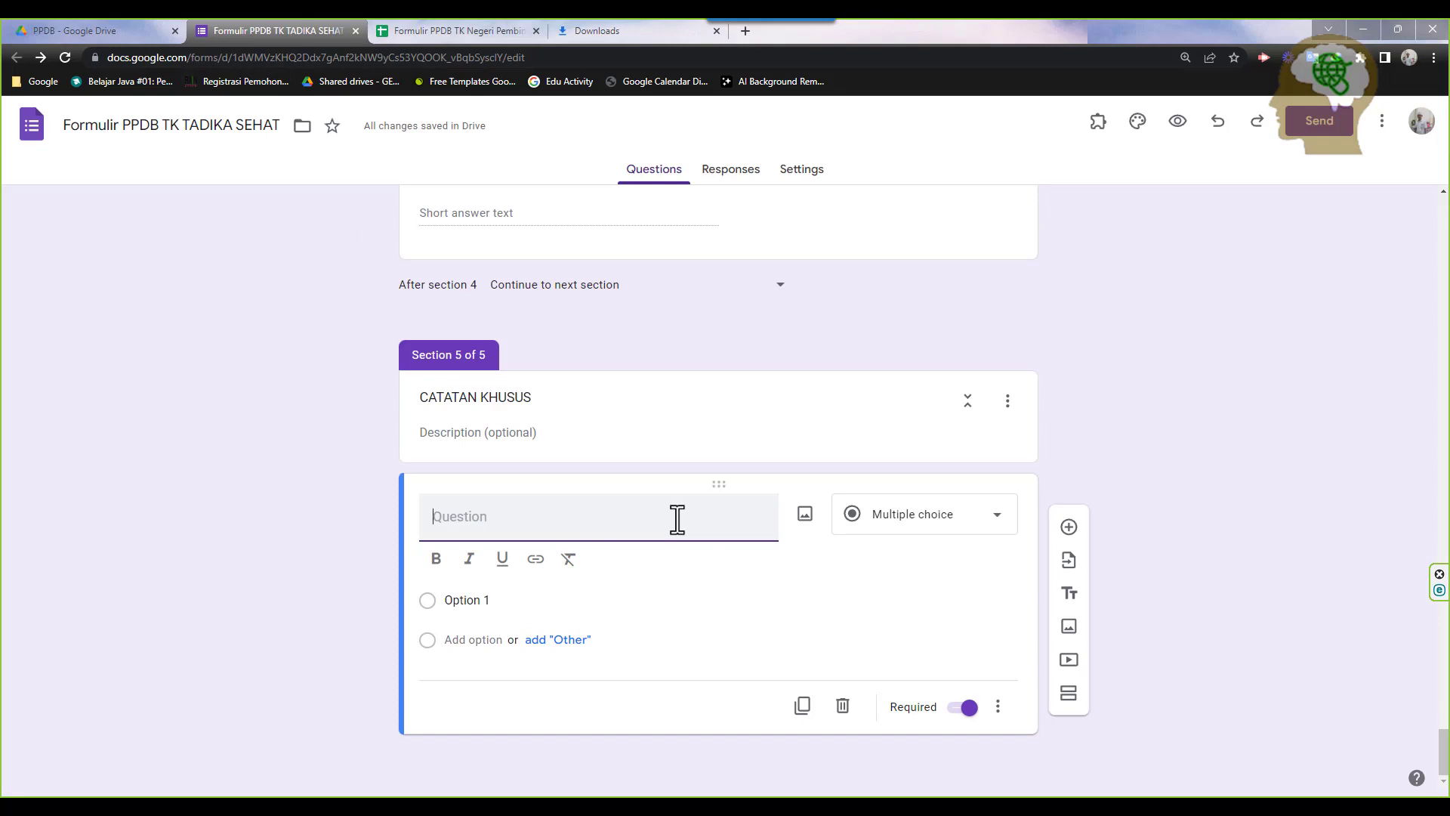
text(Jarak dari )
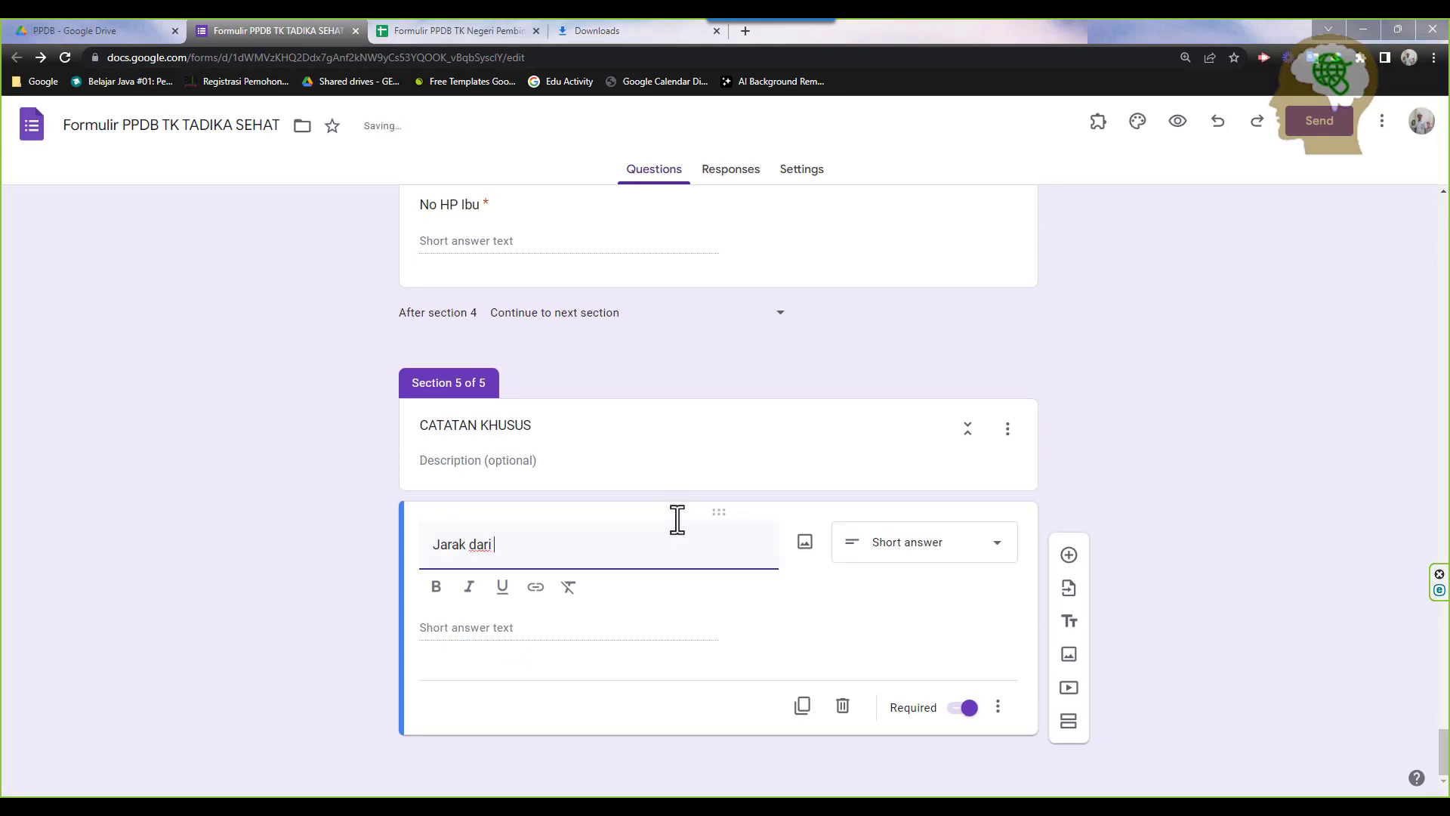
text(rumah ke sekolah)
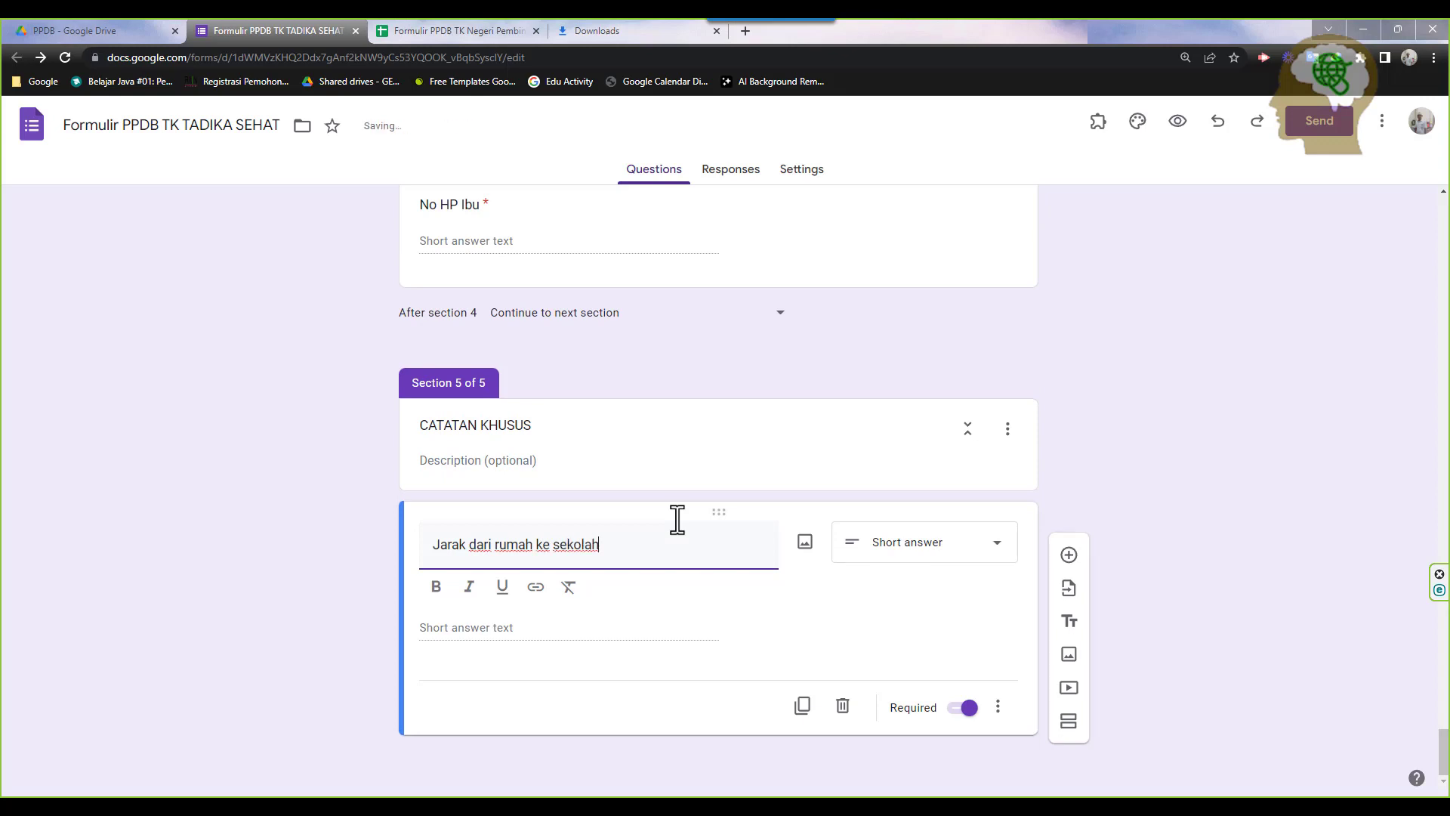
text( (km)
click(560, 647)
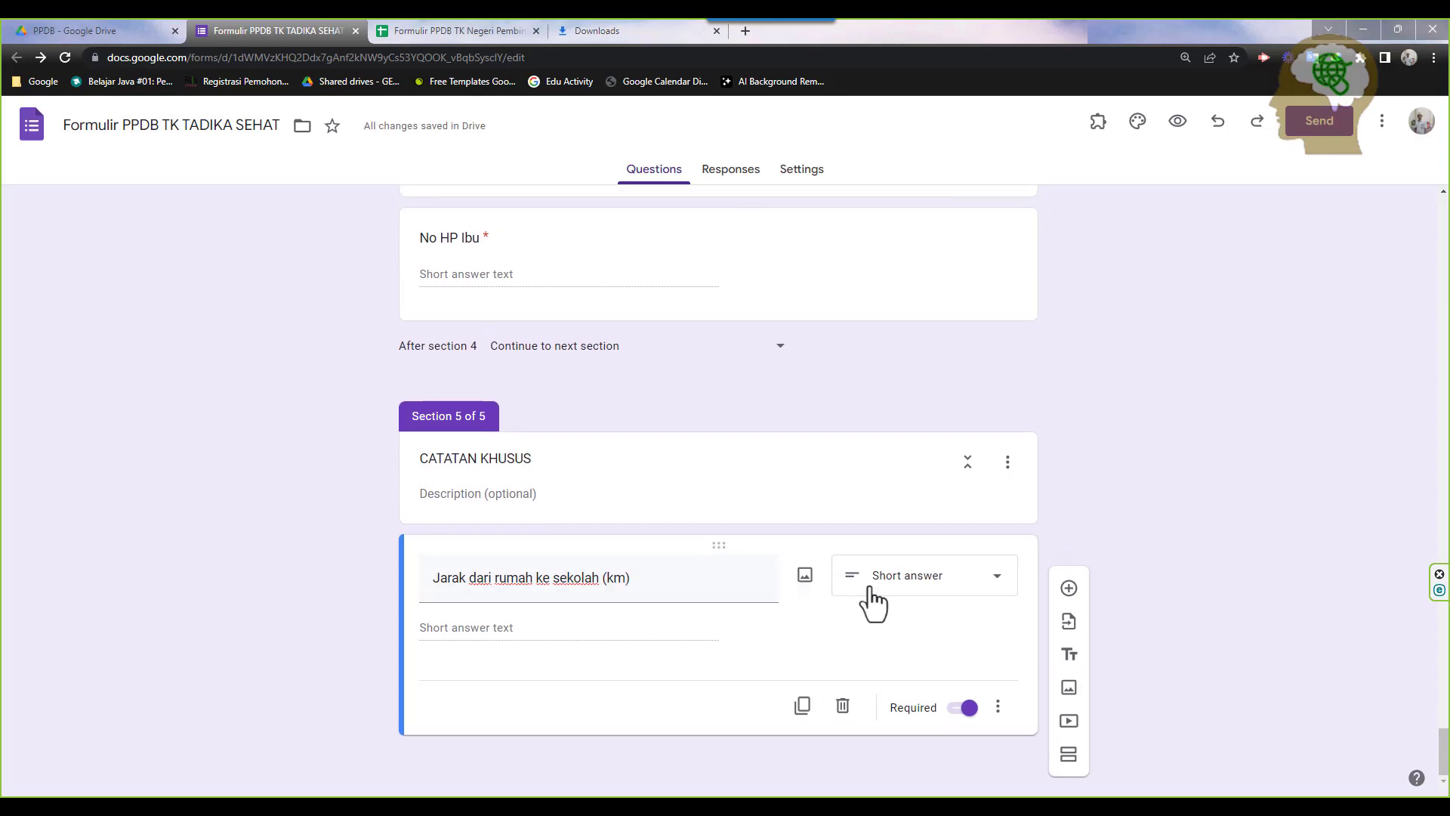
Add response validation to the distance question requiring Number, Is number, with the custom error text "Harus Angka !"
click(998, 707)
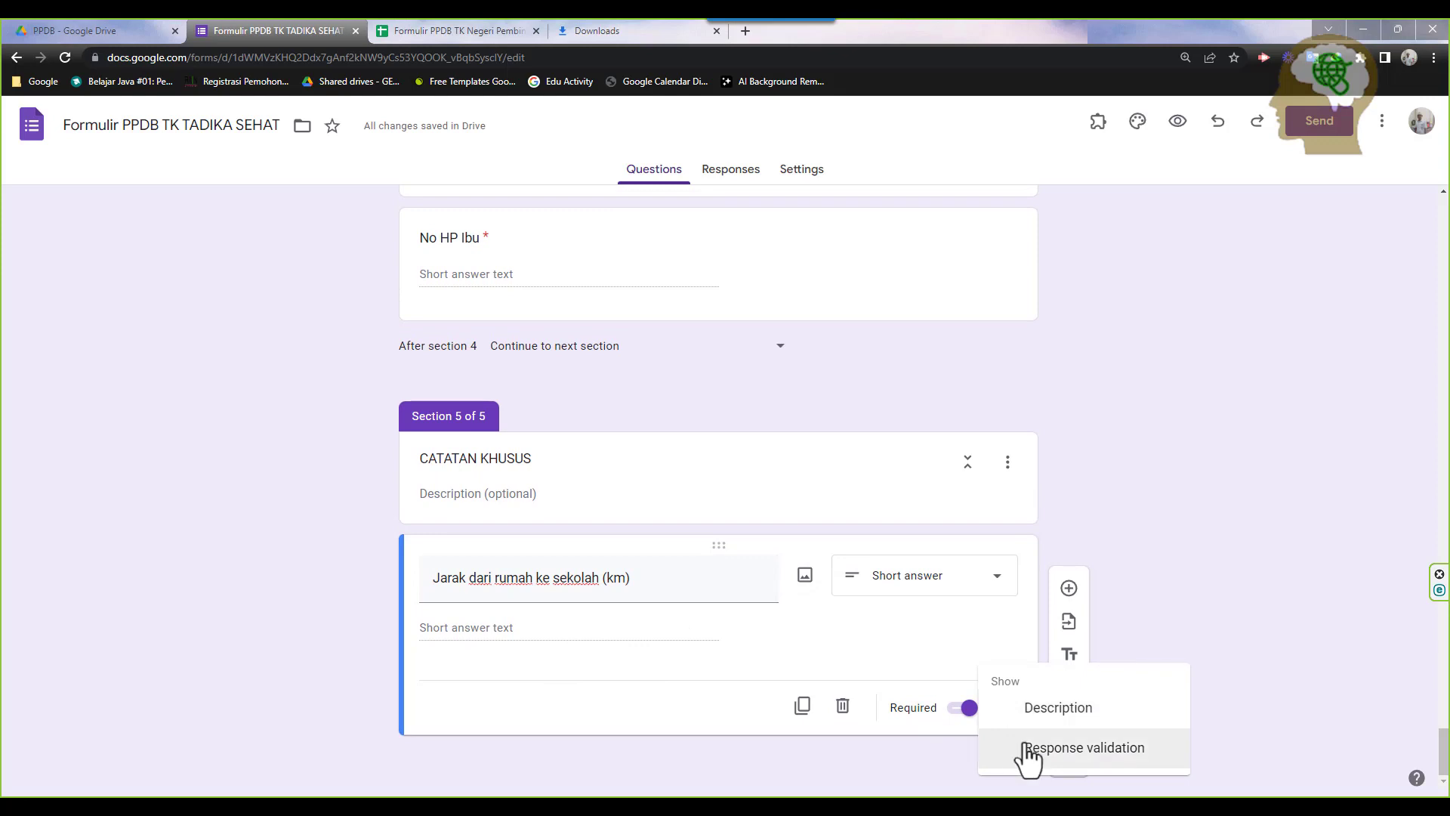
click(1022, 747)
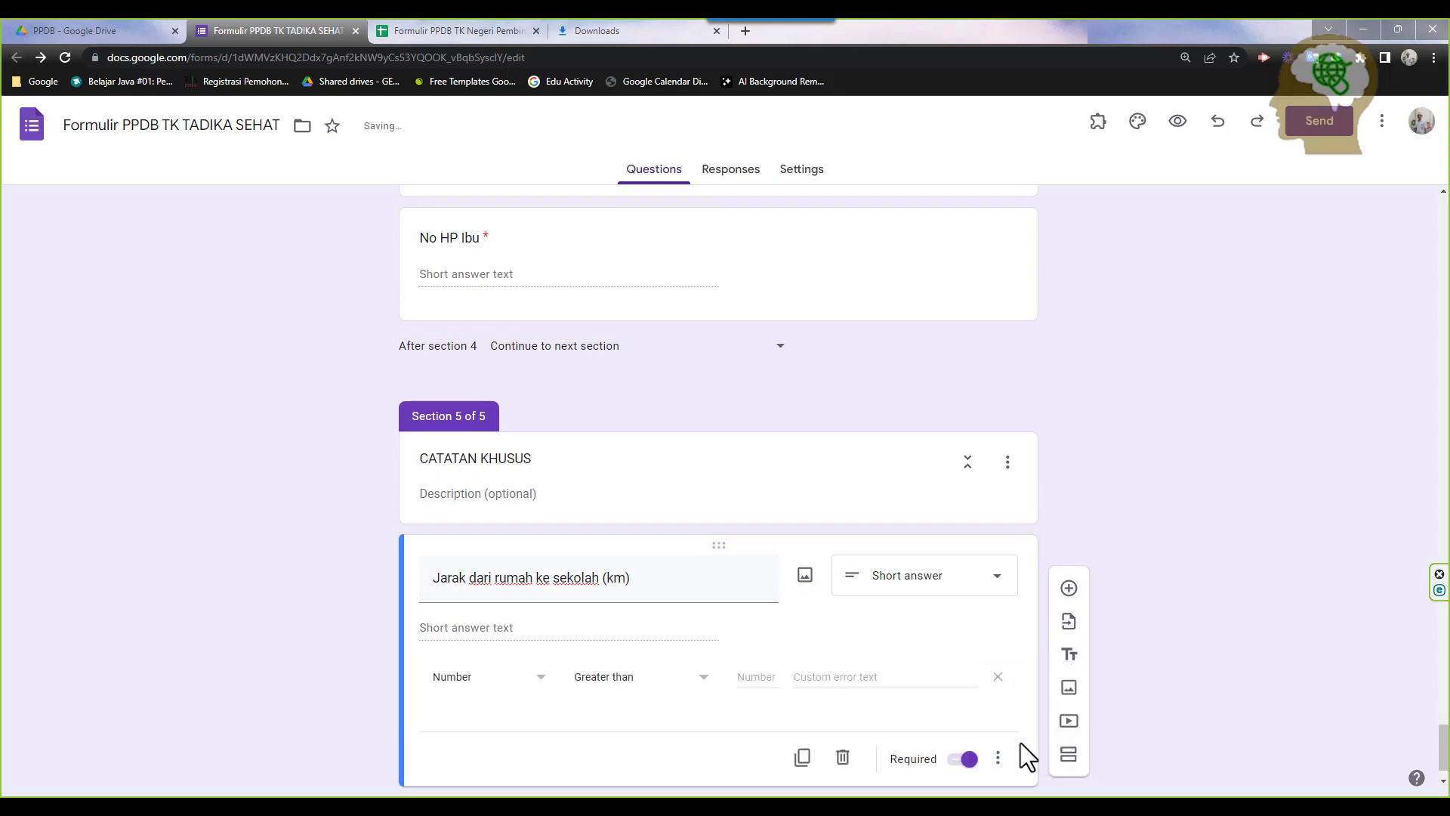
click(633, 683)
click(637, 725)
click(777, 676)
text(Harus Angka !)
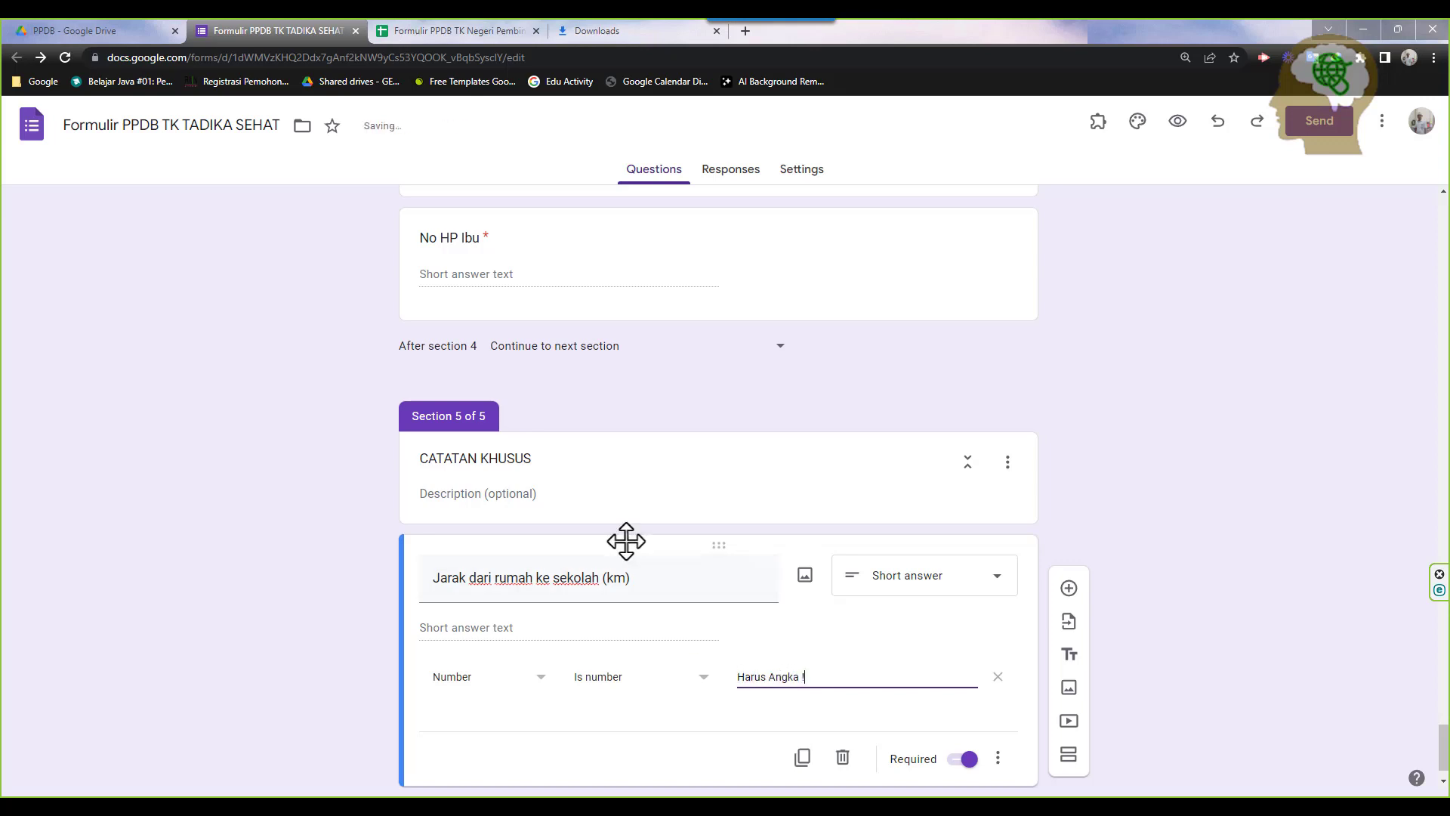
Check the second CATATAN KHUSUS item in the spreadsheet list and add it to the form as a question titled "Diantar menggunakan"
click(434, 27)
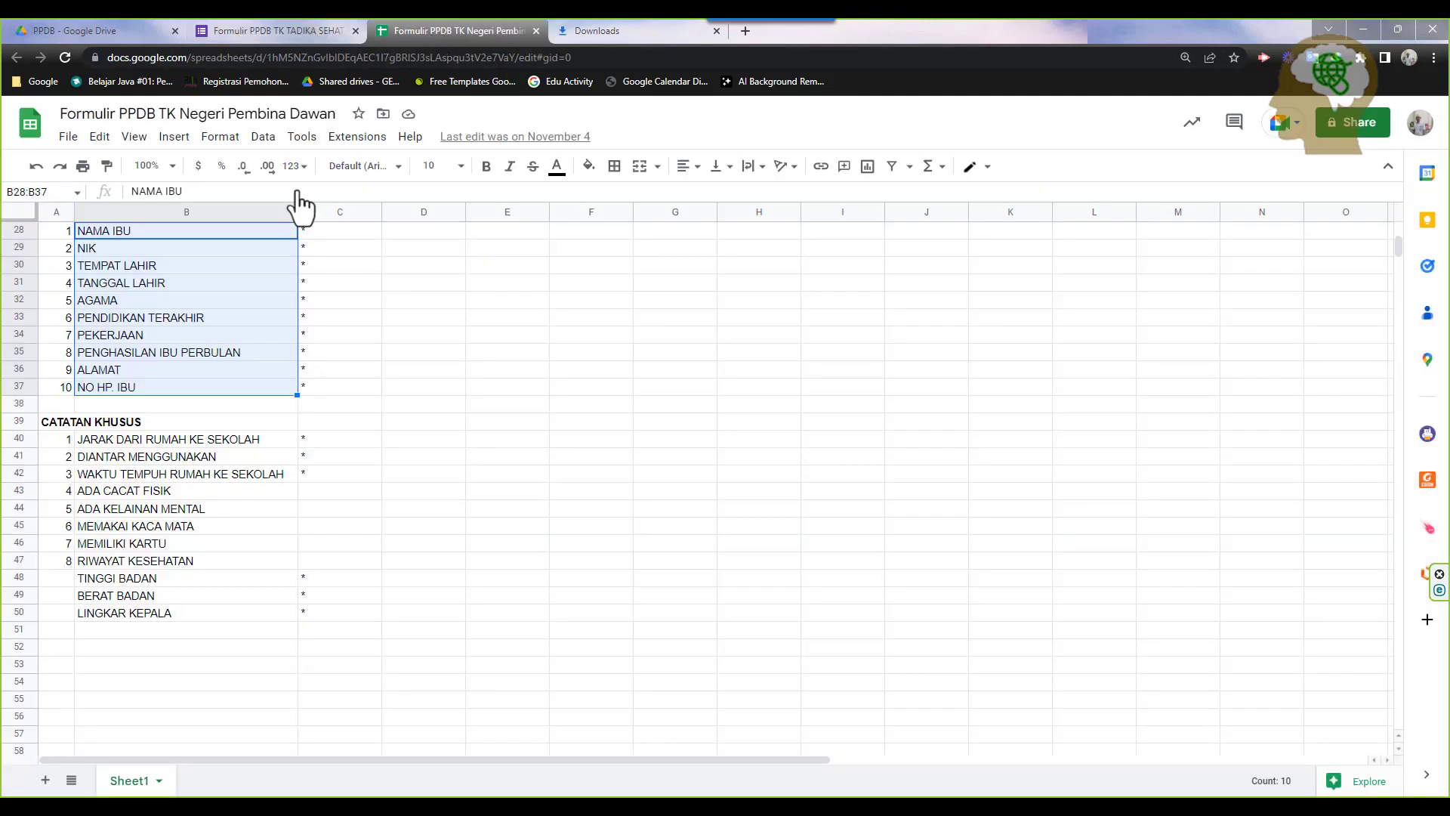
click(229, 456)
click(276, 29)
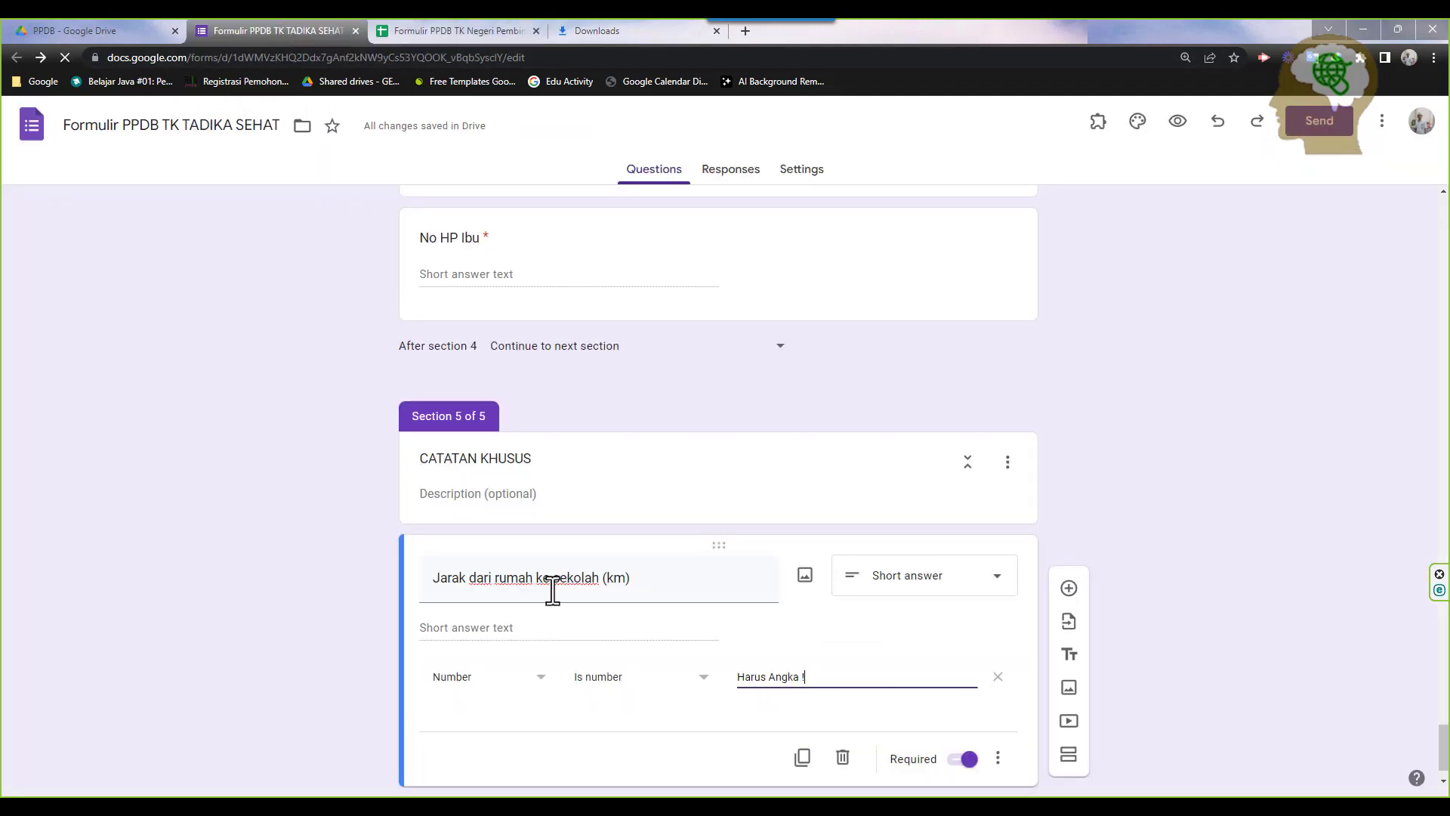
click(1068, 587)
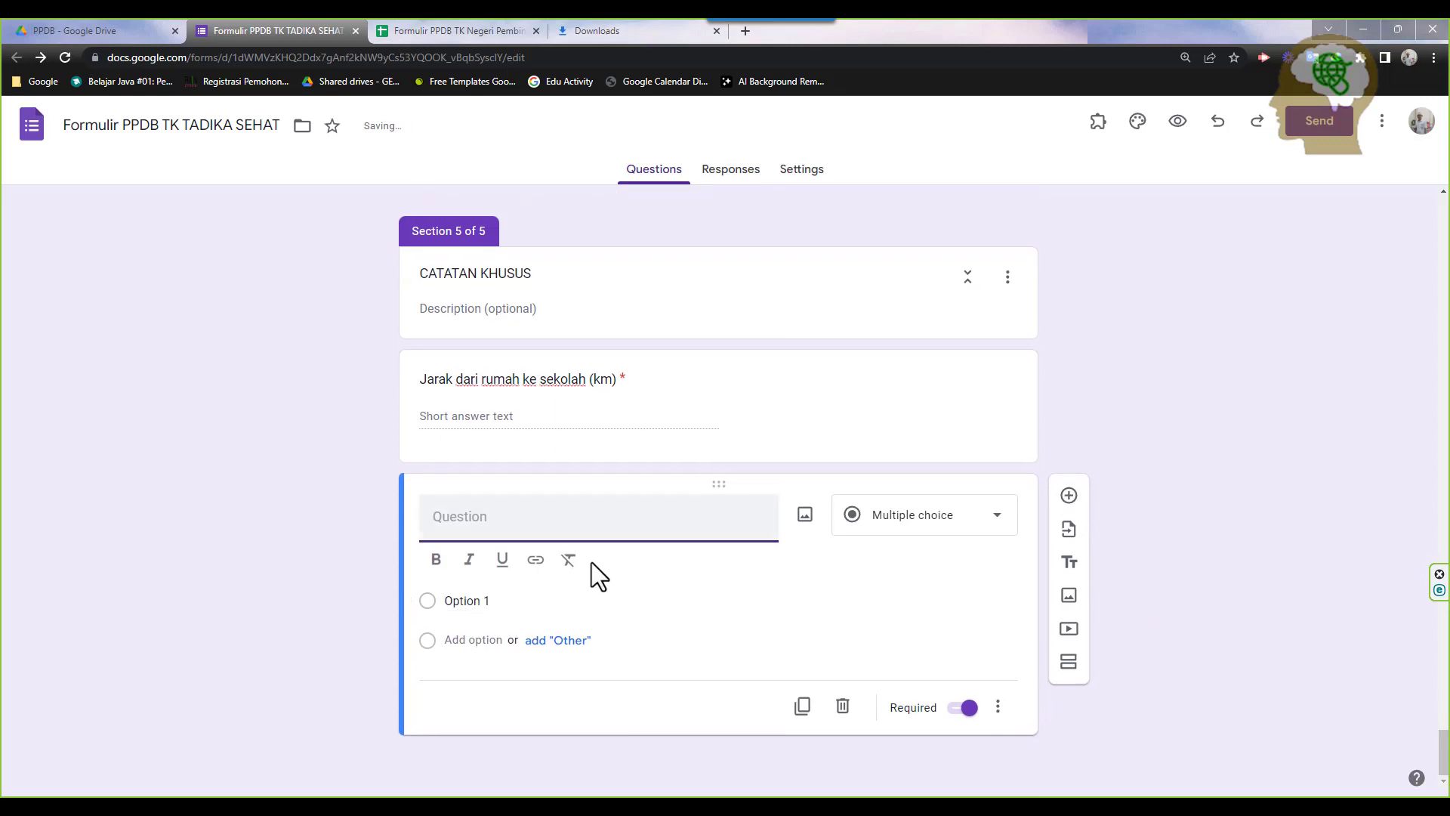
text(Diantar menggunakan)
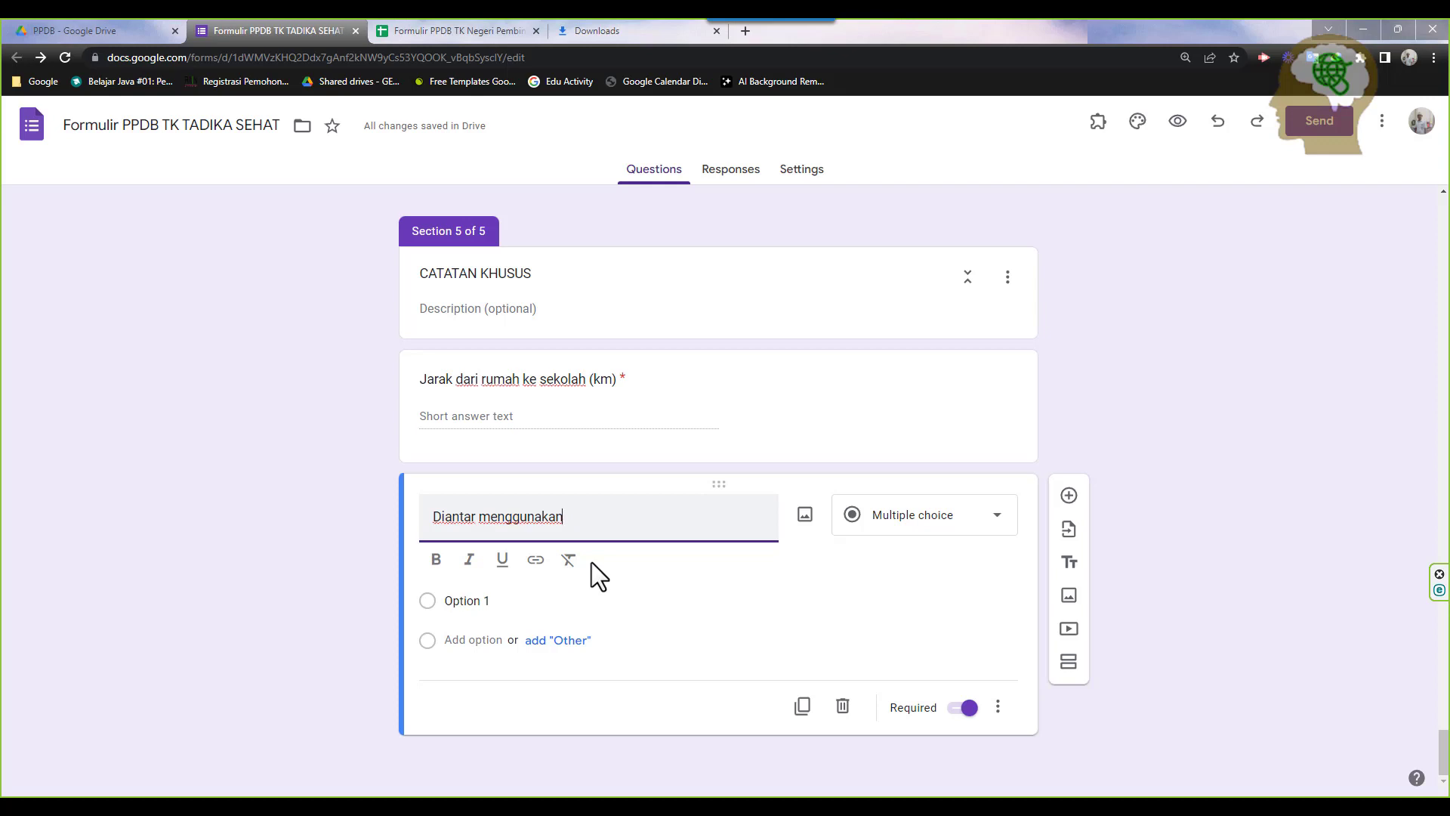
Enter the first three answer options for "Diantar menggunakan": "Sepeda", "Sepeda Motor" and "Kendaraan Roda Empat"
click(491, 600)
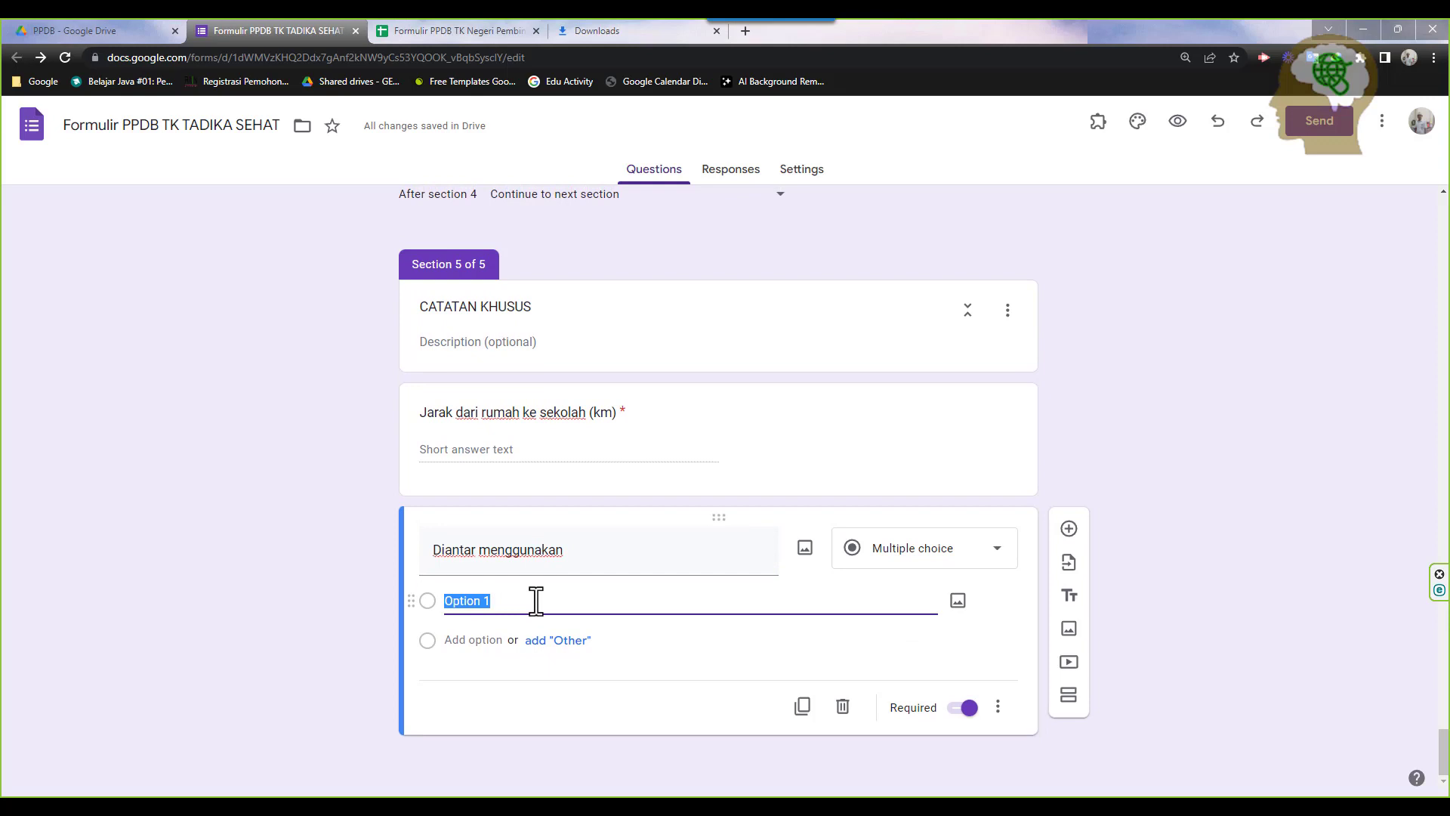
text(K)
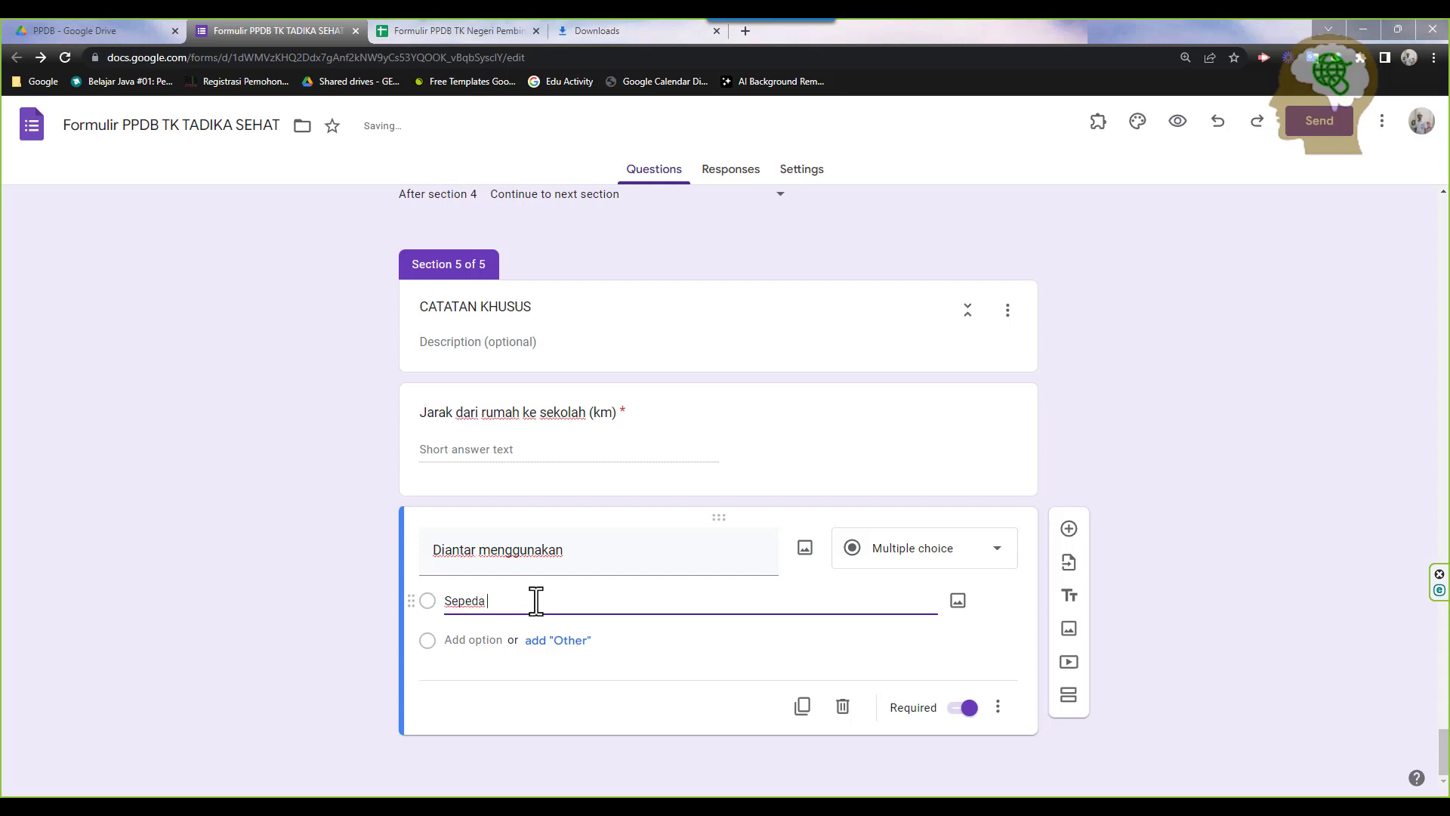
text(un)
click(461, 640)
text(Sepeda Motor)
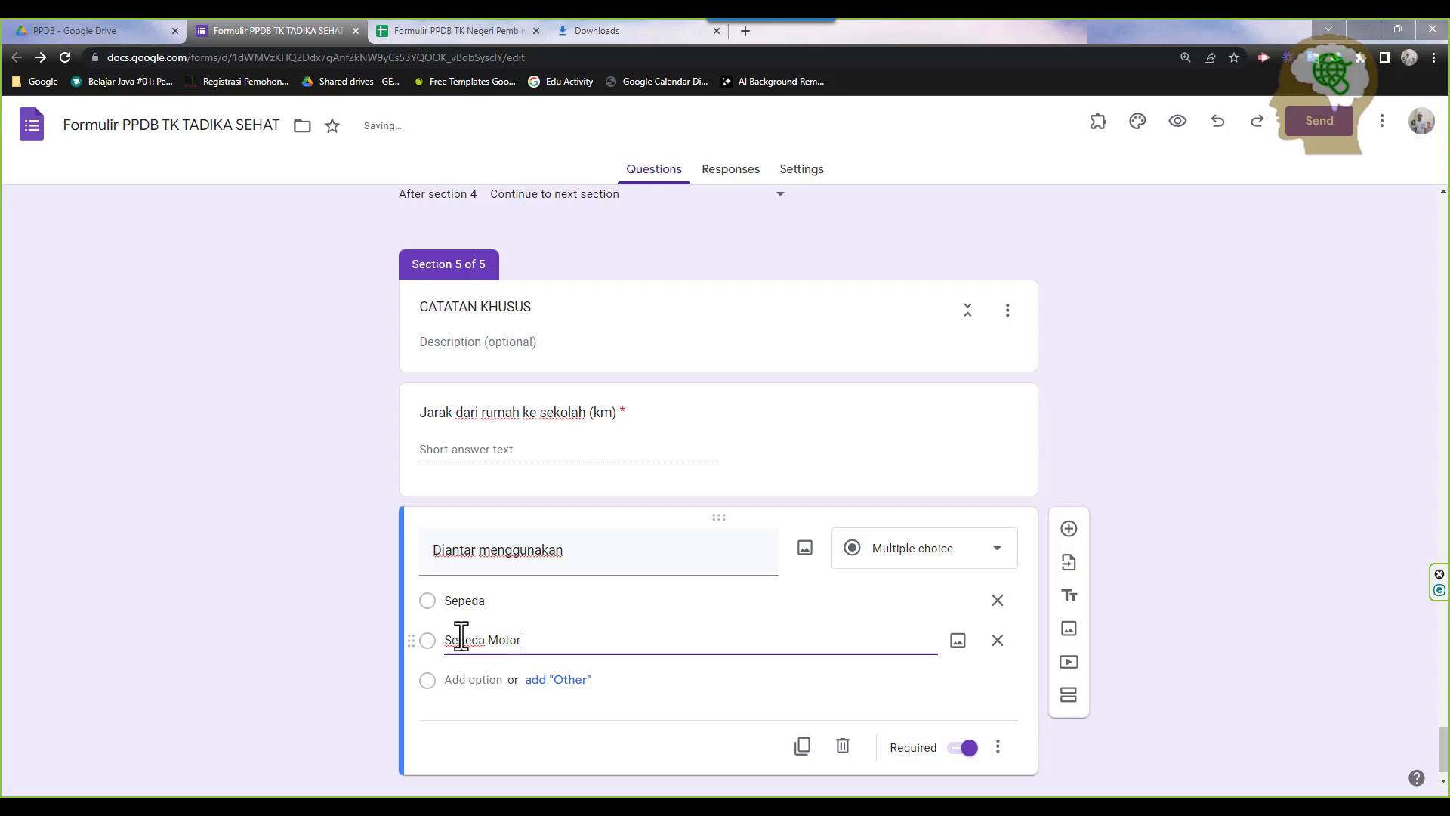
click(492, 677)
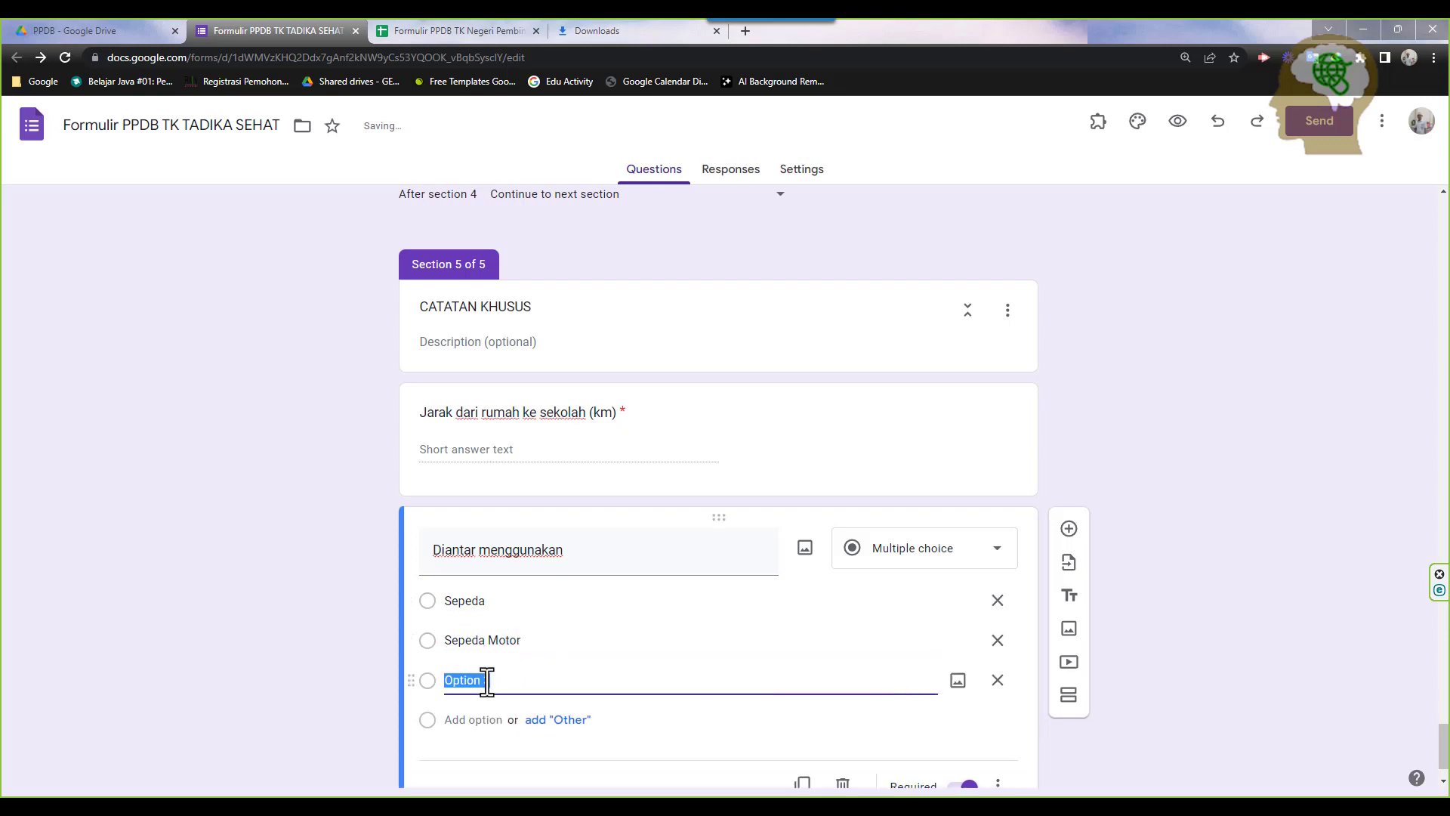
text(Kendaraan Roda Em)
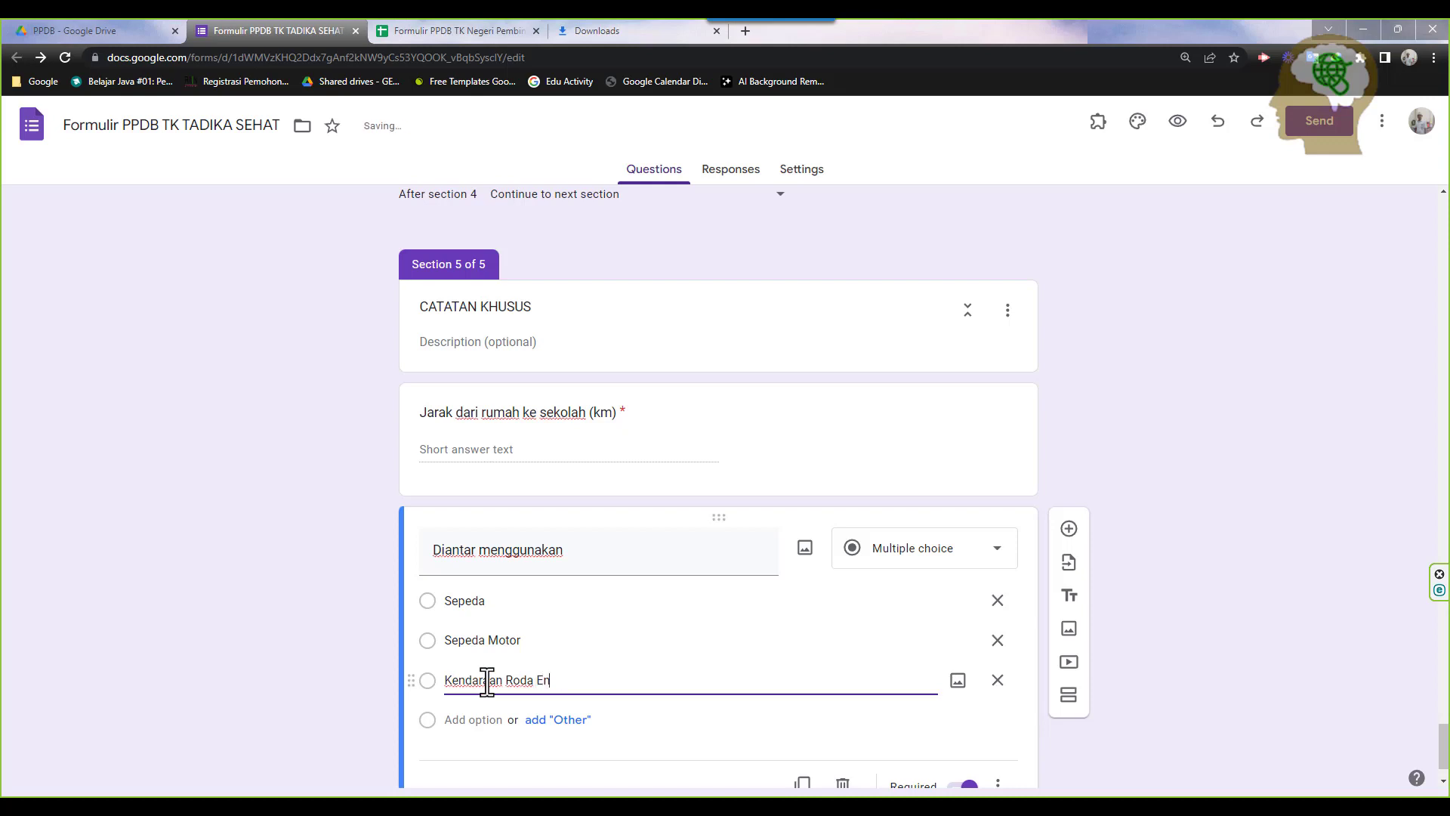
text(pat)
Add the options "Angkot", "Jalan Kaki" and "Lainnya" to "Diantar menggunakan" and change its question type to Dropdown
click(461, 718)
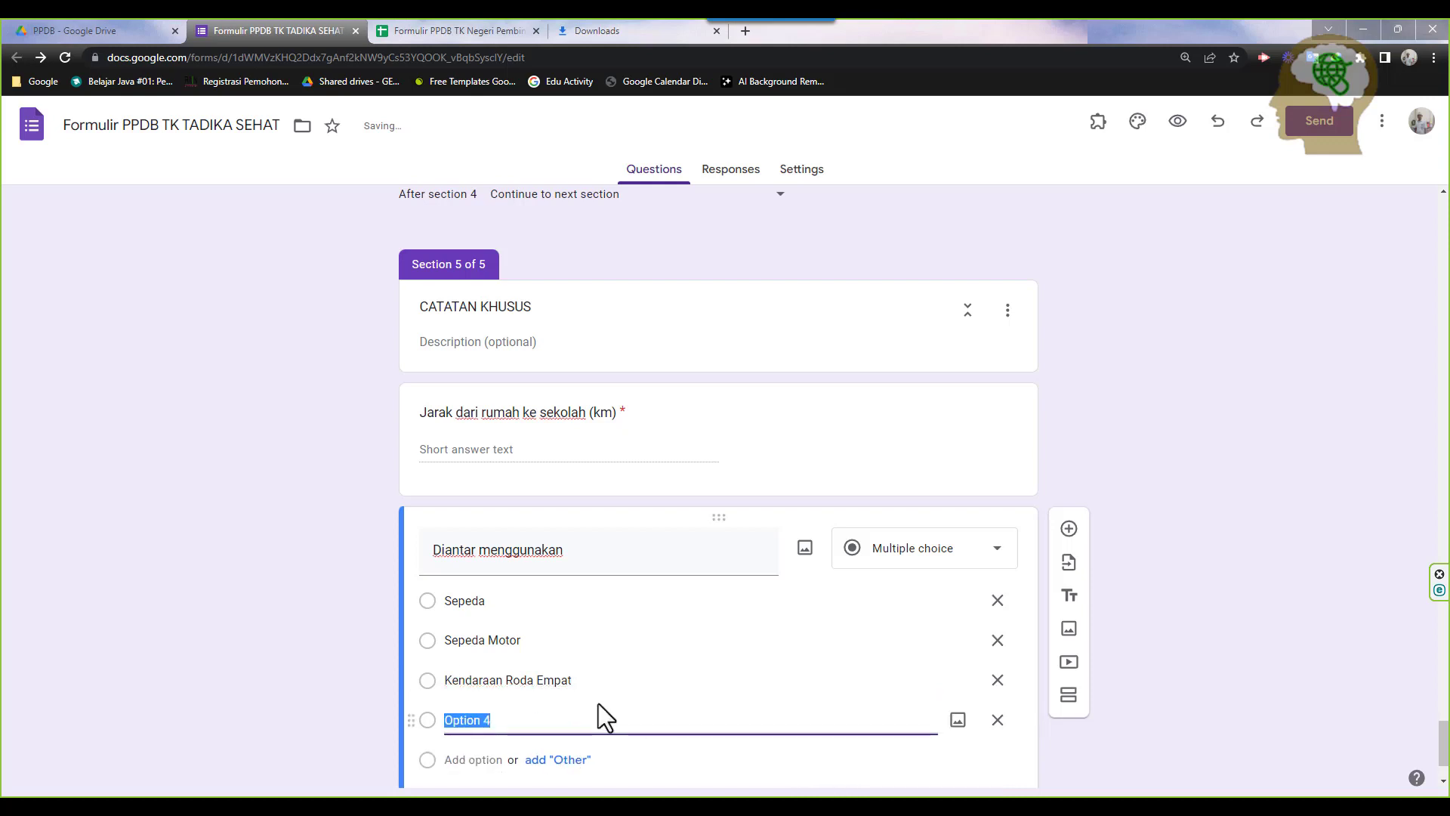
text(Angkio)
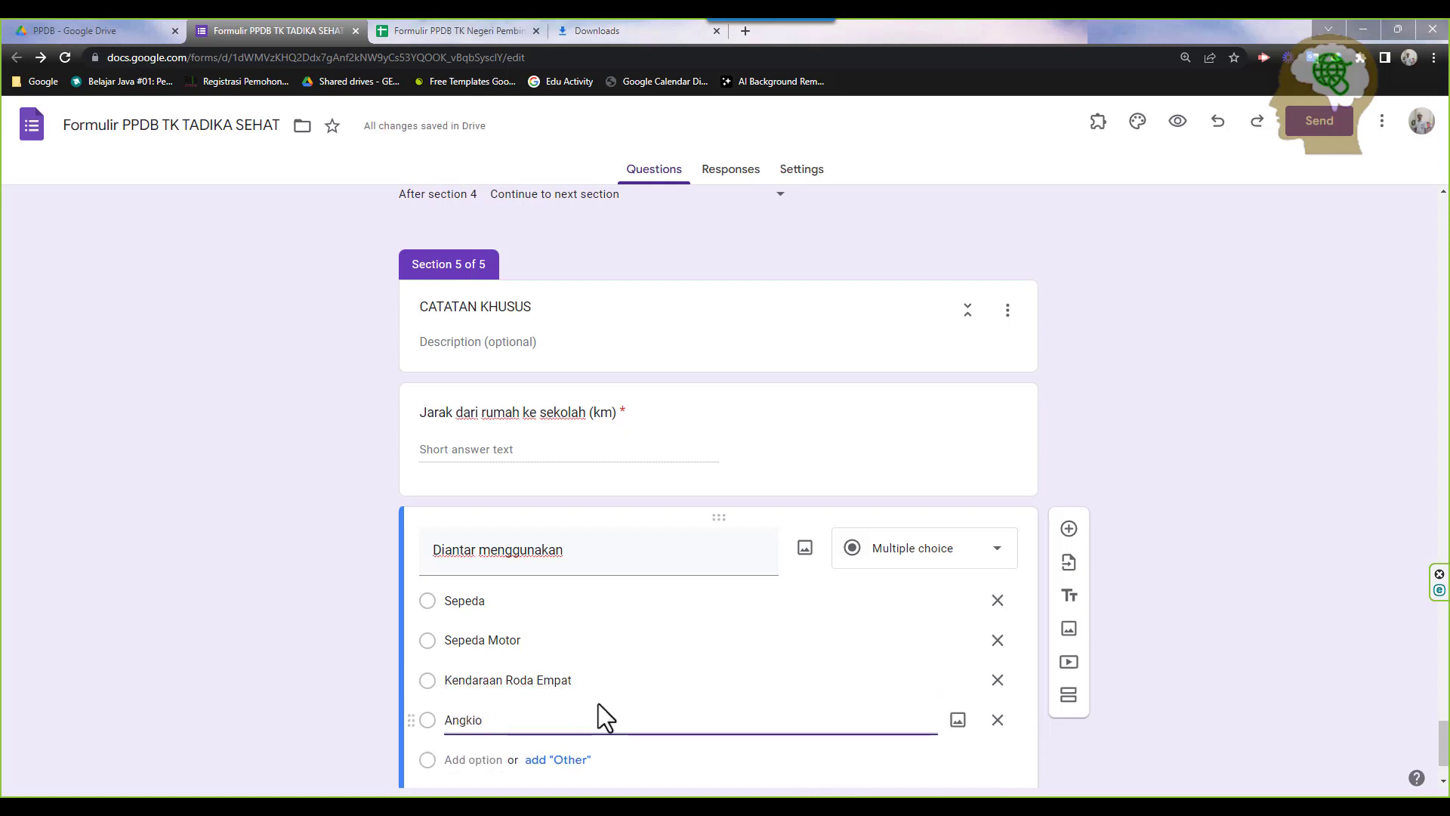
key(BackSpace)
key(BackSpace)
text(ot)
click(482, 757)
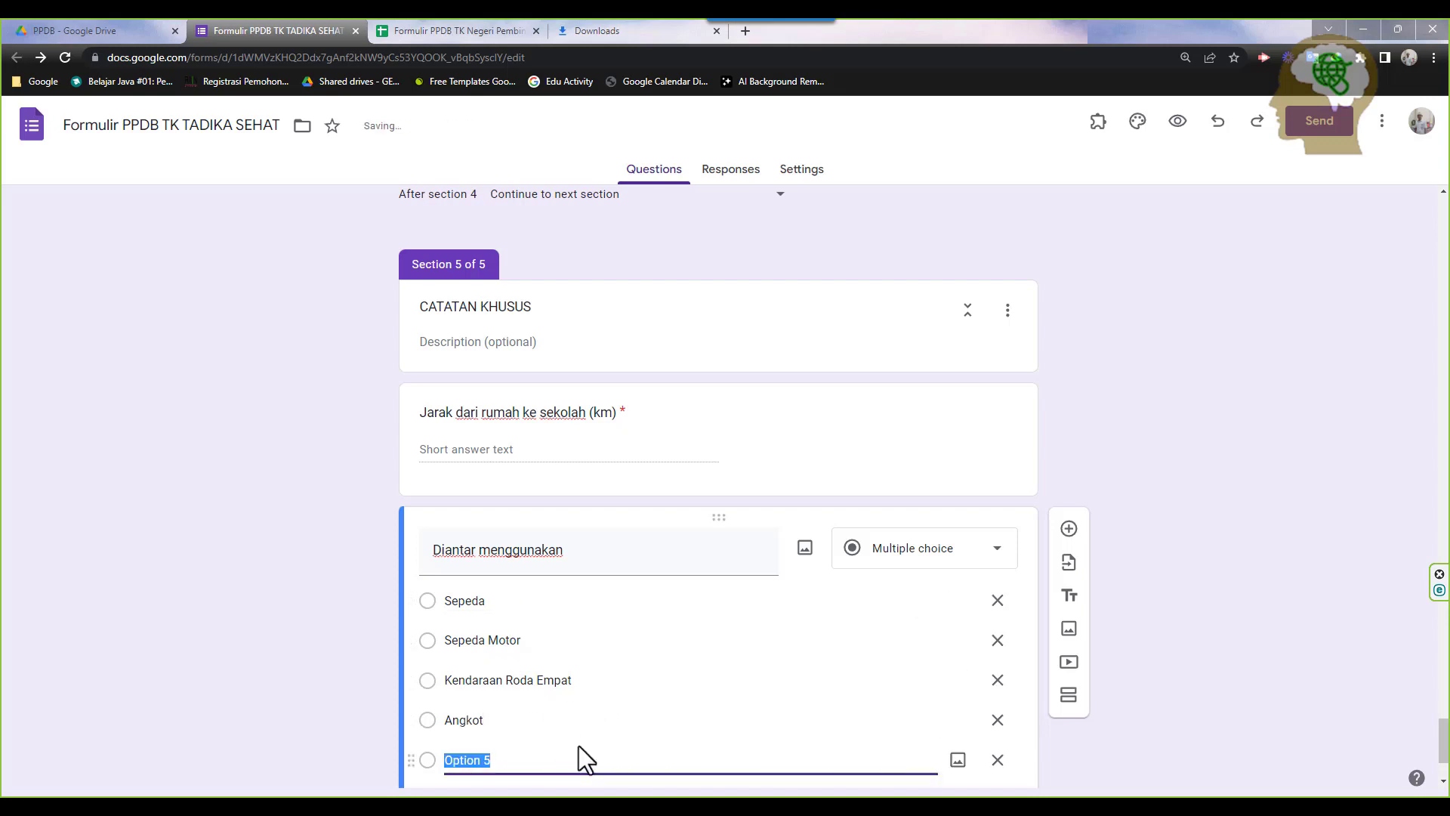
text(Jalan Kaki)
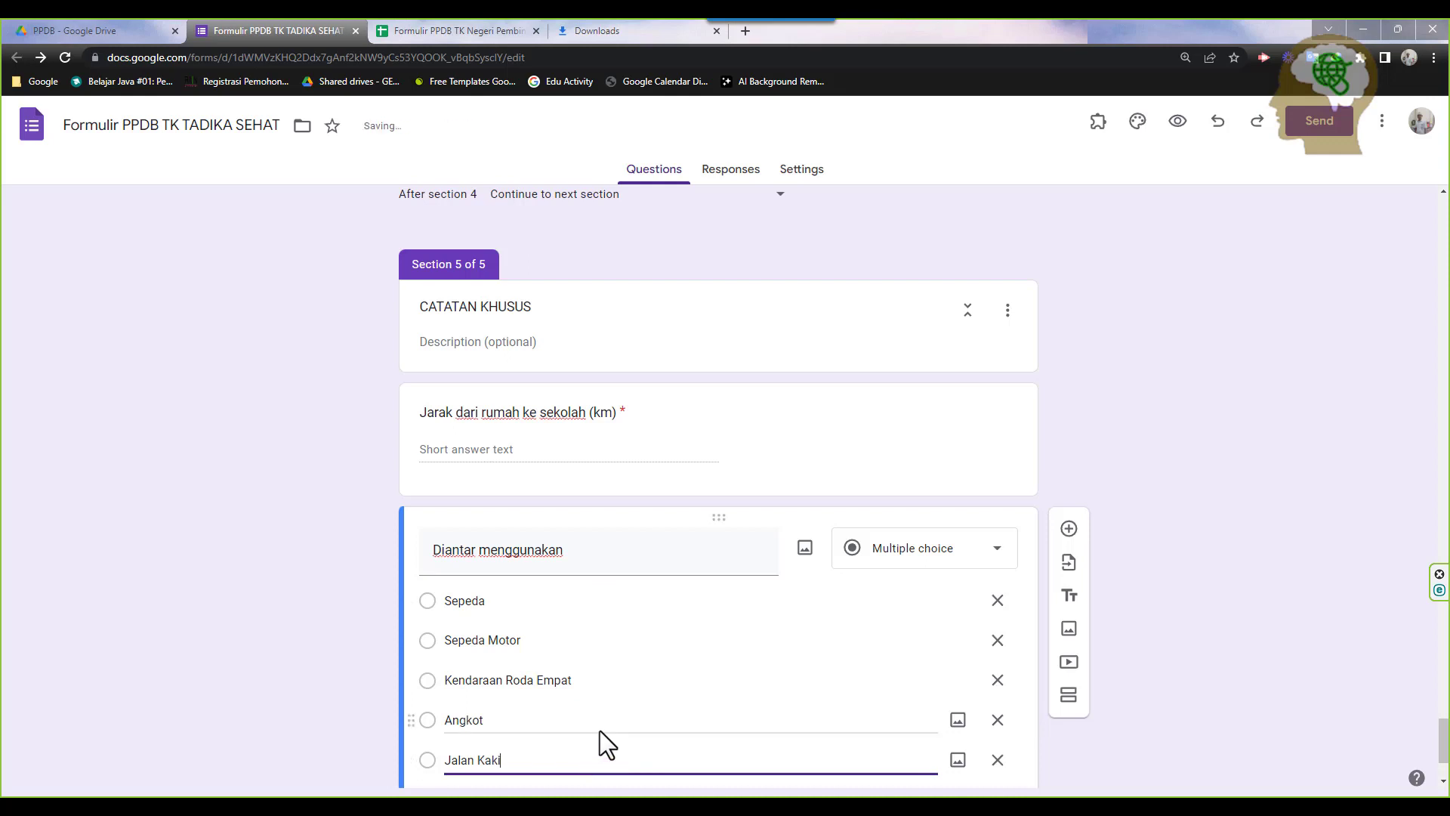
scroll(600, 731, down, 2)
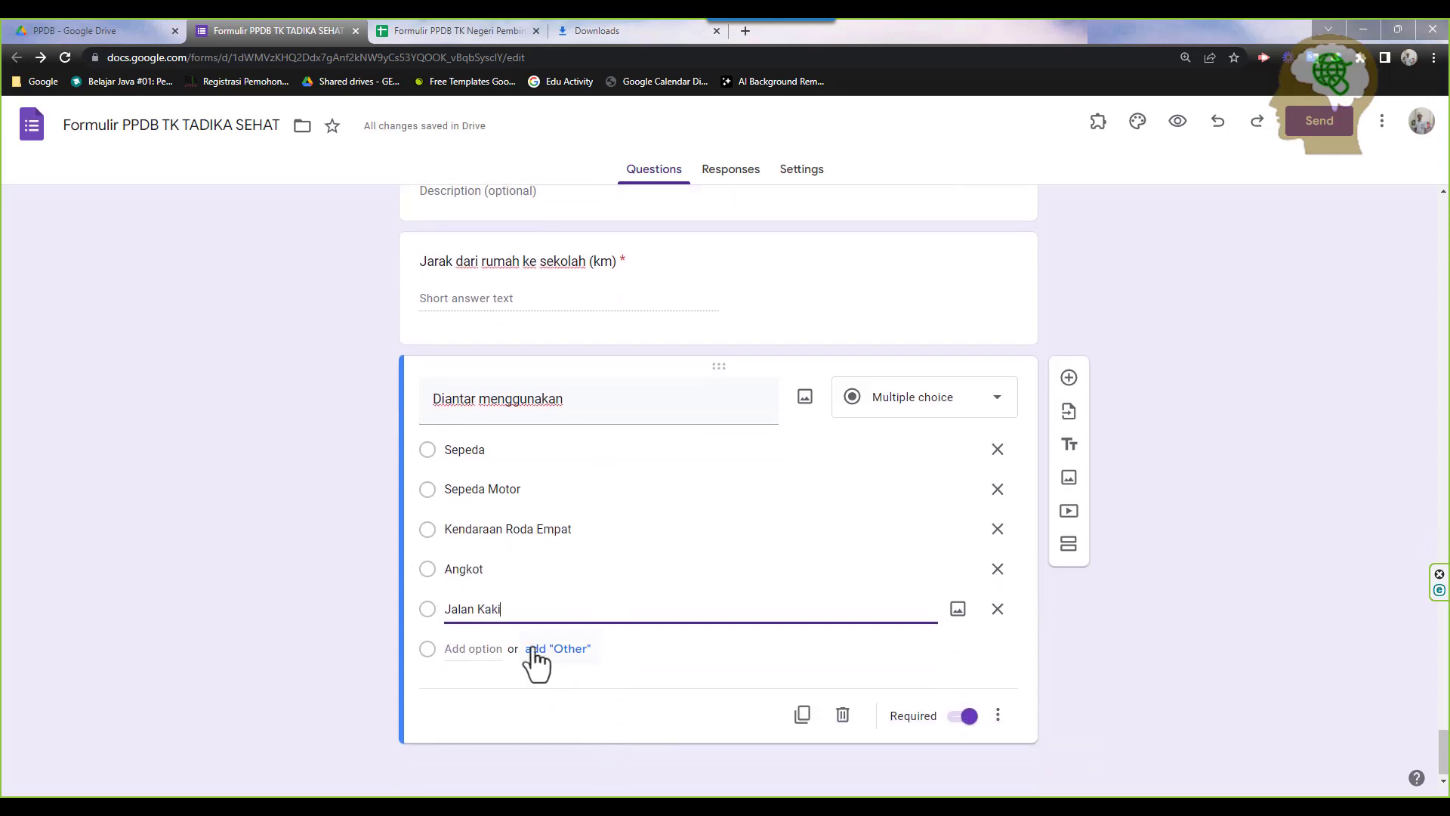
click(476, 649)
text(Lainnya)
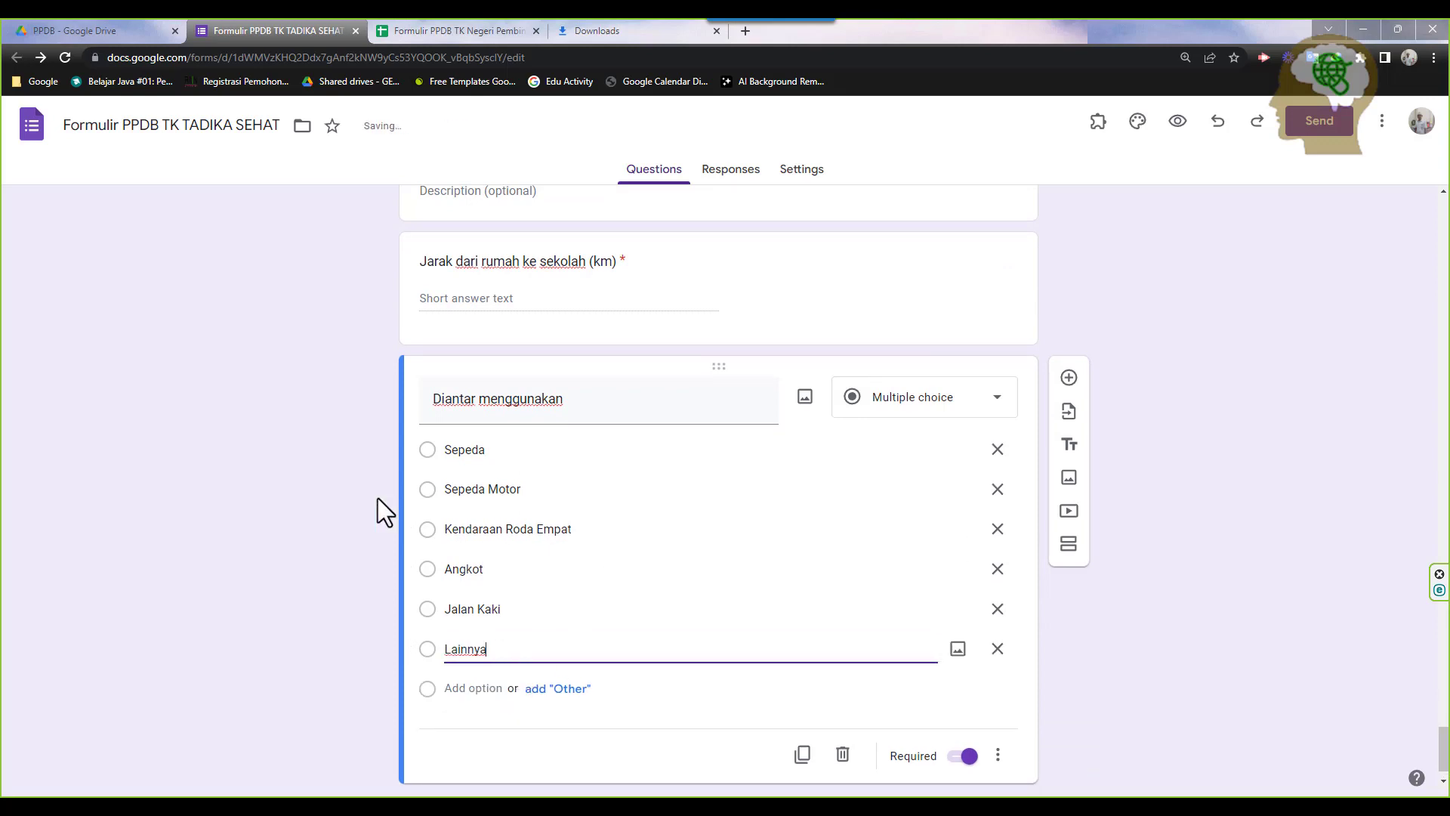
click(888, 400)
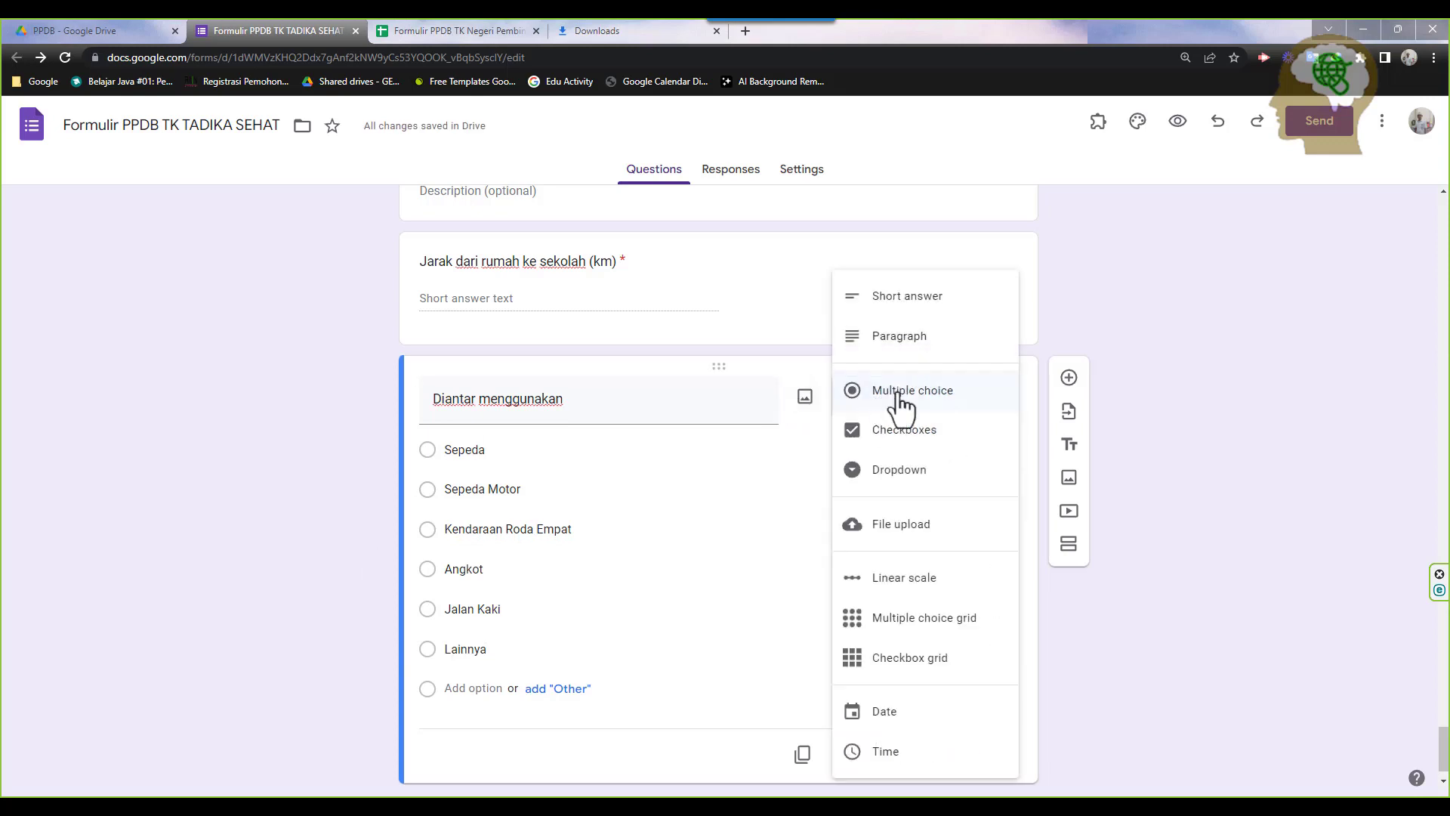
click(900, 474)
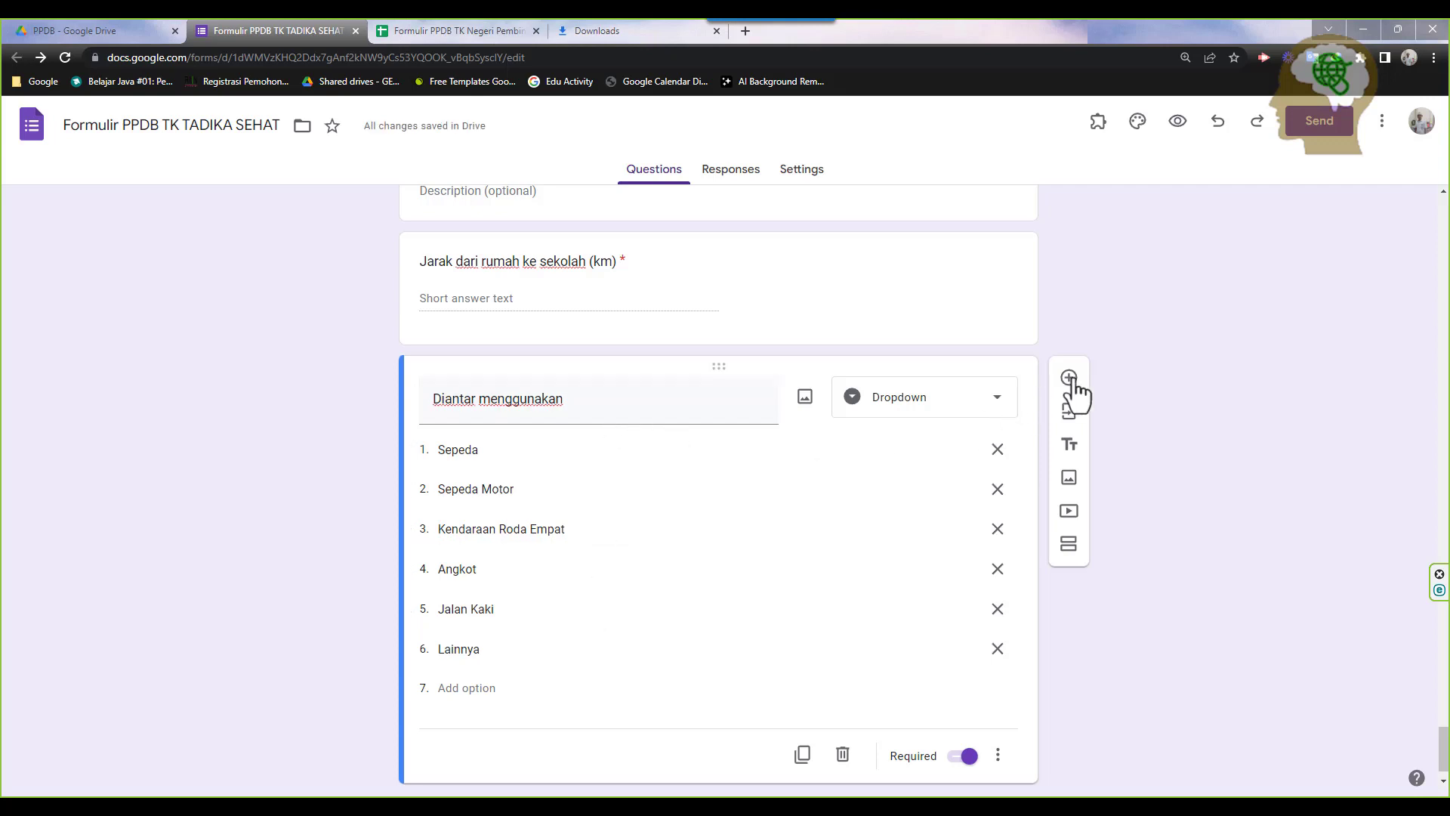
Add the spreadsheet list's third CATATAN KHUSUS item to the form as a short answer question titled "Waktu tempuh rumah ke sekolah"
click(492, 32)
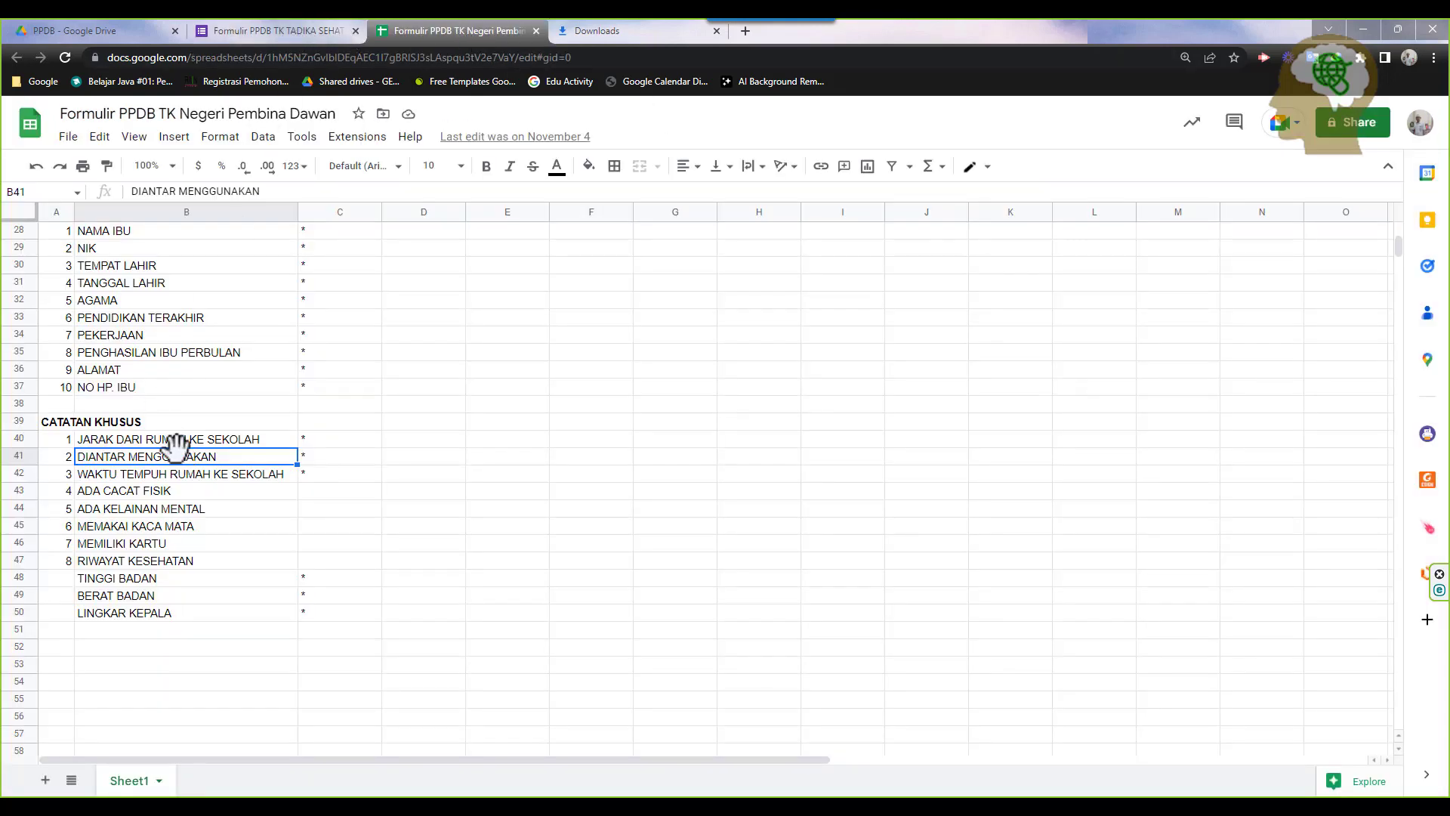
click(180, 475)
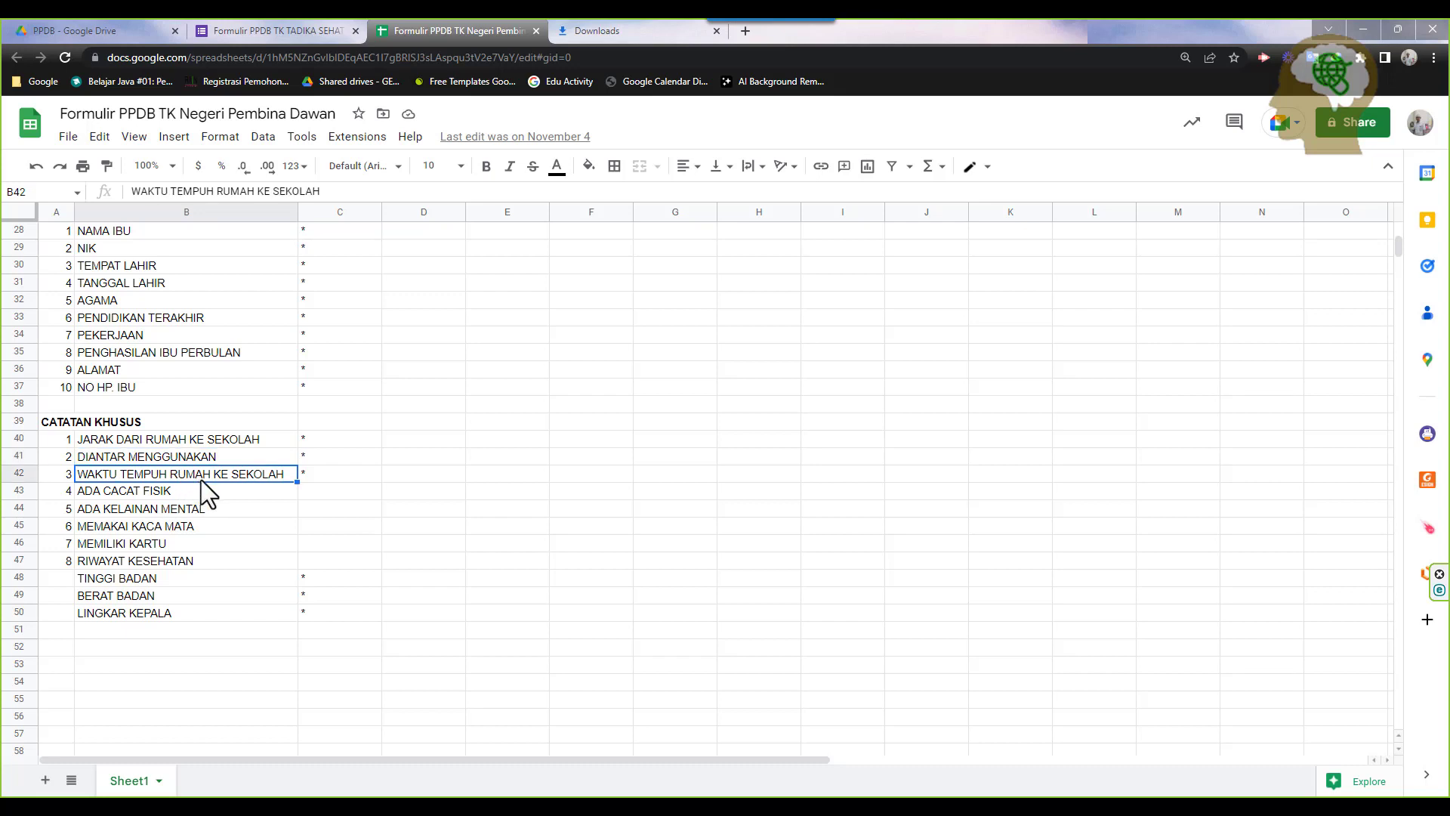
click(297, 30)
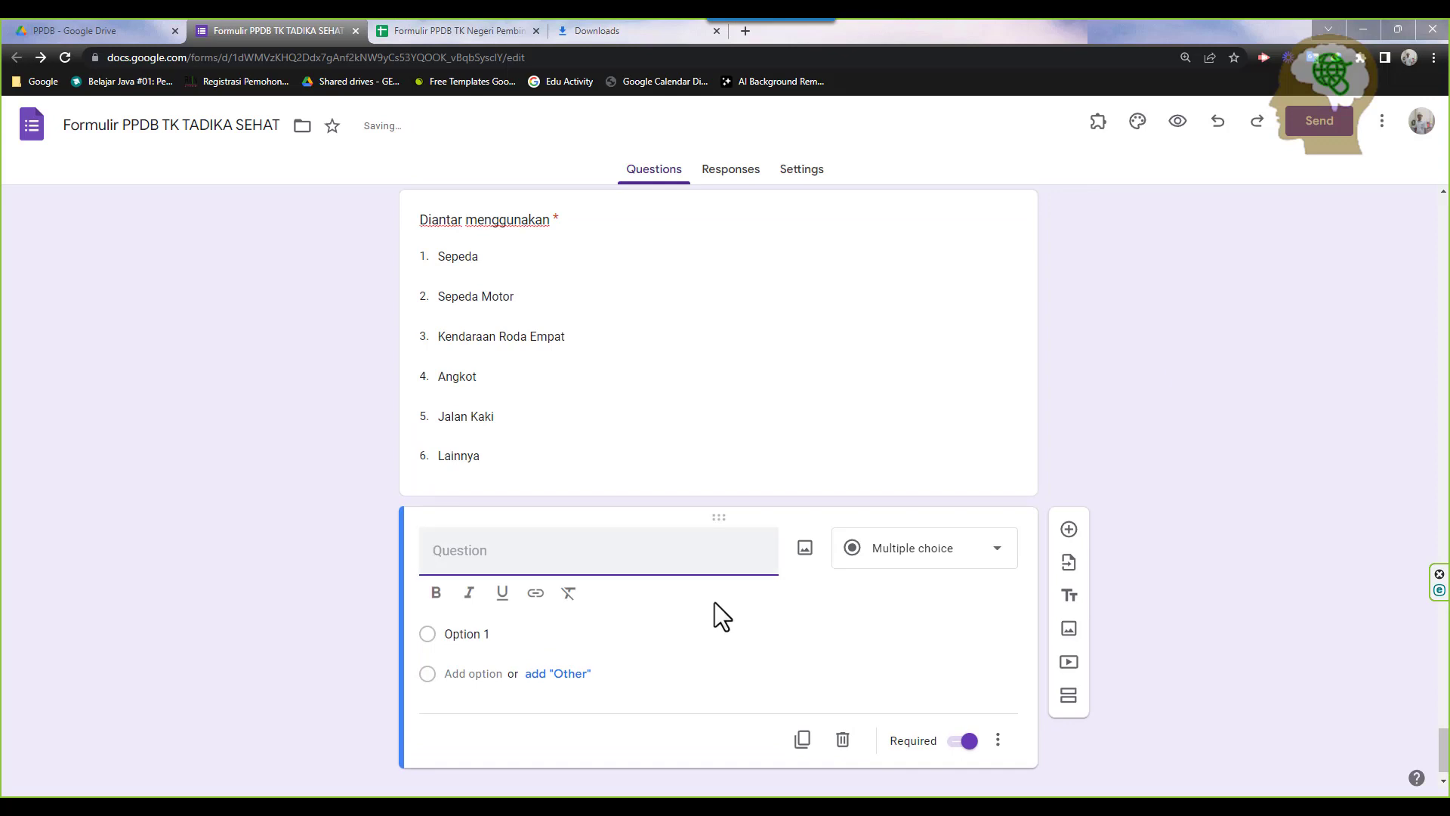
text(Waktu Te)
key(BackSpace)
key(BackSpace)
text(ttemp)
key(BackSpace)
key(BackSpace)
key(BackSpace)
key(BackSpace)
text(empuh )
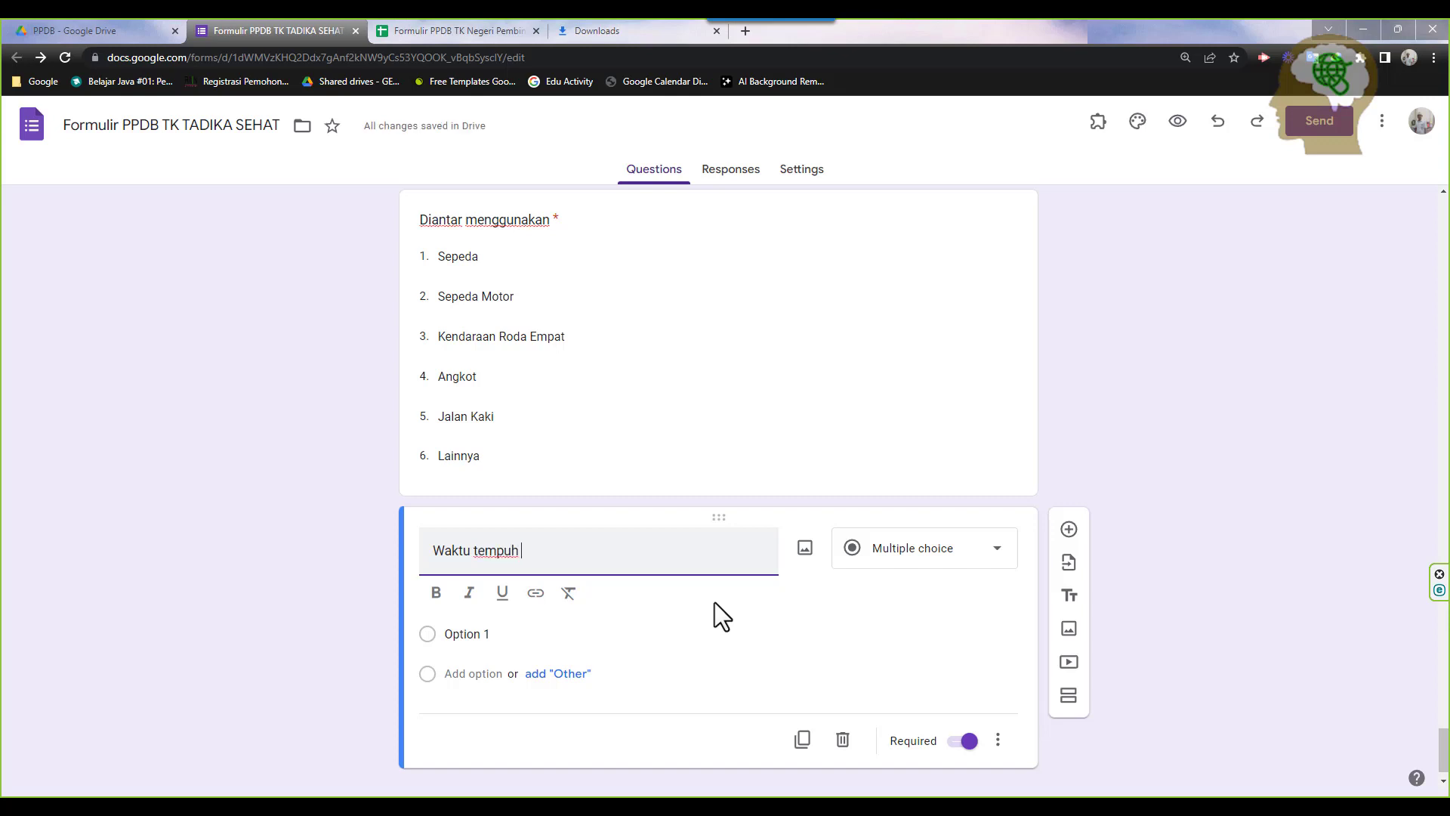
text(rumah ke sekolah)
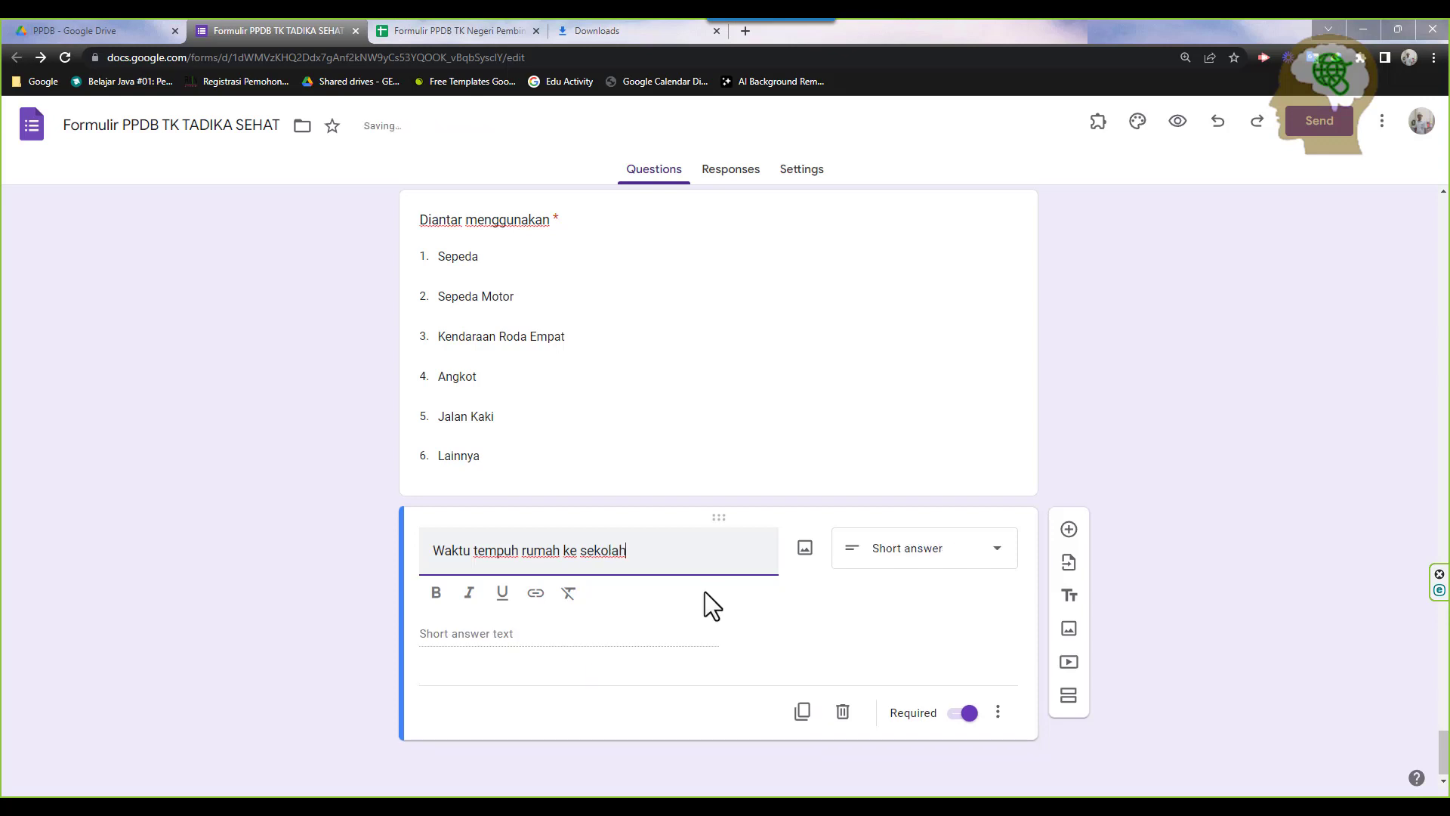
click(896, 562)
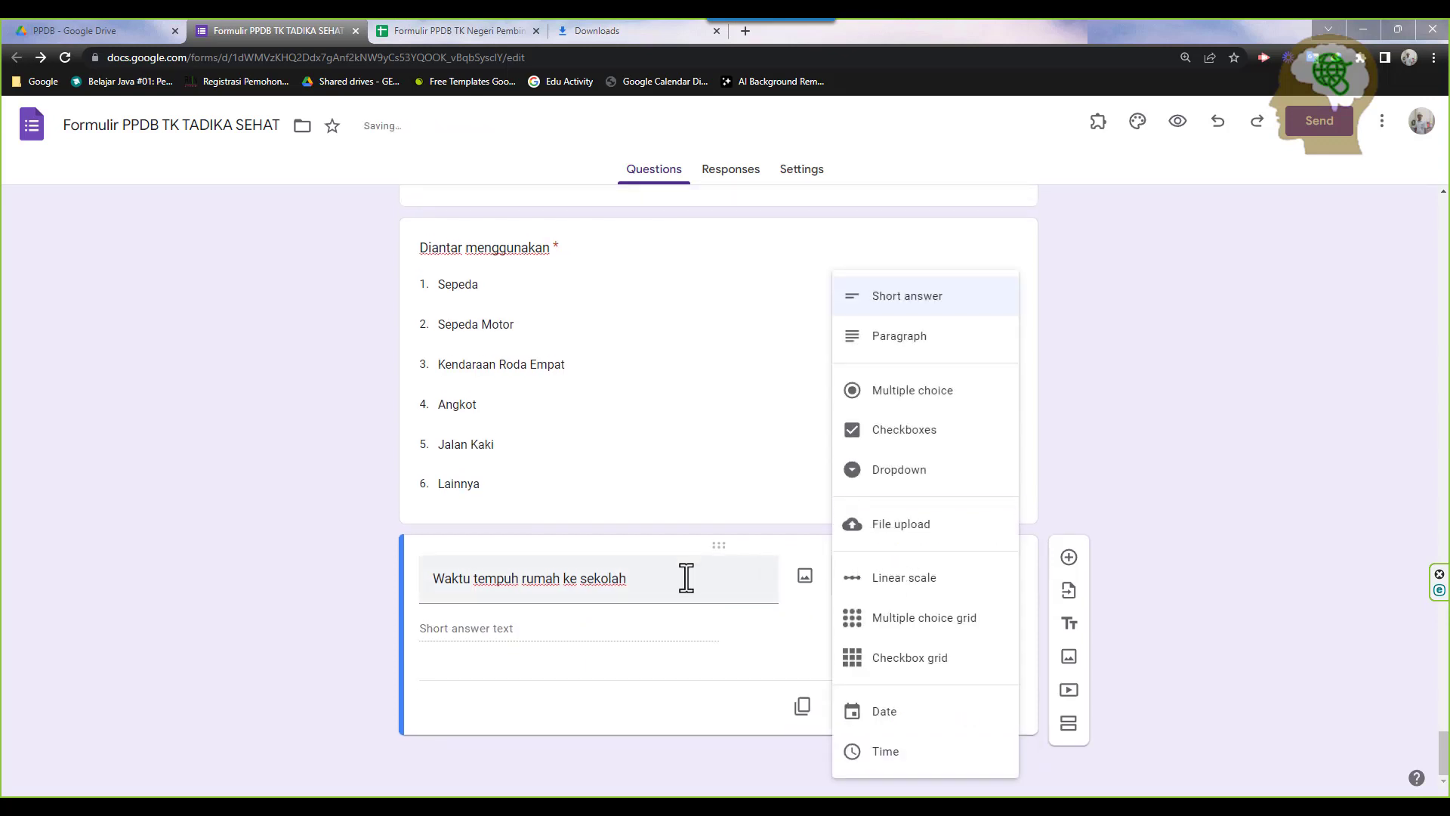
click(815, 702)
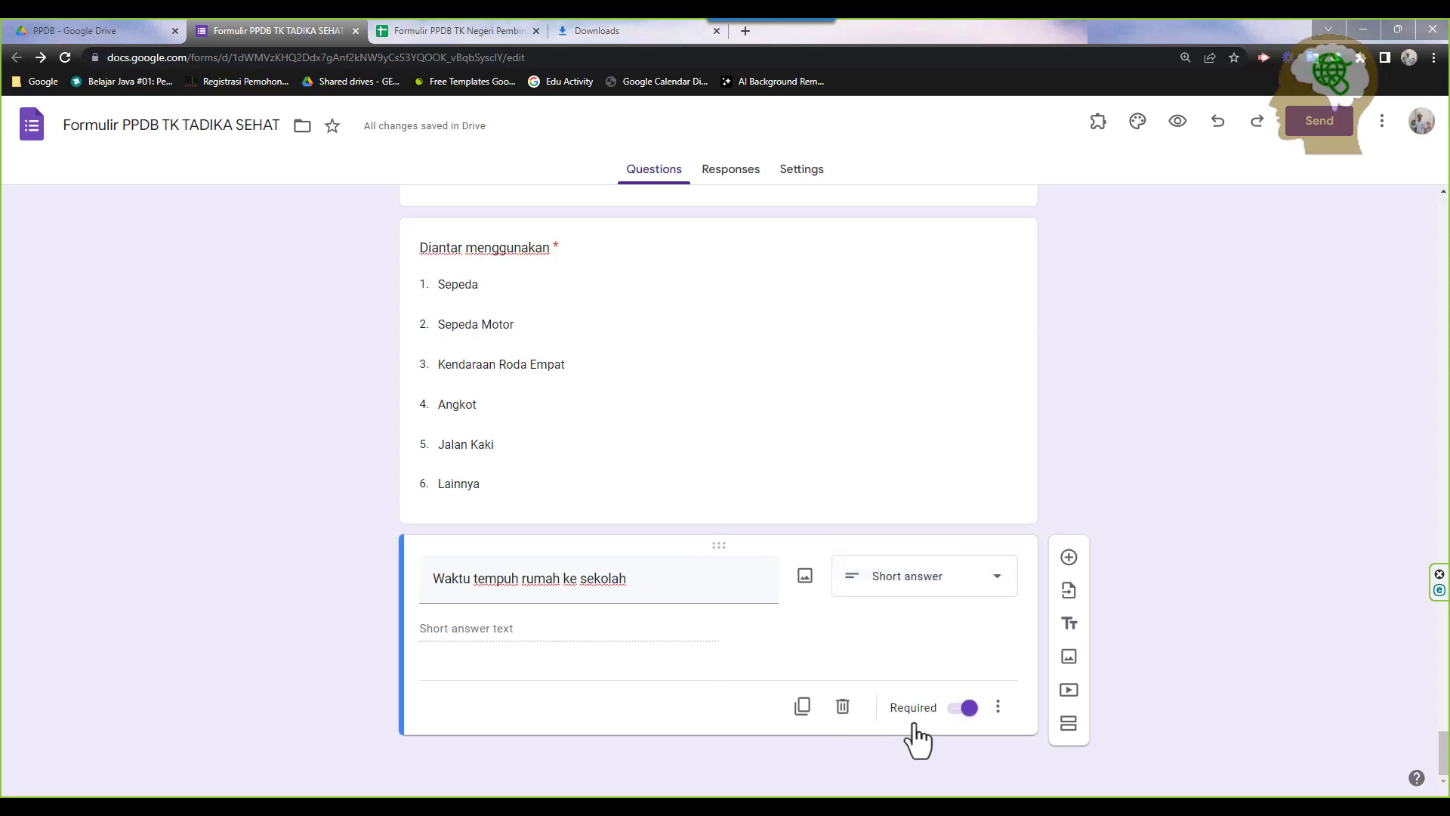
Add response validation to the travel-time question requiring Number, Is number, with the custom error text "Harus Angka"
click(998, 708)
click(1041, 755)
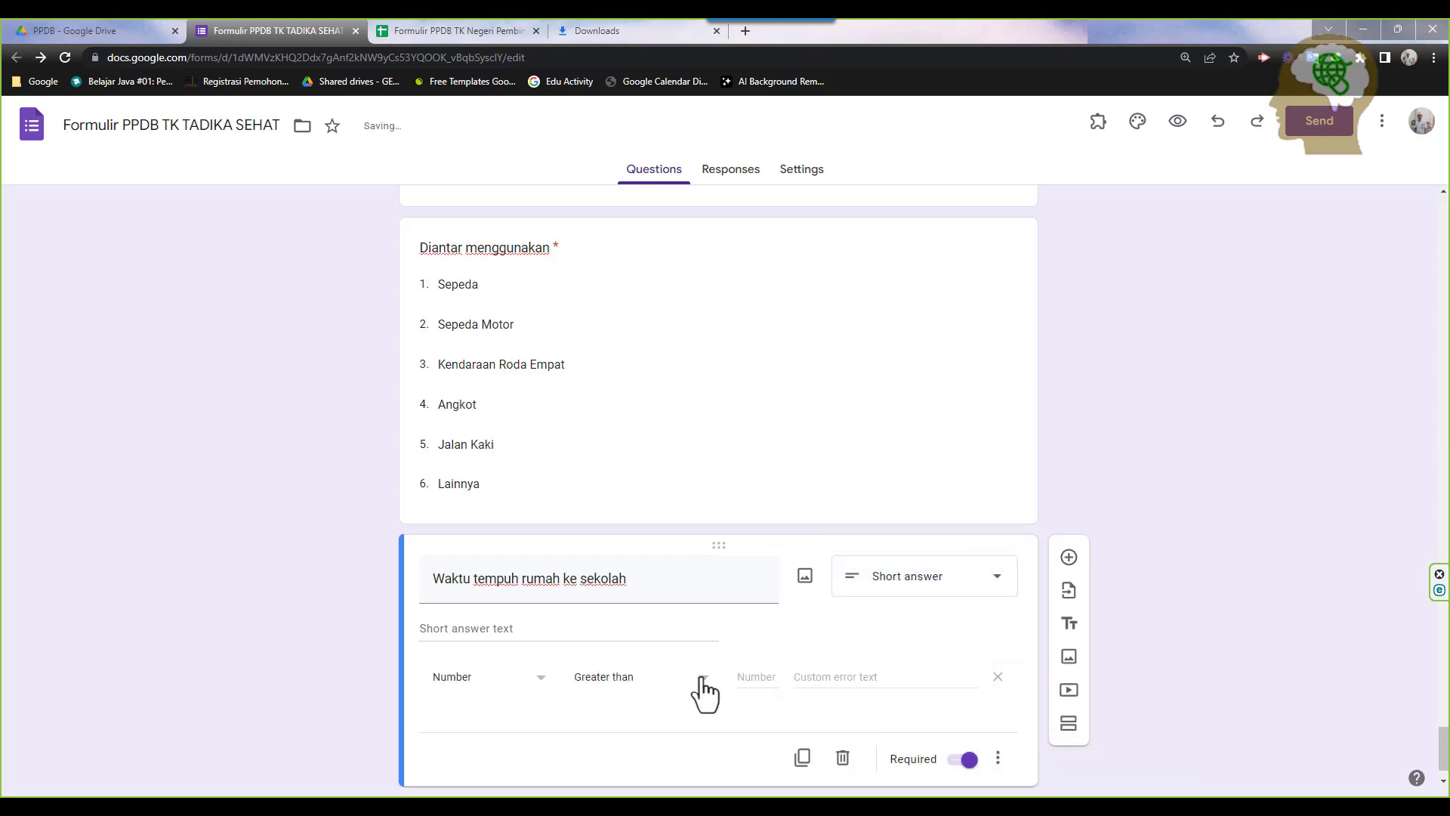
click(602, 678)
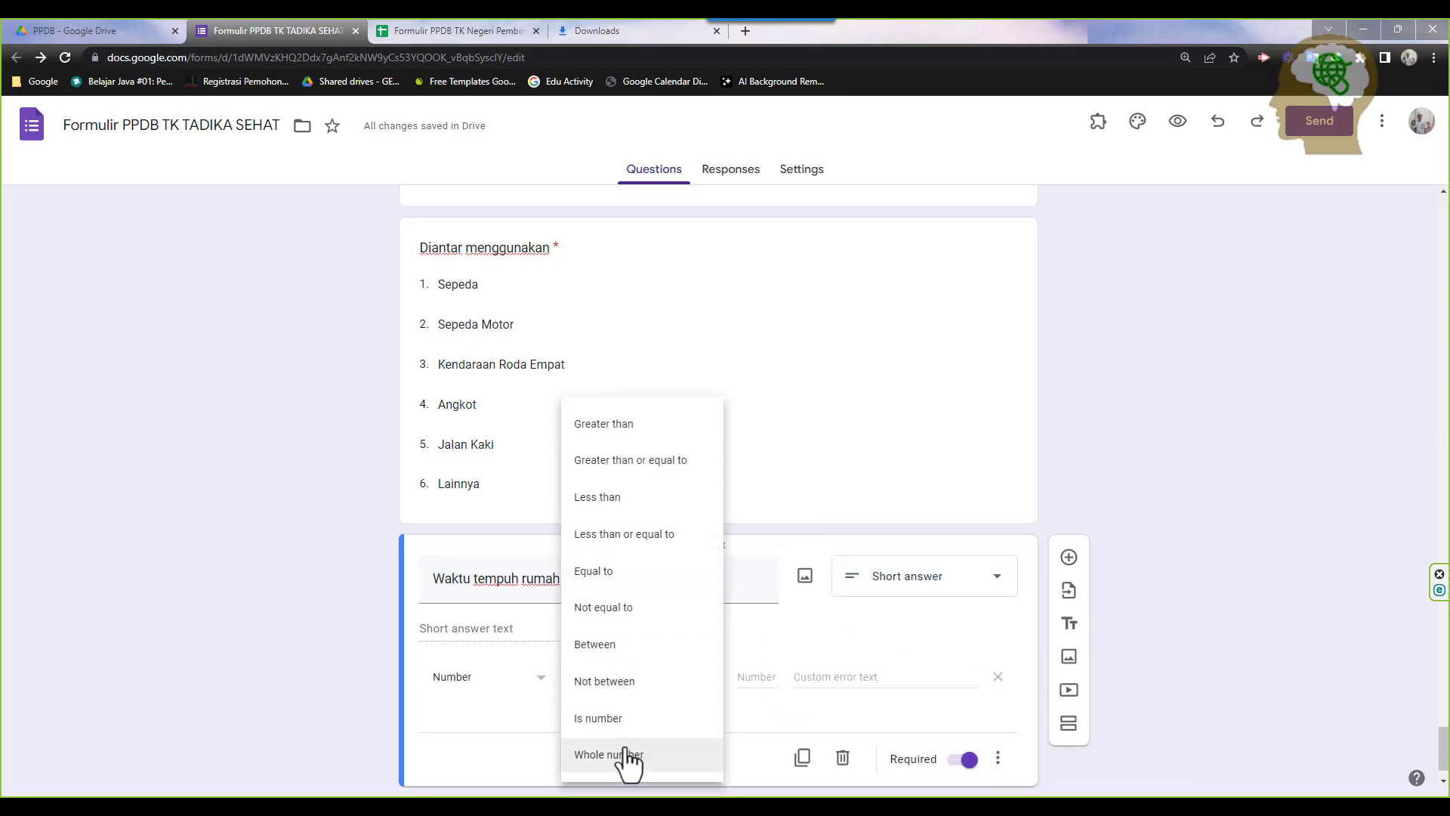
click(624, 721)
click(774, 678)
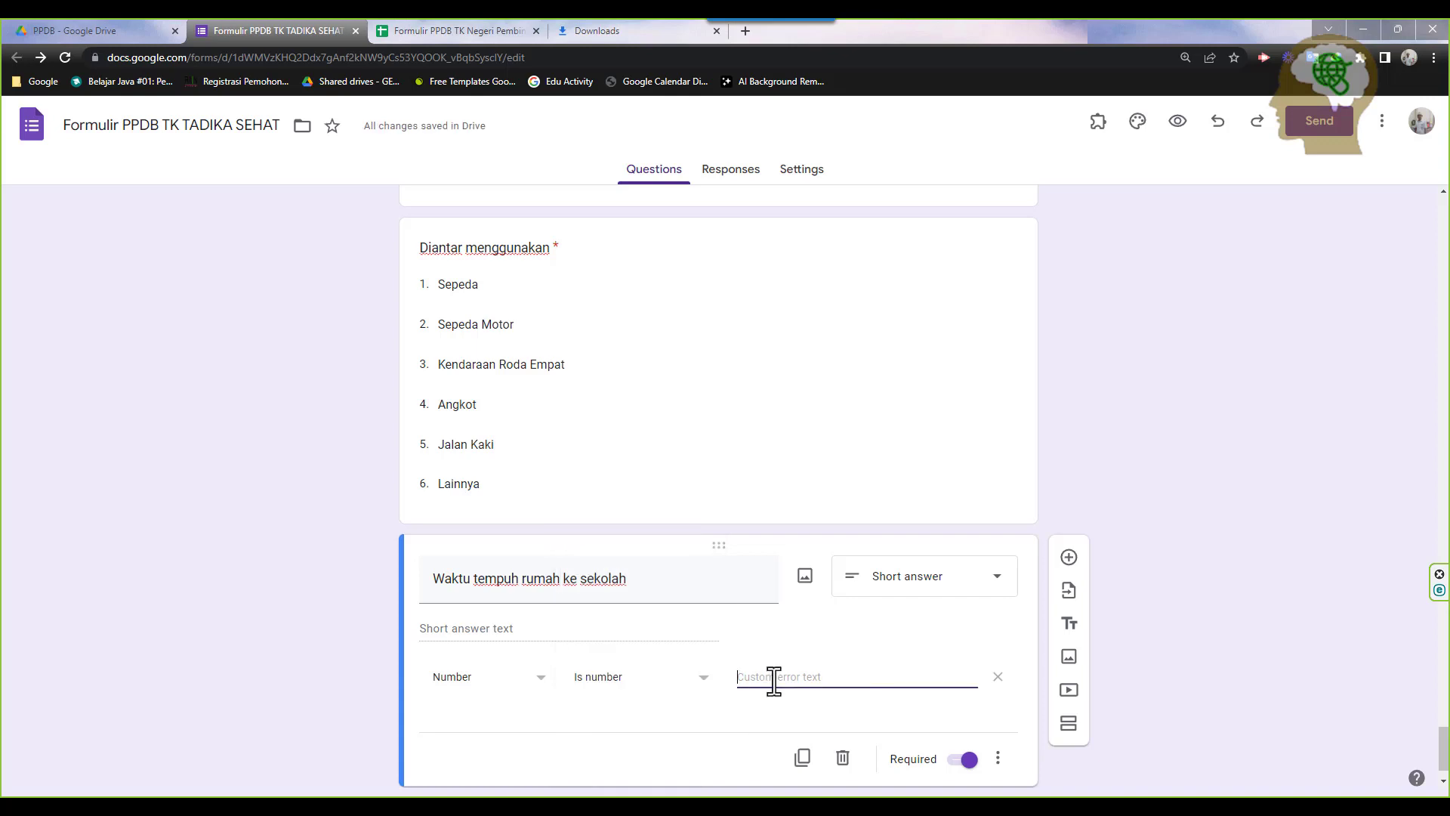
text(Harus angka)
Append the unit "(menit)" to the title of the travel-time question and dismiss the chat notification
triple_click(688, 588)
click(688, 588)
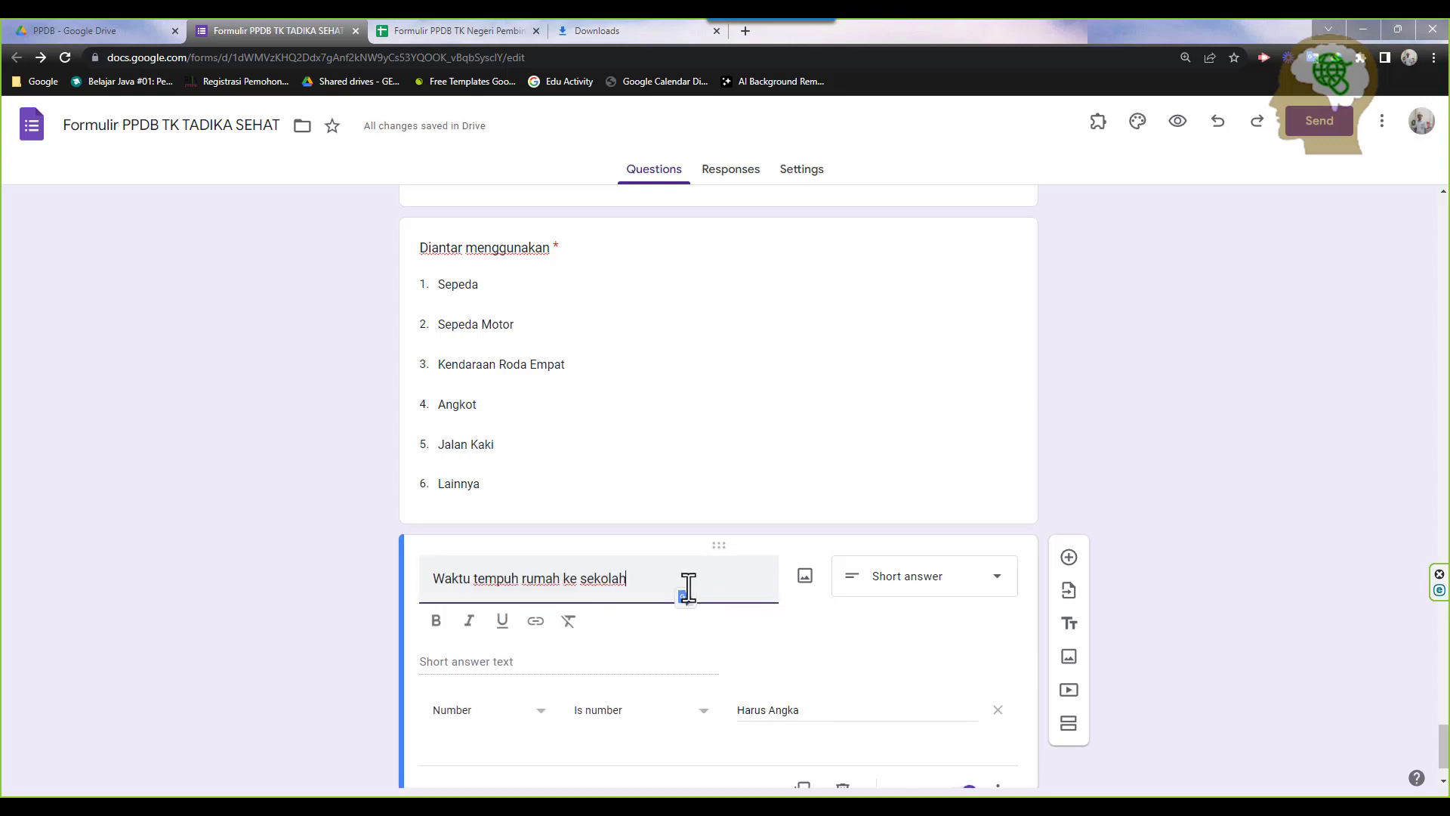
text((menit))
scroll(707, 668, down, 1)
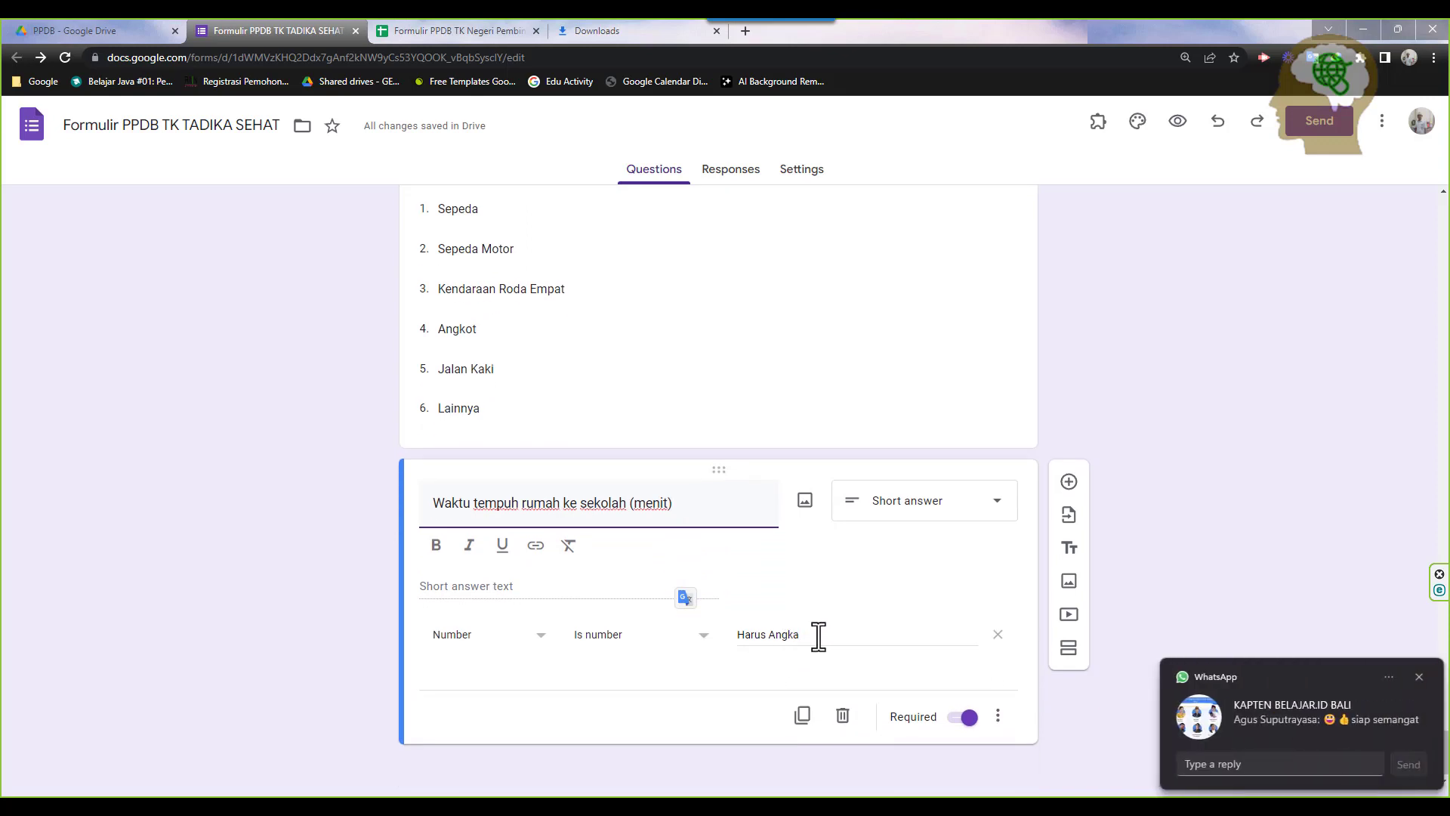
click(1417, 677)
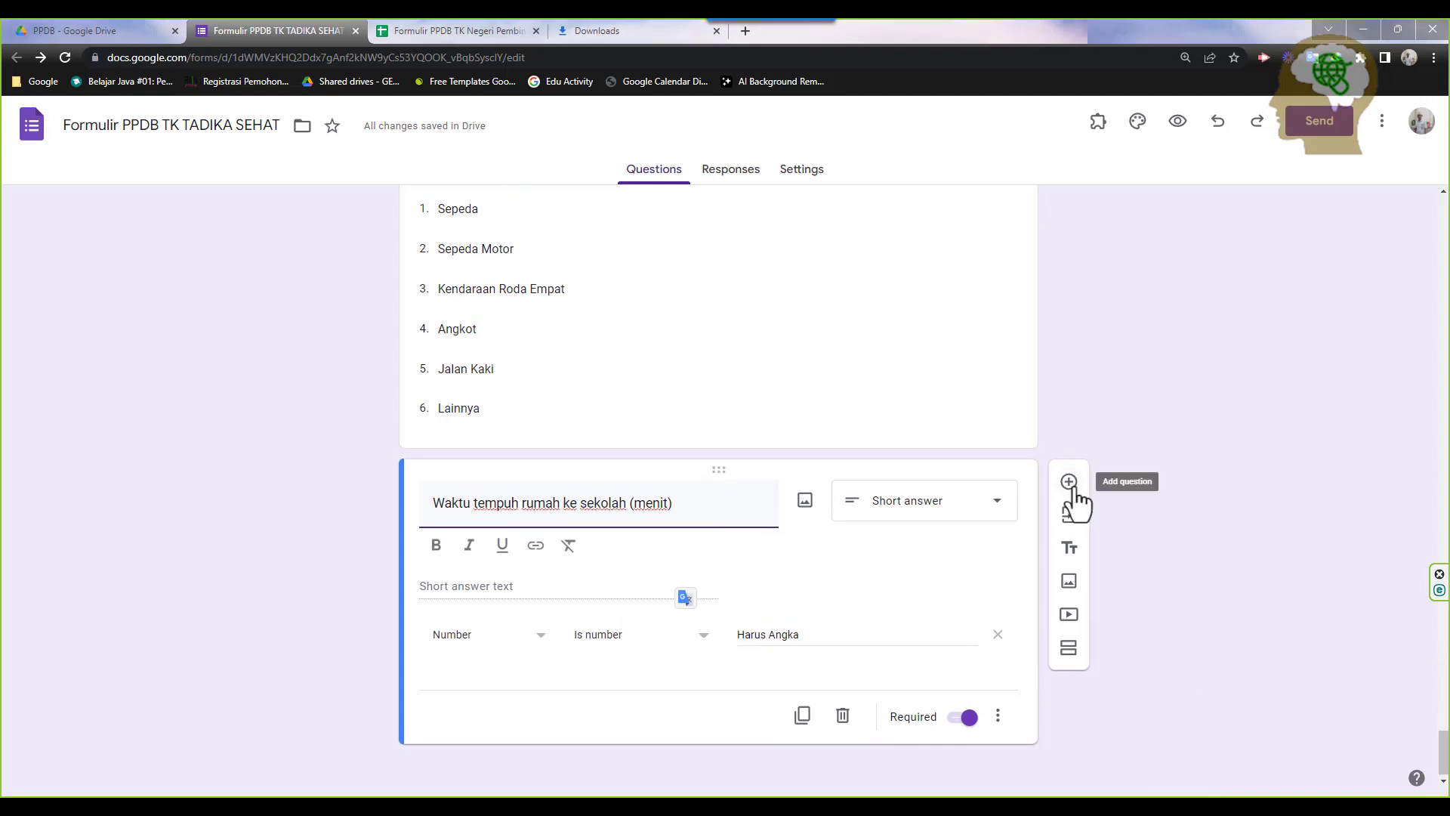
Add a new question titled "Ada Cacat Fisik", taken from the fourth CATATAN KHUSUS item in the spreadsheet list
click(1072, 484)
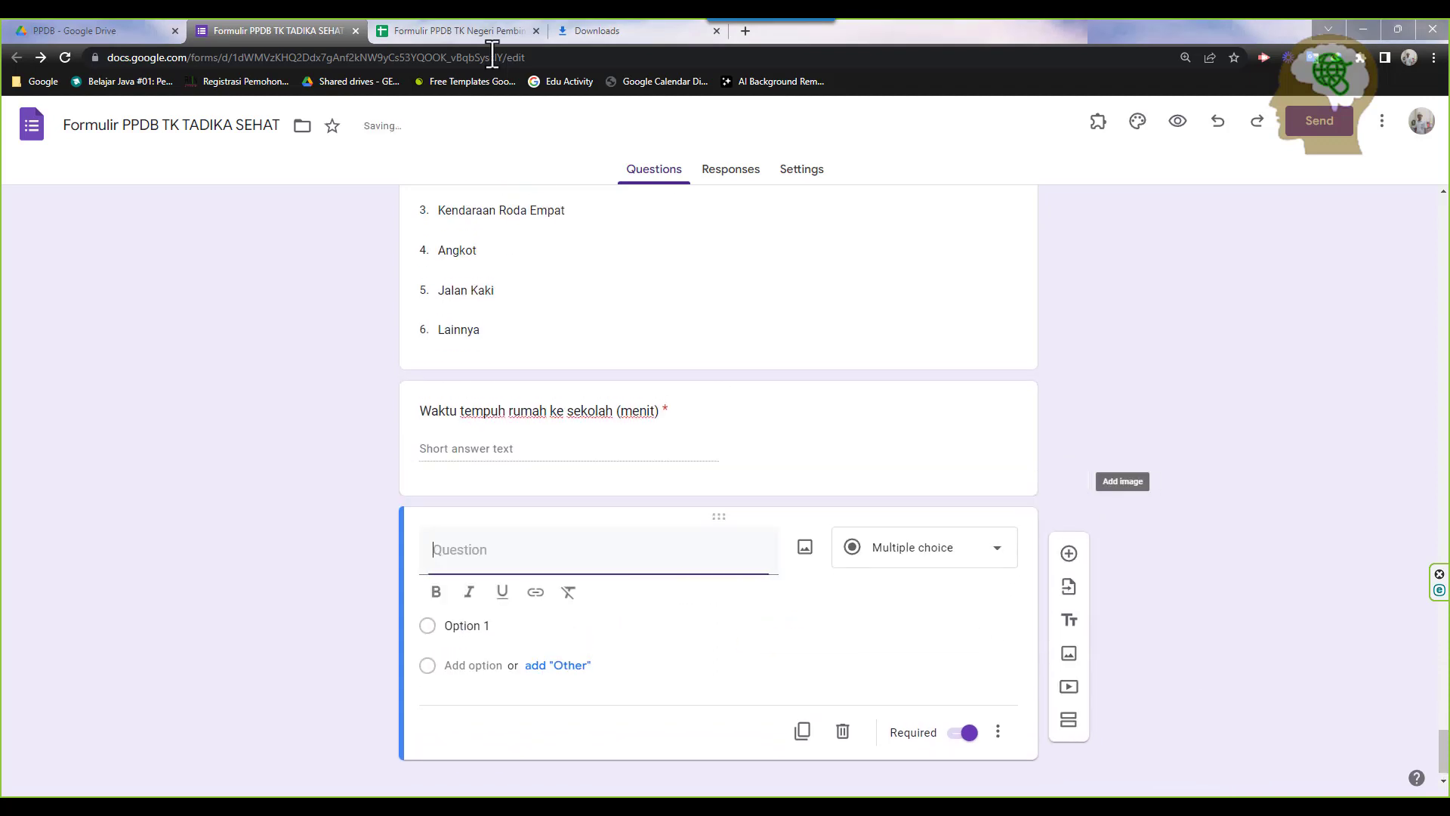
click(417, 29)
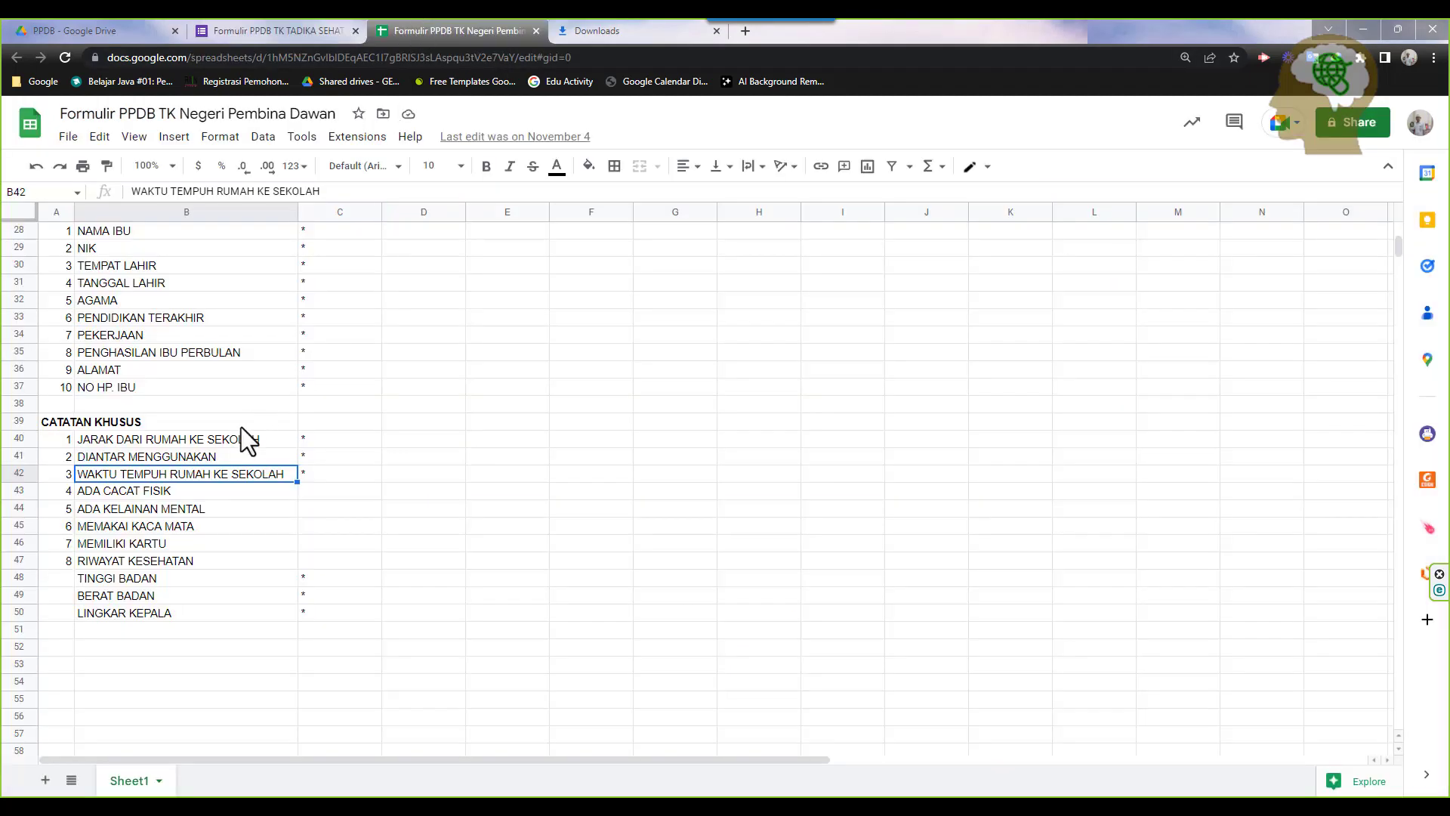
click(196, 492)
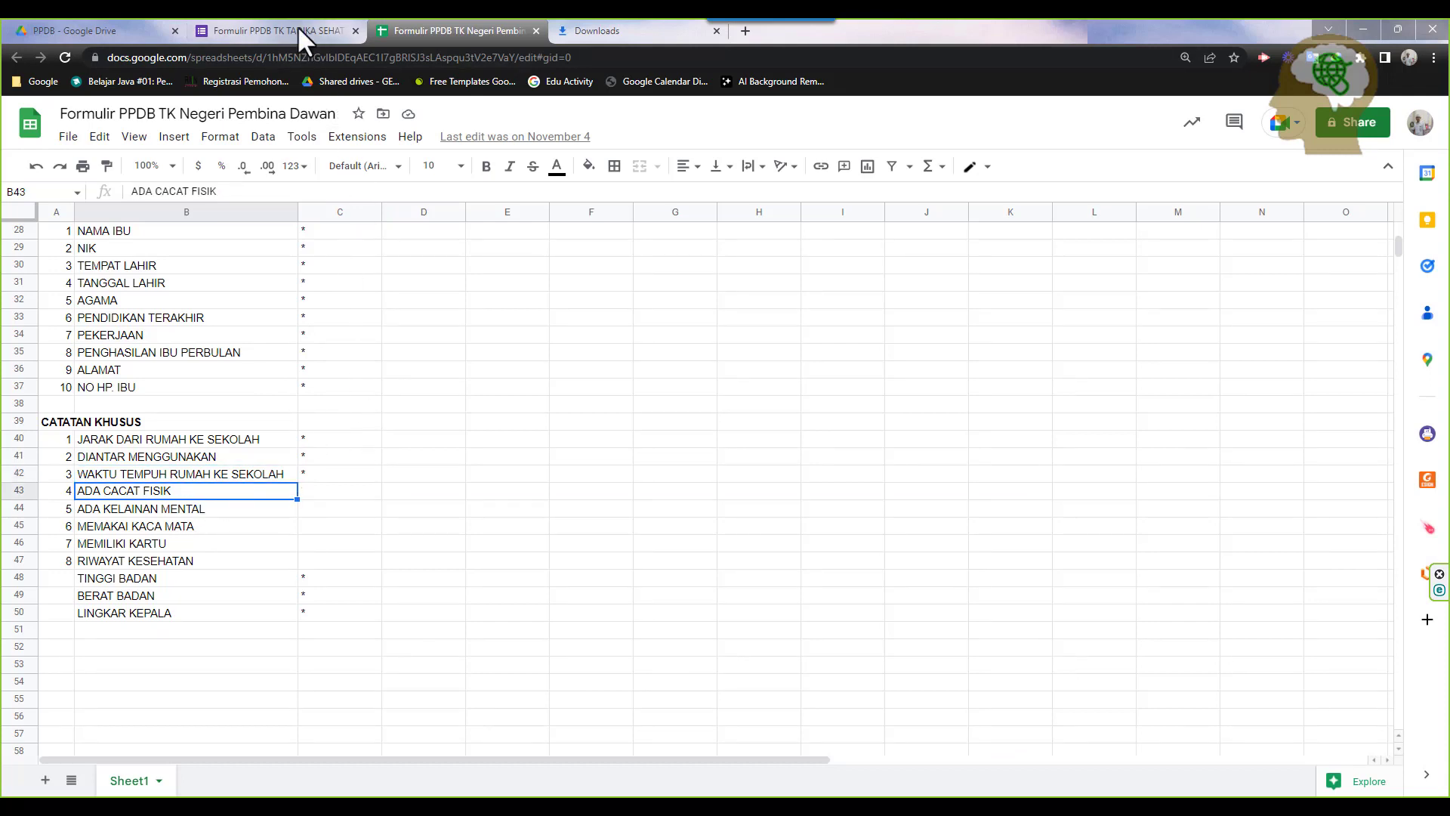
mouse_move(299, 30)
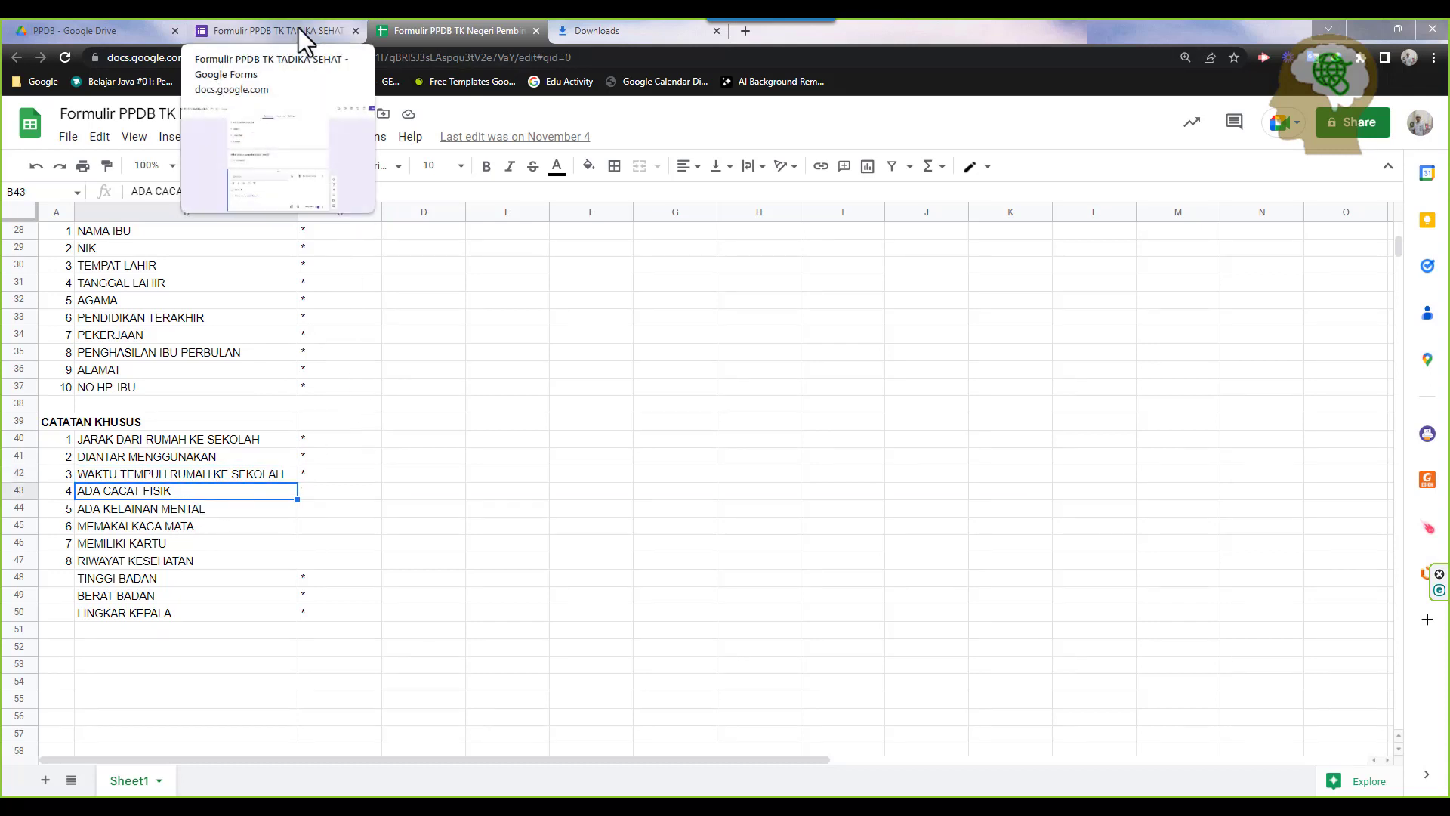
click(307, 31)
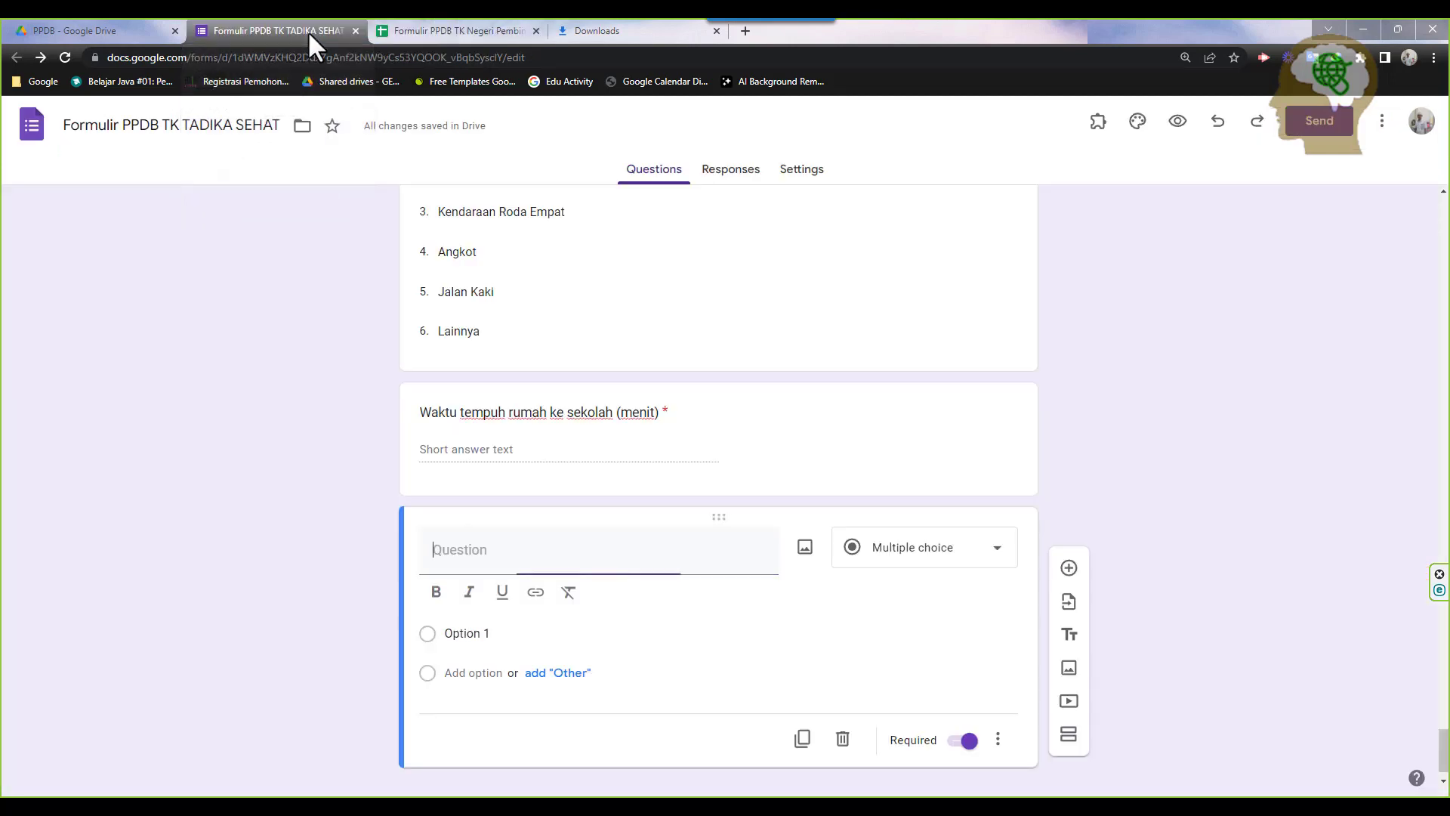
text(Ada Ca)
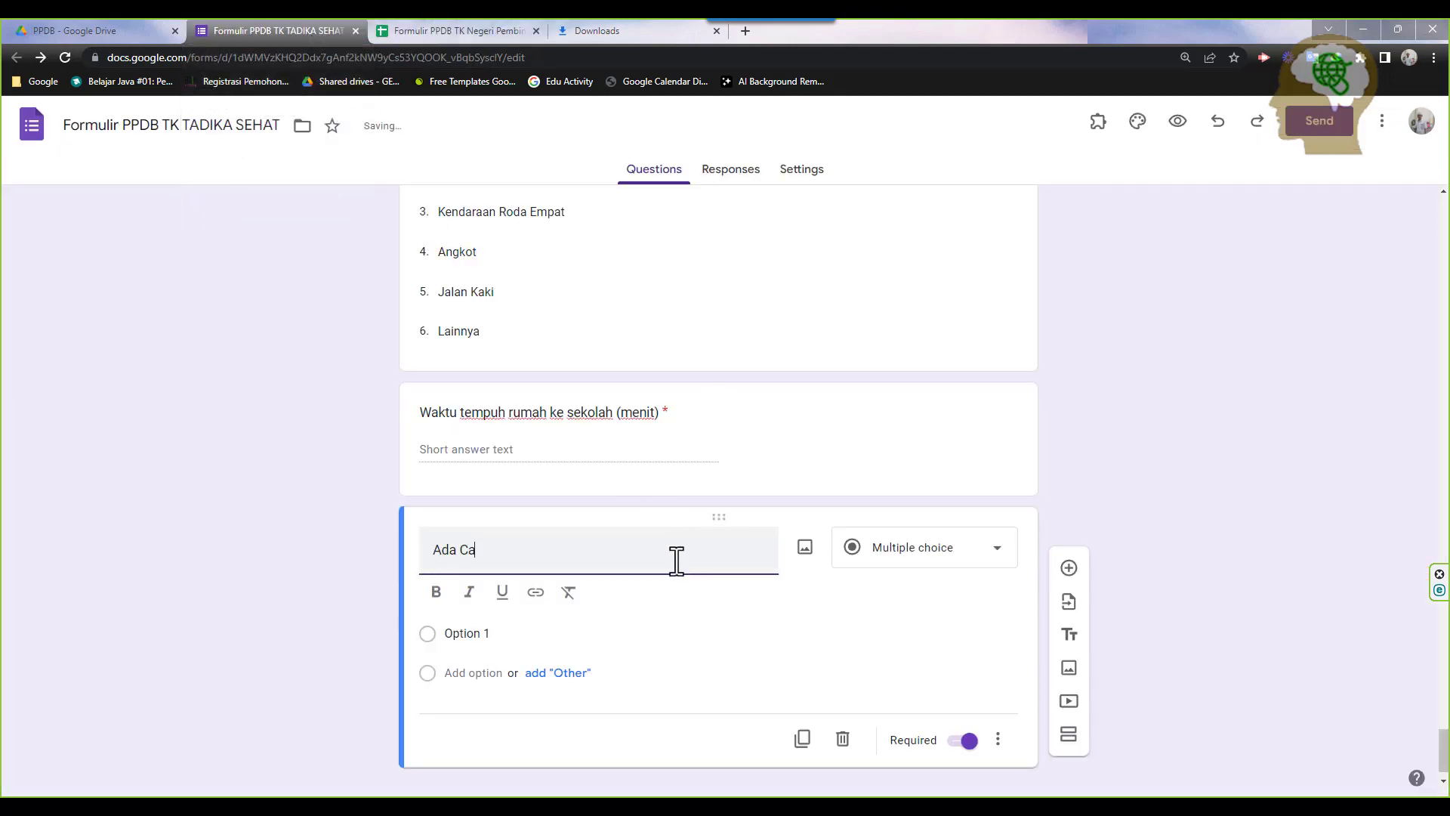
text(cat Fisilk)
Try Short answer as the type of the "Ada Cacat Fisik" question and recheck the item in the spreadsheet list
click(910, 551)
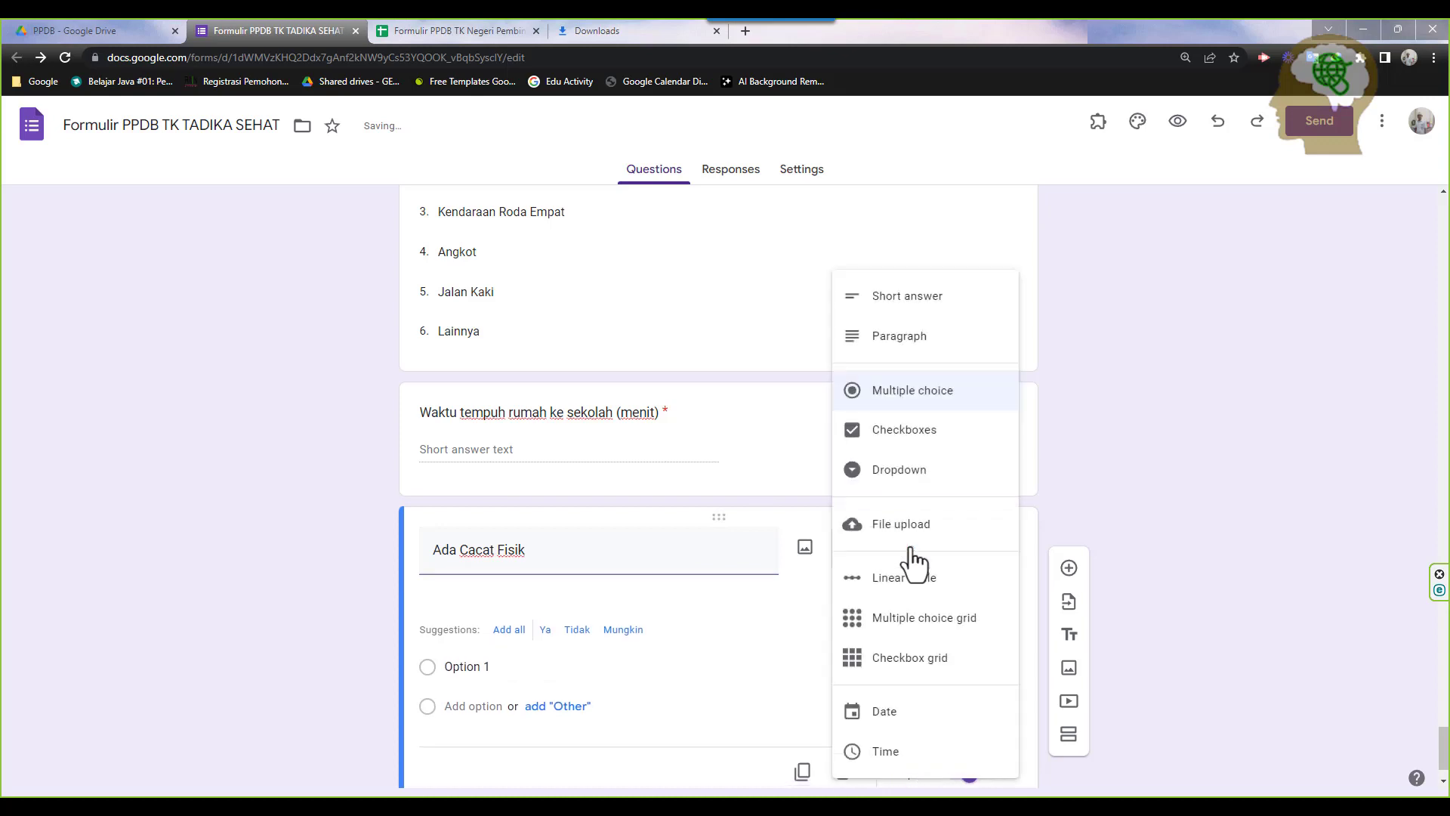
click(907, 296)
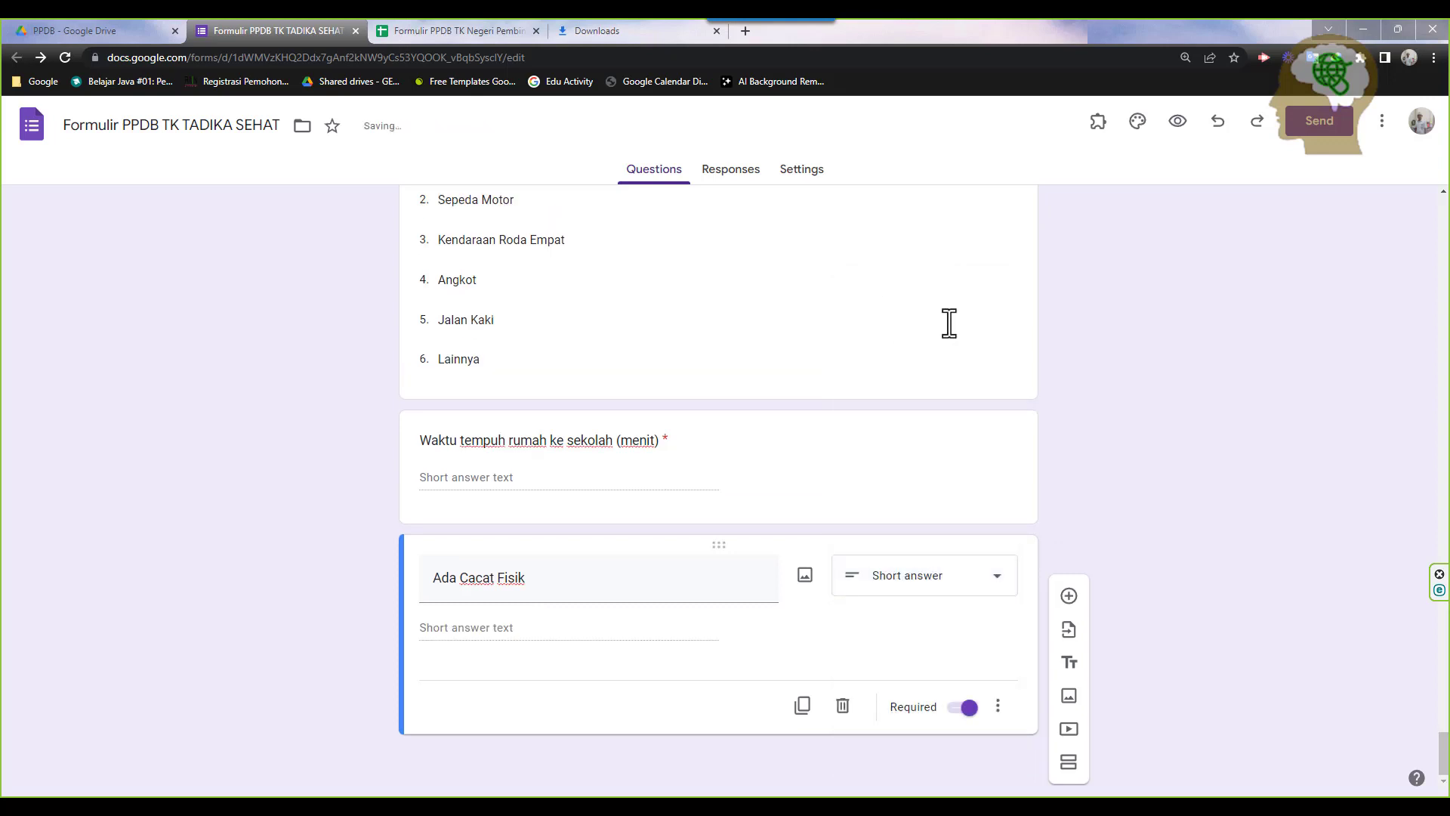
click(420, 22)
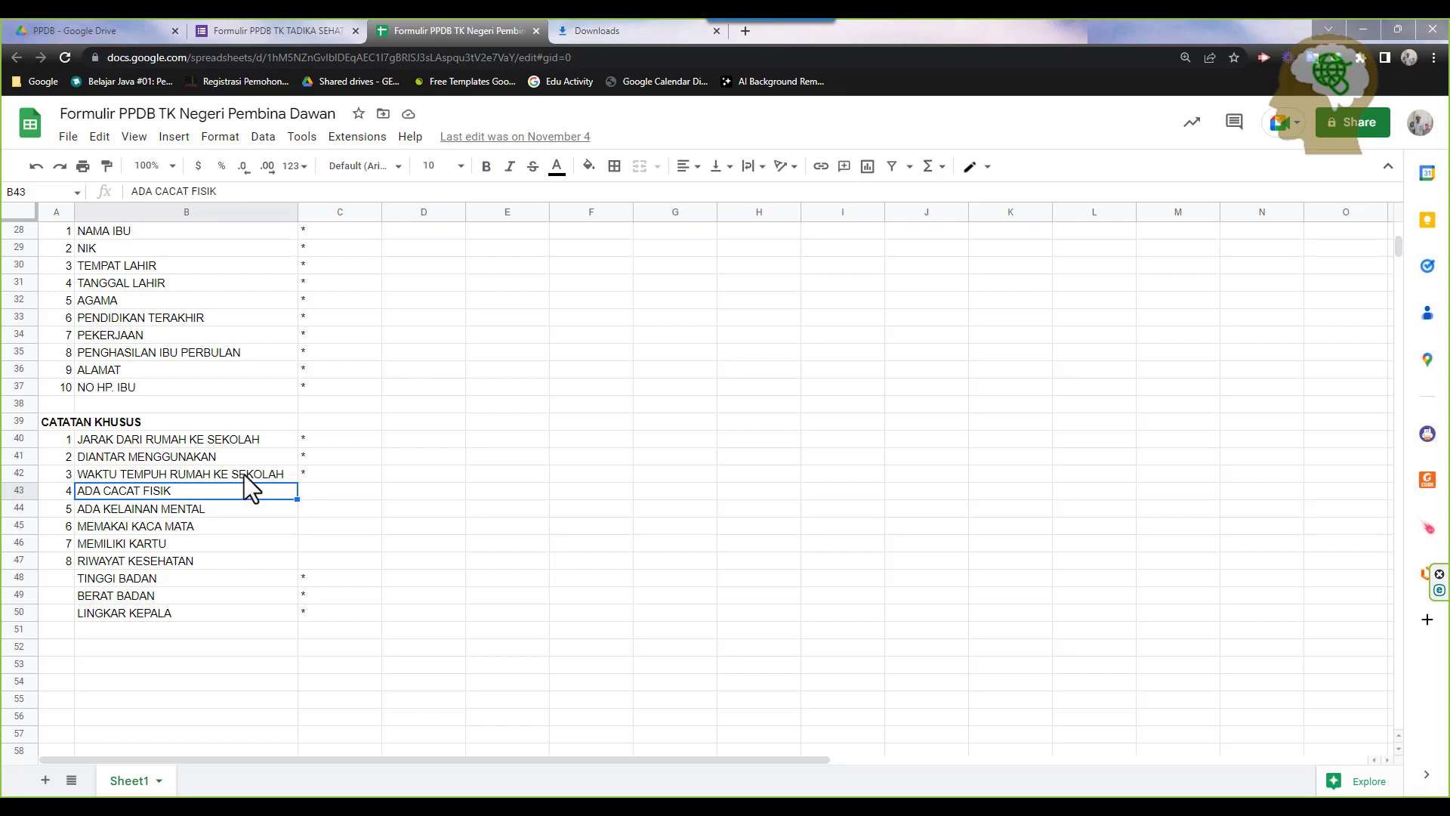
click(299, 30)
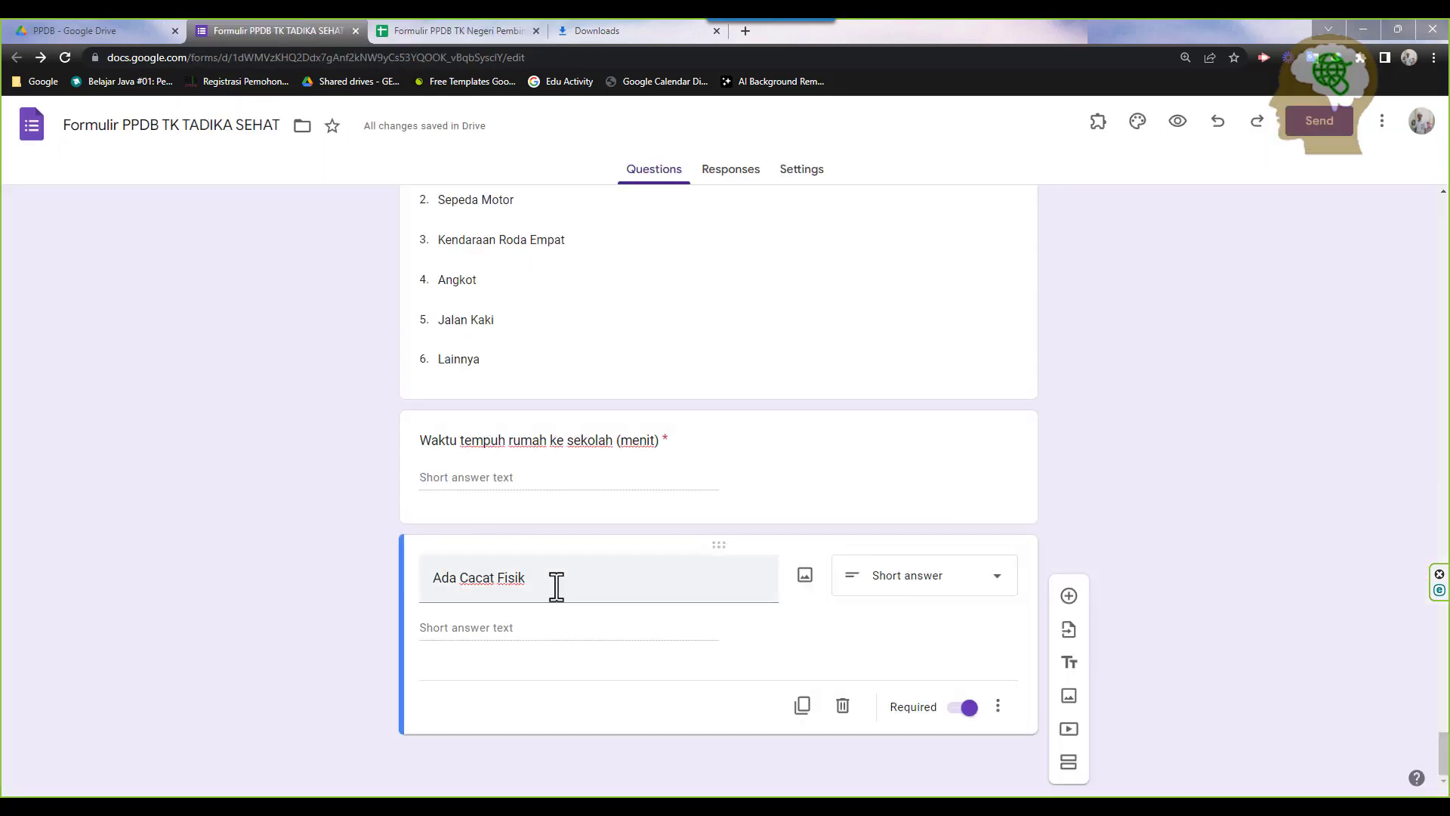
Set the "Ada Cacat Fisik" question to Multiple choice with the options "Ya" and "Tidak"
click(888, 578)
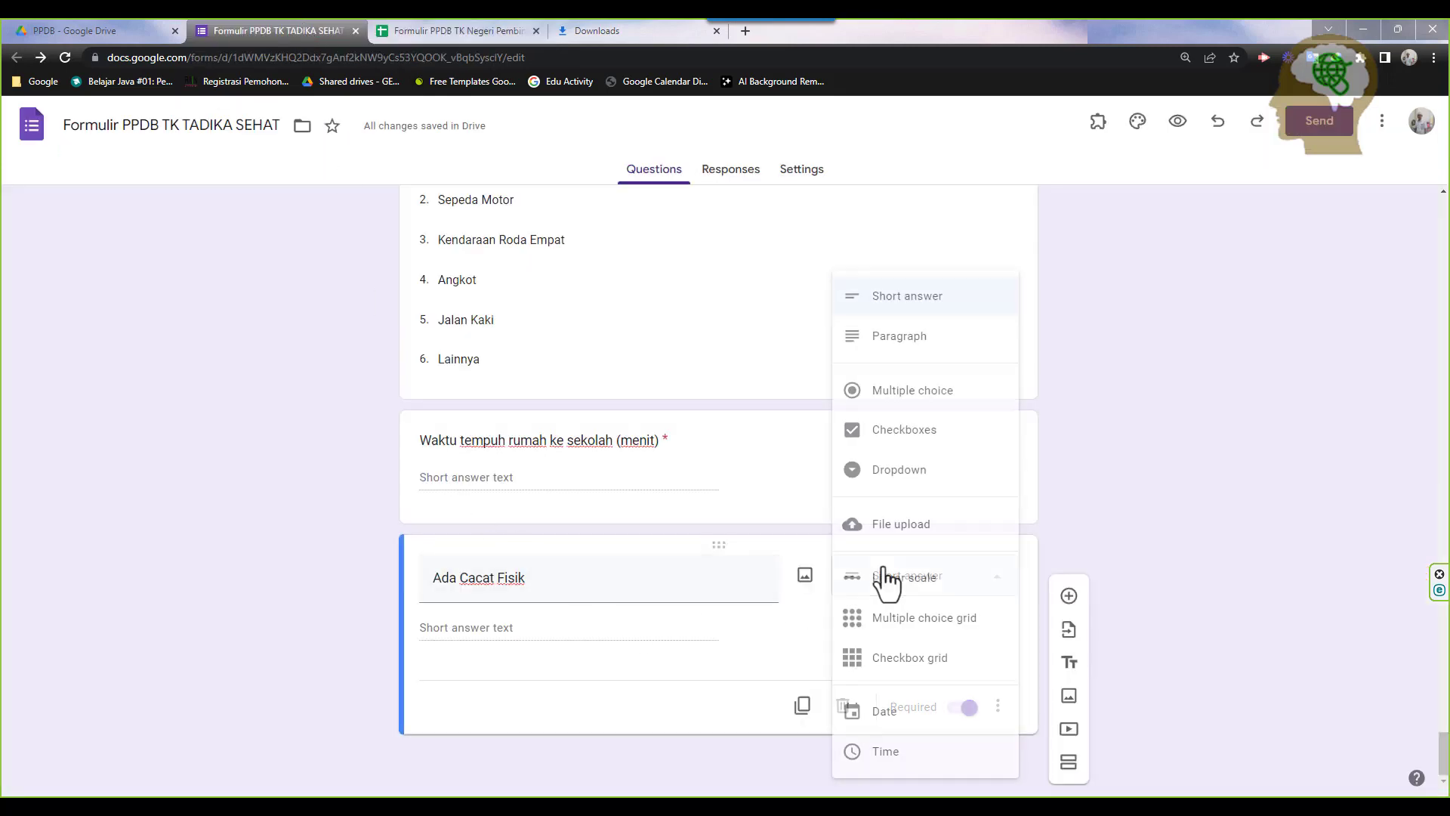
click(898, 392)
click(497, 627)
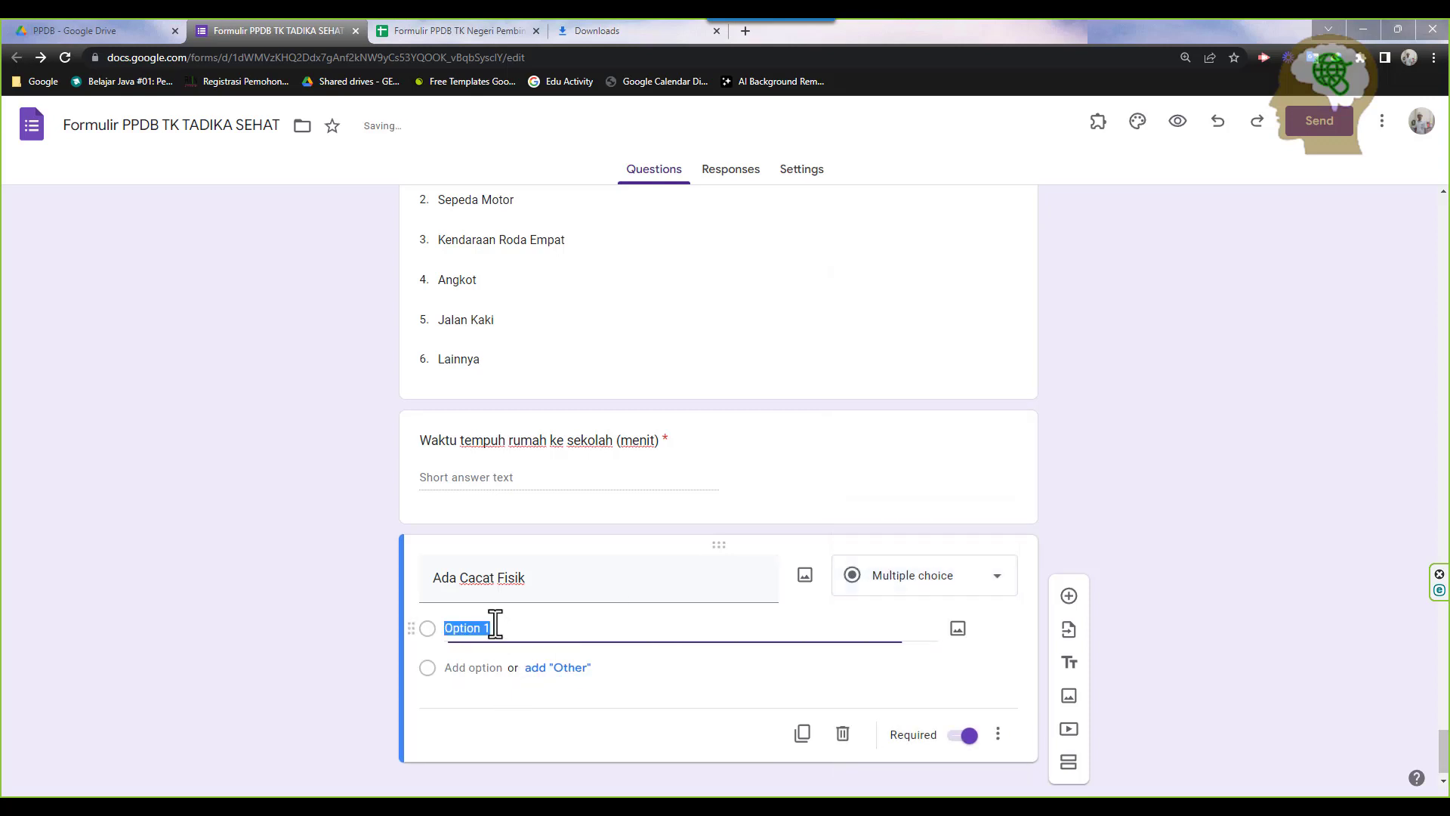
text(y)
key(BackSpace)
text(Ya)
click(478, 665)
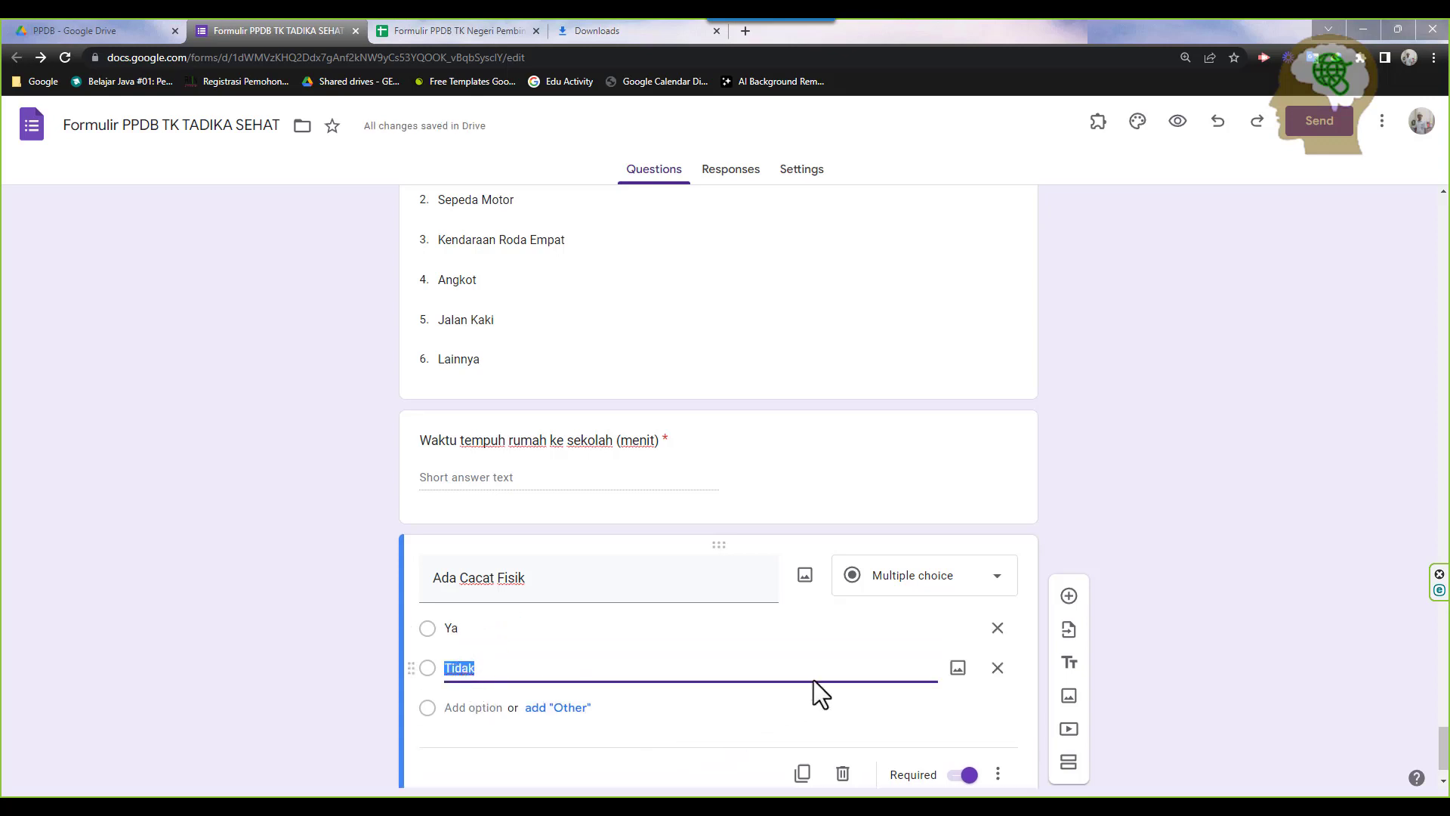
Duplicate the "Ada Cacat Fisik" question and retitle the copy "Ada Kelainan Mental", following the spreadsheet's fifth CATATAN KHUSUS item
click(457, 23)
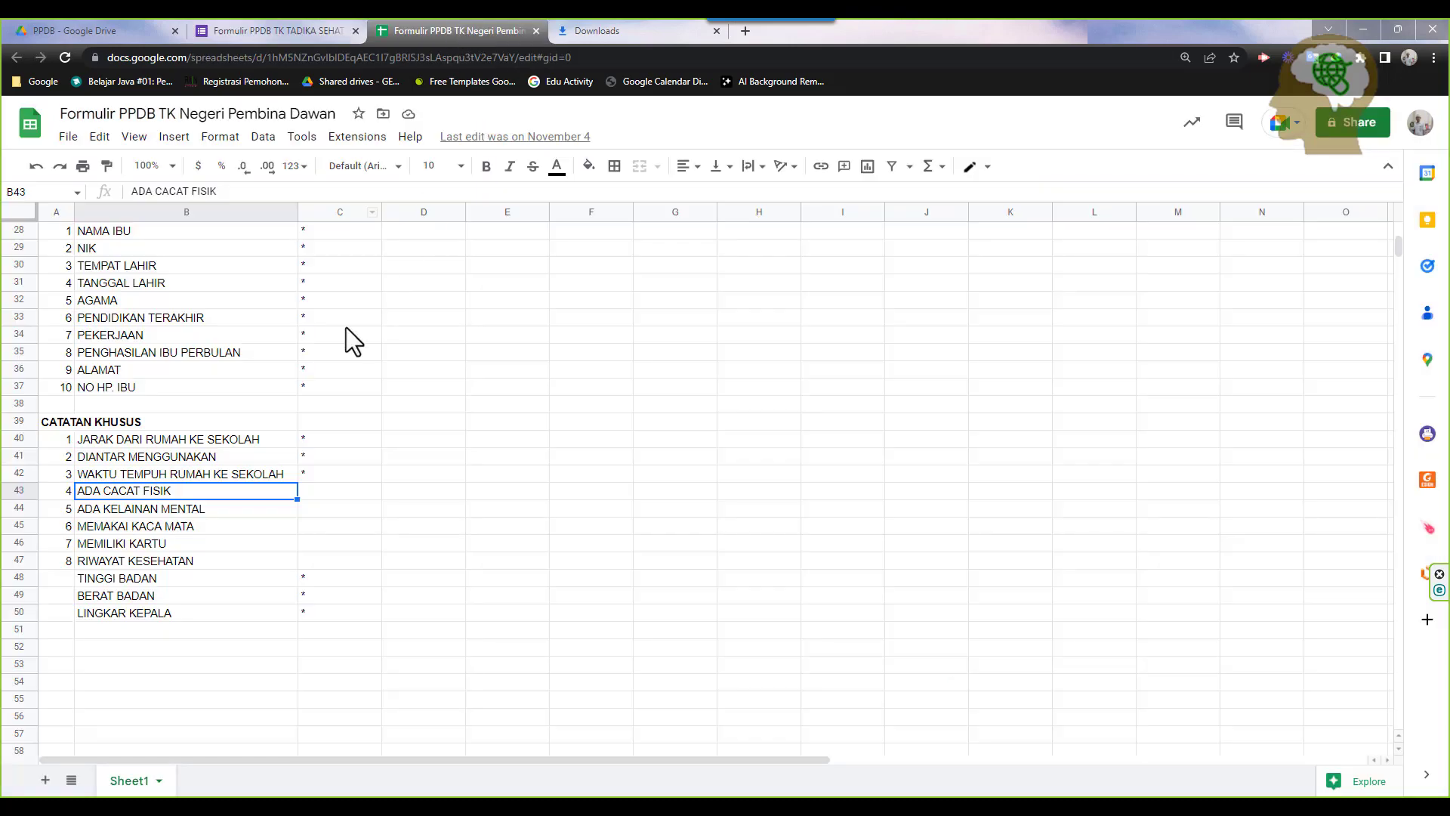
click(210, 514)
click(305, 18)
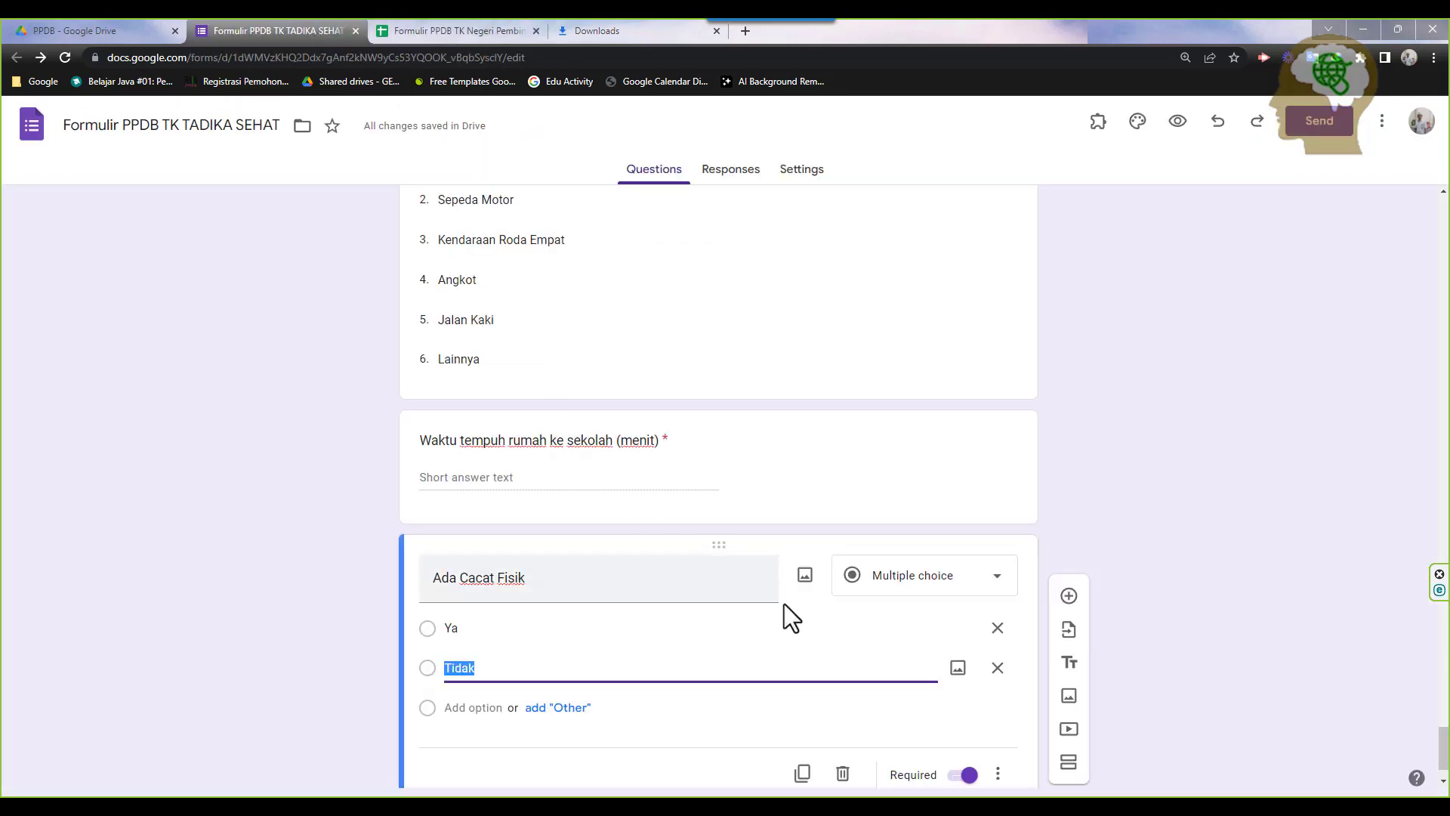
scroll(954, 722, down, 1)
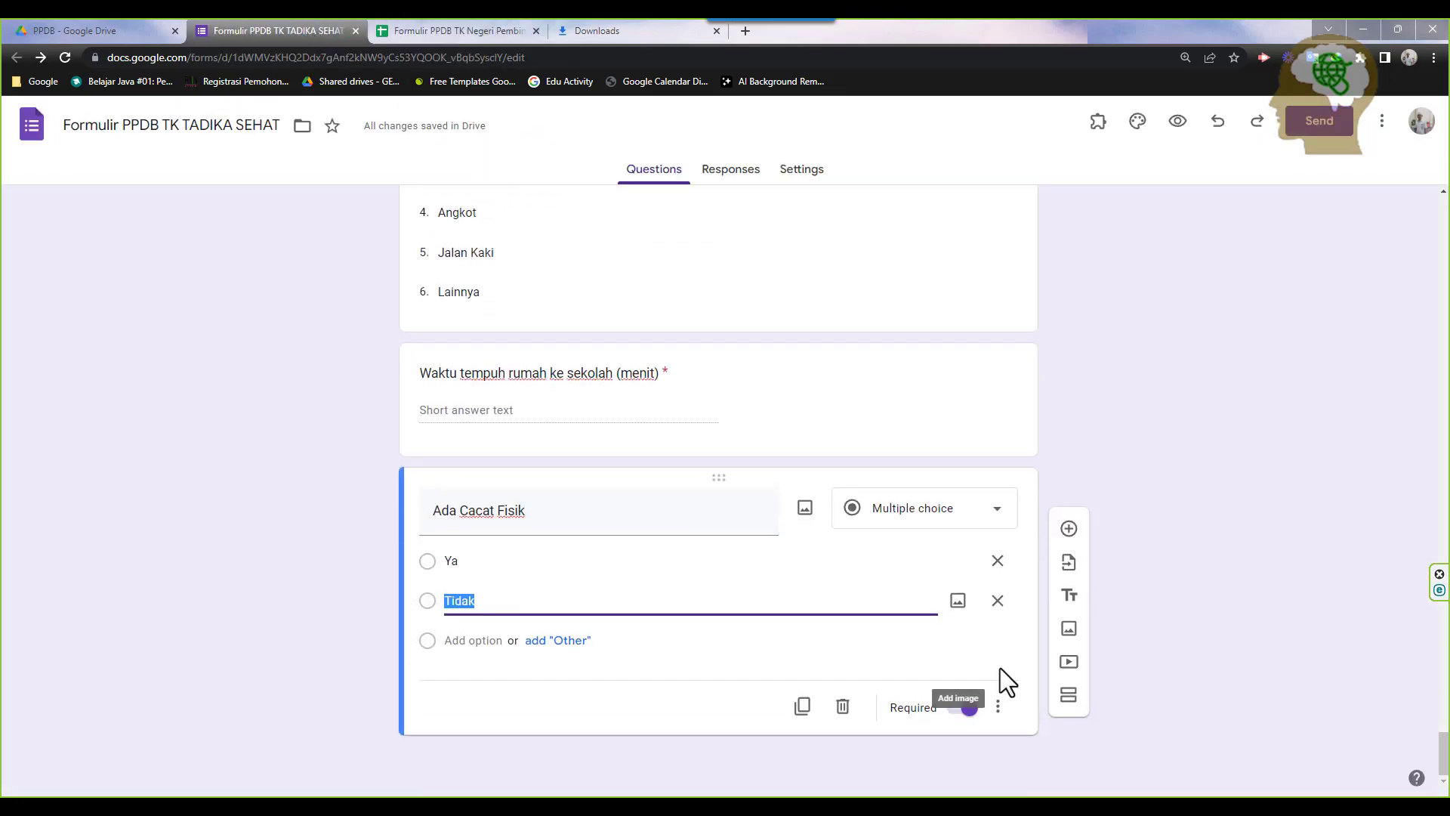
click(803, 708)
drag(514, 473, 352, 484)
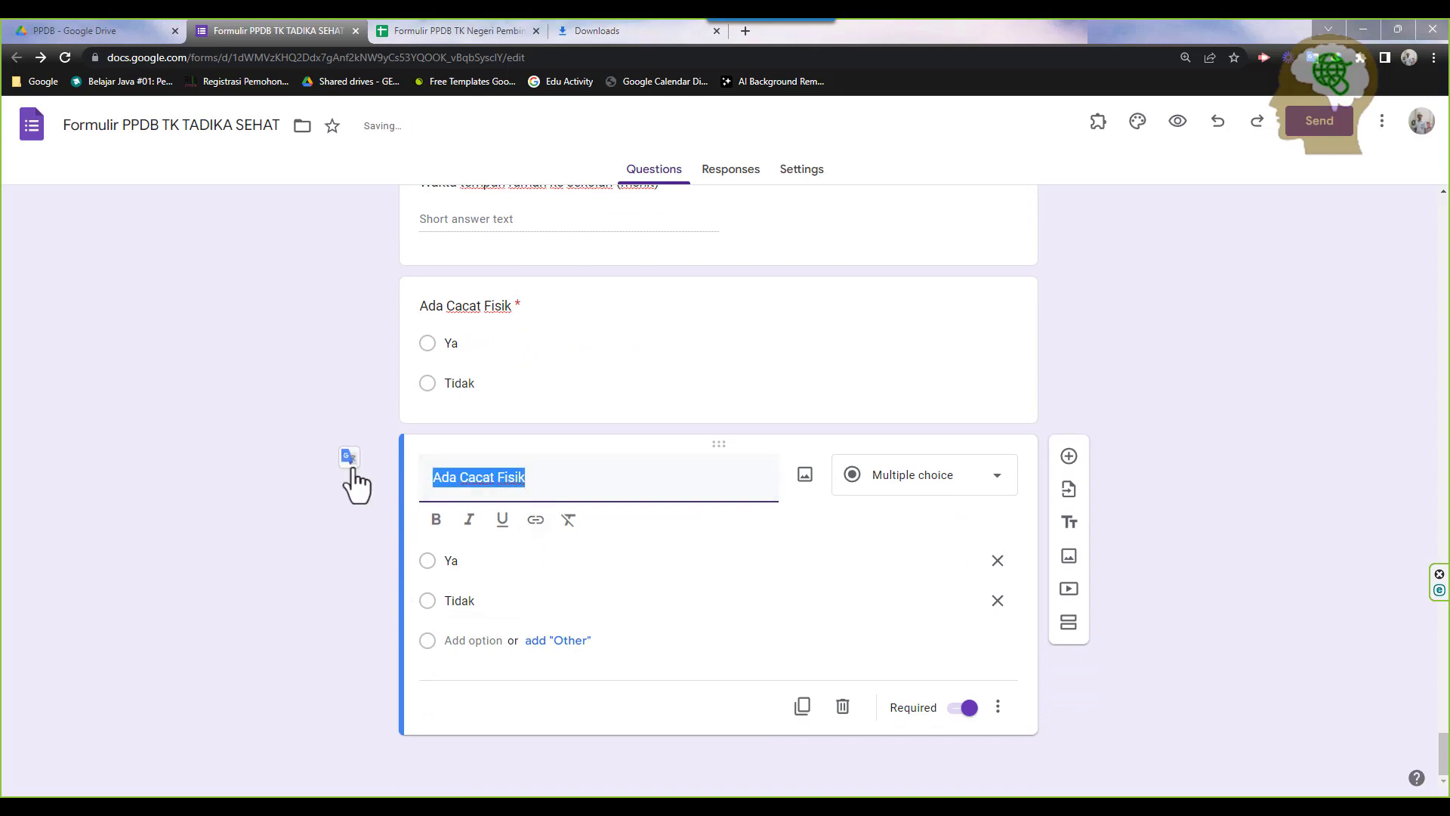
text(Ada )
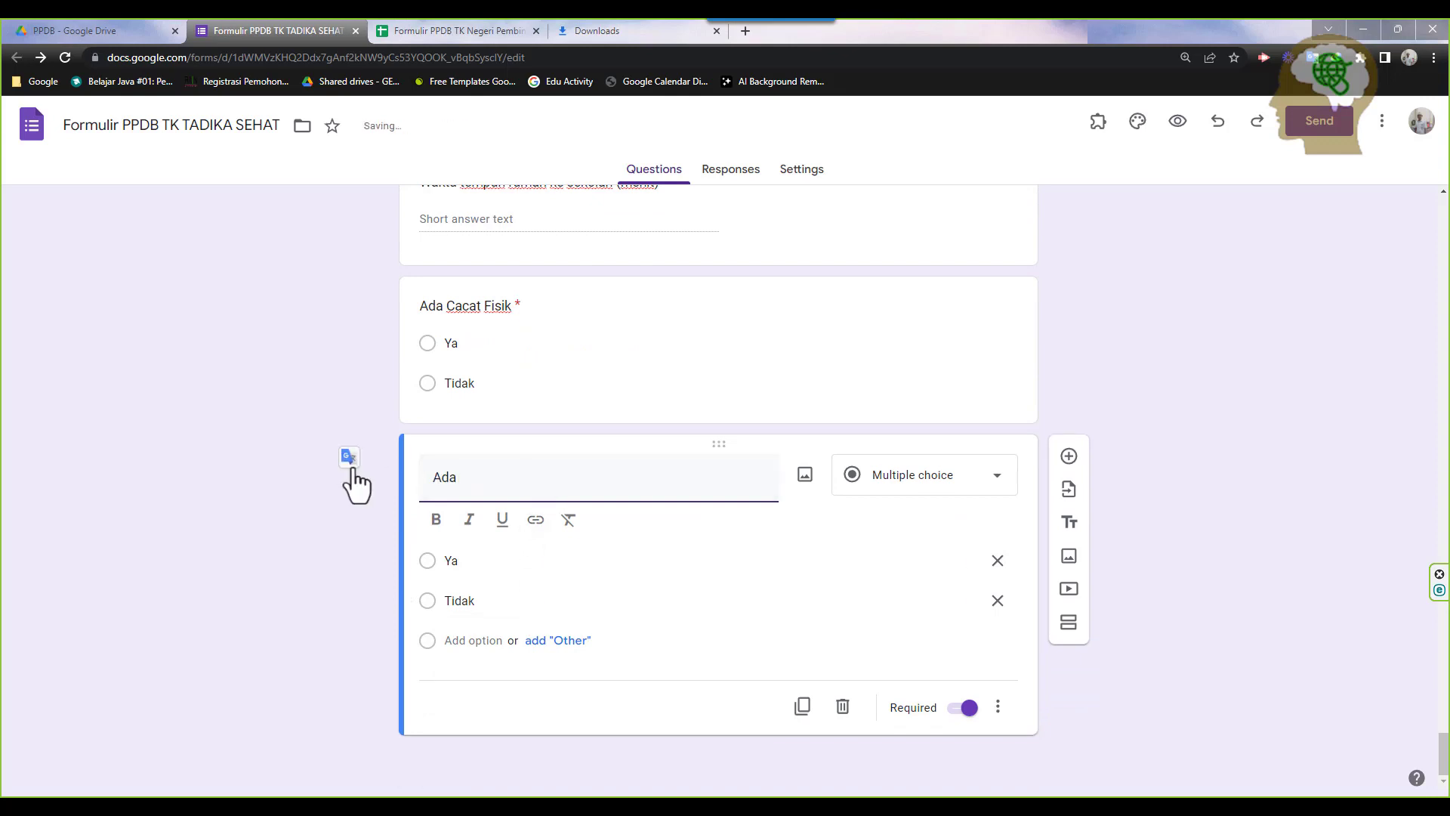
text(Kelainan Mentak)
key(BackSpace)
key(BackSpace)
text(l)
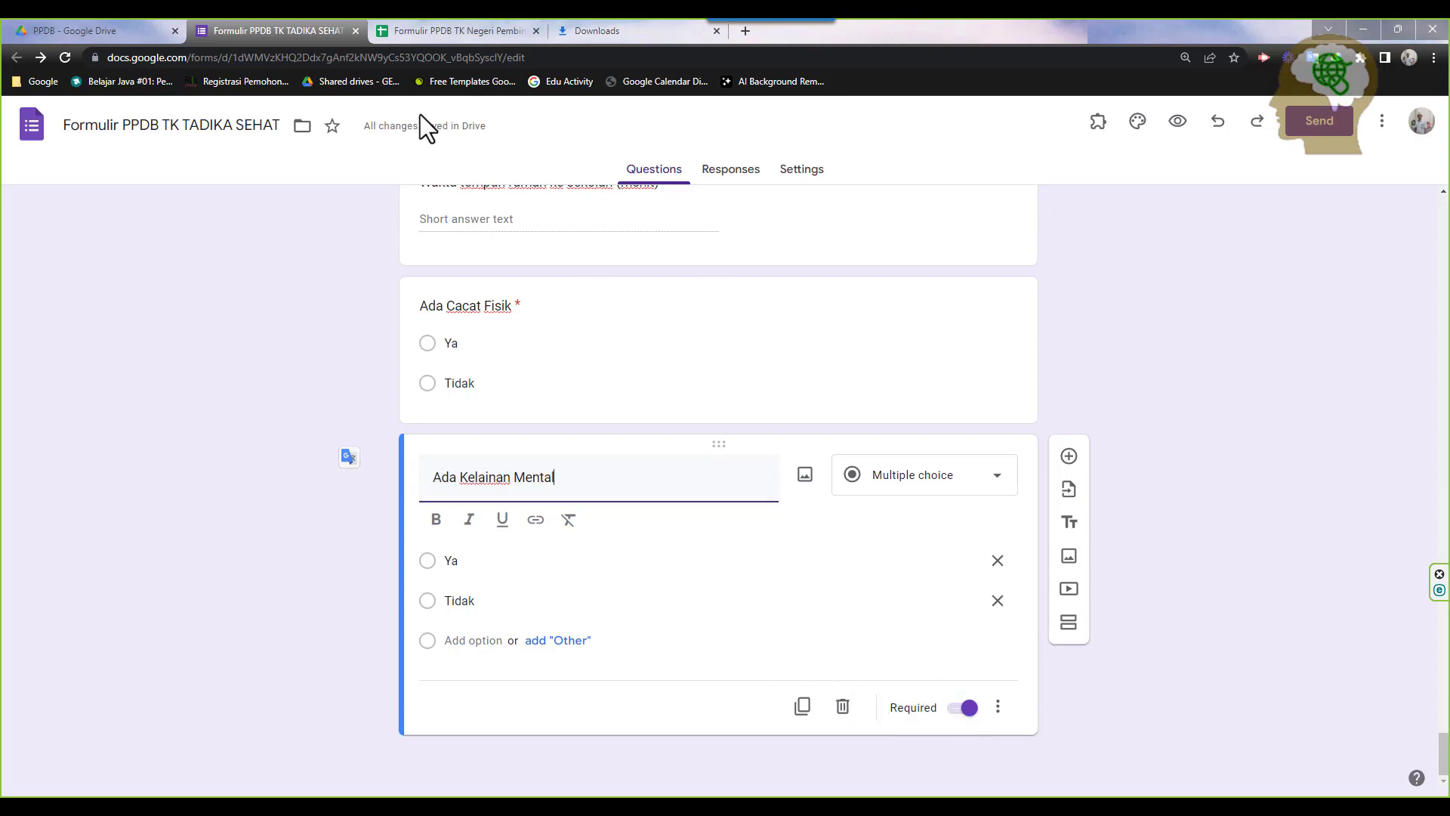
Check the required markers of CATATAN KHUSUS items 4 to 7 in the spreadsheet against the questions in the form
click(448, 29)
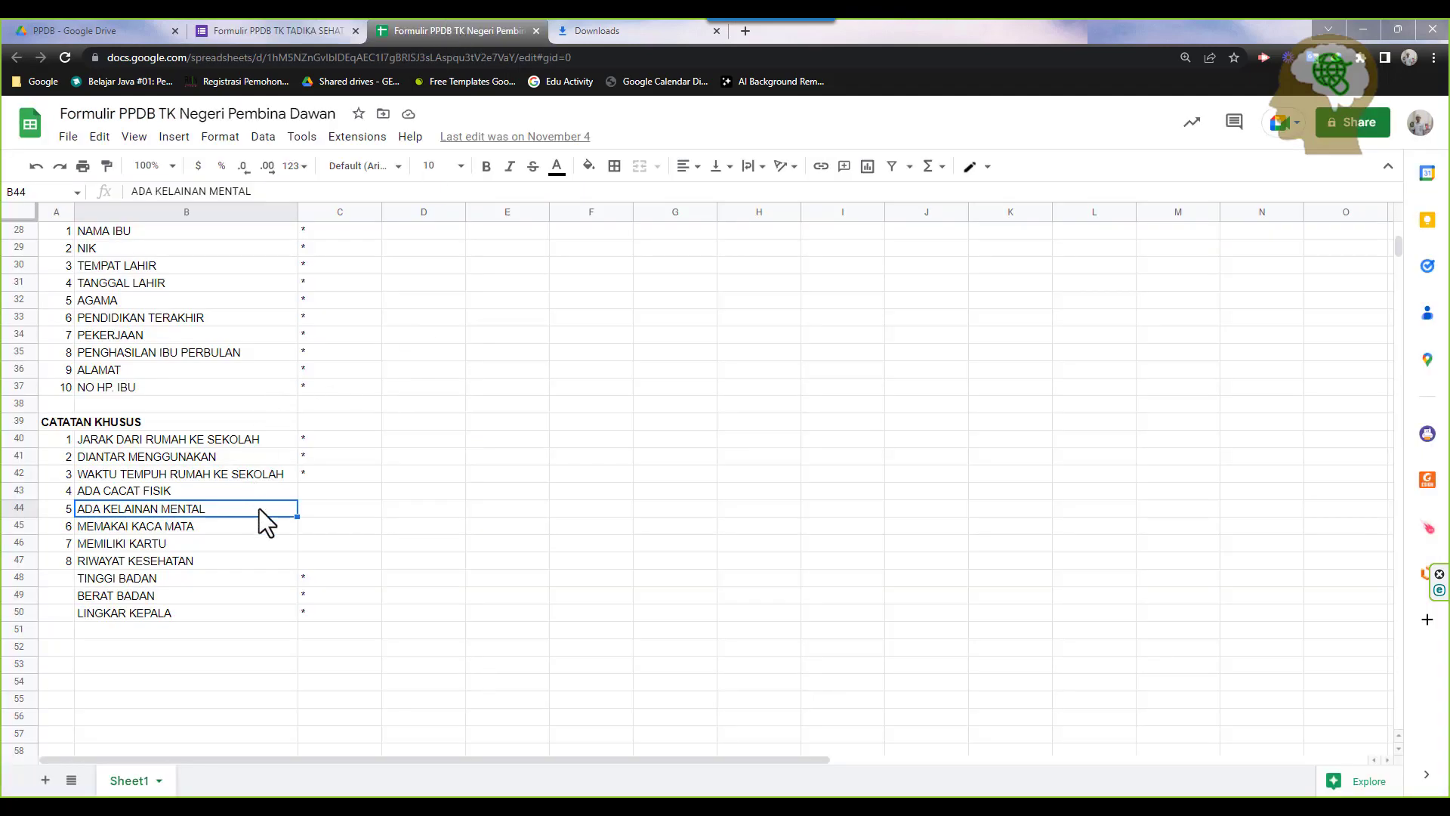
click(310, 510)
click(319, 491)
click(320, 509)
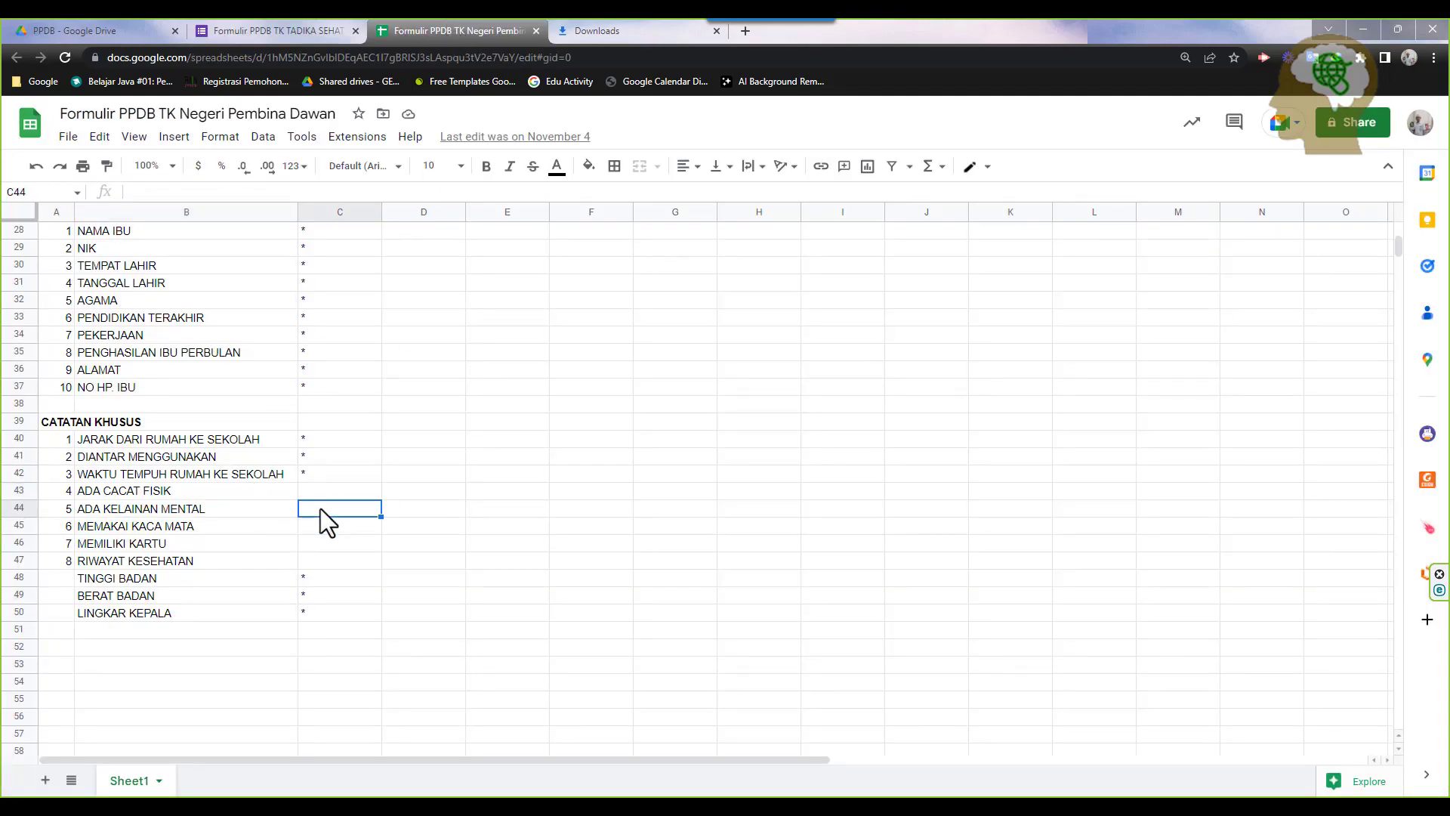
click(289, 32)
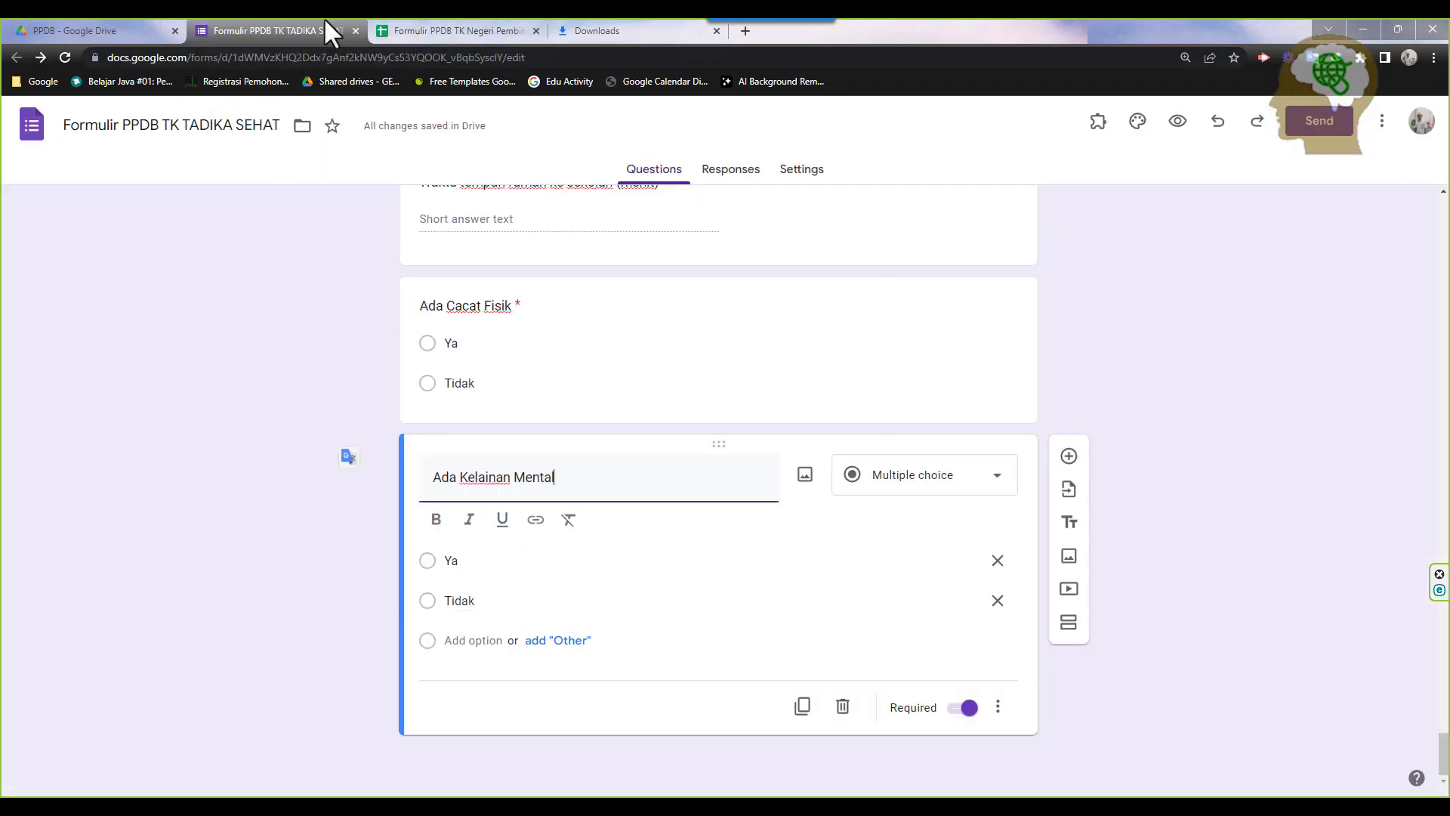
click(423, 32)
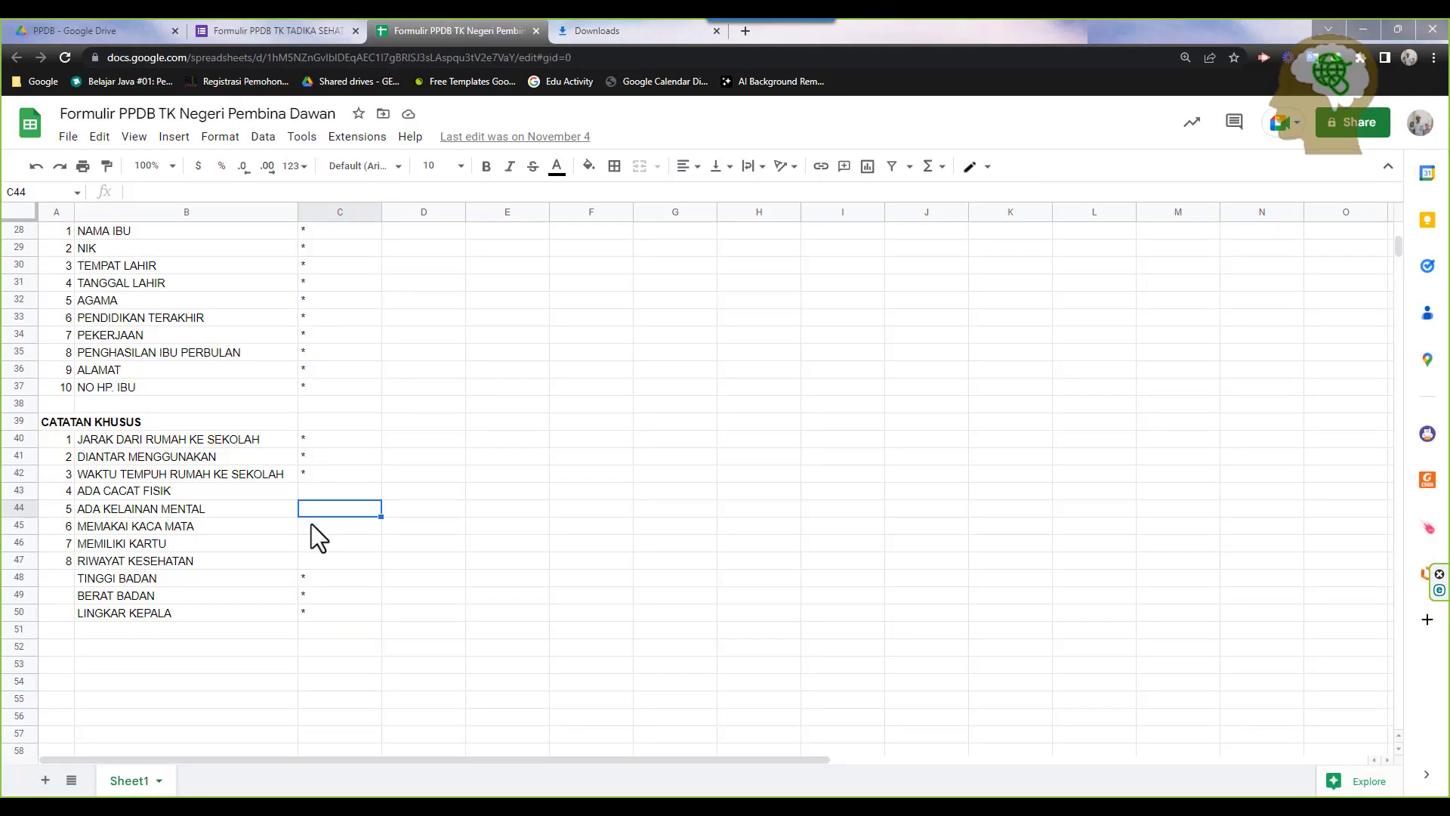
click(304, 476)
click(310, 498)
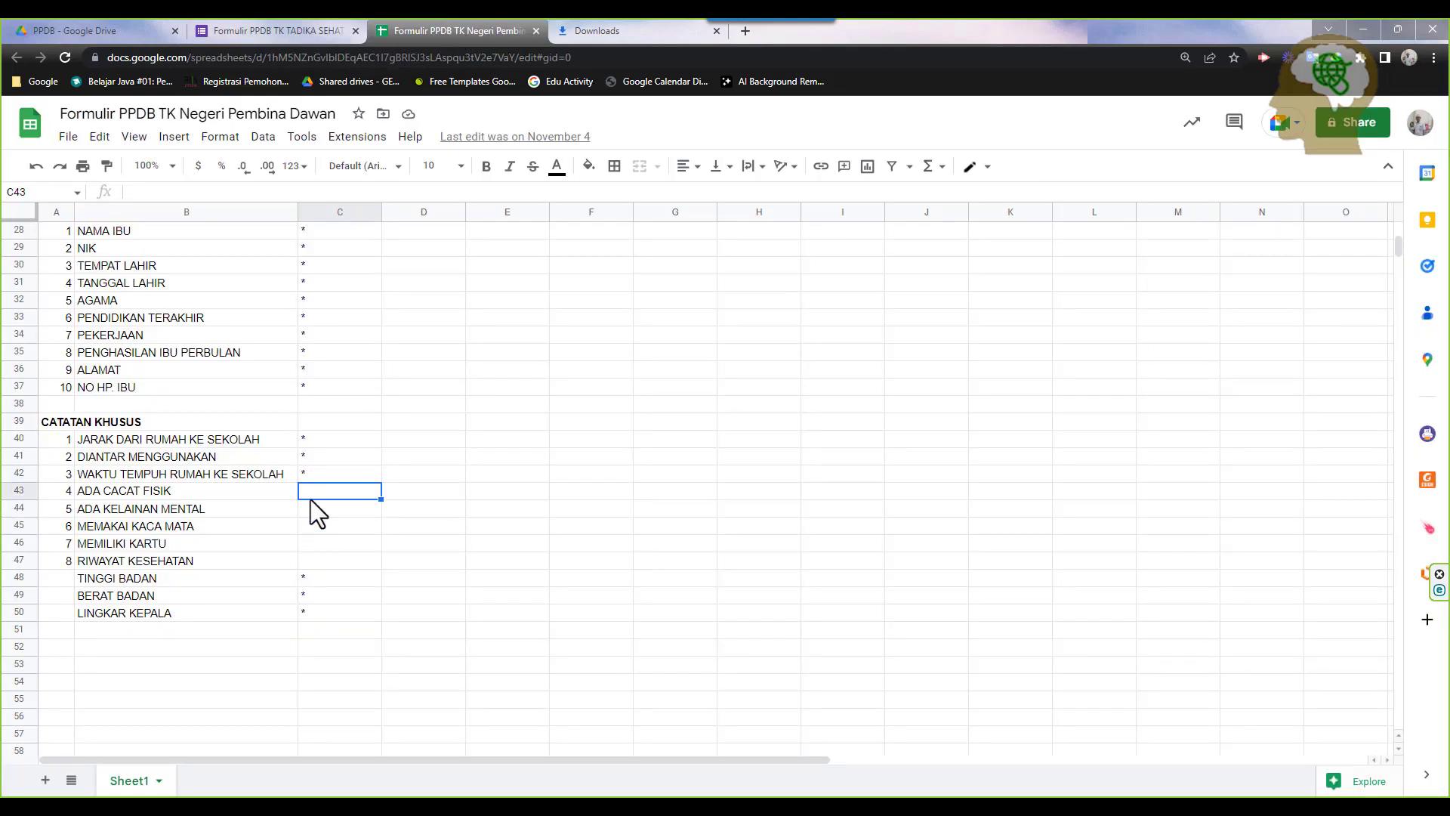
click(310, 514)
click(311, 528)
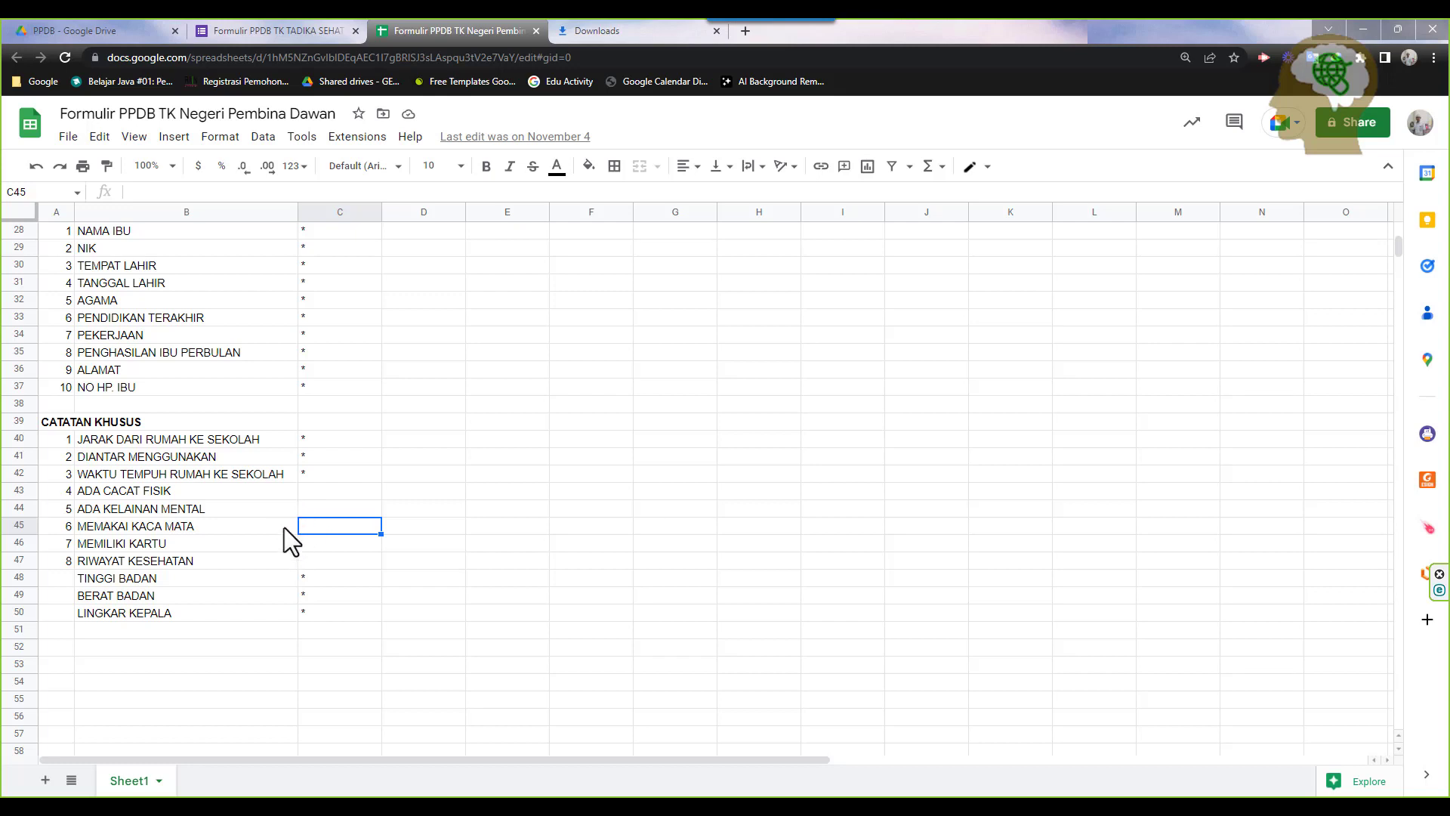
click(315, 542)
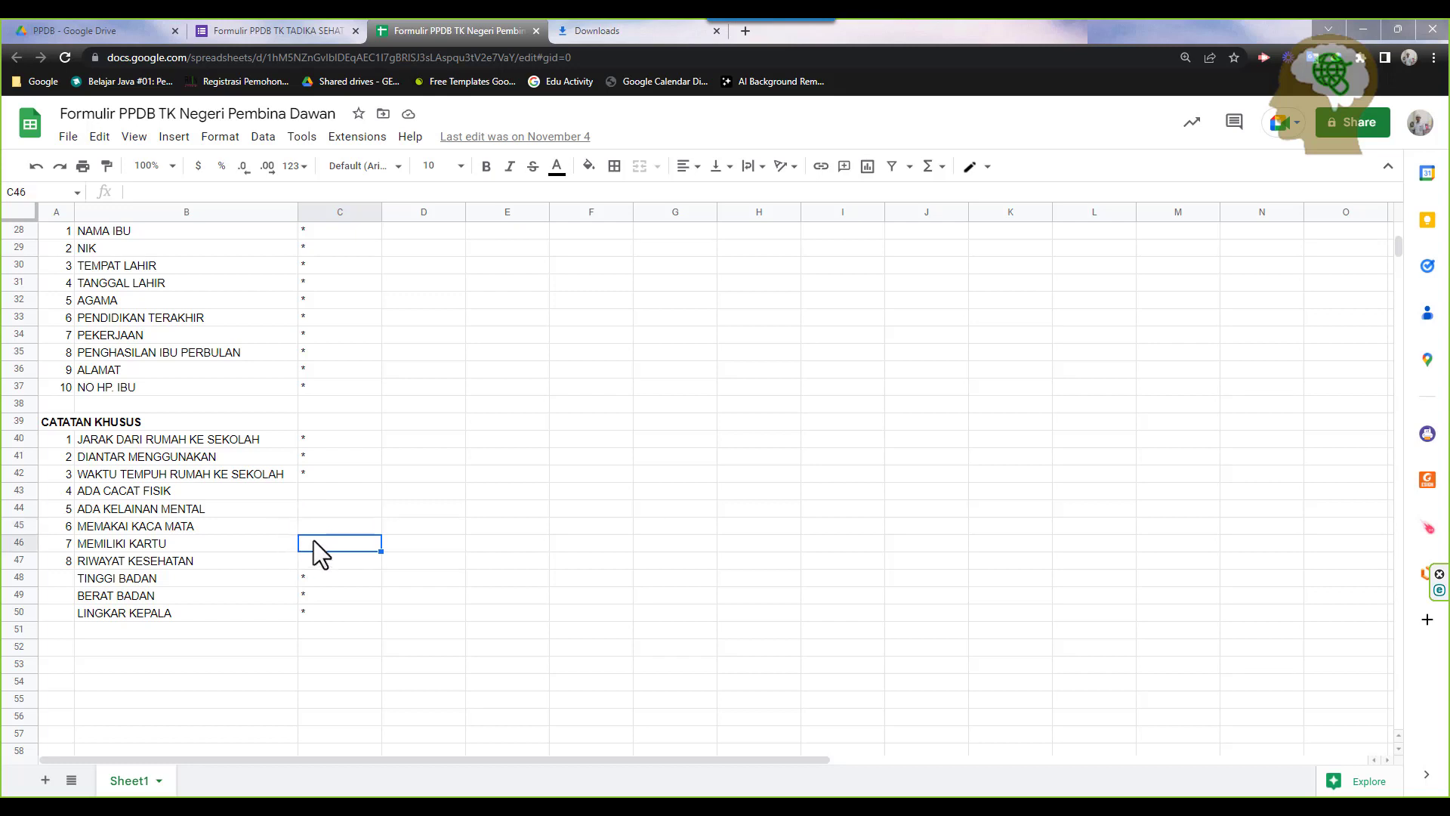
click(284, 24)
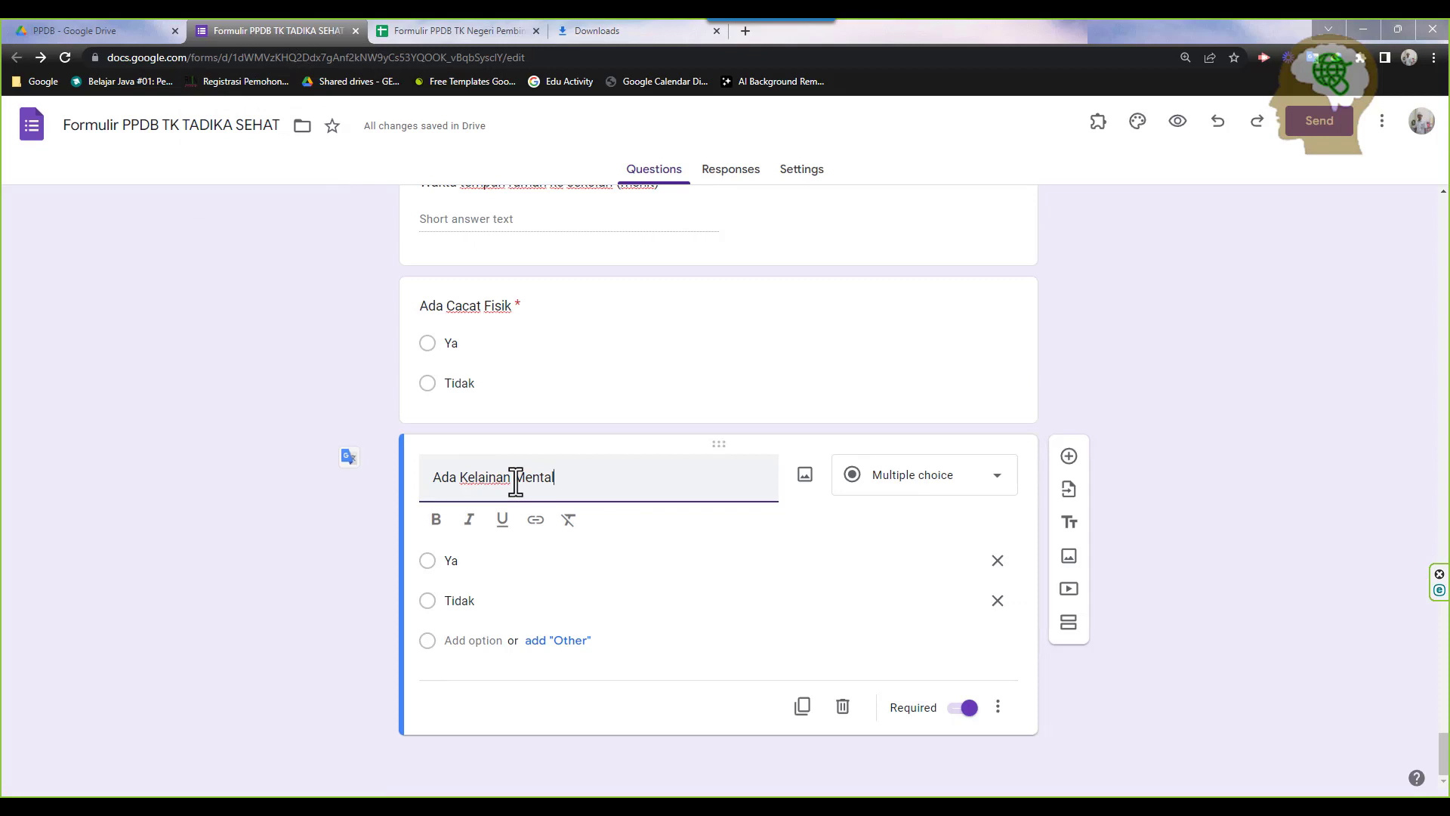
scroll(516, 481, up, 2)
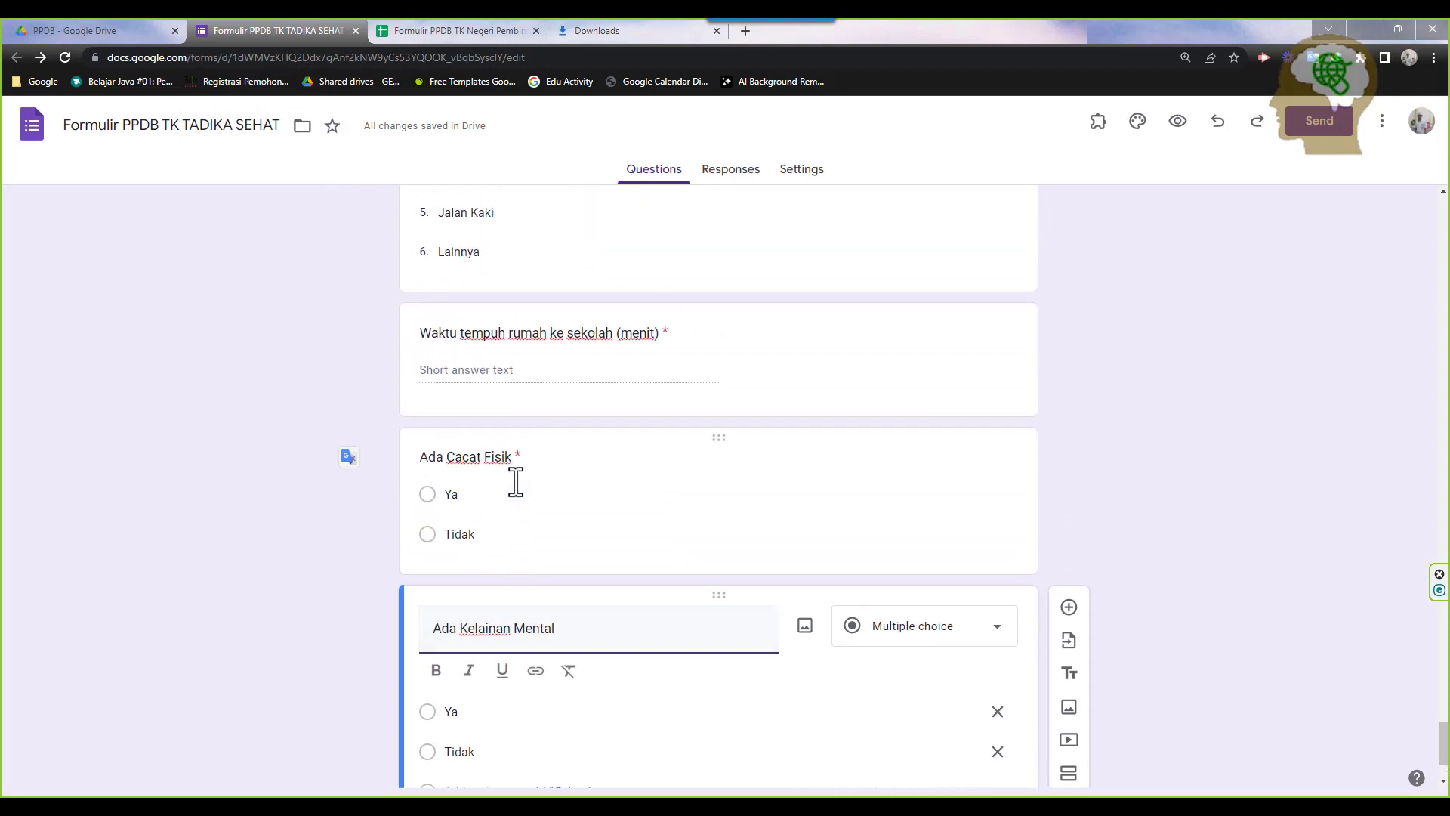
scroll(512, 480, down, 2)
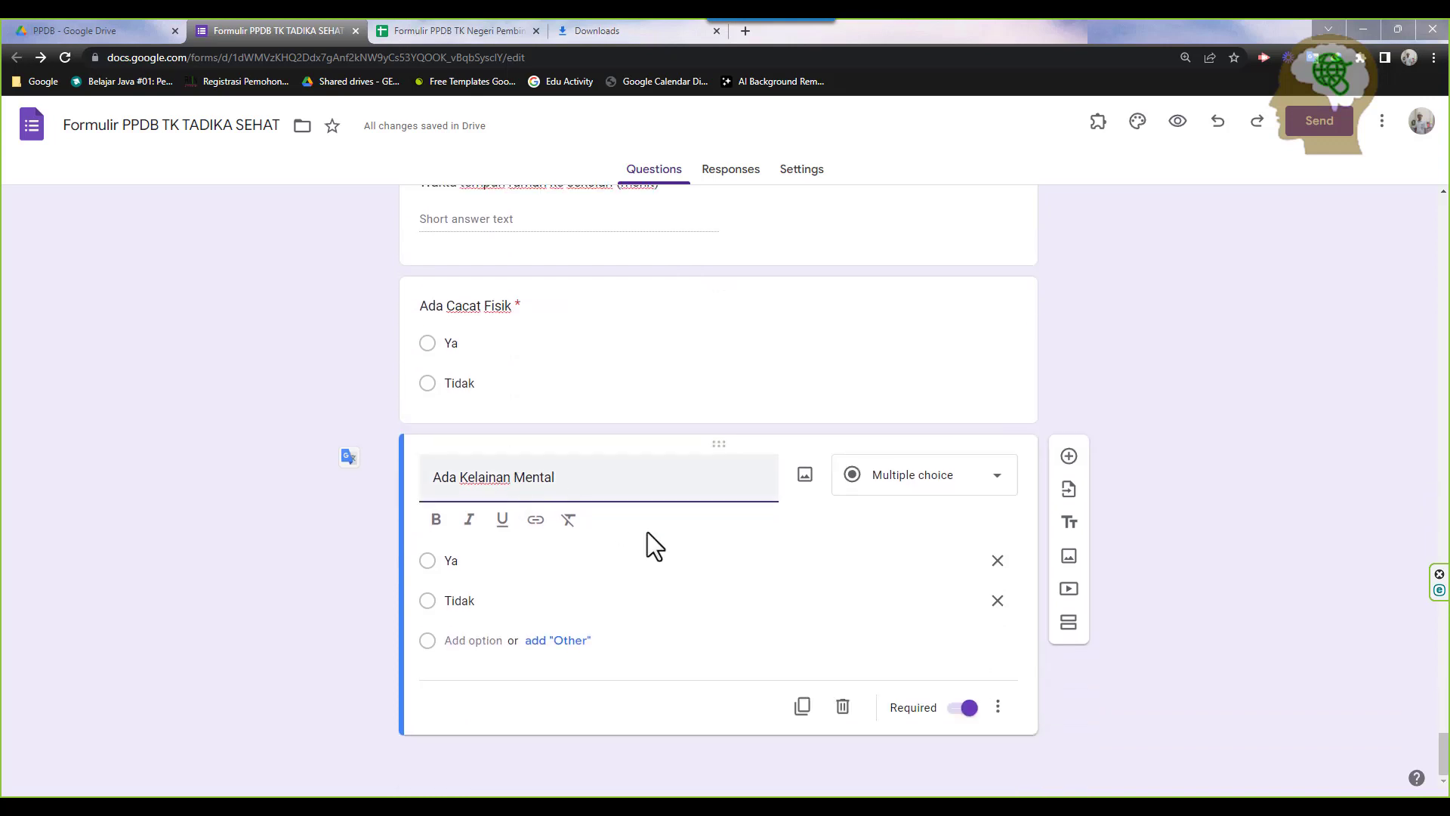
Duplicate the "Ada Kelainan Mental" question, keeping its options, and retitle the copy "Memakai Kaca Mata"
click(1069, 458)
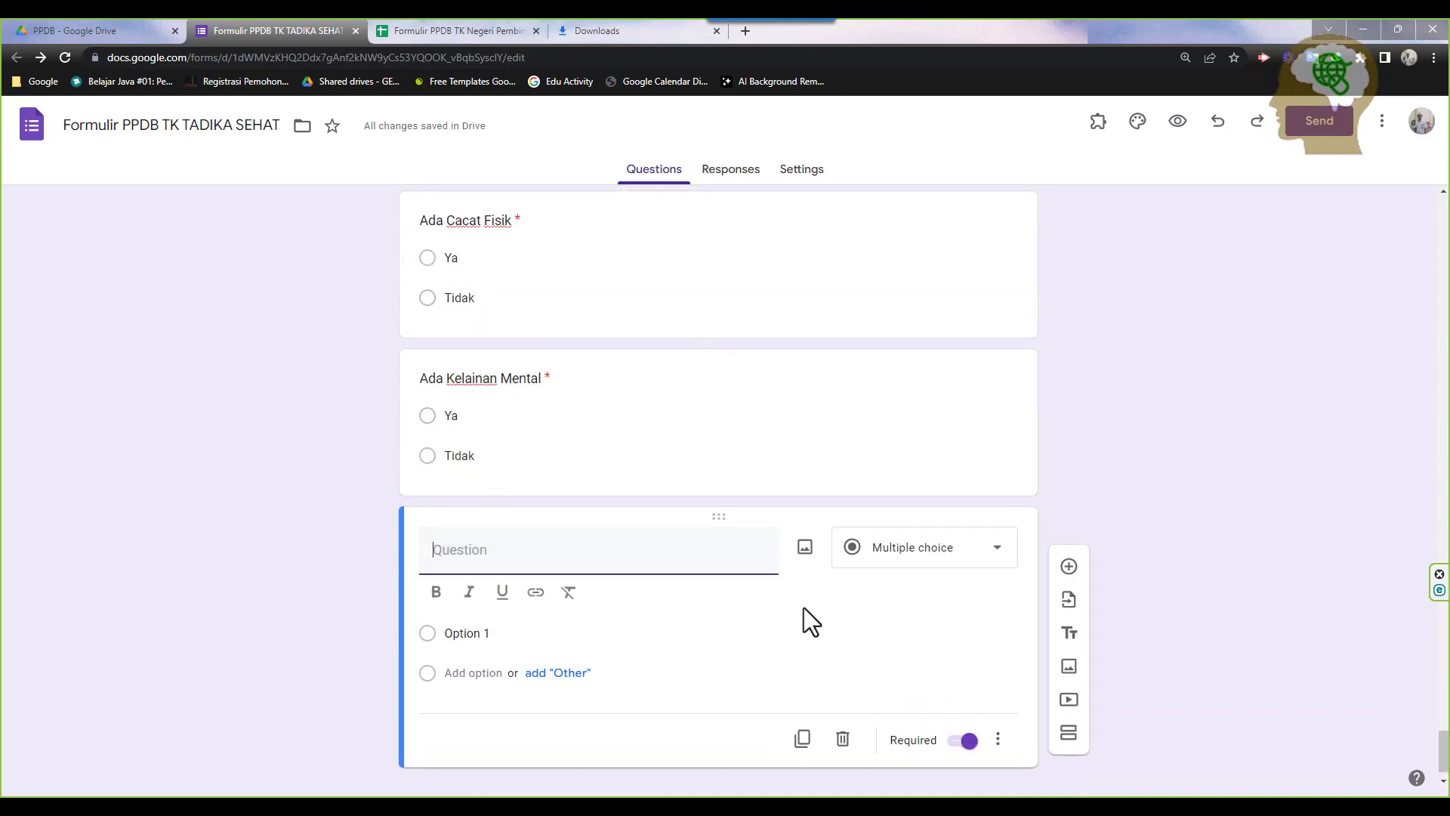
click(842, 739)
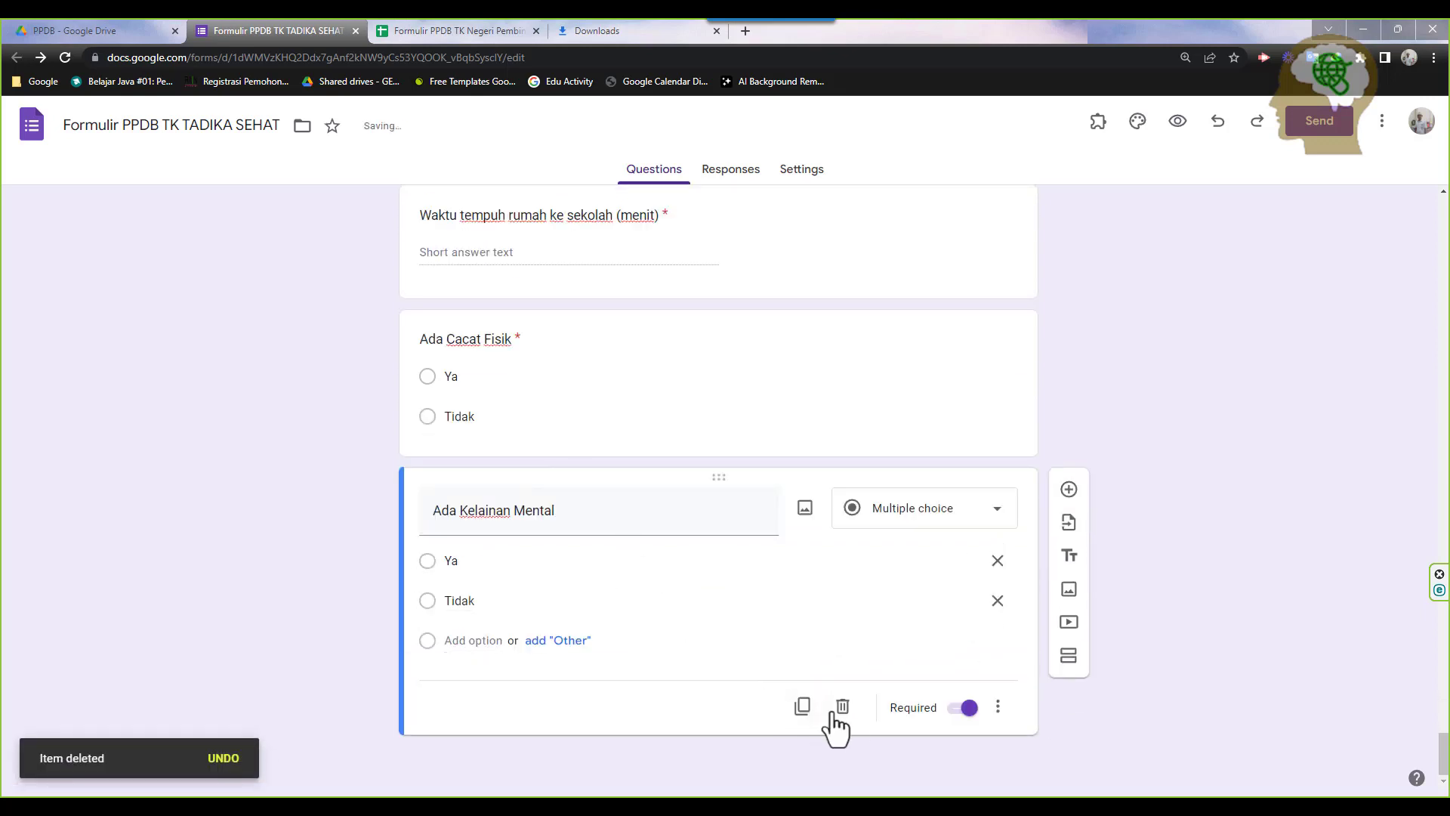
click(804, 708)
drag(586, 670, 387, 656)
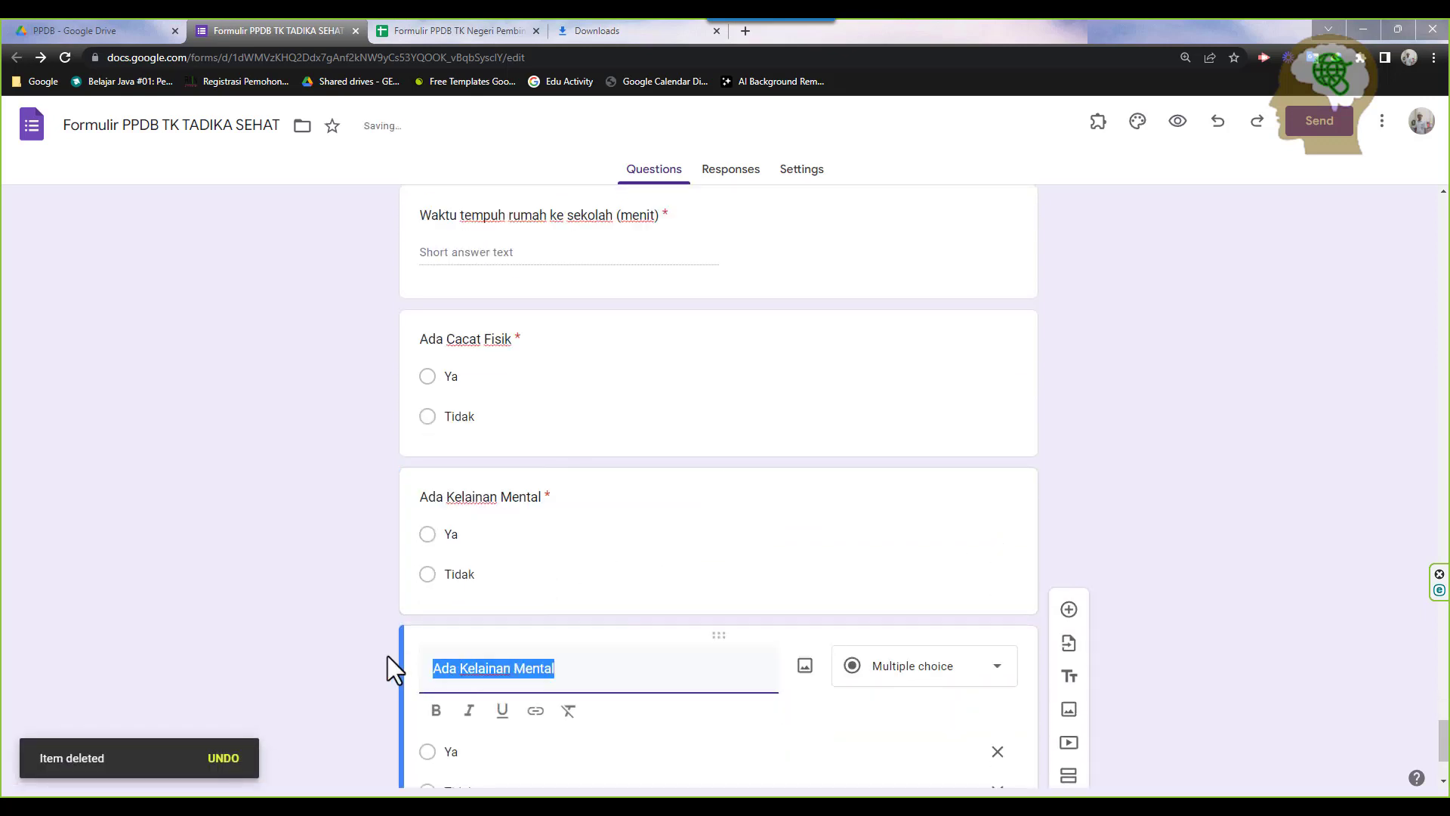
text(Me)
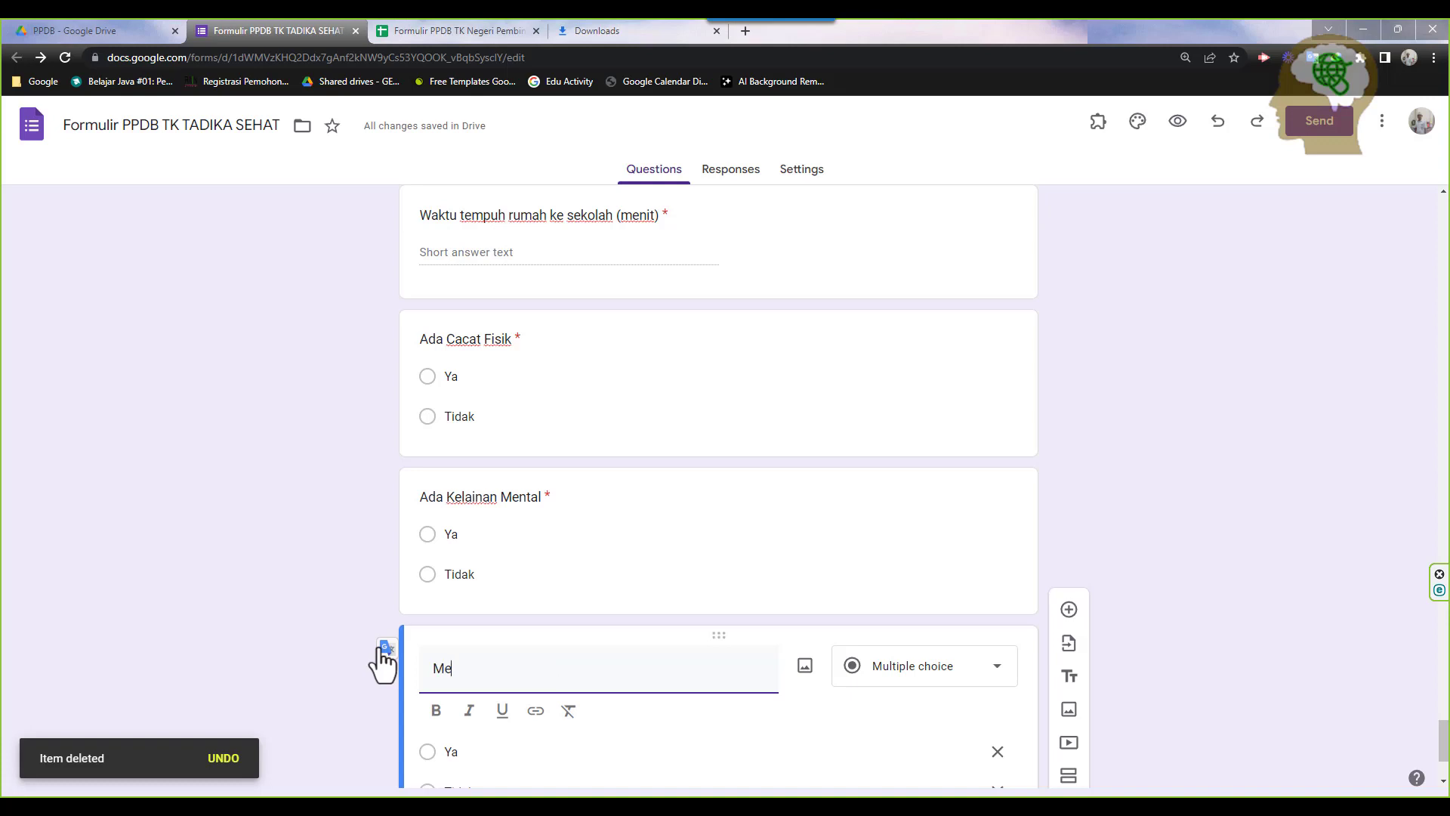
text(makai Kaca Mata)
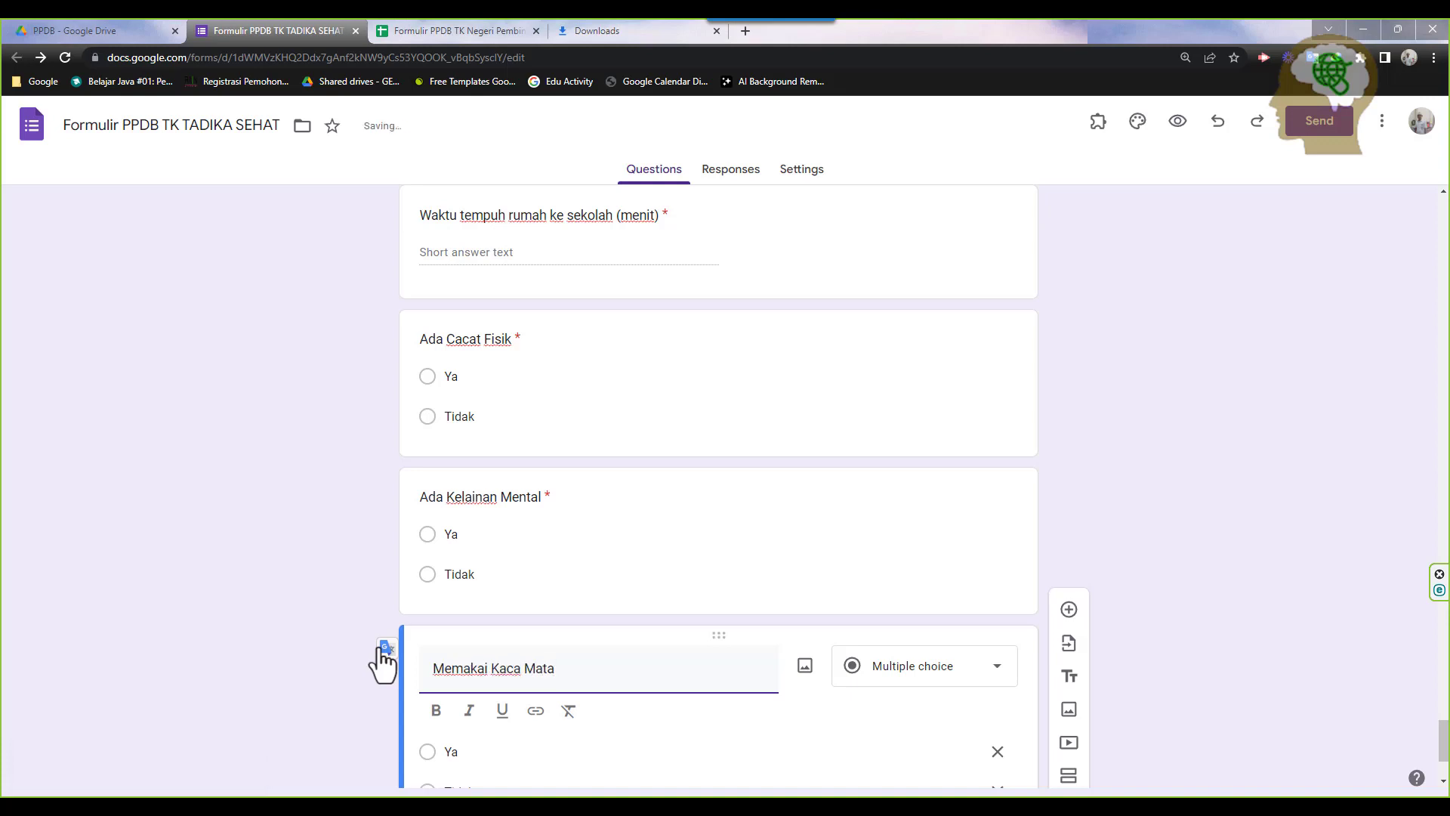
scroll(452, 613, down, 3)
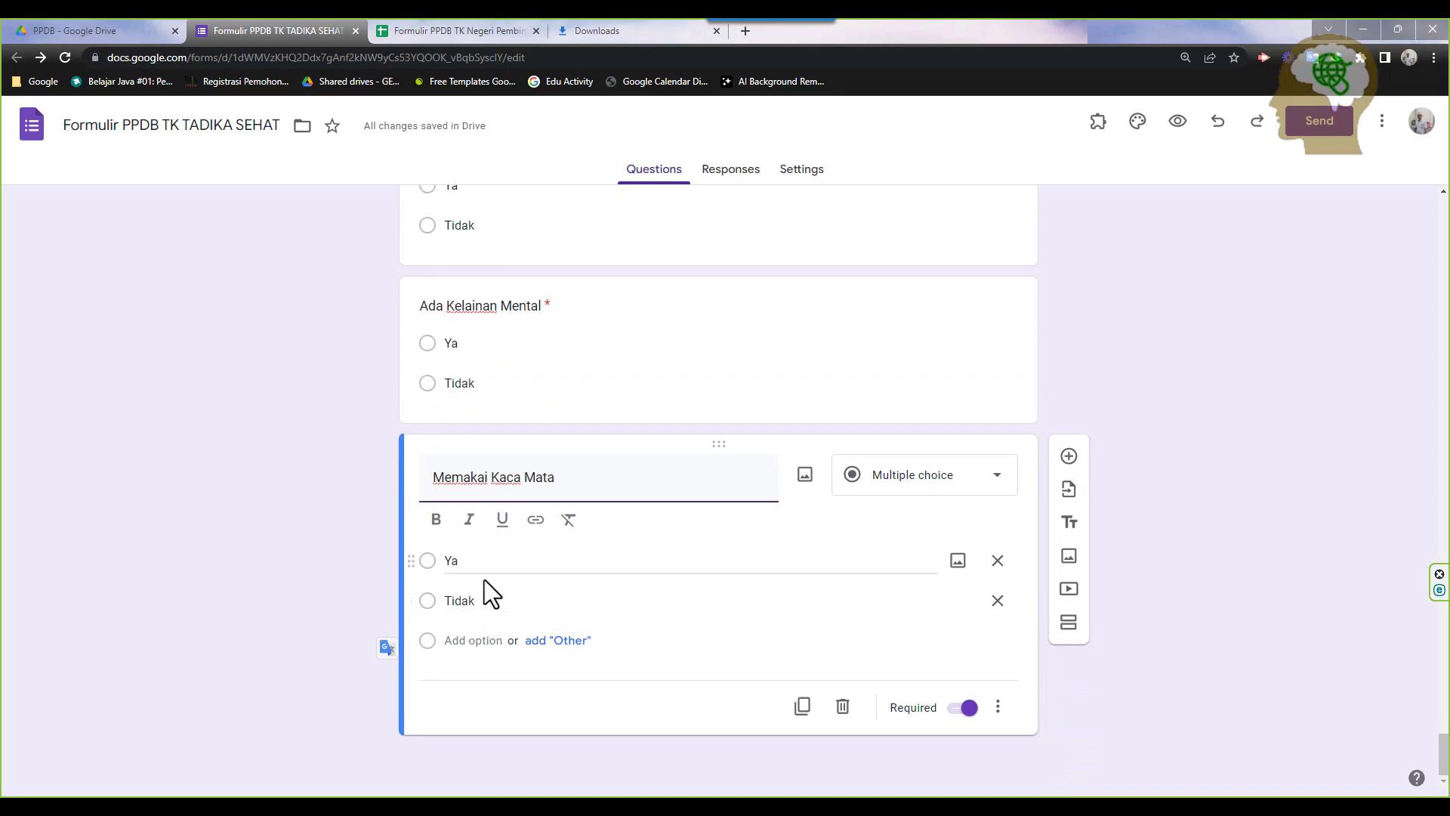
Look up the CATATAN KHUSUS item that follows "Memakai Kaca Mata" in the spreadsheet and add a blank question below that one in the form
click(406, 28)
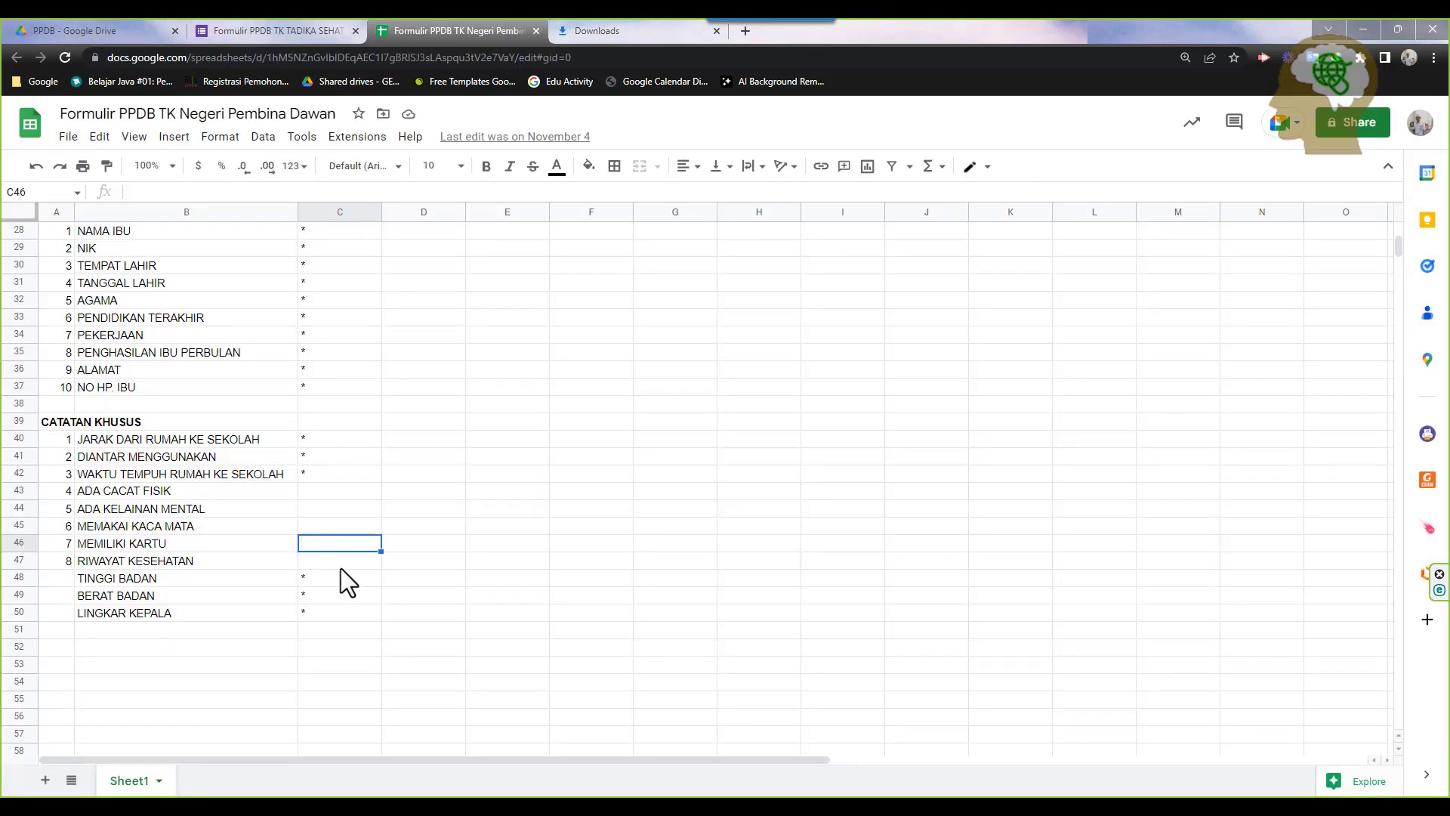
click(262, 23)
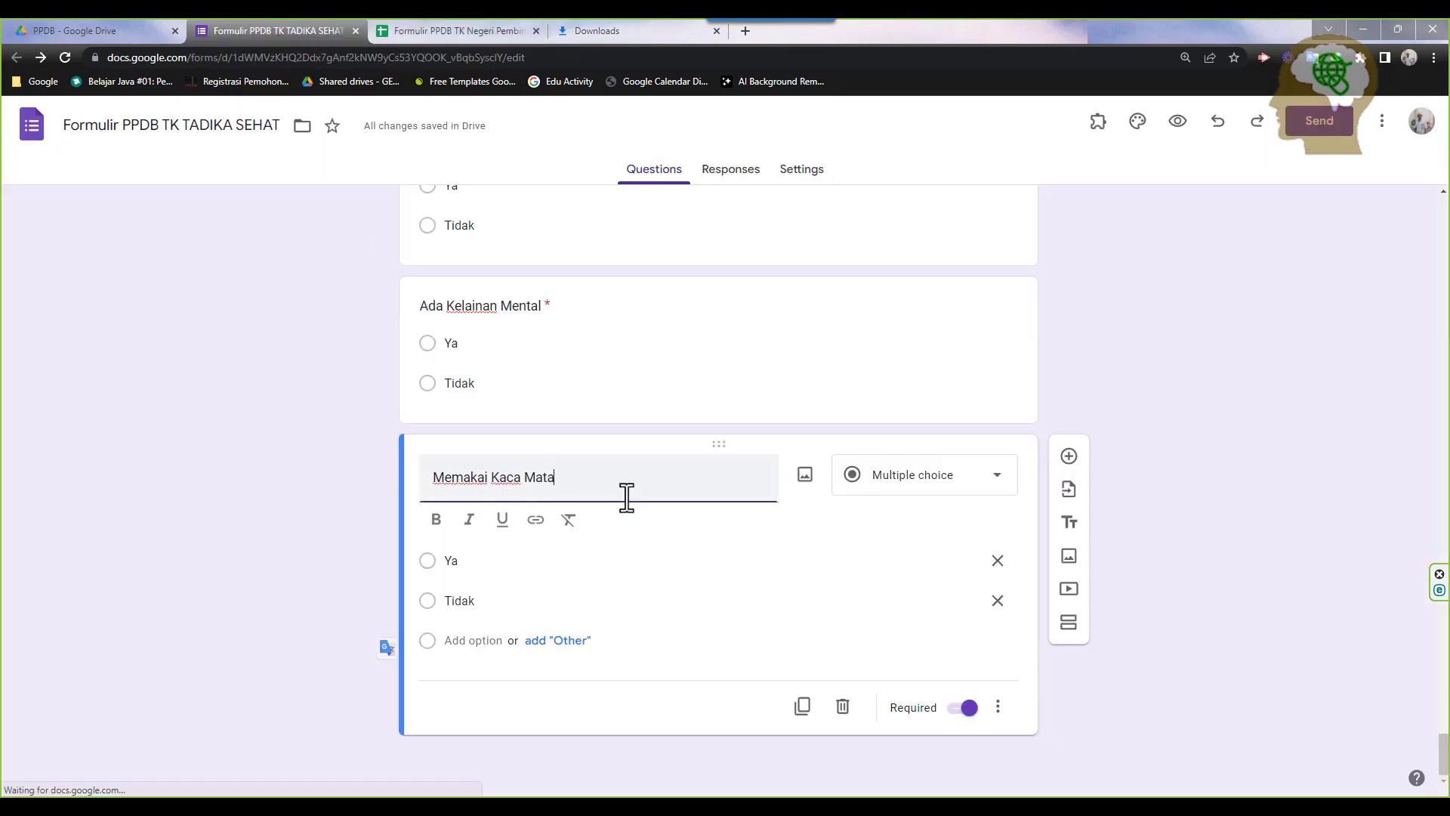
click(1068, 456)
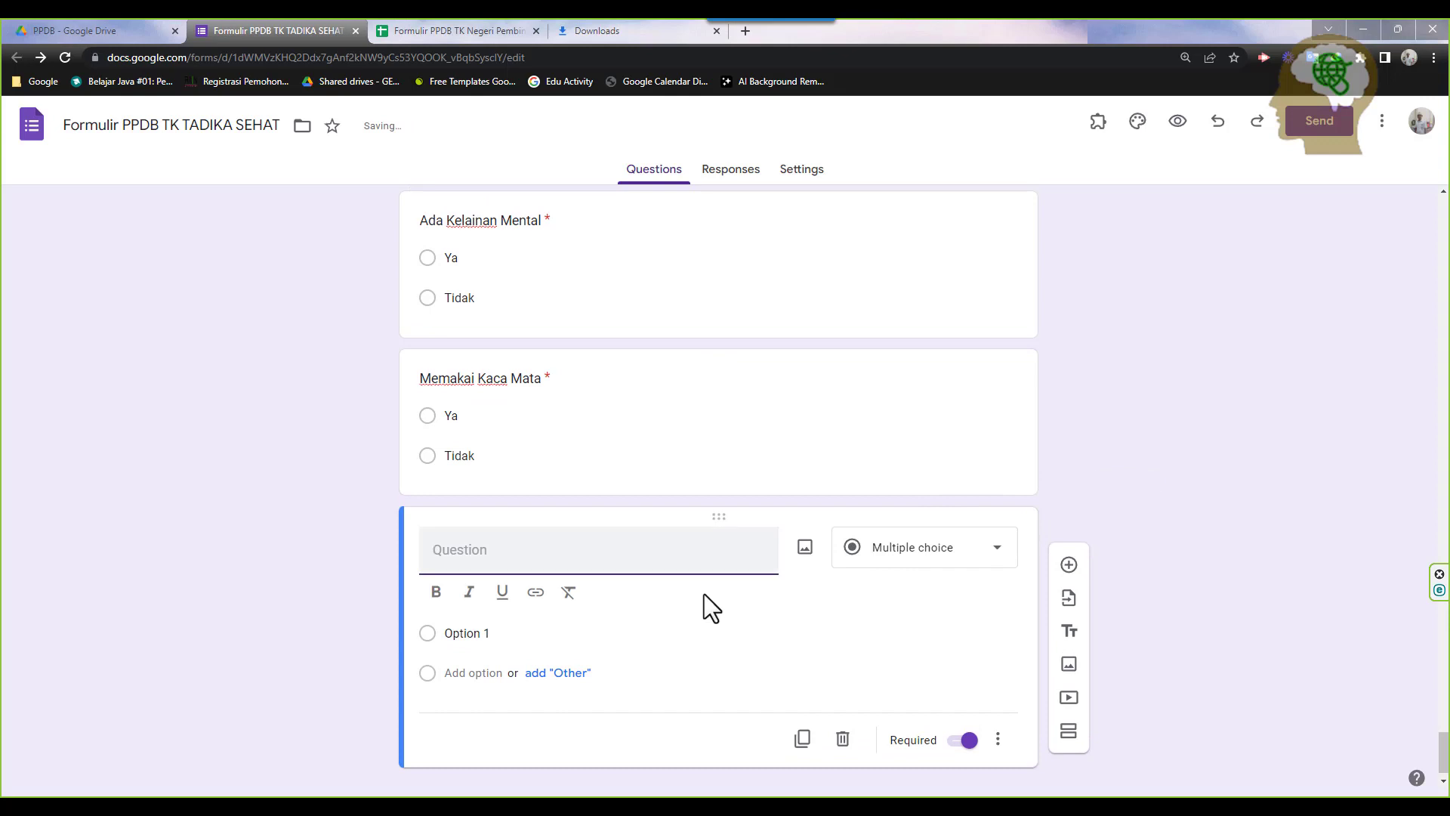
scroll(704, 592, up, 3)
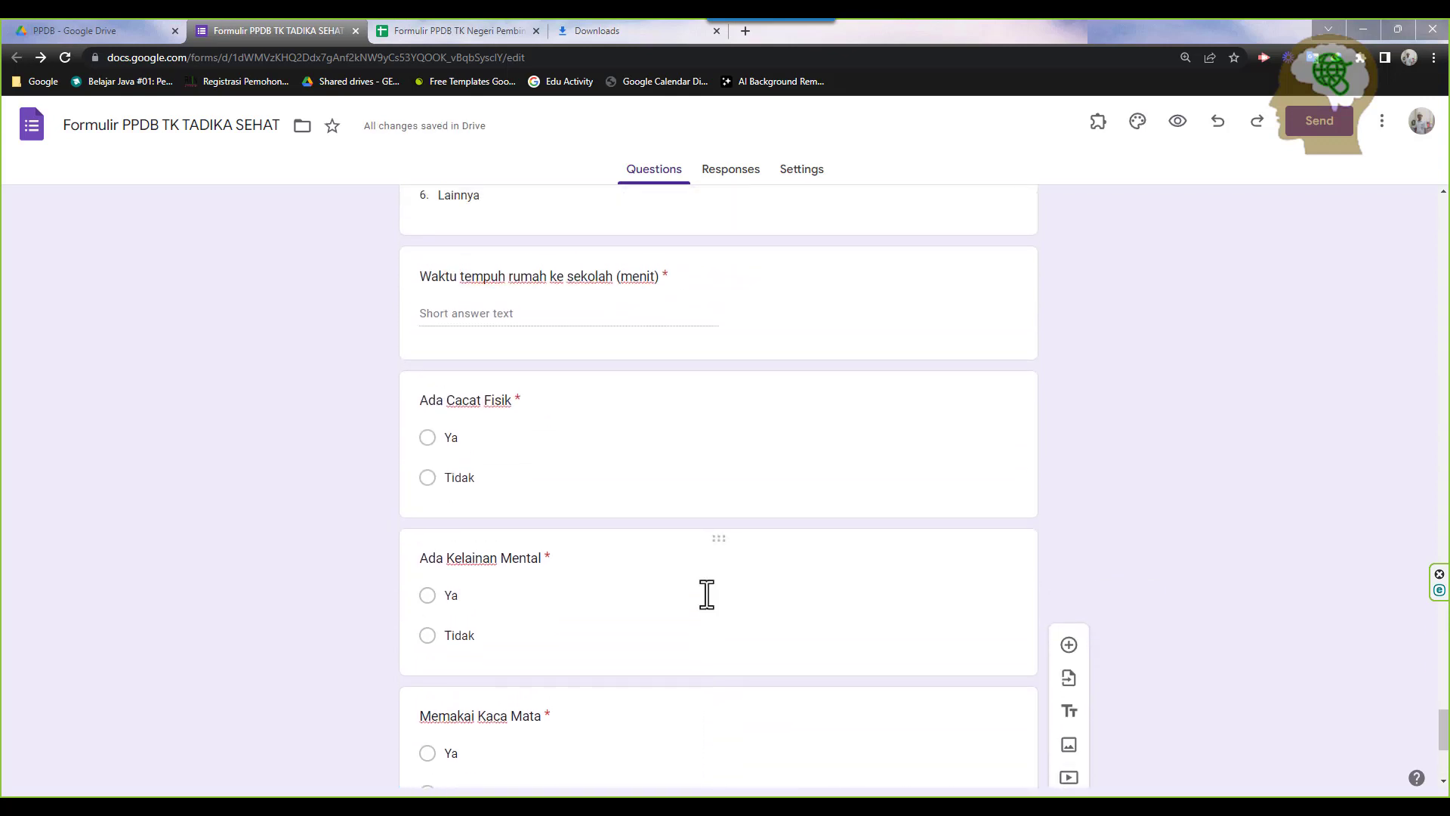
click(618, 506)
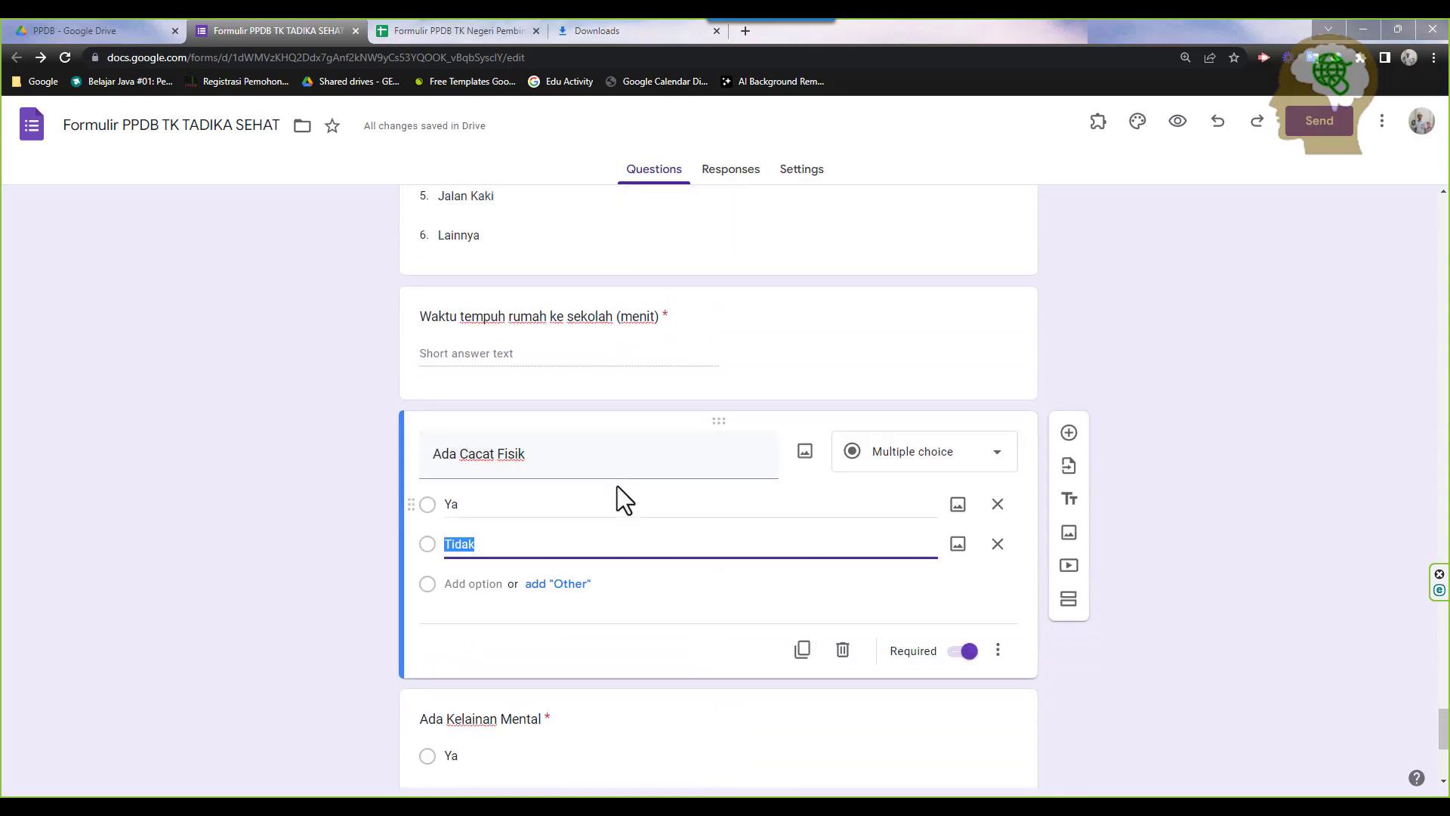
click(1069, 432)
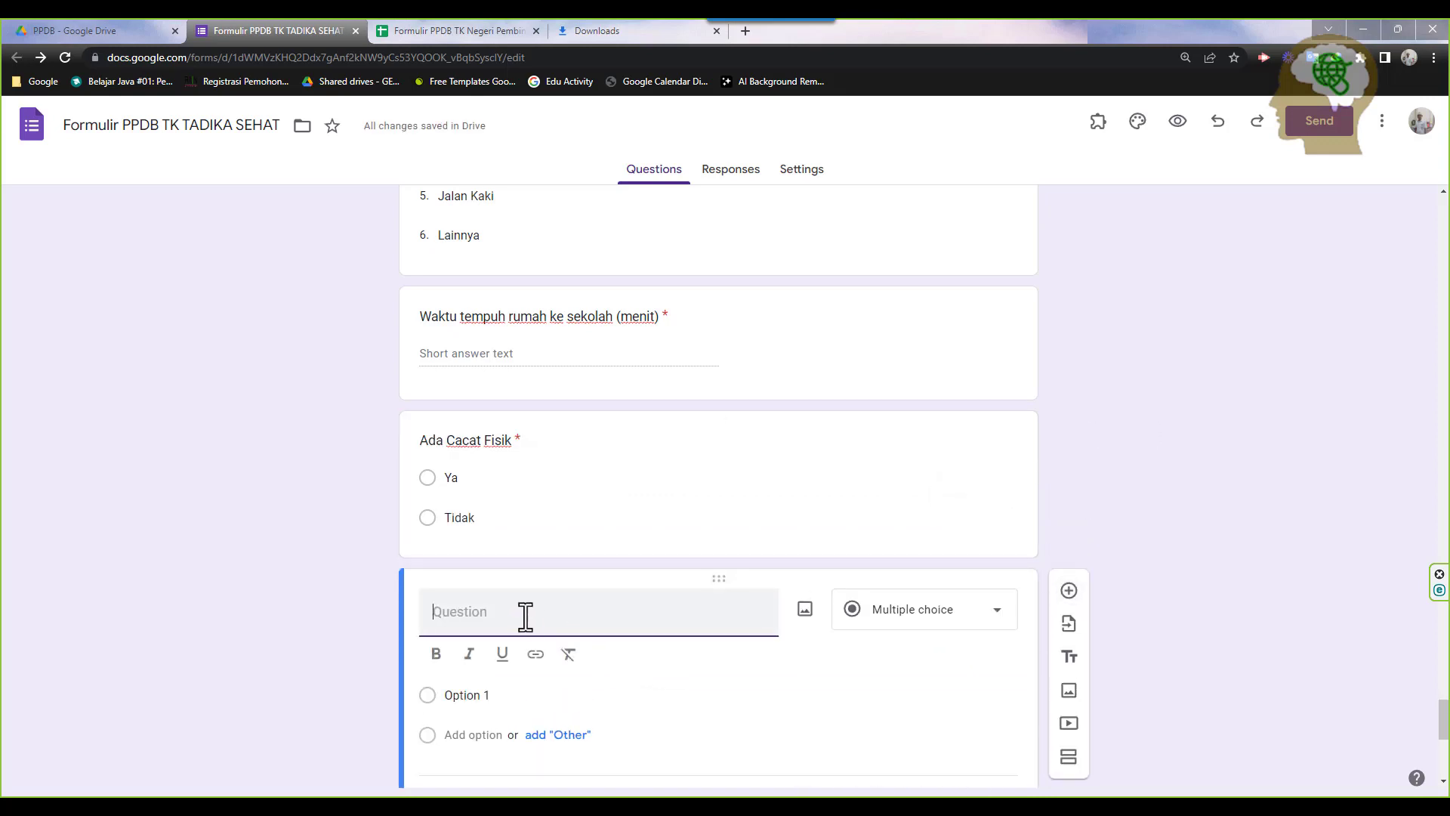
text(C)
key(BackSpace)
text(K)
key(BackSpace)
text(Cacar)
key(BackSpace)
text(t Fi)
text(s)
scroll(538, 614, down, 1)
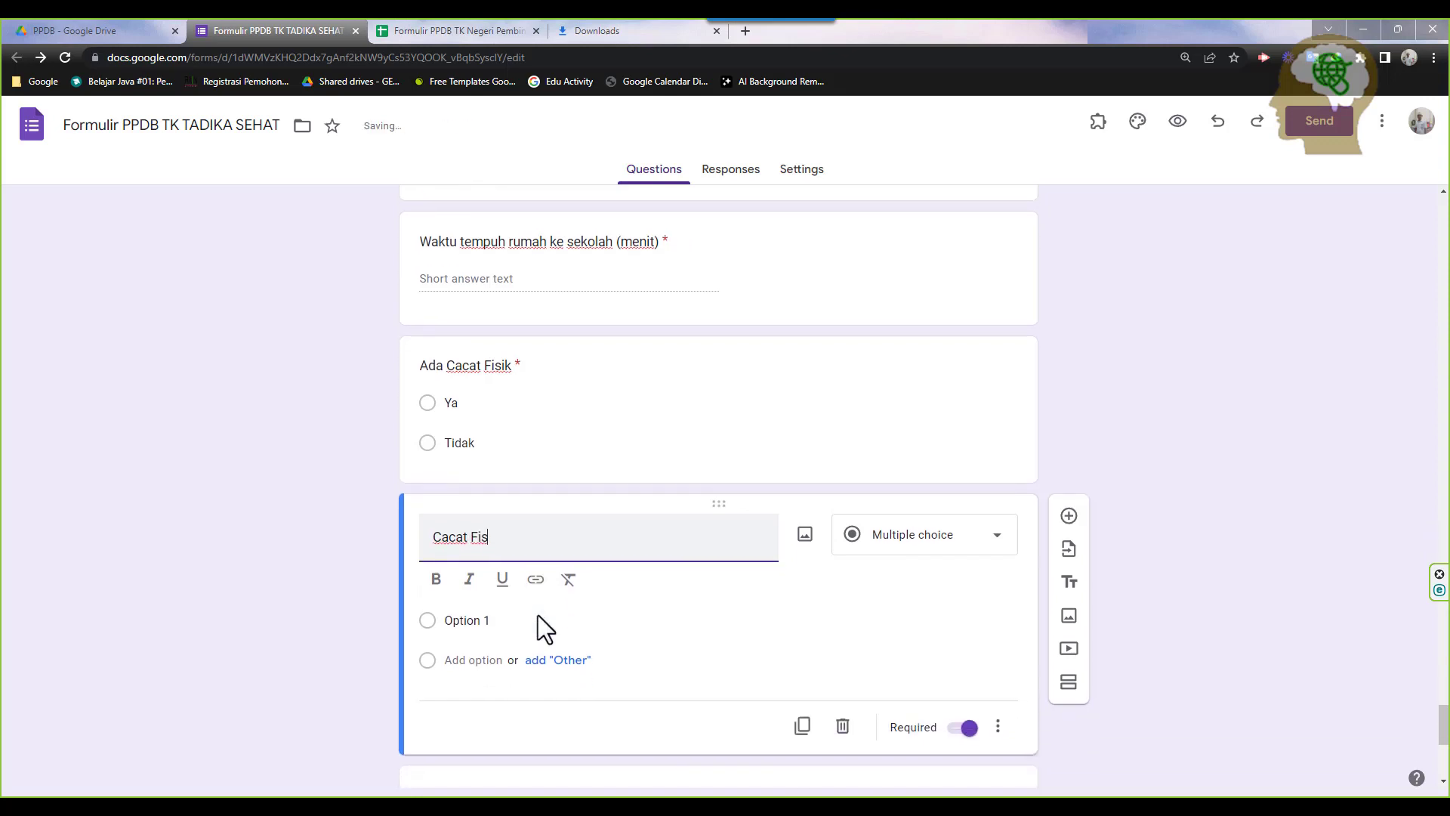
click(845, 748)
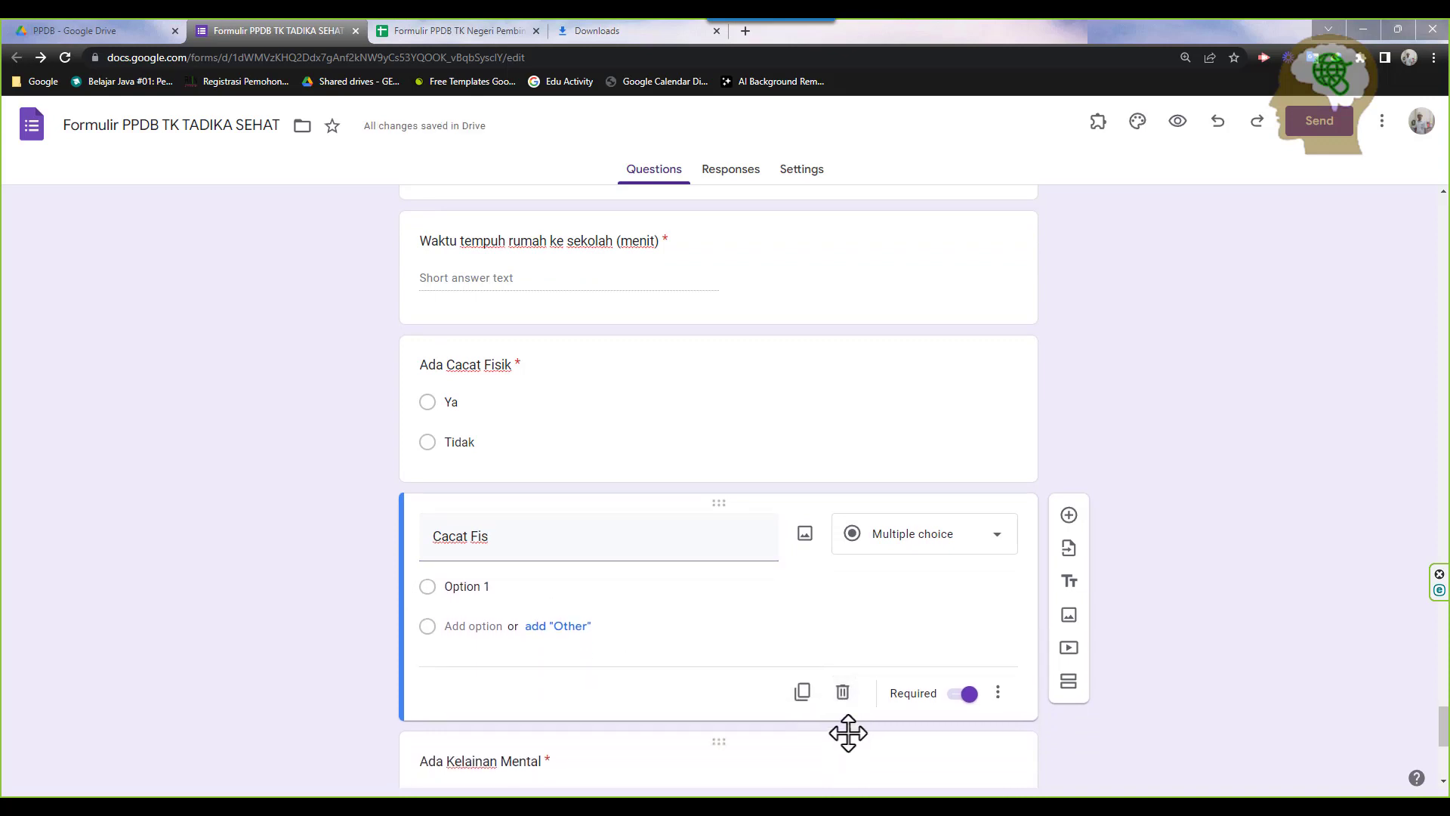
click(842, 693)
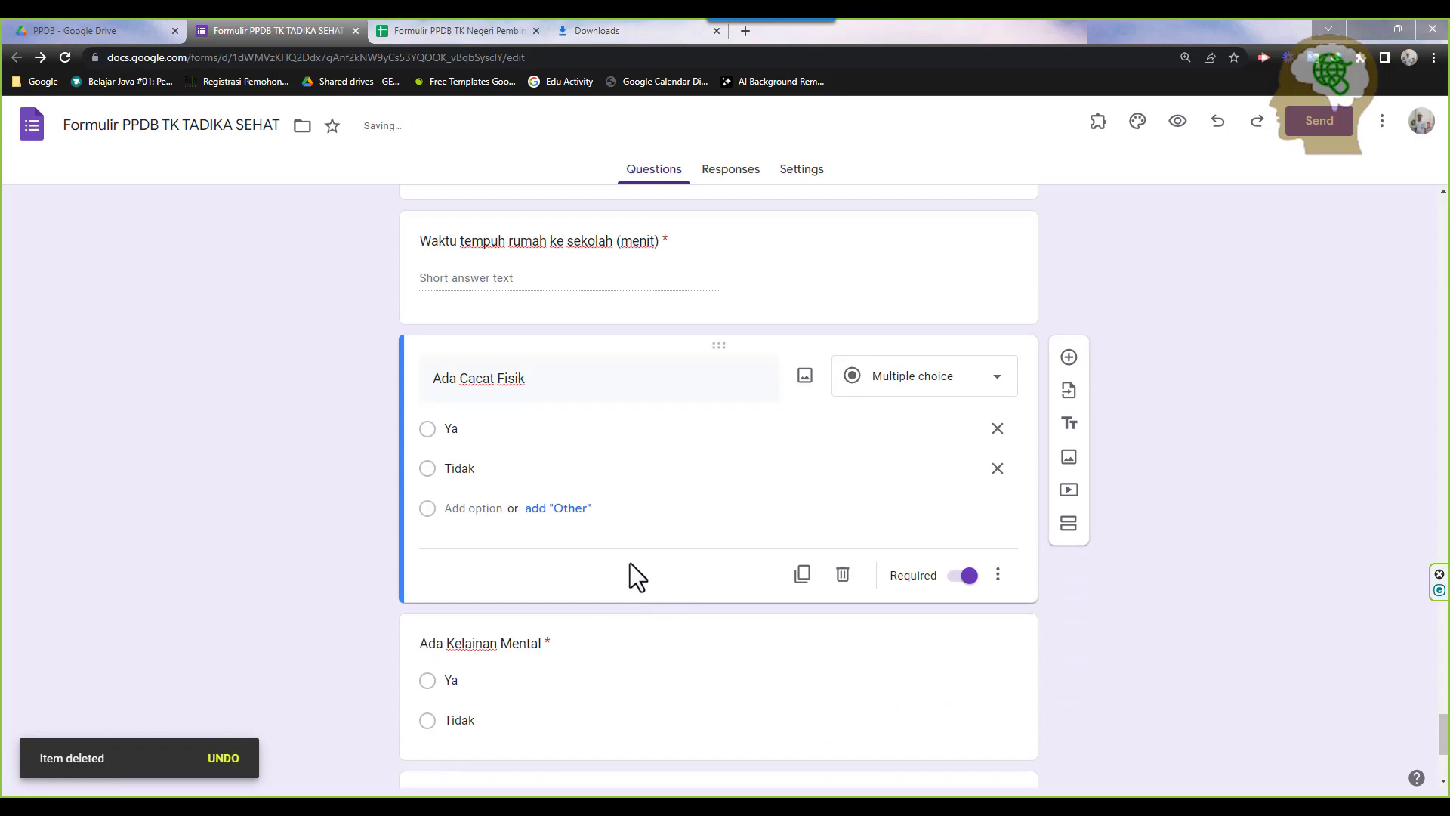
Title the blank question at the end of the form "Memiliki Kartu", following the spreadsheet's seventh CATATAN KHUSUS item
scroll(630, 564, down, 2)
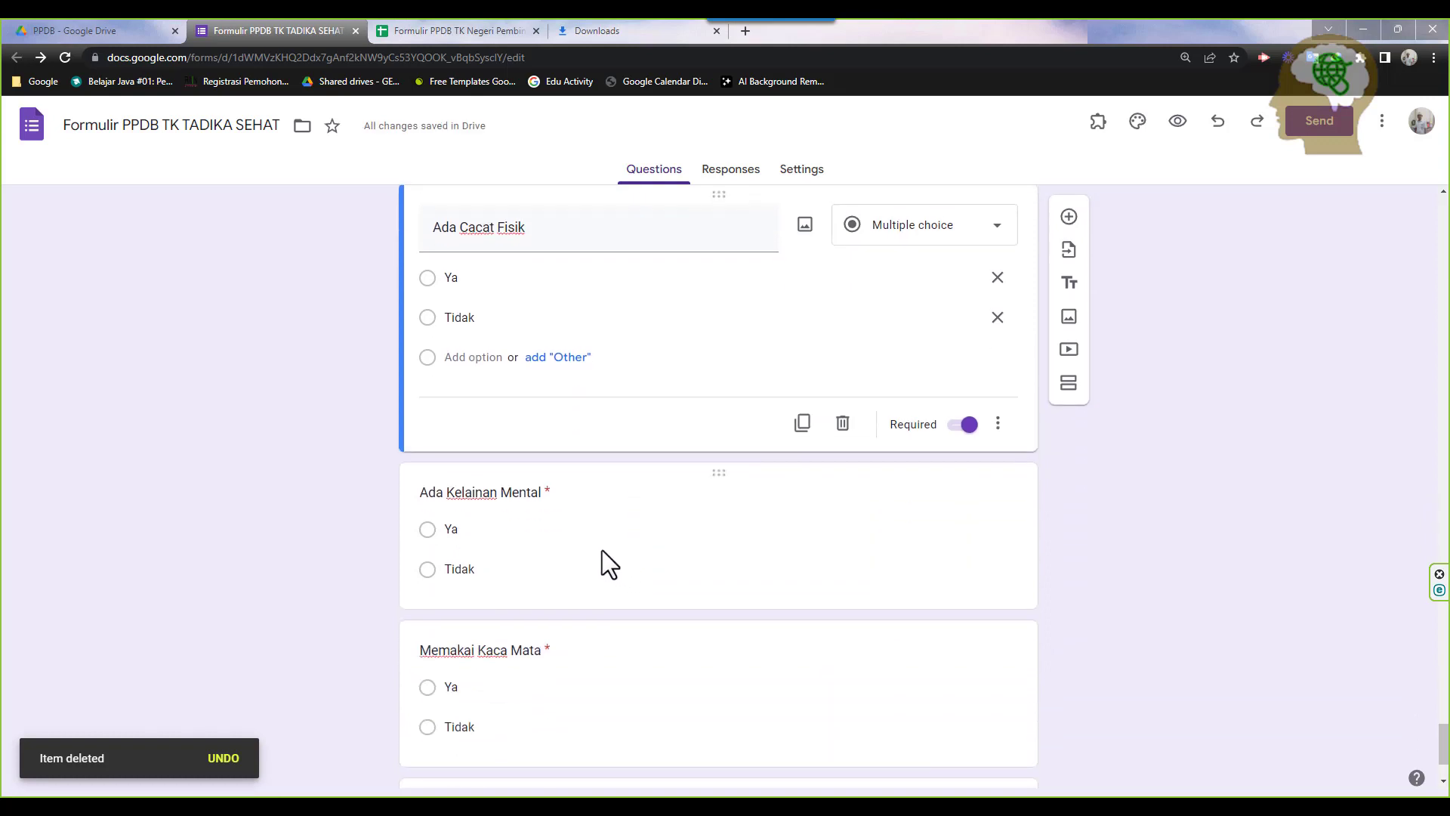
scroll(593, 605, down, 2)
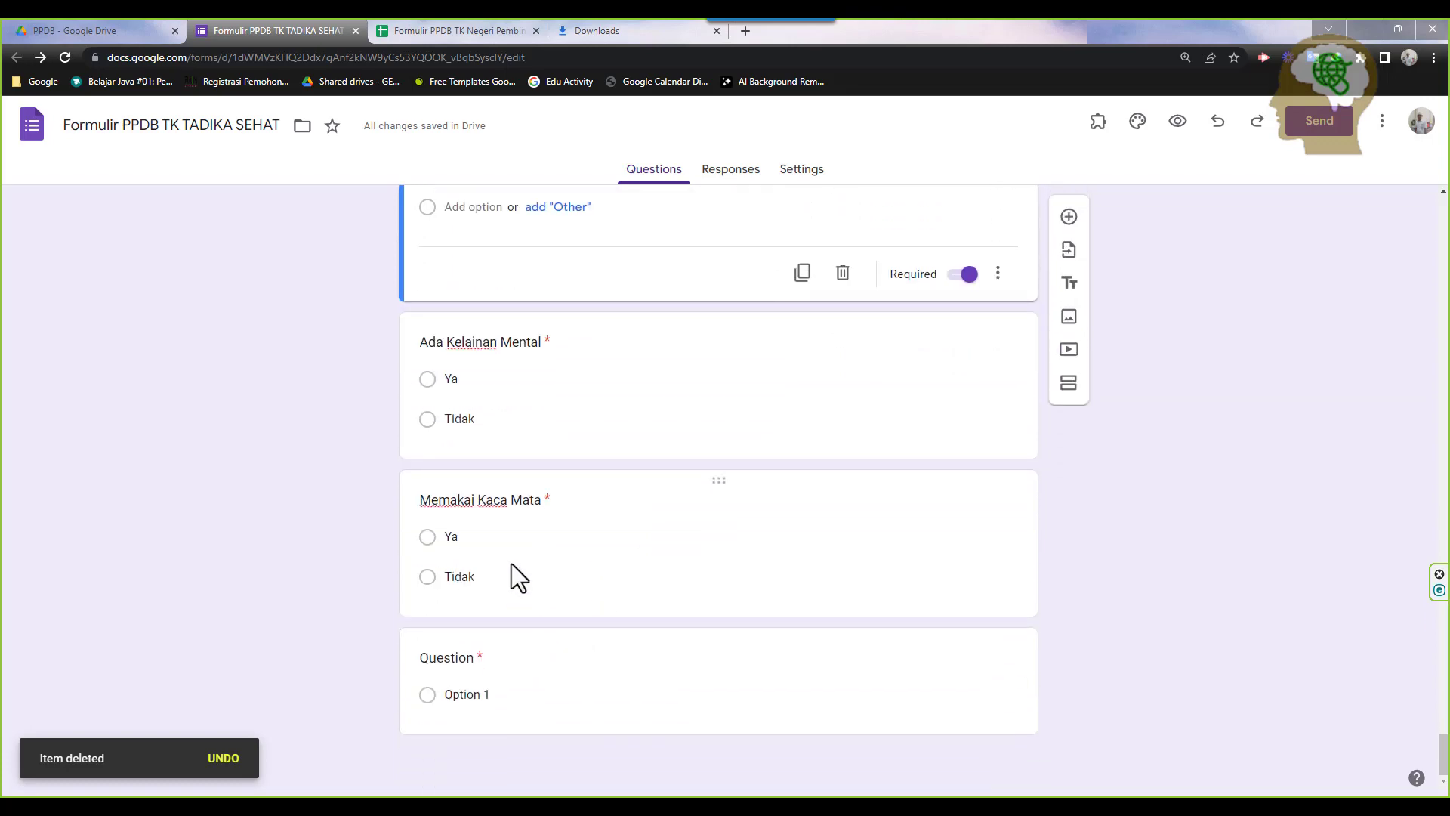
click(420, 29)
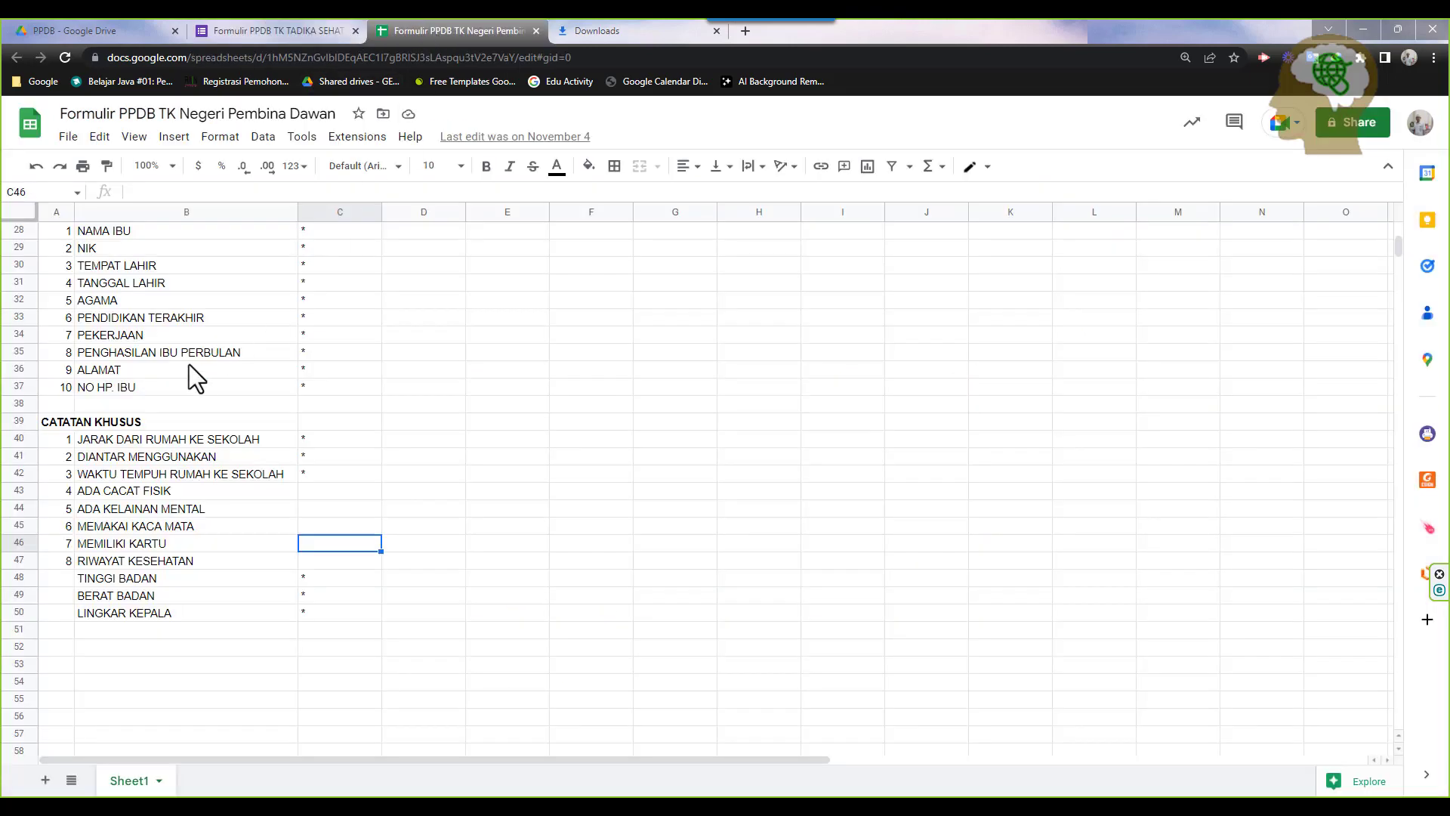
click(259, 30)
click(482, 655)
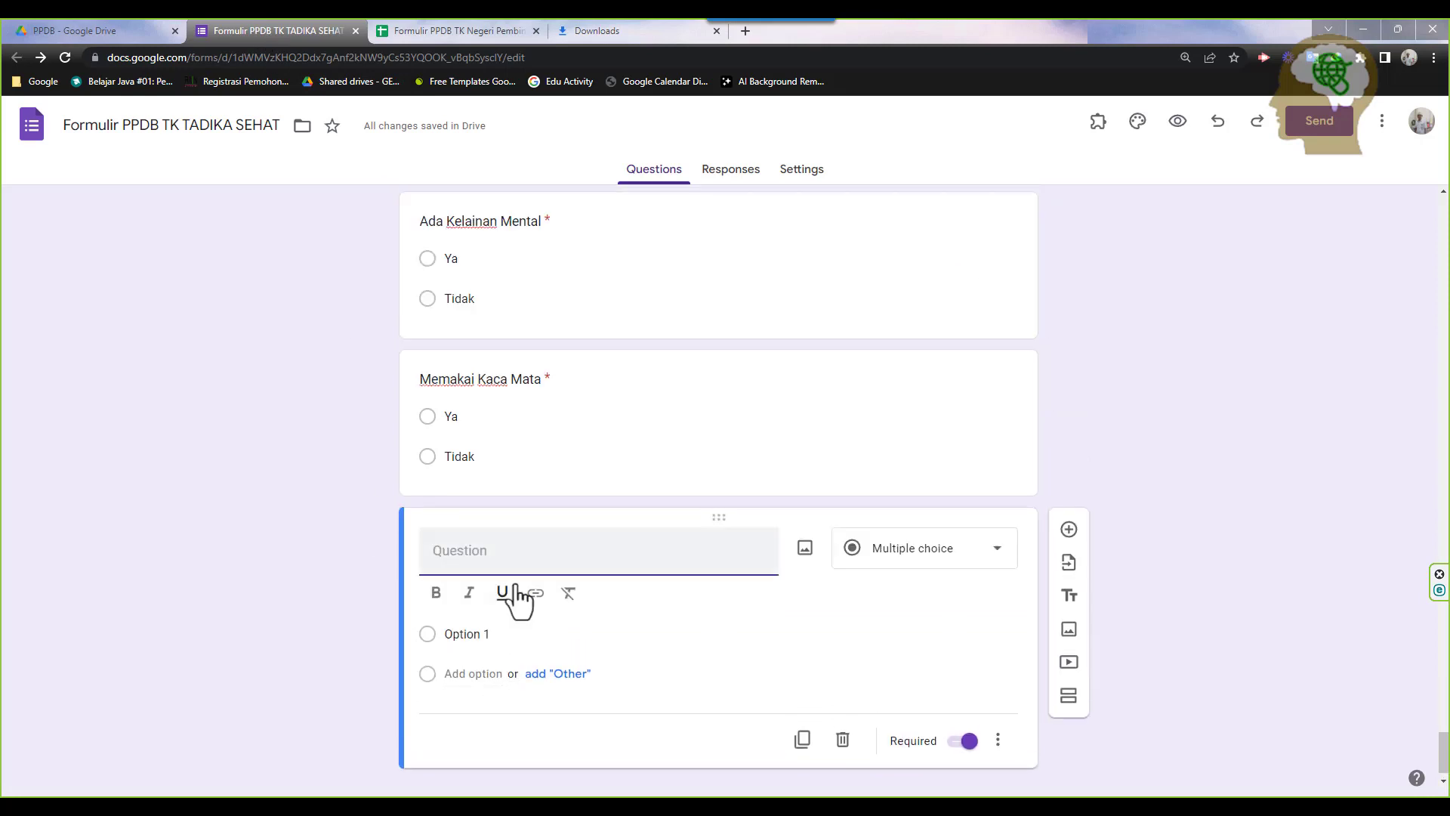
text(Mem)
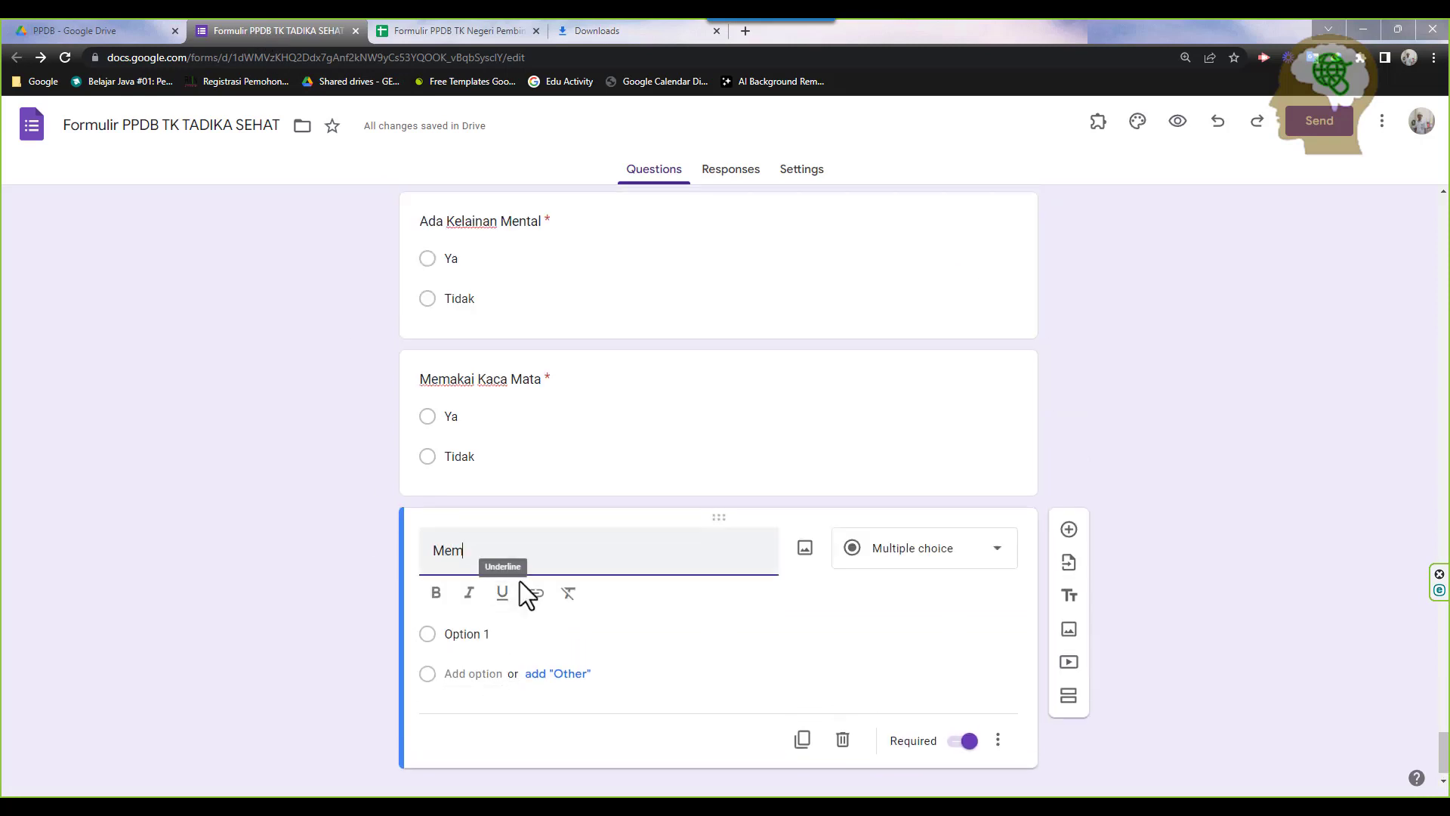
text(iliki Kartu)
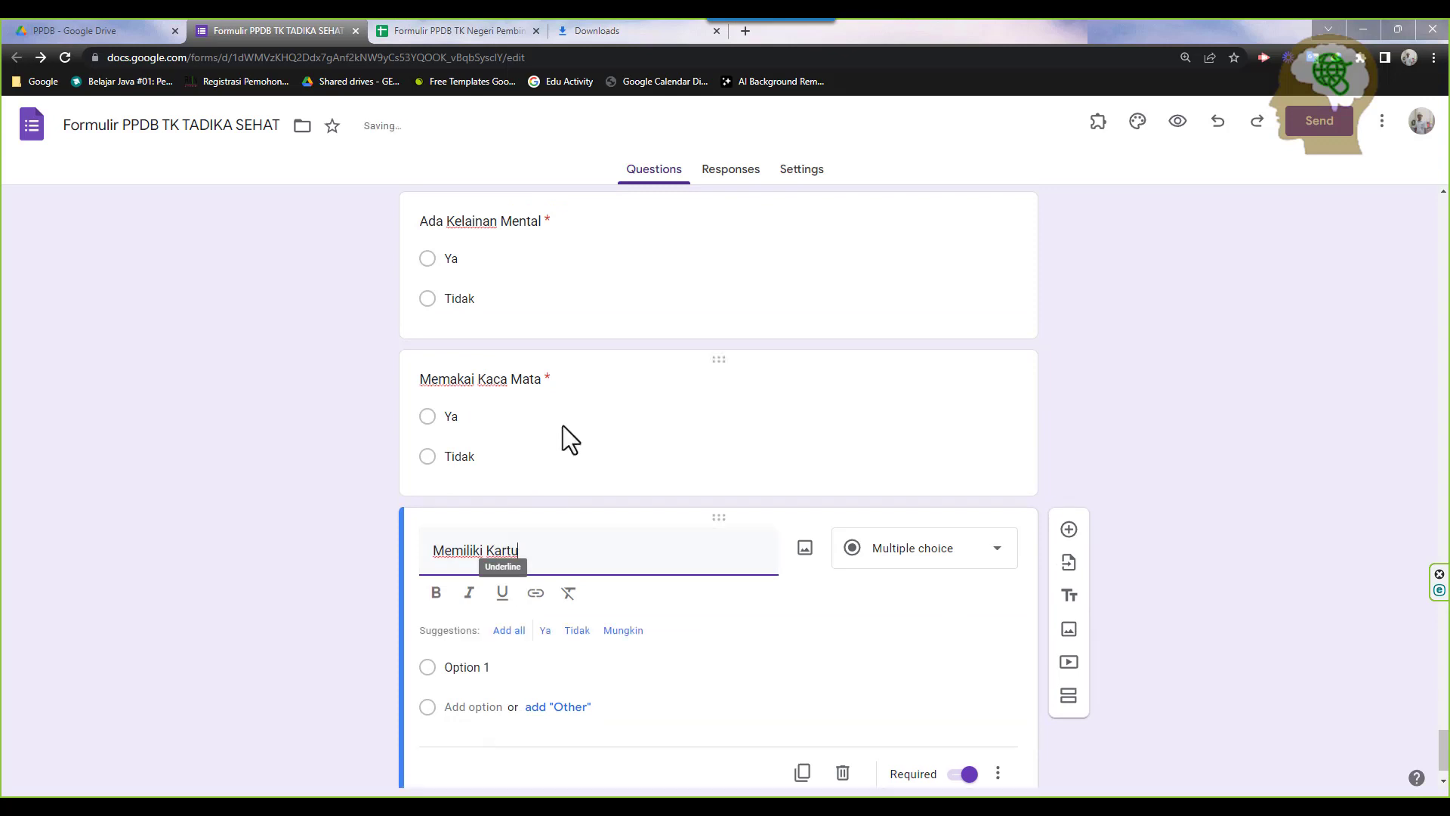
Change the "Memiliki Kartu" question to Short answer and make it optional
click(915, 550)
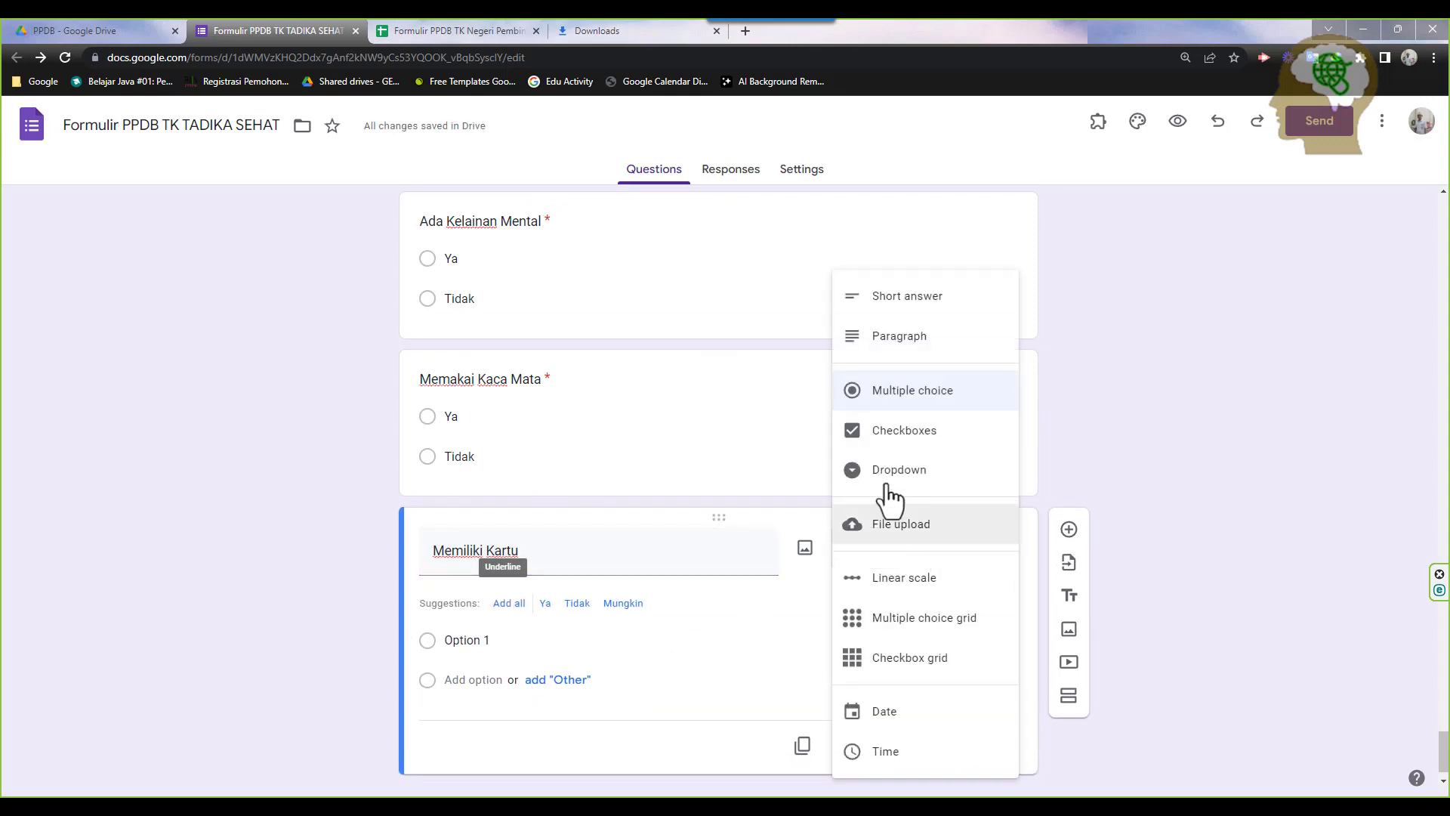
click(906, 297)
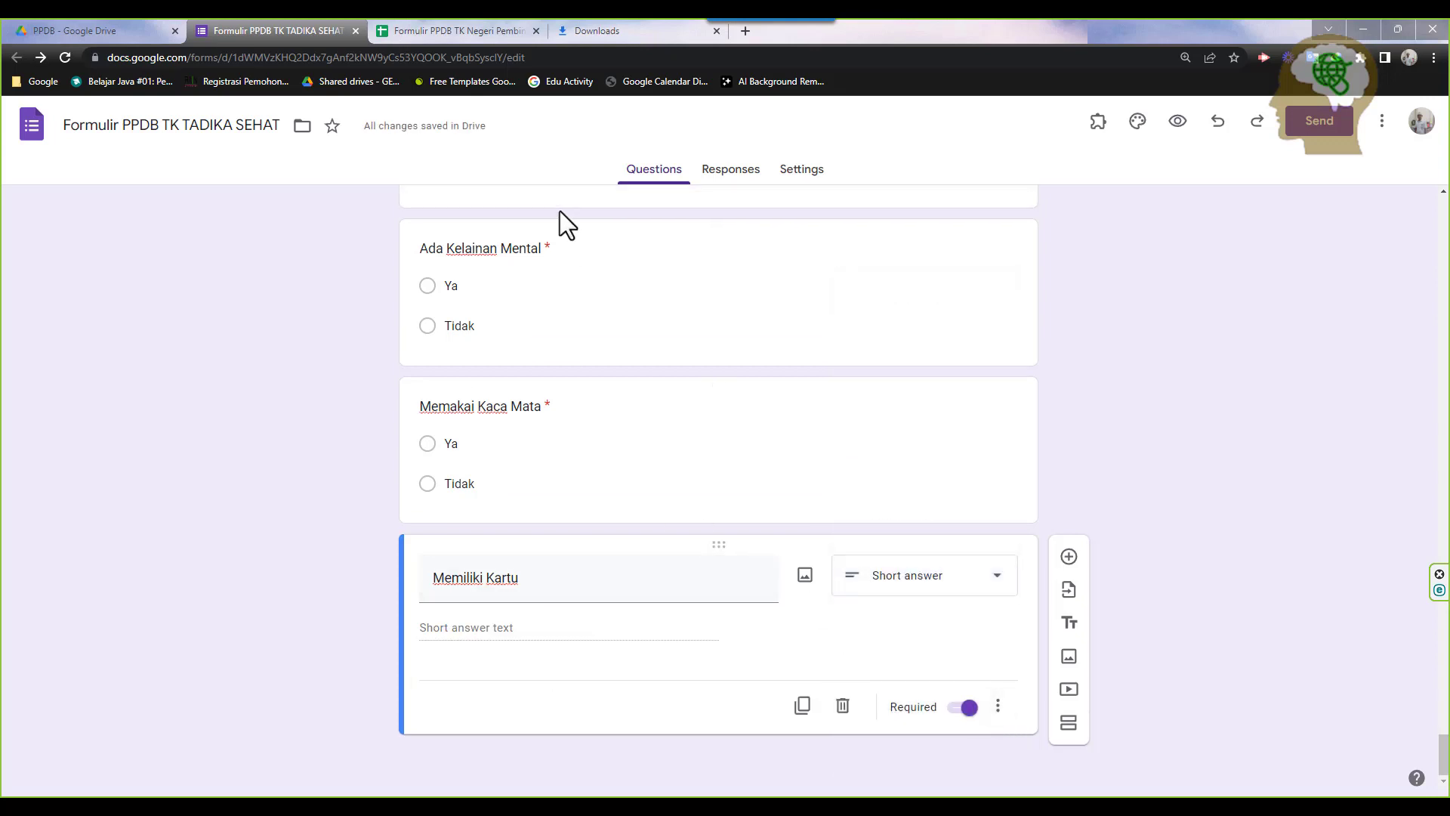
click(958, 710)
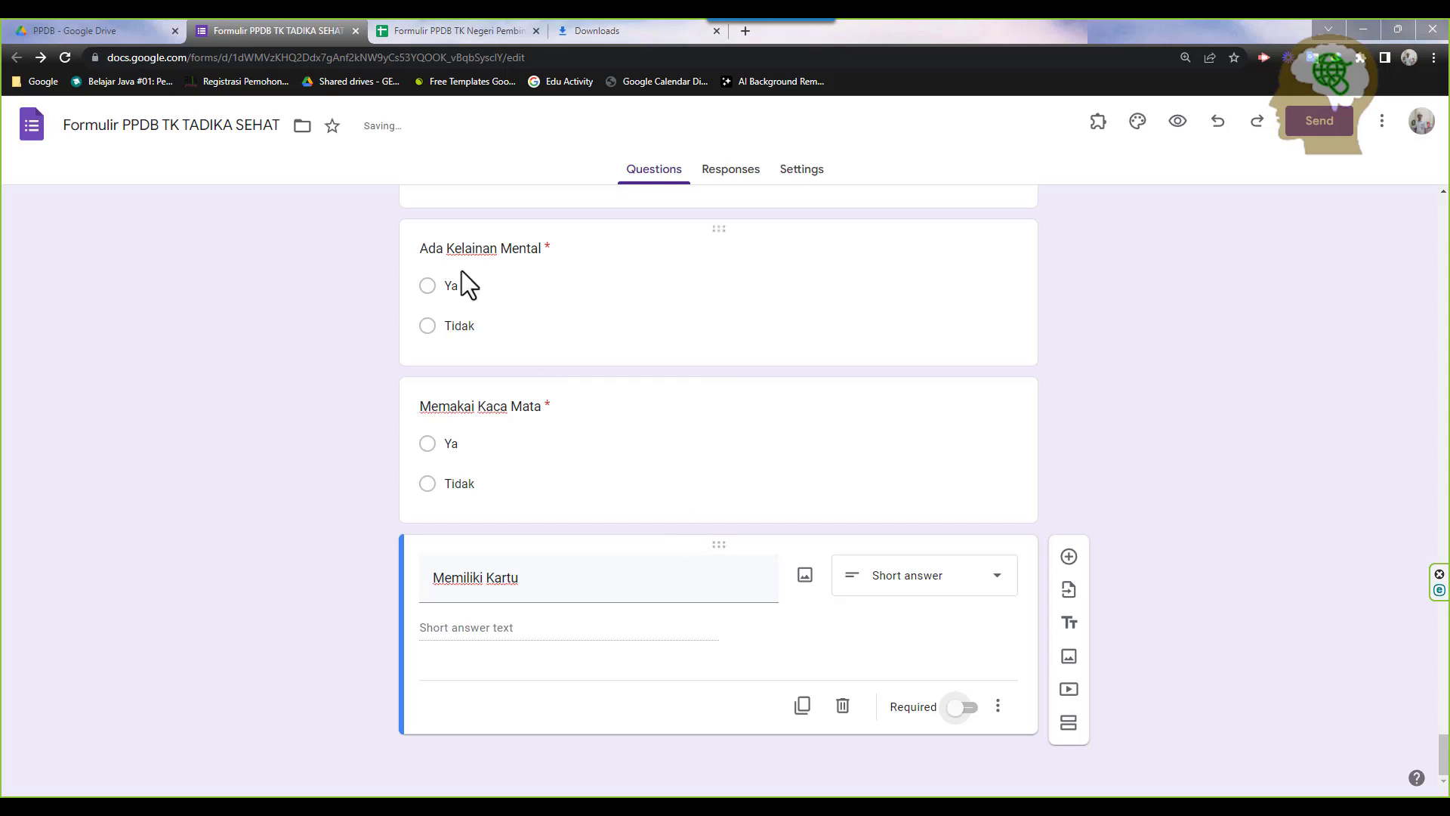
Check the spreadsheet's eighth CATATAN KHUSUS item and add a title and description block named "RIWAYAT KESEHATAN" below "Memiliki Kartu"
click(414, 24)
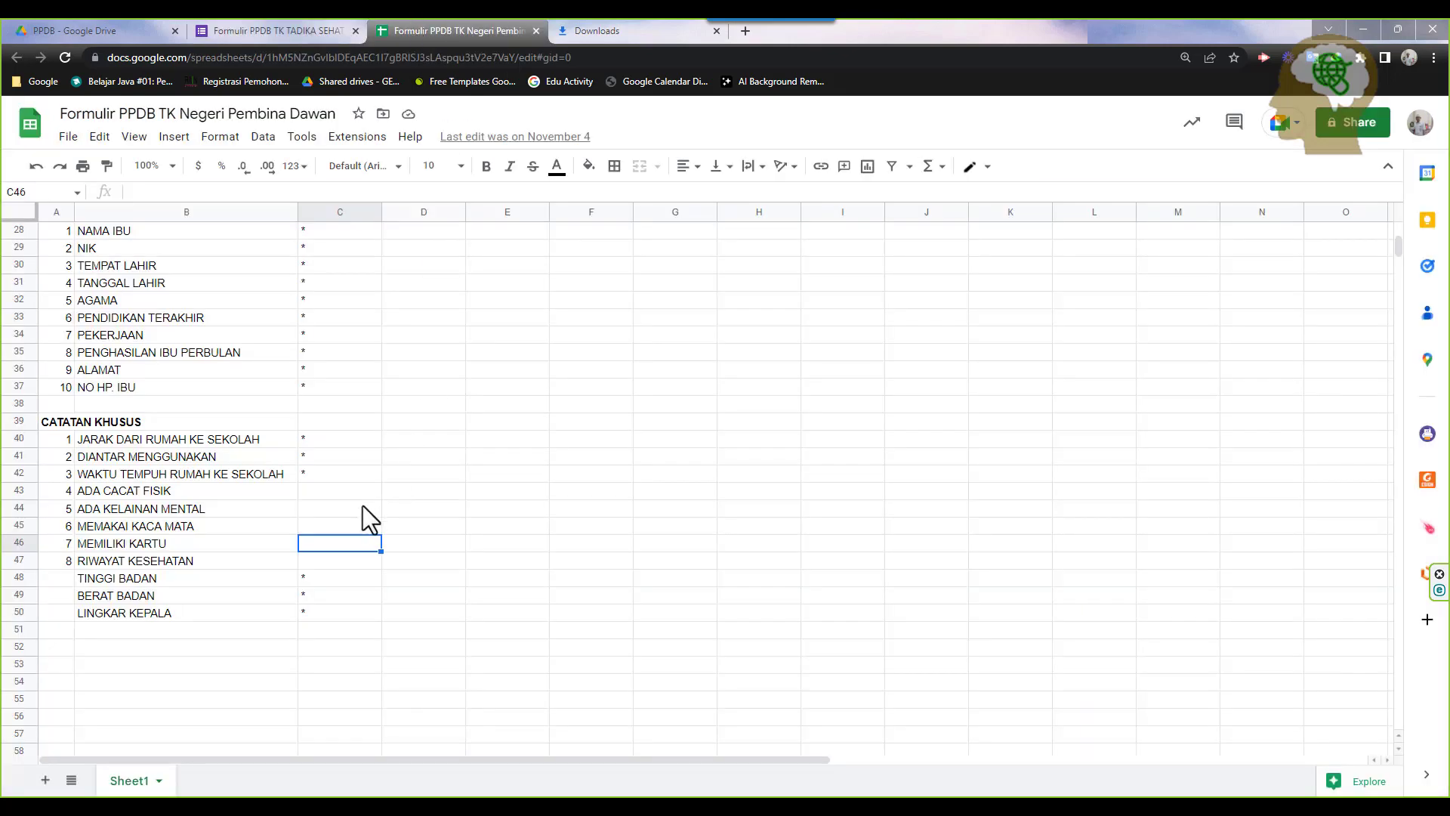
click(335, 559)
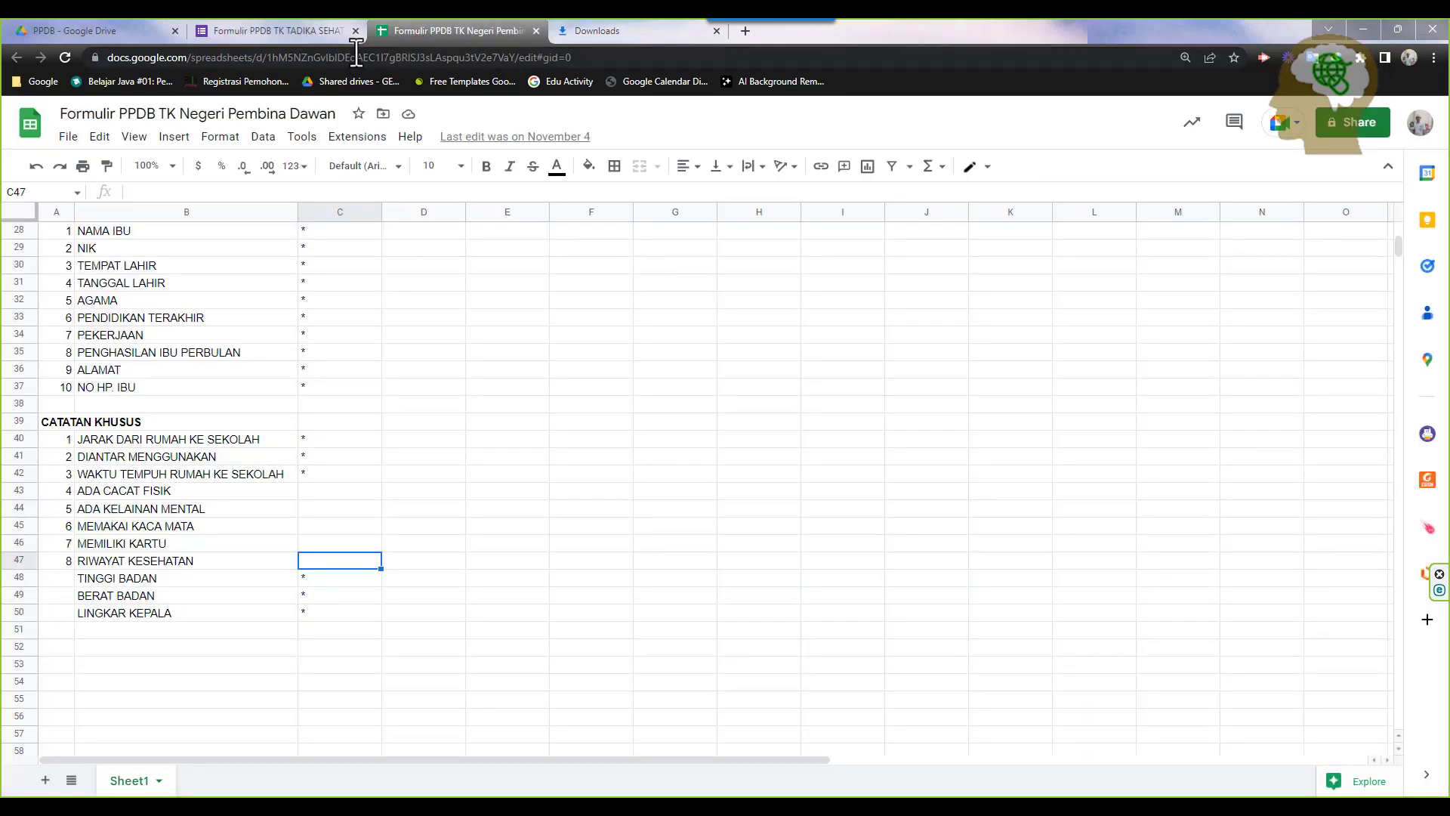
click(293, 25)
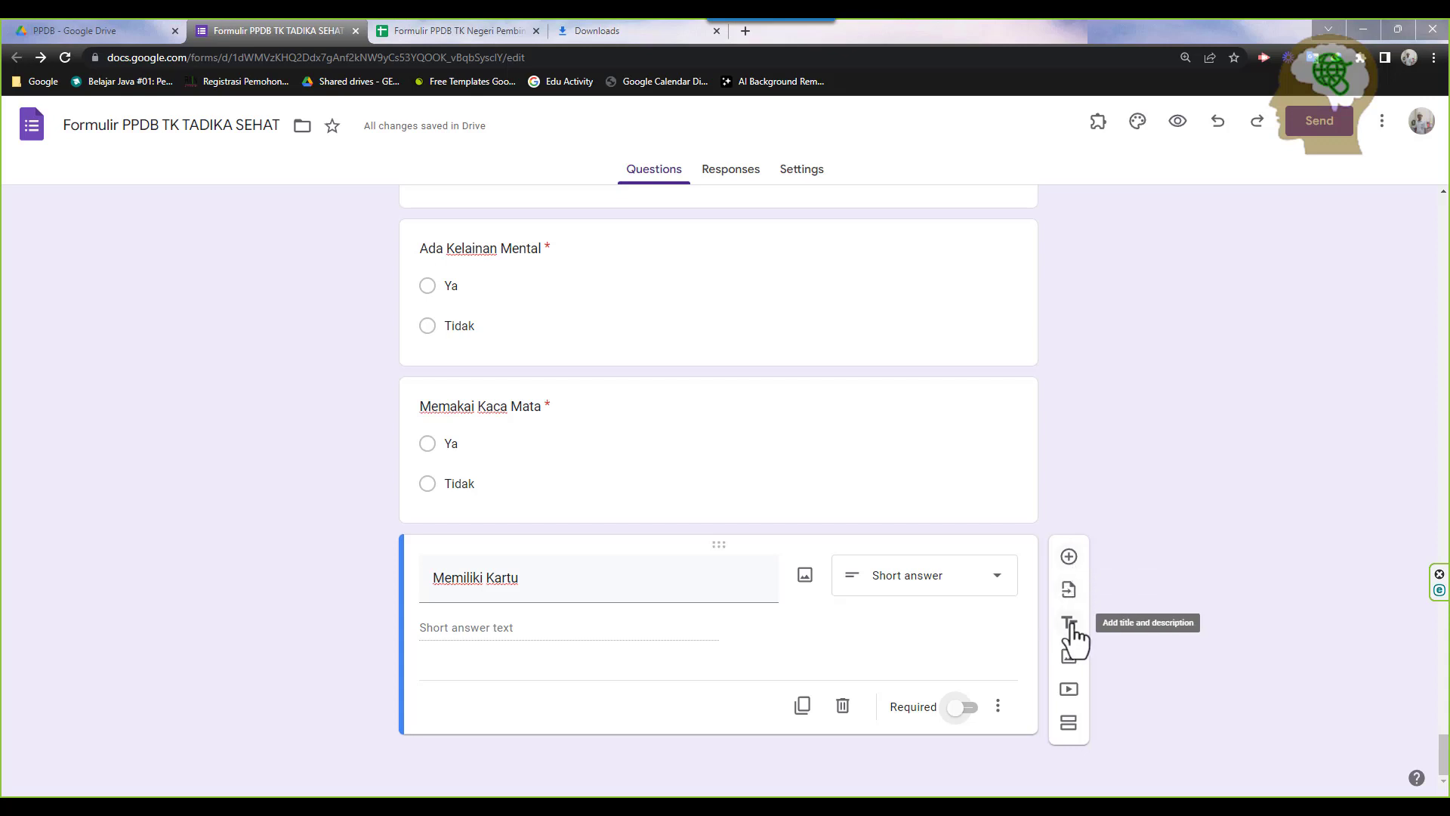
click(683, 601)
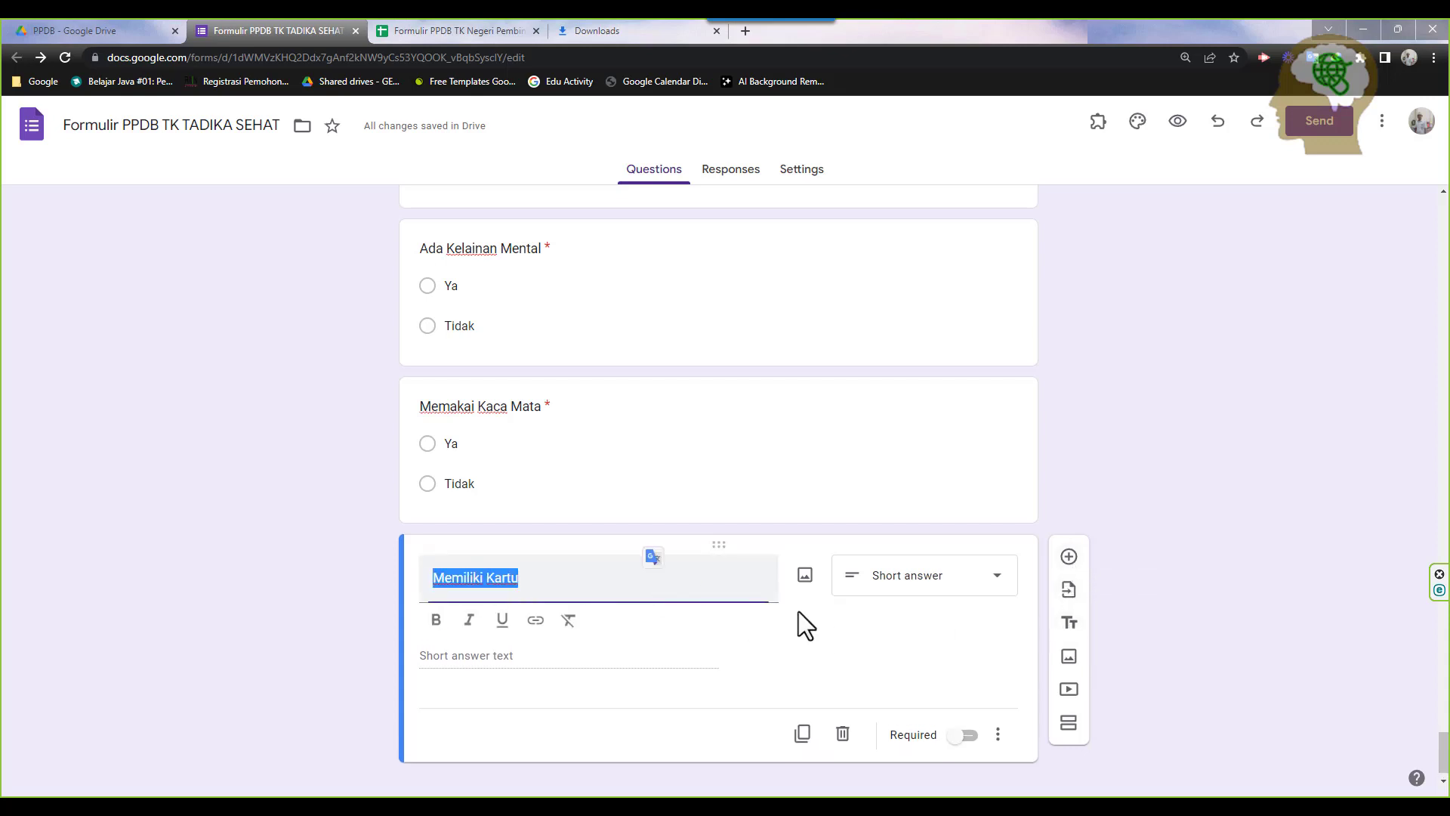
click(1071, 624)
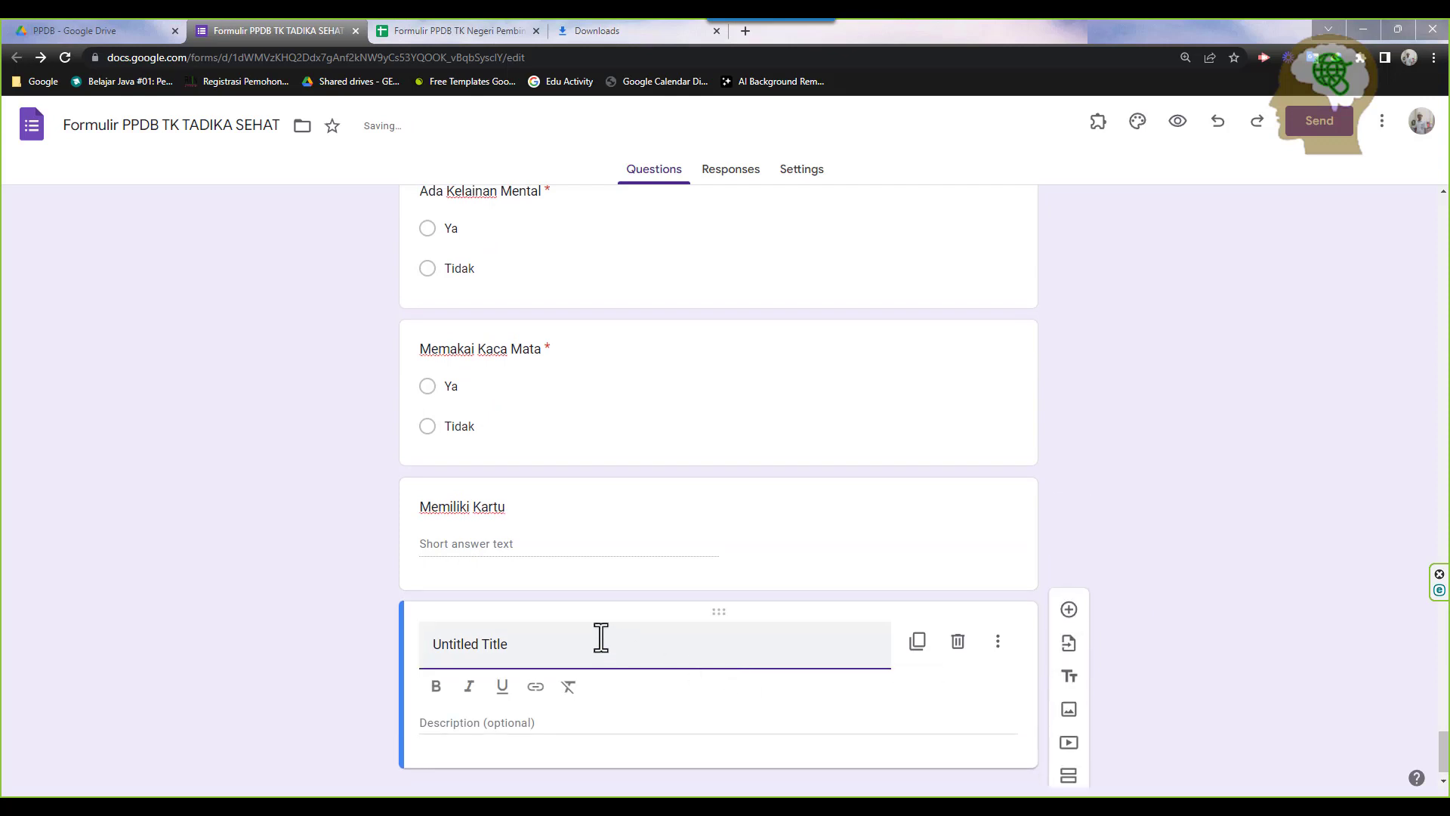
text(RIWA)
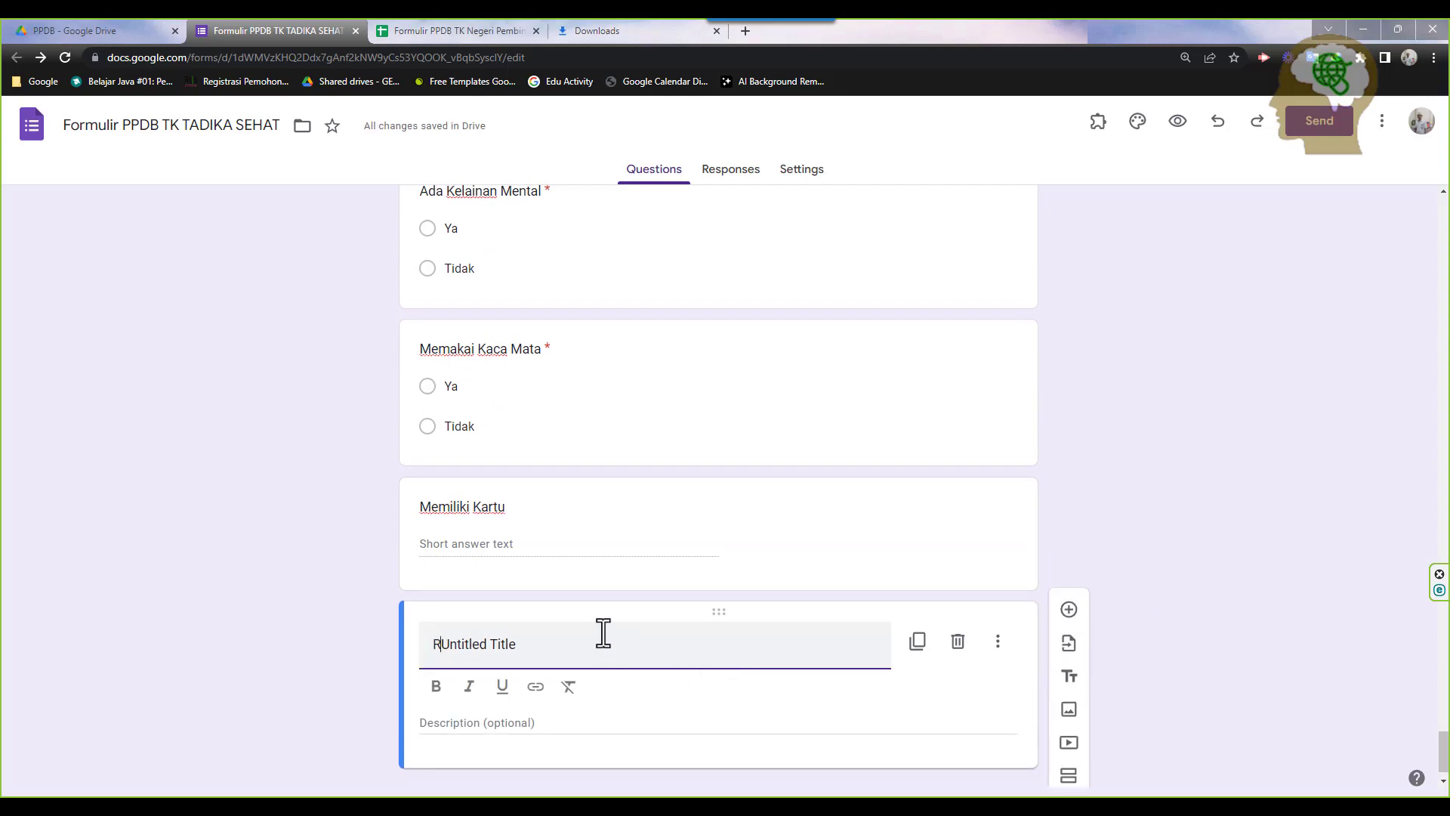
text(YA)
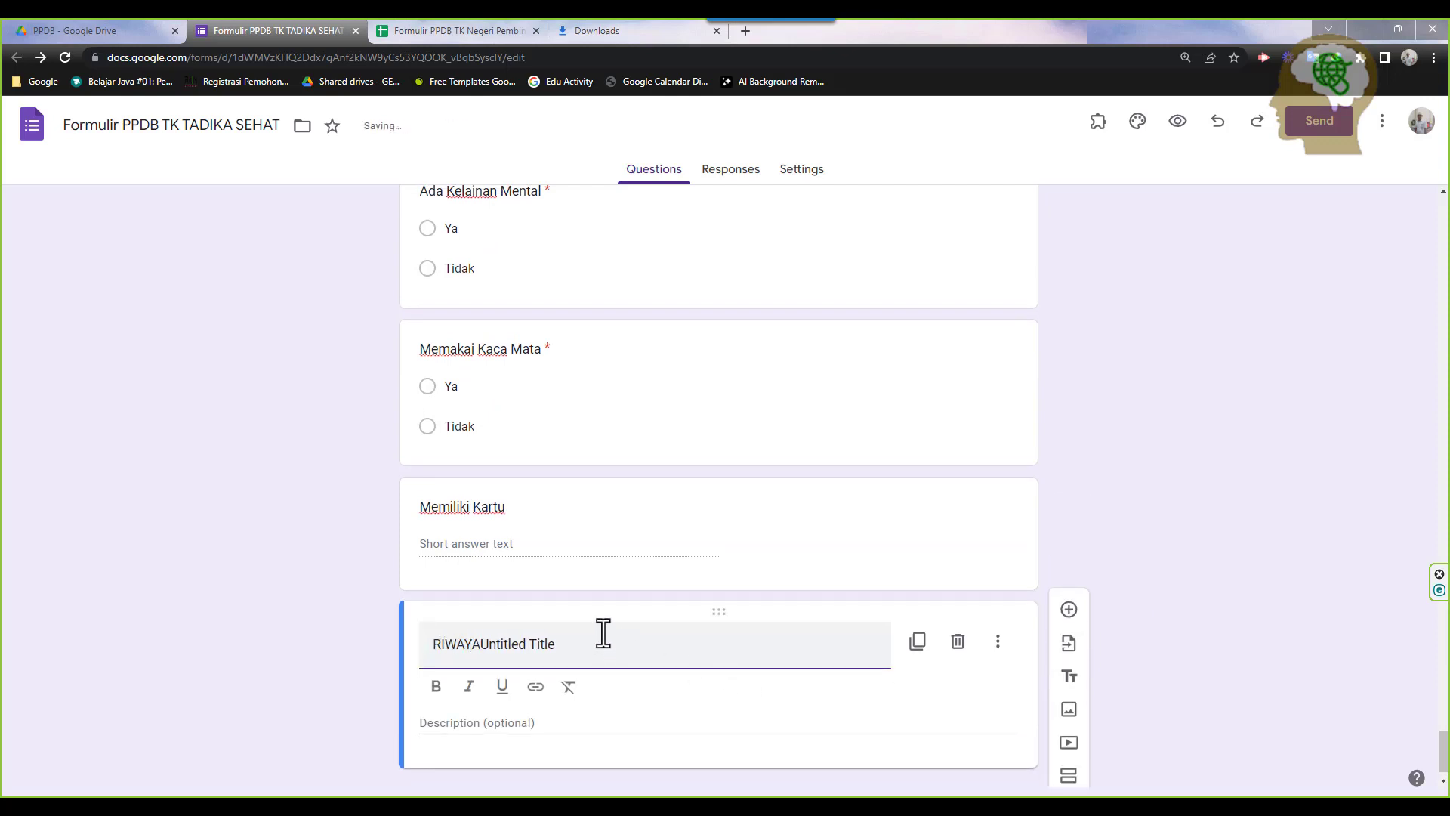
key(Delete)
key(Delete)
key(Delete)
key(Delete)
key(Delete)
key(Delete)
key(Delete)
key(Delete)
key(Delete)
key(Delete)
key(Delete)
key(Delete)
key(Delete)
key(Delete)
text(T KESEHATAN)
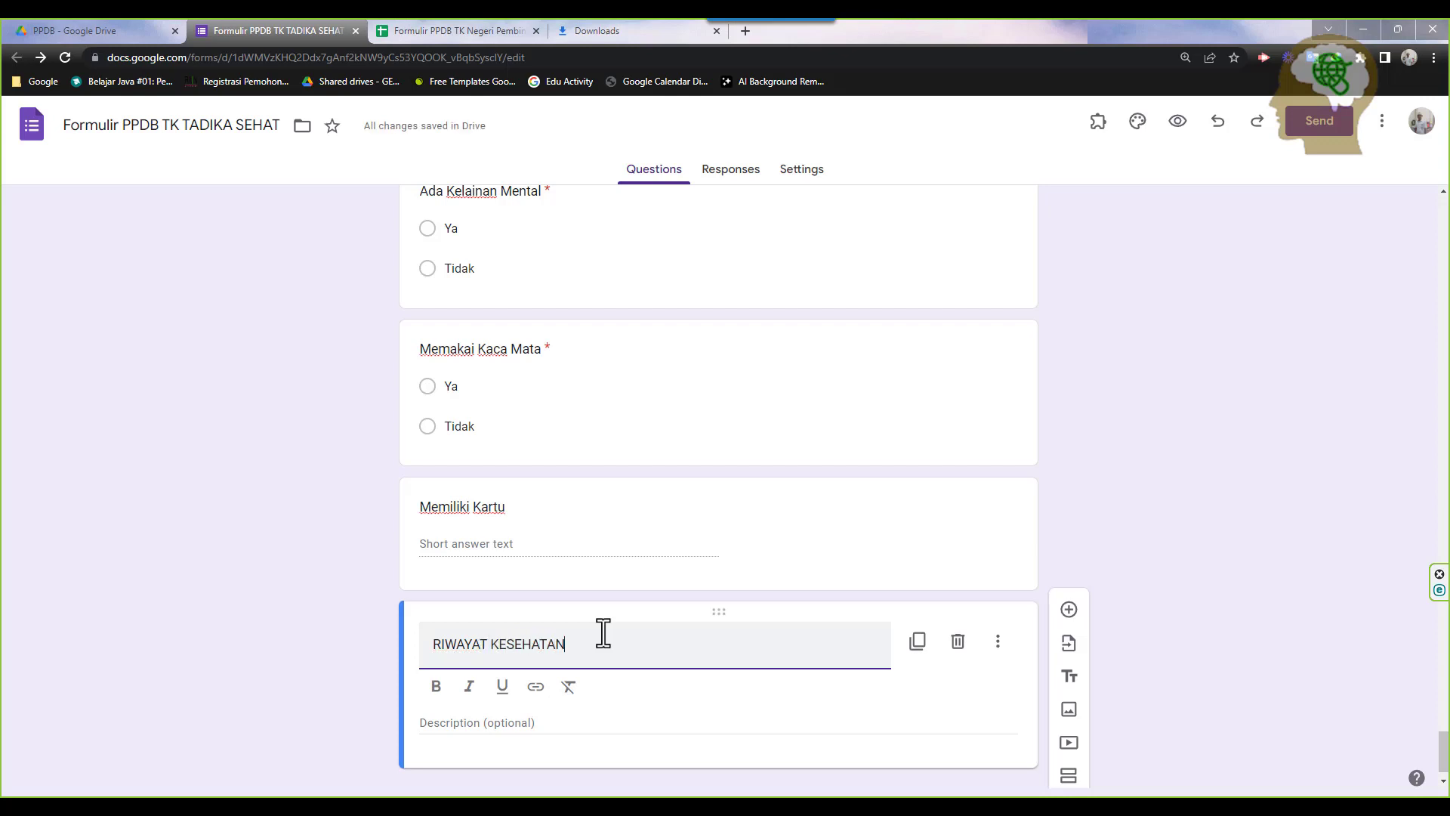
Add a question titled "Tinggi Badan (cm)" under RIWAYAT KESEHATAN, following the next spreadsheet item
click(1069, 610)
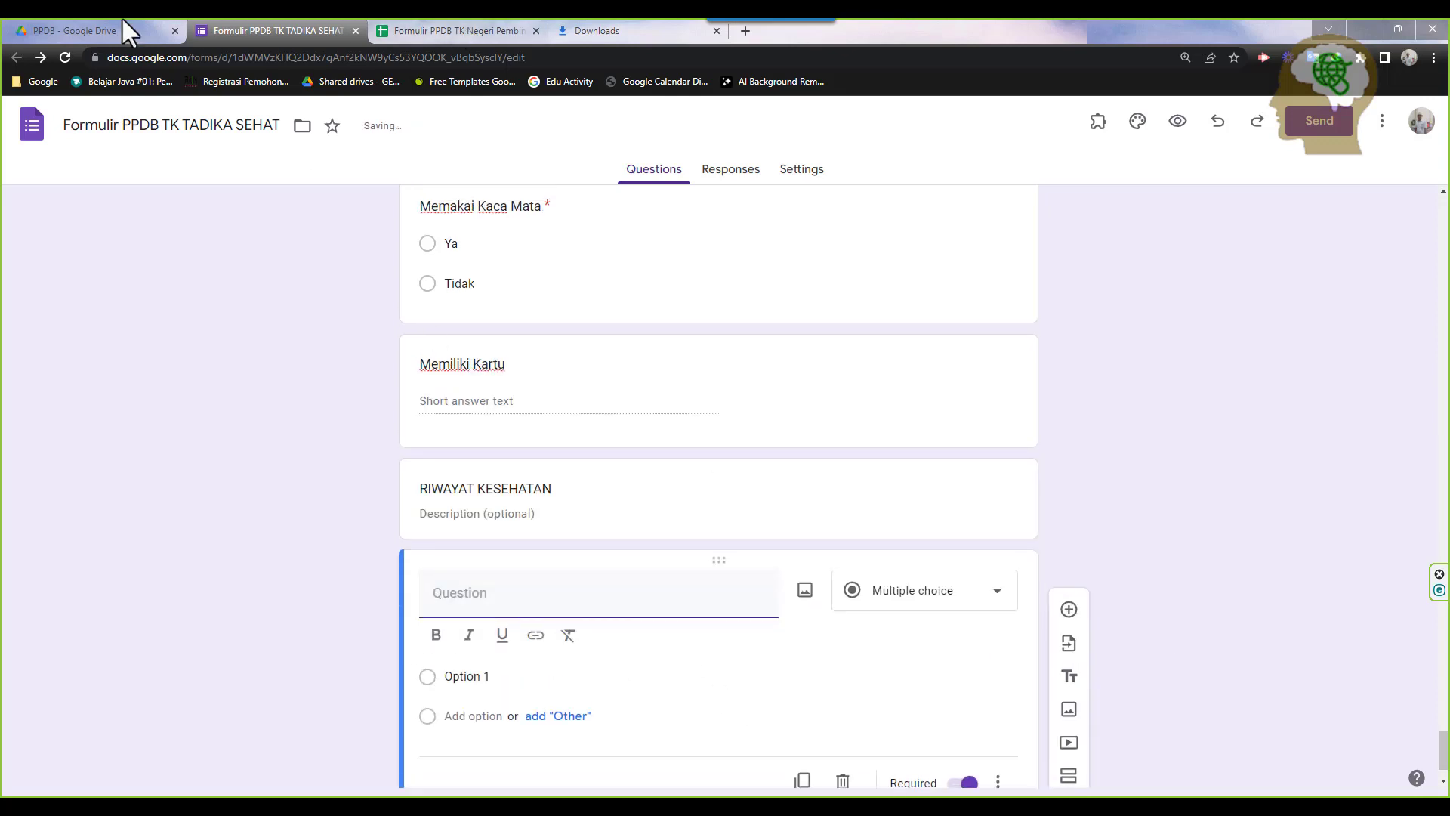
click(124, 22)
click(269, 27)
click(405, 29)
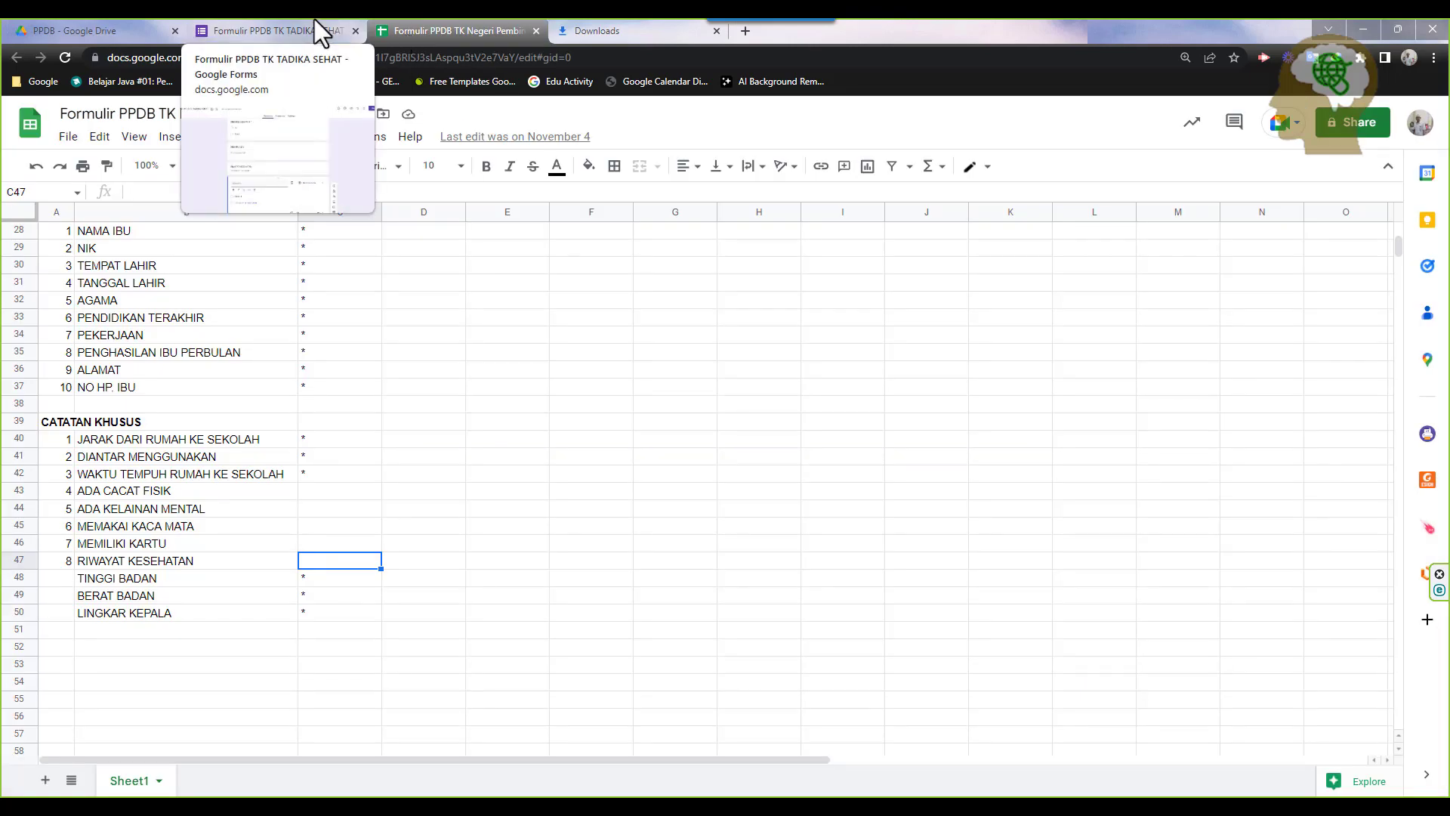
click(315, 20)
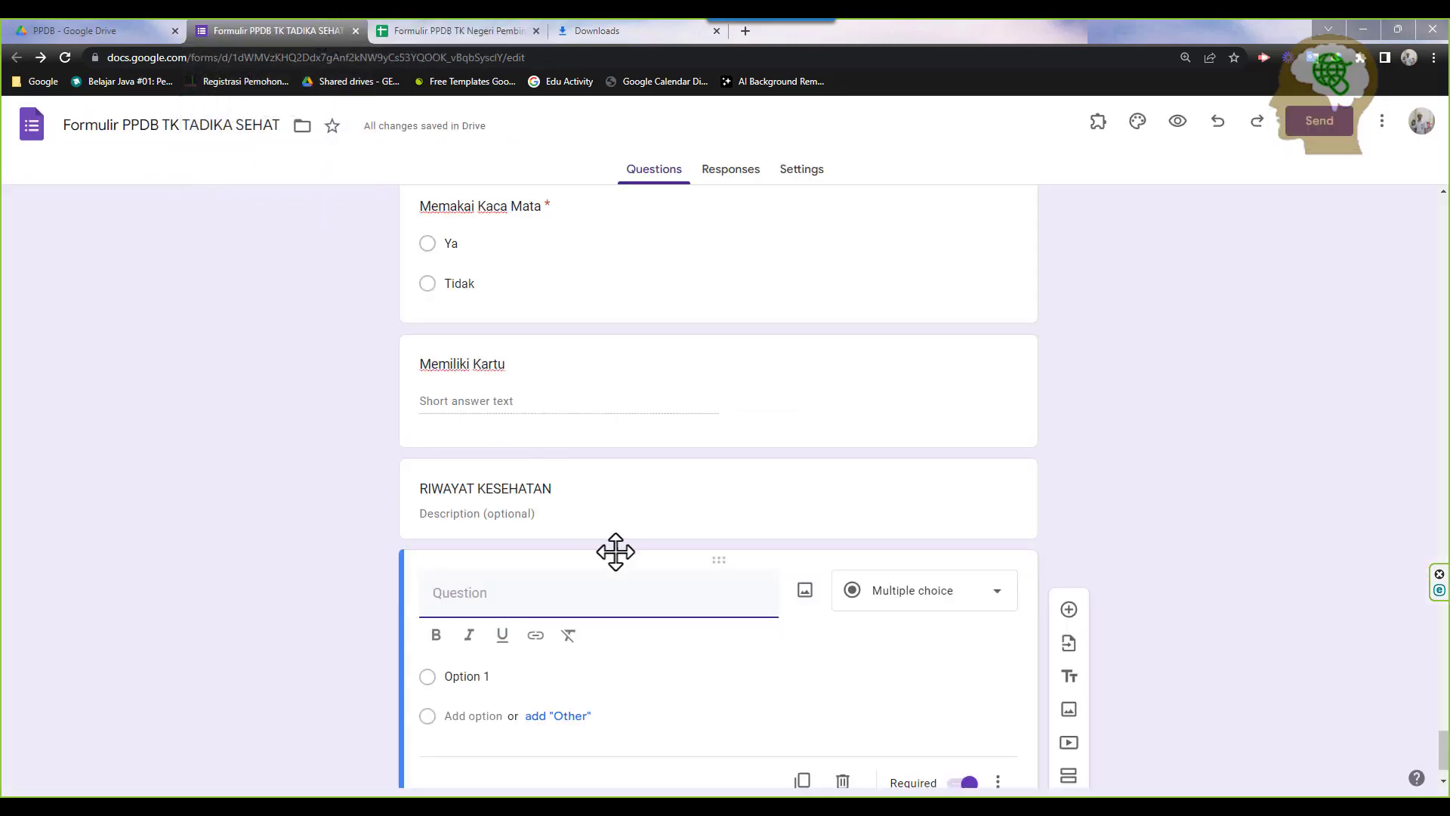
text(Tinggi Badan)
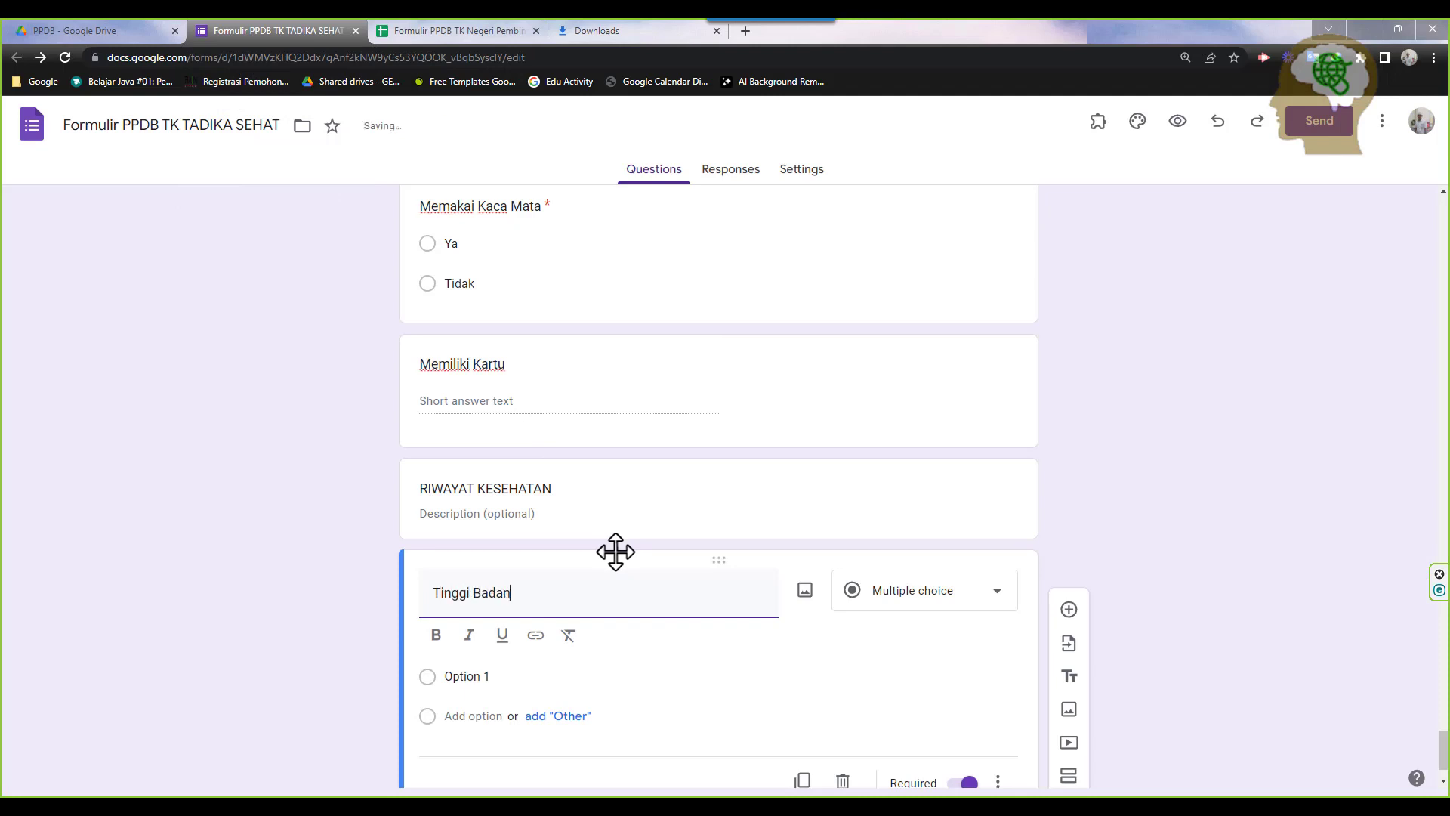
text( (cm))
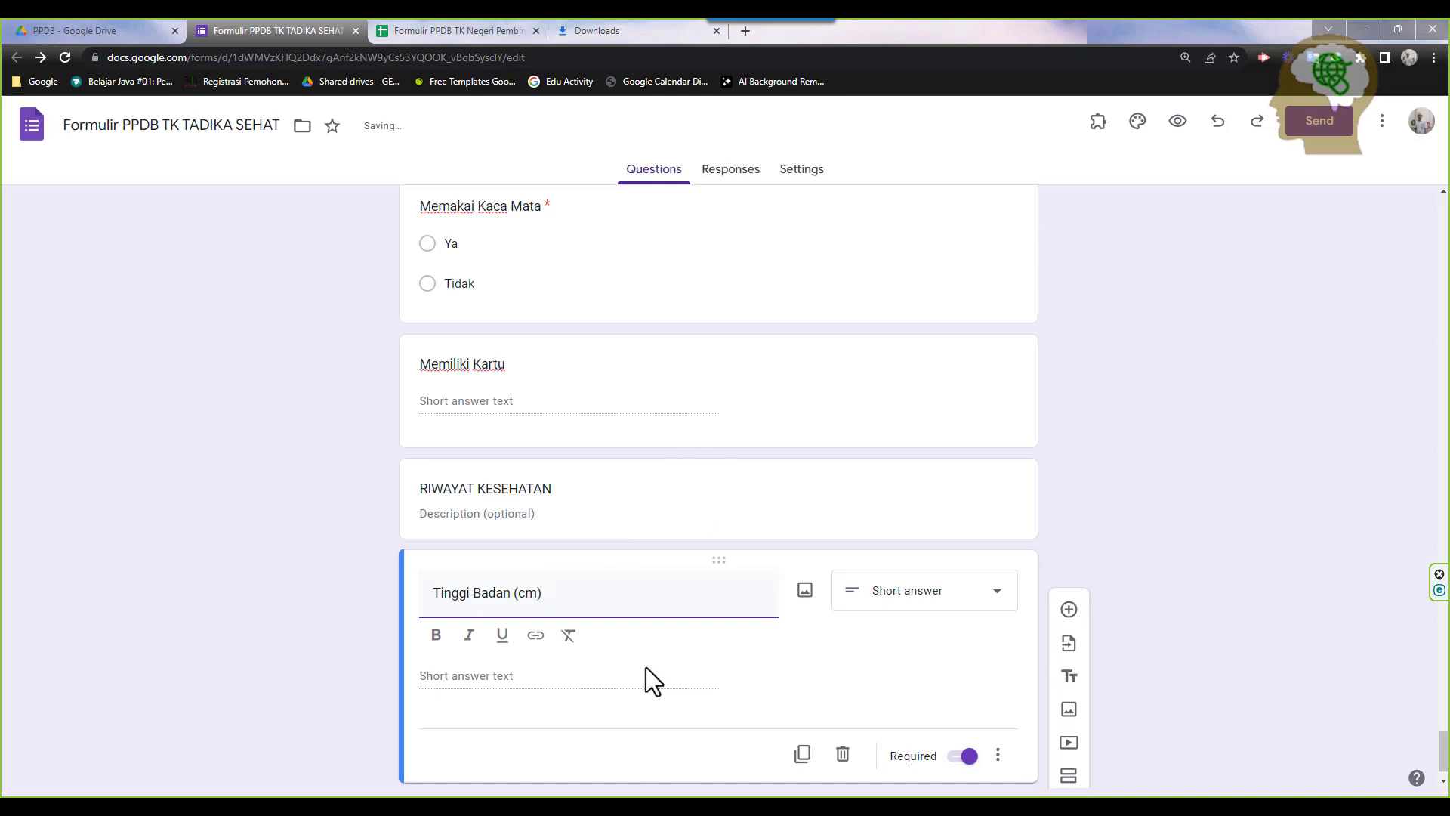
Add response validation to "Tinggi Badan (cm)" requiring Number, Is number, with the custom error text "Harus angka !"
click(998, 756)
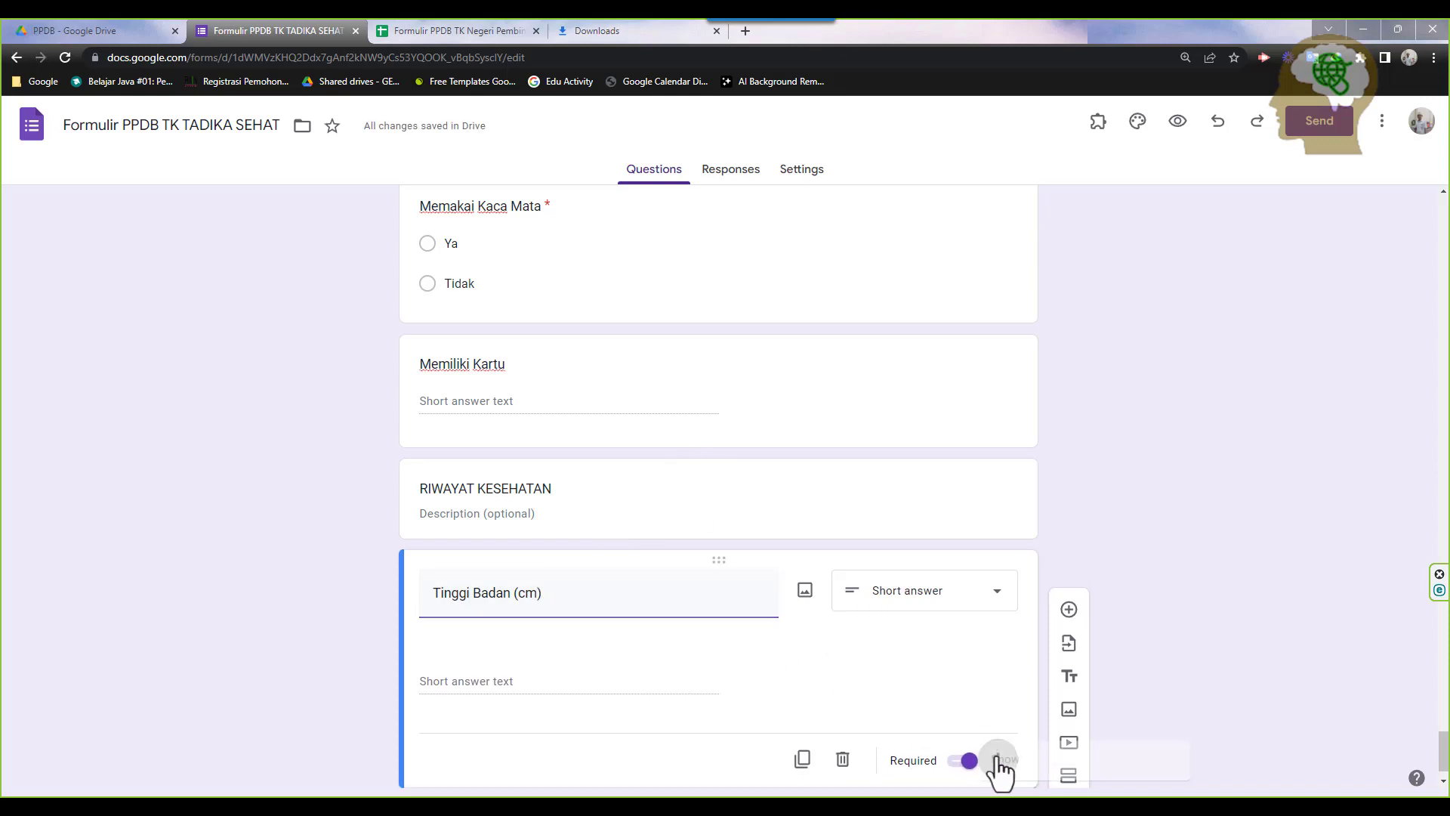
click(1021, 750)
click(469, 710)
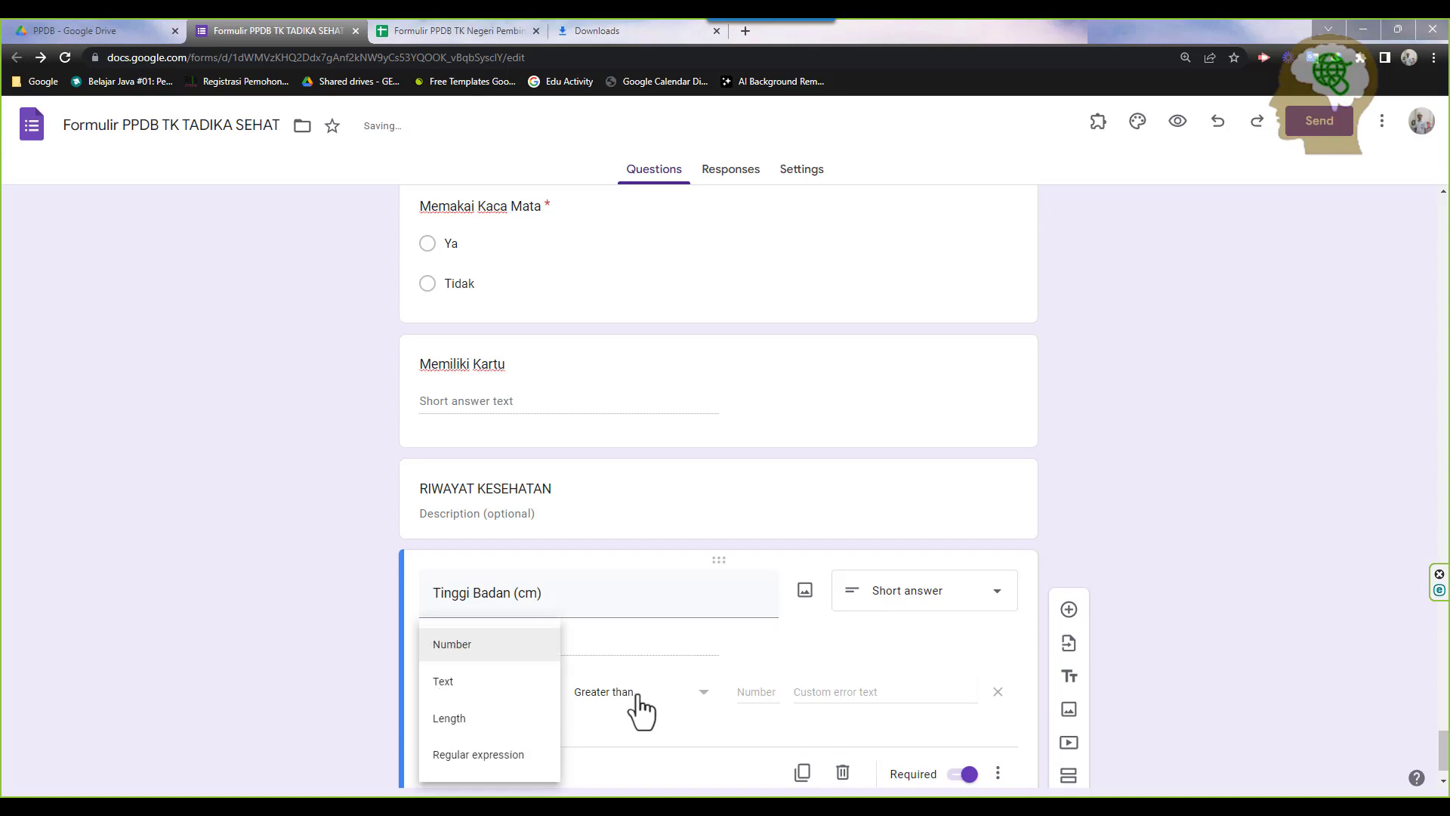
click(642, 708)
click(616, 723)
click(801, 693)
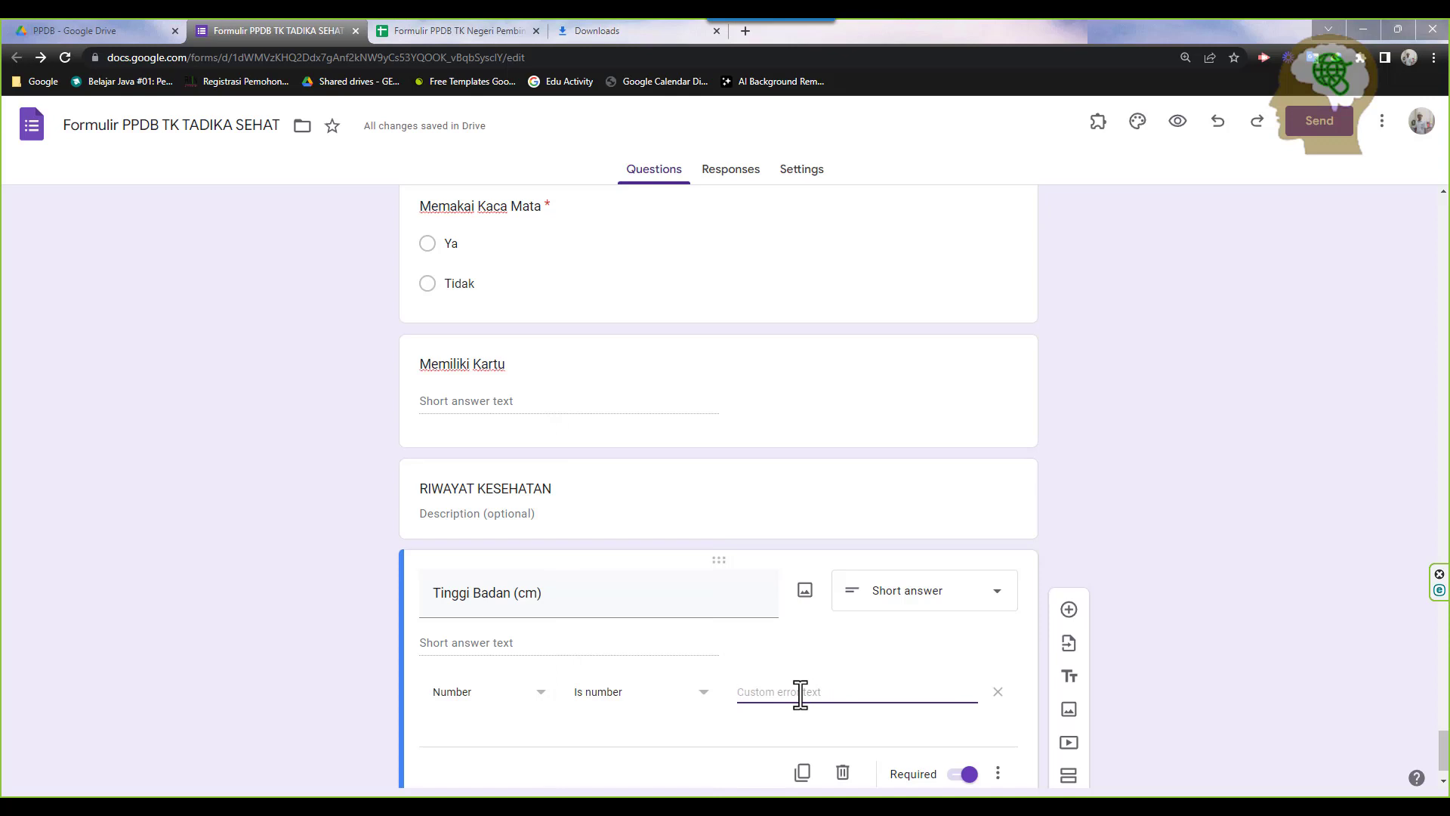
text(Harus angka @)
key(BackSpace)
key(BackSpace)
text(!)
scroll(997, 621, down, 1)
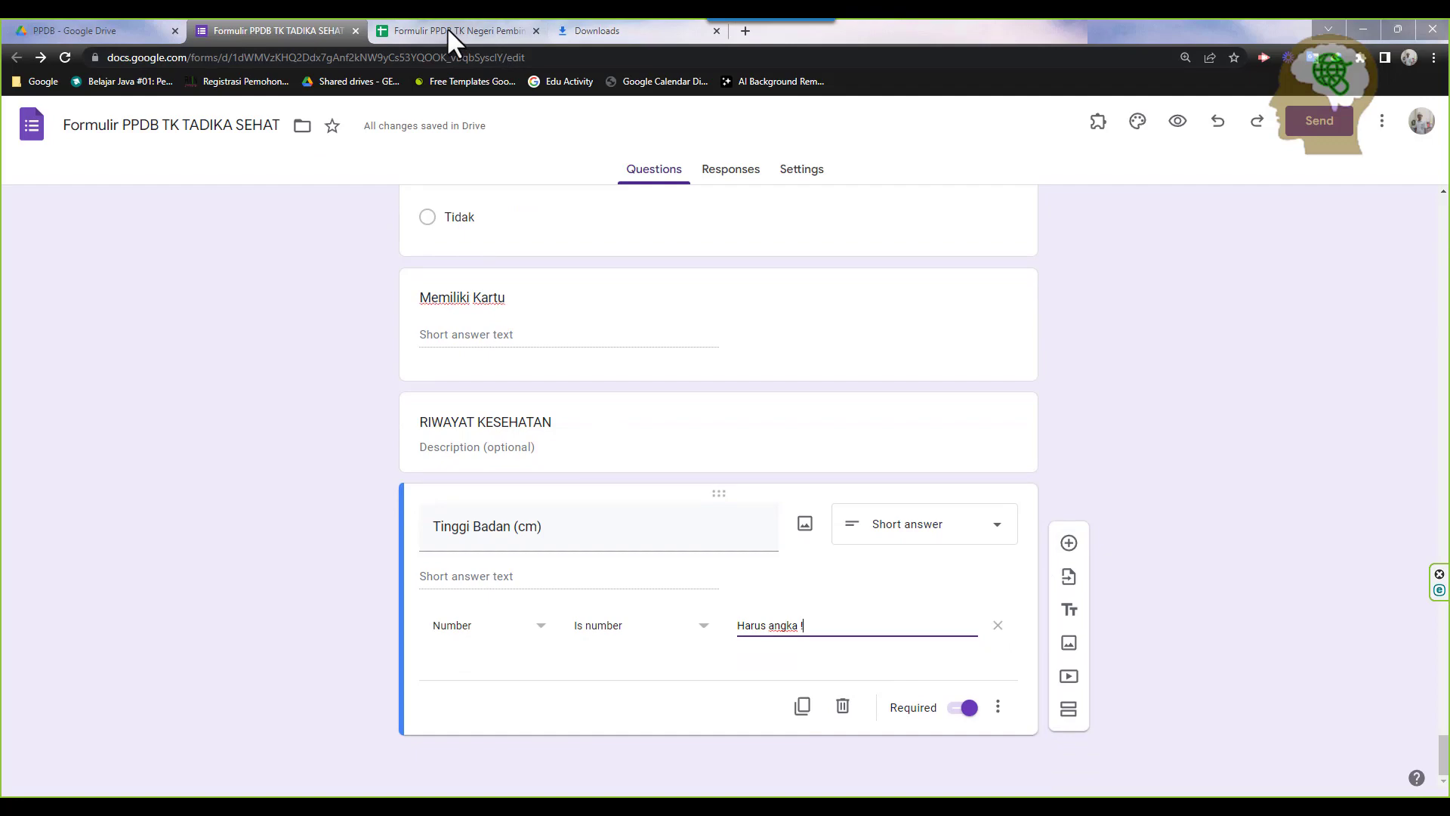
Duplicate the "Tinggi Badan (cm)" question and change "Tinggi" in the copy's title to "Berat"
click(447, 30)
click(307, 27)
click(802, 706)
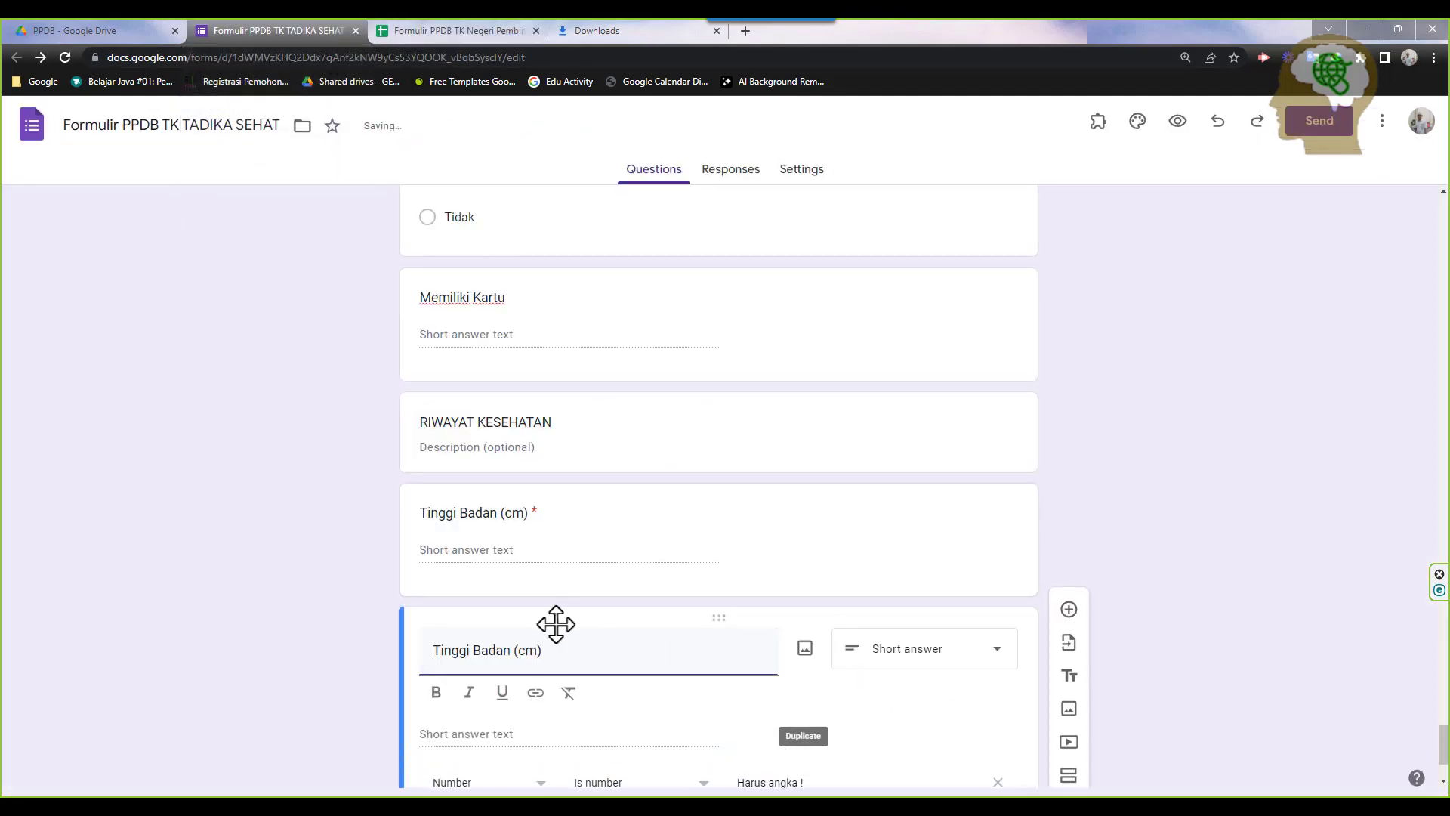
double_click(470, 650)
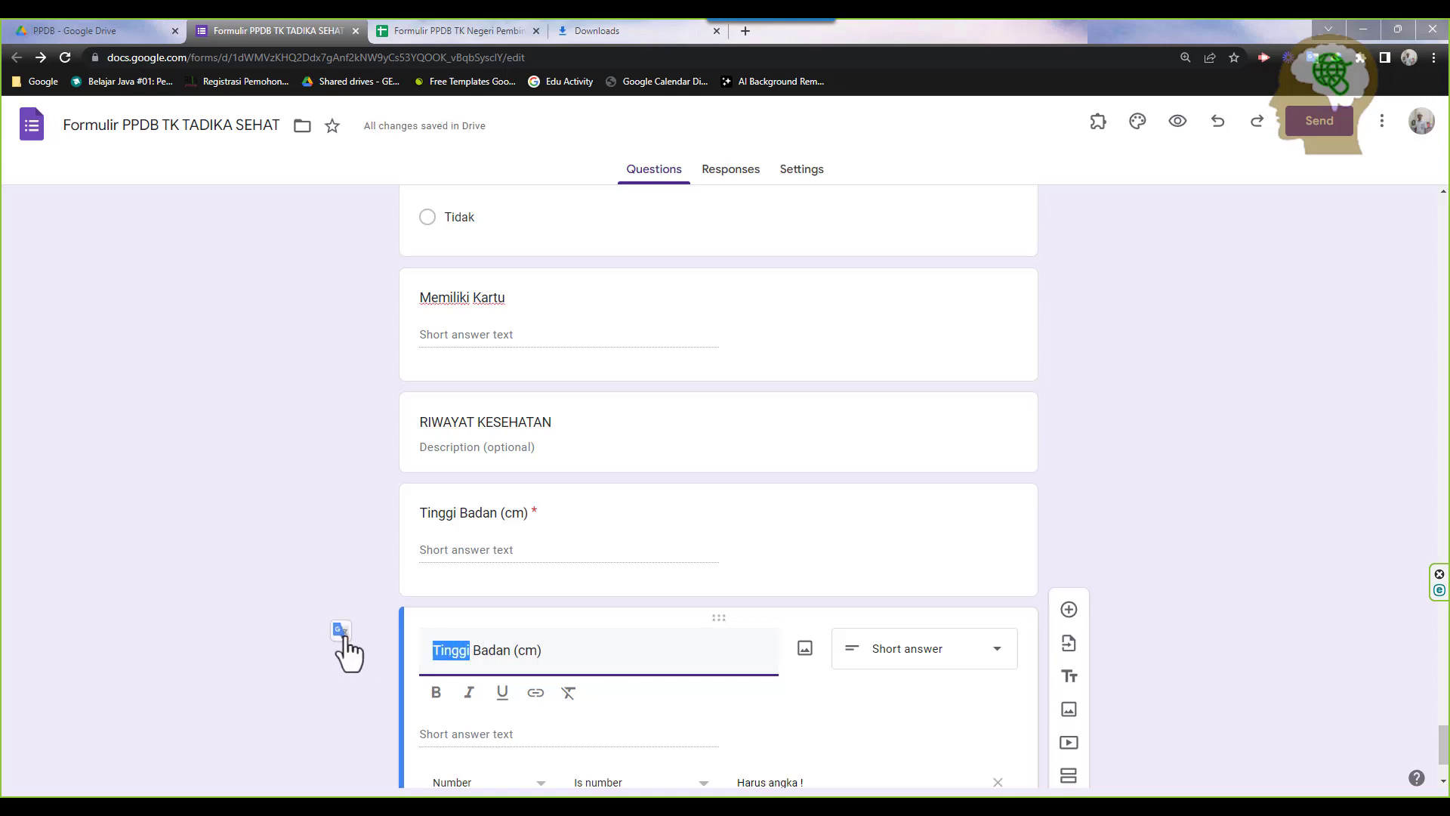
text(Berat)
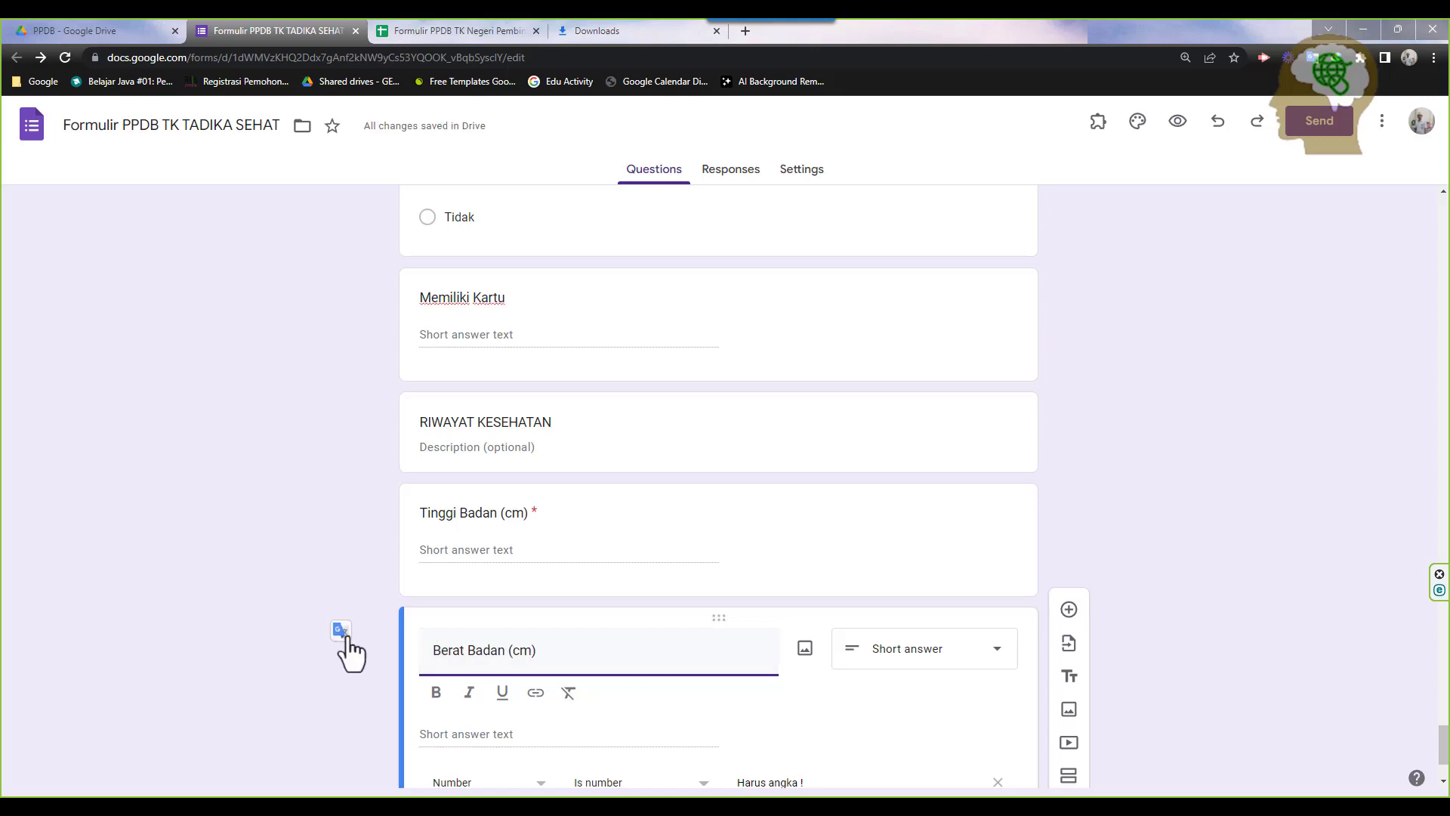
Change the unit in the "Berat Badan" question's title to kg
key(Right)
key(Right)
key(Right)
key(Right)
key(shift+Right)
key(shift+Right)
text(kg)
scroll(842, 710, down, 2)
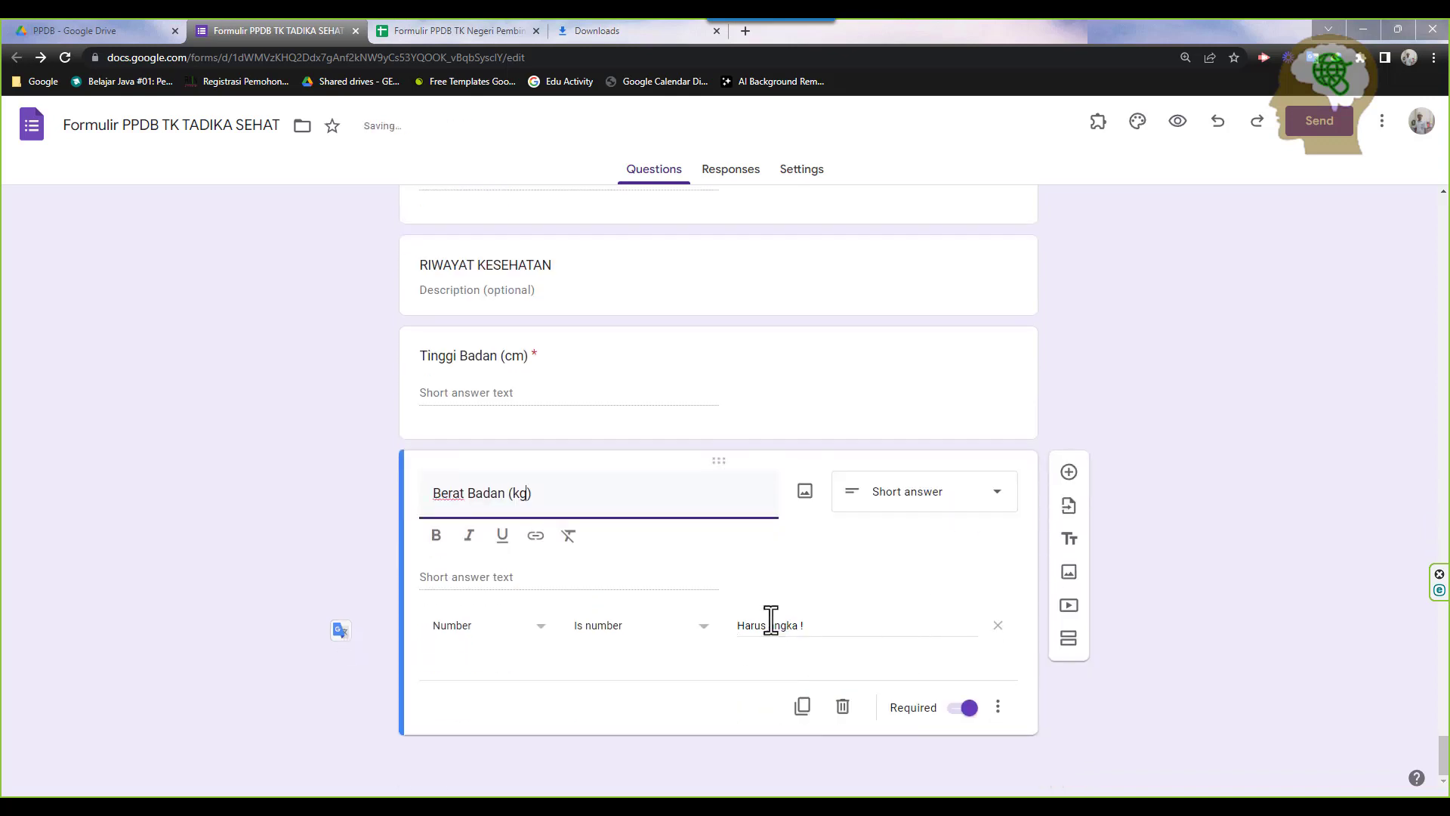
click(676, 689)
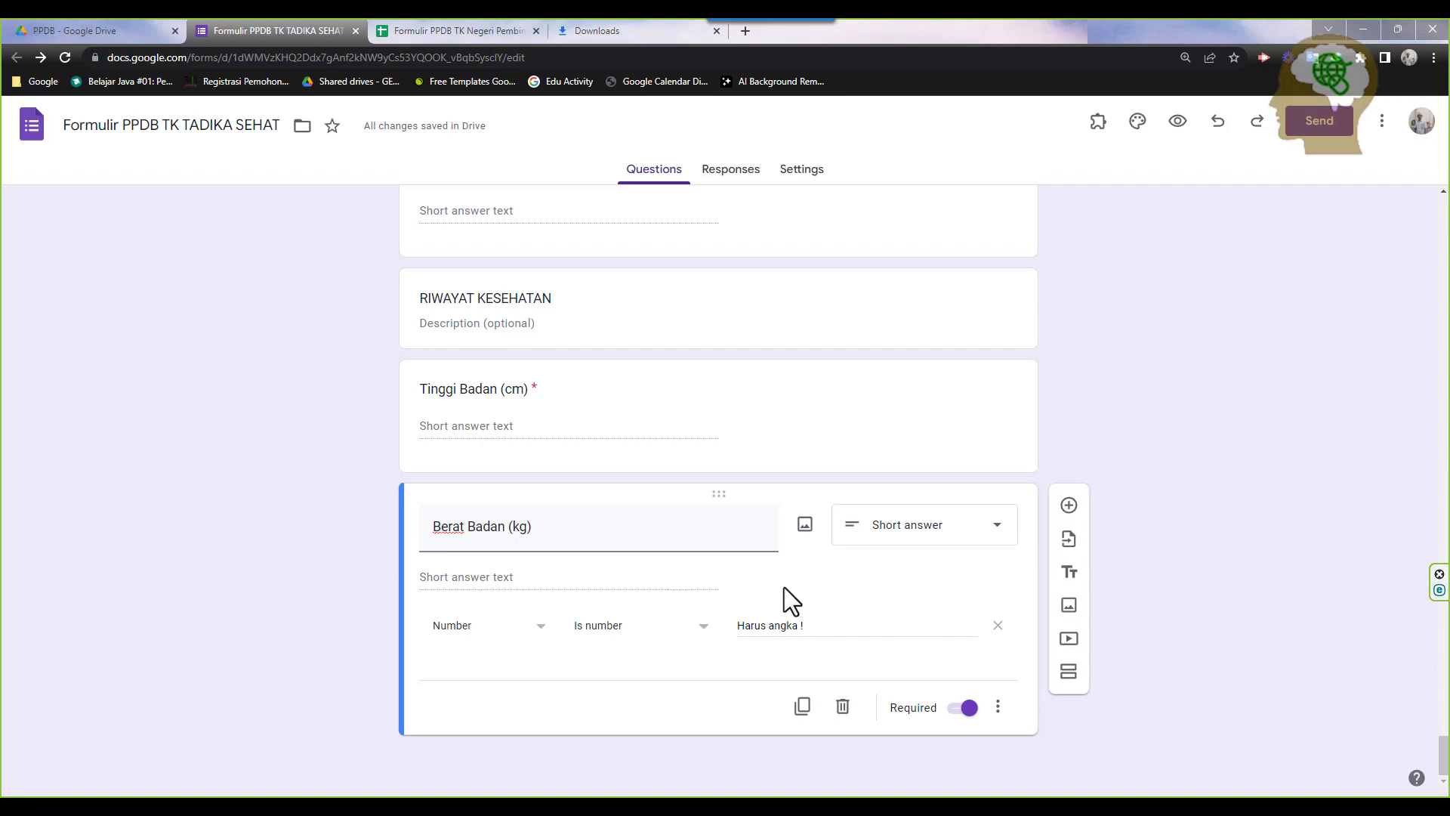
Check the spreadsheet for the next measurement, duplicate "Tinggi Badan (cm)" again and move the copy below "Berat Badan (kg)"
click(586, 415)
click(614, 710)
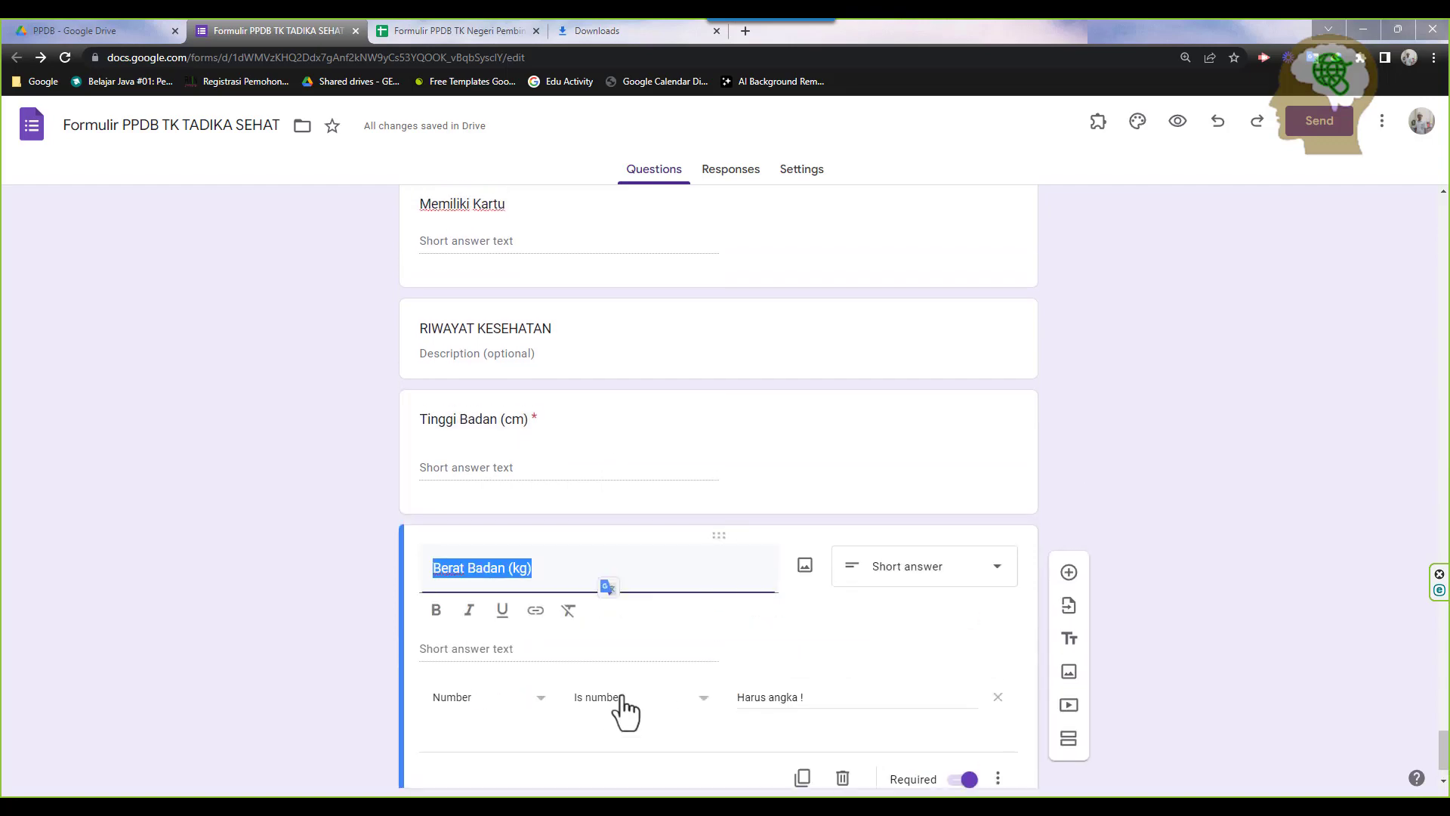
click(447, 30)
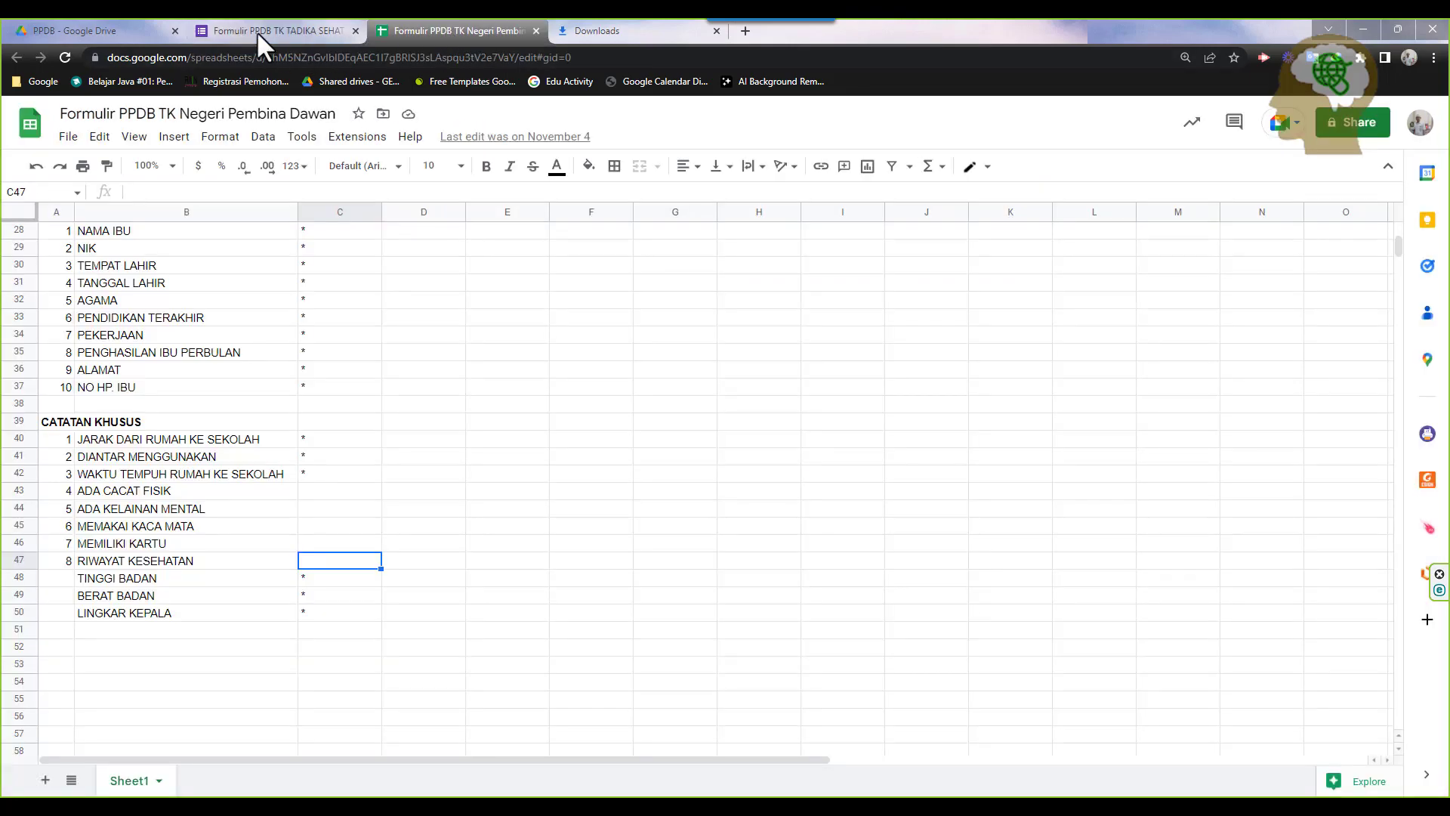
click(257, 30)
scroll(663, 631, down, 1)
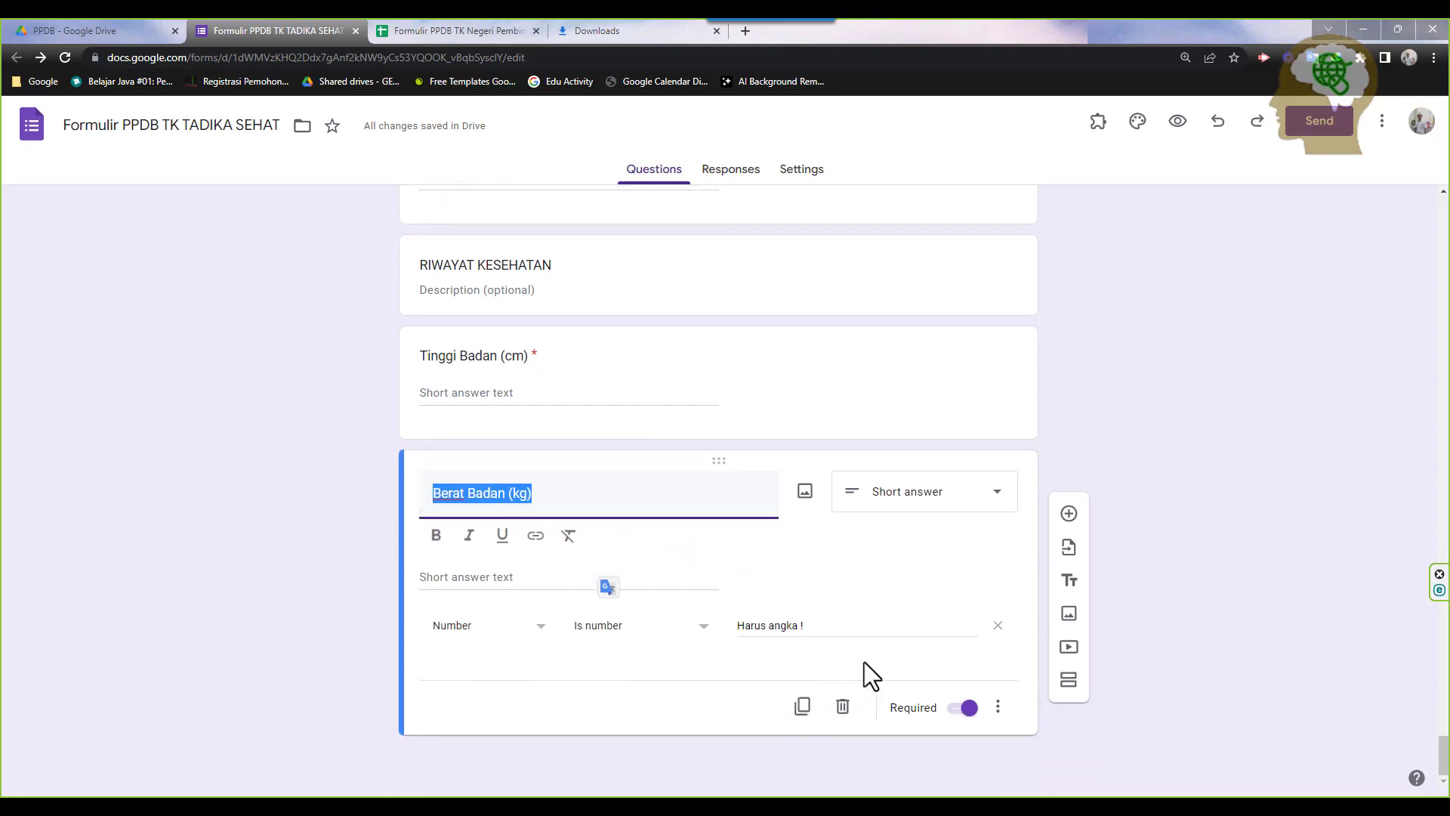
click(642, 388)
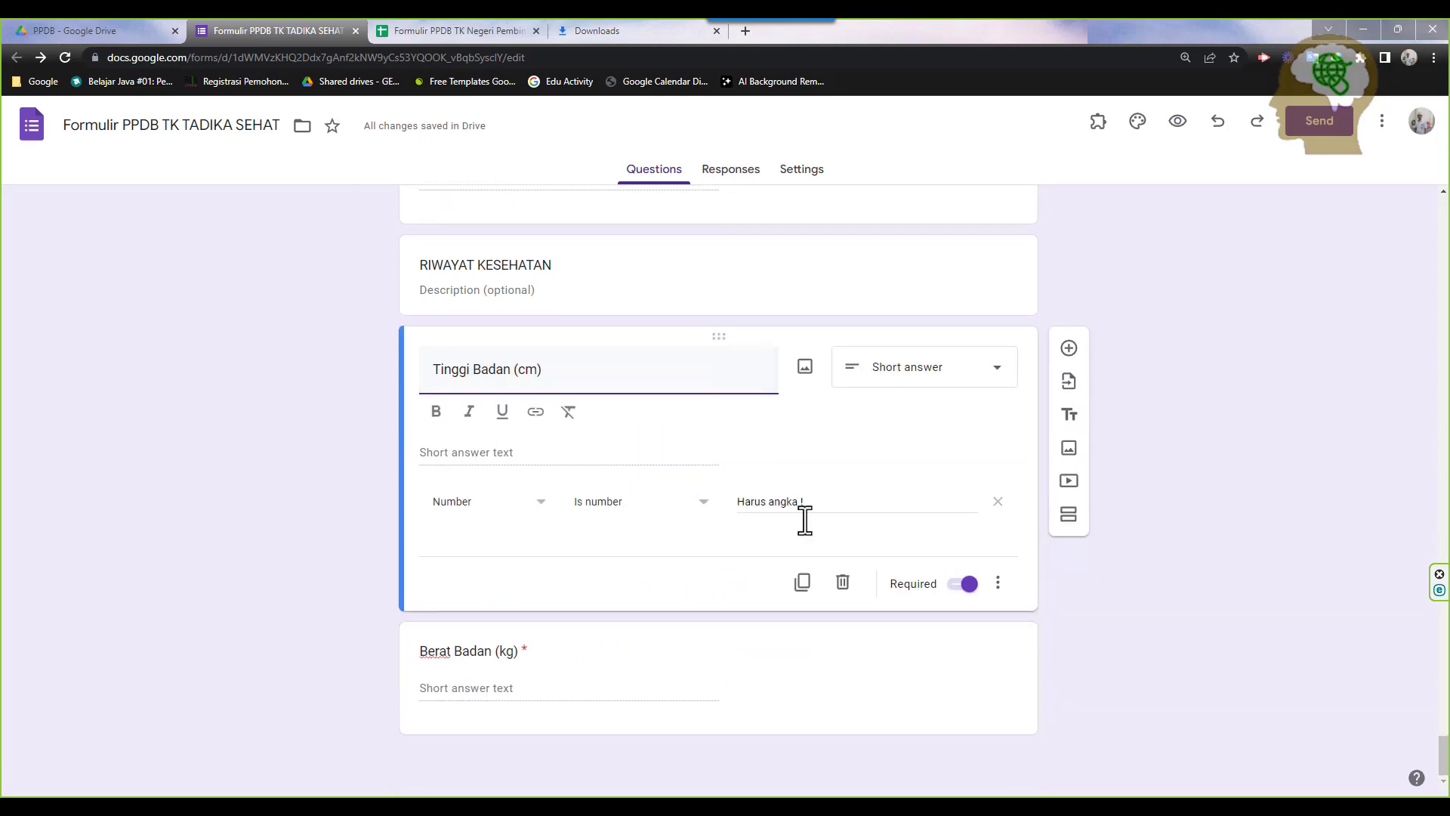
click(806, 583)
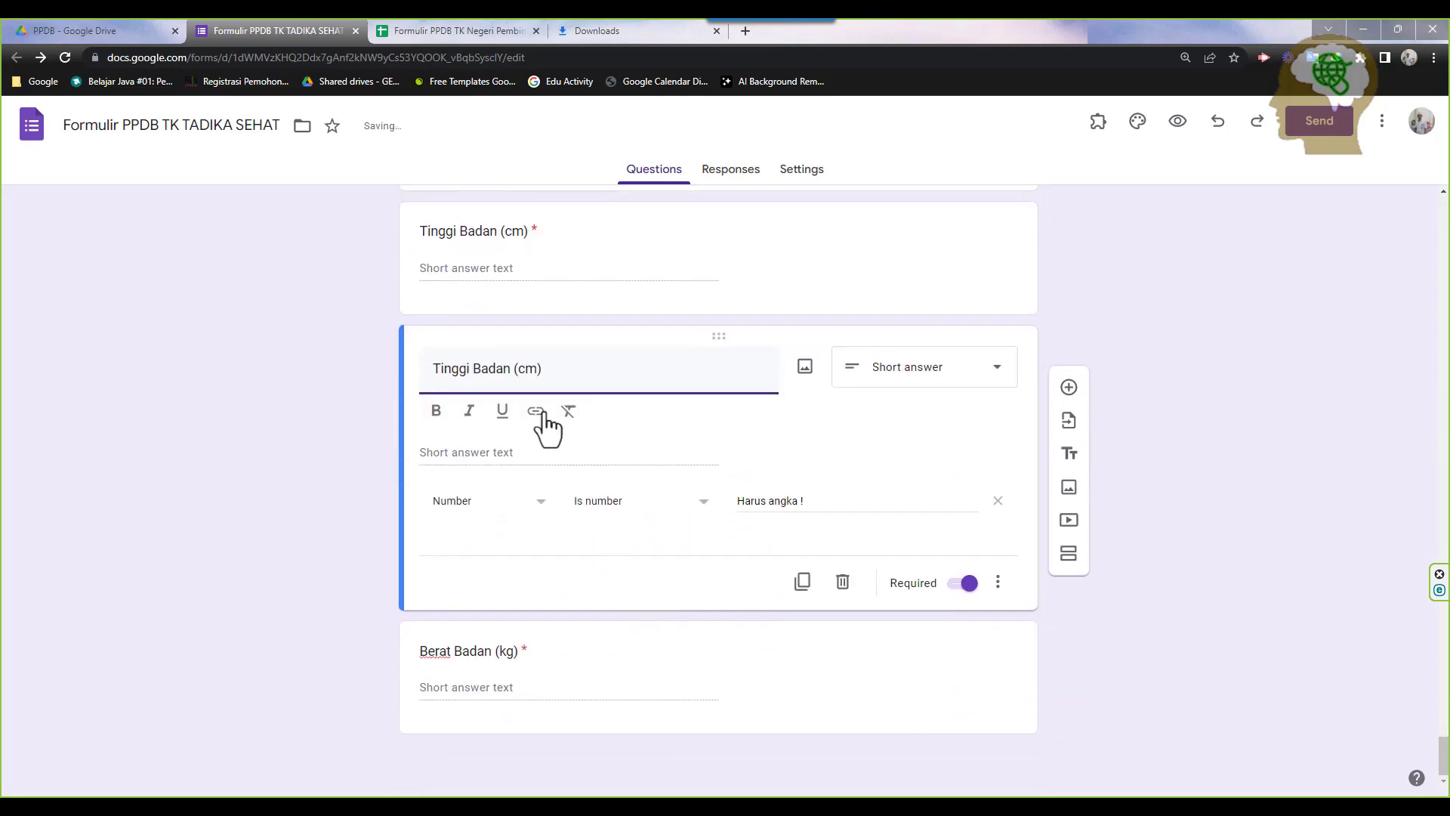
drag(514, 336, 527, 574)
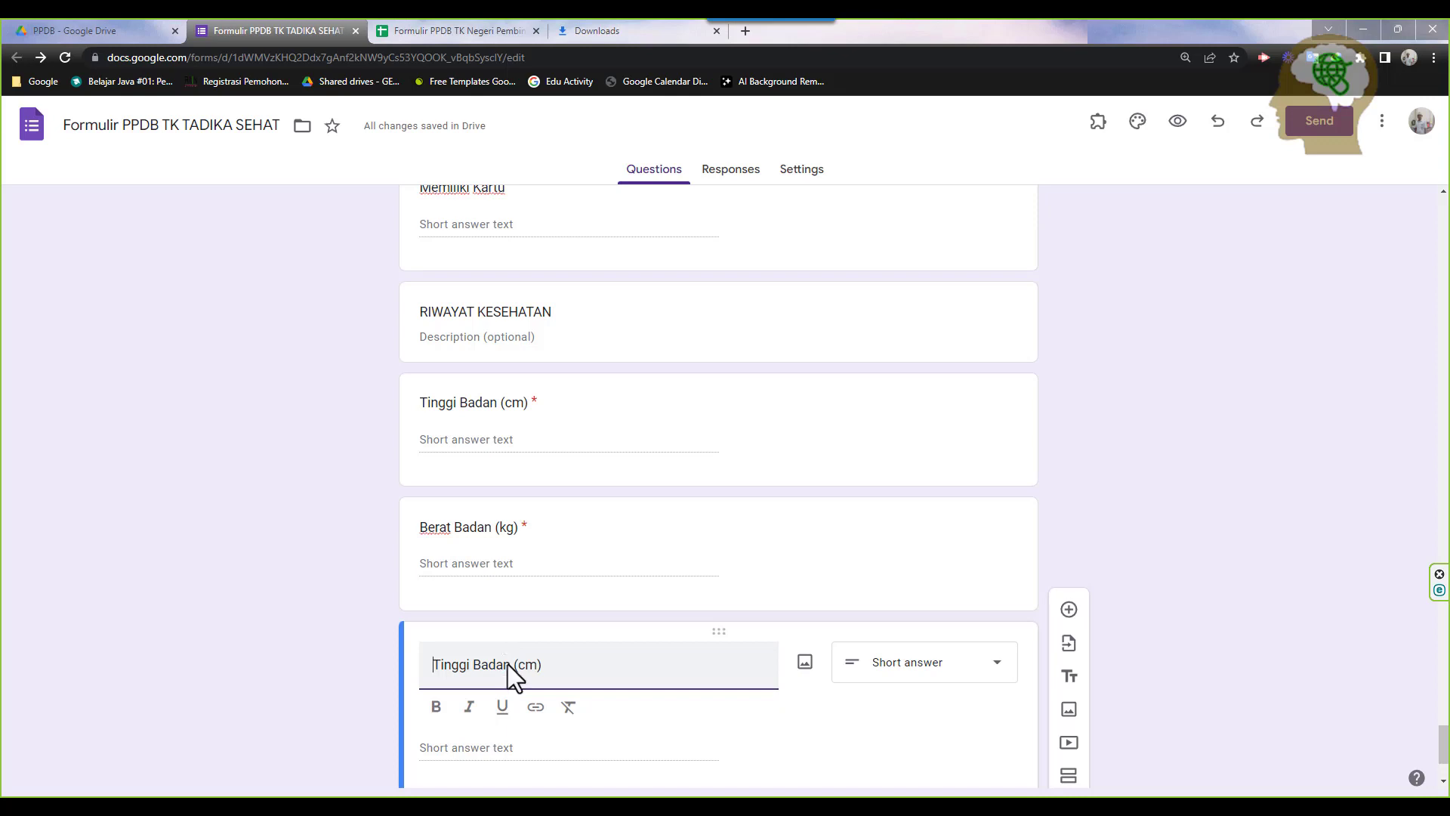
Rename the copied question at the end of RIWAYAT KESEHATAN to "Lingkar Kepala (cm)"
drag(512, 665, 376, 665)
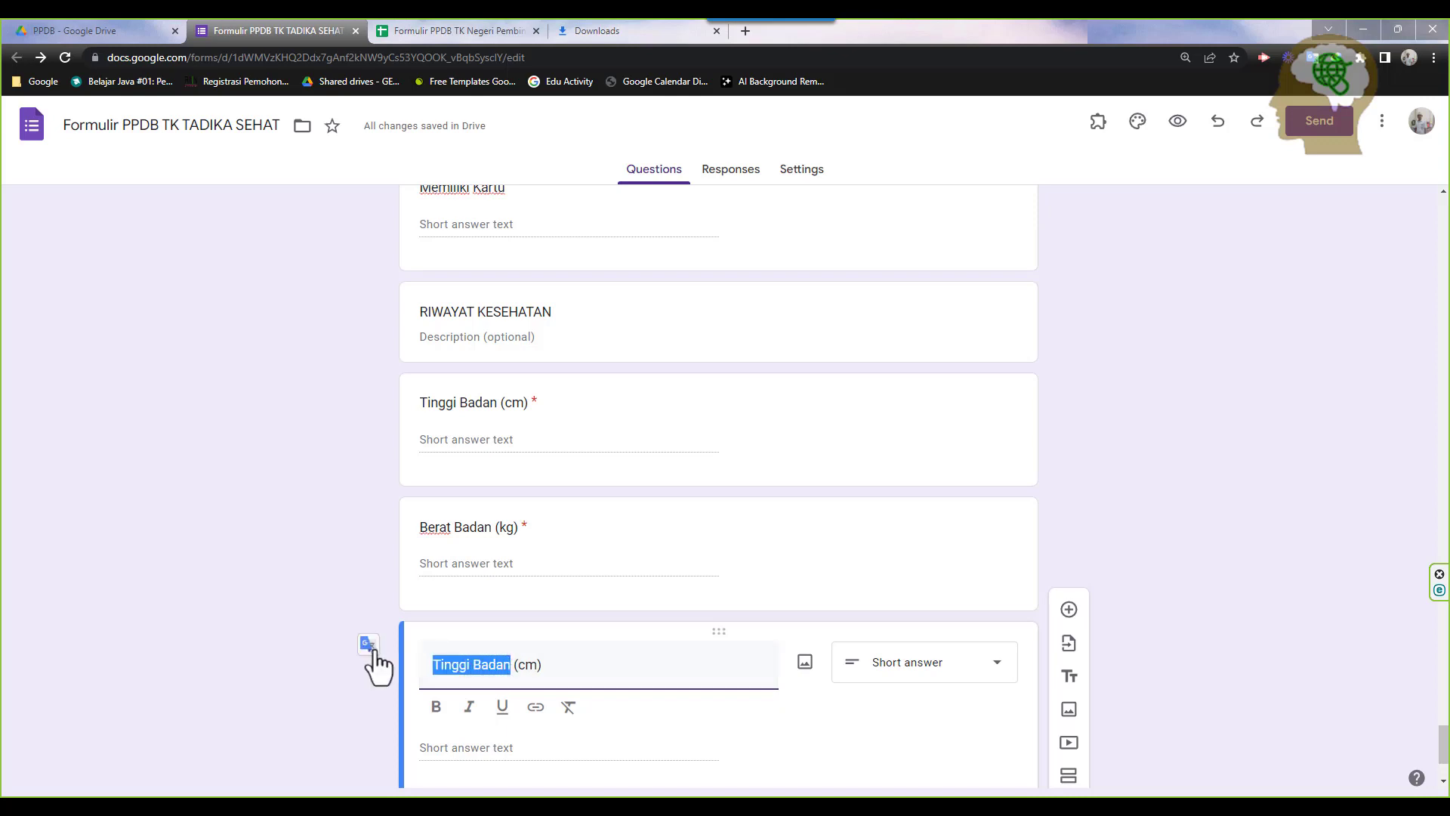
text(Ling)
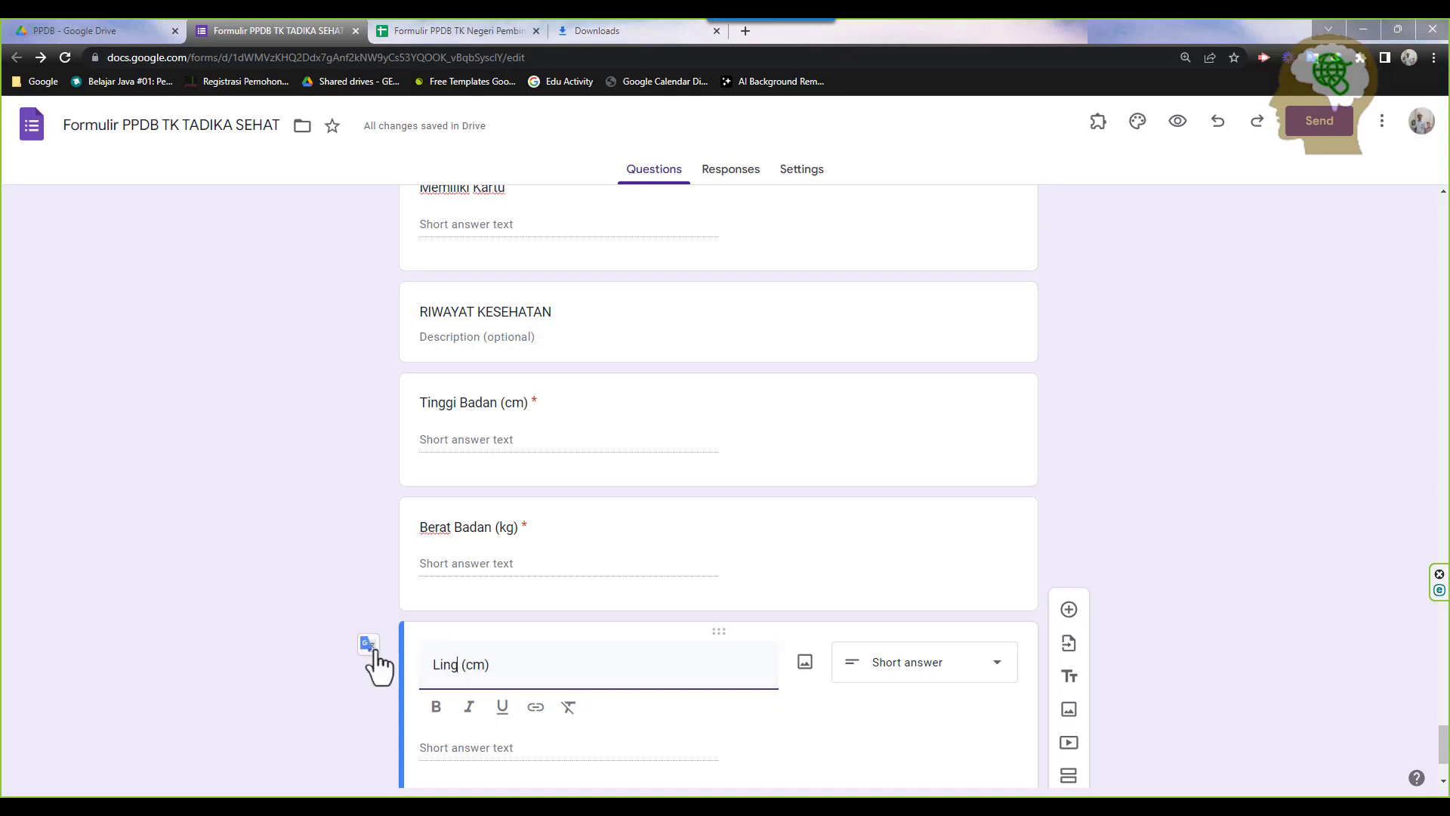
text(kar Kep)
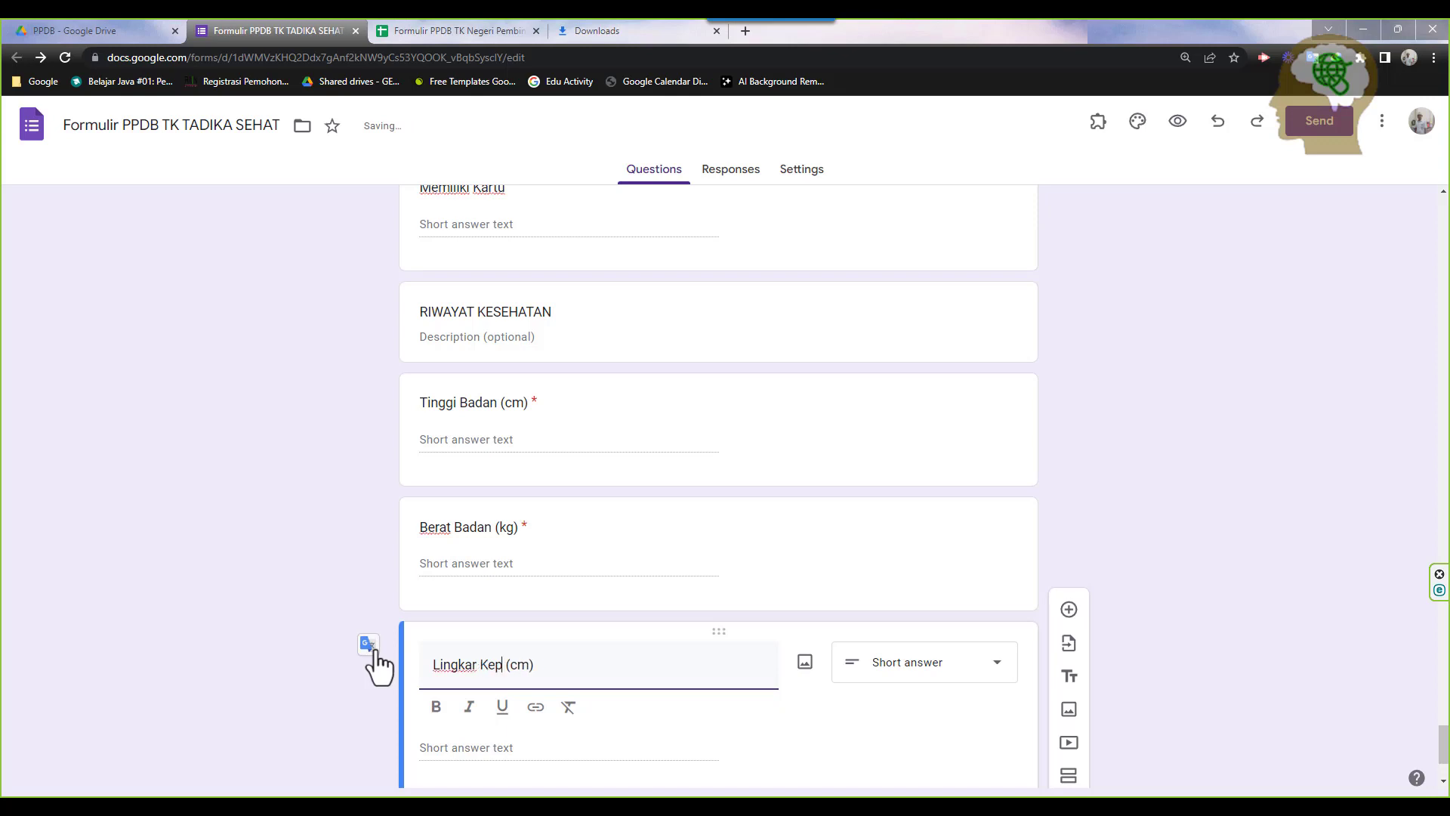
text(ala)
scroll(560, 659, down, 2)
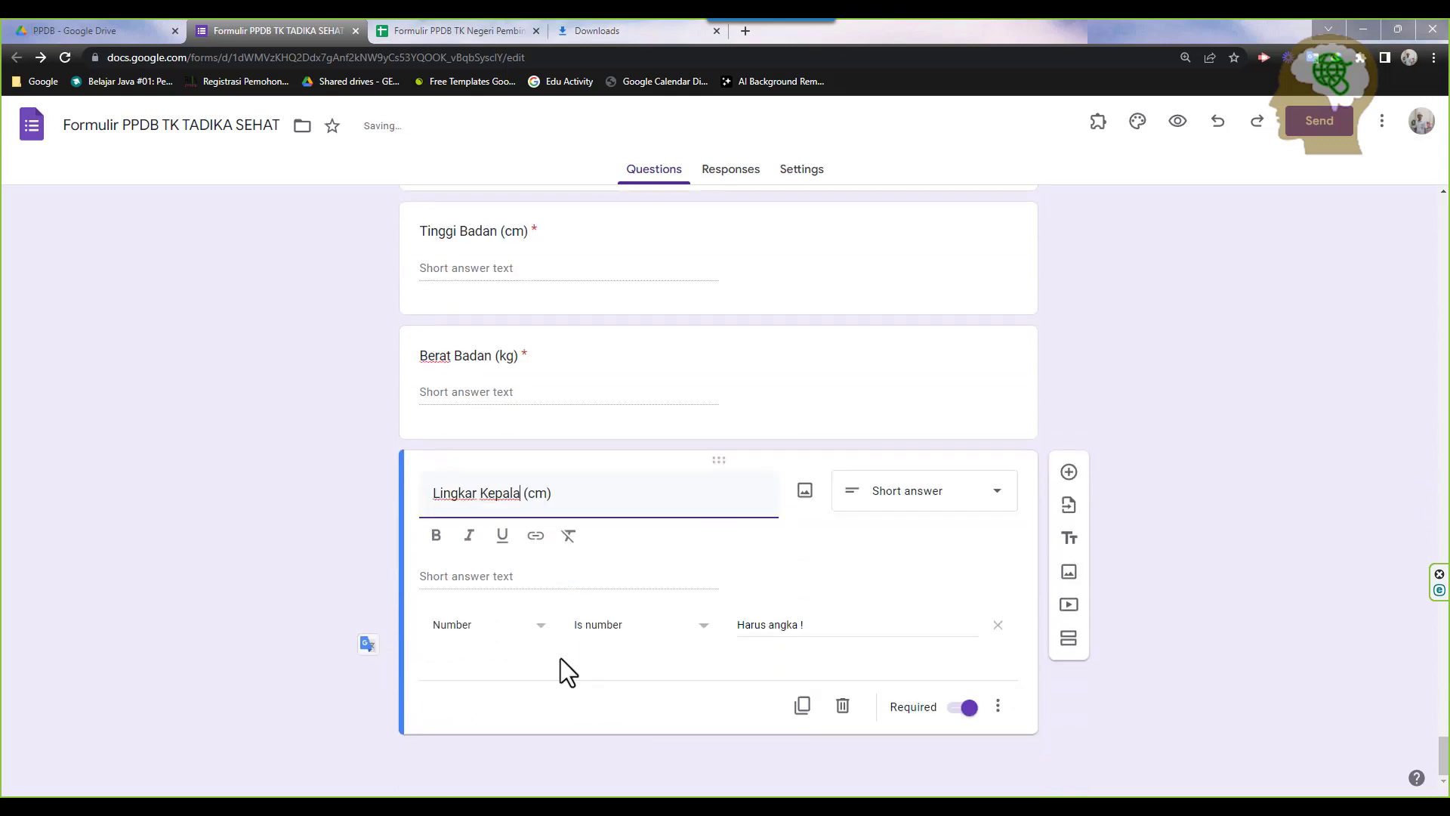
scroll(561, 659, up, 2)
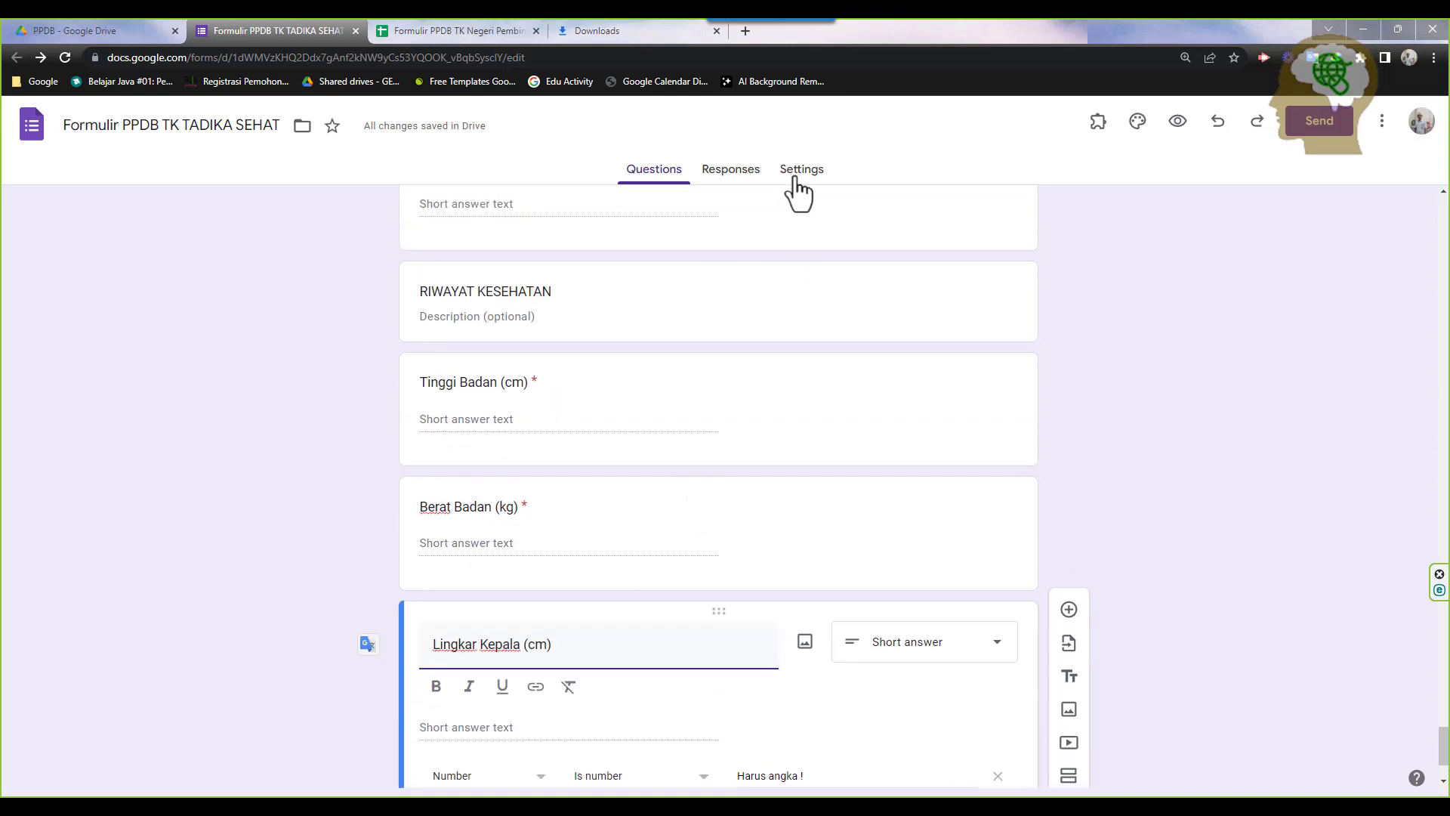
scroll(768, 445, down, 2)
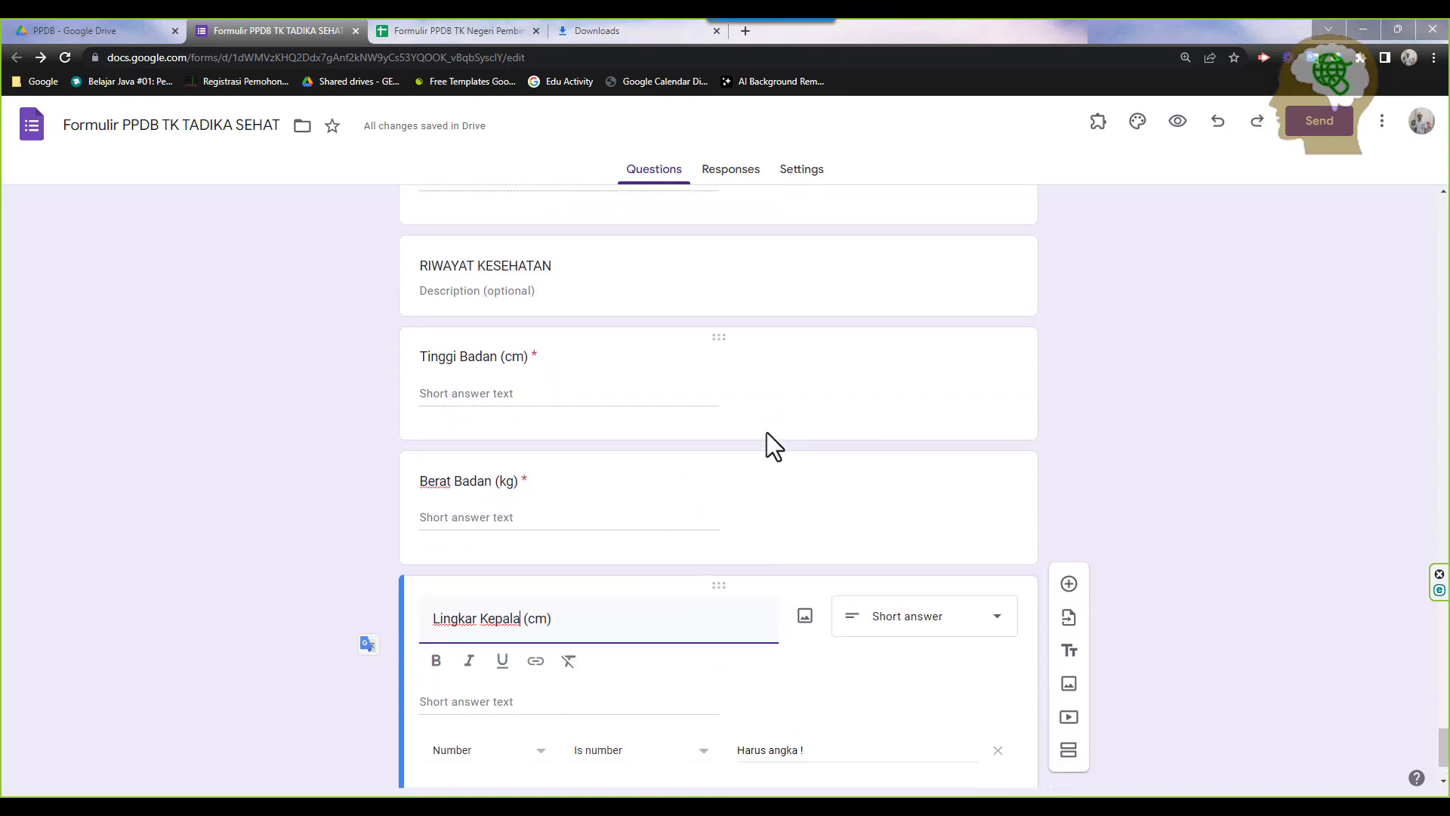
In the form's Responses settings, turn off collecting email addresses and the restriction to users in SMK Negeri 1 Klungkung
click(793, 176)
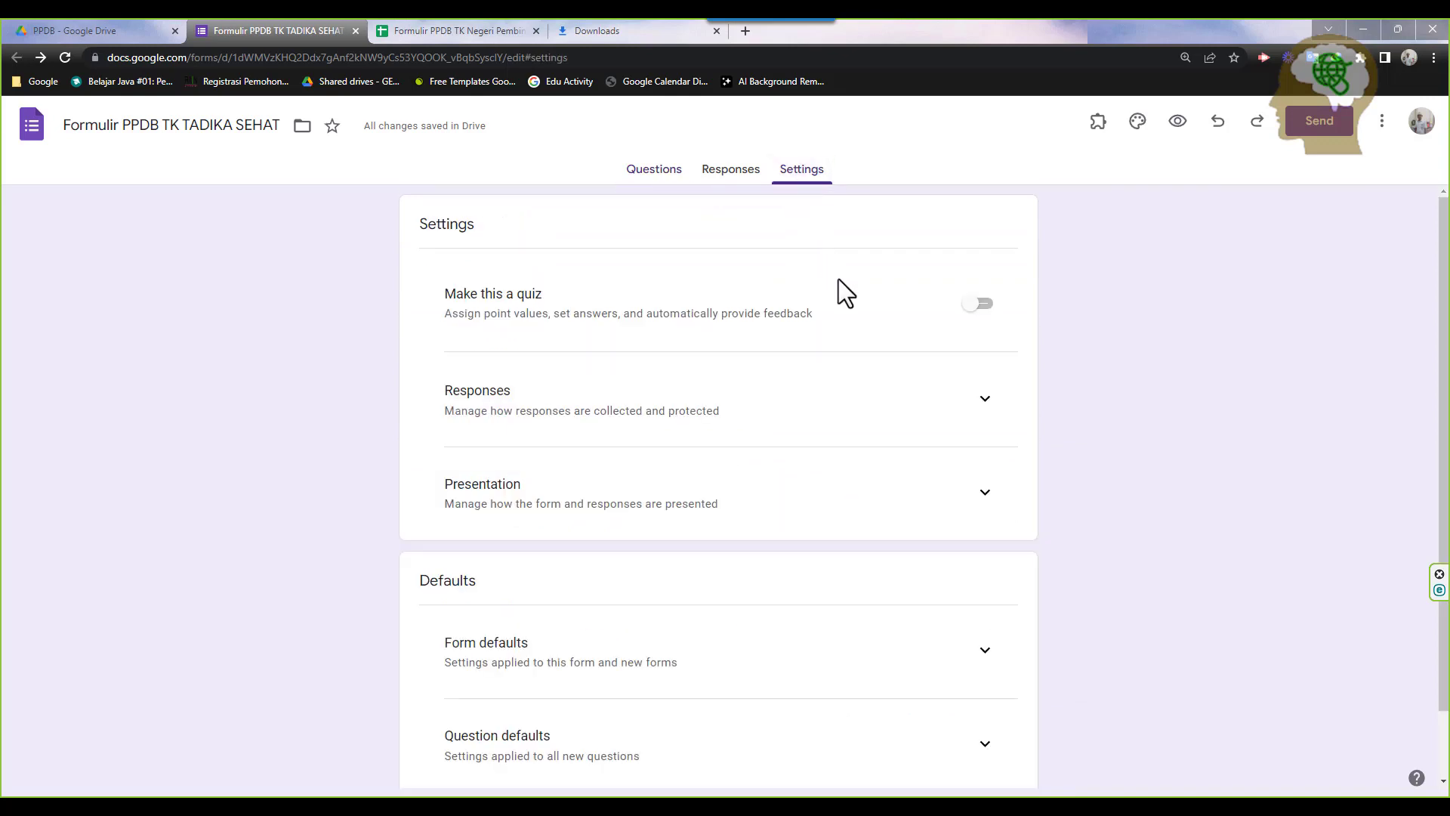
click(985, 401)
scroll(989, 416, down, 2)
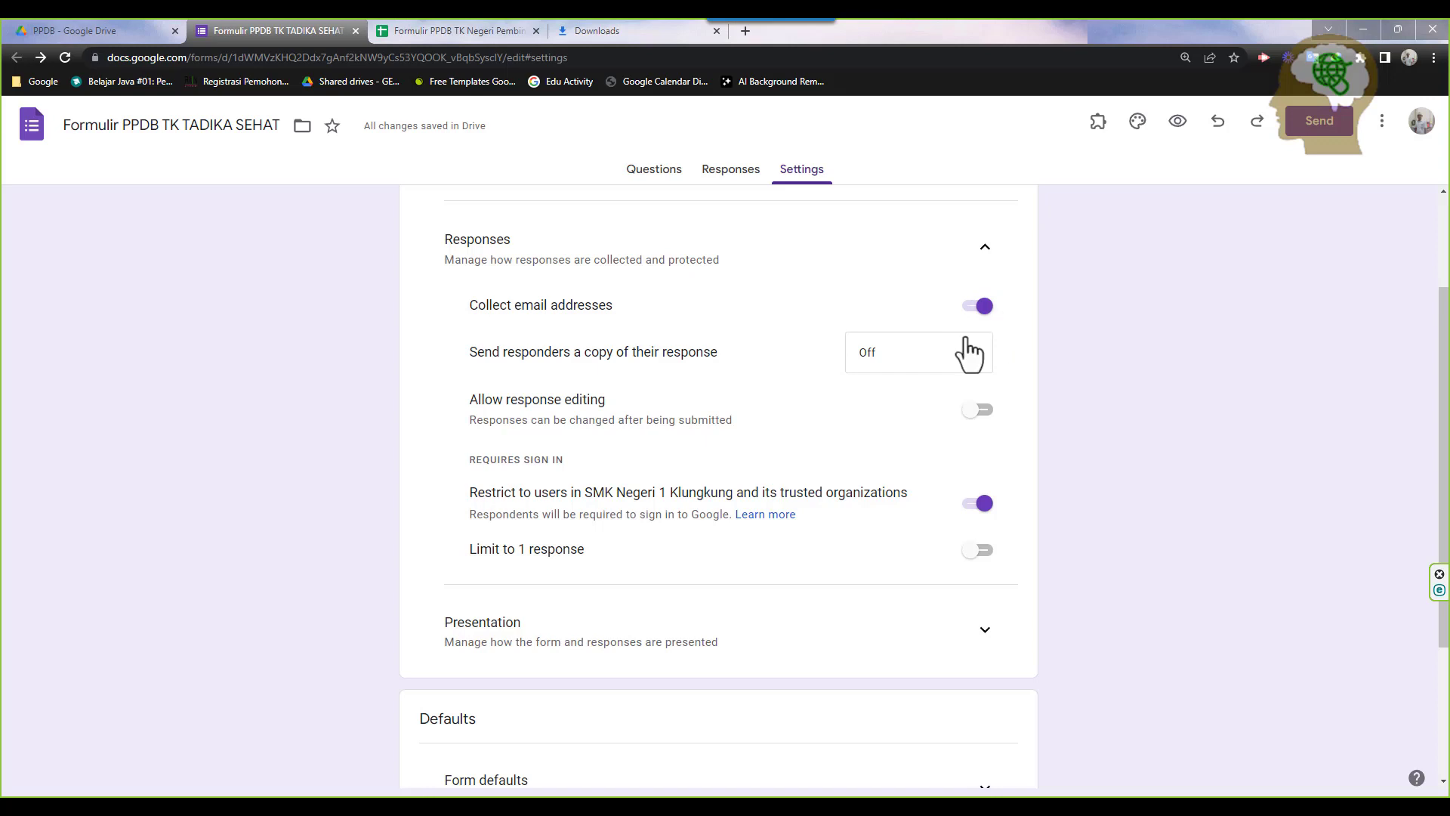
click(922, 364)
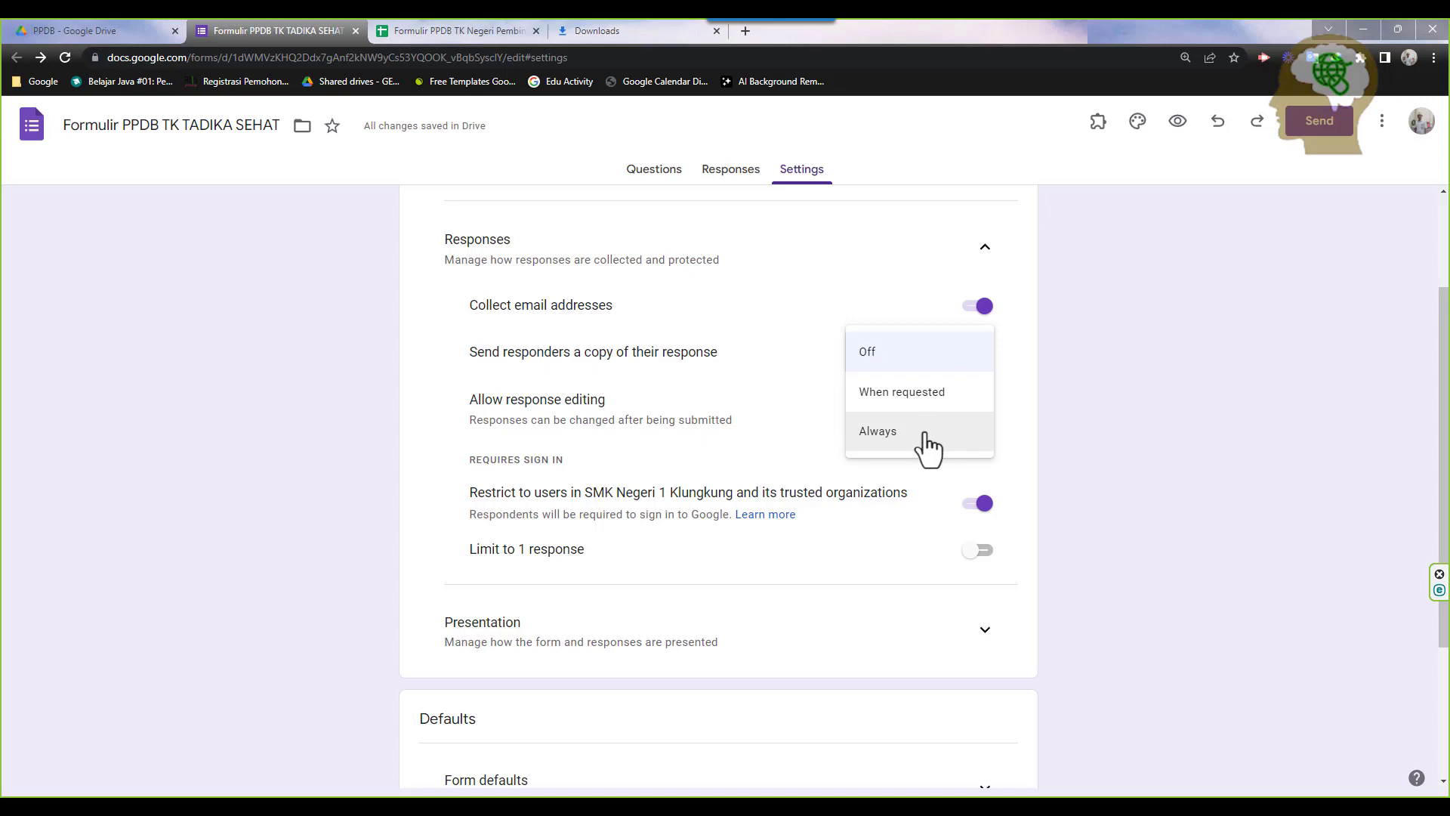
click(772, 310)
click(977, 310)
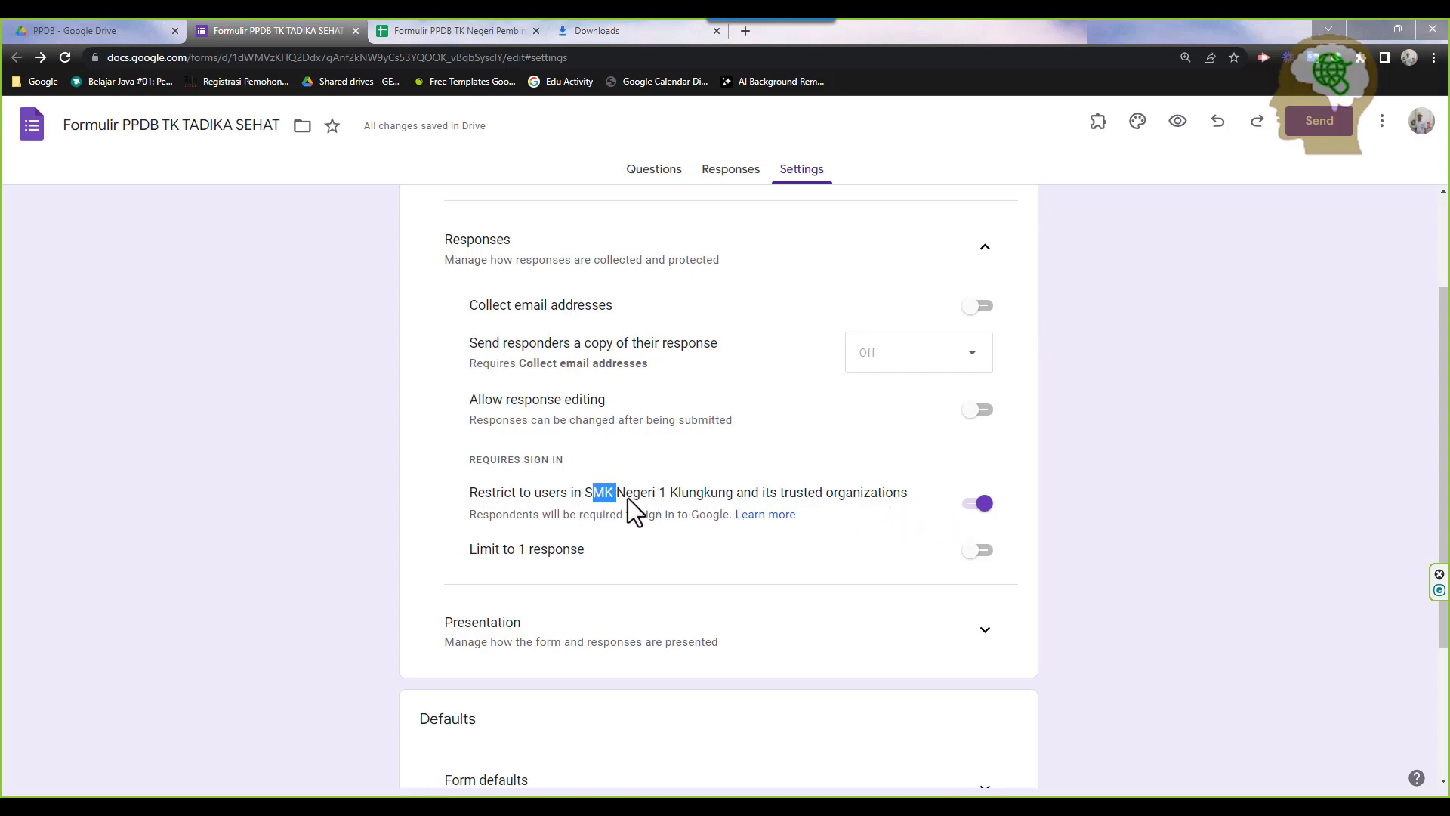
drag(787, 500, 797, 499)
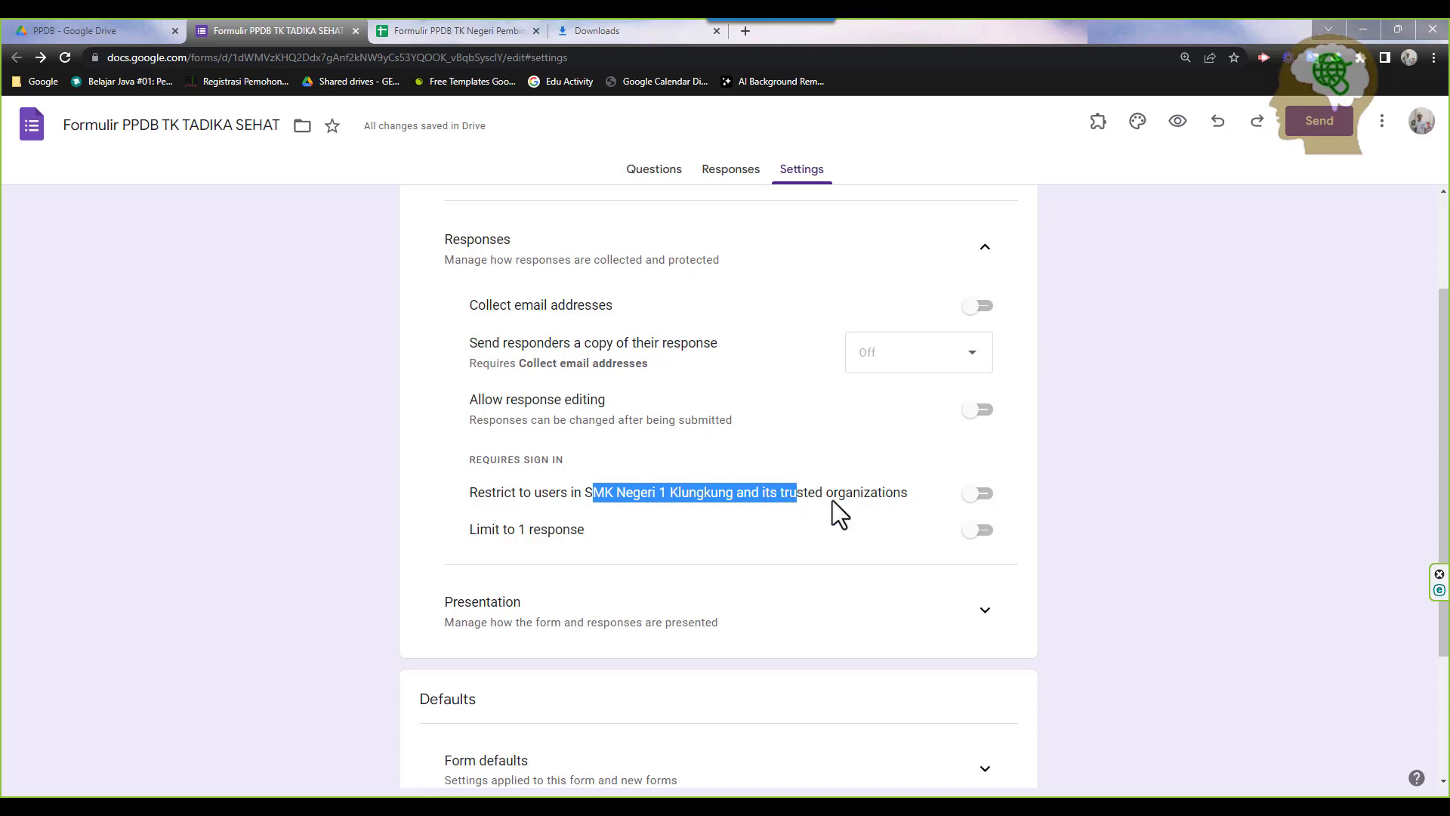
click(863, 448)
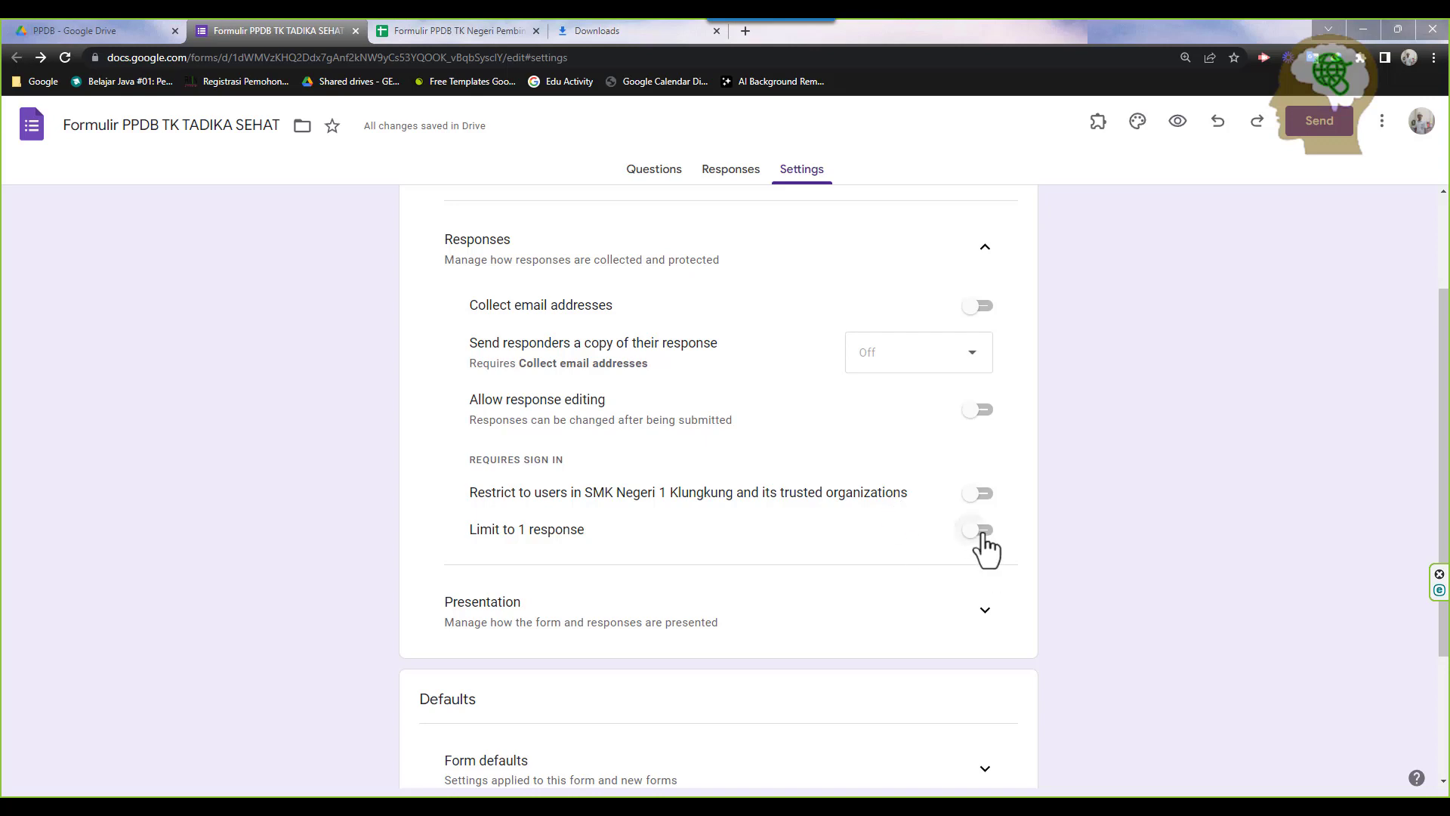
Turn on the progress bar in the form's Presentation settings
scroll(891, 570, down, 2)
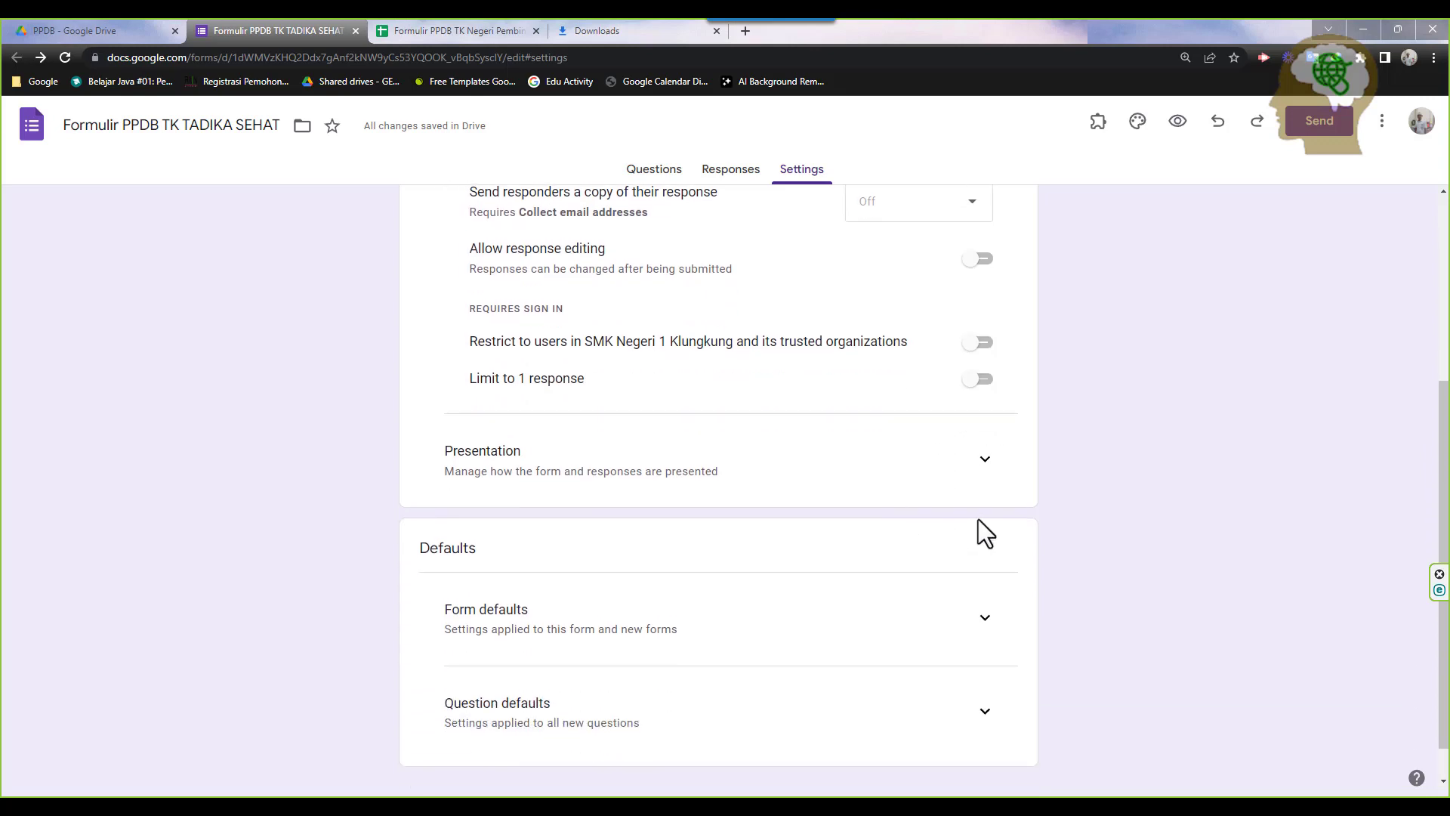
click(987, 462)
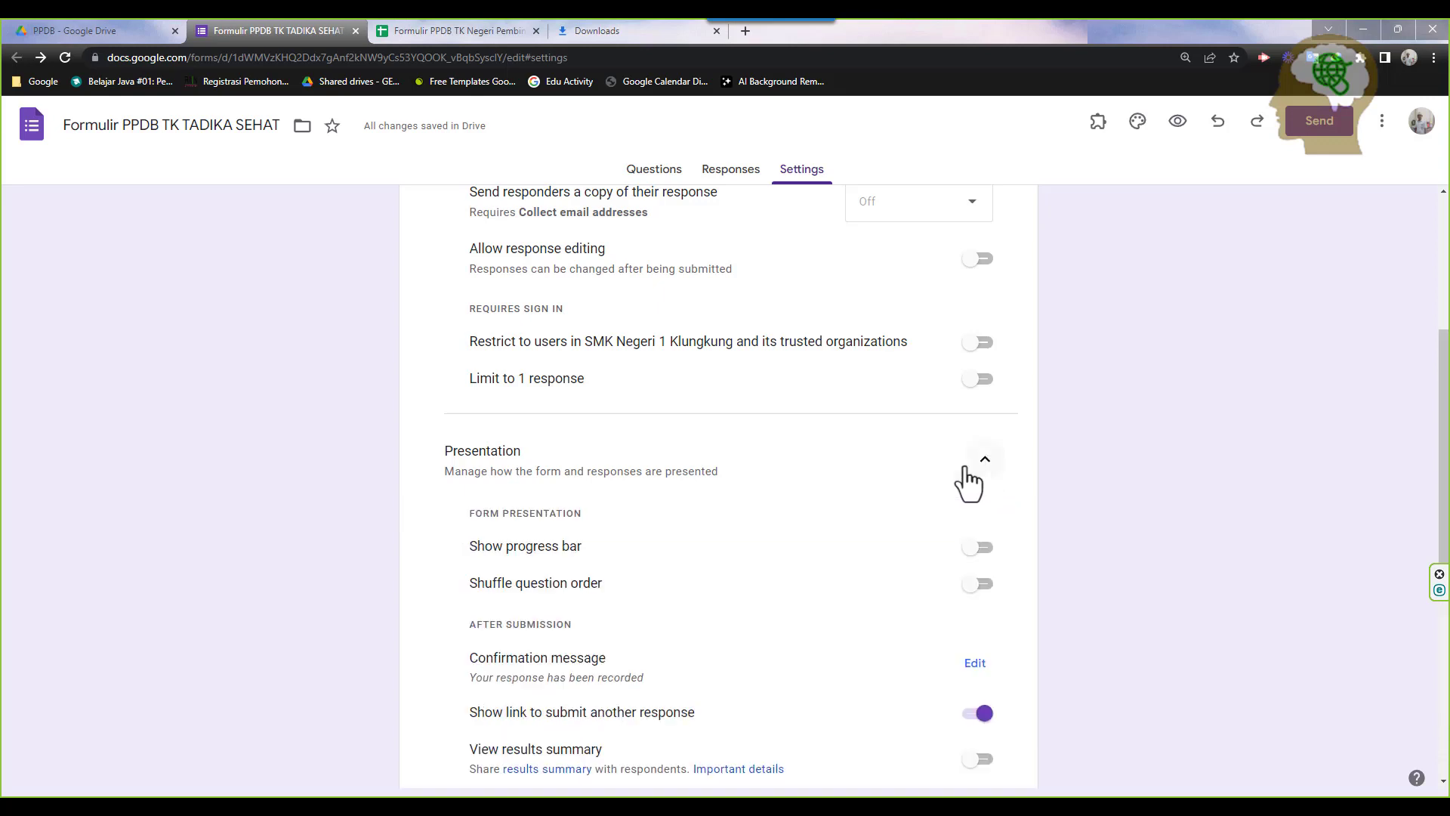
click(987, 552)
scroll(903, 526, down, 1)
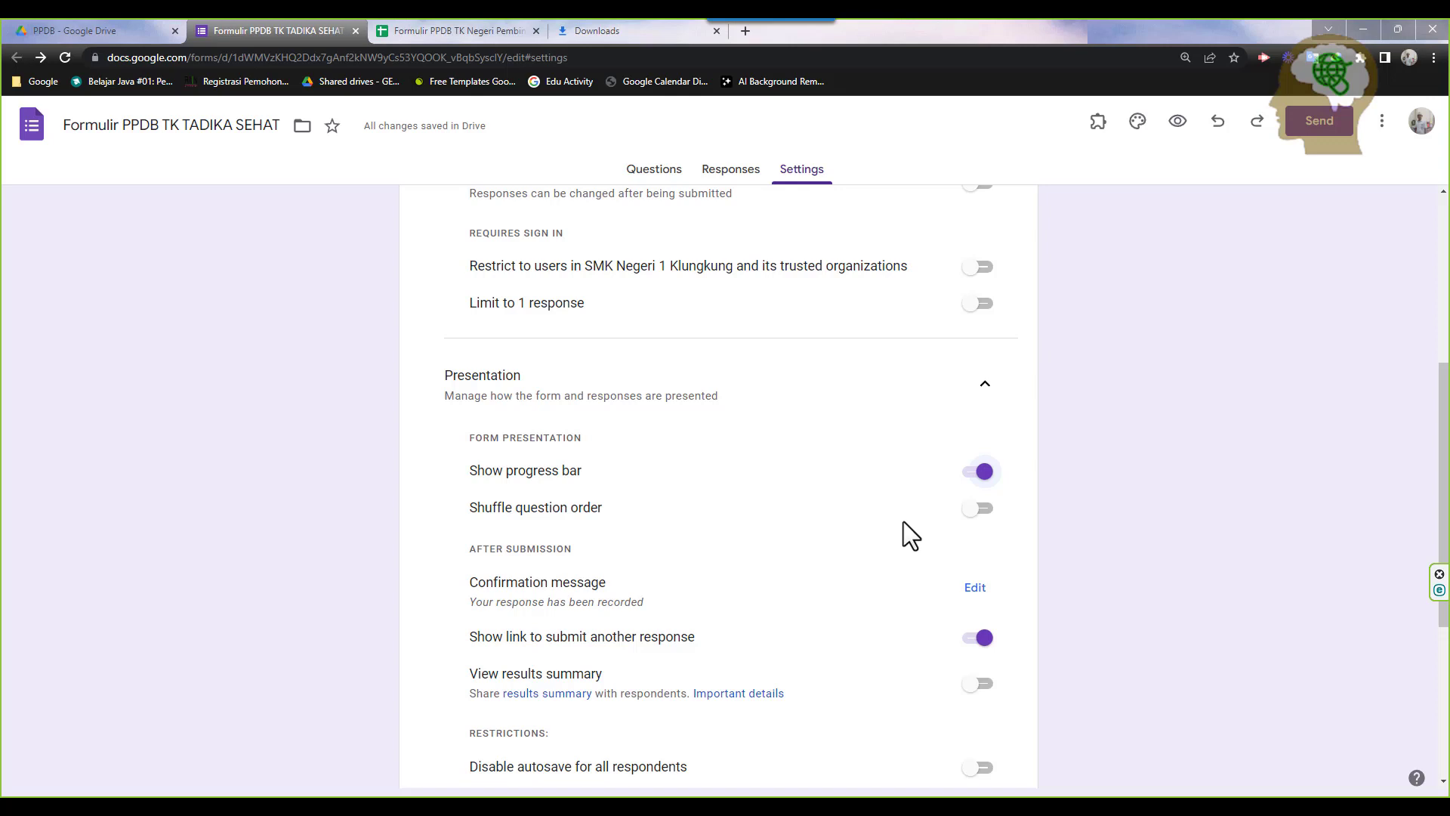
Enter "Terima Kasih sudah mengisi formulir PPPD." as the form's confirmation message
scroll(903, 521, down, 1)
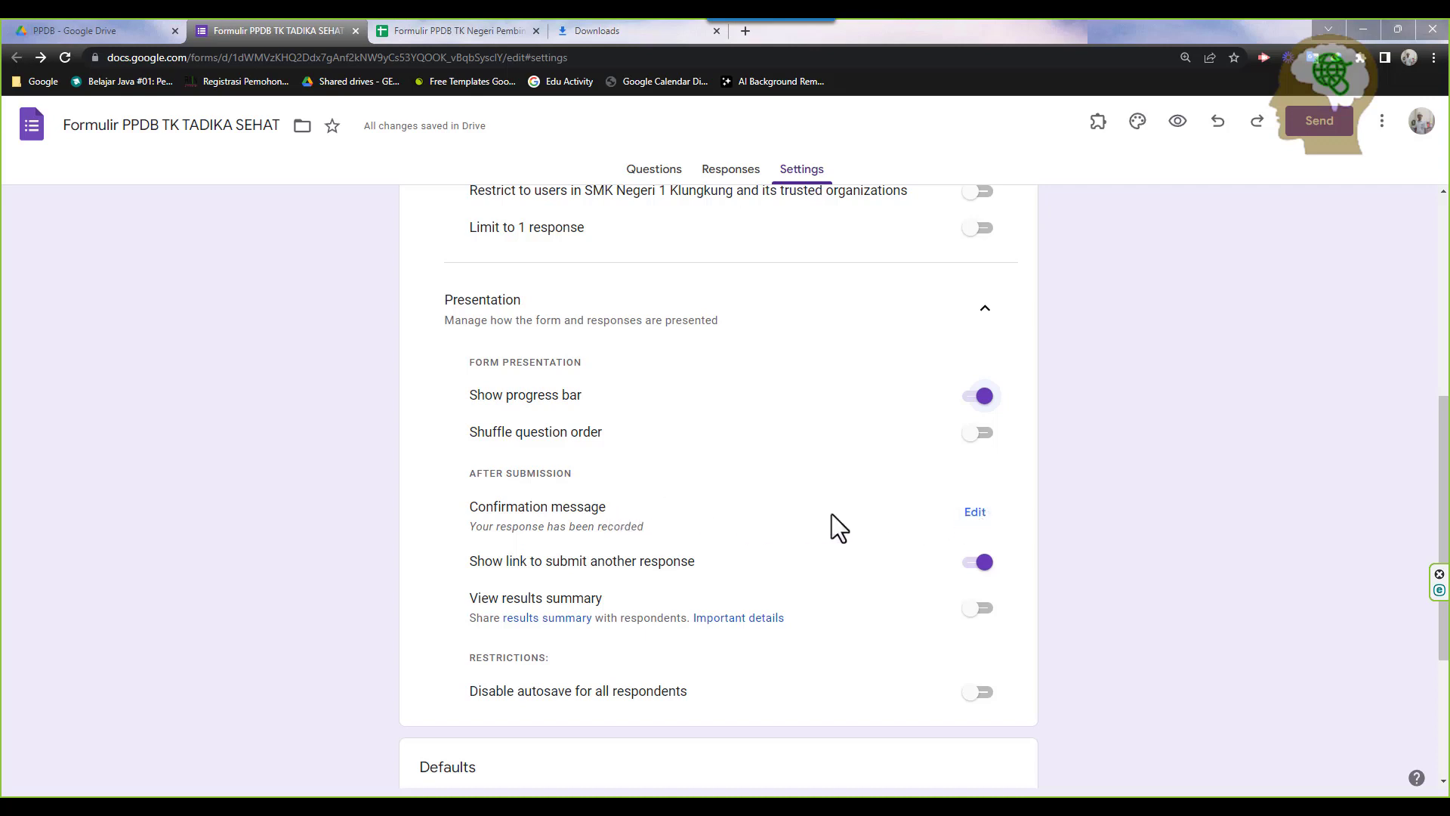
click(977, 512)
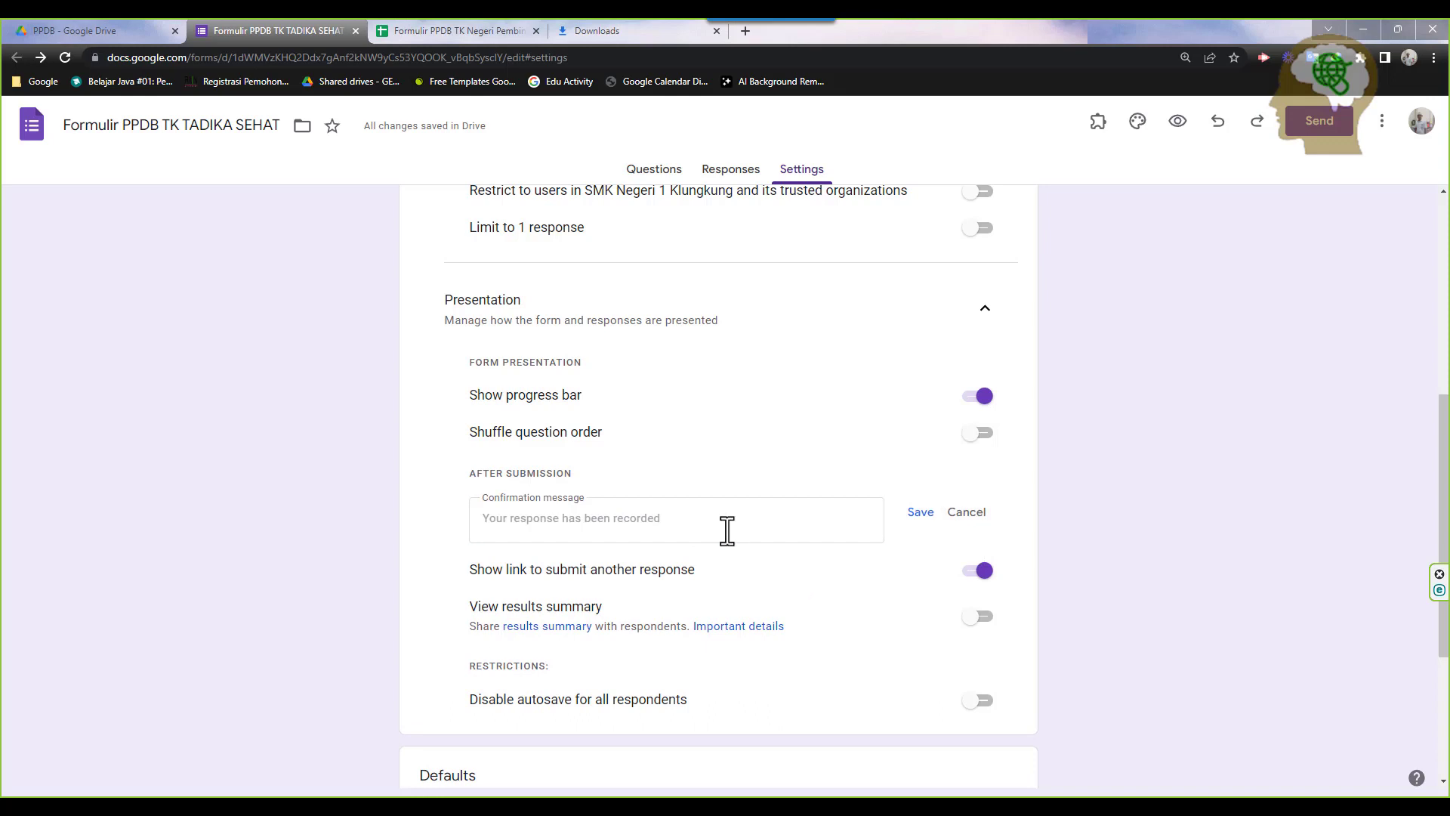
text(Ter)
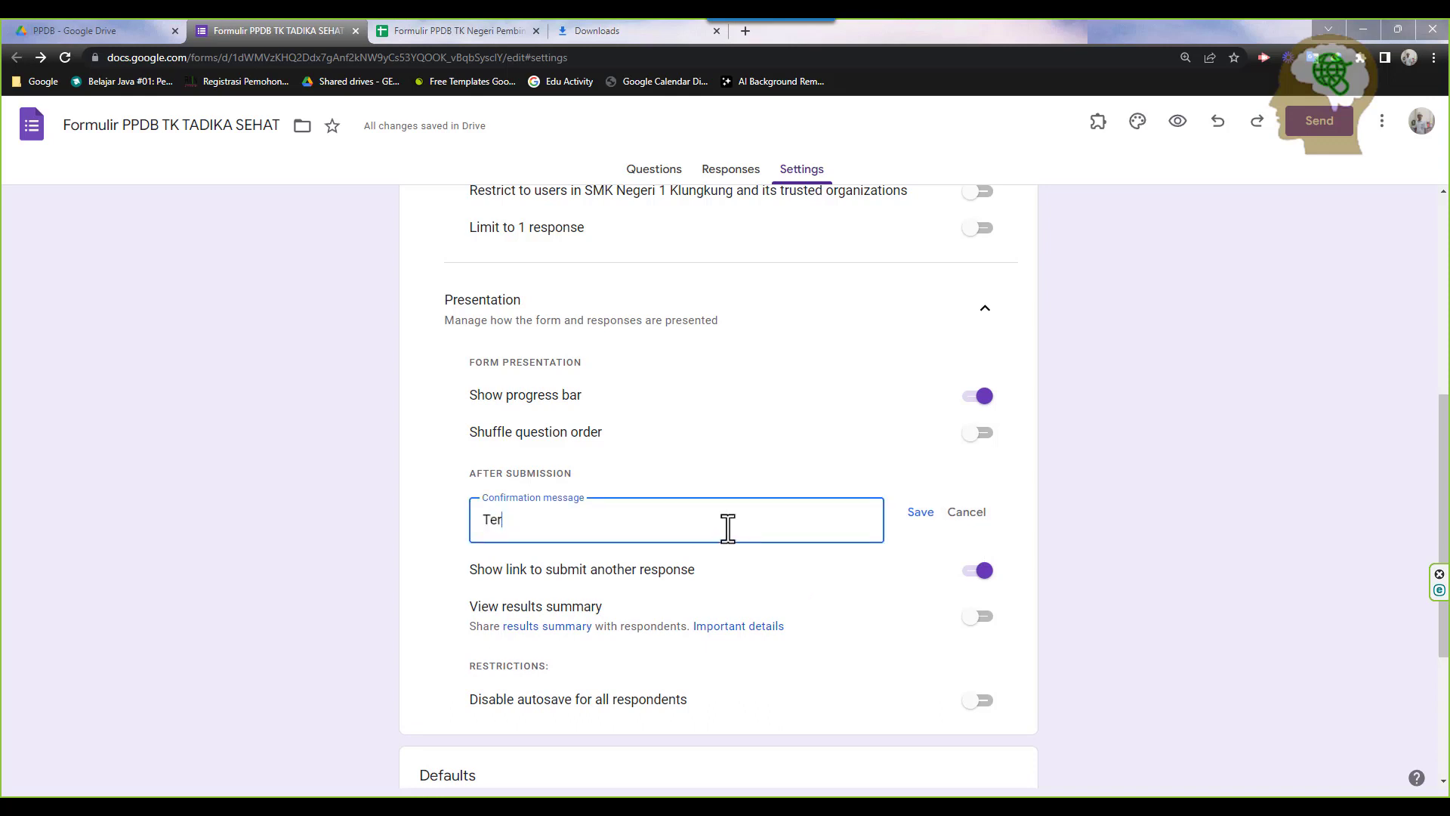
text(ima Kasih sudah mengisi)
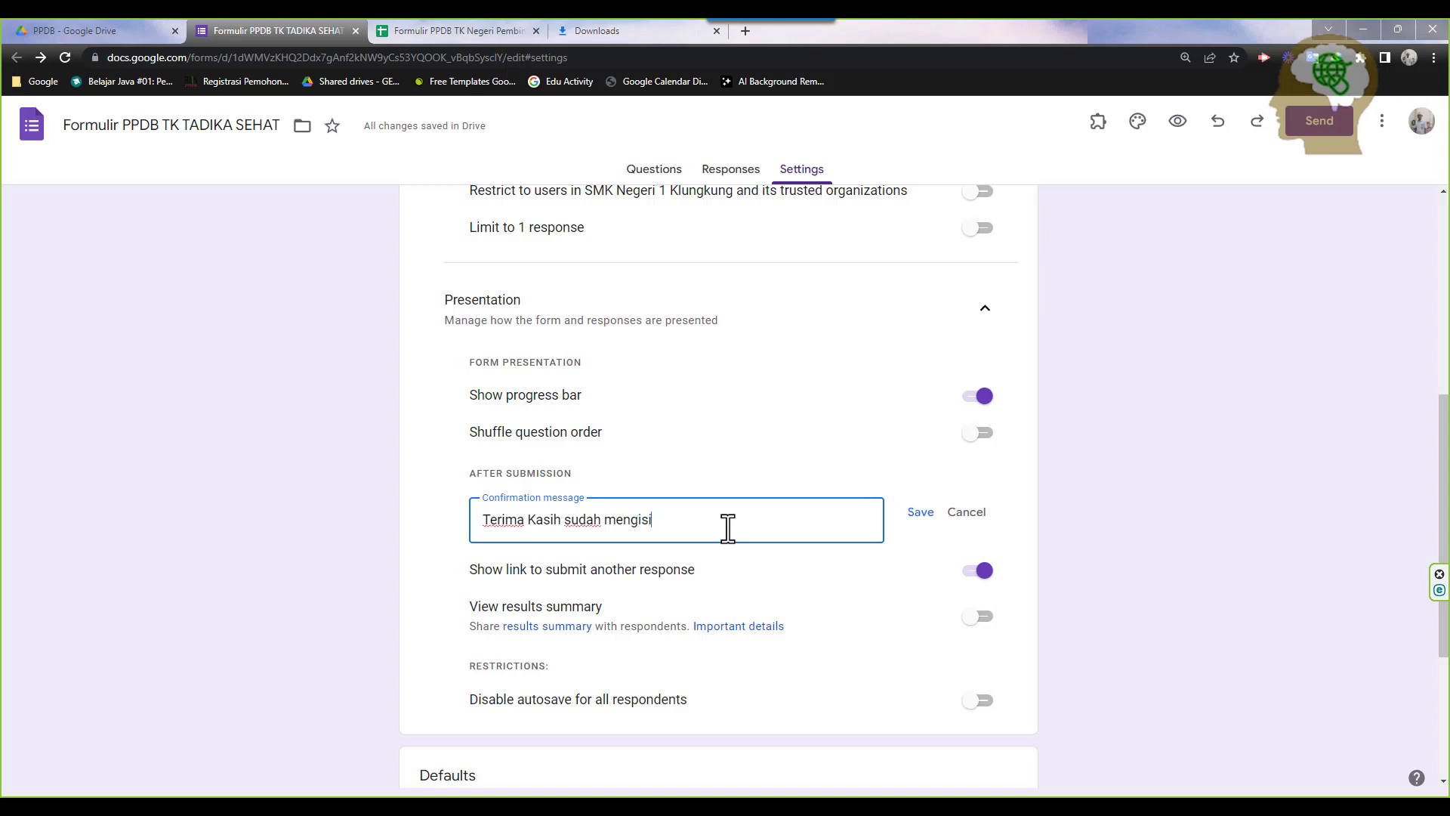
text( data PPPD)
key(shift+Left)
key(shift+Left)
key(shift+Left)
key(shift+Left)
text(formulir)
key(End)
text(.)
scroll(752, 616, down, 1)
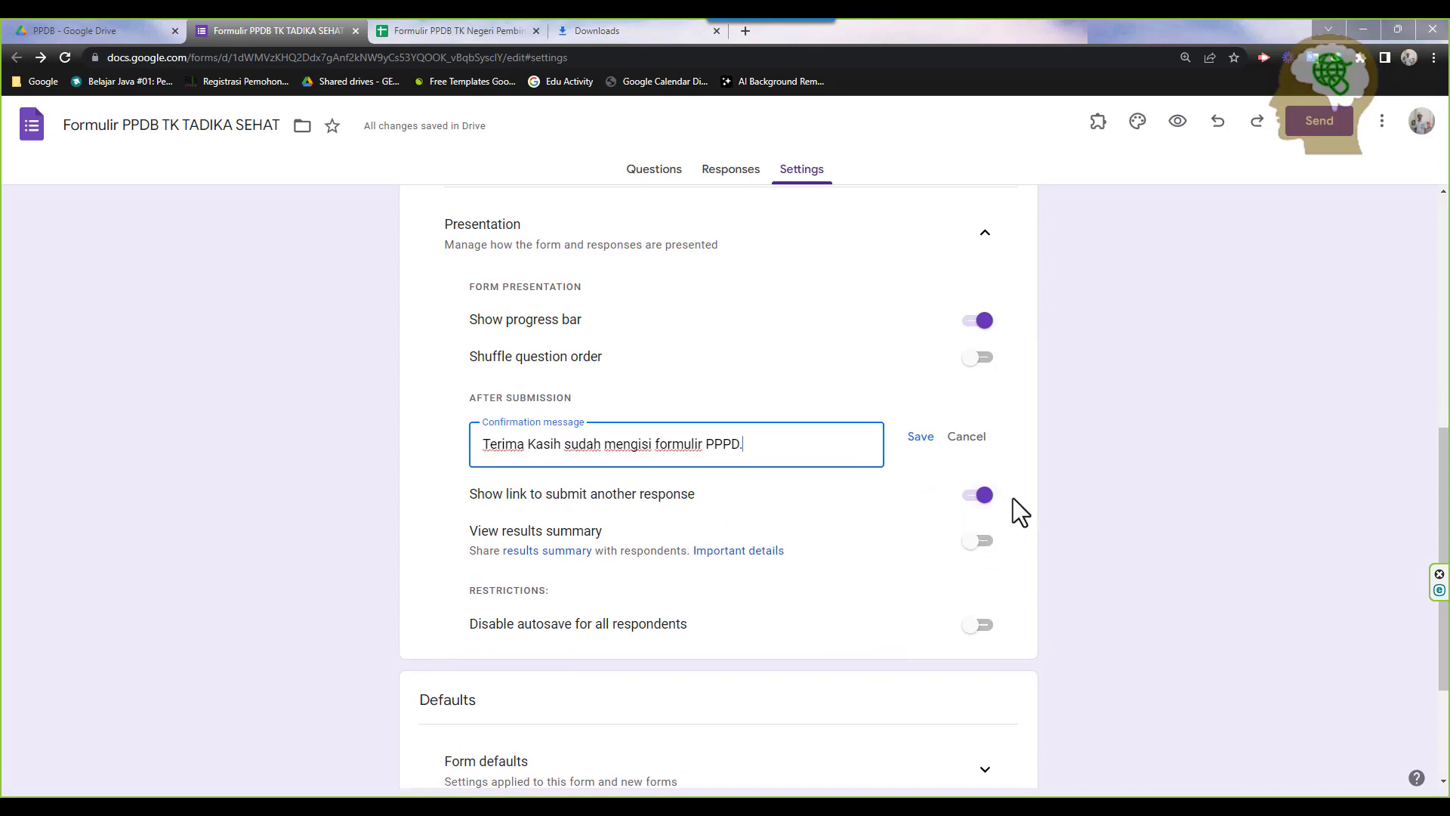
click(682, 511)
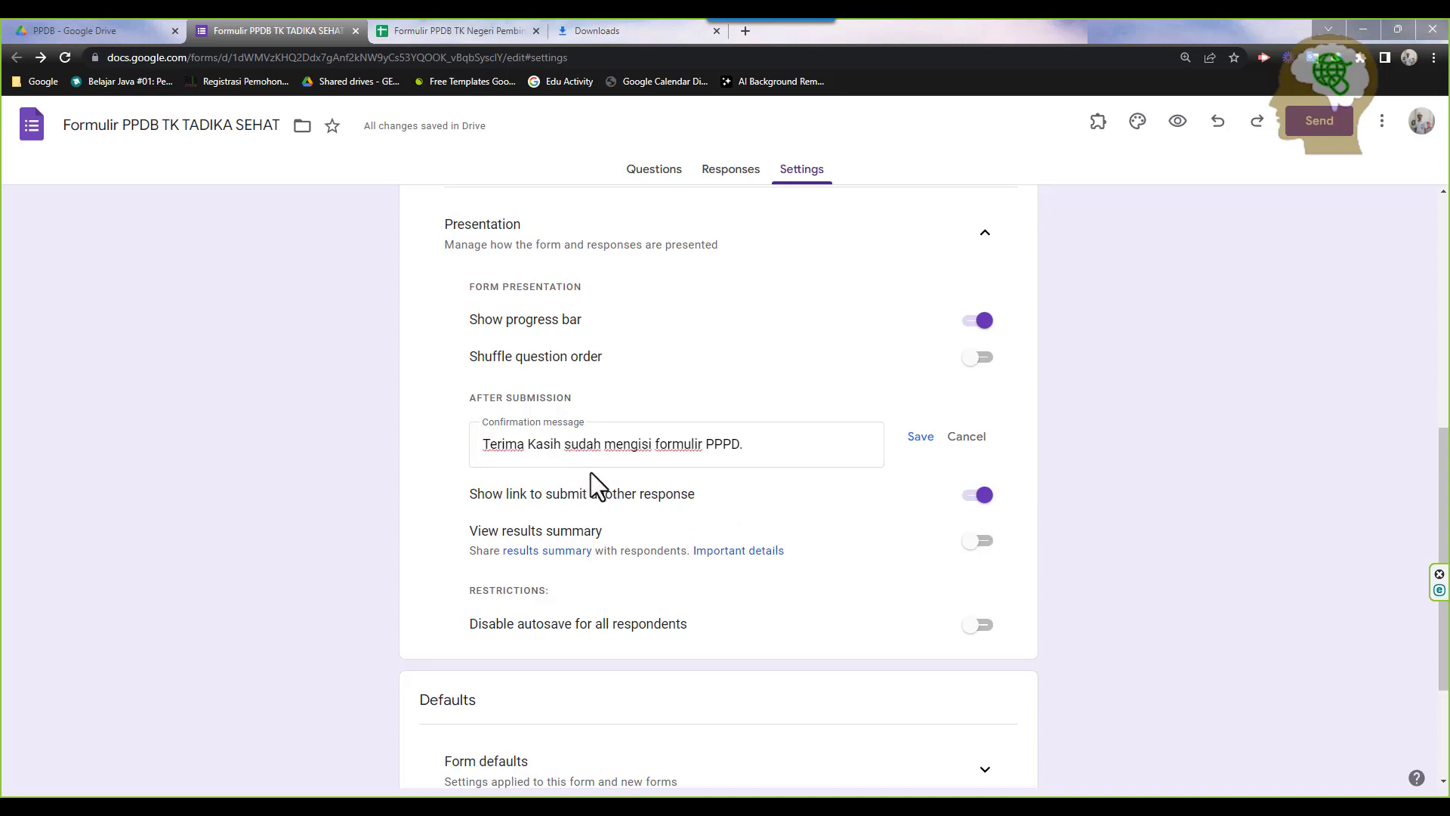
Switch the link to submit another response off and on again, and look over the remaining form settings
click(977, 496)
click(979, 495)
scroll(835, 529, down, 2)
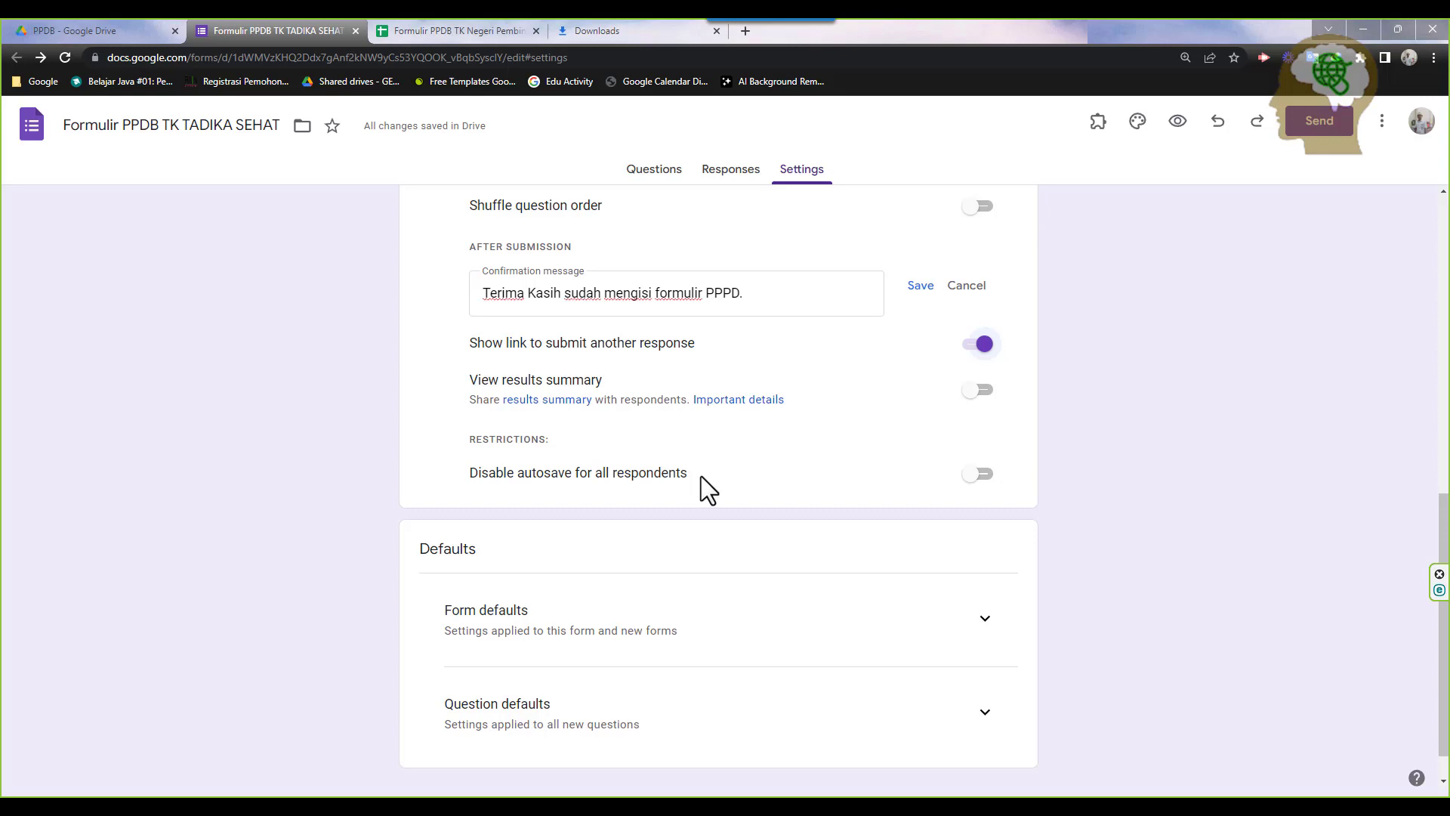
scroll(700, 476, down, 1)
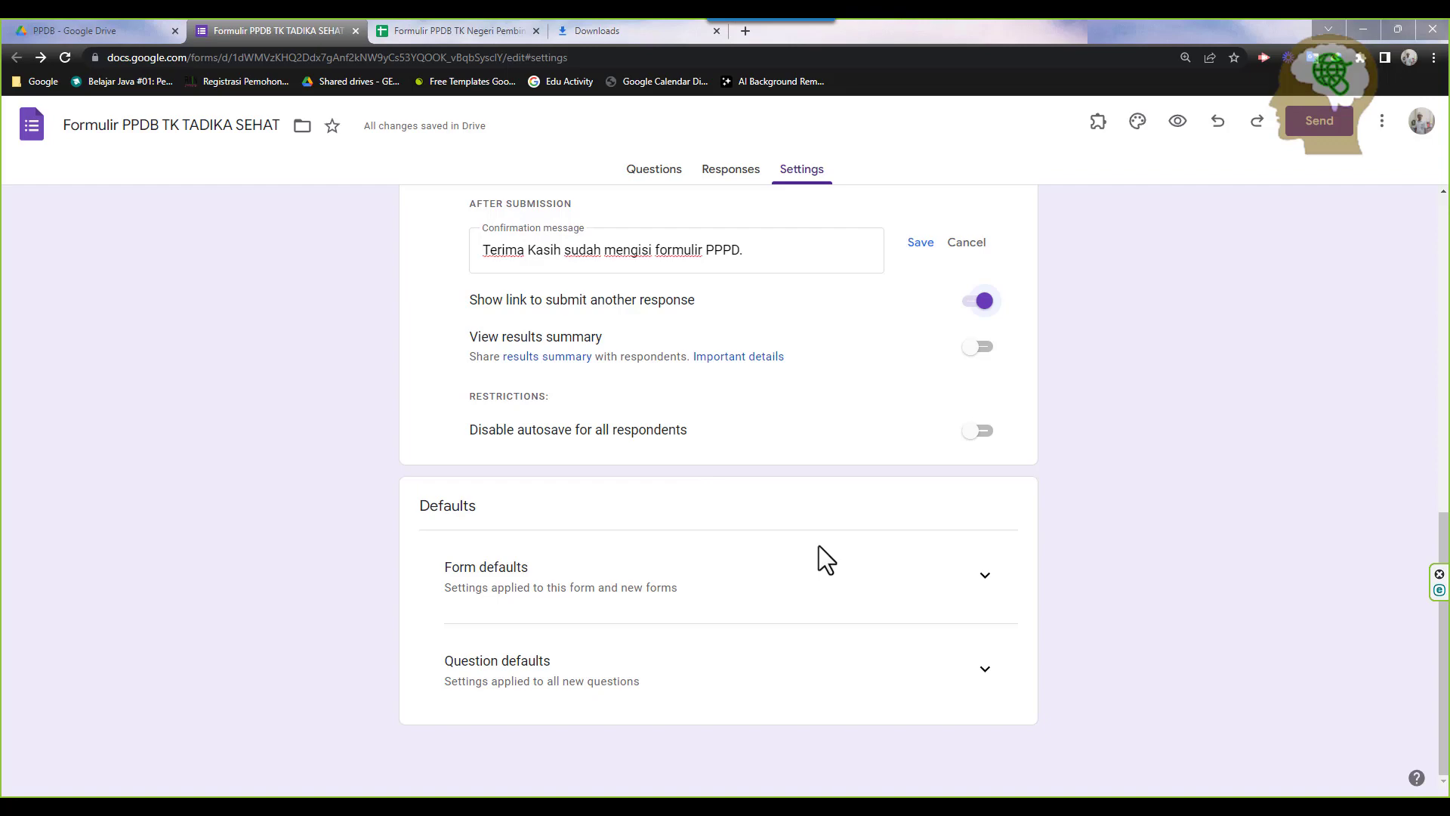
scroll(801, 494, up, 10)
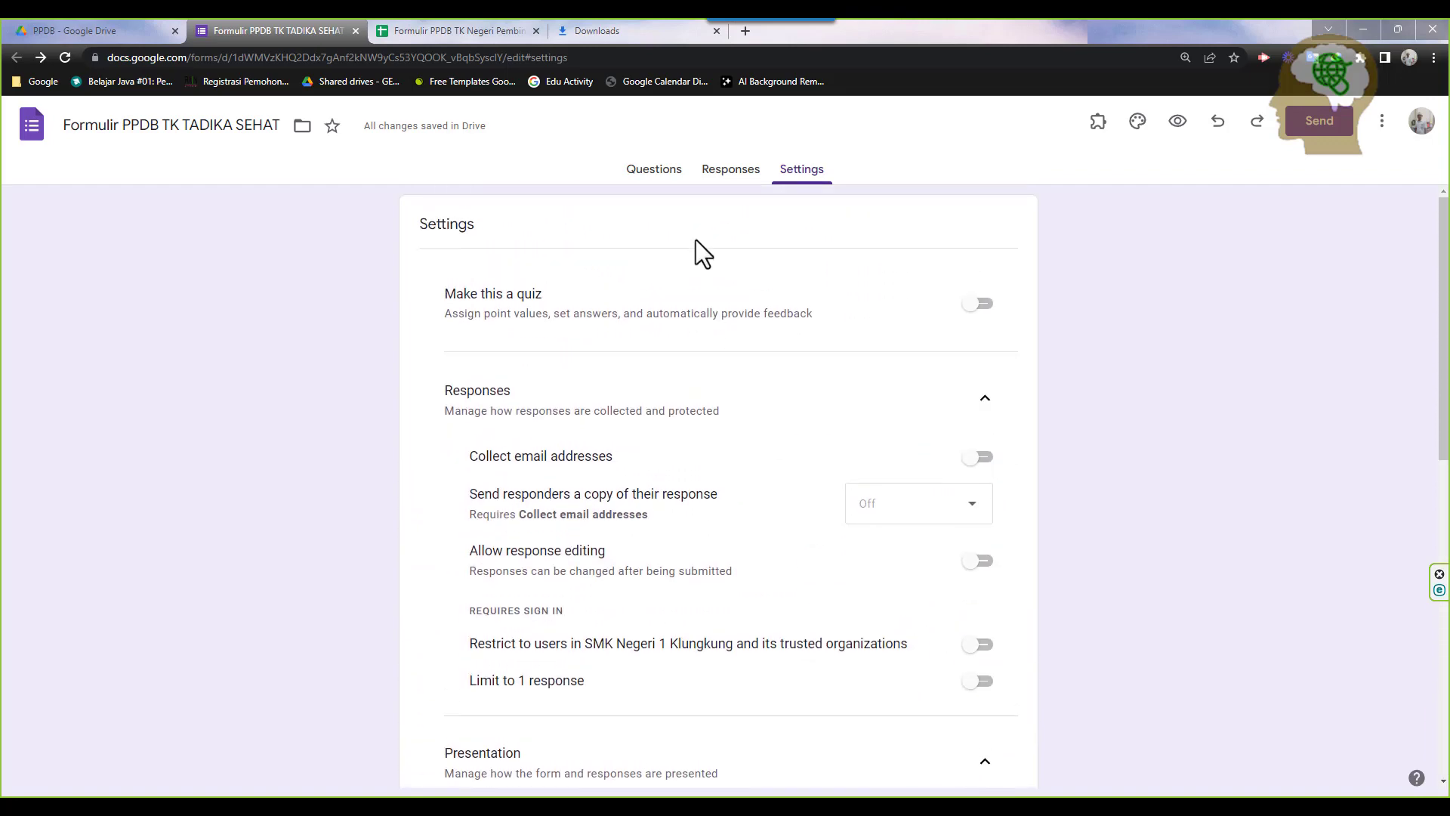
Open the form's theme options and browse the computer for a header image to upload
click(664, 189)
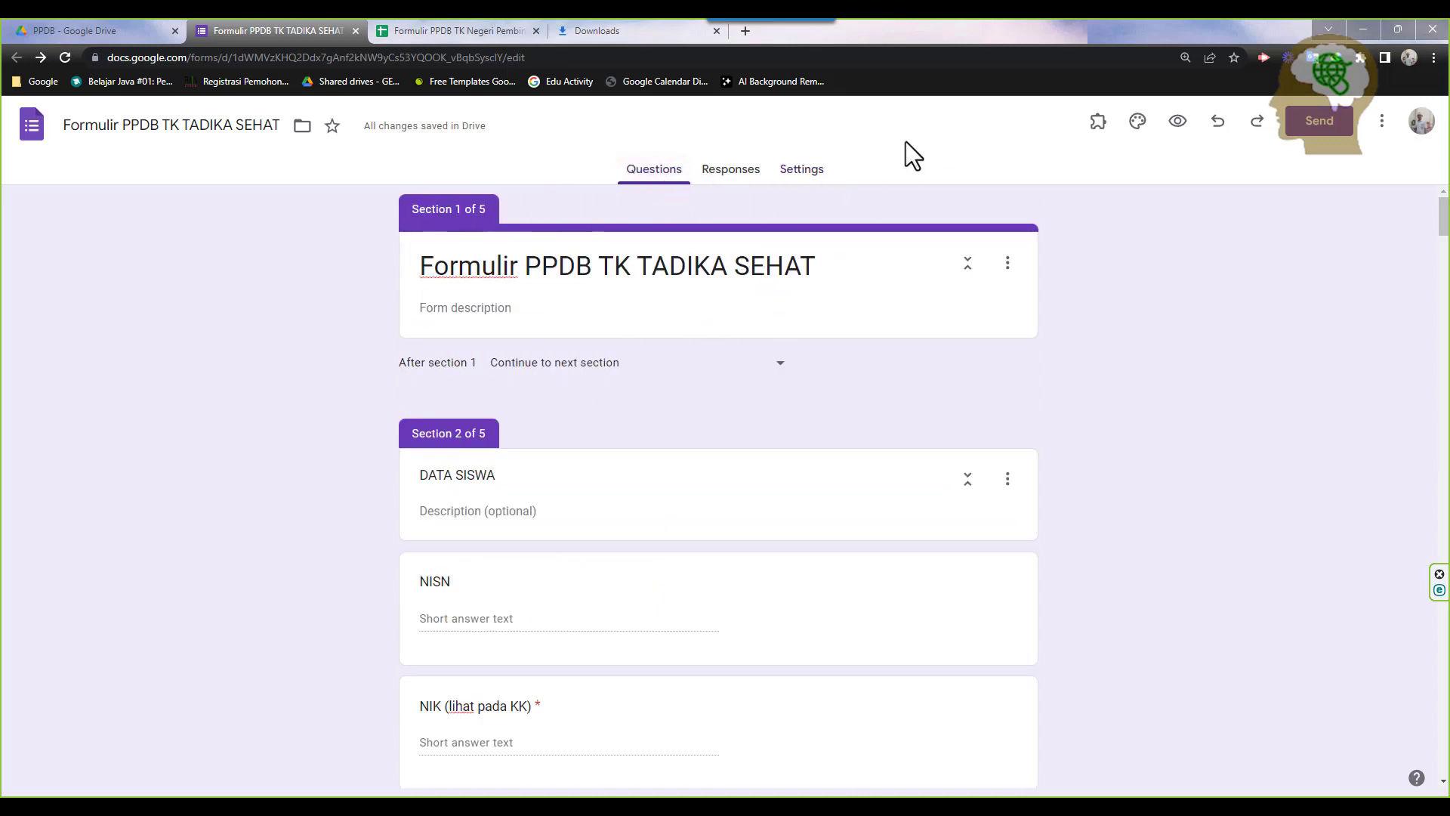
click(1139, 122)
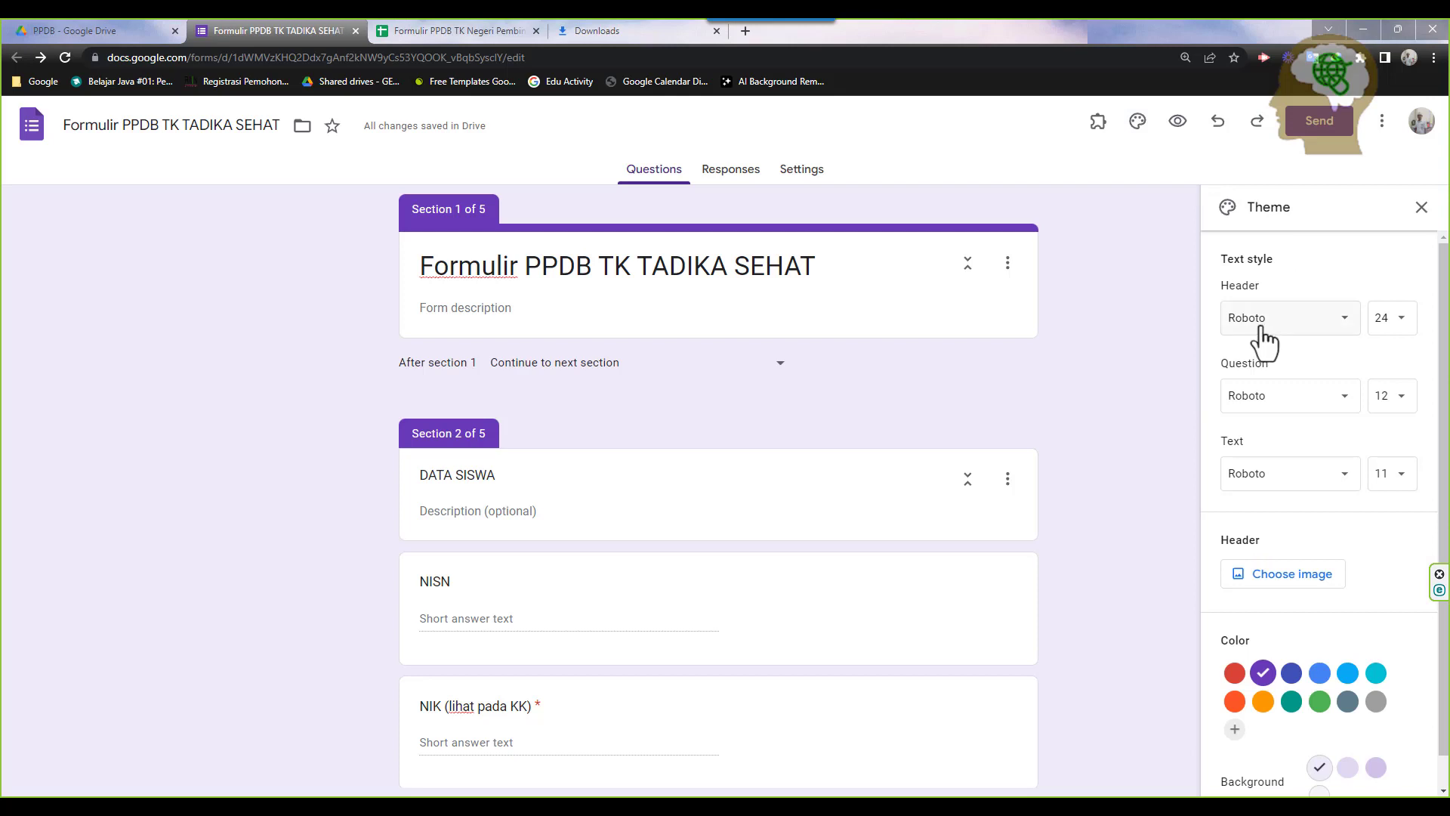
click(1277, 575)
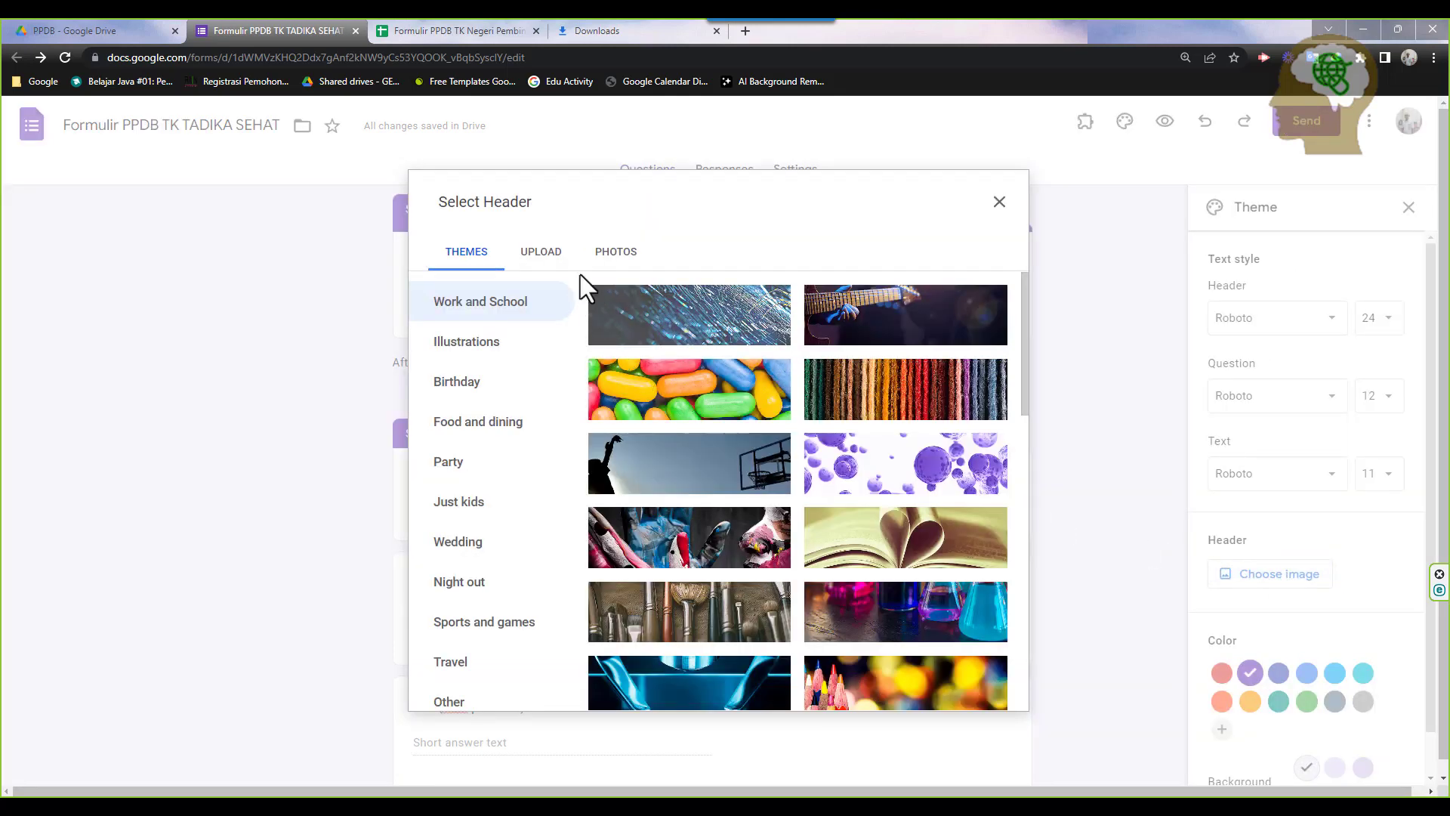
click(548, 258)
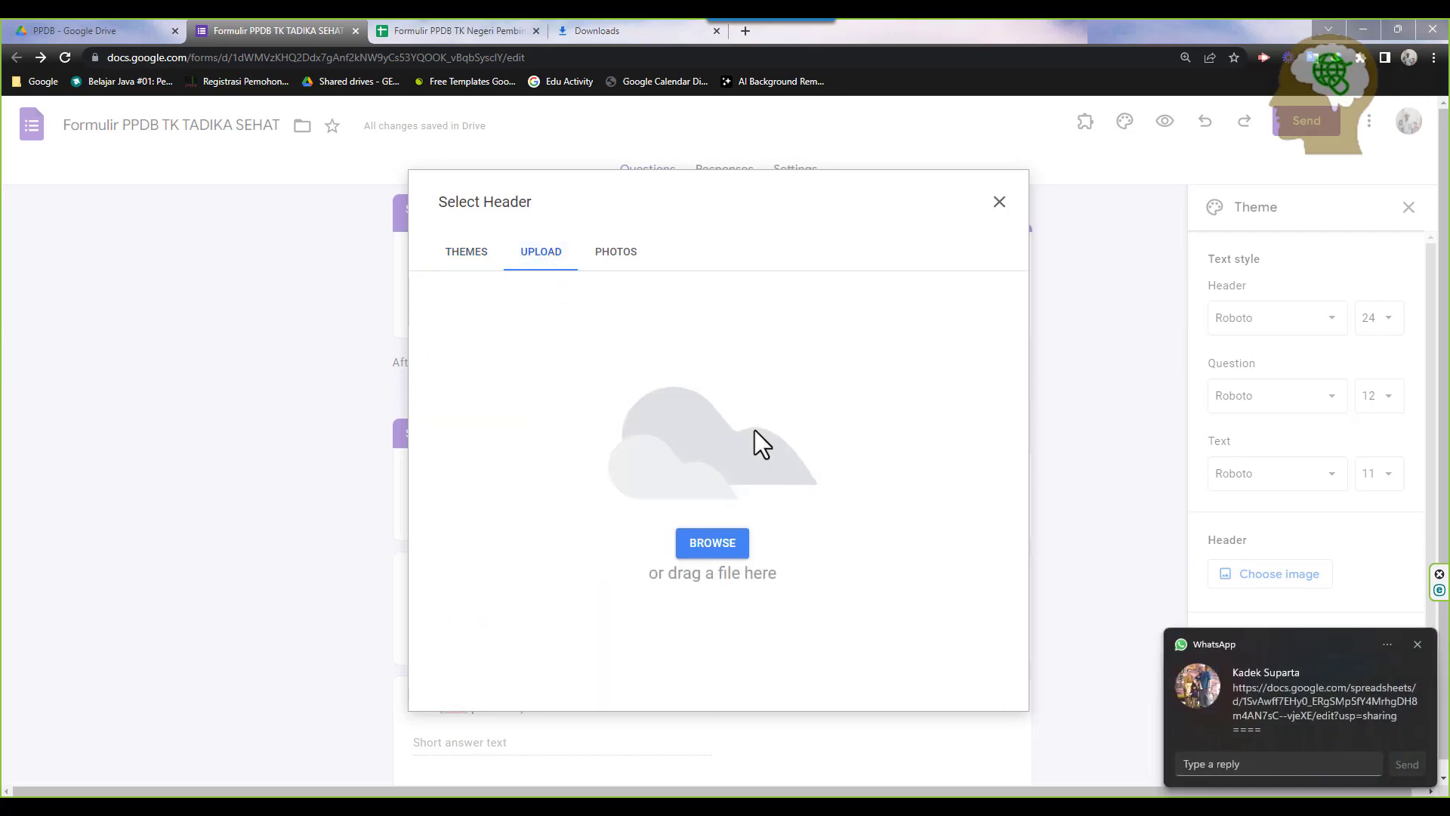
click(1417, 644)
click(709, 545)
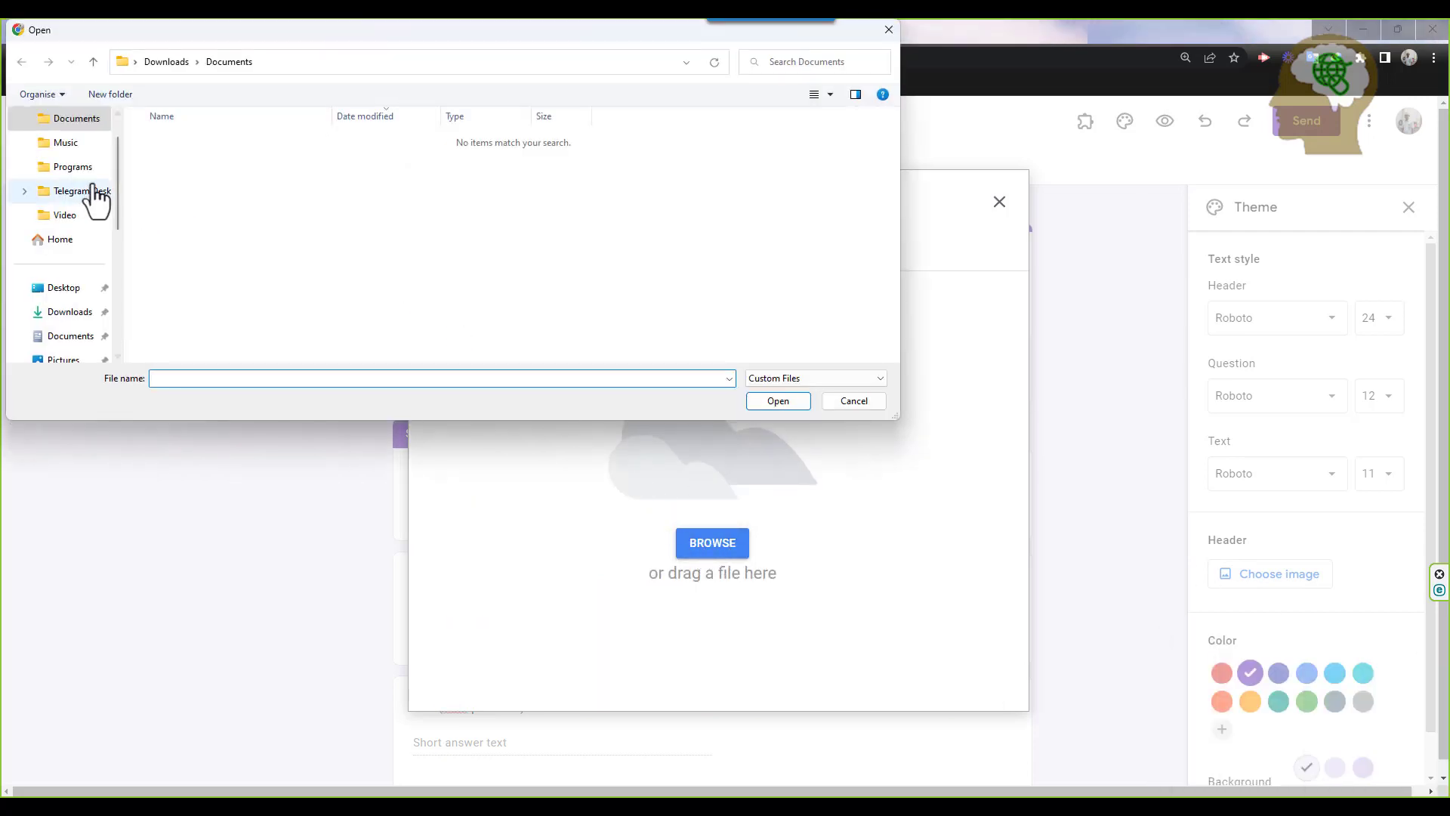
Upload "Cute Feminine Pastel Welcome to Class Google Classroom Header" from the Downloads folder as the form's header image and close the theme options
scroll(117, 170, up, 1)
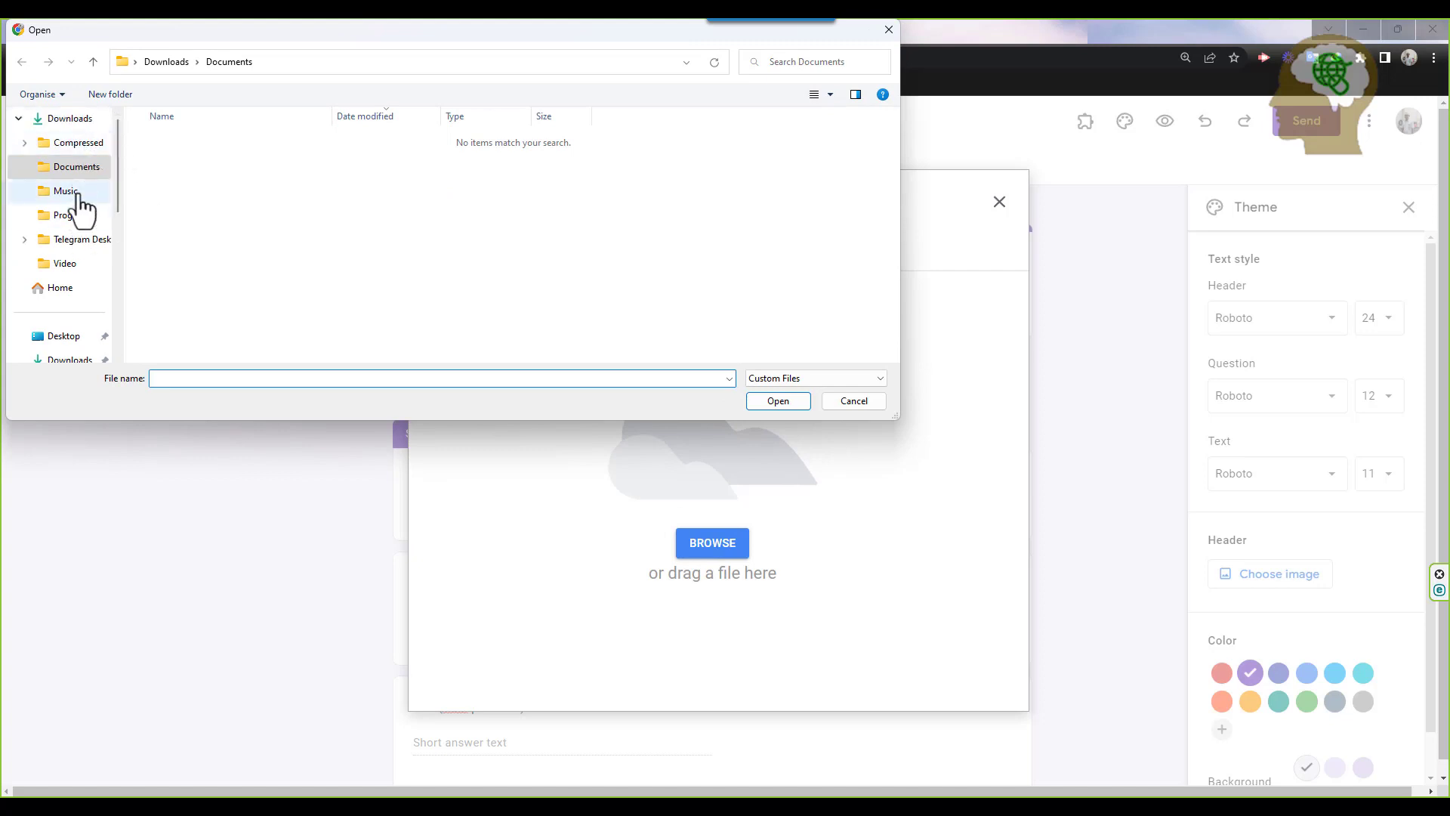
click(70, 119)
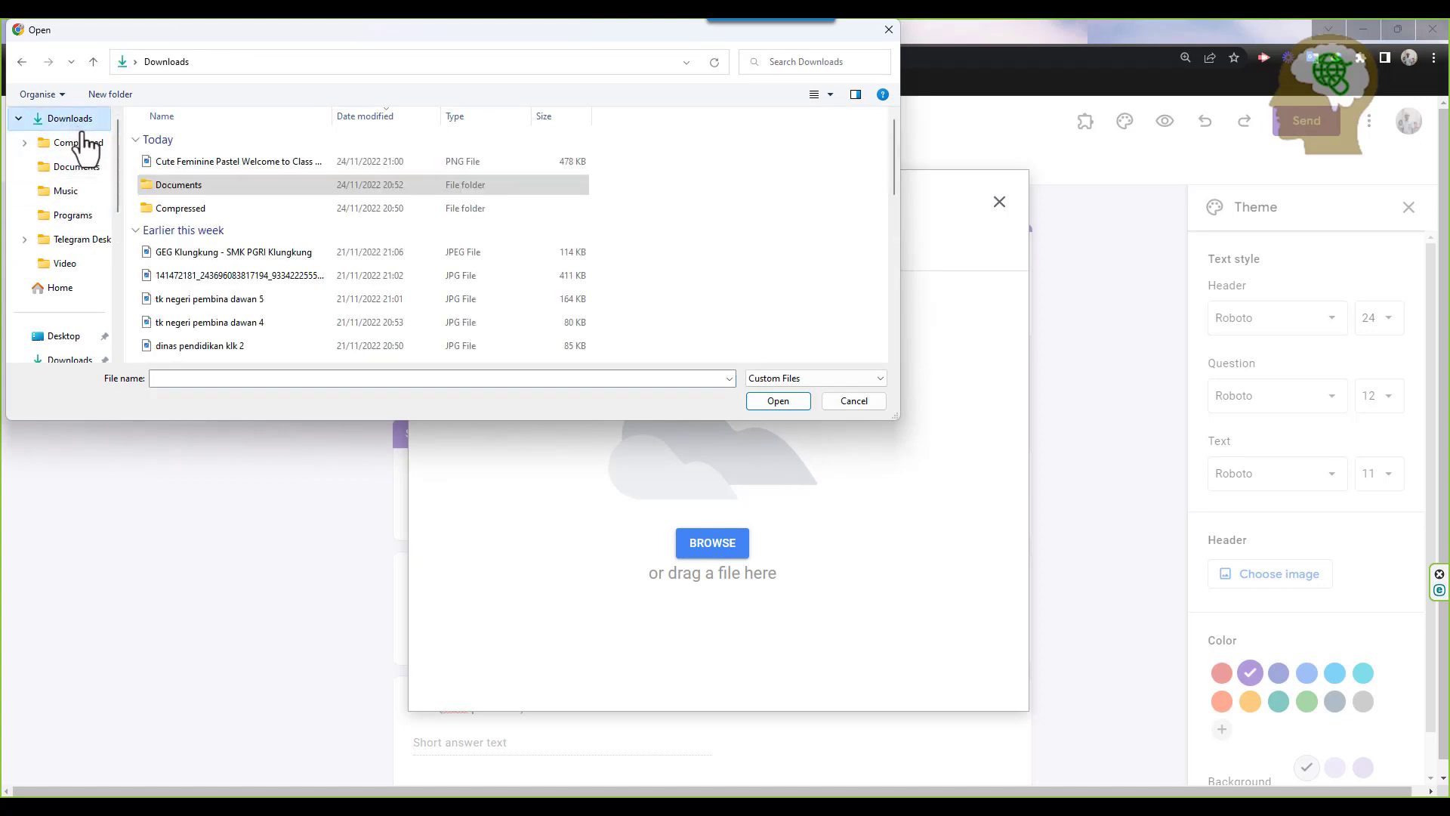
click(192, 166)
right_click(695, 188)
mouse_move(772, 196)
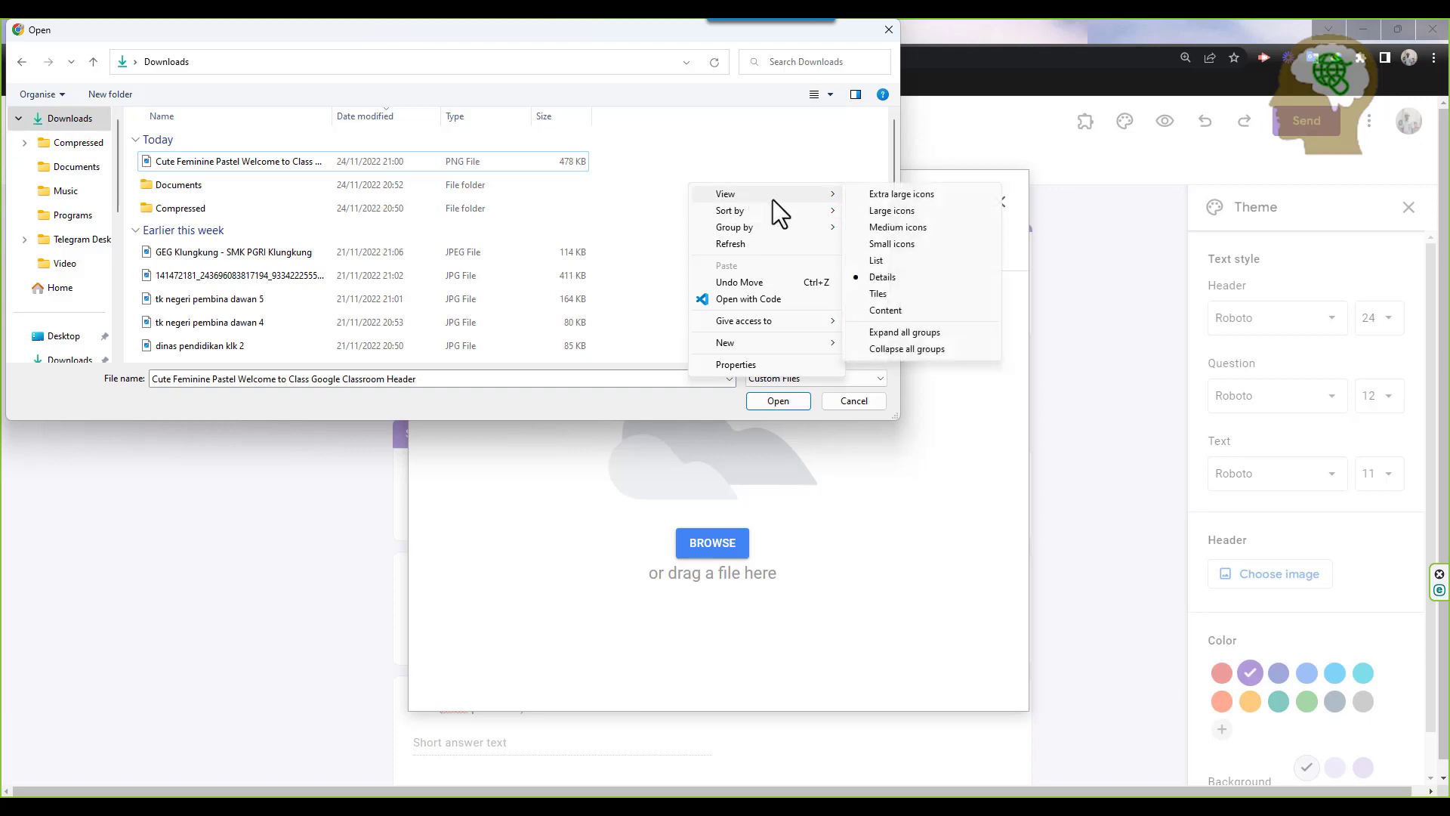
click(888, 213)
click(187, 203)
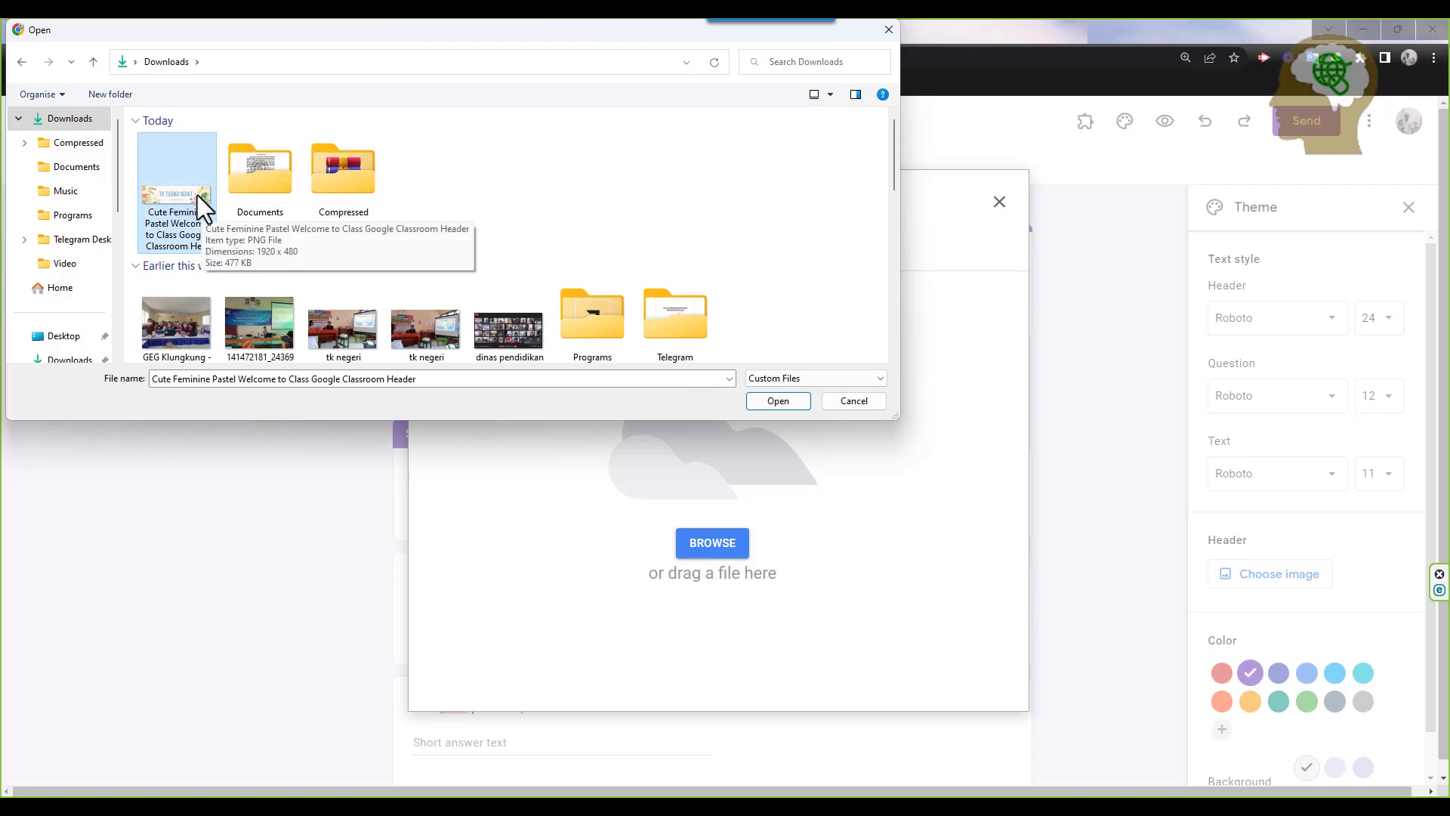
double_click(197, 195)
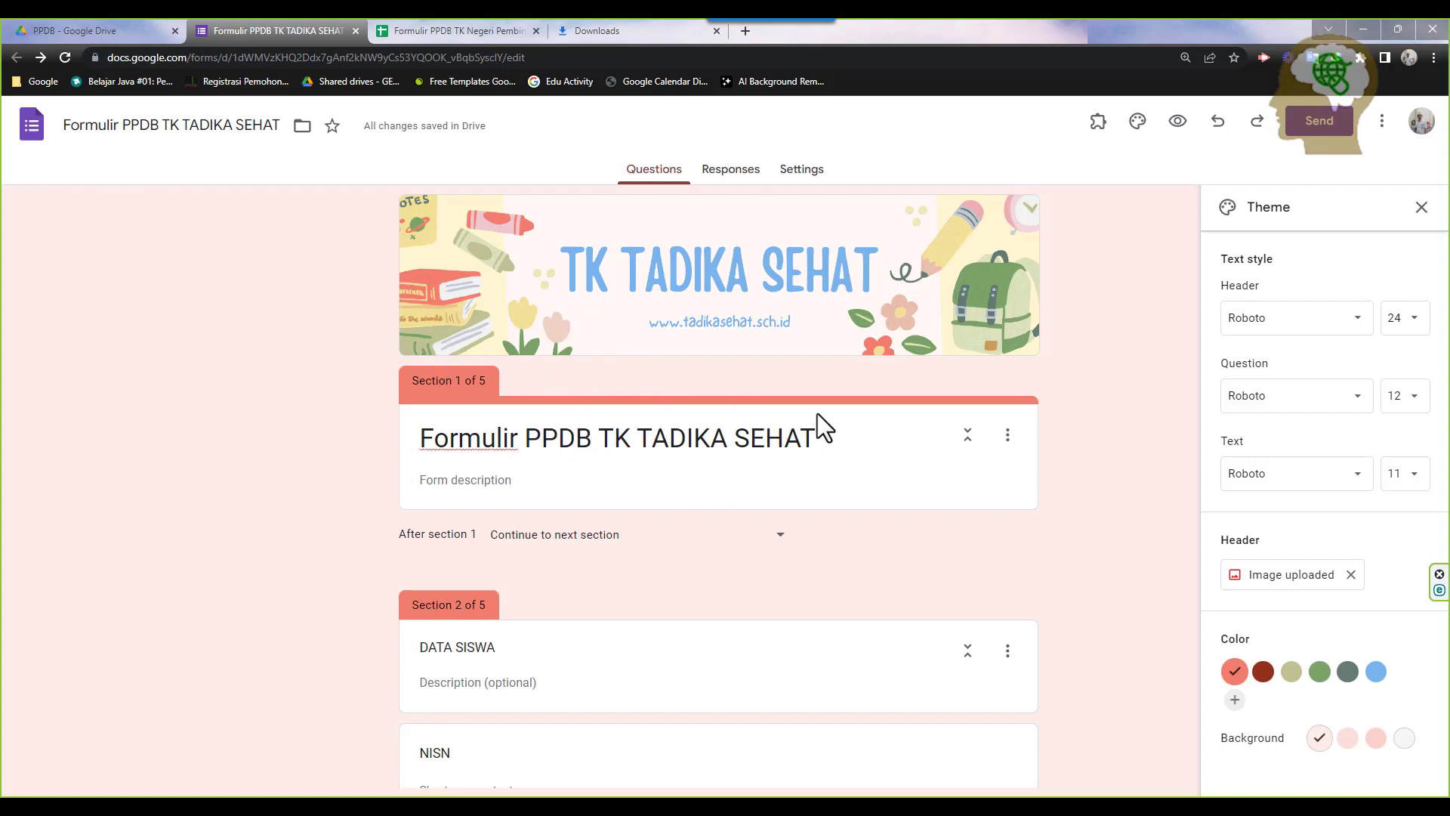
click(1421, 207)
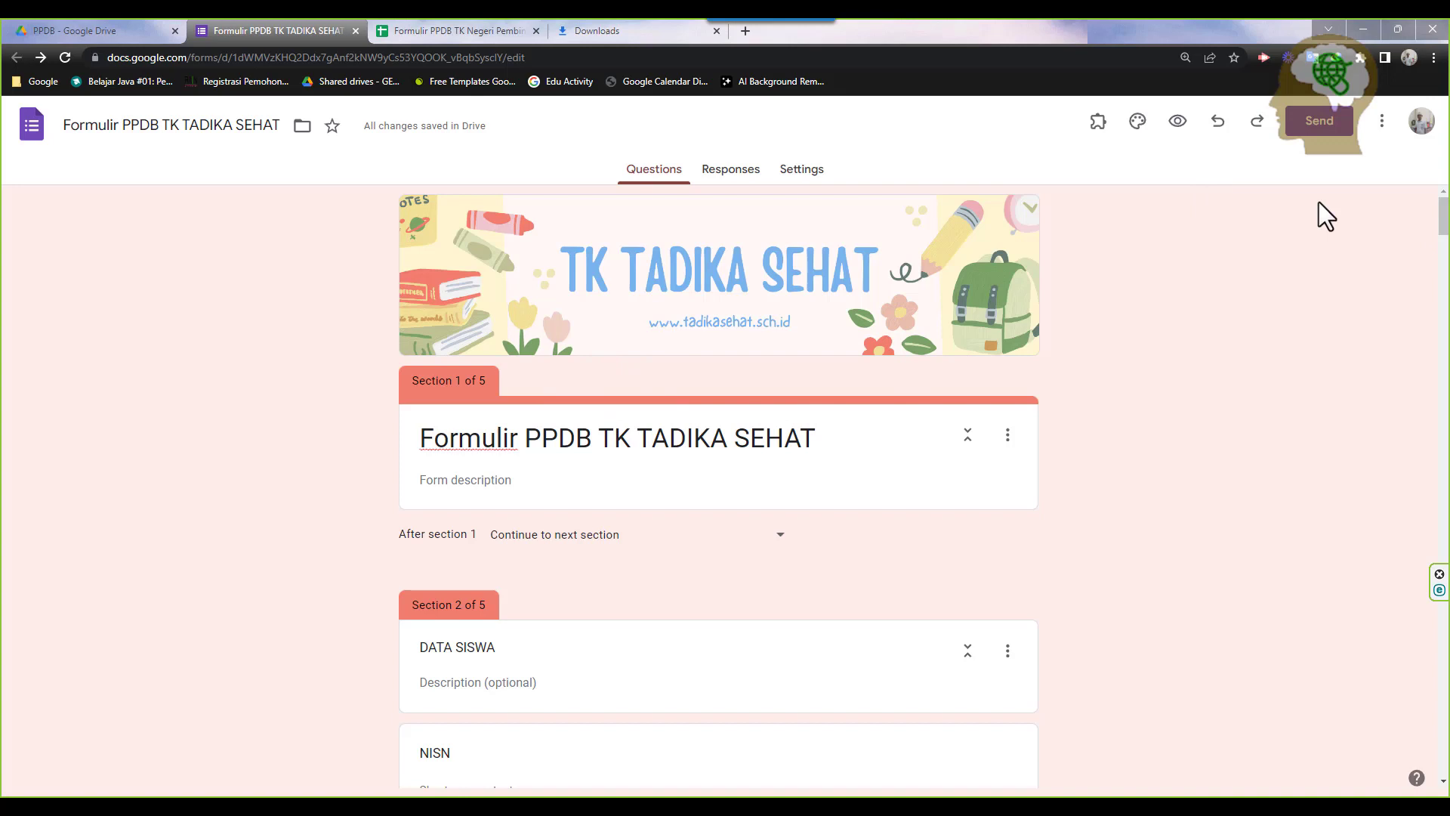
Preview the form and examine the DATA SISWA page's questions, including the NISN, NIK and Nama Lengkap answer fields
click(1179, 124)
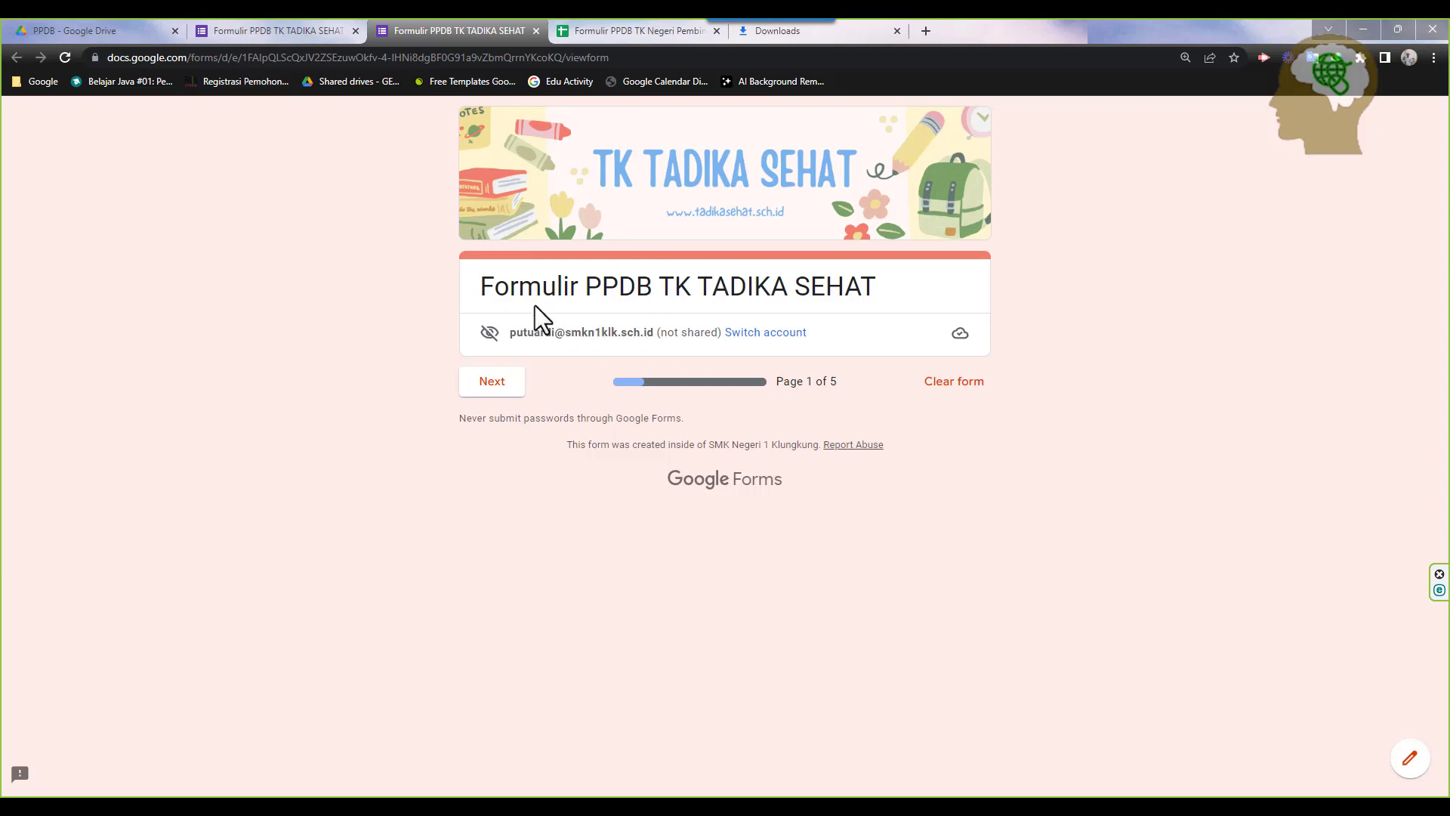
click(495, 383)
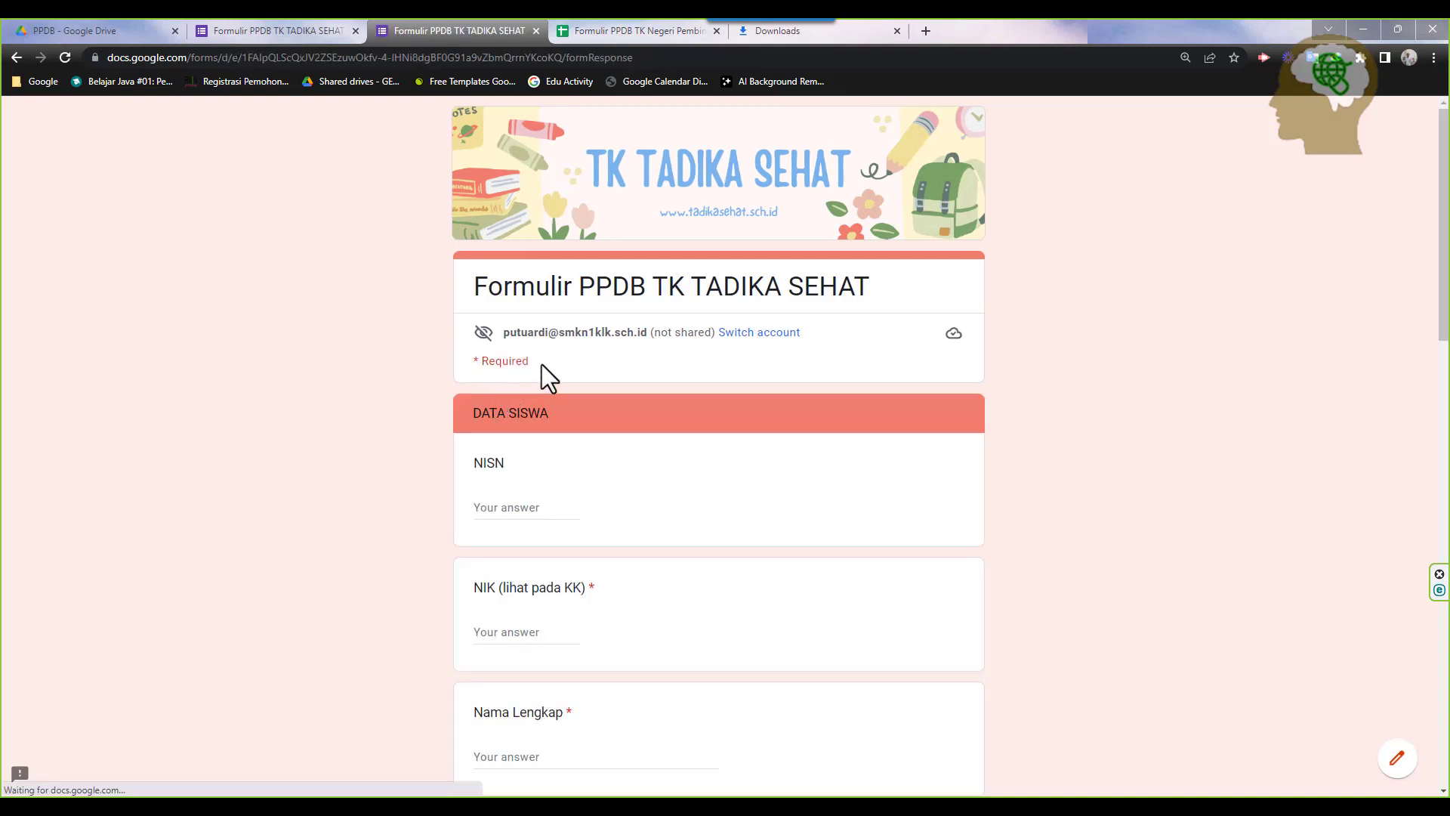
scroll(544, 371, down, 2)
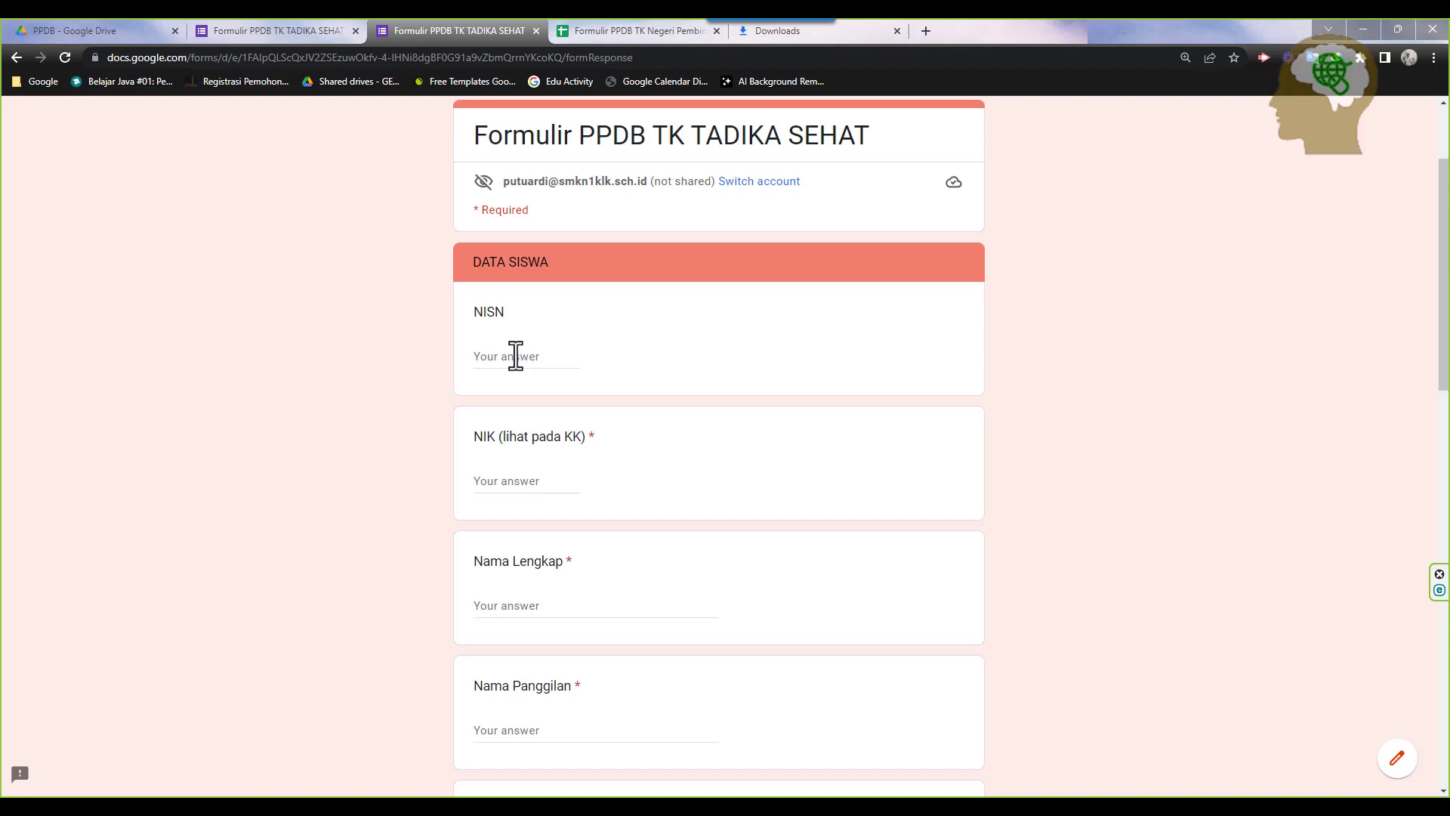
scroll(513, 356, down, 4)
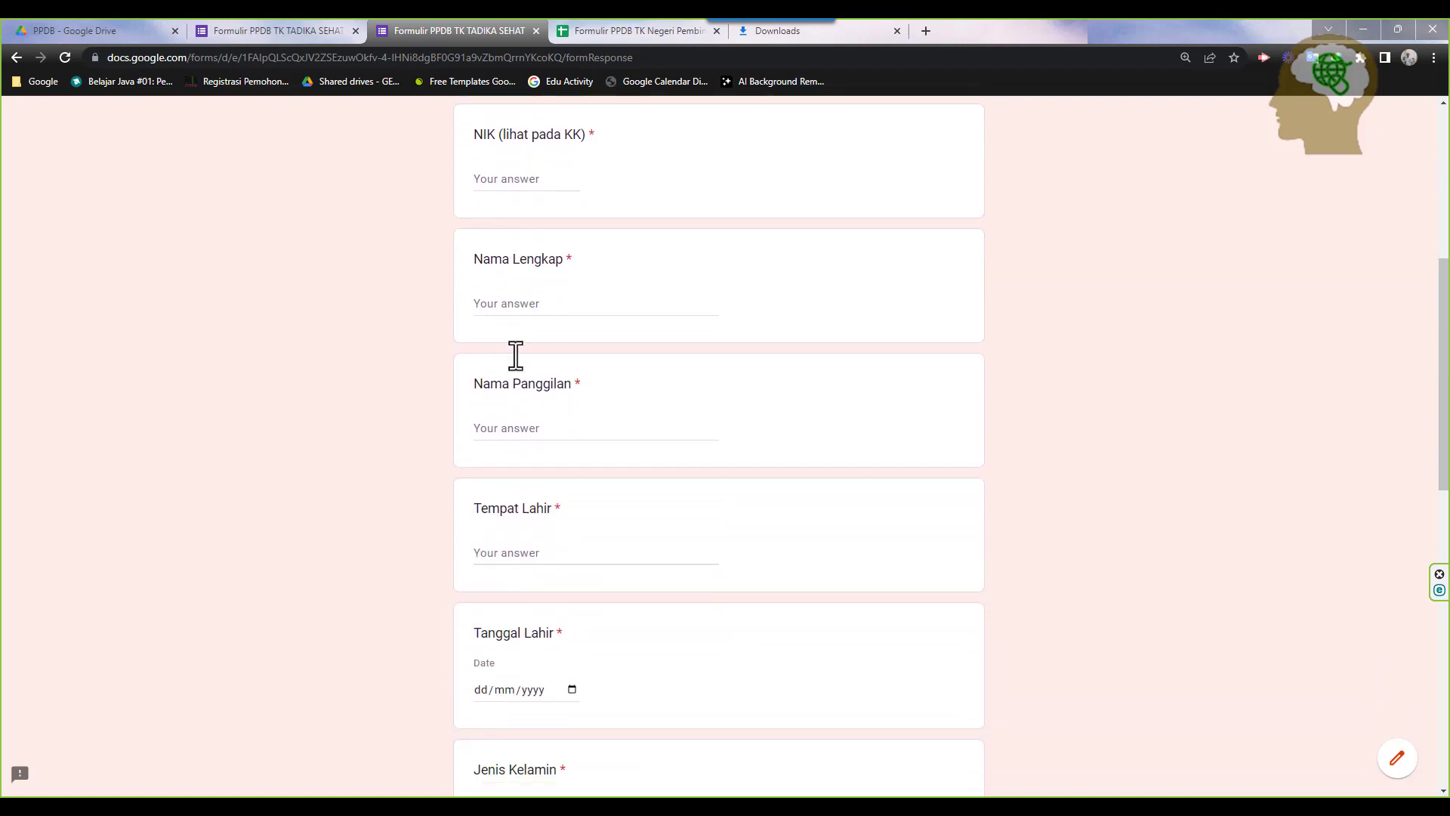
scroll(513, 355, up, 3)
scroll(514, 355, up, 1)
click(511, 353)
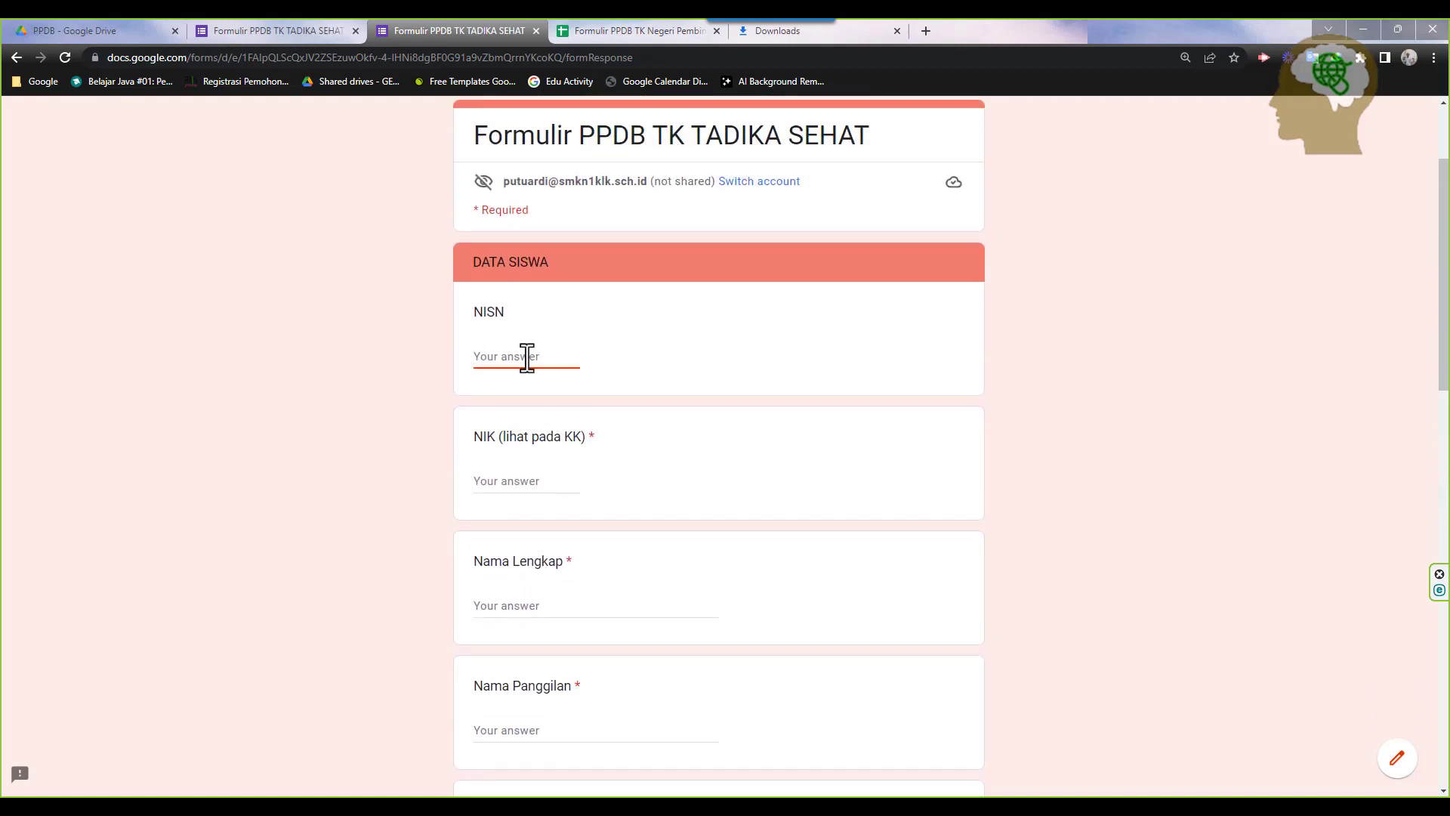
scroll(524, 360, down, 3)
click(525, 258)
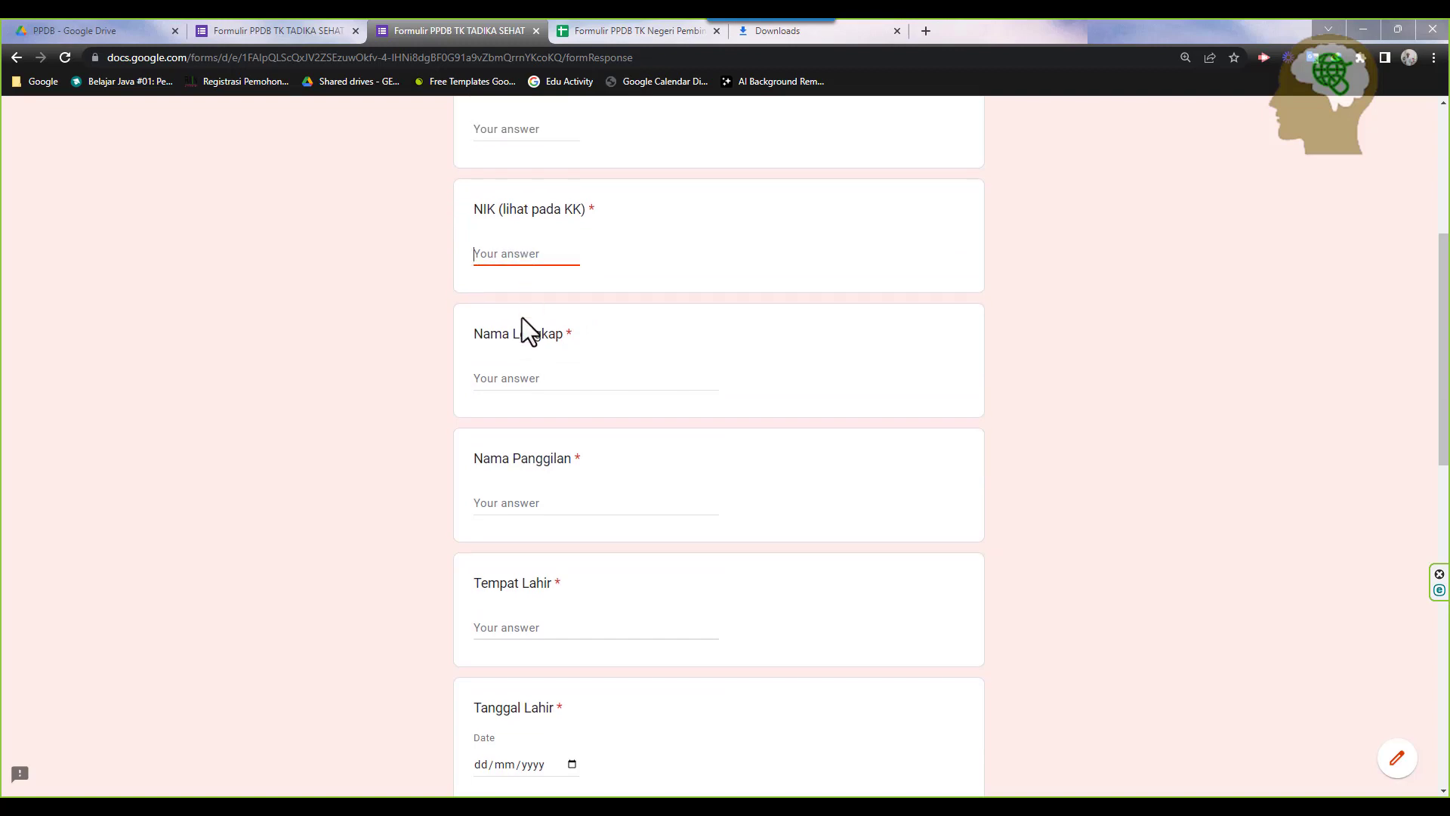
scroll(522, 317, down, 2)
click(510, 236)
scroll(510, 237, up, 5)
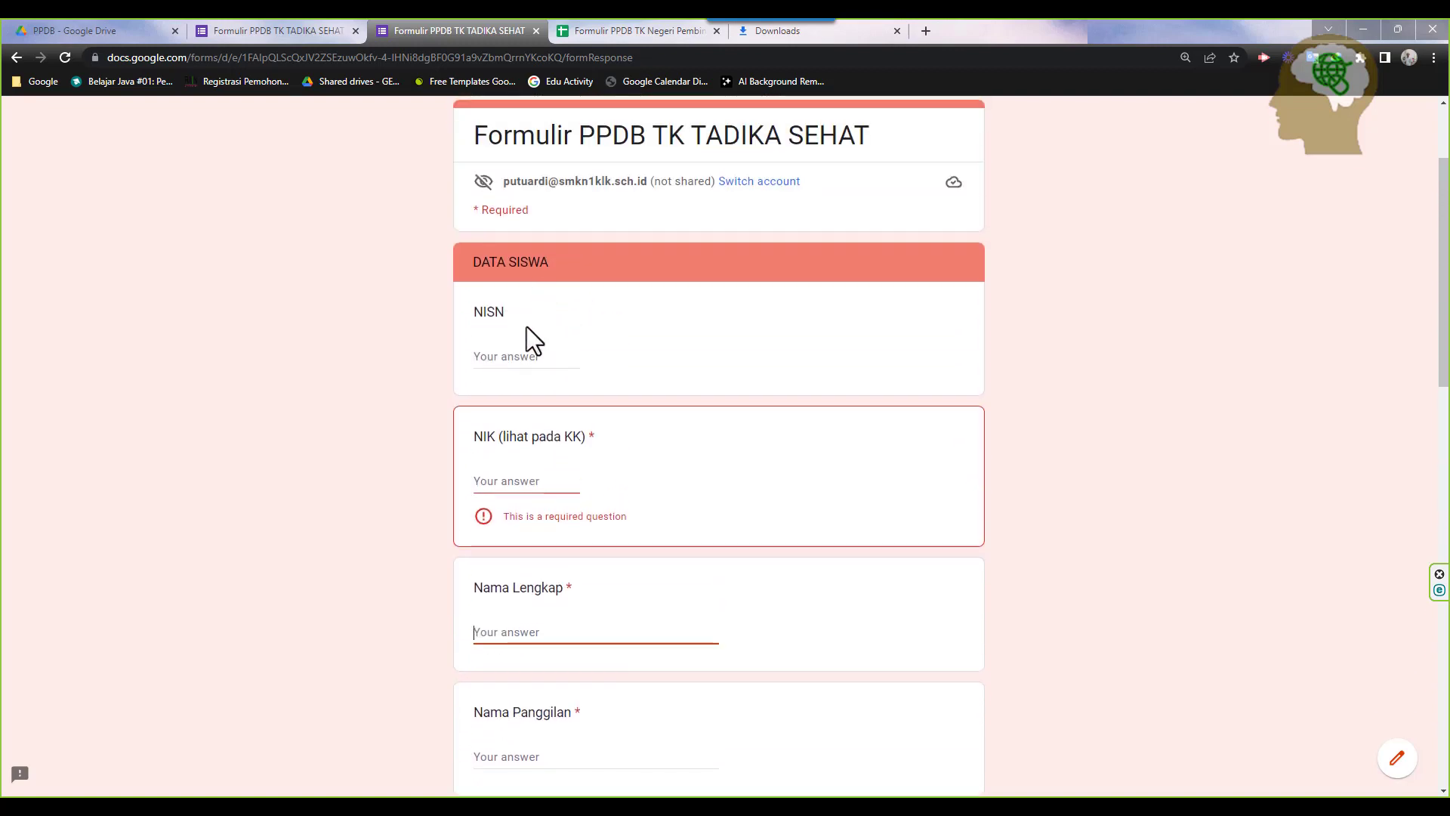
click(525, 355)
click(537, 482)
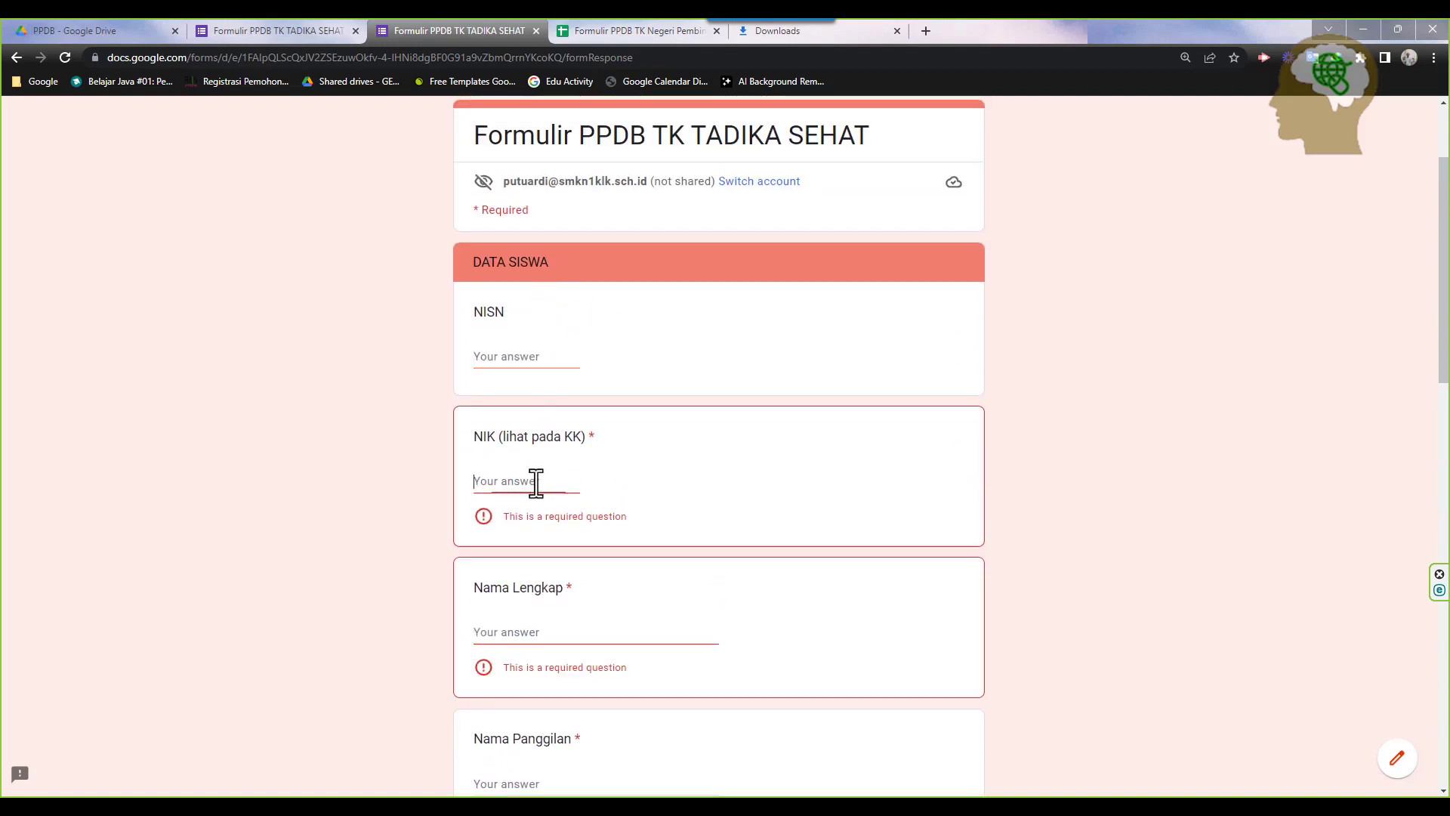
click(521, 356)
Copy the note "(jika ada/pindahan)" beside NISN in the question list spreadsheet for the form's NISN question
click(316, 28)
scroll(513, 476, down, 2)
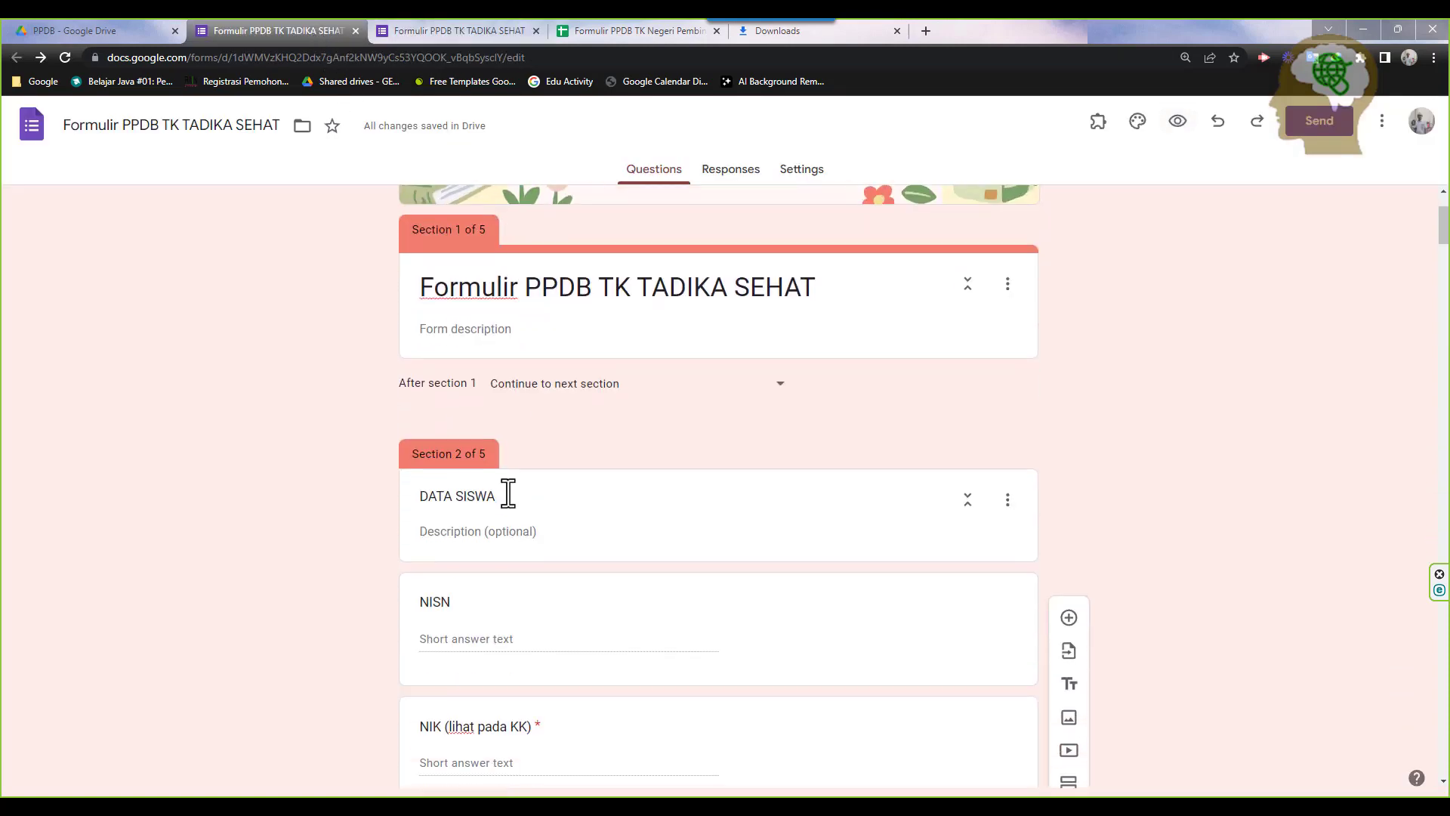
click(498, 605)
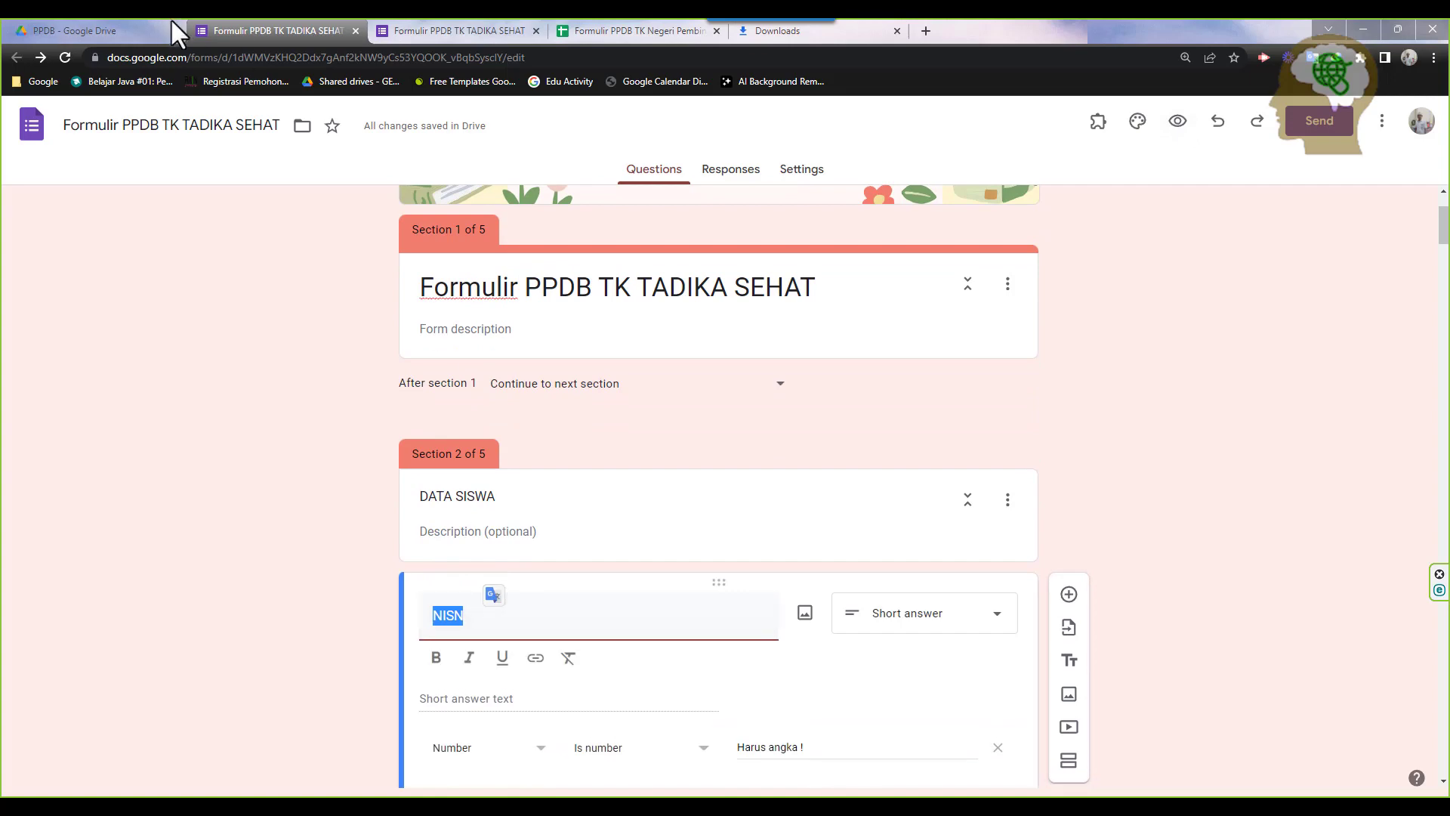
click(654, 34)
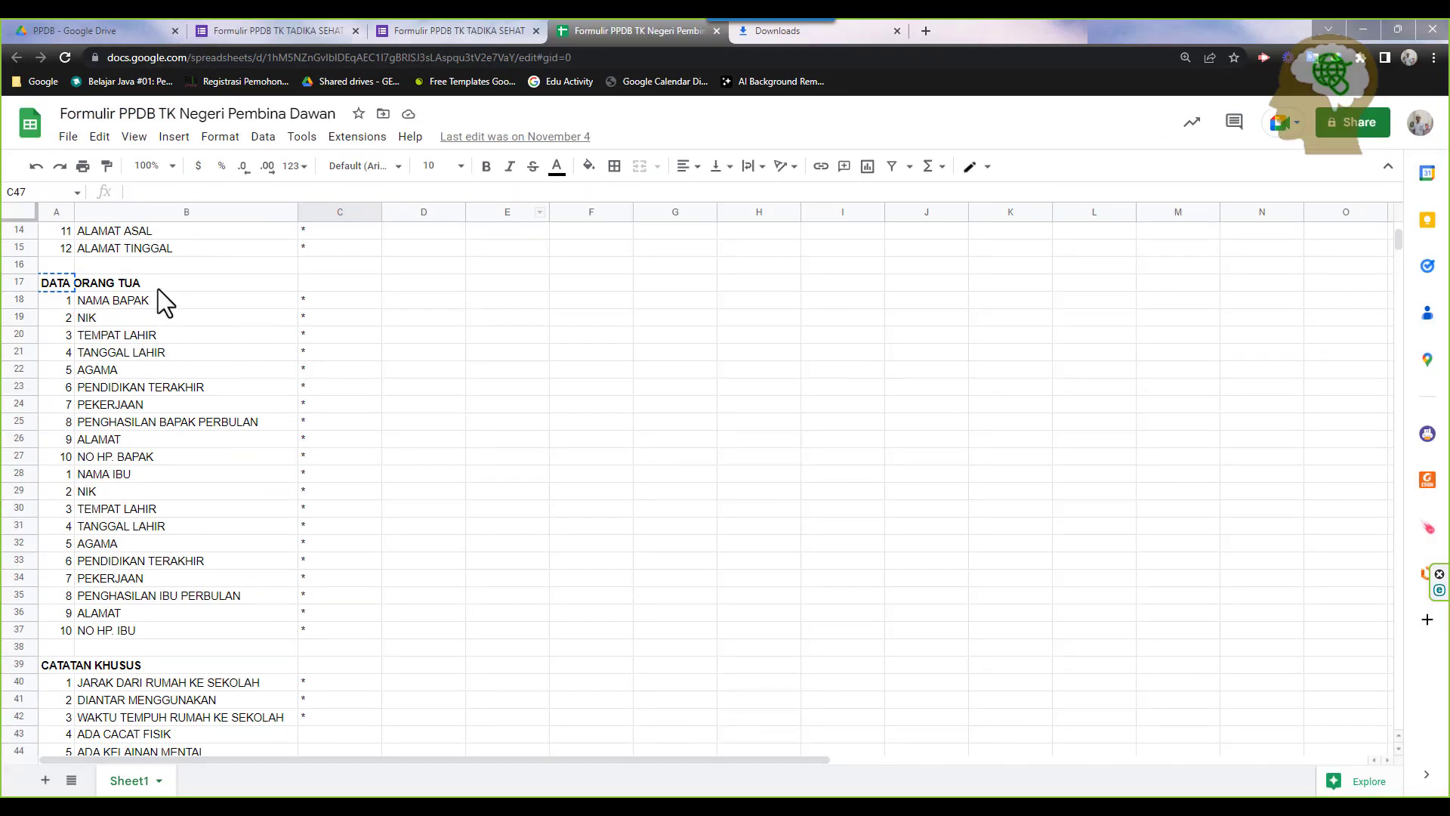
scroll(157, 286, up, 5)
click(324, 286)
right_click(330, 284)
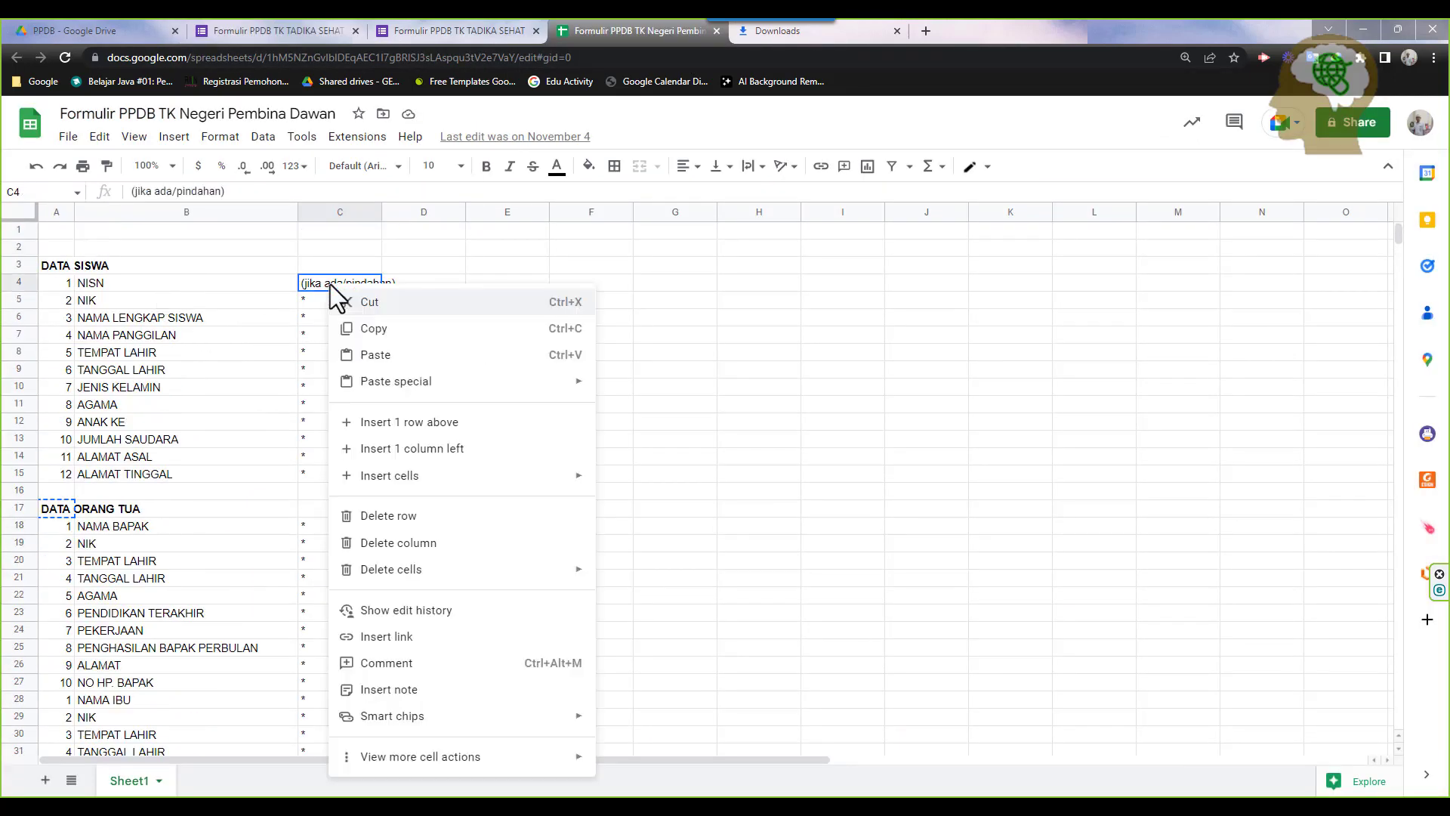
click(354, 328)
Extend the NISN question's title in the form editor to "NISN (jika ada/pindahan)"
click(442, 31)
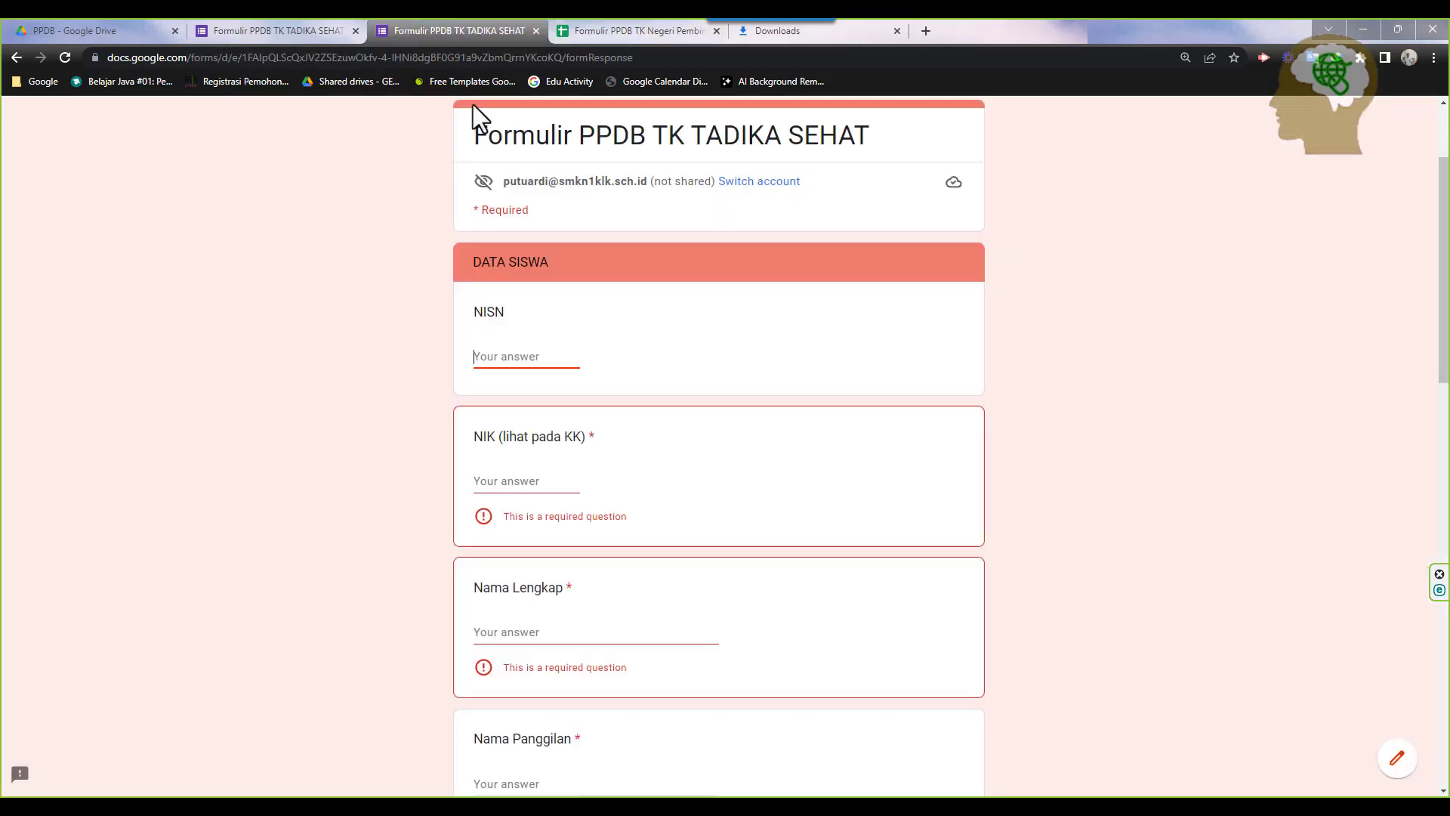
click(272, 30)
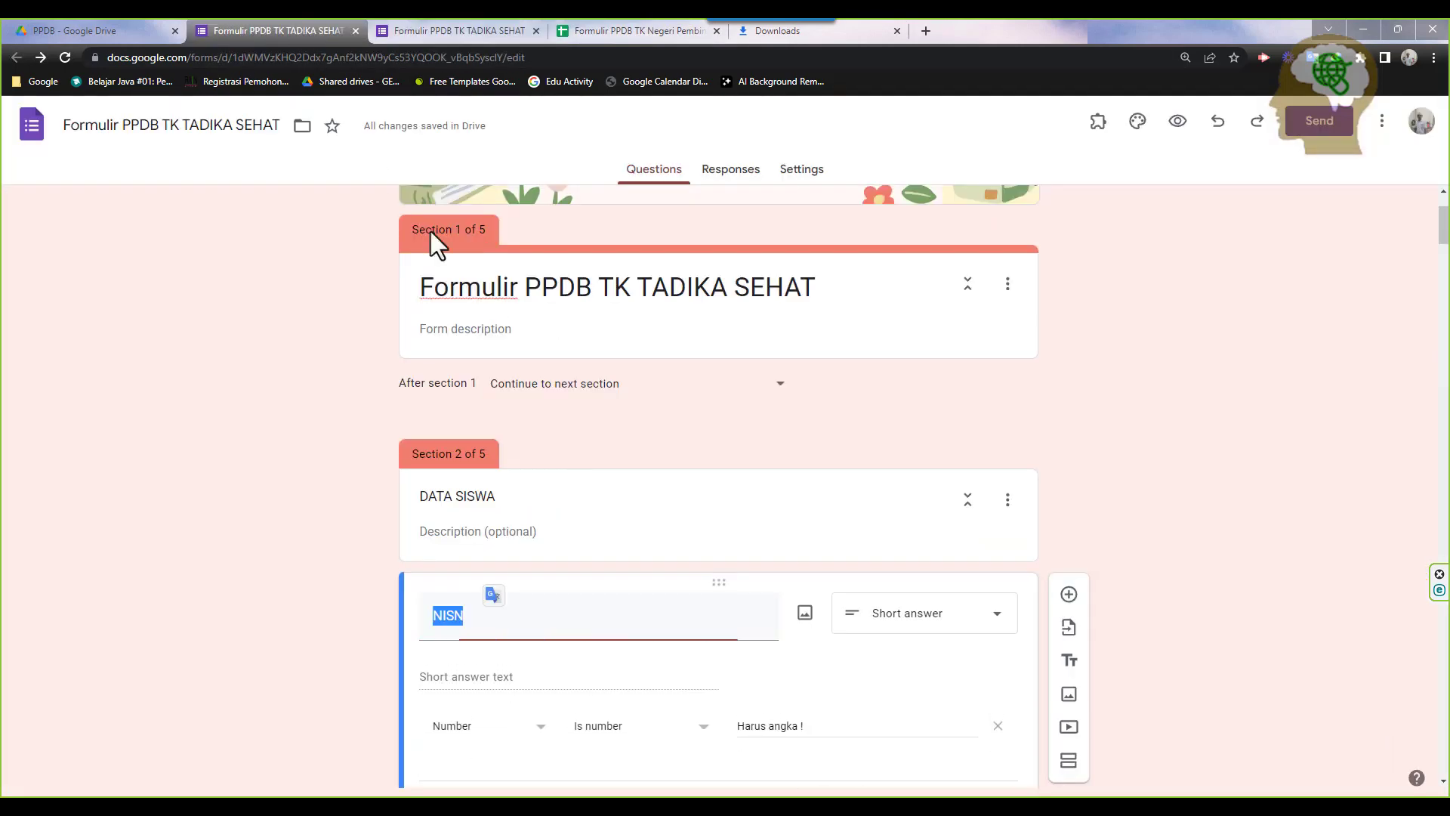
click(598, 613)
text(()
key(ctrl+v)
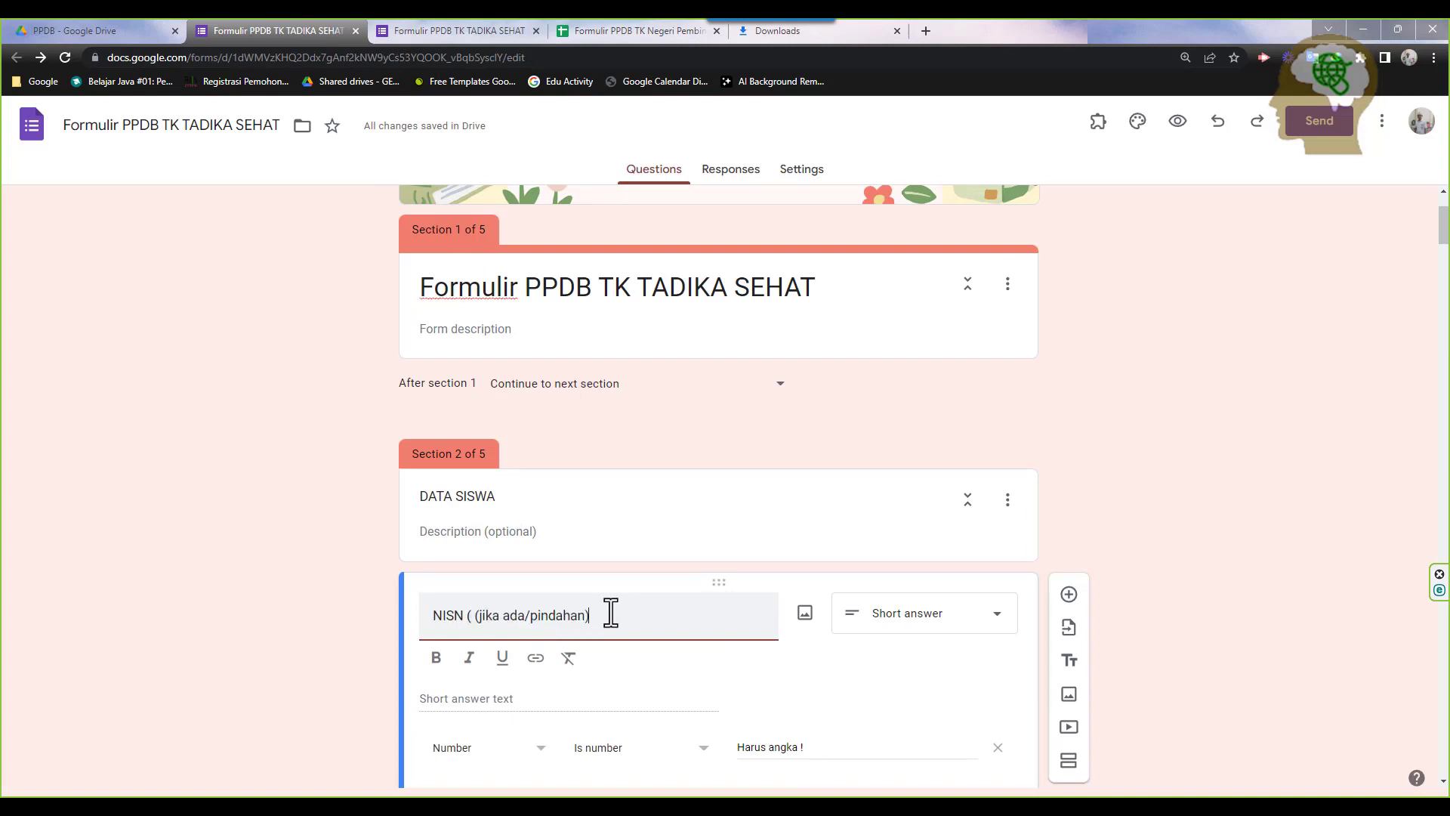
text())
key(BackSpace)
key(BackSpace)
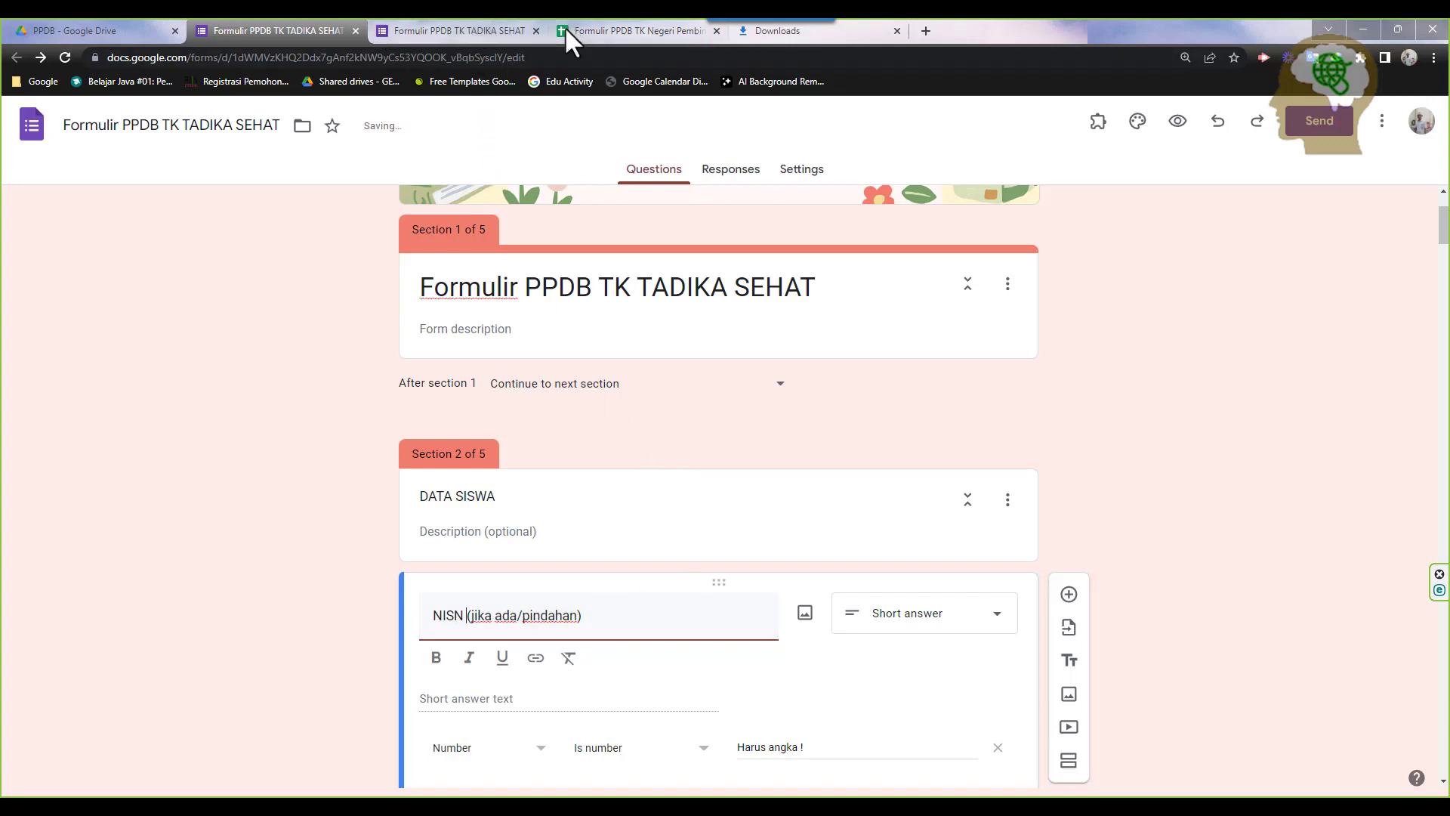
Close the outdated preview, open a new preview of the form and advance to the DATA SISWA page
click(535, 30)
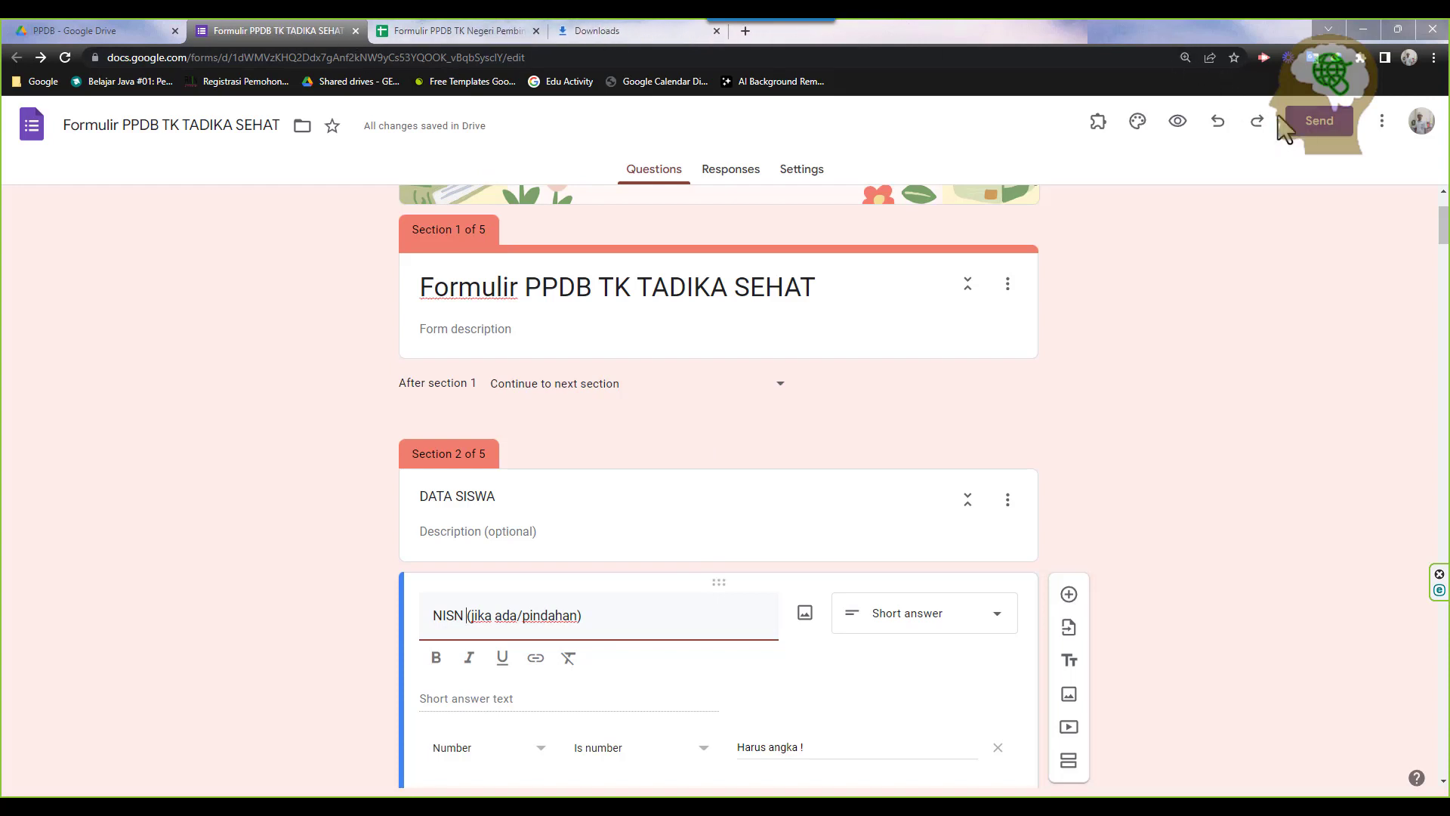
click(1178, 121)
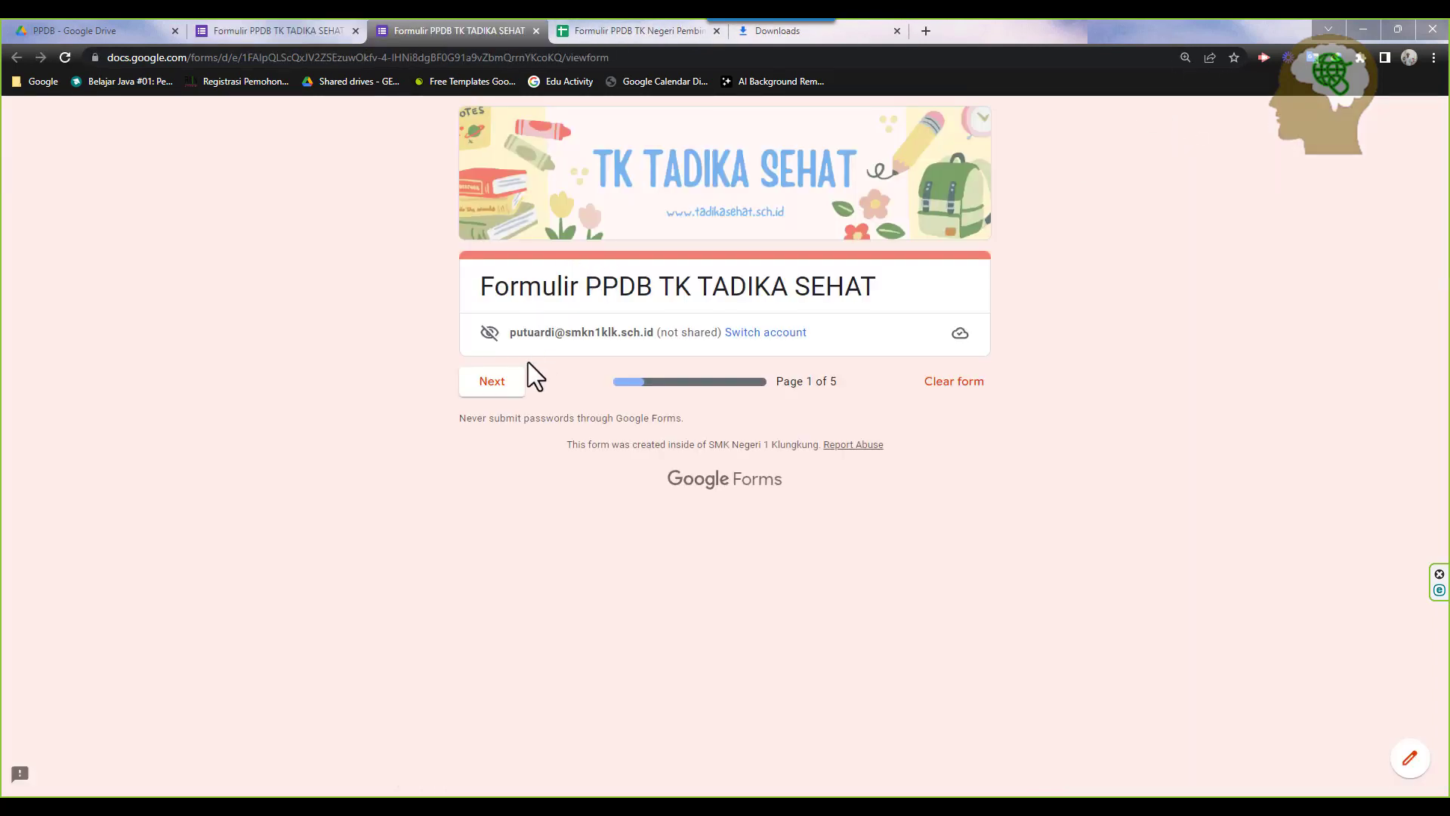
click(503, 395)
click(503, 395)
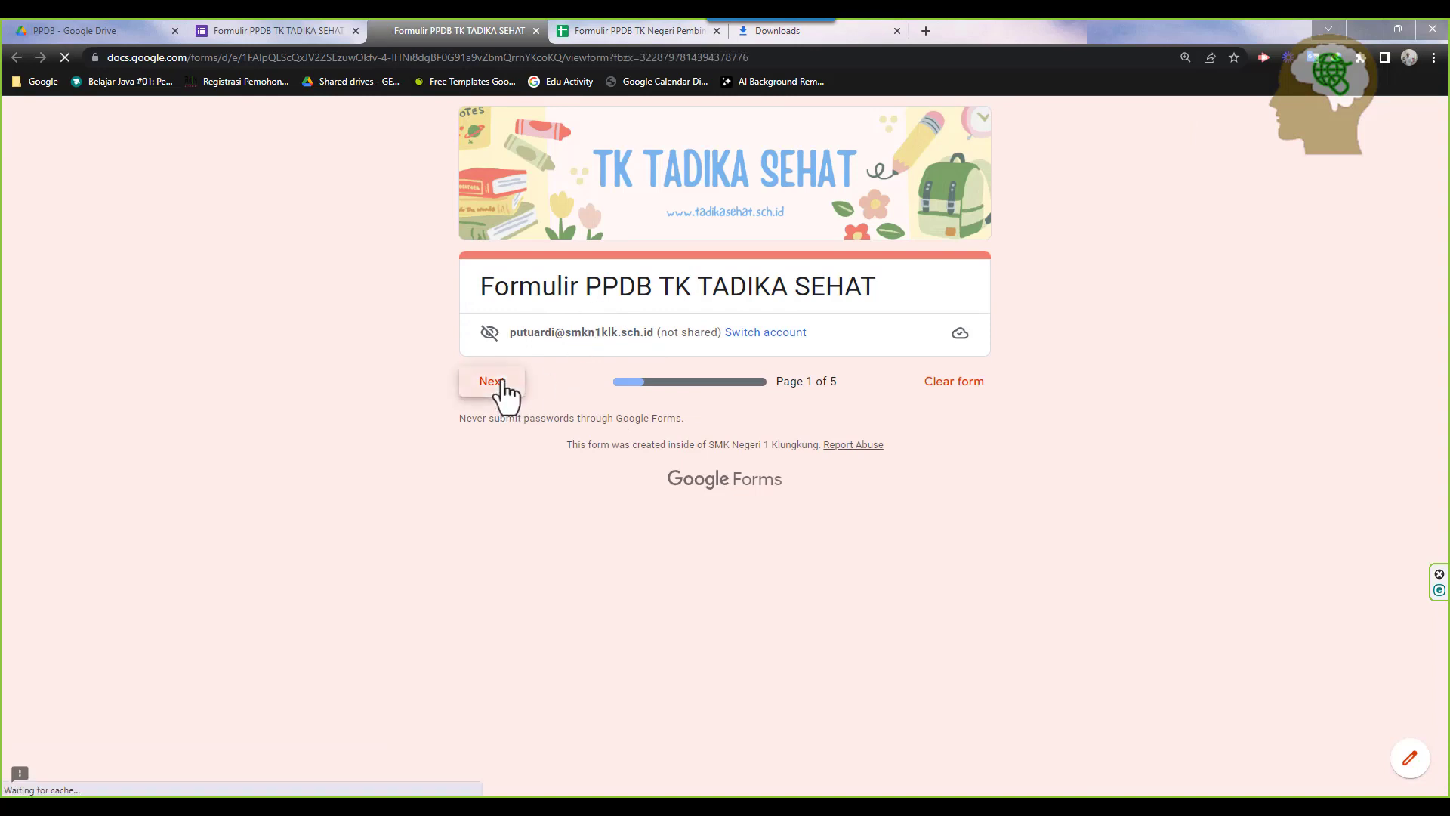
scroll(511, 382, down, 1)
Test the NISN answer's number validation with "-", clear the entry and dismiss the message notification
click(528, 365)
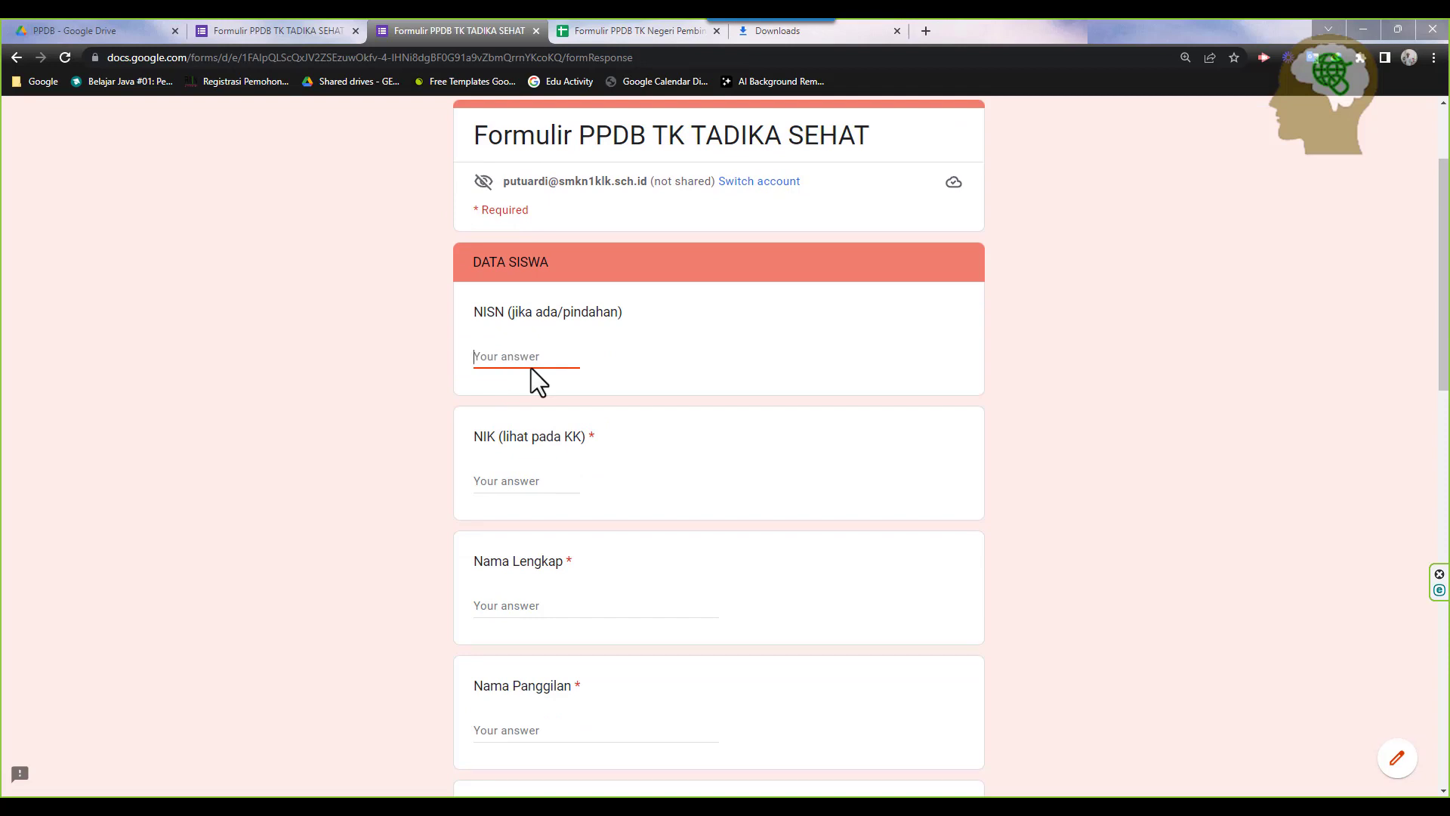
text(-)
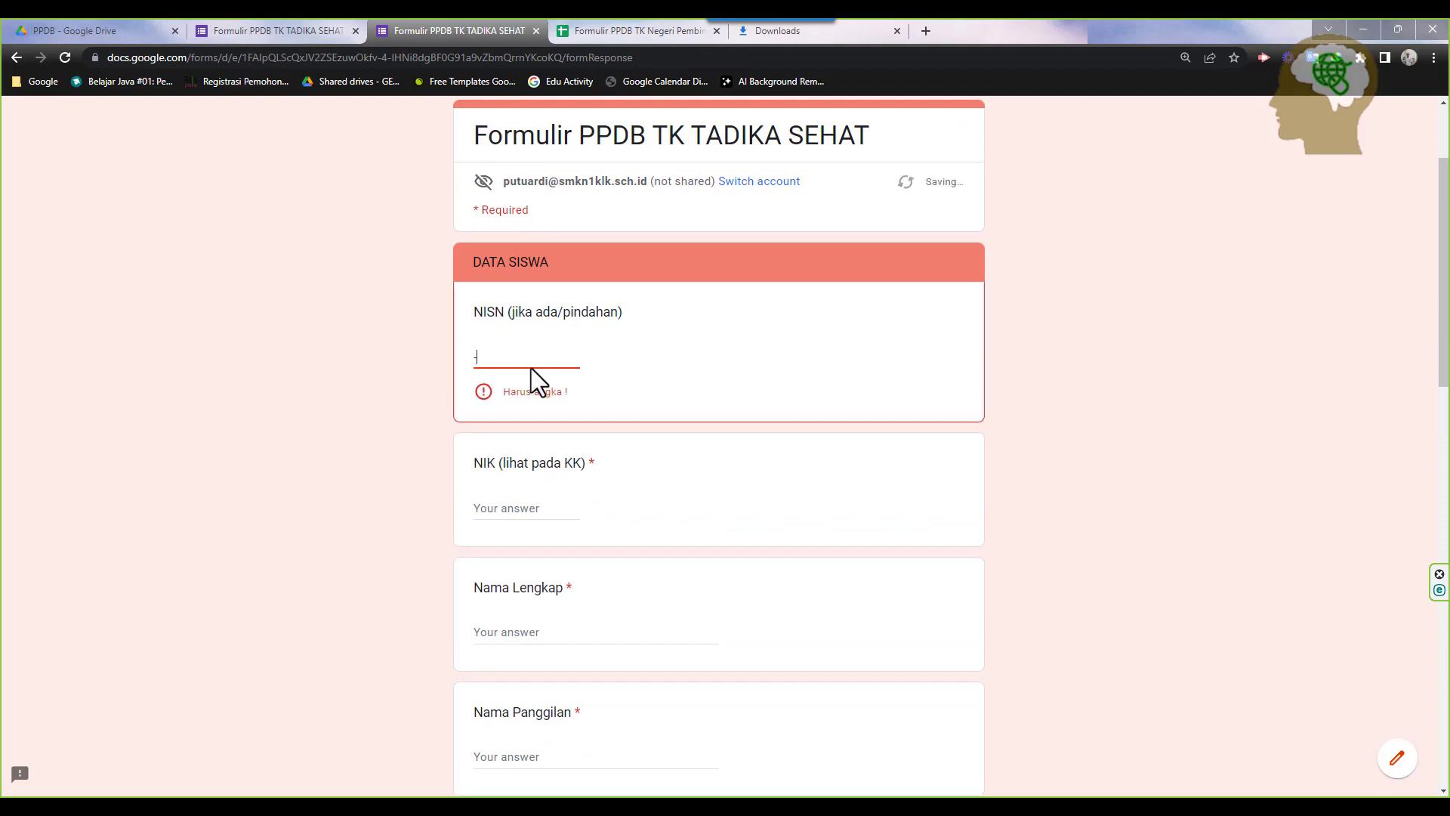
key(BackSpace)
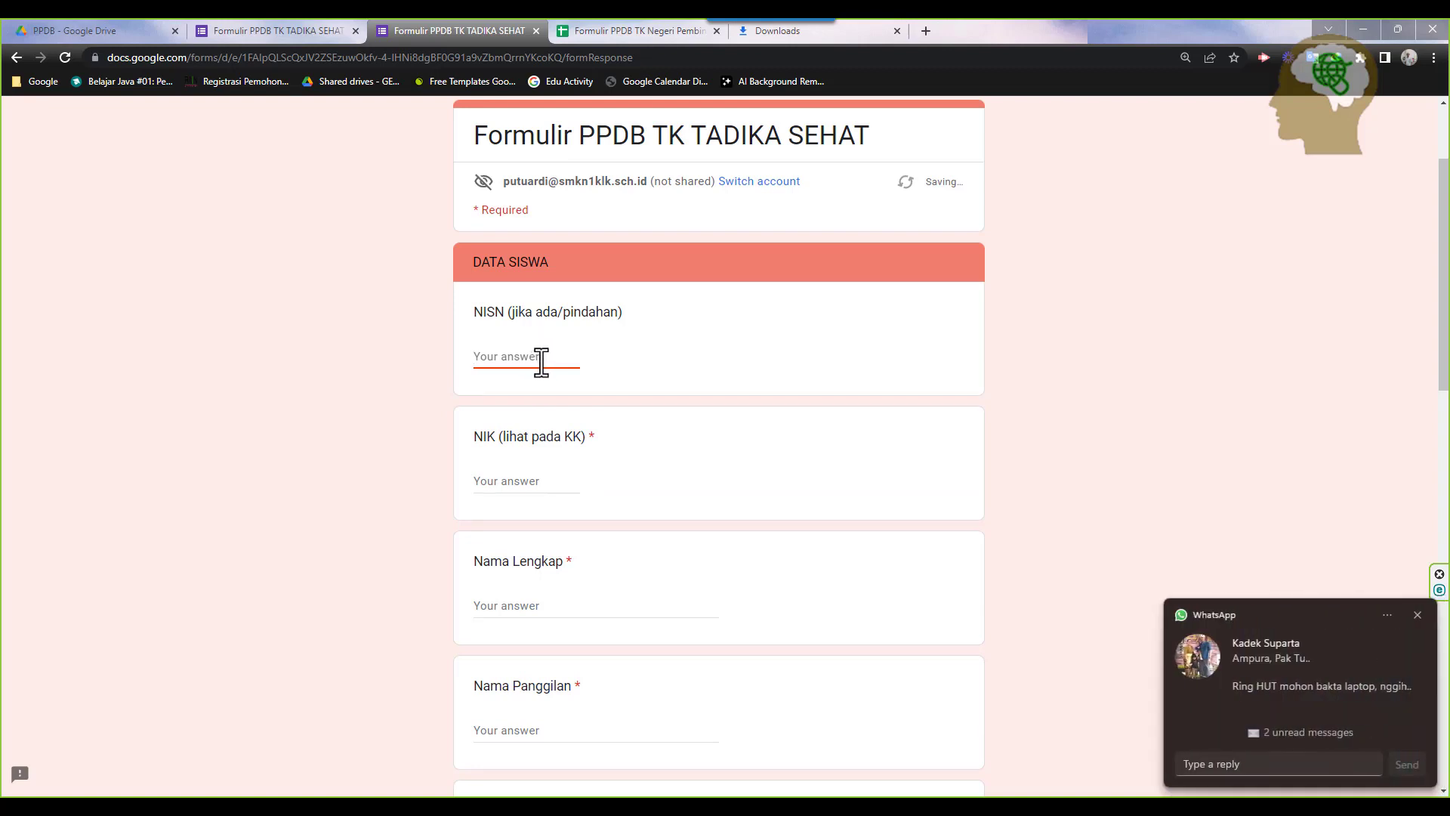
click(1417, 615)
Fill in the NIK (lihat pada KK) answer with a sample identity number
click(498, 481)
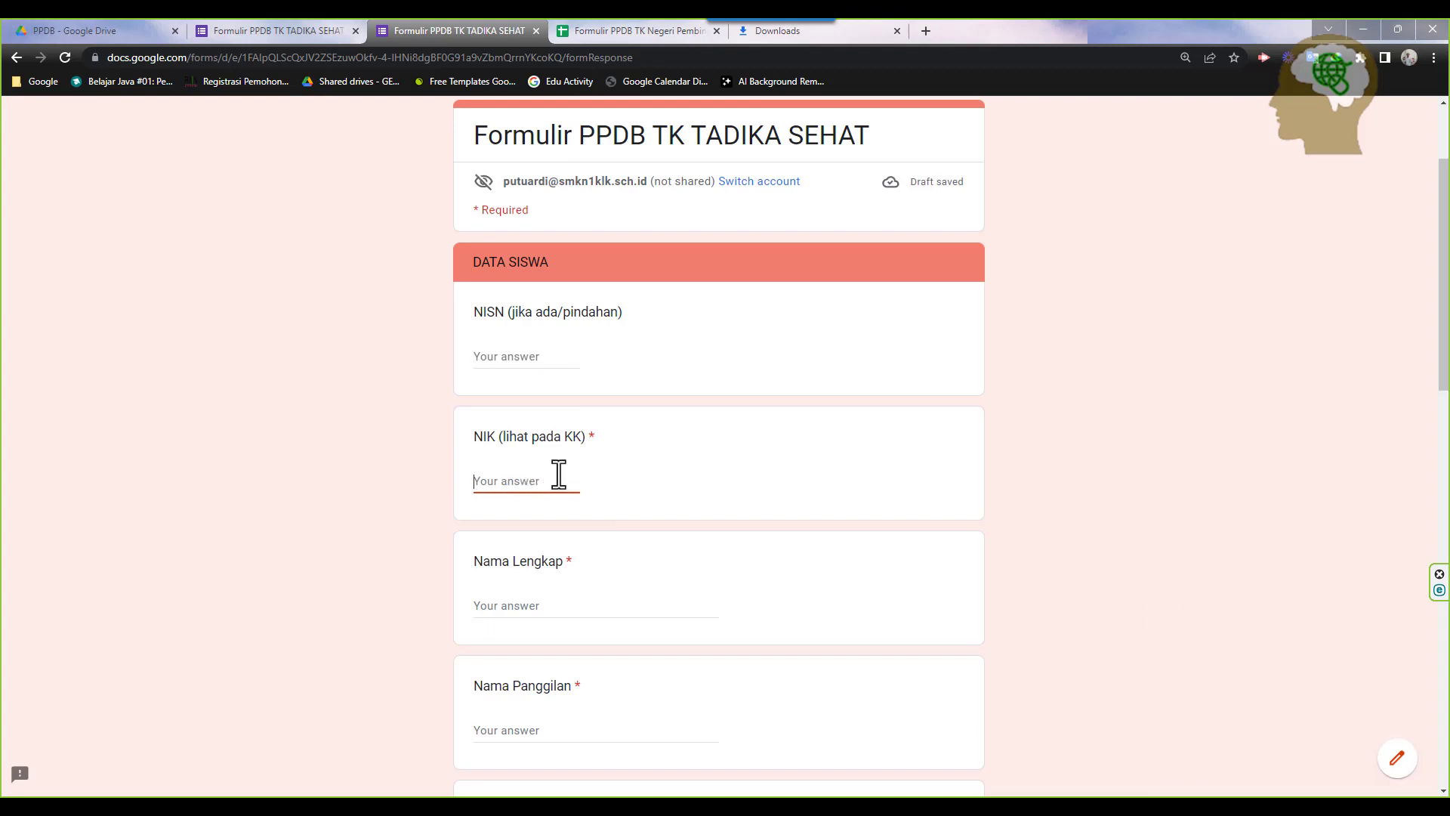
text(123213123131213)
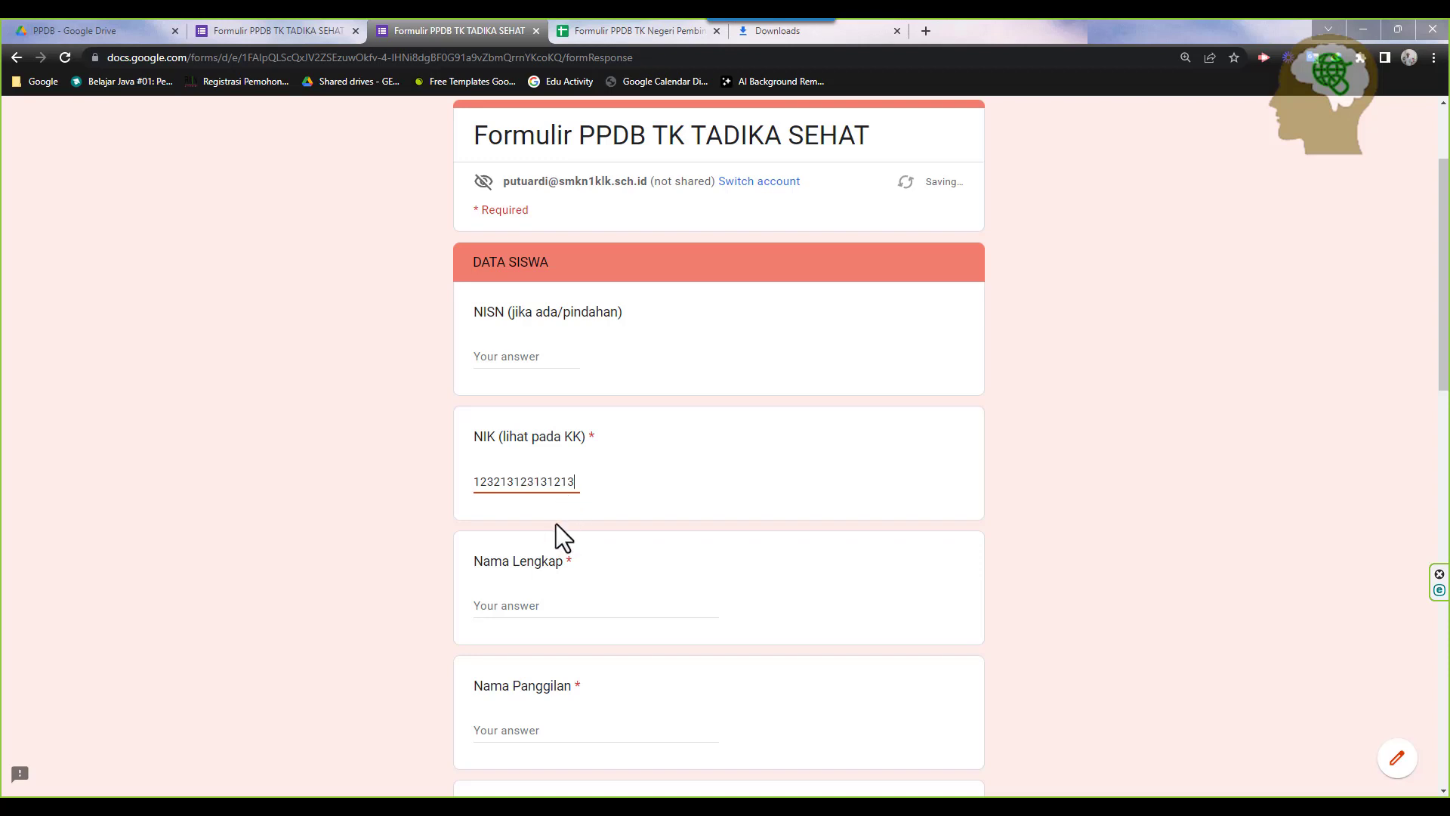
Fill in the student's Nama Lengkap and Nama Panggilan with sample names and enter "Jakarta" as Tempat Lahir
scroll(556, 523, down, 2)
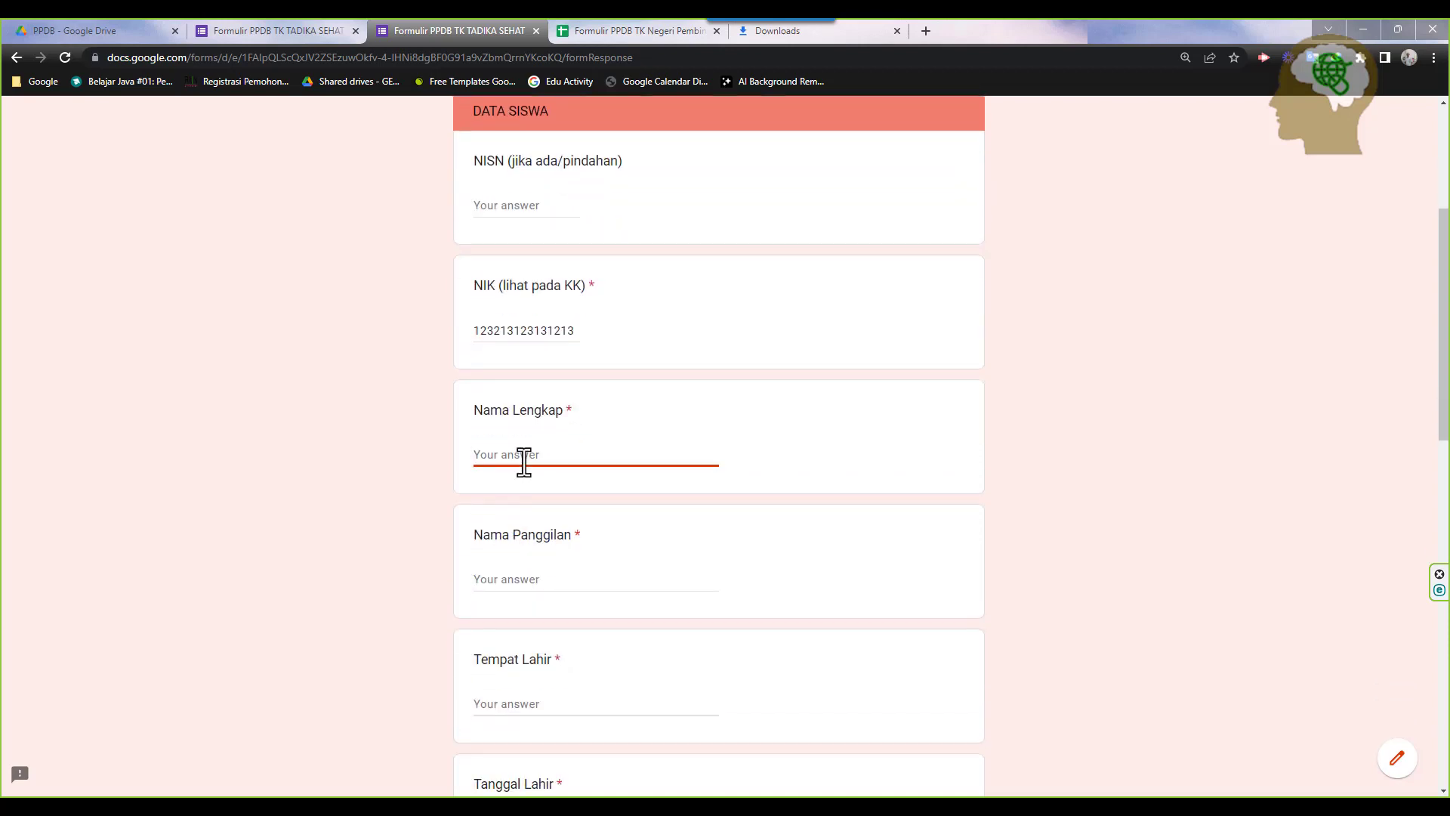
text(Upin Ipin)
scroll(524, 460, down, 3)
click(527, 351)
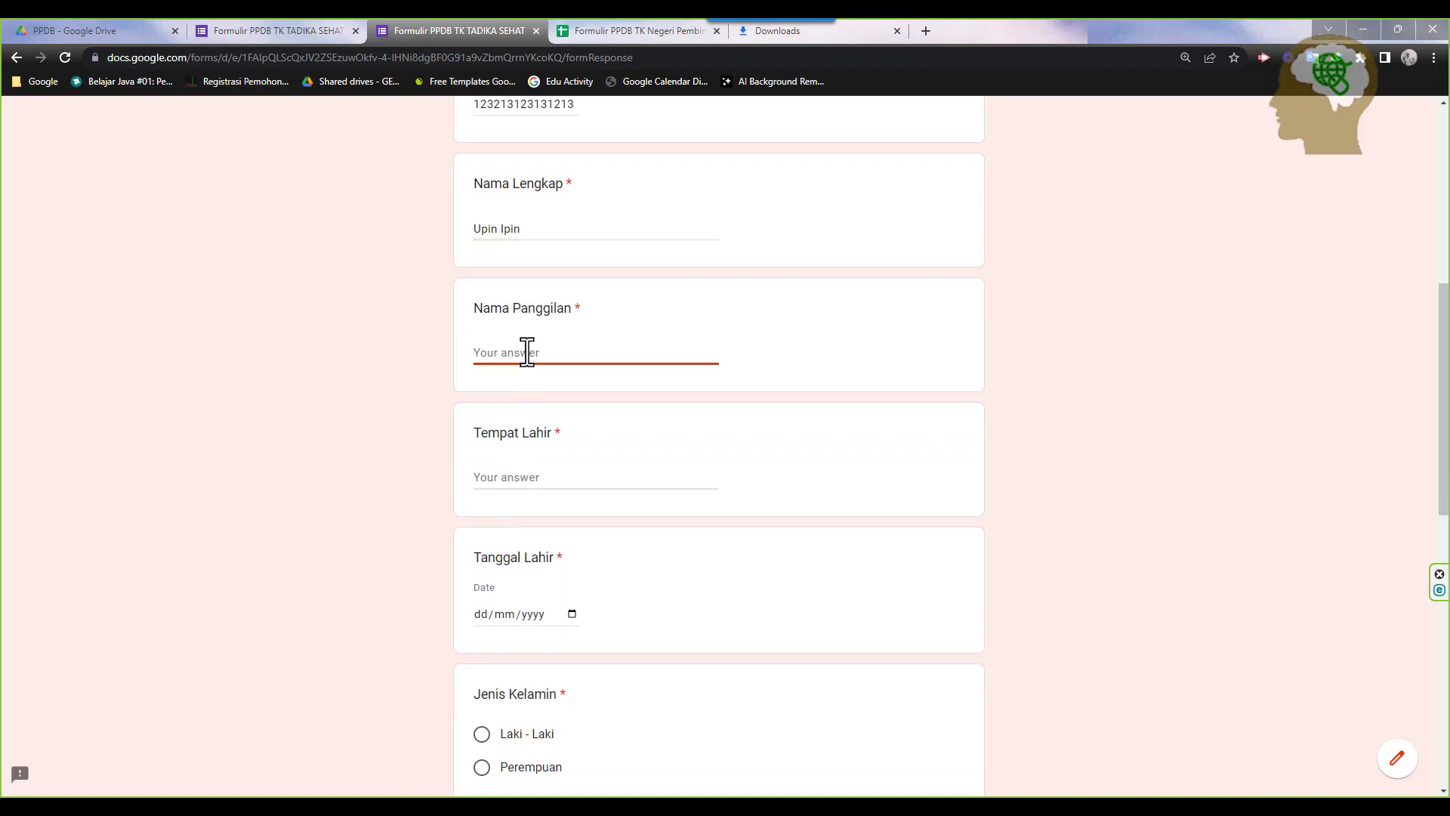
text(Upin)
click(529, 479)
text(Jakarta)
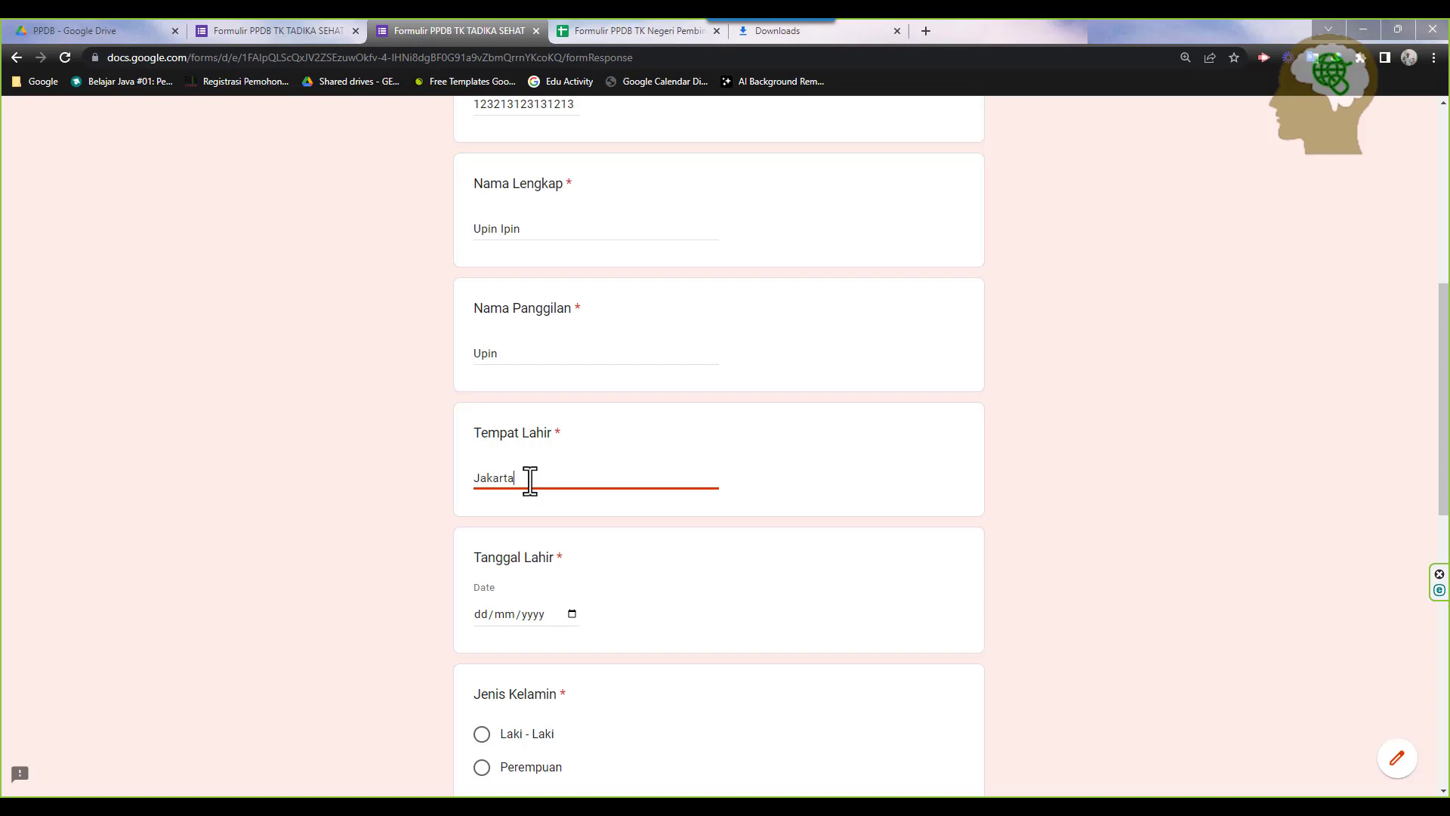
Choose a sample birth date for the student in the Tanggal Lahir answer
scroll(540, 506, down, 2)
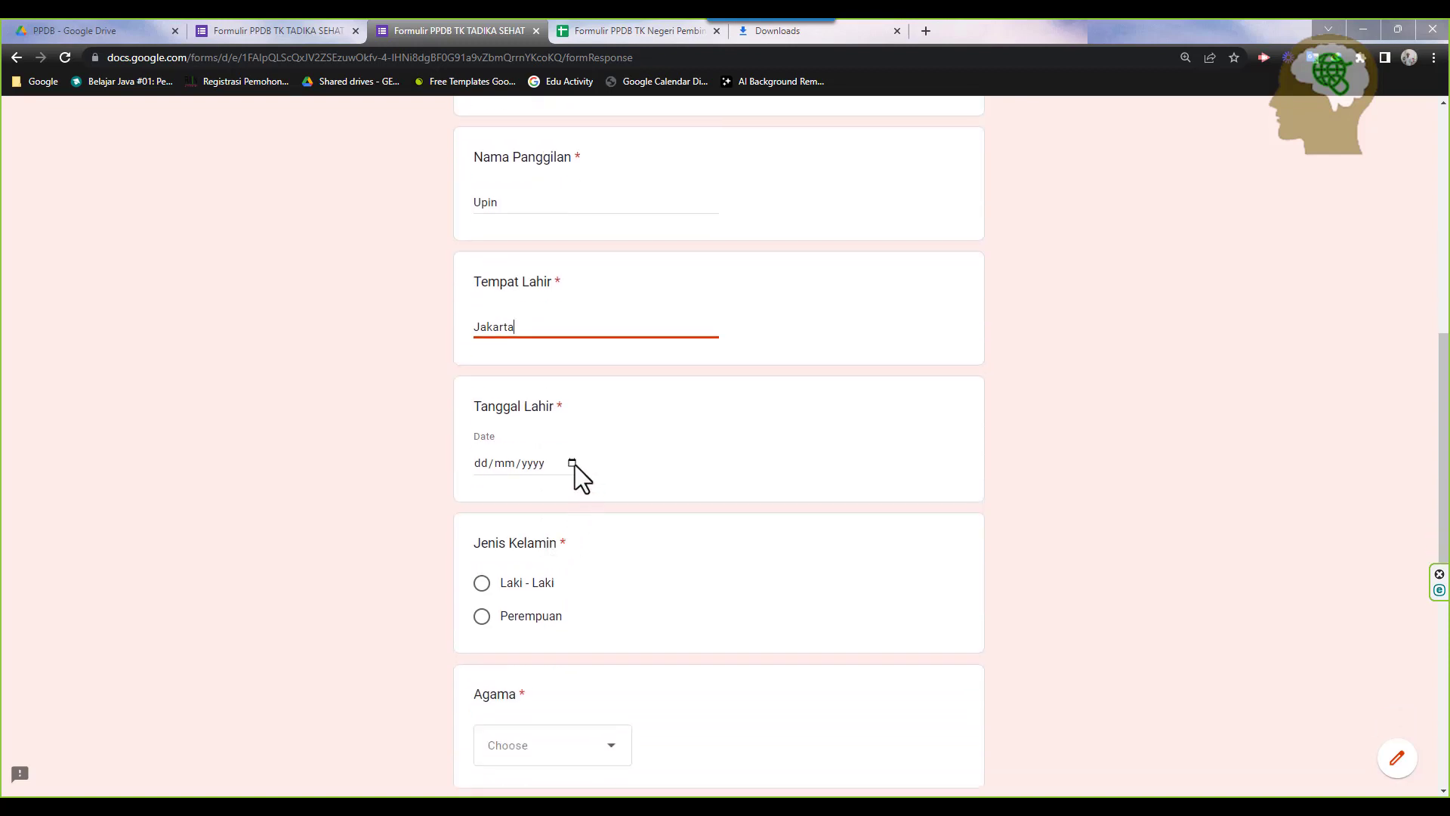
click(572, 463)
click(559, 495)
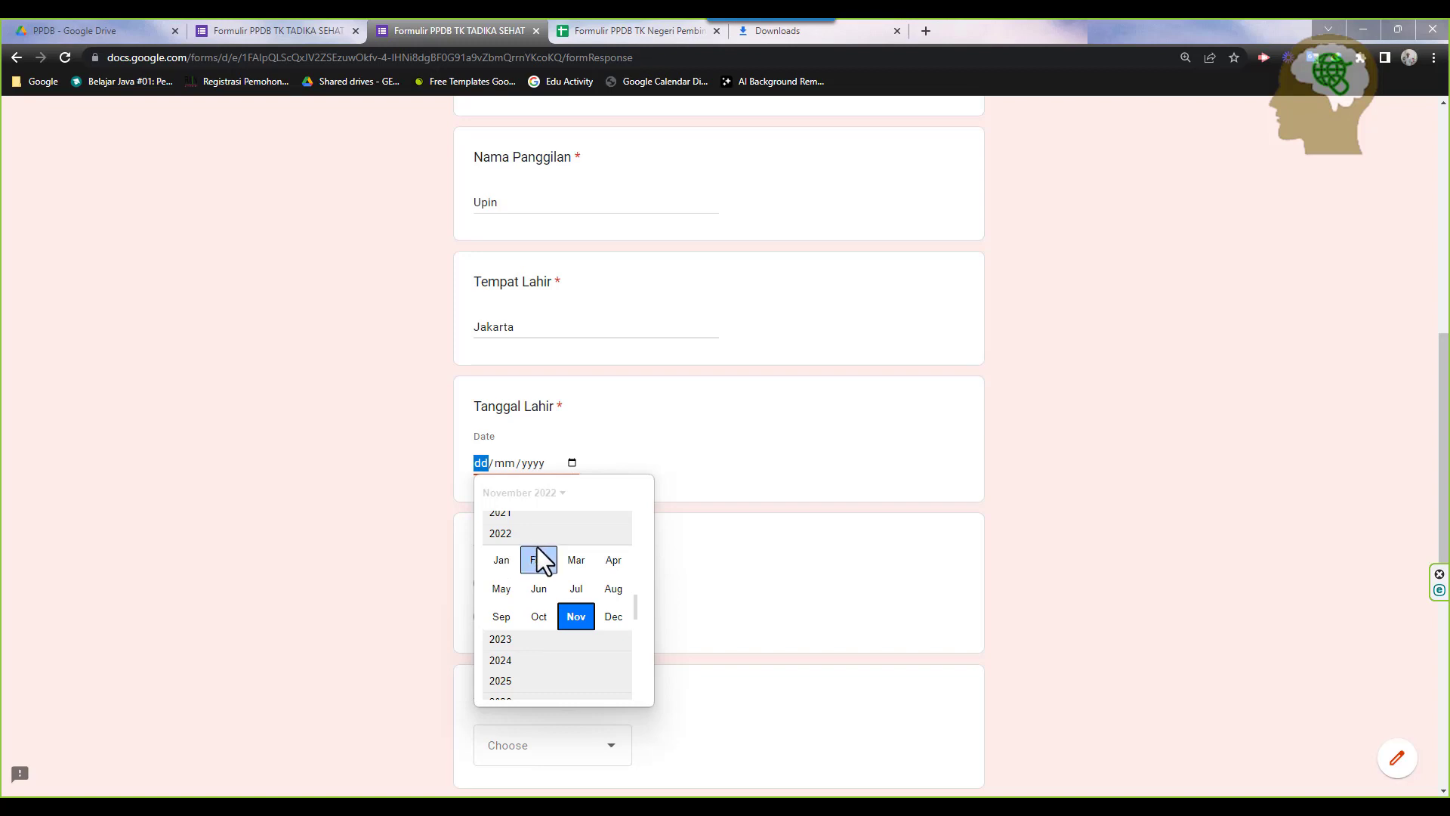
click(682, 451)
click(578, 468)
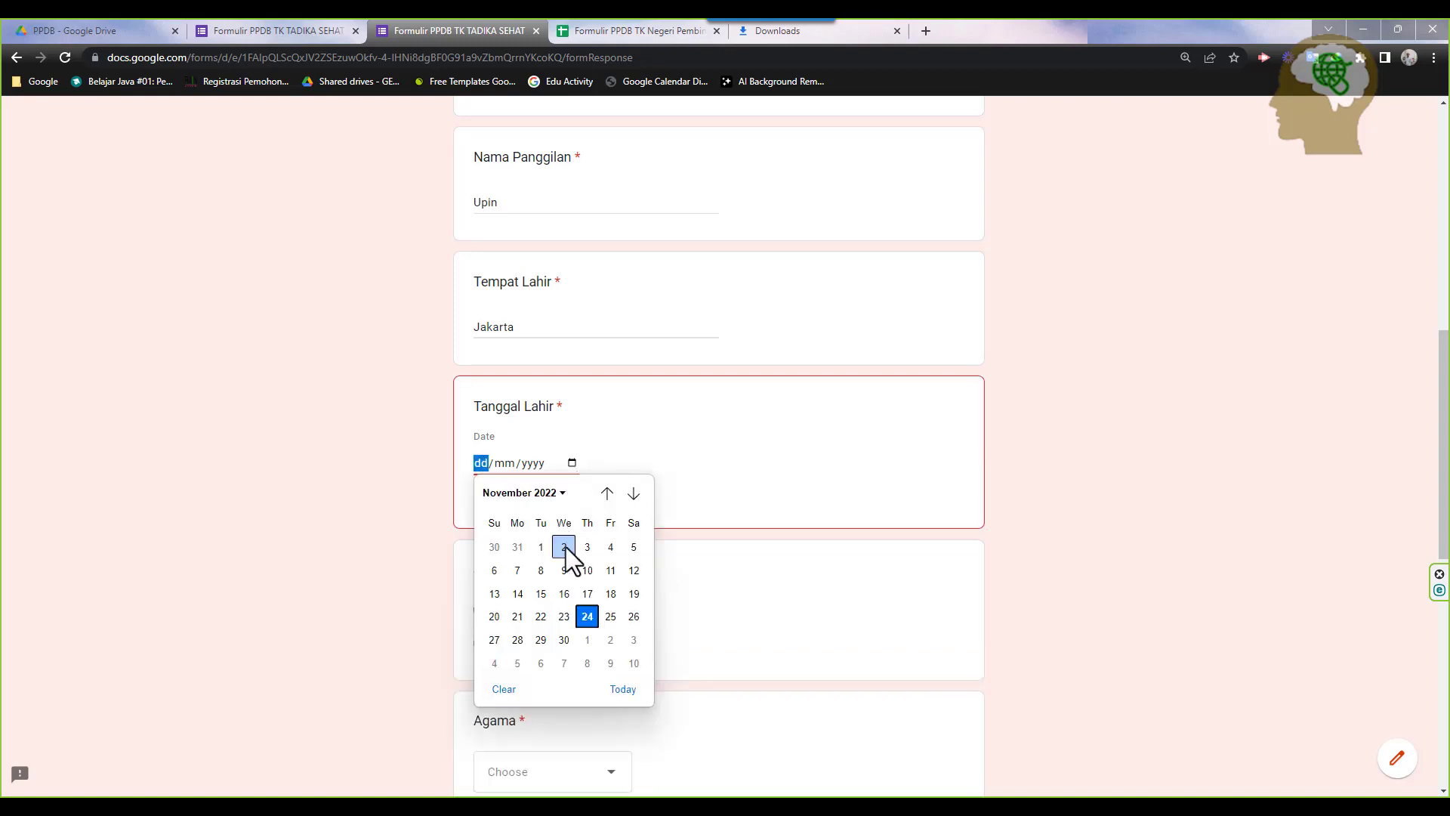
click(548, 494)
scroll(550, 544, up, 5)
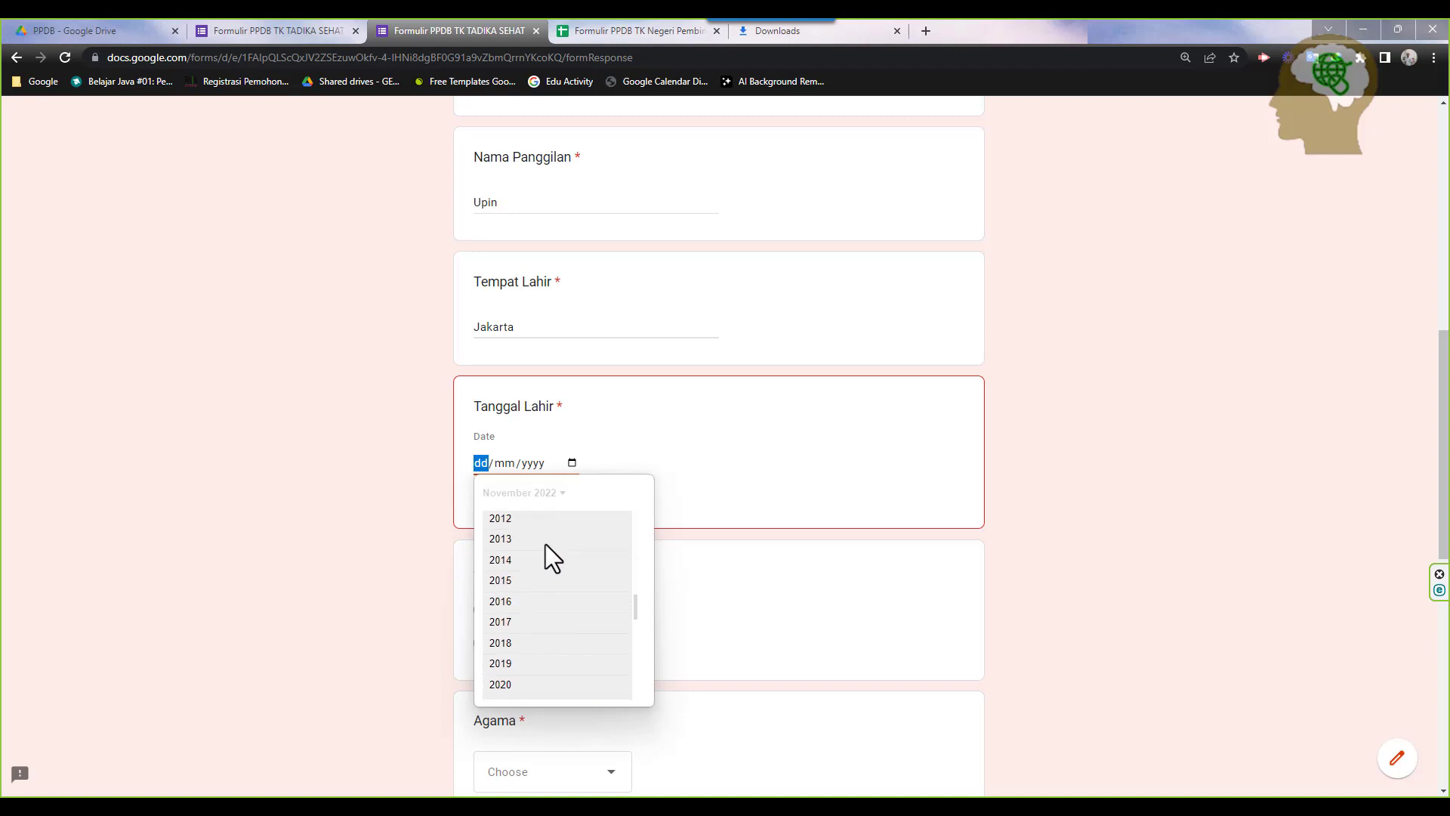
scroll(537, 573, down, 2)
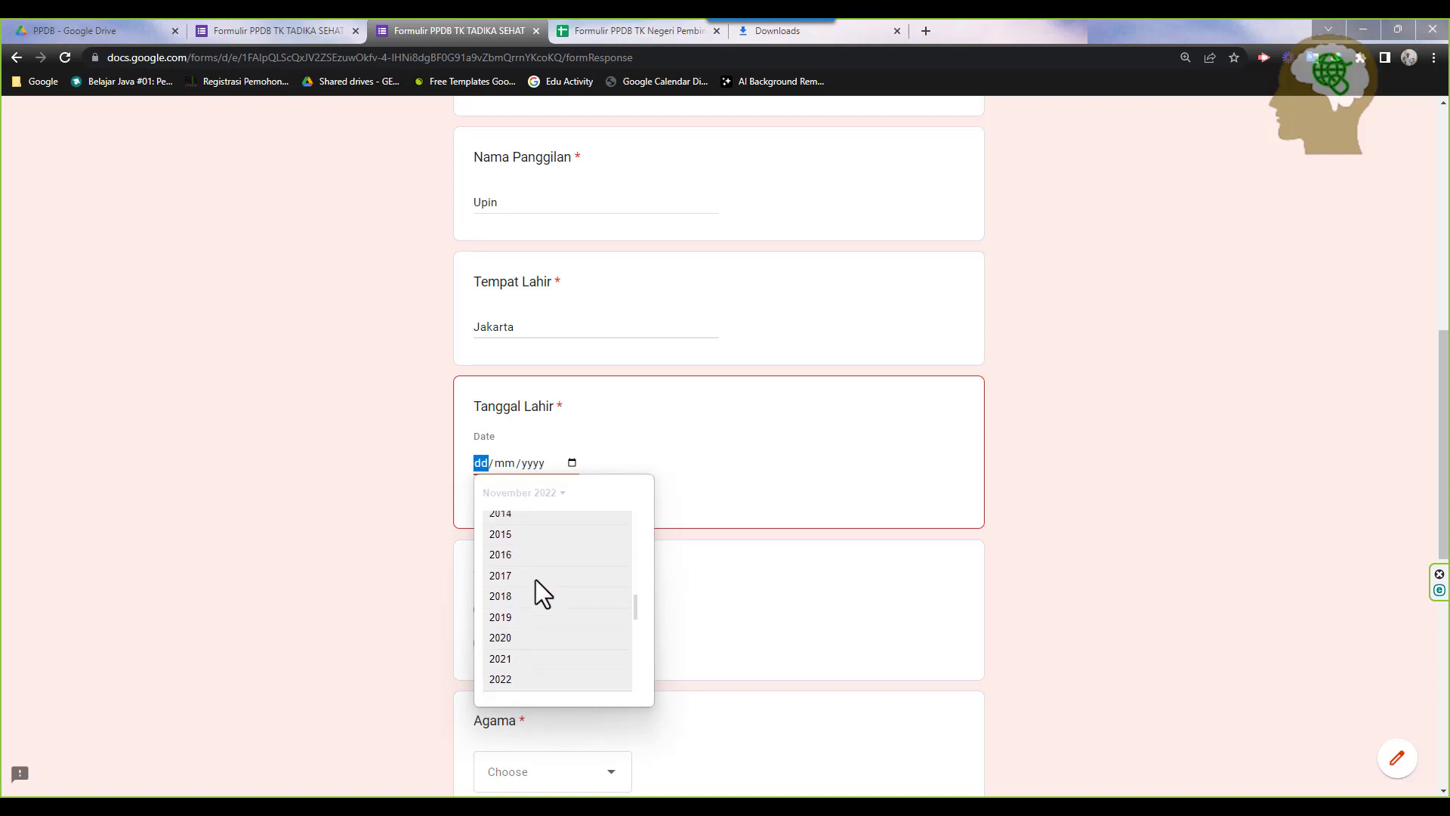
click(528, 554)
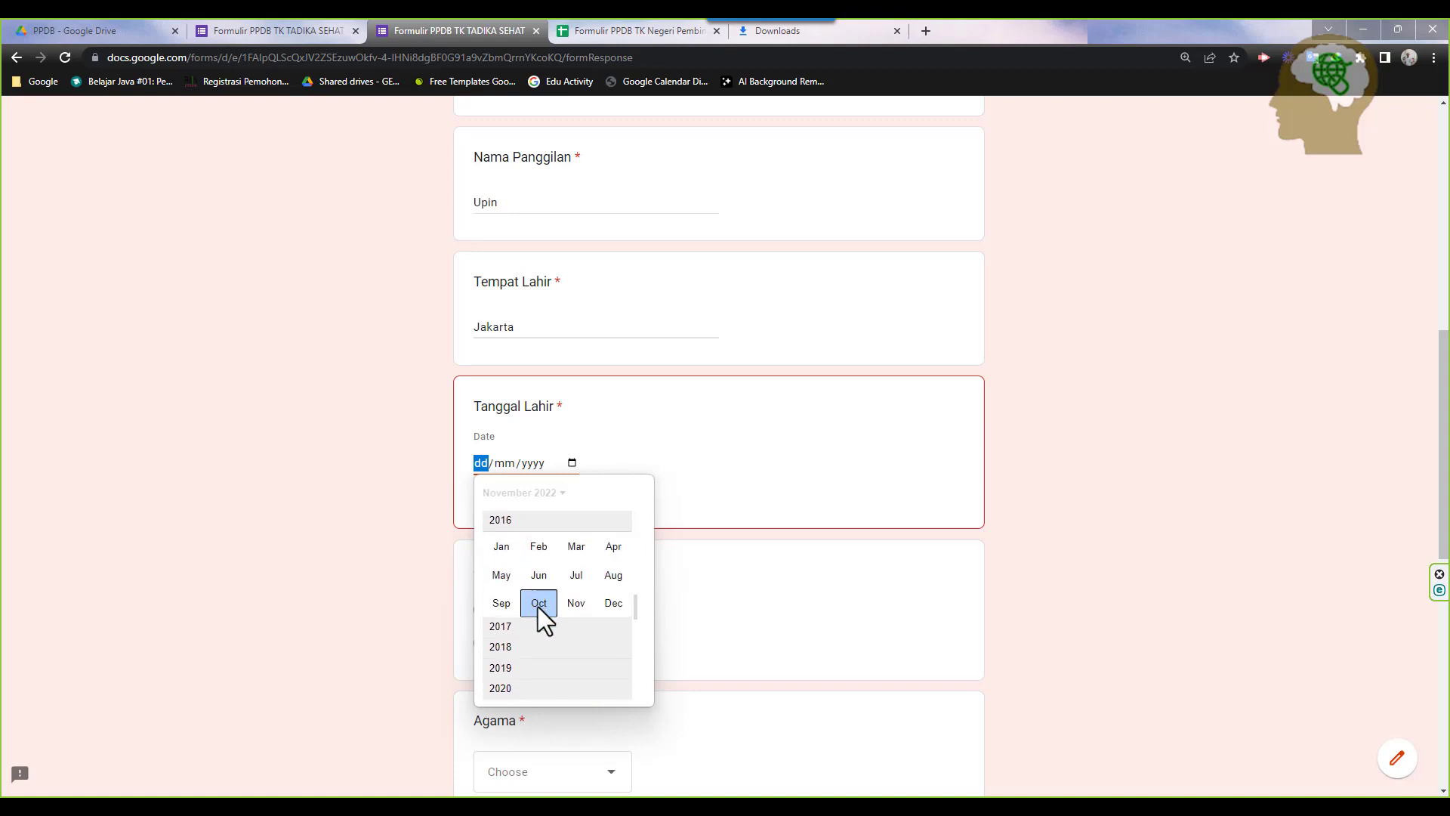
click(510, 545)
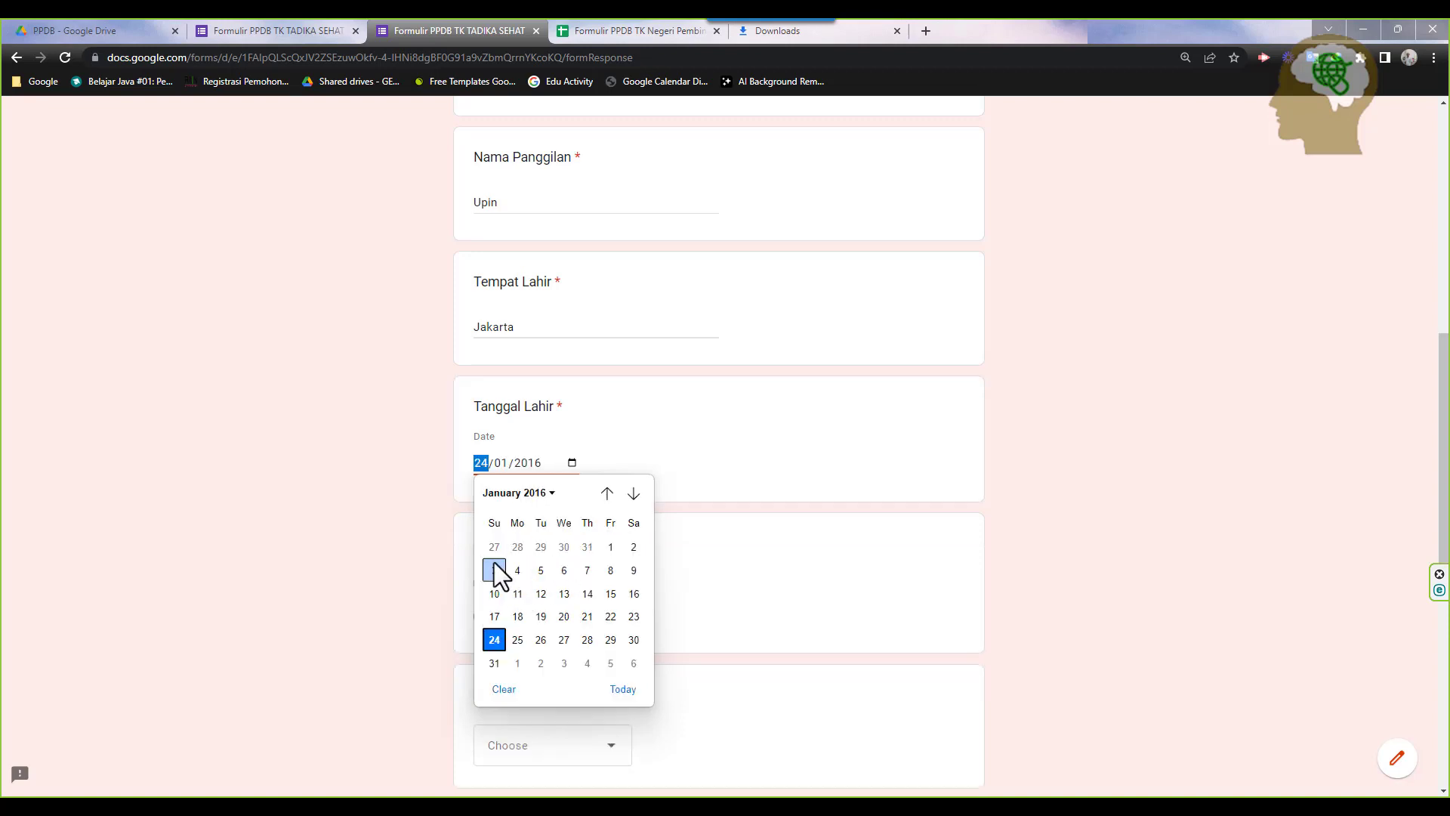
click(494, 571)
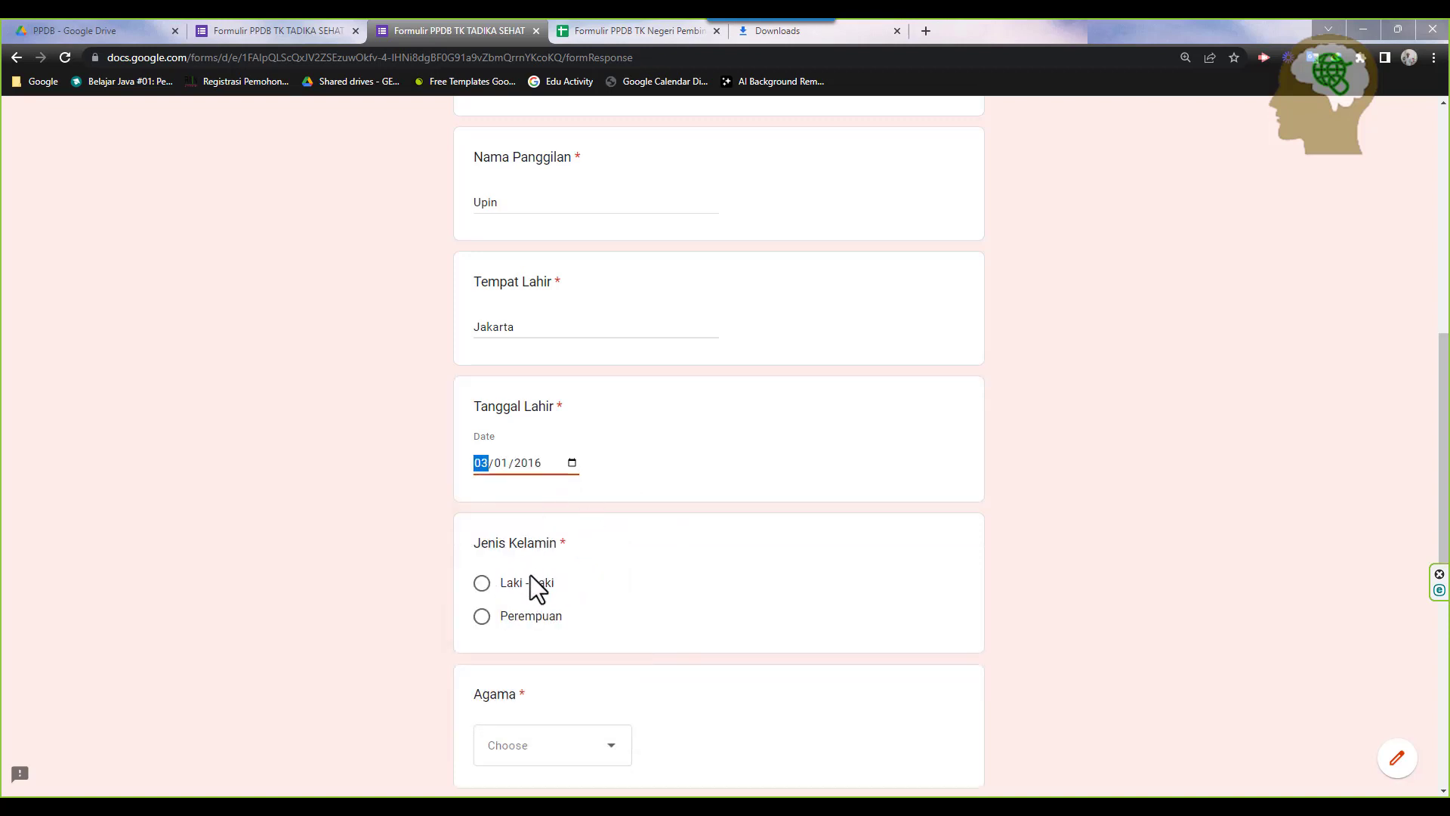
Set the student's Jenis Kelamin to Laki - Laki and Agama to Hindu
click(485, 585)
click(484, 617)
click(486, 586)
scroll(527, 606, down, 1)
scroll(527, 606, down, 3)
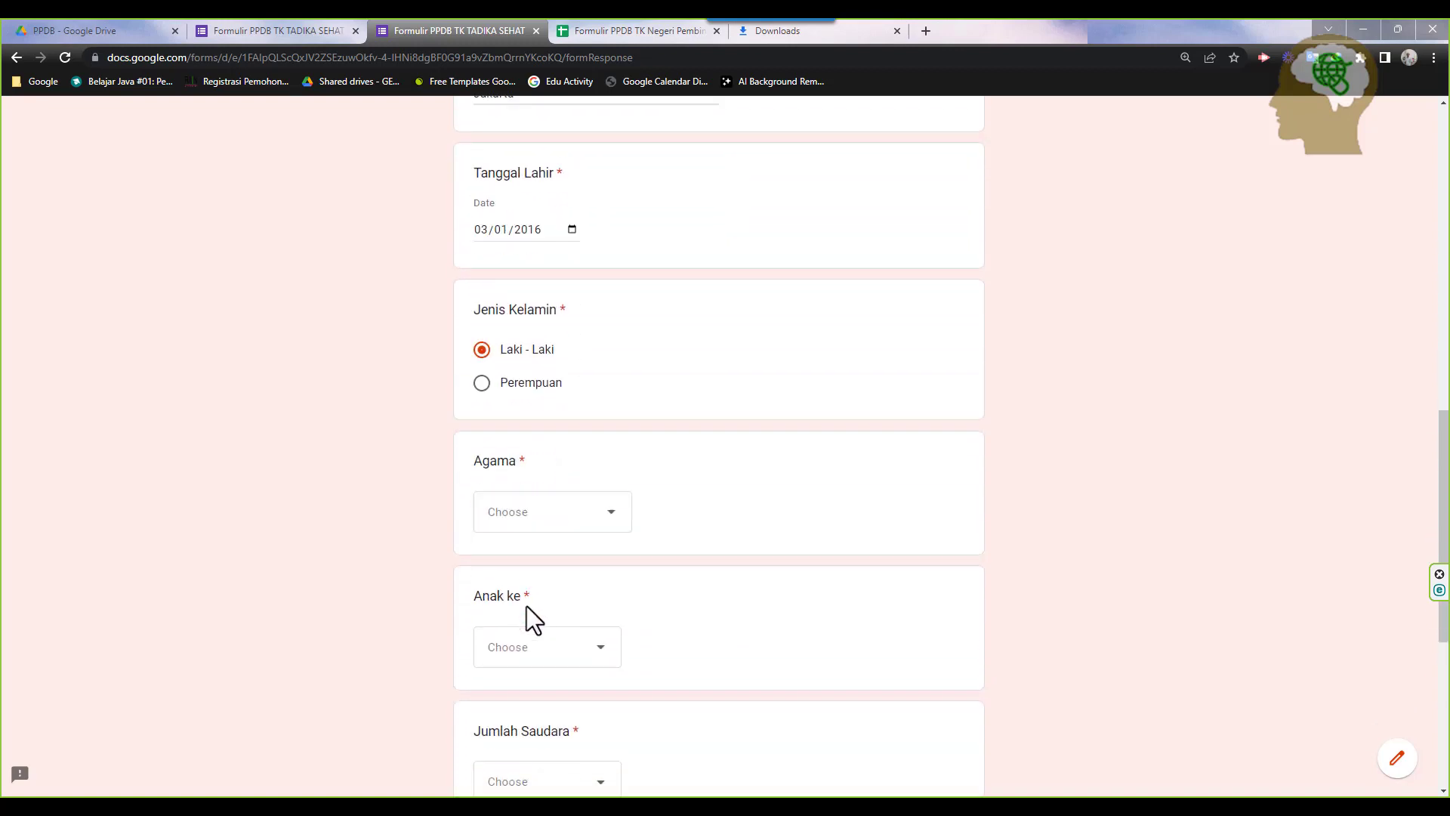
click(549, 453)
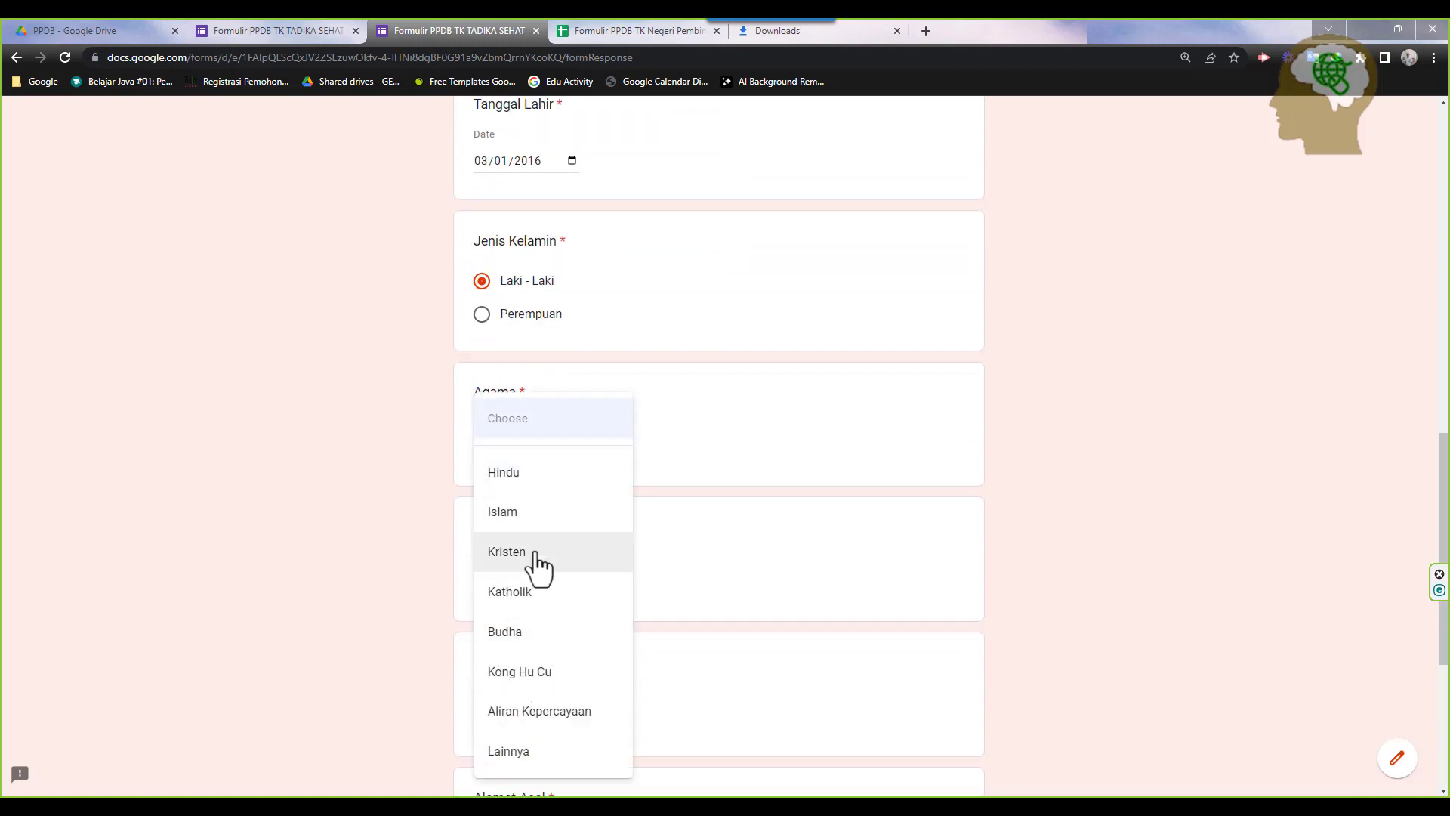
scroll(540, 639, down, 1)
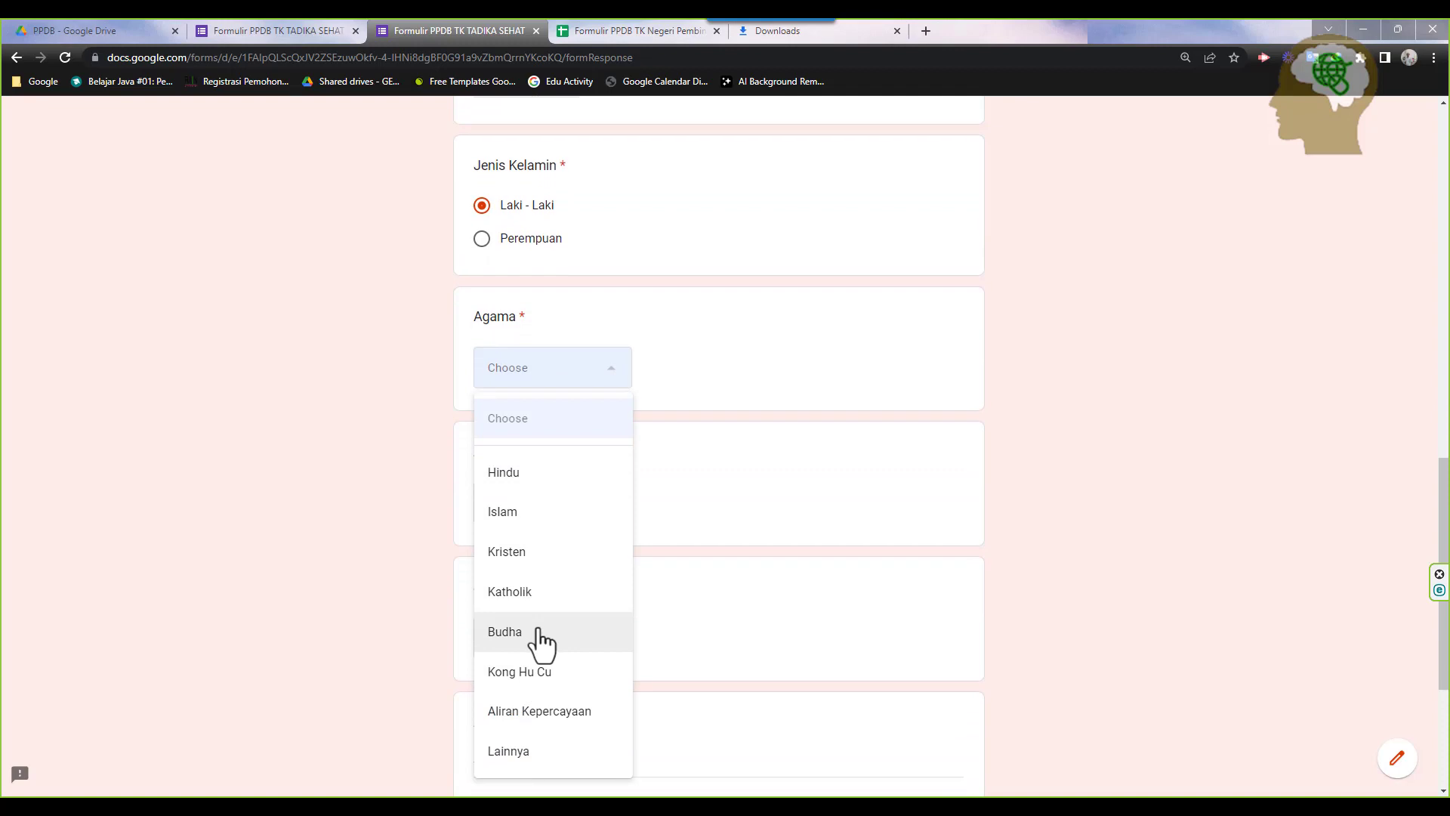
click(536, 474)
Answer Anak ke with 3 and Jumlah Saudara with 2
click(595, 505)
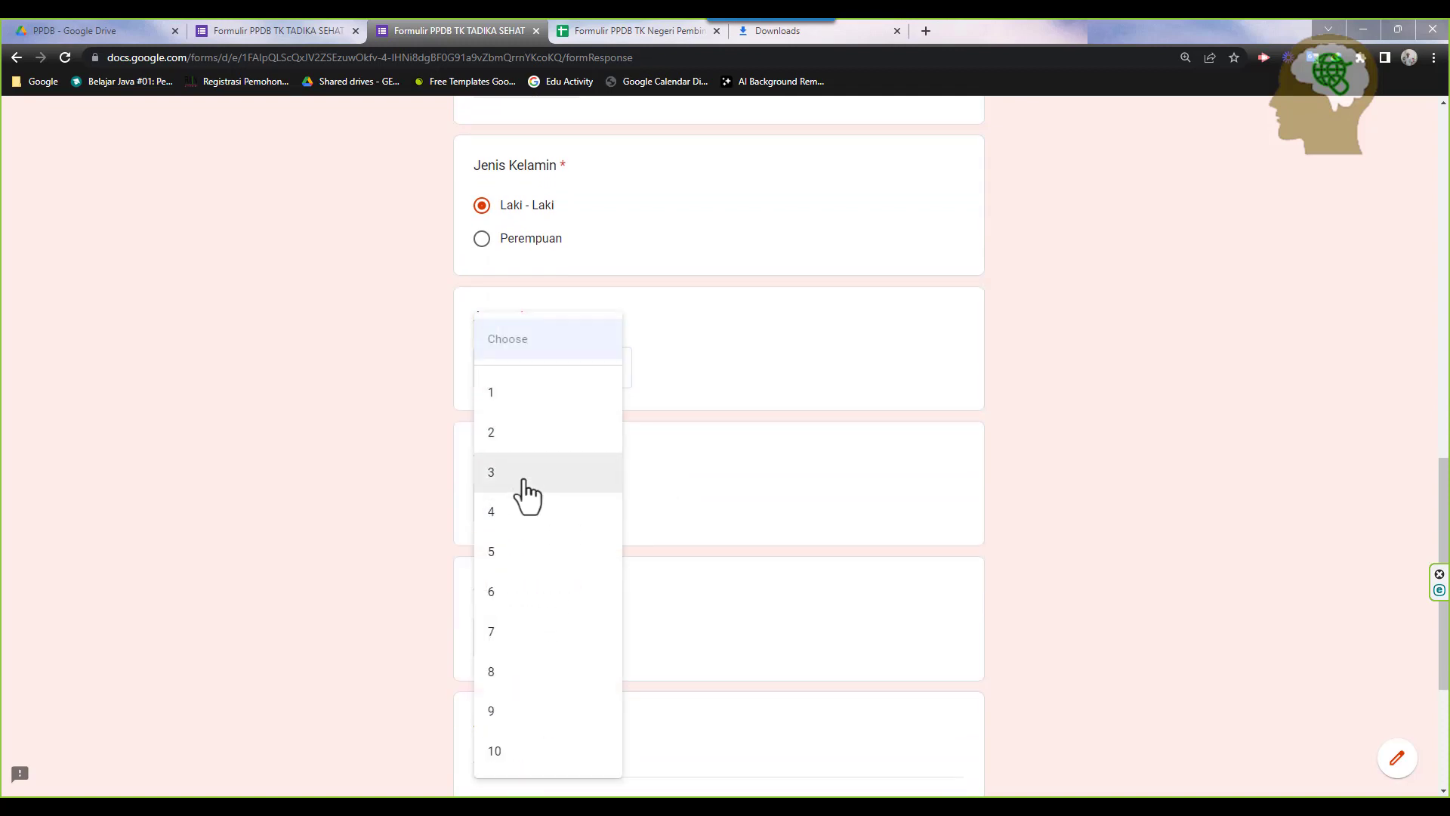
click(524, 479)
scroll(619, 581, down, 2)
click(573, 500)
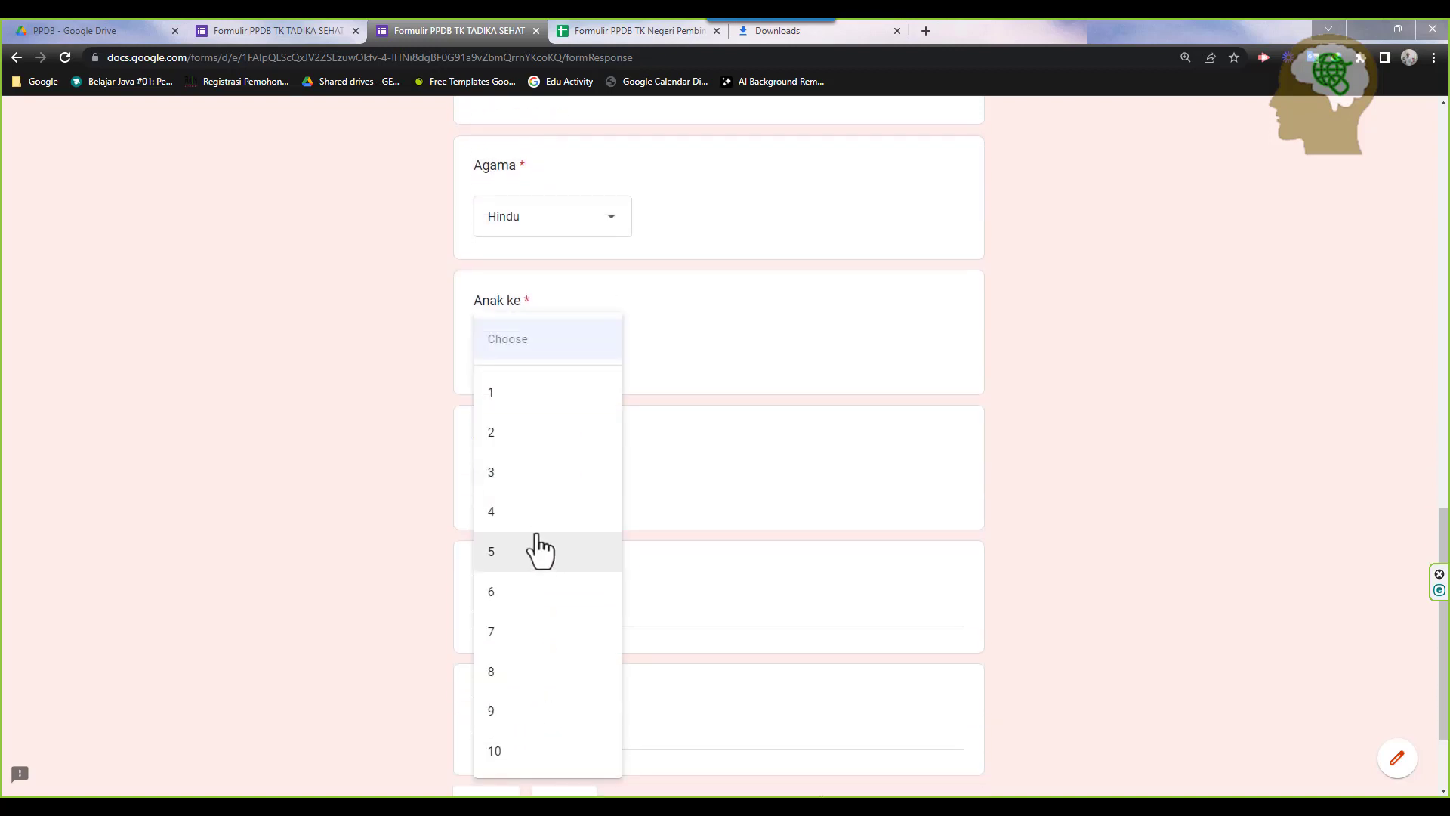
click(549, 442)
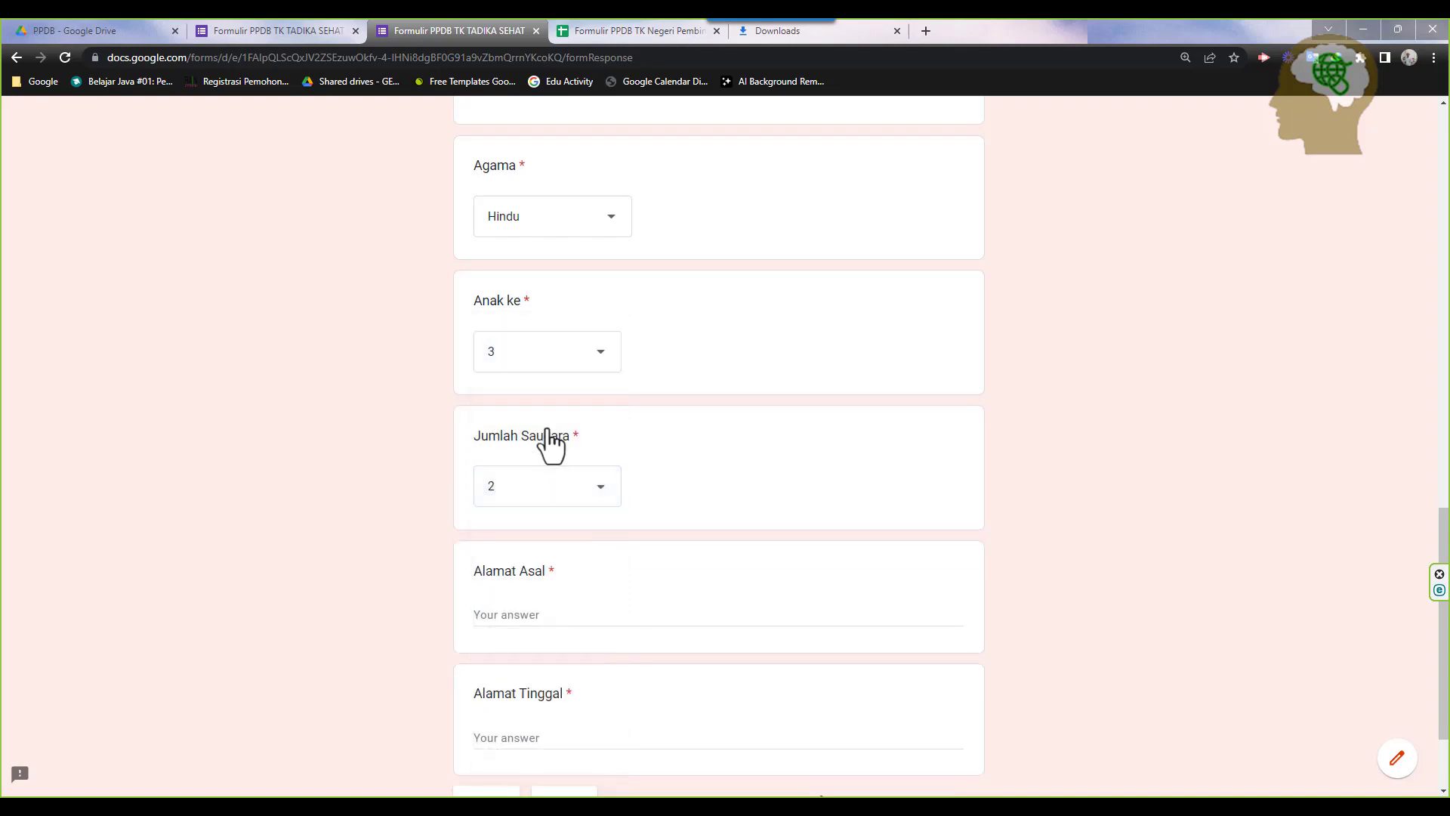
Fill in Alamat Asal and Alamat Tinggal with sample street addresses and advance to the DATA ORANG TUA (BAPAK) page
scroll(707, 475, down, 2)
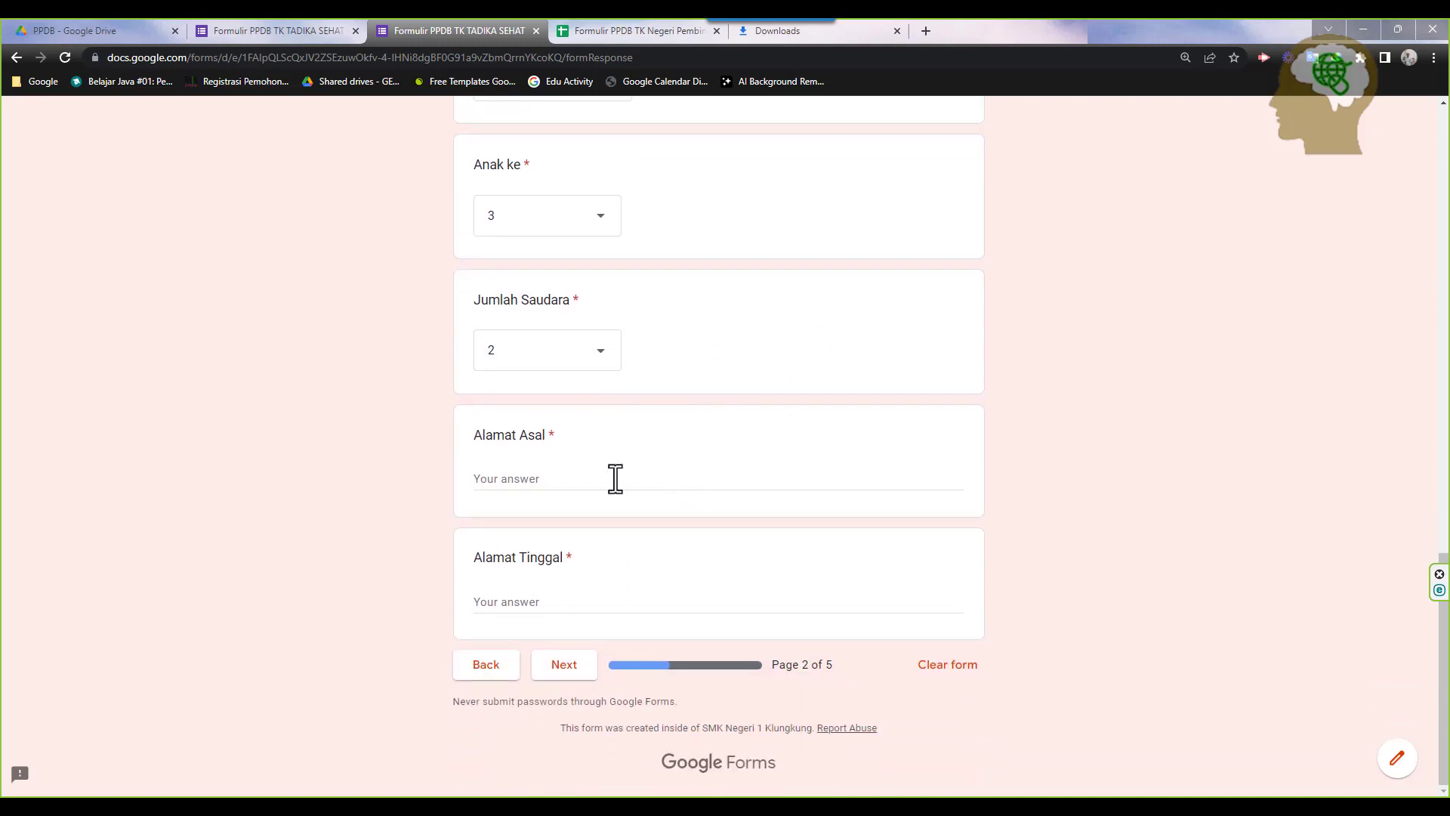
click(551, 482)
text(Jl Sehat)
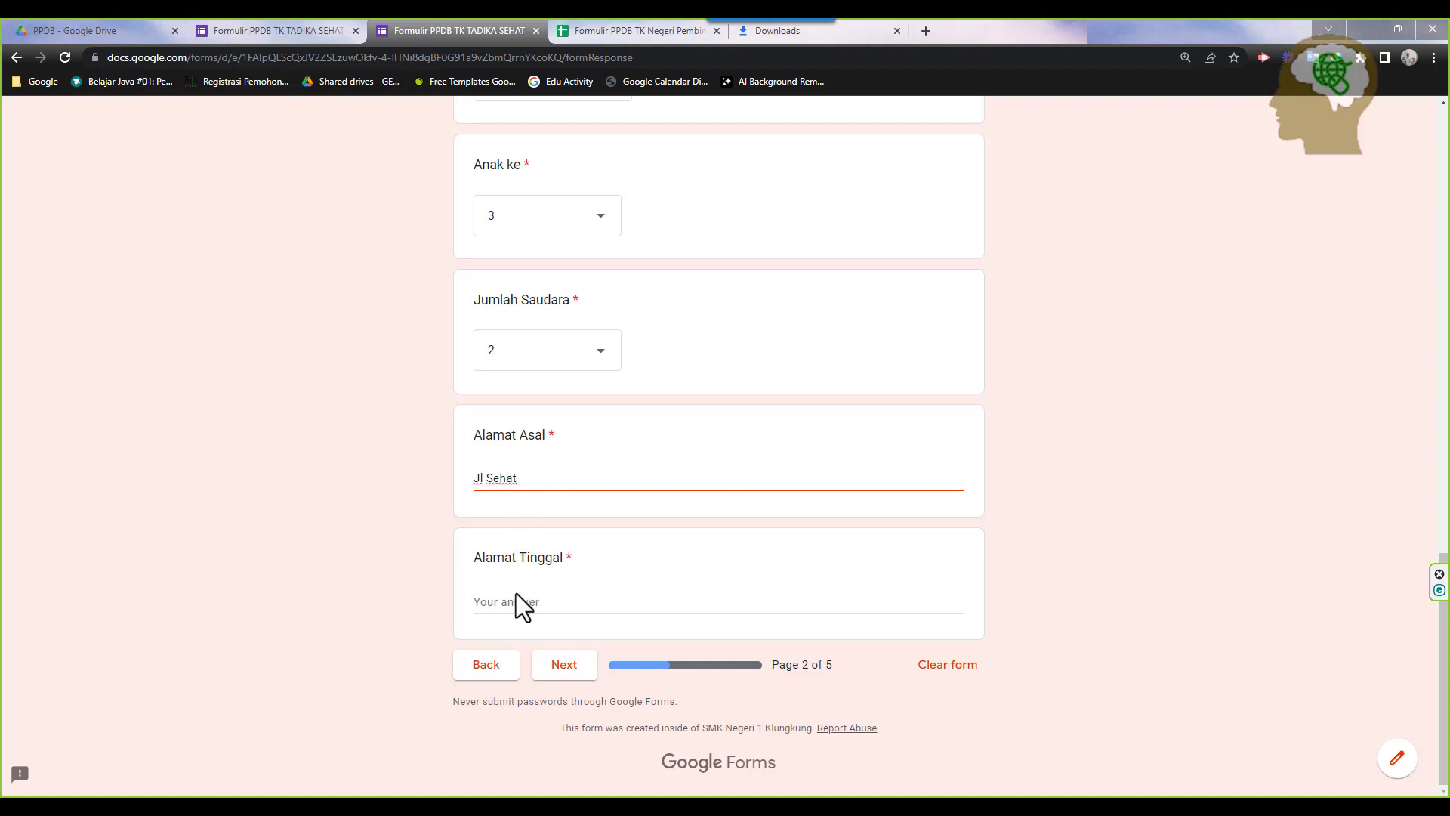
click(588, 604)
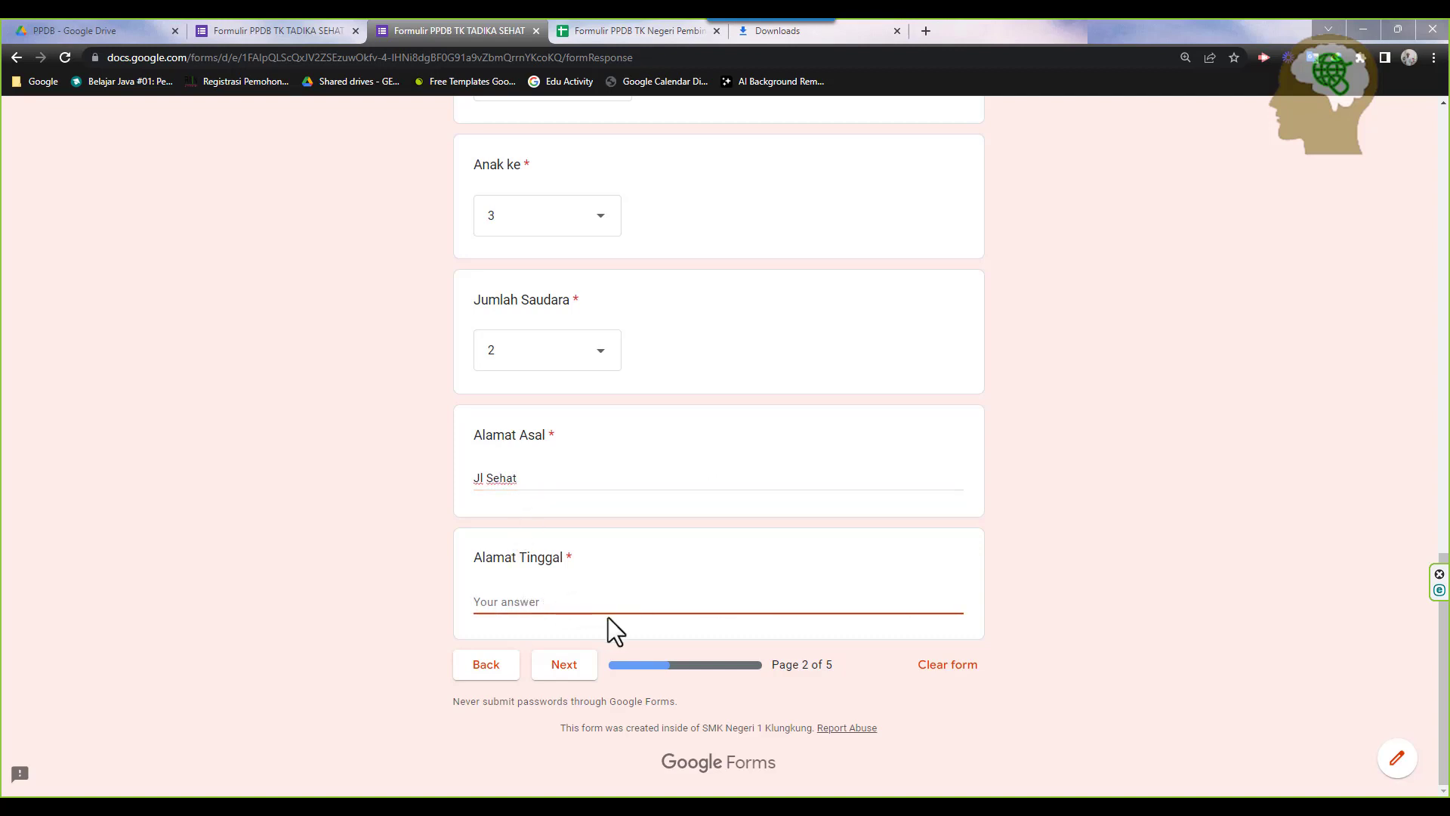
text(Jl Waras)
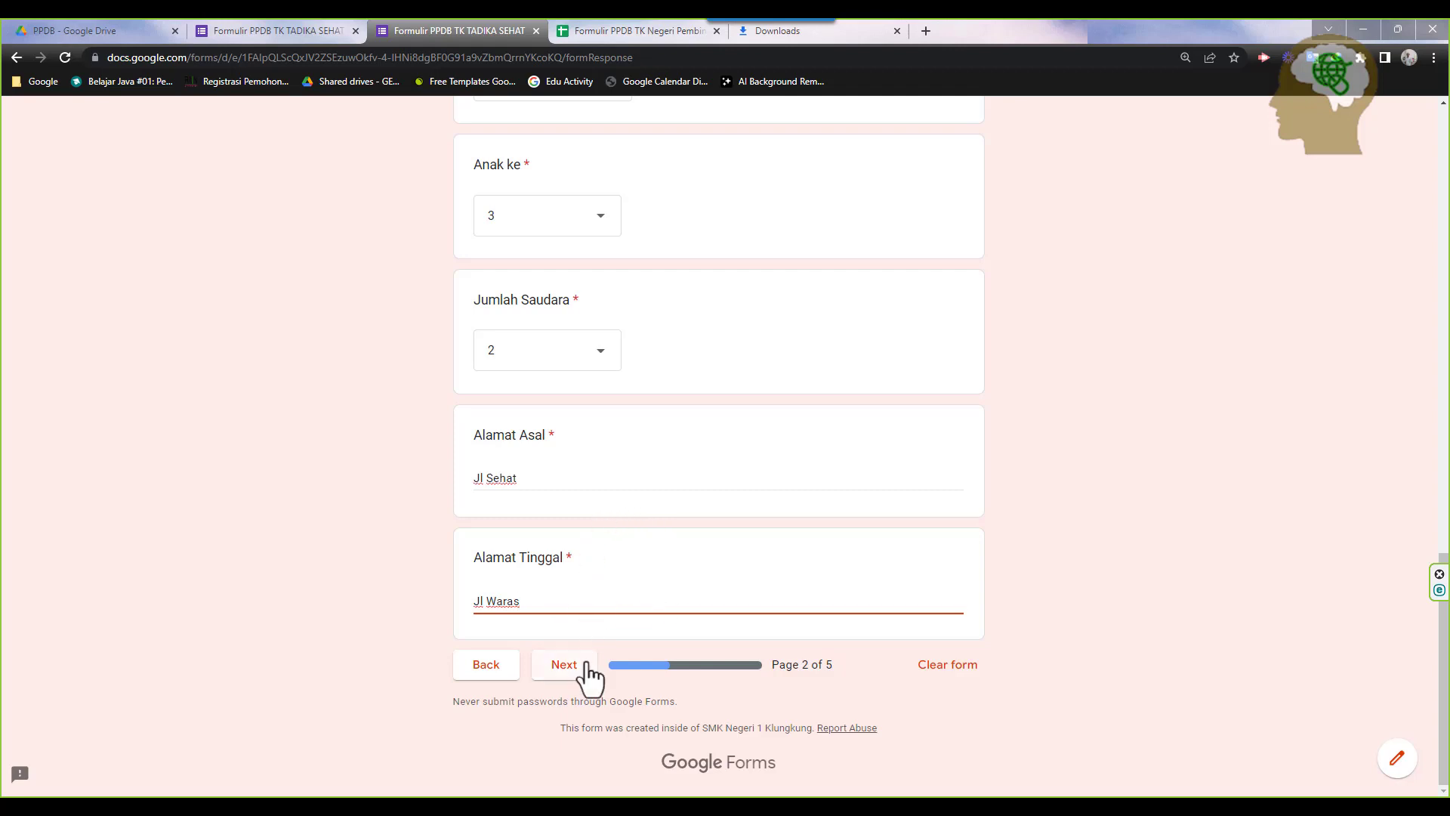
click(582, 662)
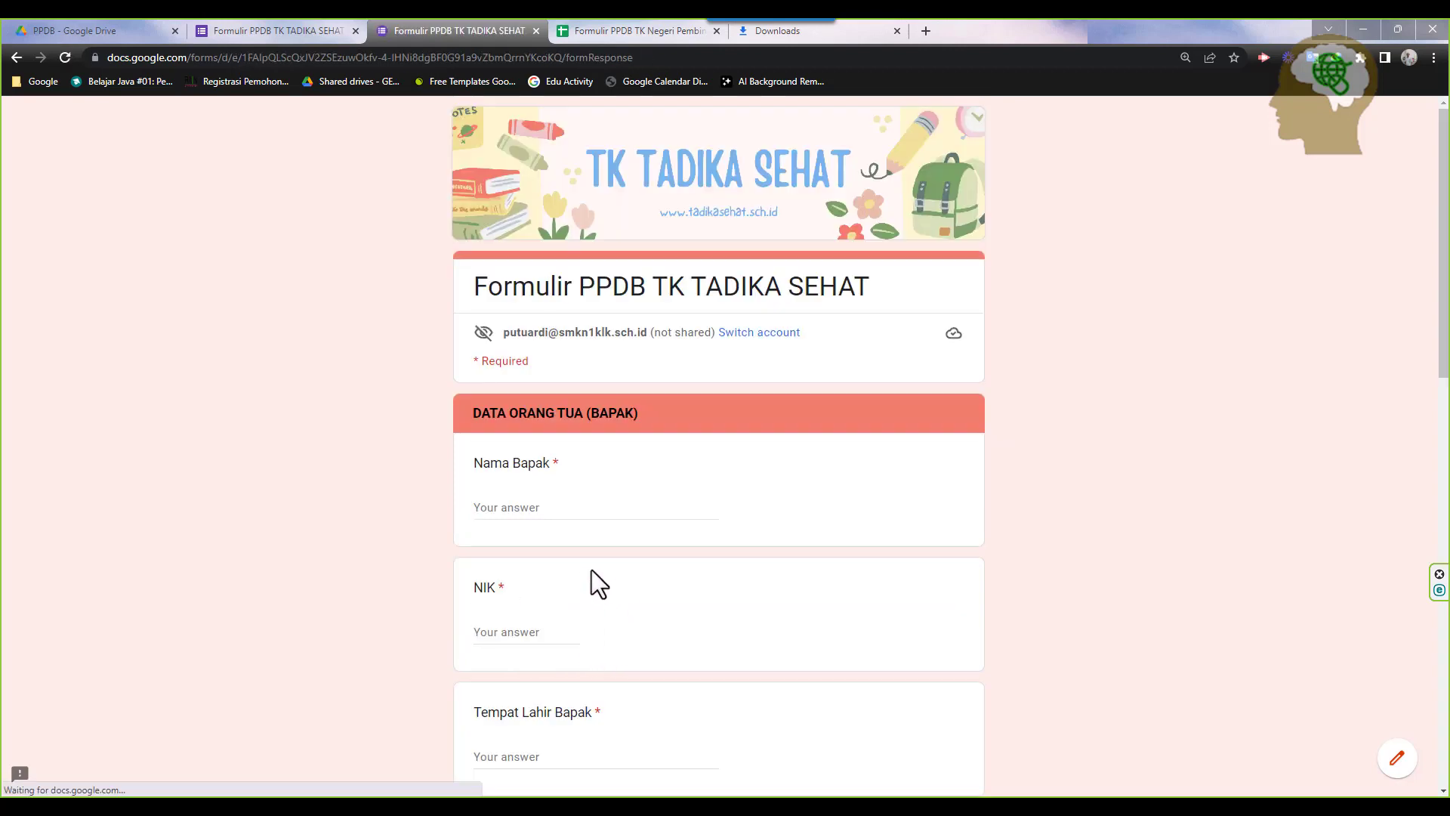
Fill in the father's Nama Bapak and NIK answers with a sample name and identity number
scroll(591, 569, down, 2)
click(537, 361)
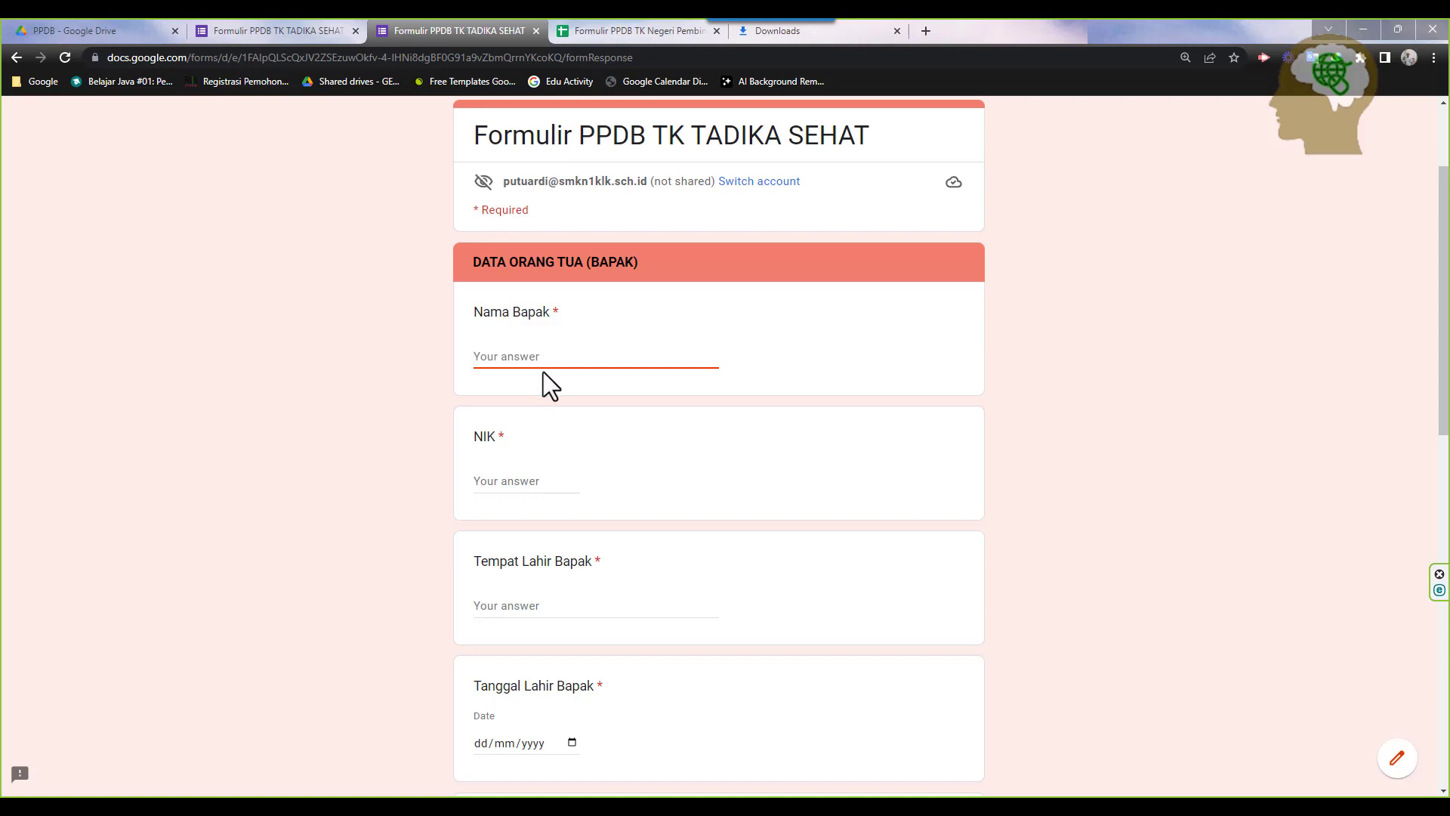
text(Bapak Upin)
click(506, 484)
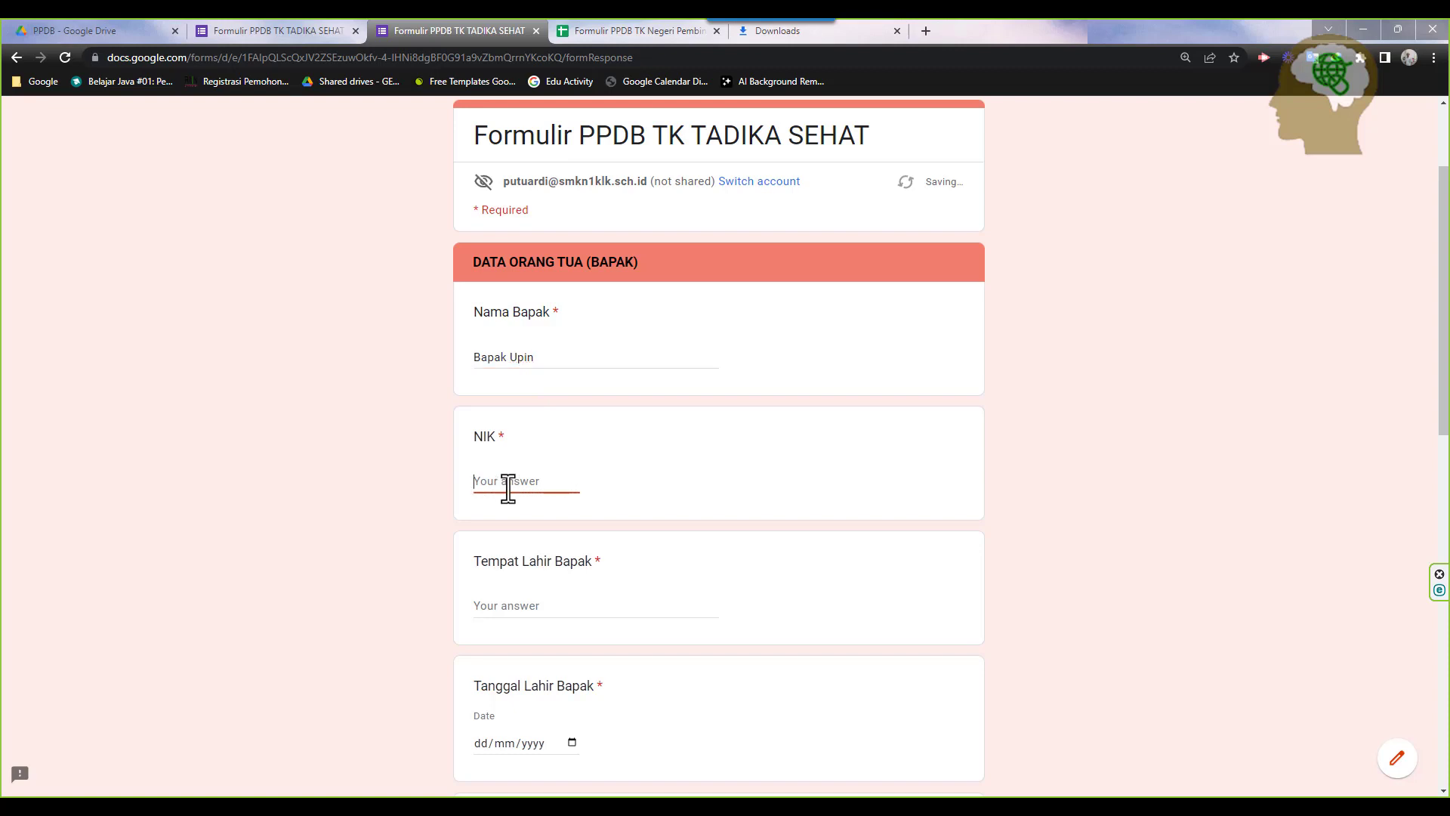
text(3123213123213)
Enter "Jakarta" as the Tempat Lahir Bapak answer
scroll(544, 509, down, 2)
click(523, 460)
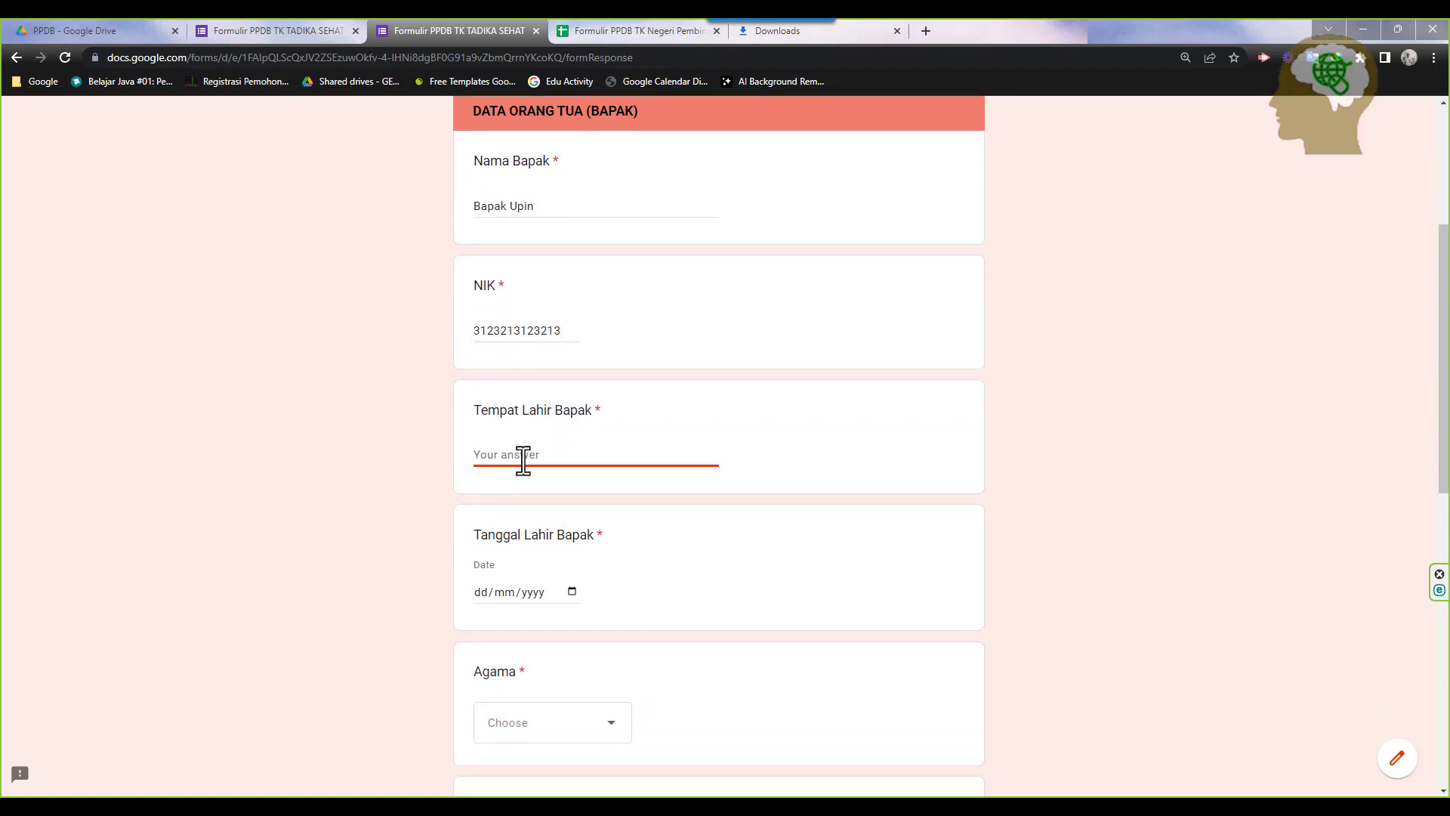
text(Jakarta)
Choose a sample birth date for the father in the Tanggal Lahir Bapak answer
click(564, 588)
click(571, 593)
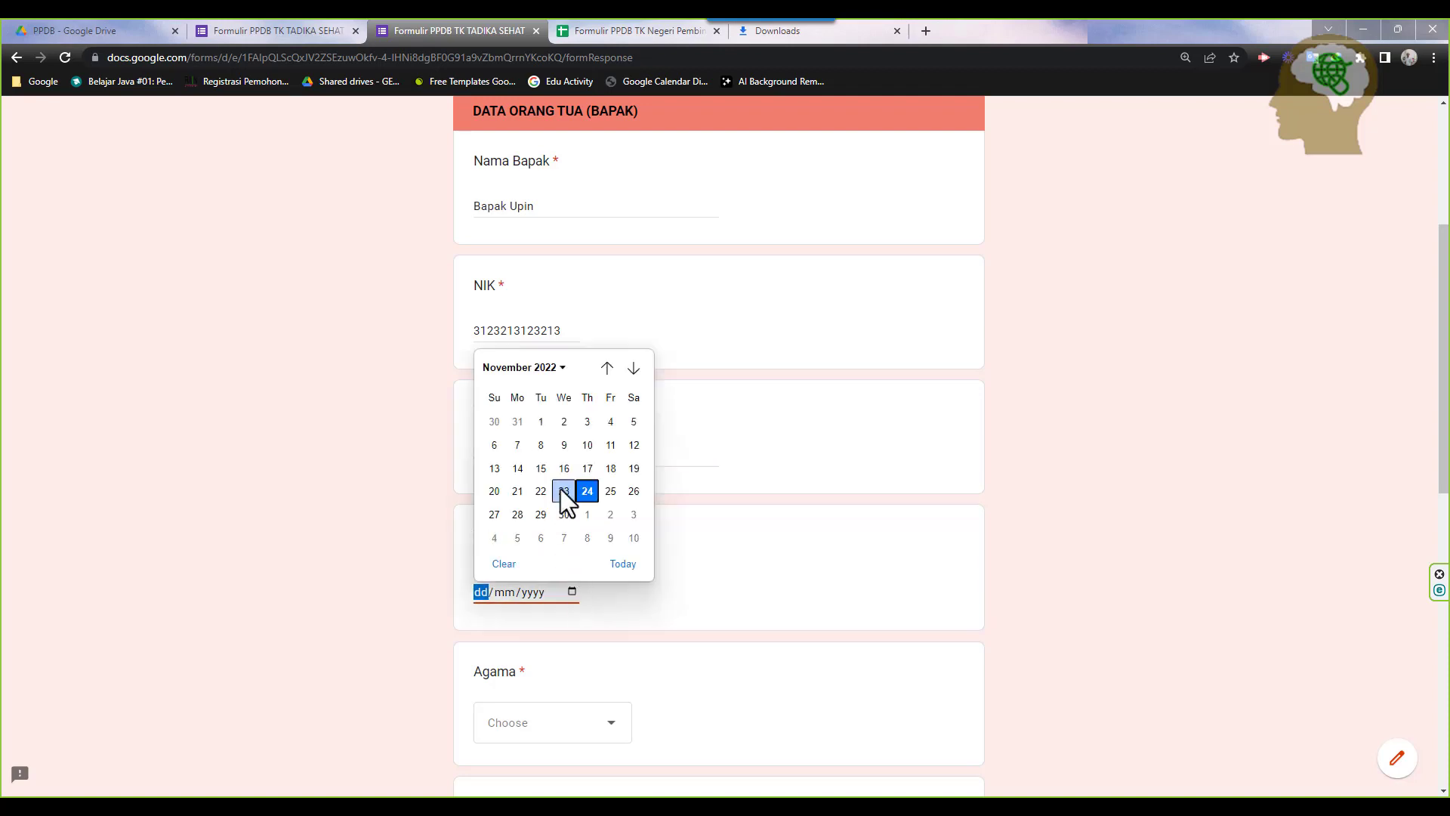
click(554, 378)
scroll(537, 433, up, 5)
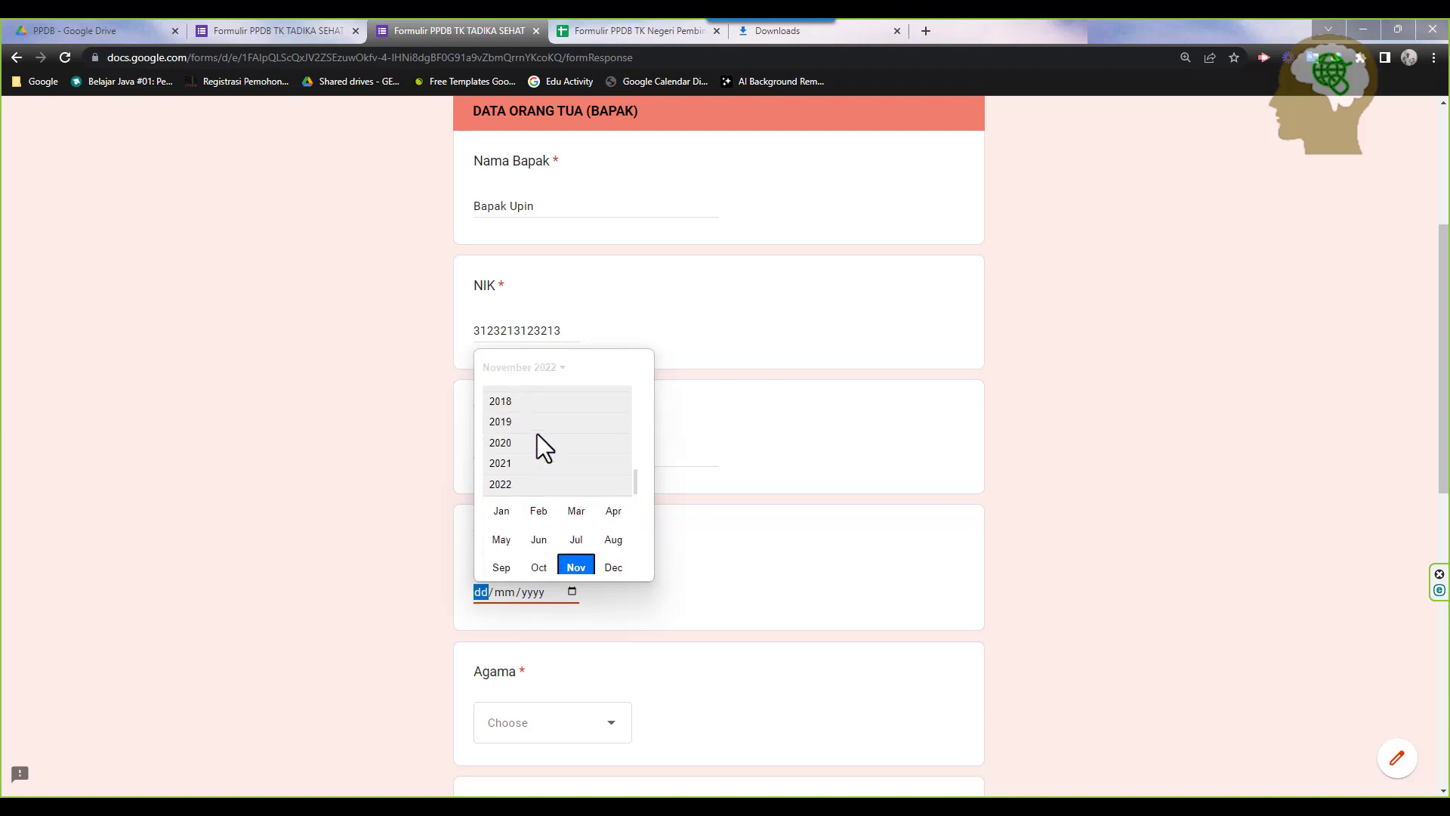
drag(638, 483, 642, 374)
click(642, 374)
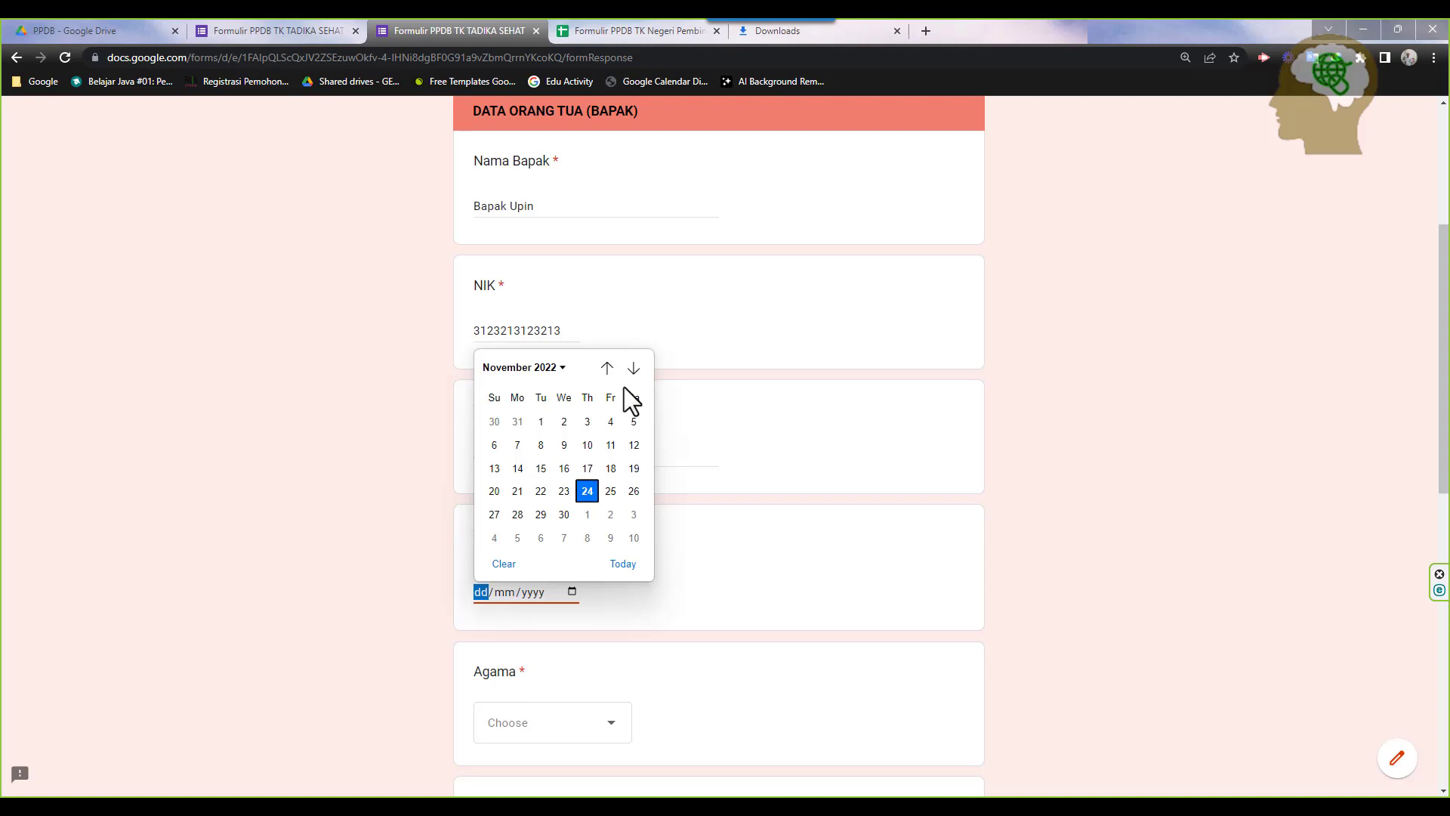
click(556, 367)
scroll(574, 484, up, 3)
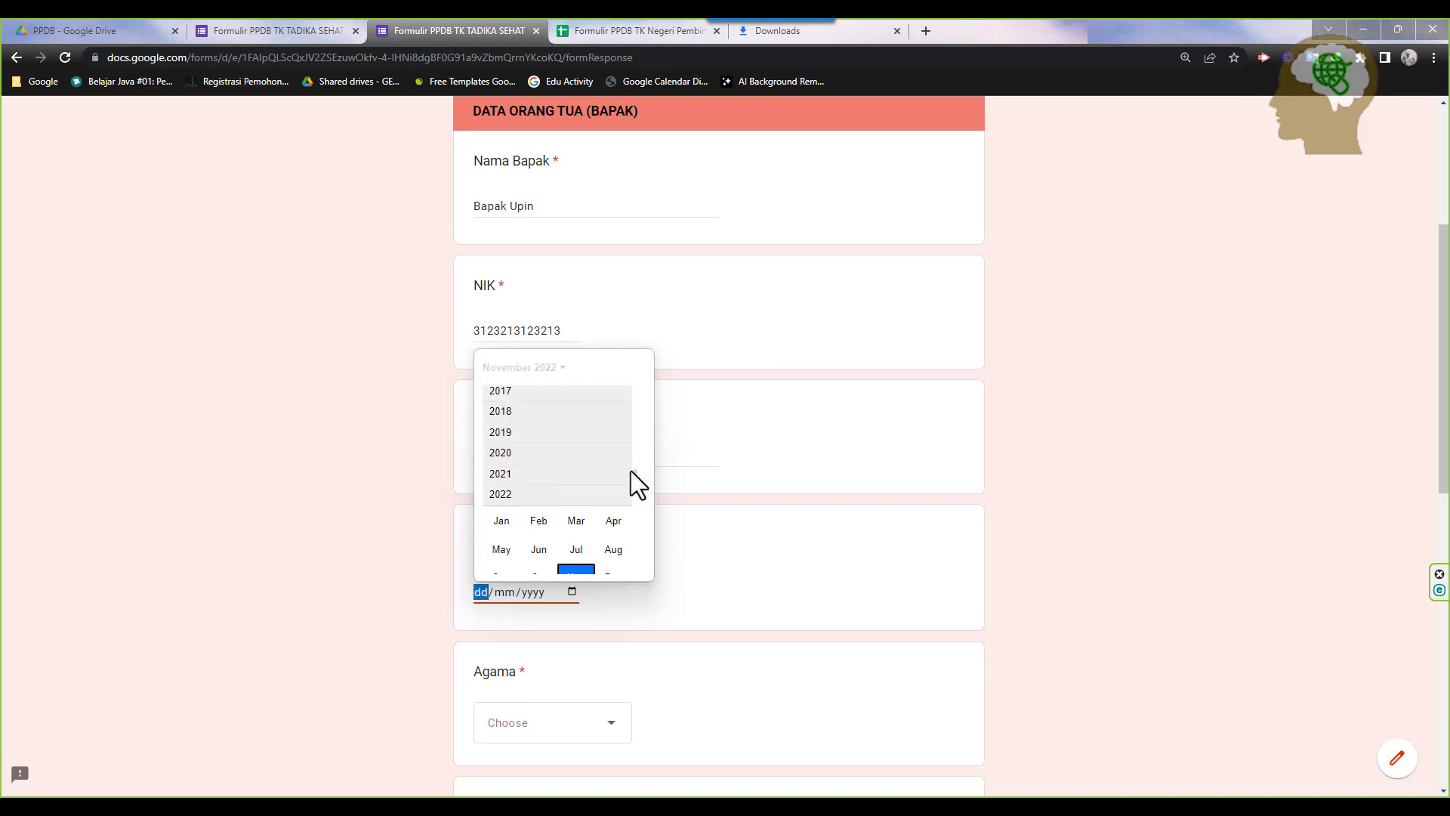
scroll(560, 439, up, 5)
scroll(578, 460, up, 5)
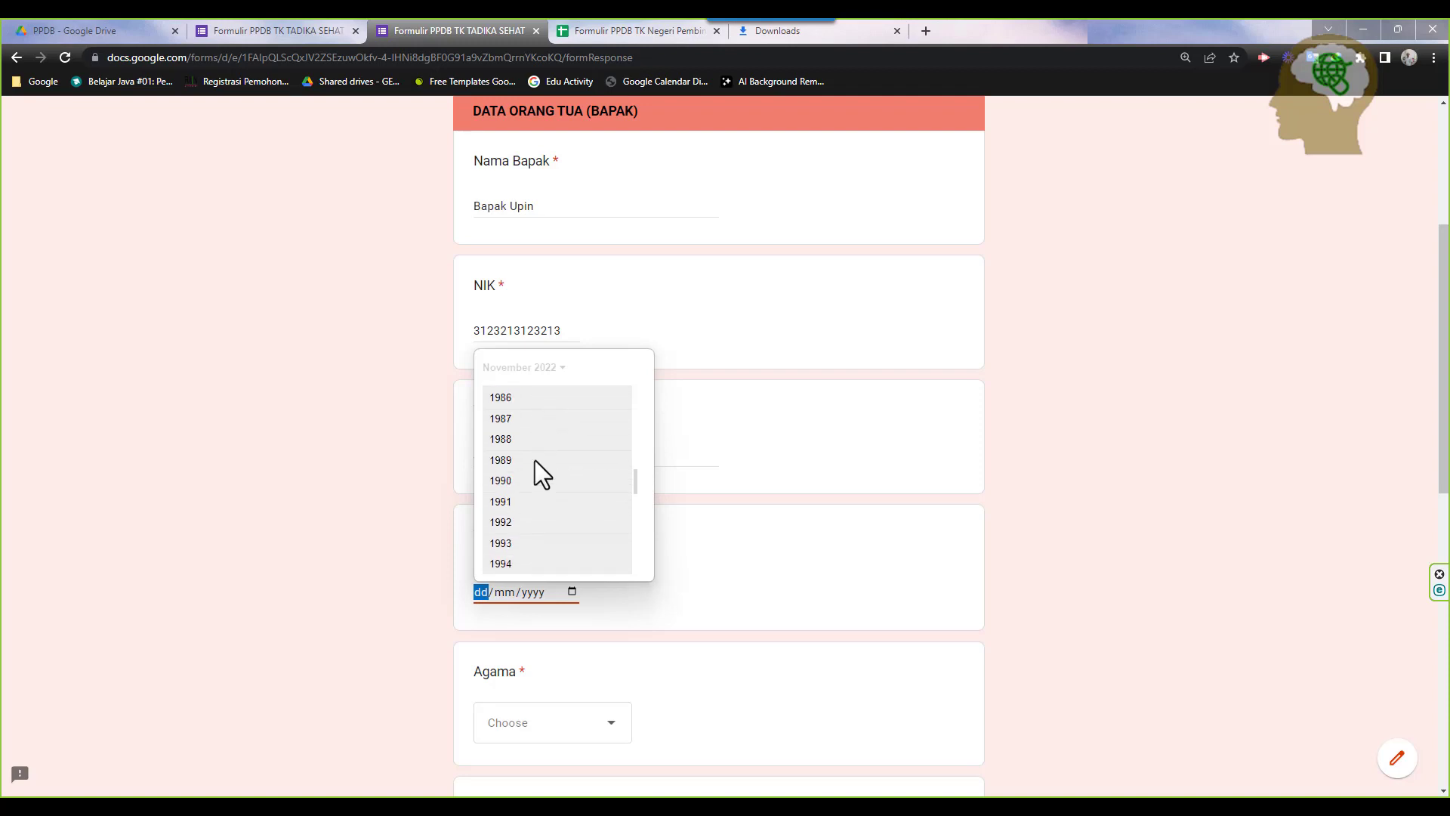
click(524, 461)
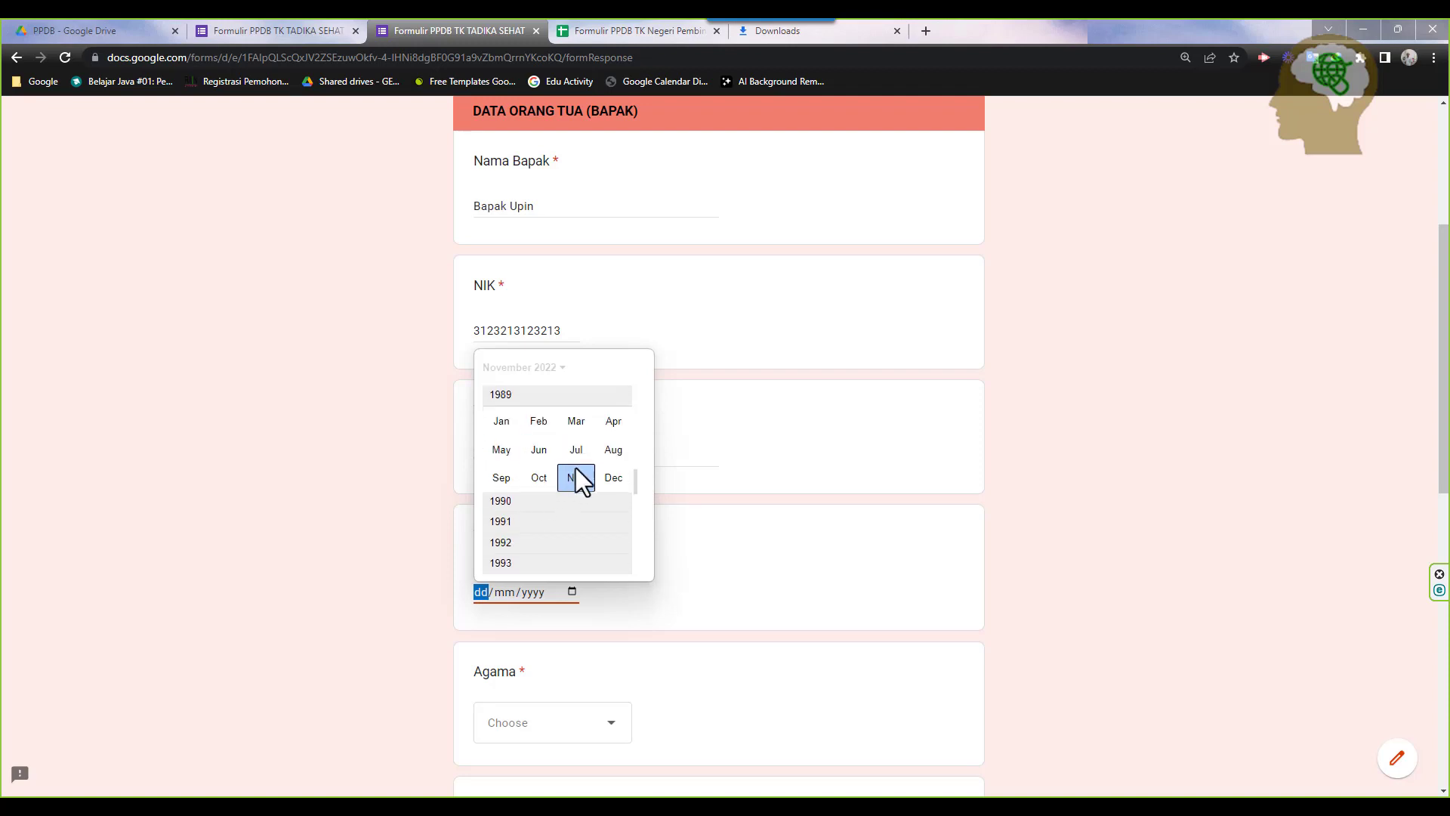
click(613, 478)
click(494, 538)
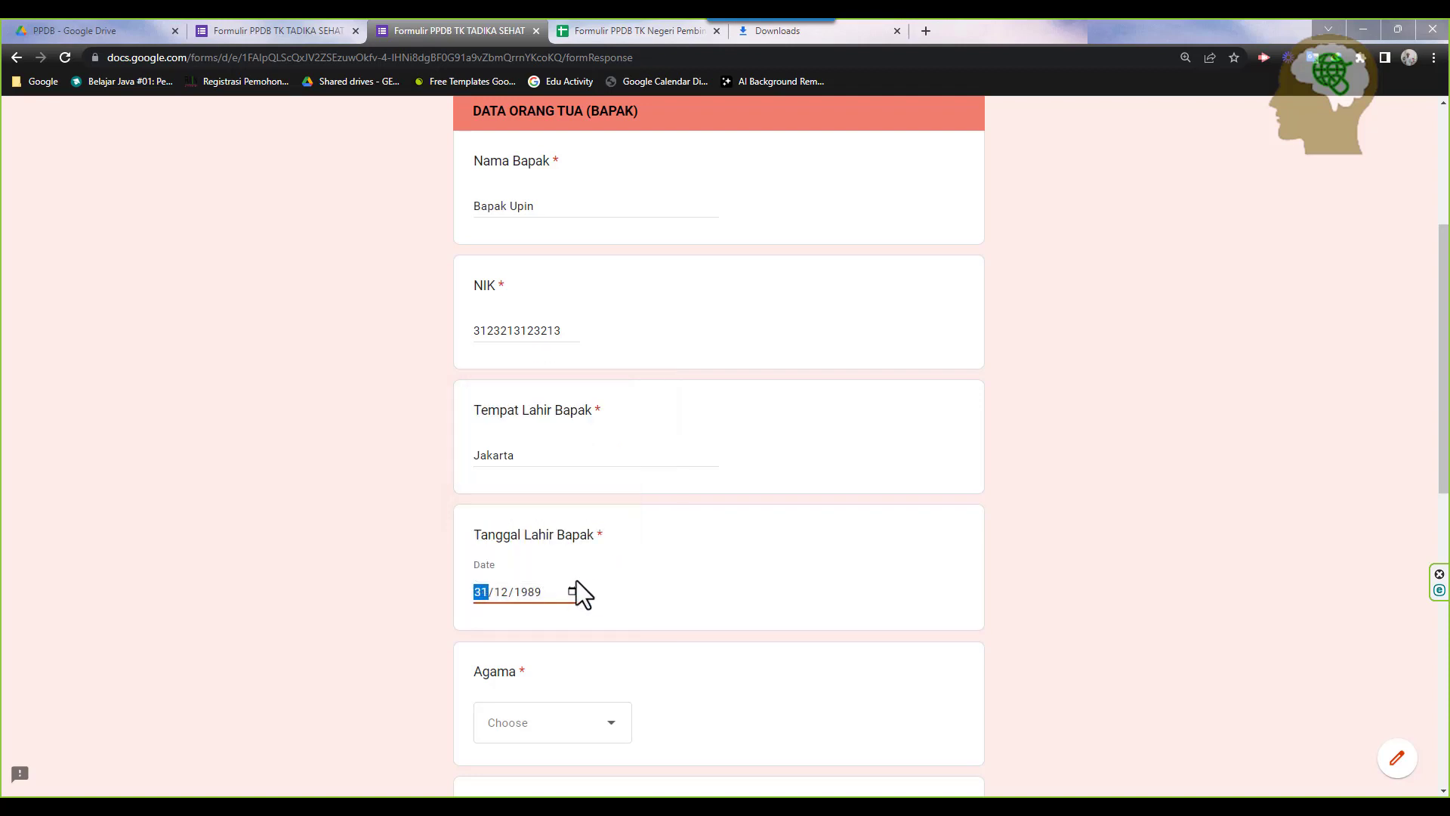
Set the father's Agama to Hindu and Pendidikan Terakhir to S1/DIV
scroll(628, 569, down, 3)
click(590, 517)
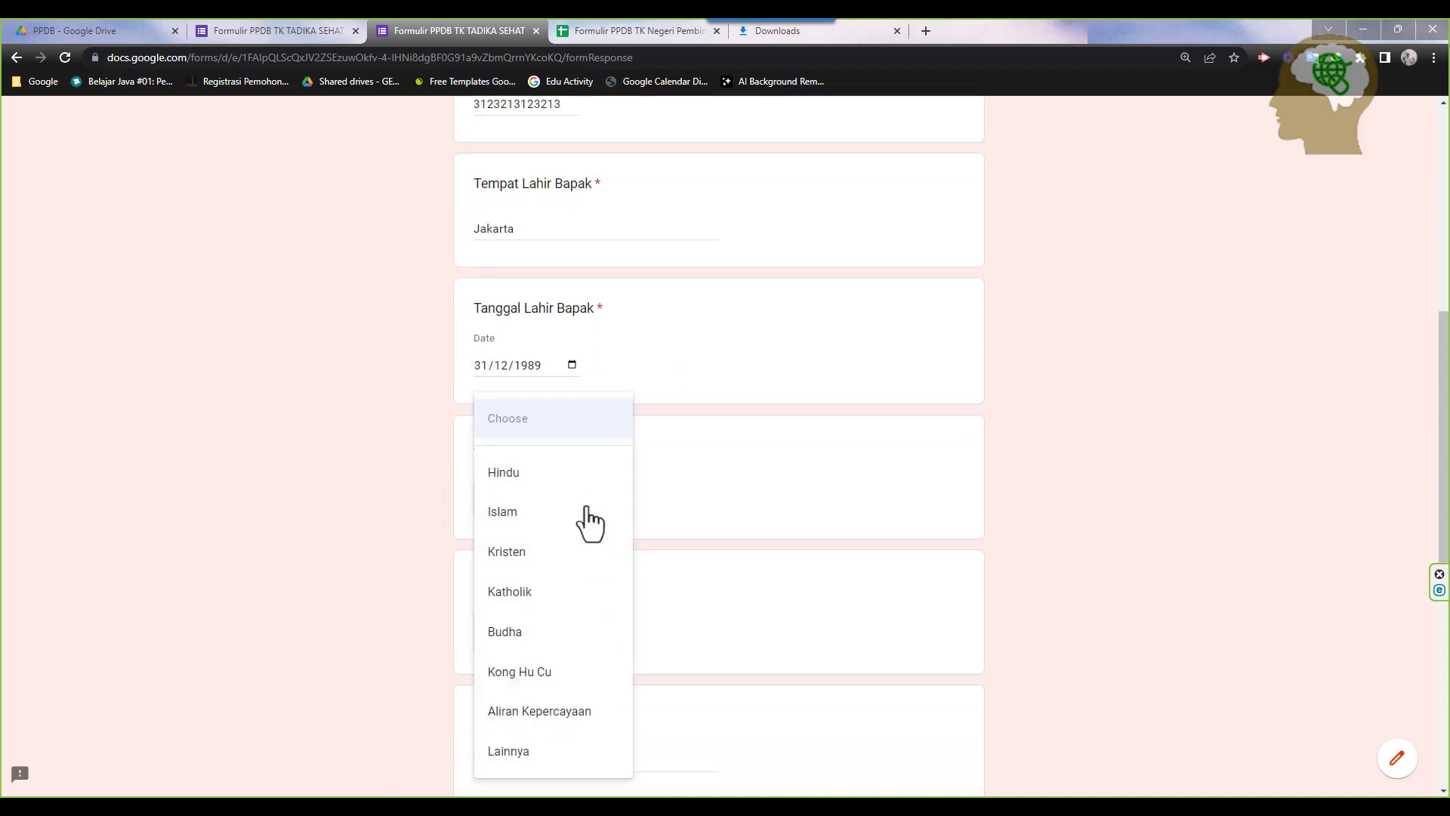
click(541, 491)
scroll(628, 602, down, 3)
click(596, 411)
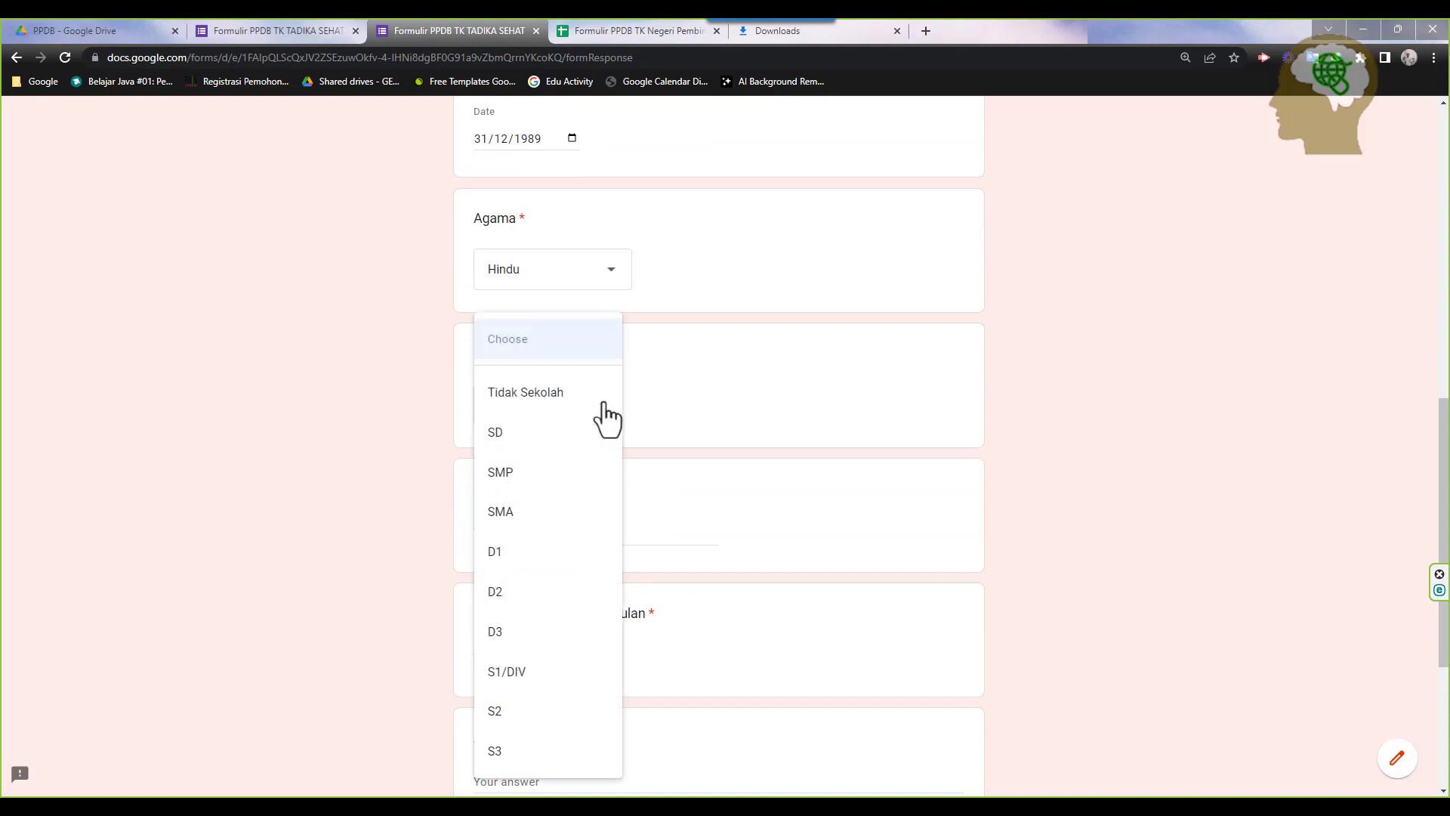
click(536, 672)
Enter "Pegawai Swasta" as the father's Pekerjaan and 2500000 as the Penghasilan Bapak per Bulan answer
scroll(617, 574, down, 2)
scroll(616, 574, down, 2)
click(551, 312)
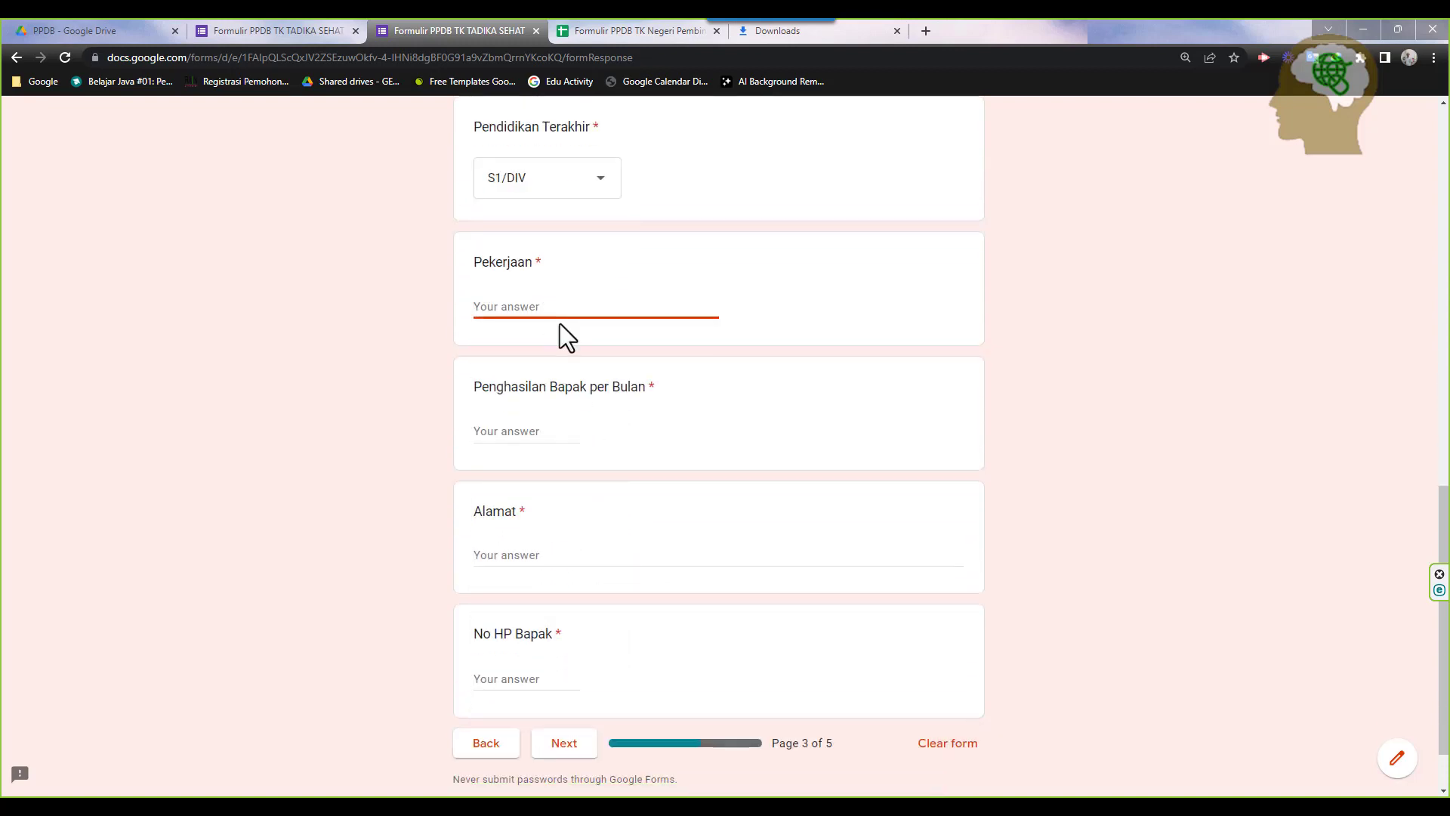
text(Pegawai Swasta)
click(525, 430)
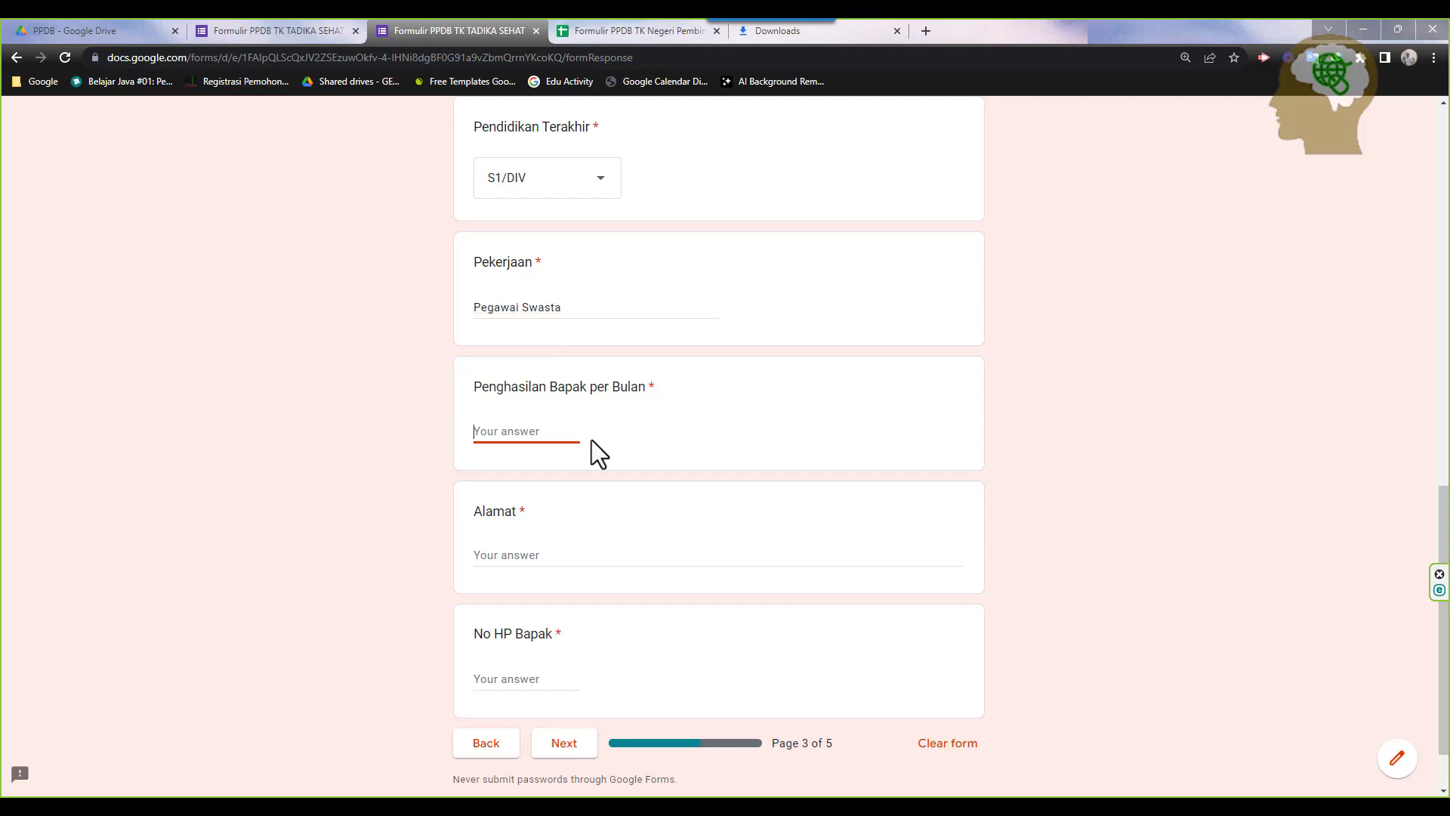
text(2500000)
Fill in the father's Alamat and No HP Bapak with a sample address and phone number, and continue to the mother's section
click(565, 558)
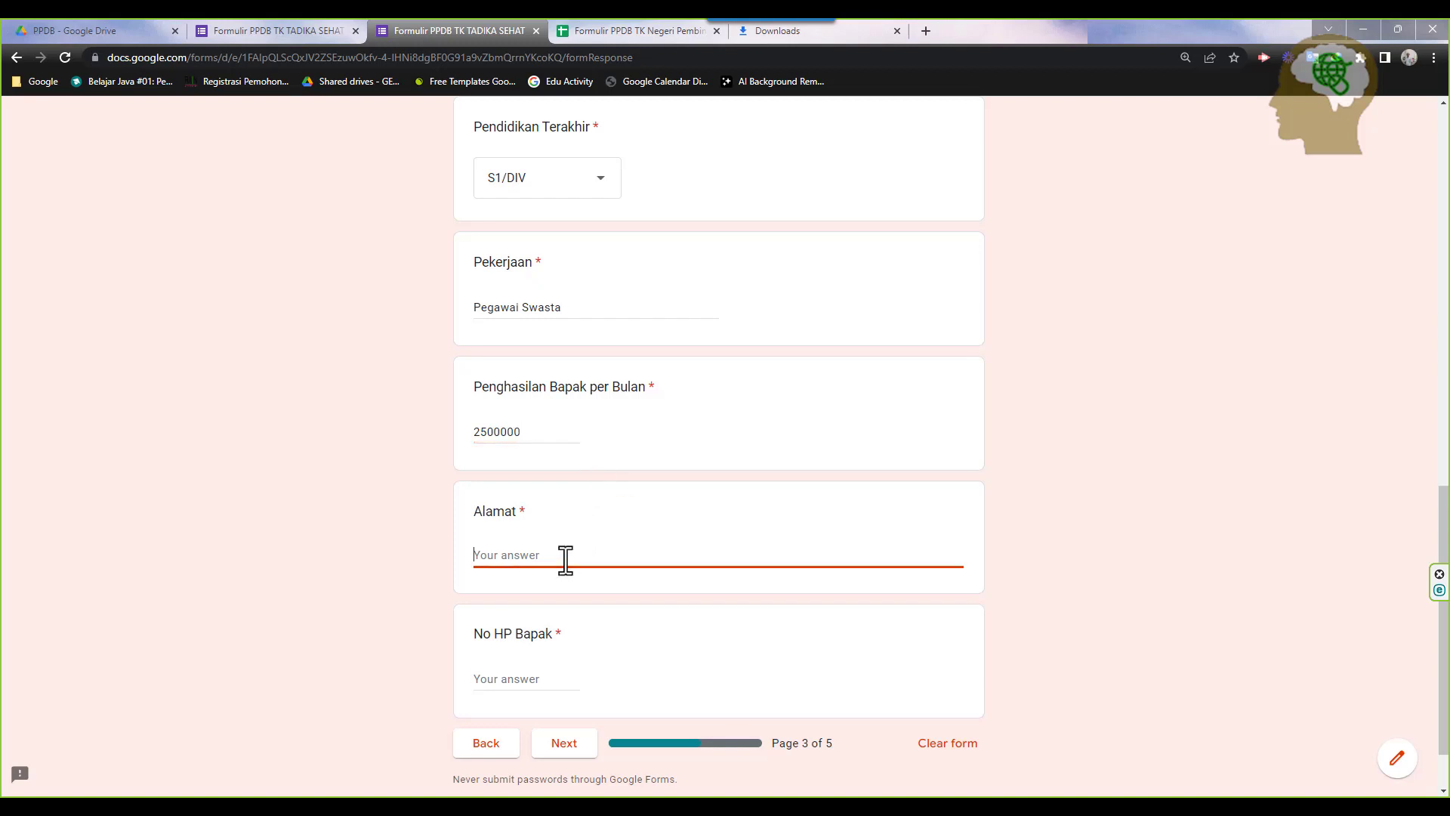
text(Jl Sehat)
click(519, 680)
text(0)
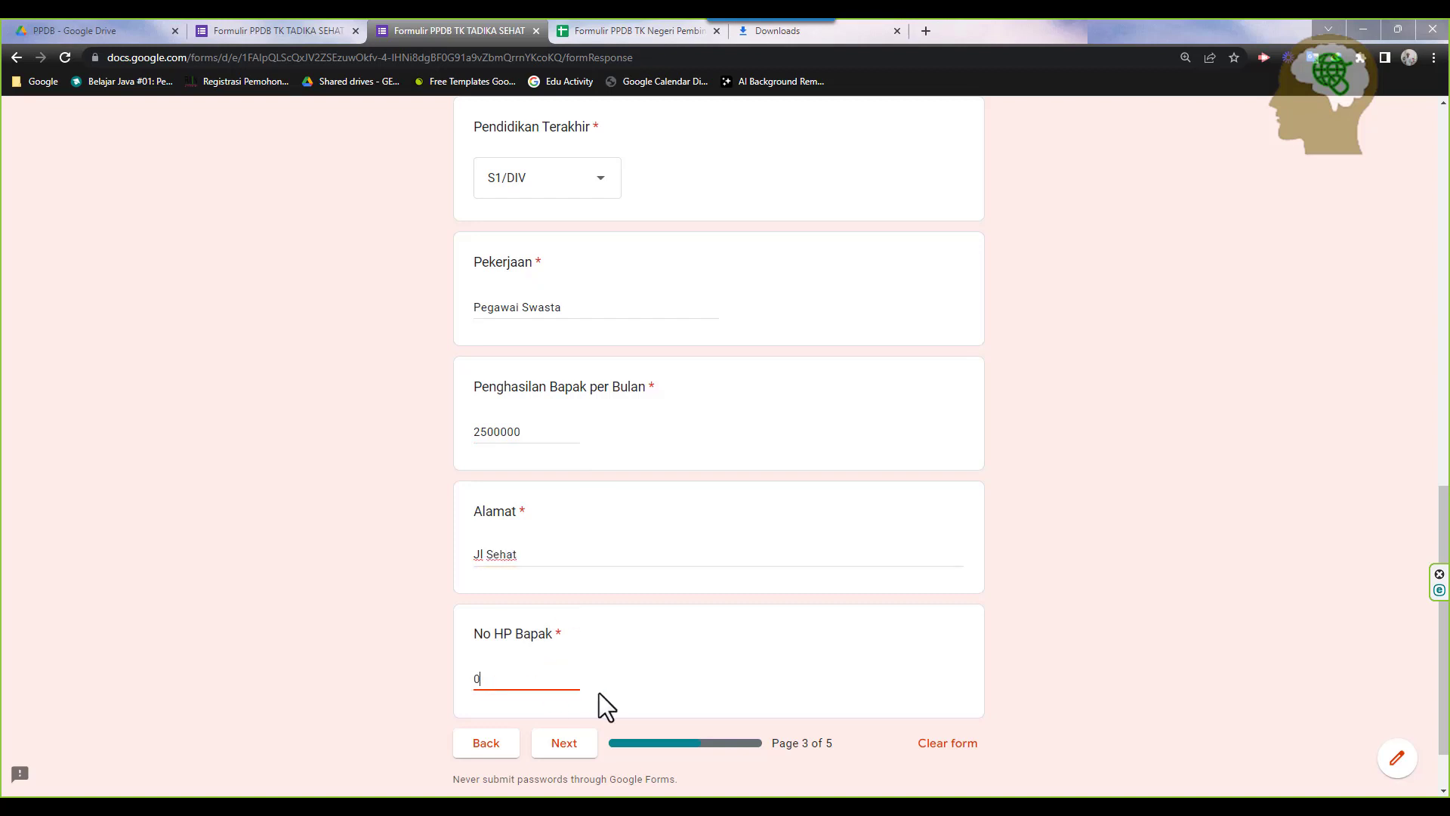
text(8111111111111)
click(570, 746)
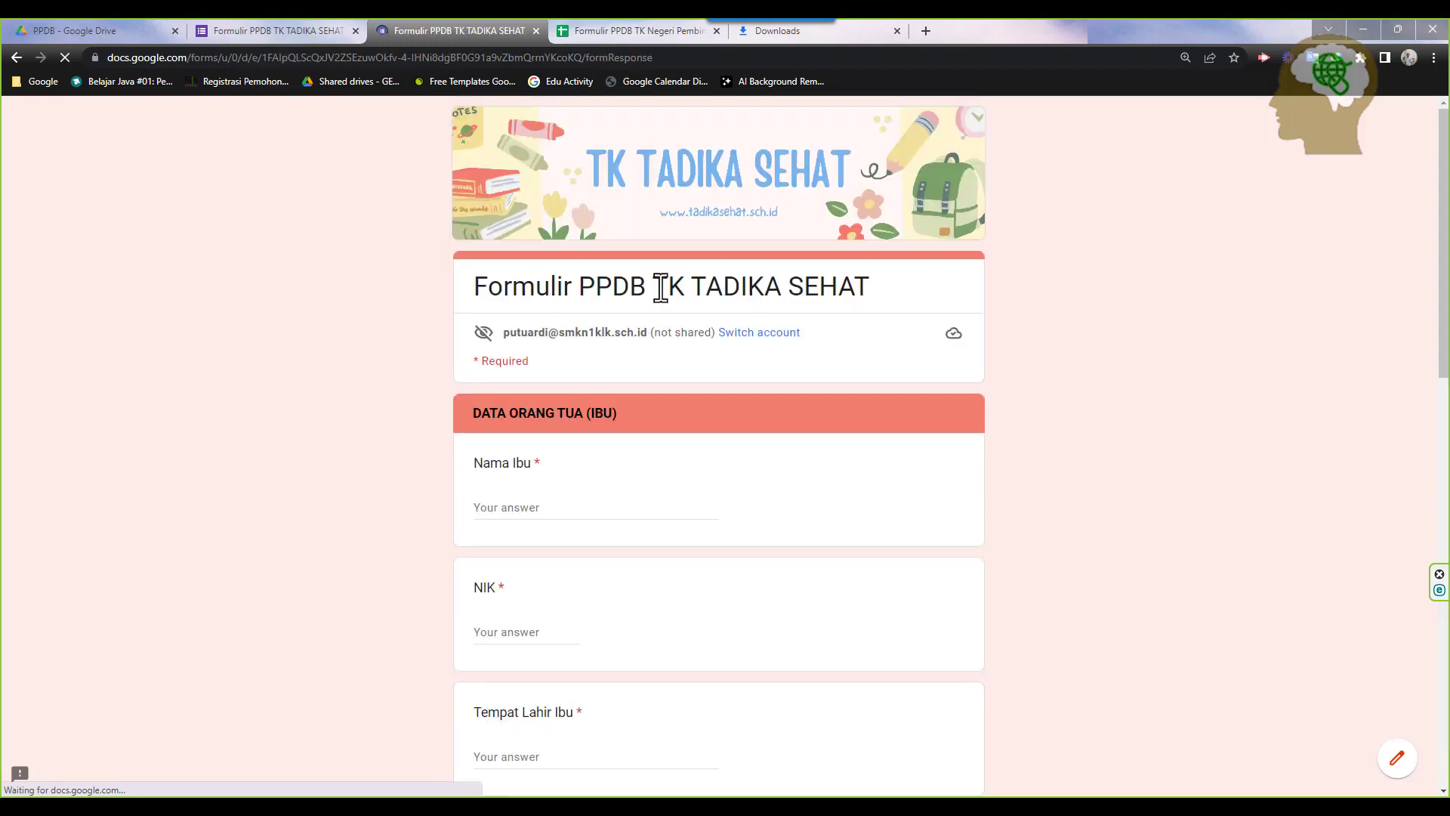
Fill in the mother's Nama Ibu and NIK answers with a sample name and identity number
scroll(574, 453, down, 1)
click(566, 437)
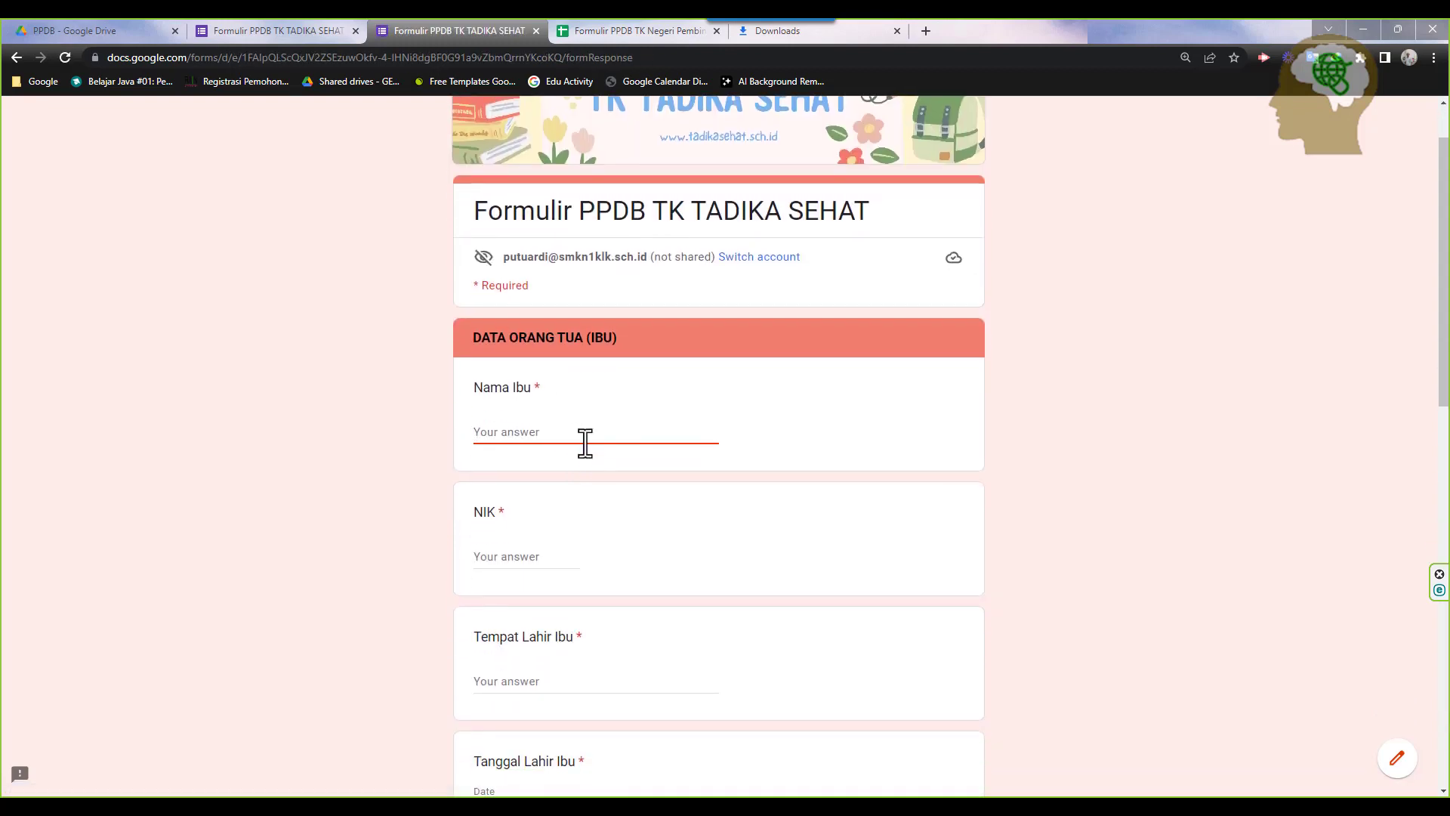
text(Ibu U)
text(o)
text(in)
scroll(597, 484, down, 1)
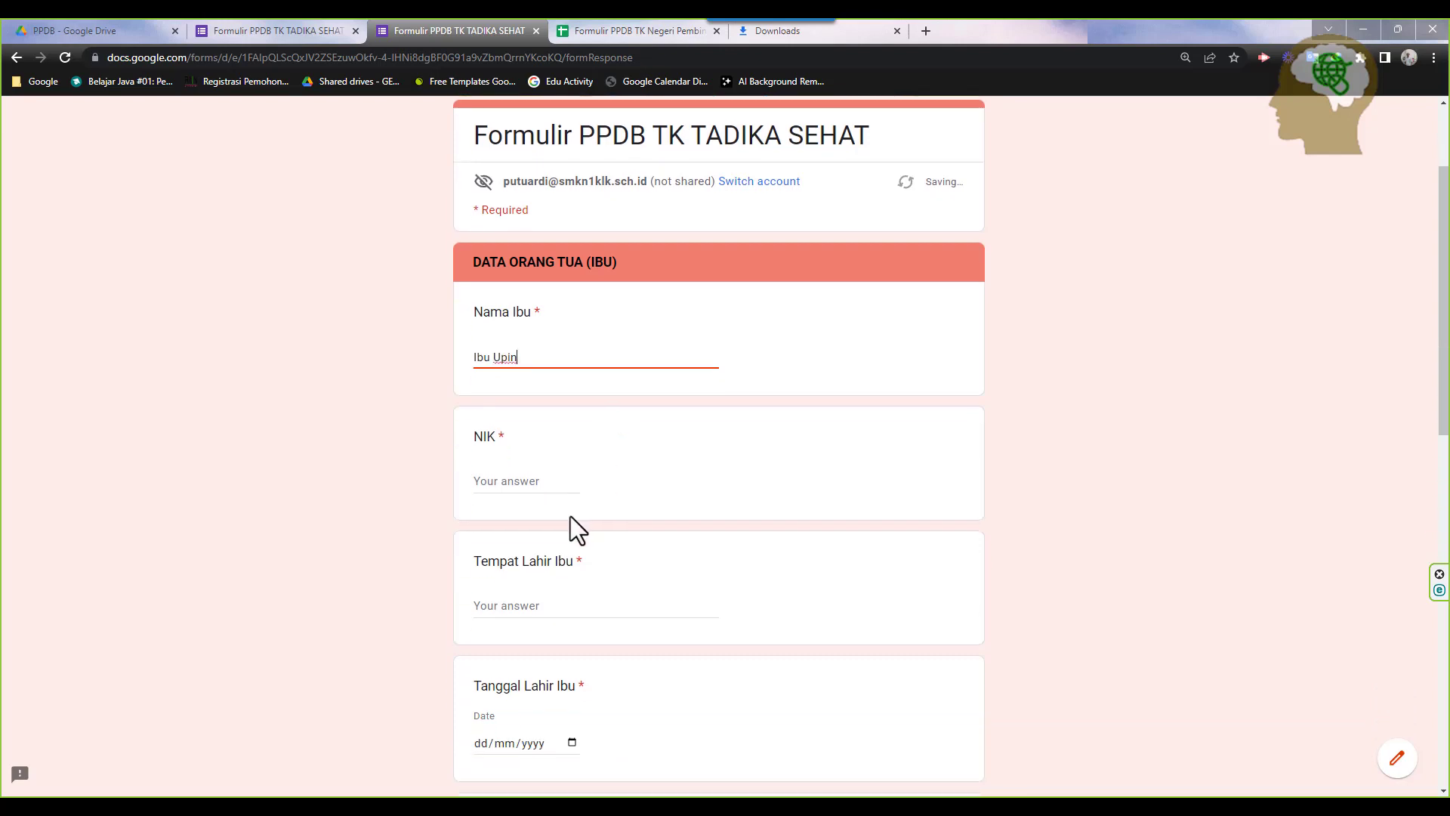
click(513, 478)
scroll(569, 514, down, 2)
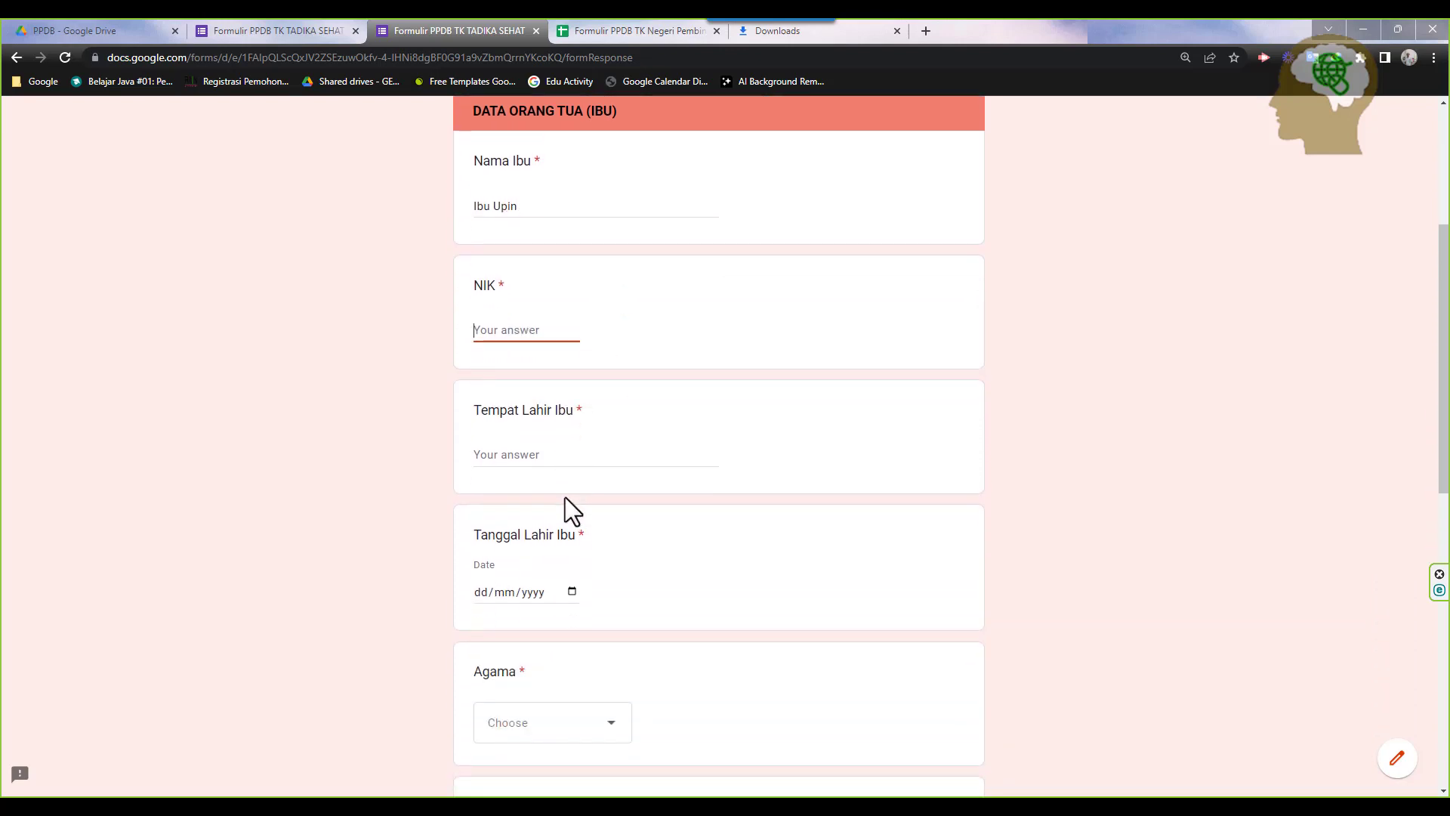
text(23424234234)
Enter "Jakarta" as the Tempat Lahir Ibu answer and choose a sample birth date for Tanggal Lahir Ibu
click(530, 464)
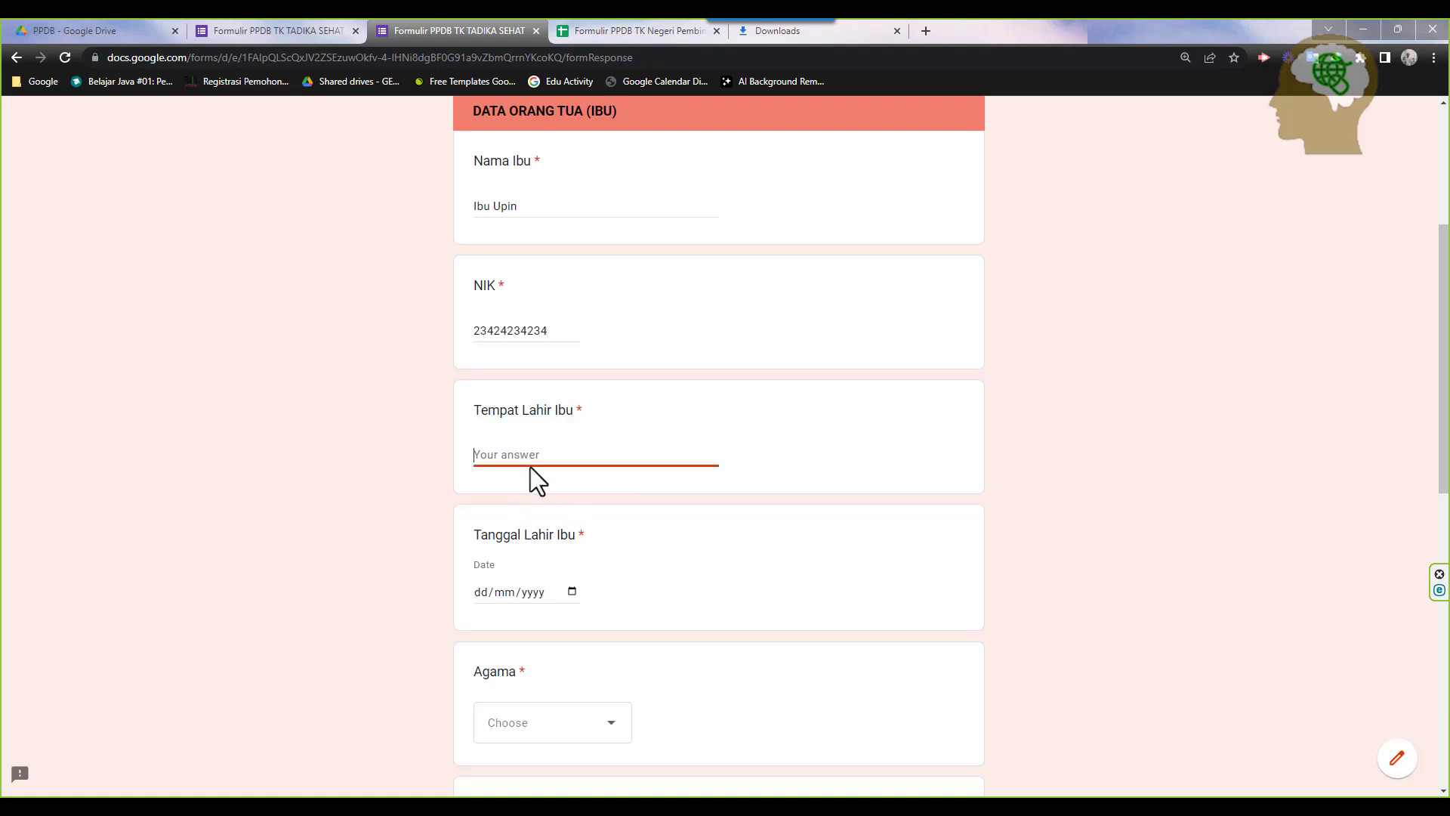
text(Jakarta)
click(573, 591)
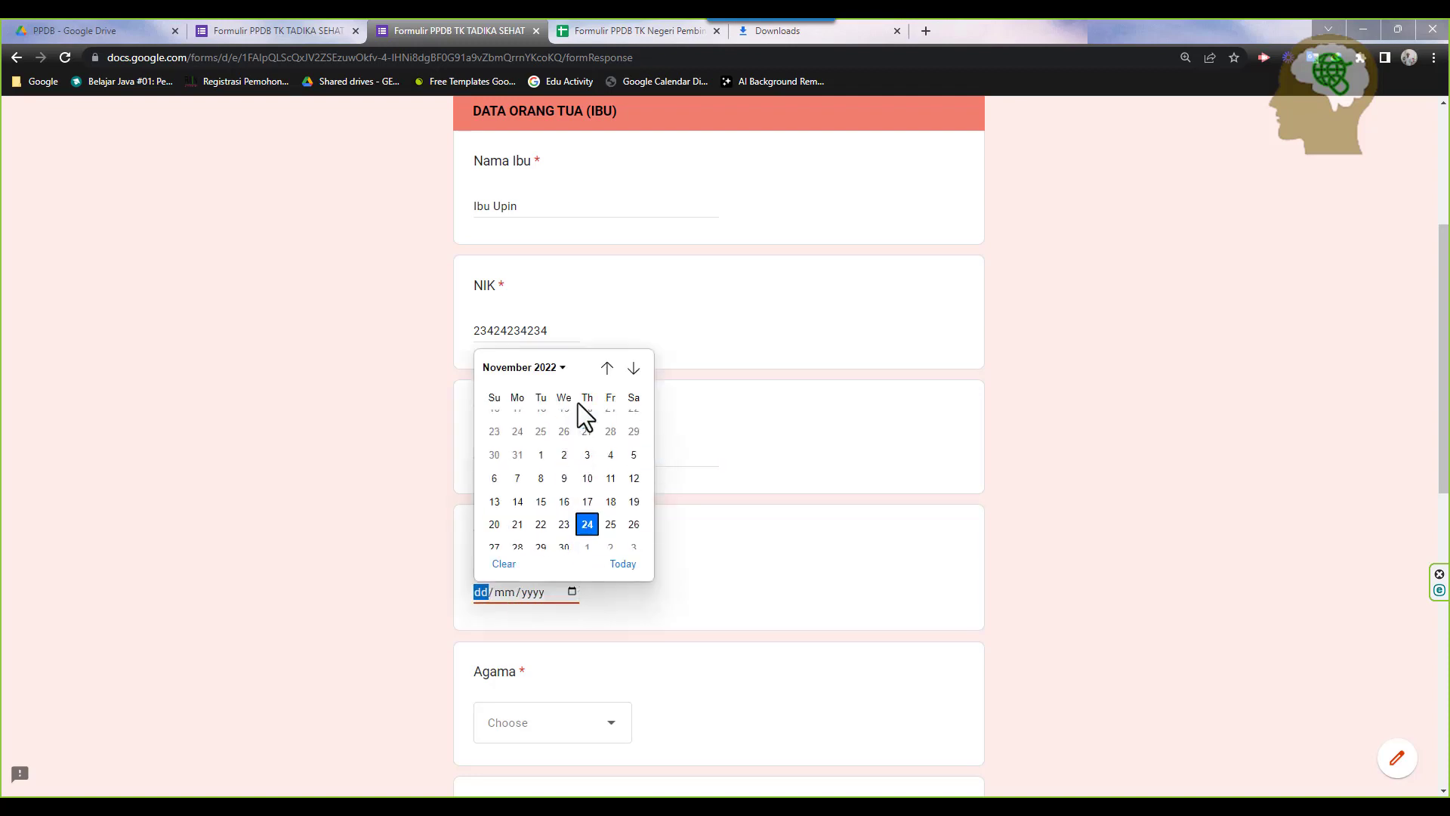
scroll(609, 464, up, 1)
click(560, 366)
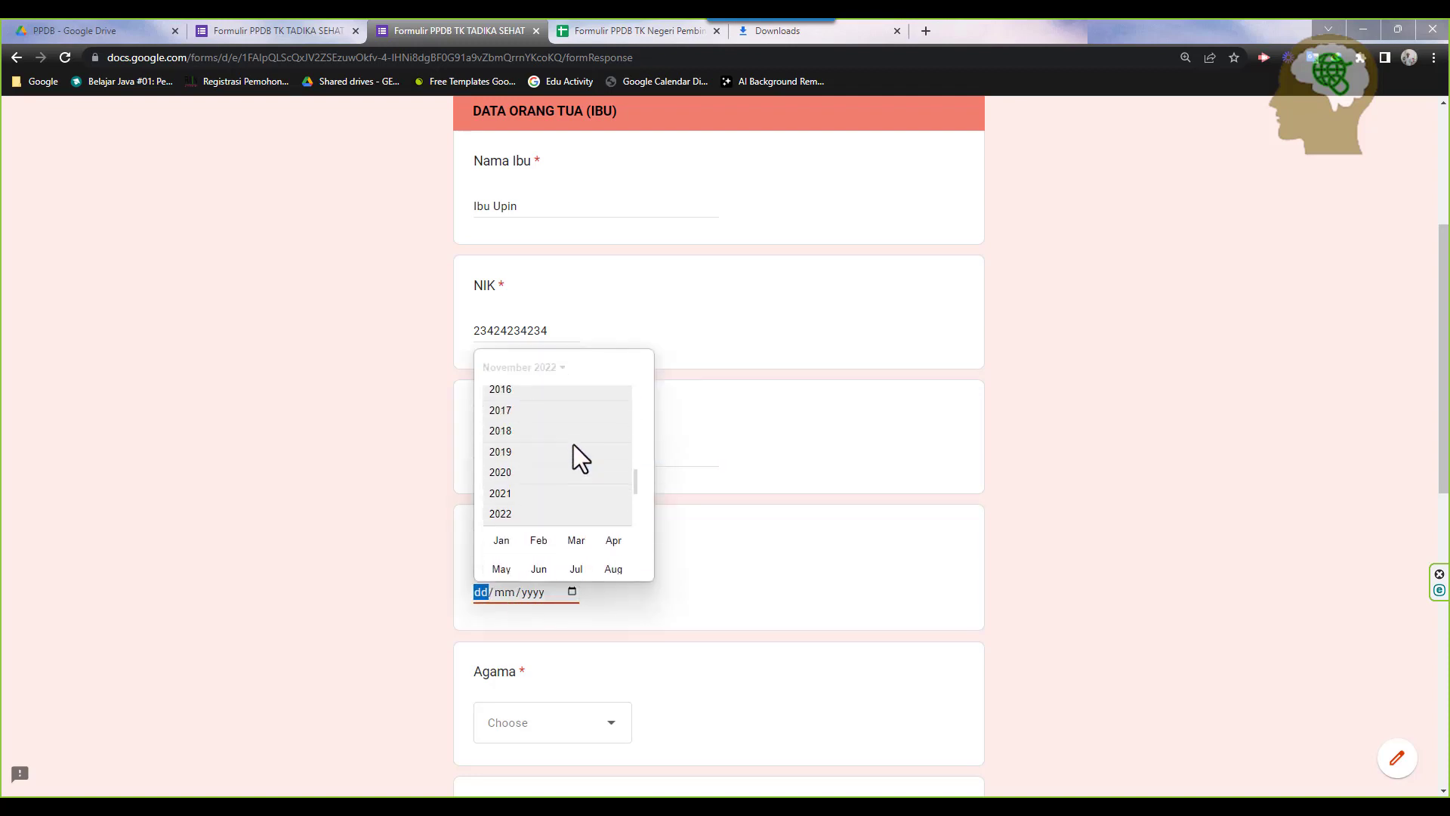
scroll(573, 444, up, 7)
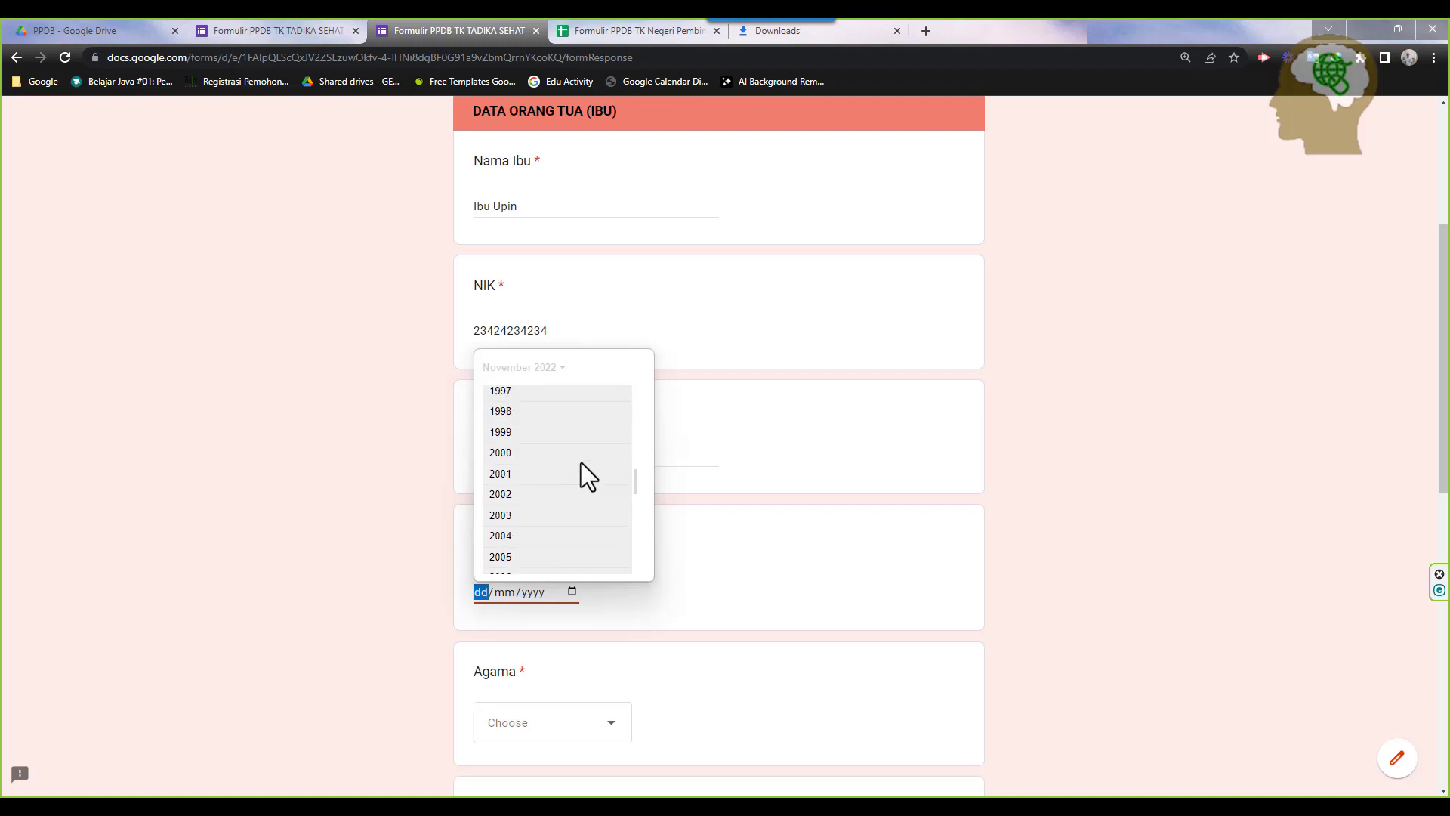
click(536, 423)
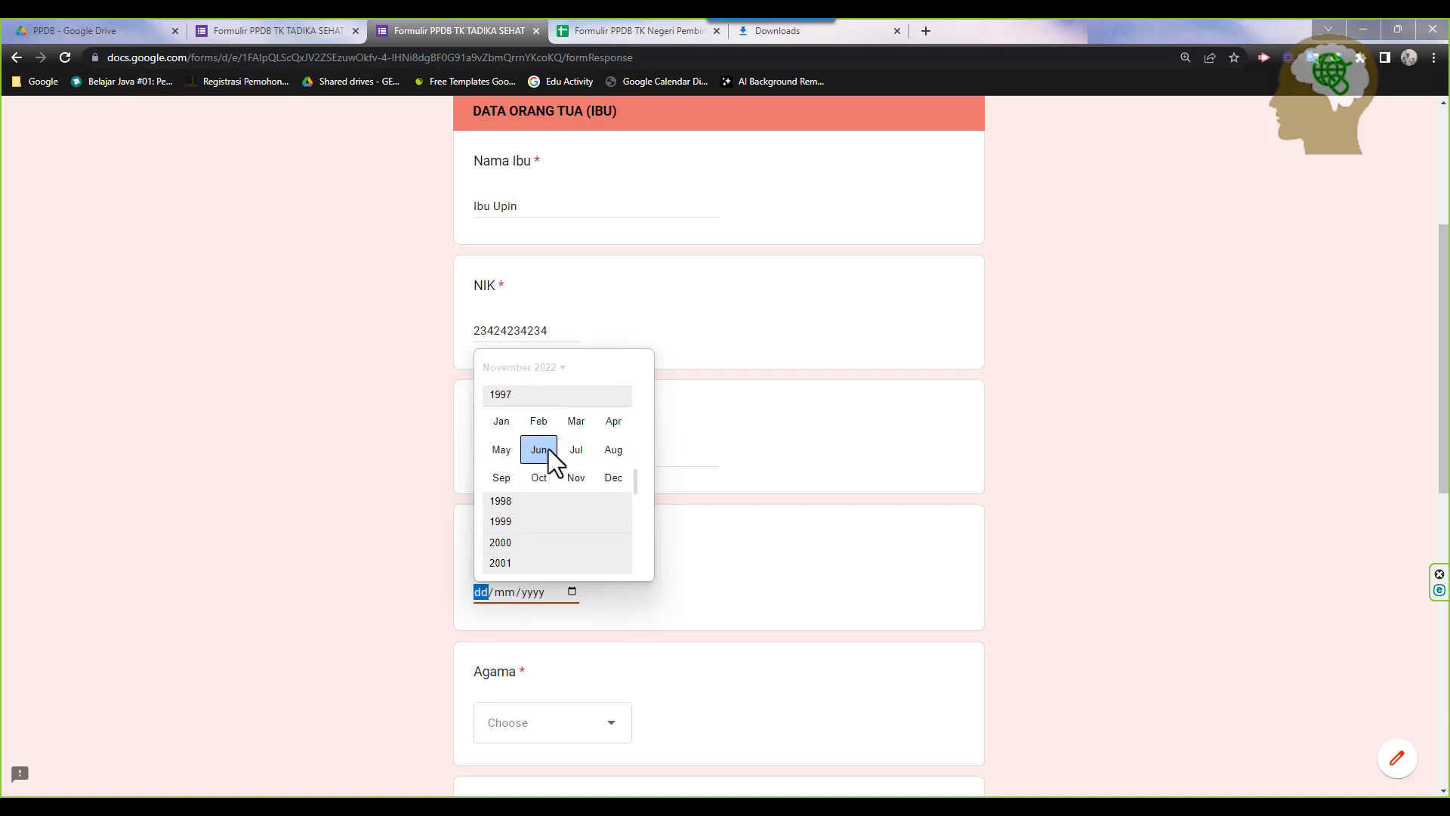
click(502, 421)
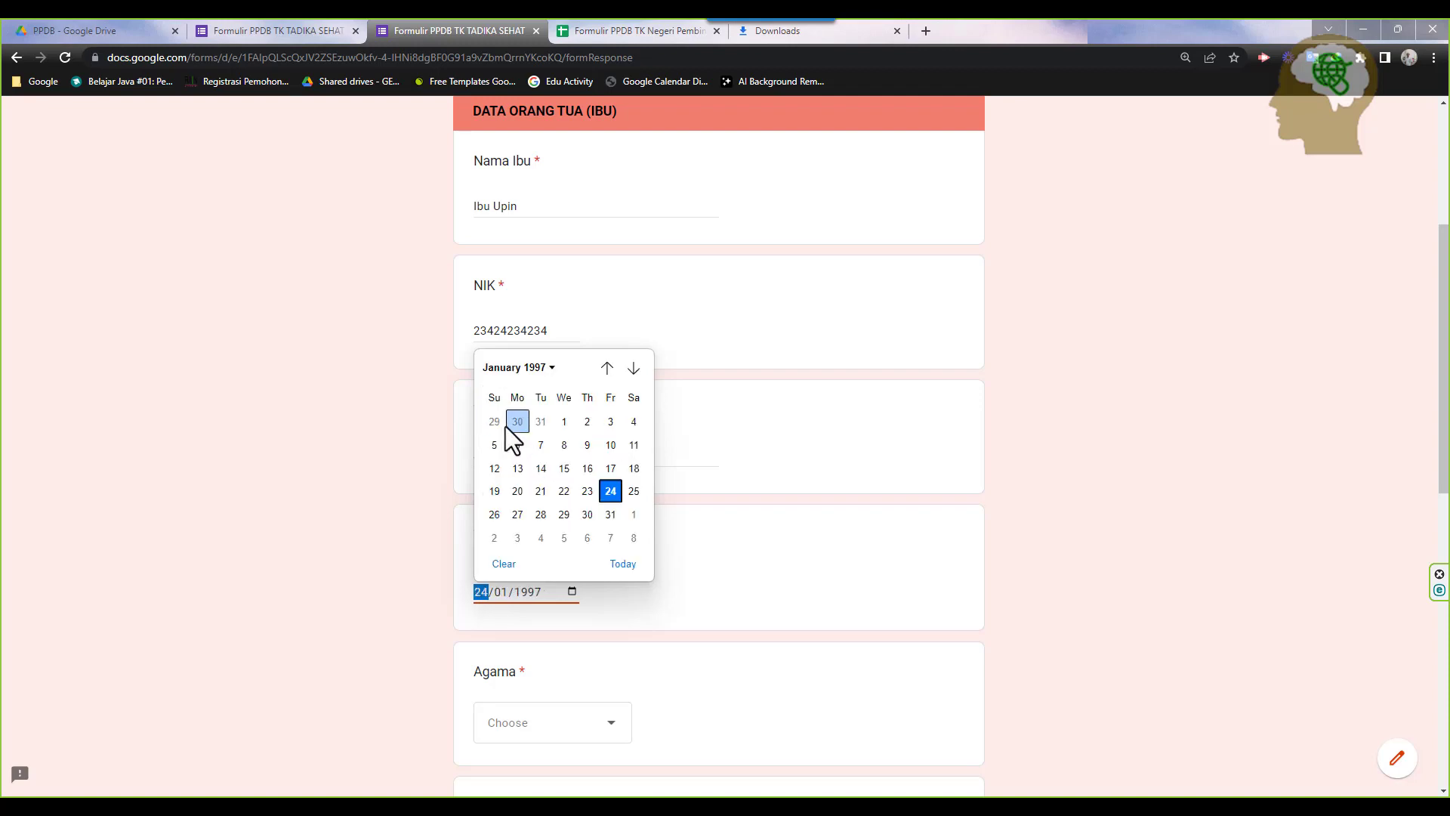
click(610, 493)
Set the mother's Agama to Hindu and Pendidikan Terakhir to D3
scroll(544, 499, down, 3)
click(513, 518)
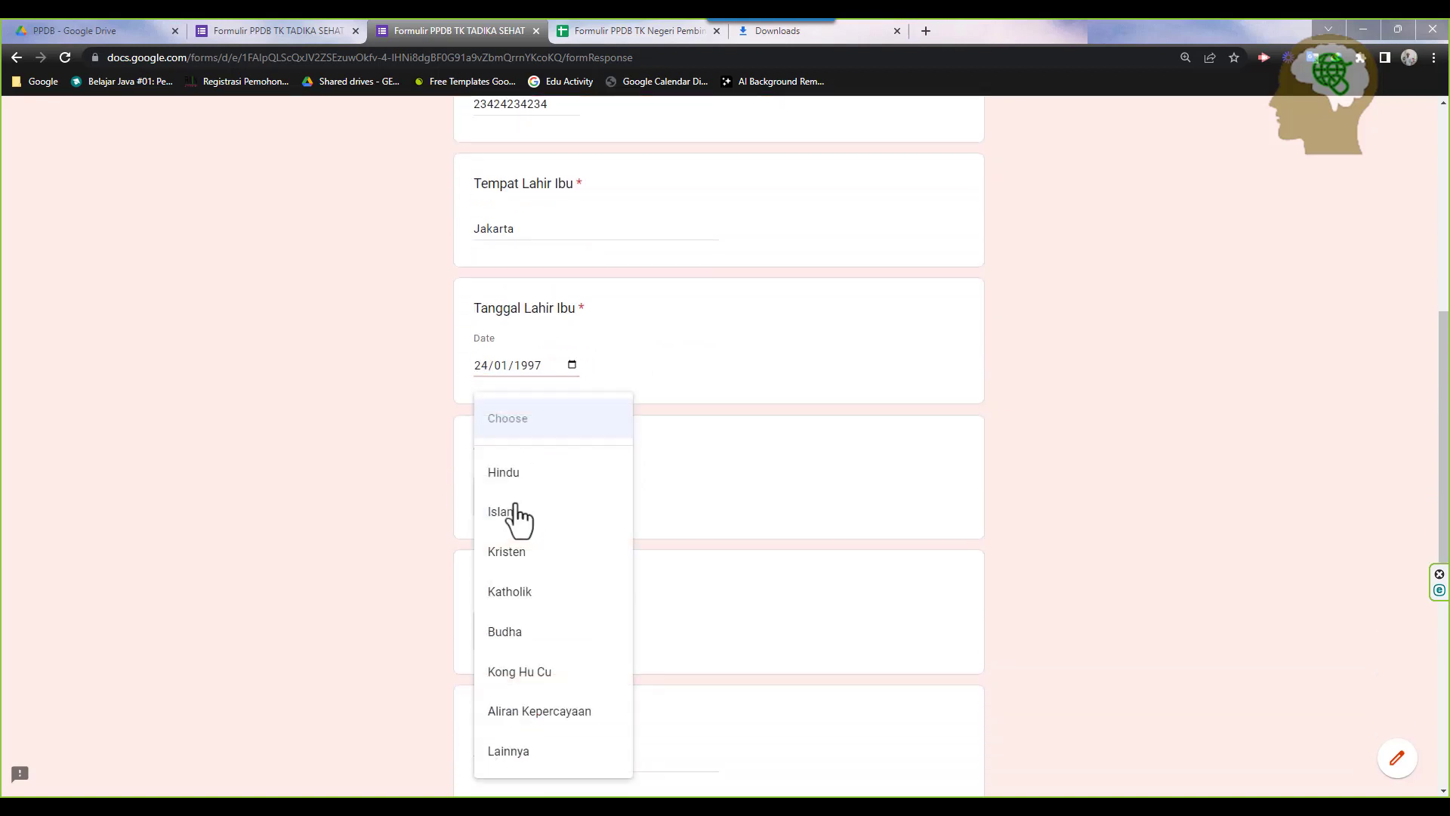
click(516, 477)
click(547, 604)
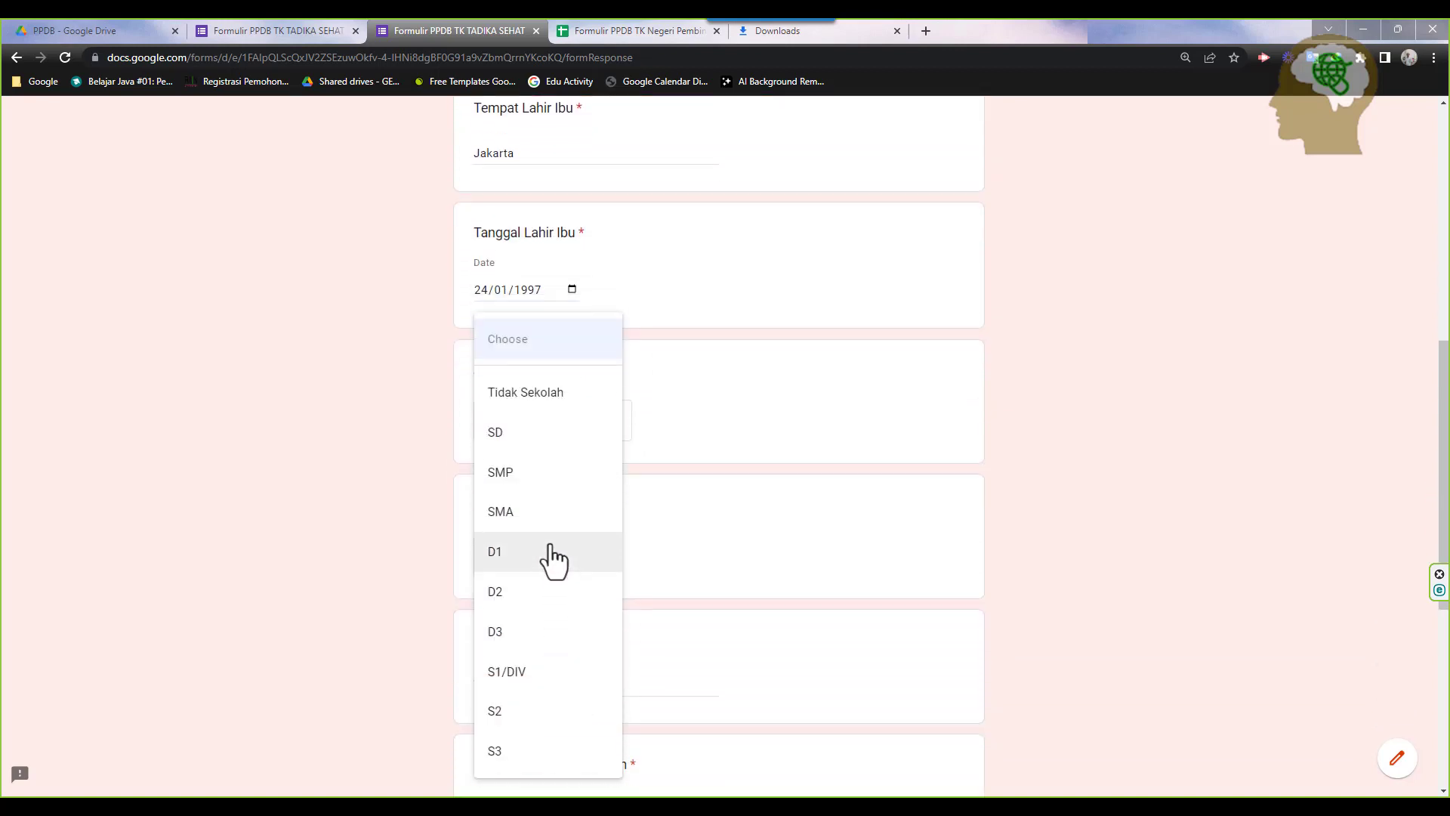
click(563, 633)
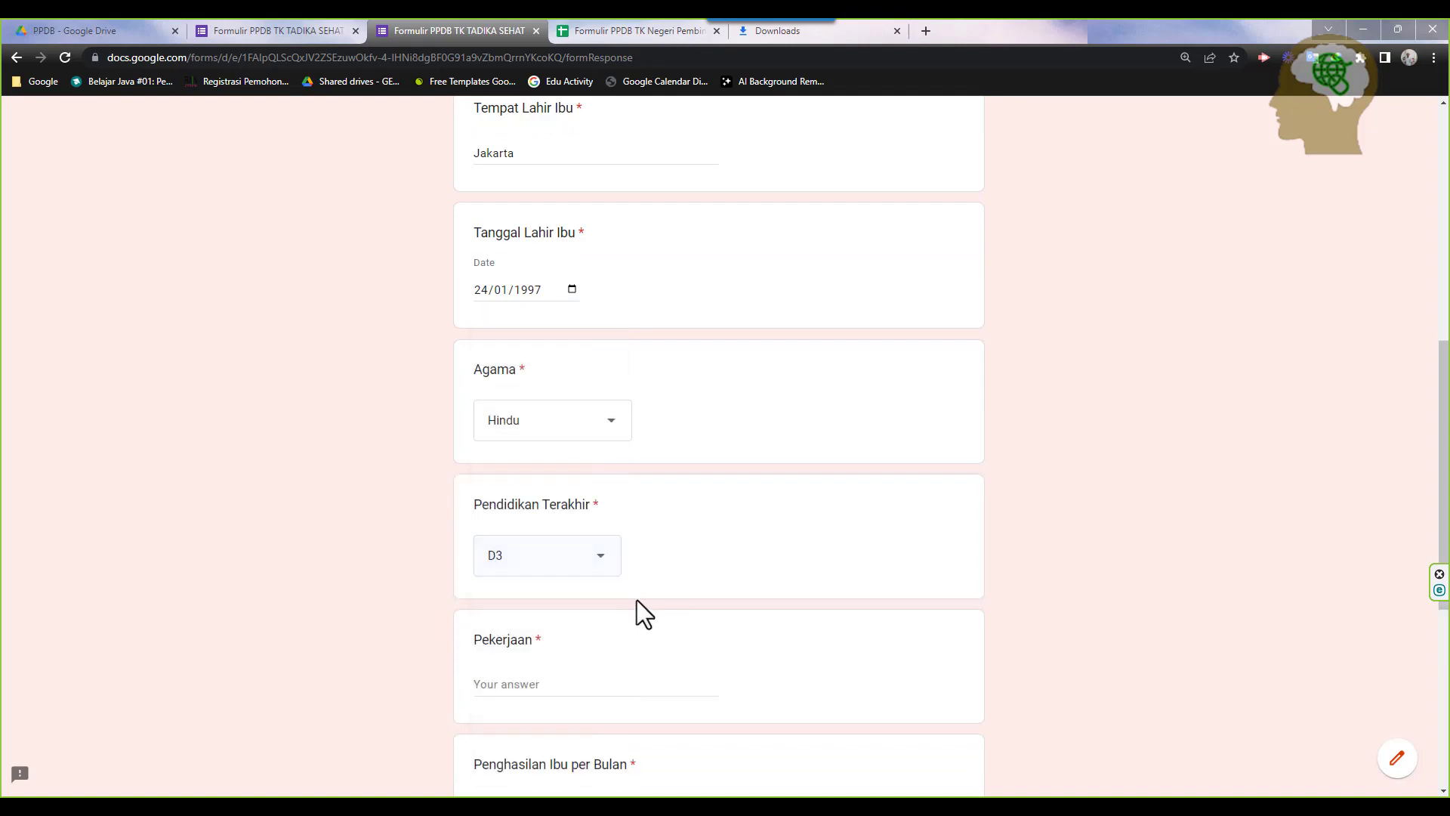
Enter "Ibu Rumah Tangga" as the mother's Pekerjaan and 0 as the Penghasilan Ibu per Bulan answer
scroll(604, 544, down, 3)
click(569, 459)
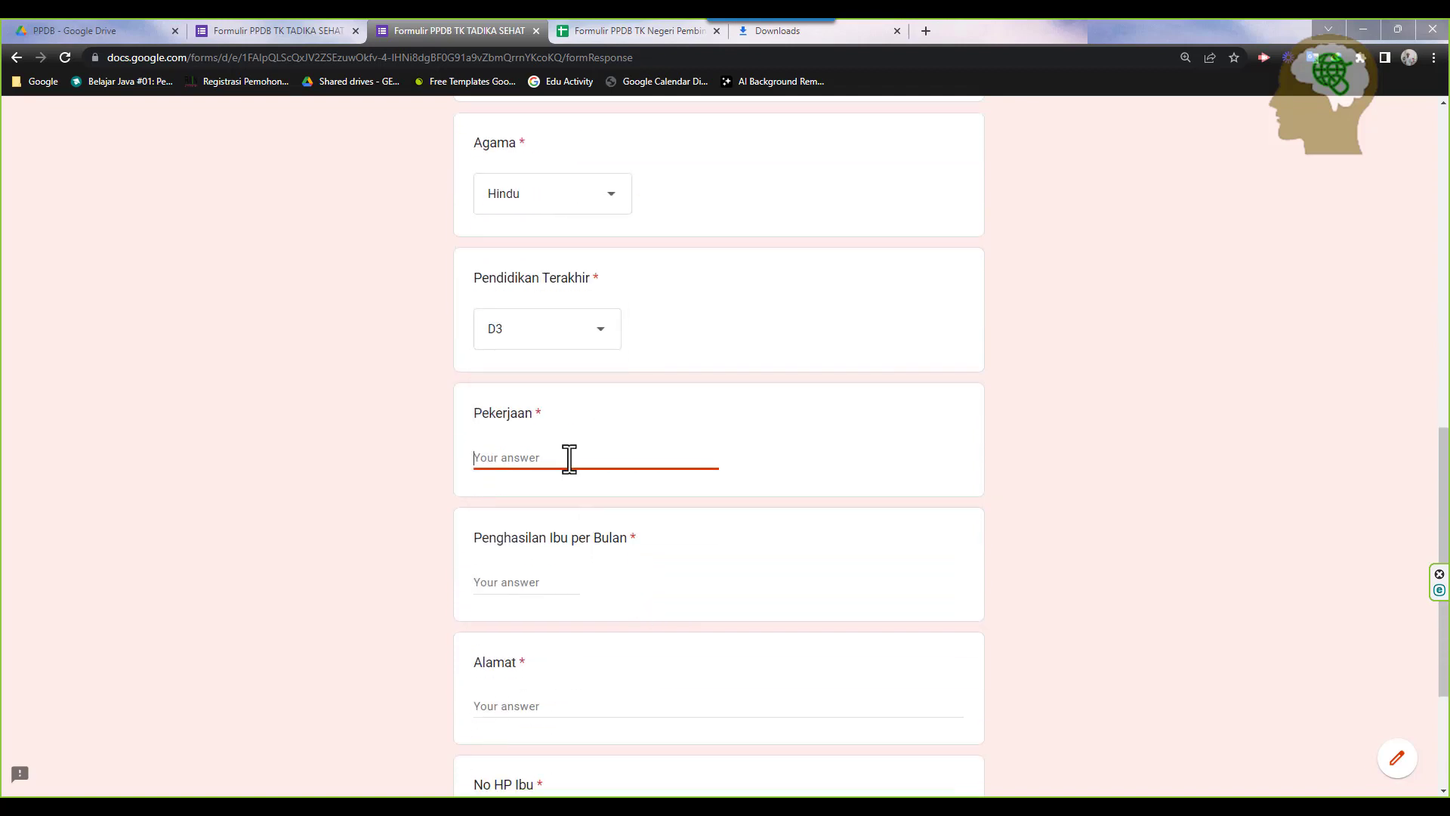
text(Ibu Ru)
text(m,)
text(ah Tangg)
text(a)
click(543, 581)
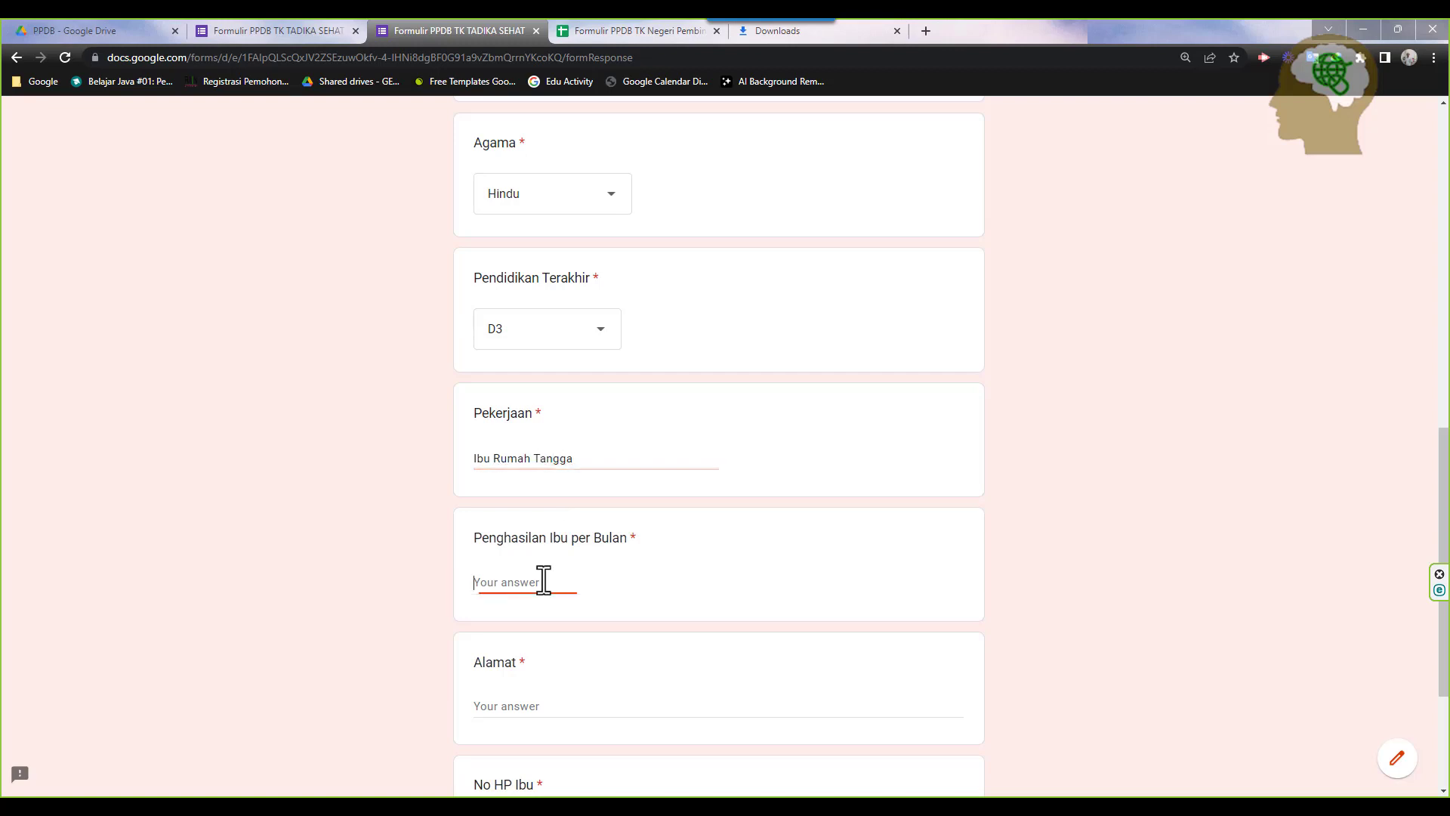
scroll(544, 580, down, 1)
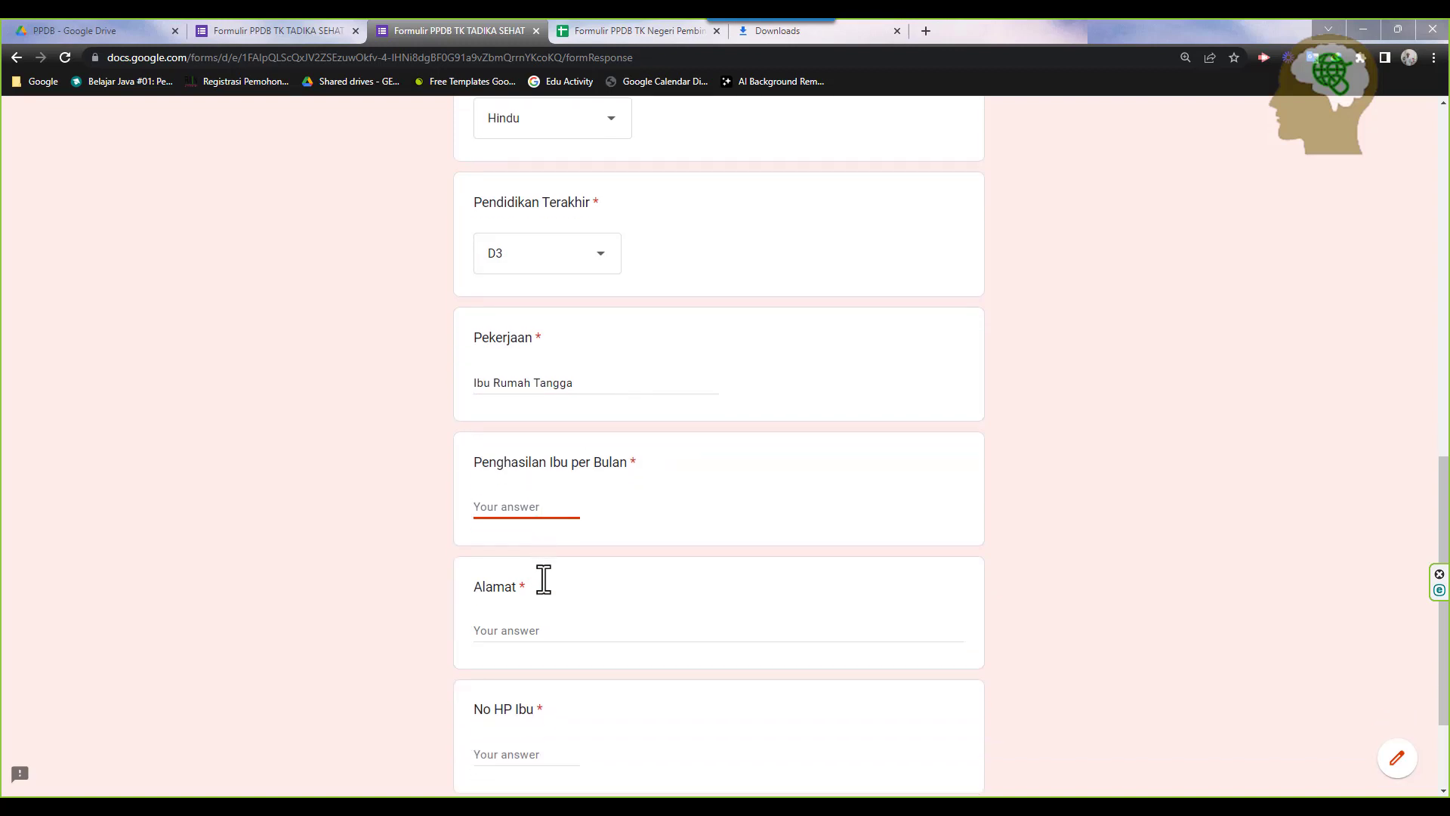
text(-)
key(BackSpace)
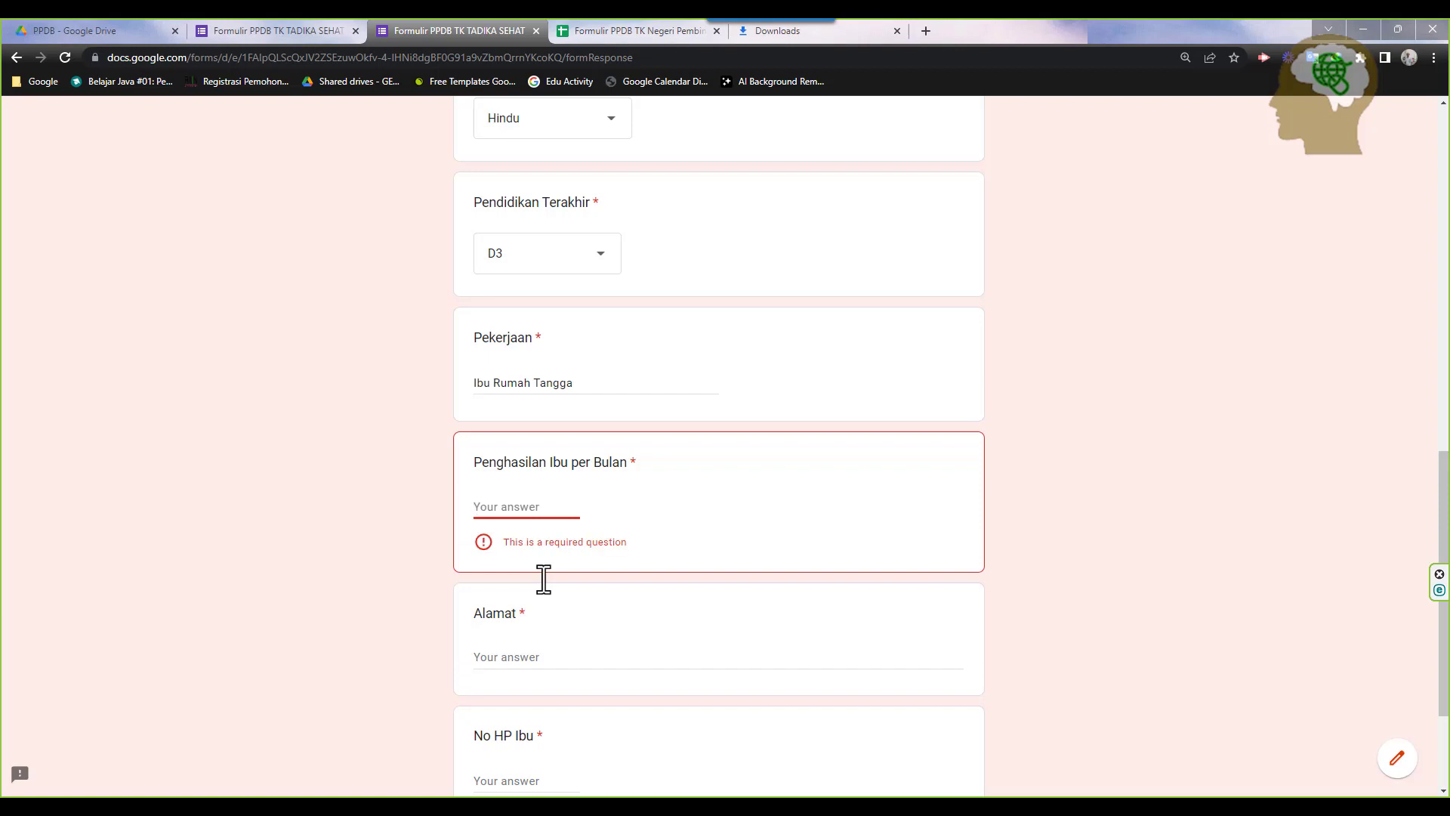
text(0)
Fill in the mother's Alamat and No HP Ibu with a sample address and phone number, and continue to the CATATAN KHUSUS section
scroll(532, 593, down, 1)
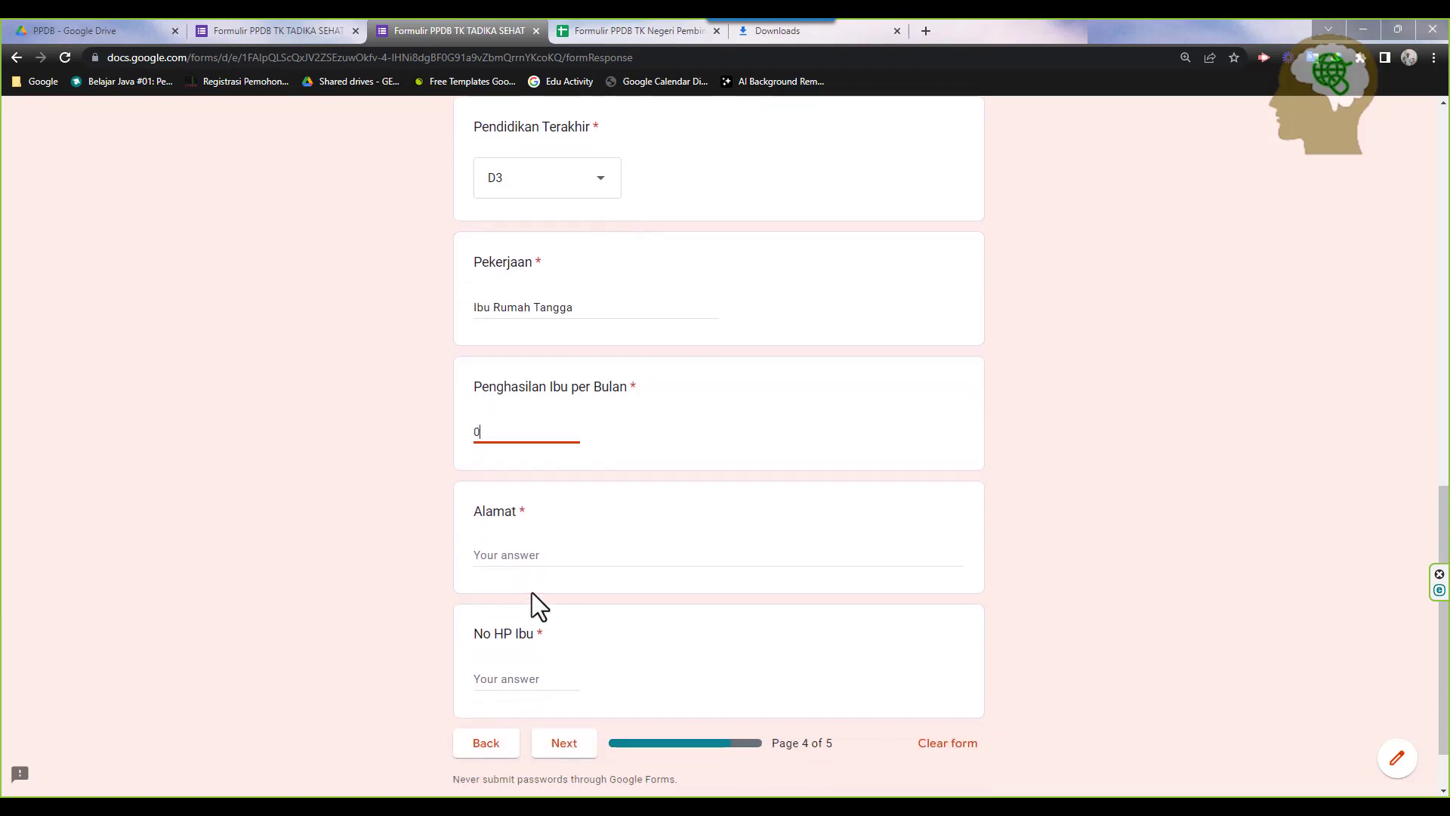
click(514, 548)
text(Jl Sehat)
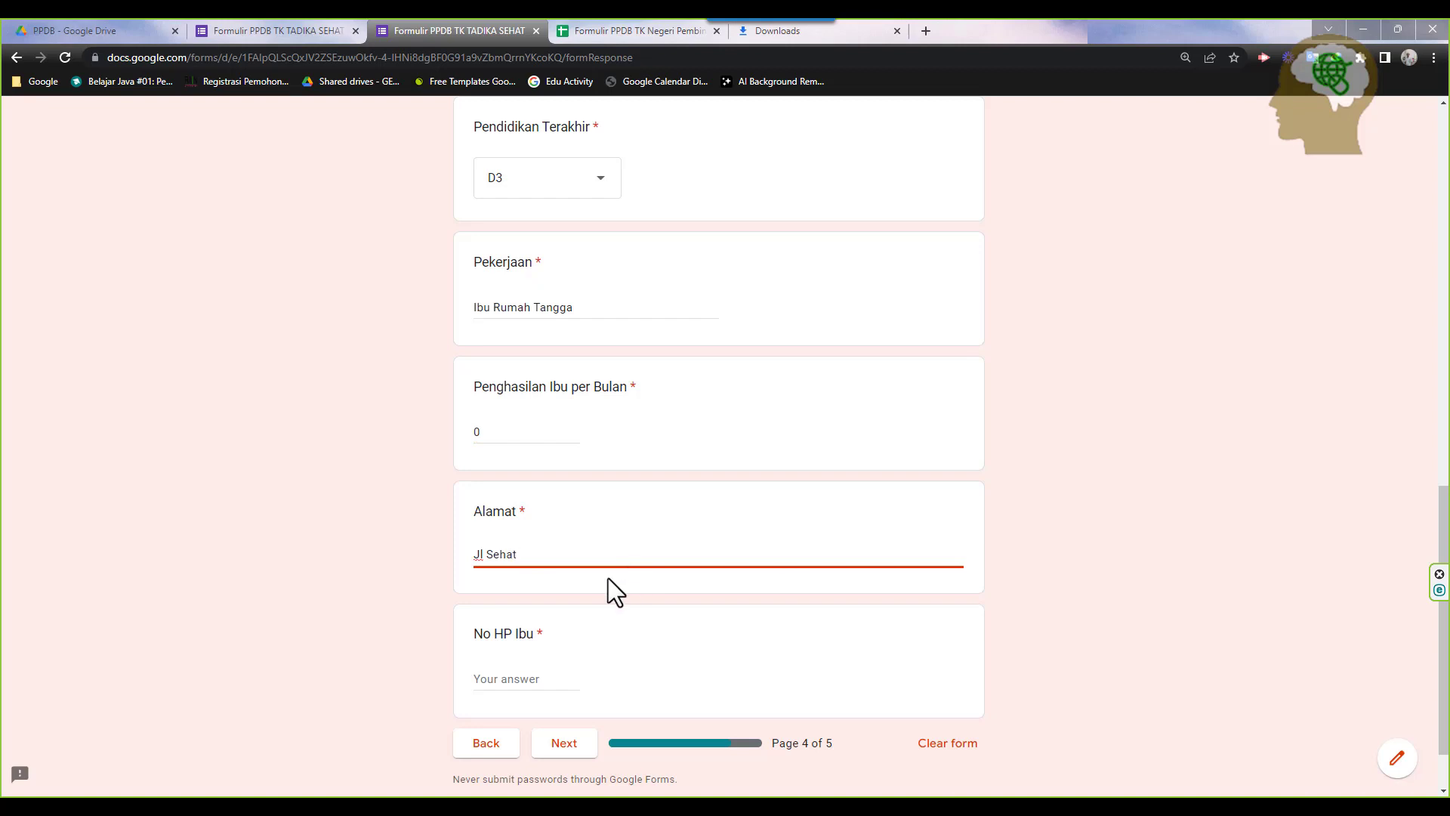
click(511, 666)
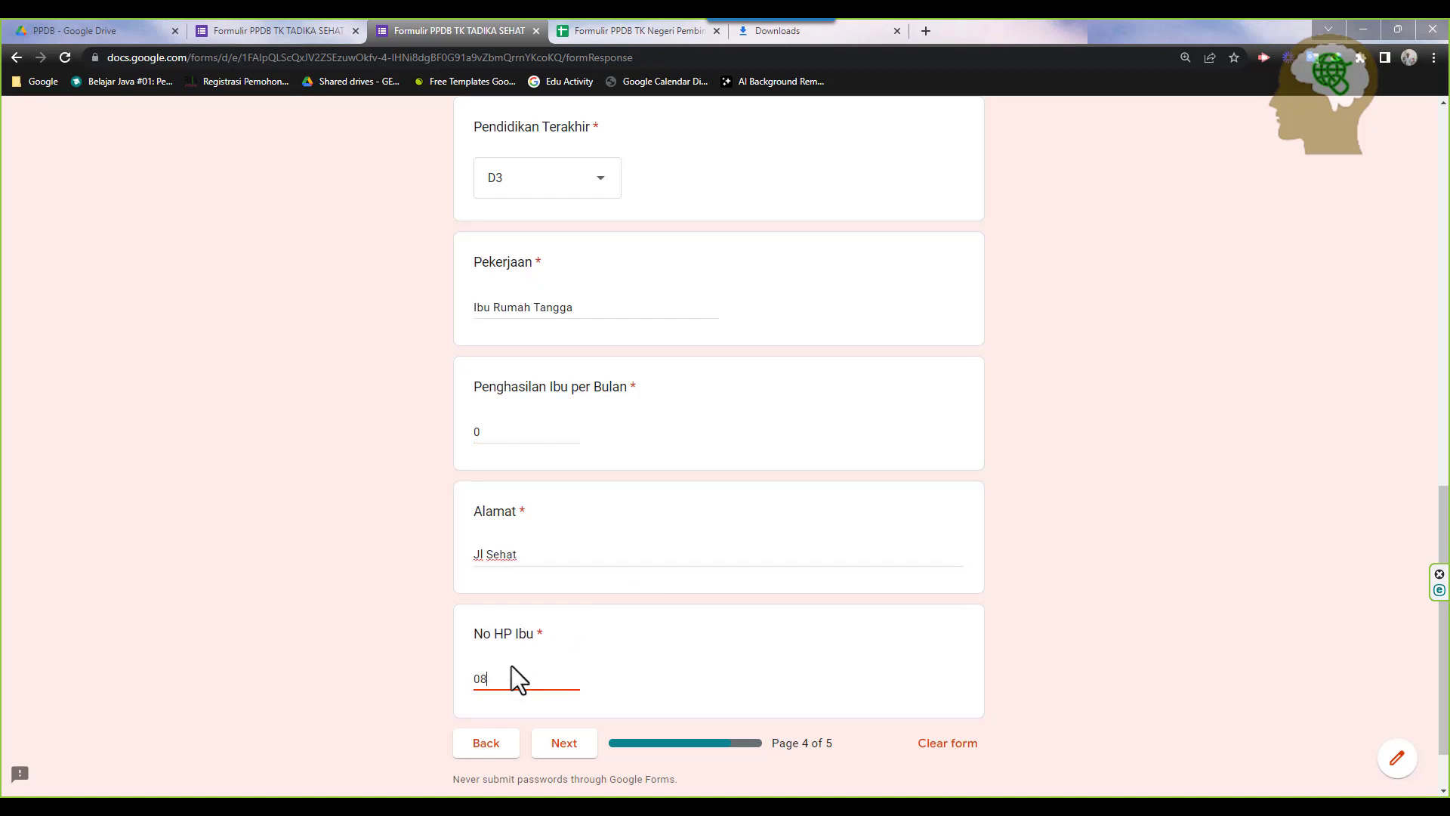
text(08222222222)
click(565, 746)
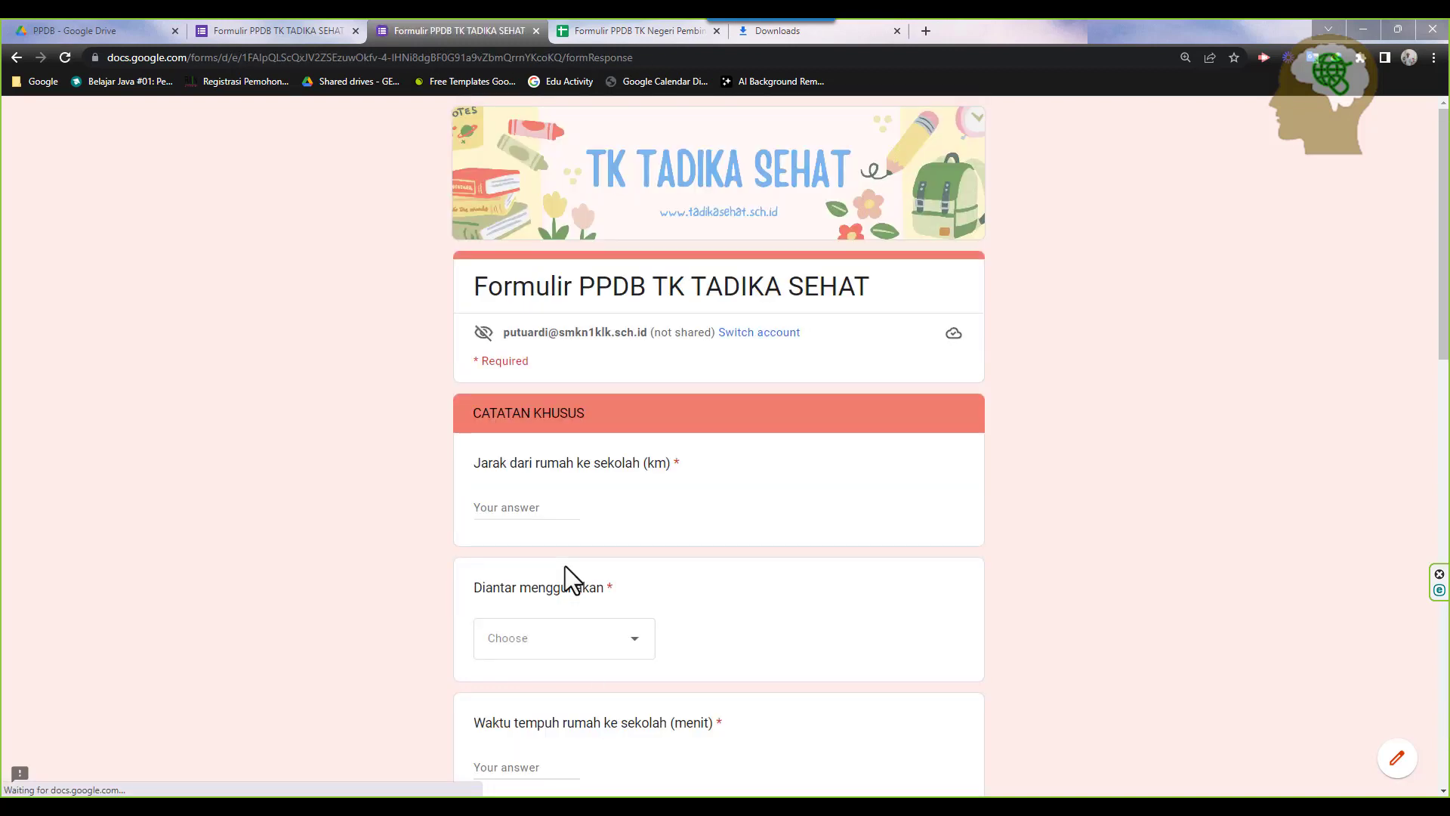
Fill in the school travel answers: distance 0.5 km, Diantar menggunakan Sepeda Motor, and travel time 5 minutes
scroll(572, 455, down, 3)
click(552, 288)
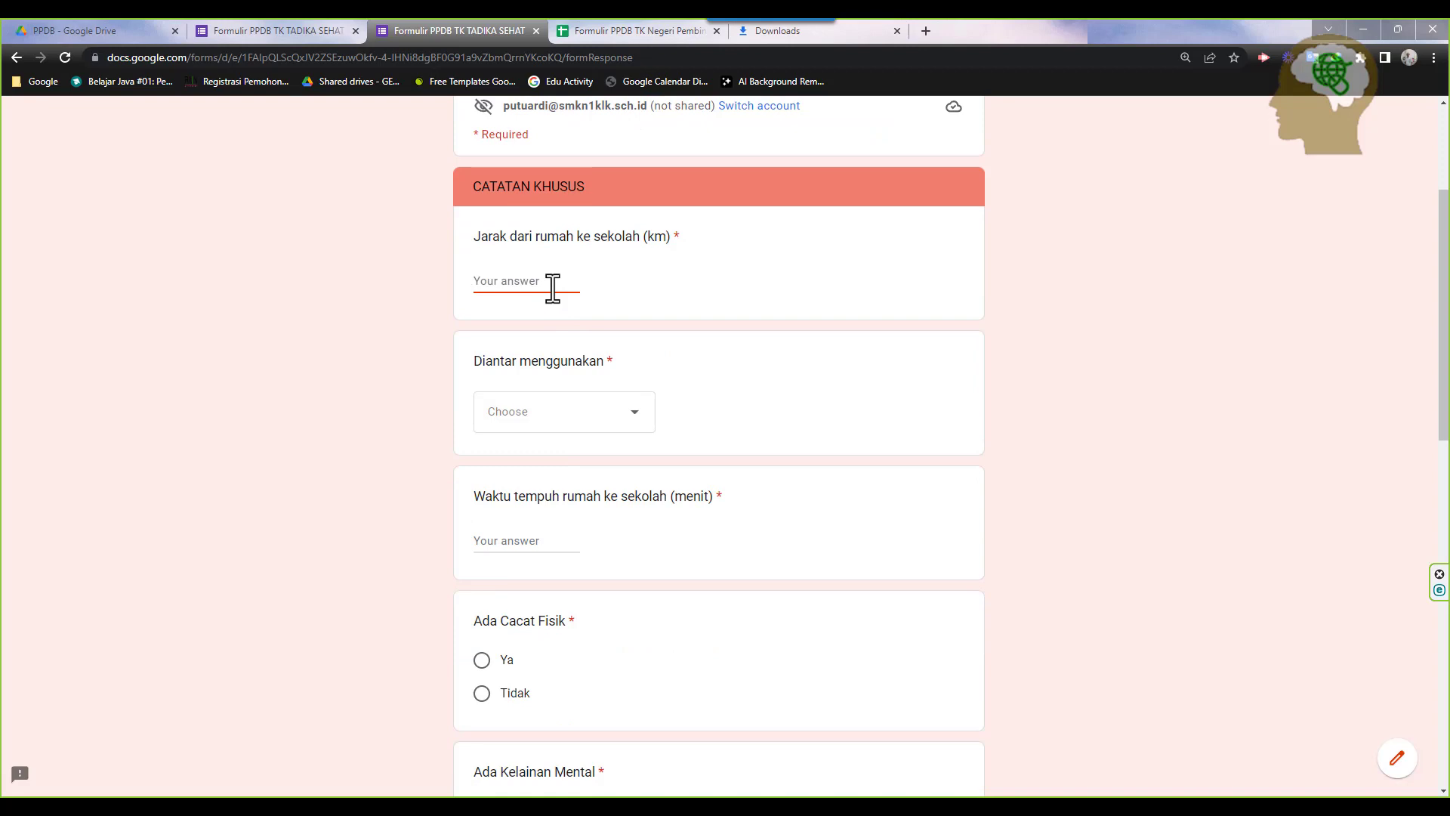
text(0.5)
click(536, 425)
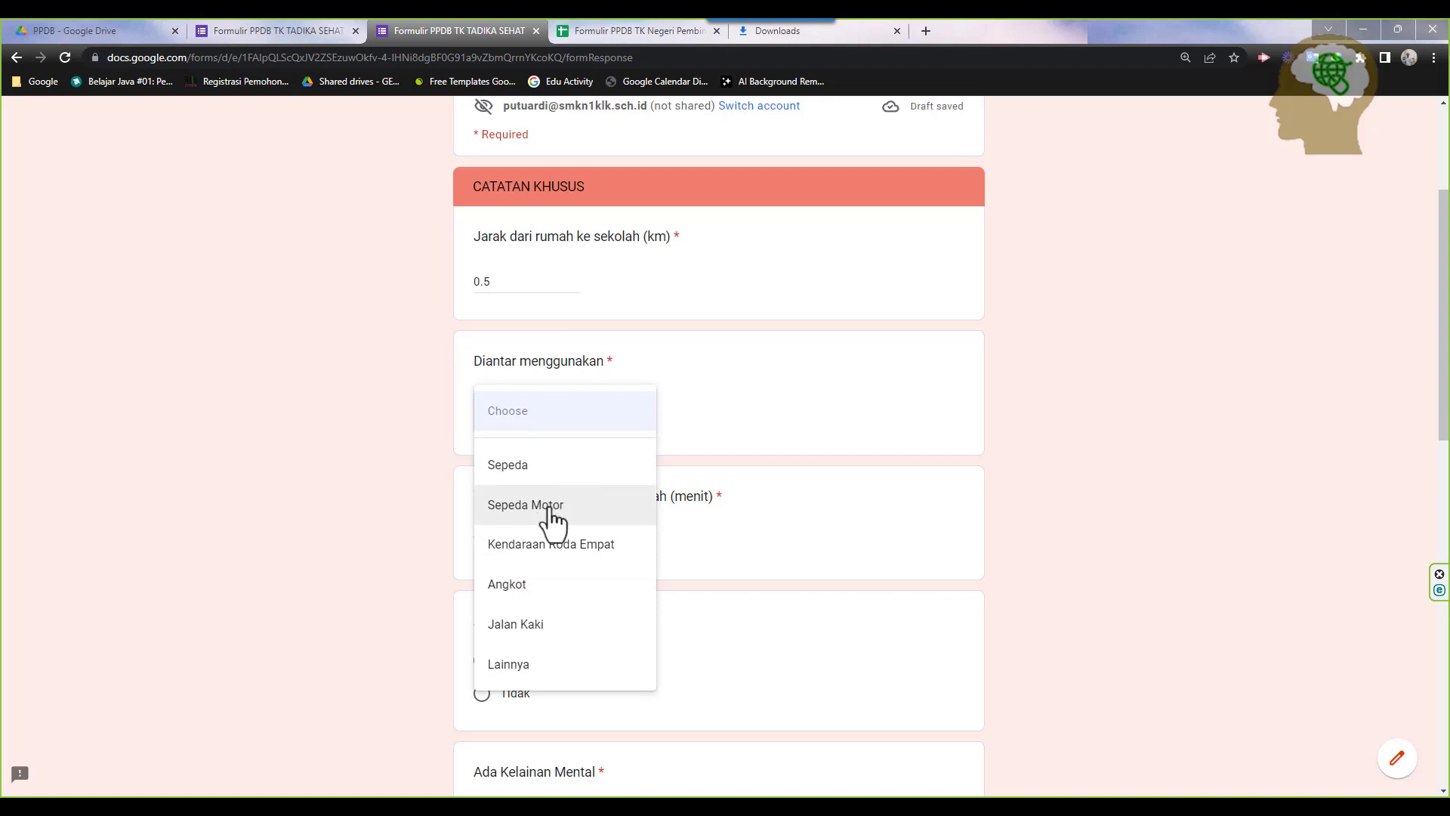
click(608, 514)
scroll(706, 537, down, 2)
click(532, 391)
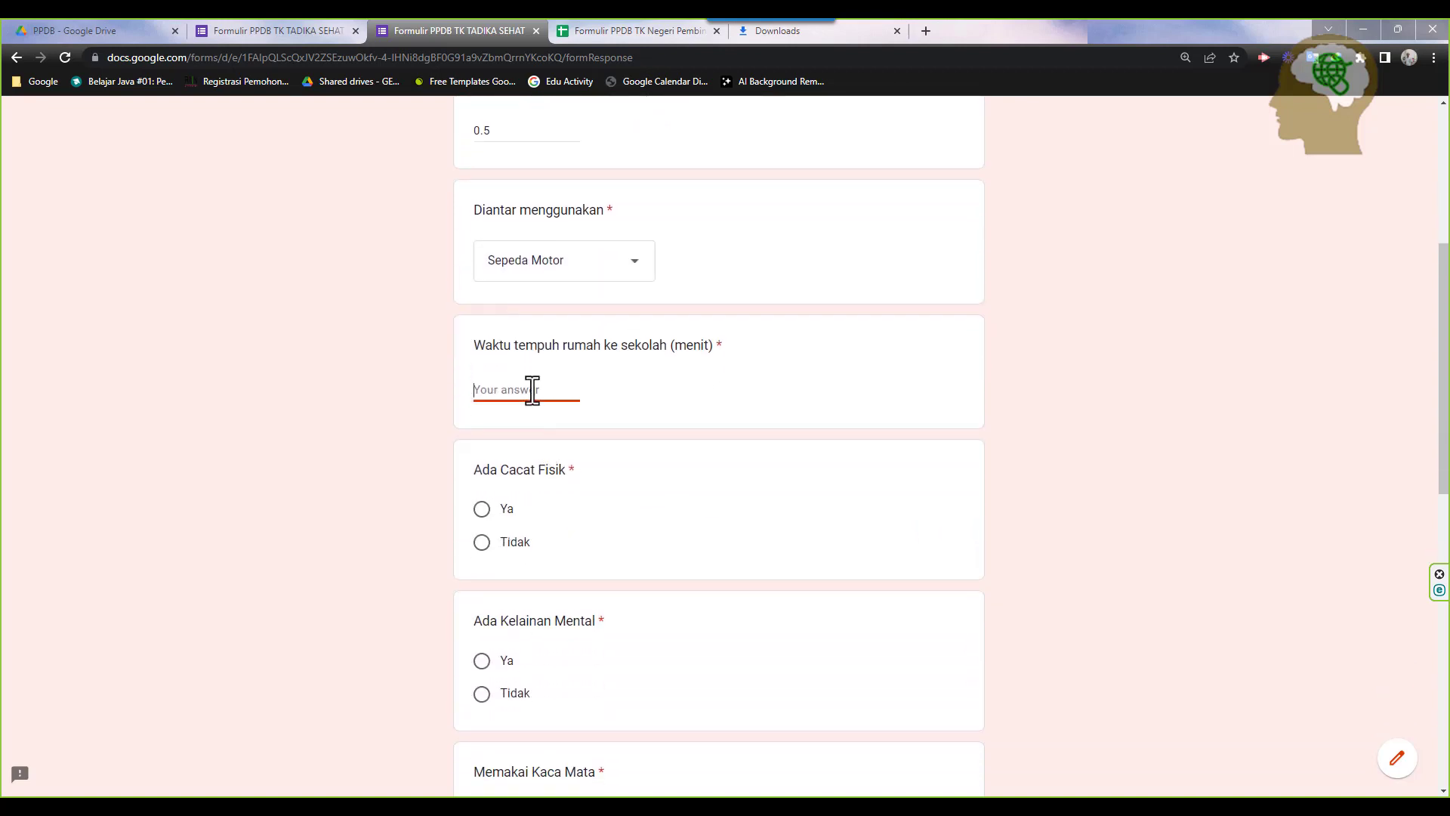
text(5)
Answer Tidak for Ada Cacat Fisik, Ada Kelainan Mental and Memakai Kaca Mata
click(482, 541)
scroll(518, 544, down, 2)
click(482, 541)
scroll(529, 559, down, 2)
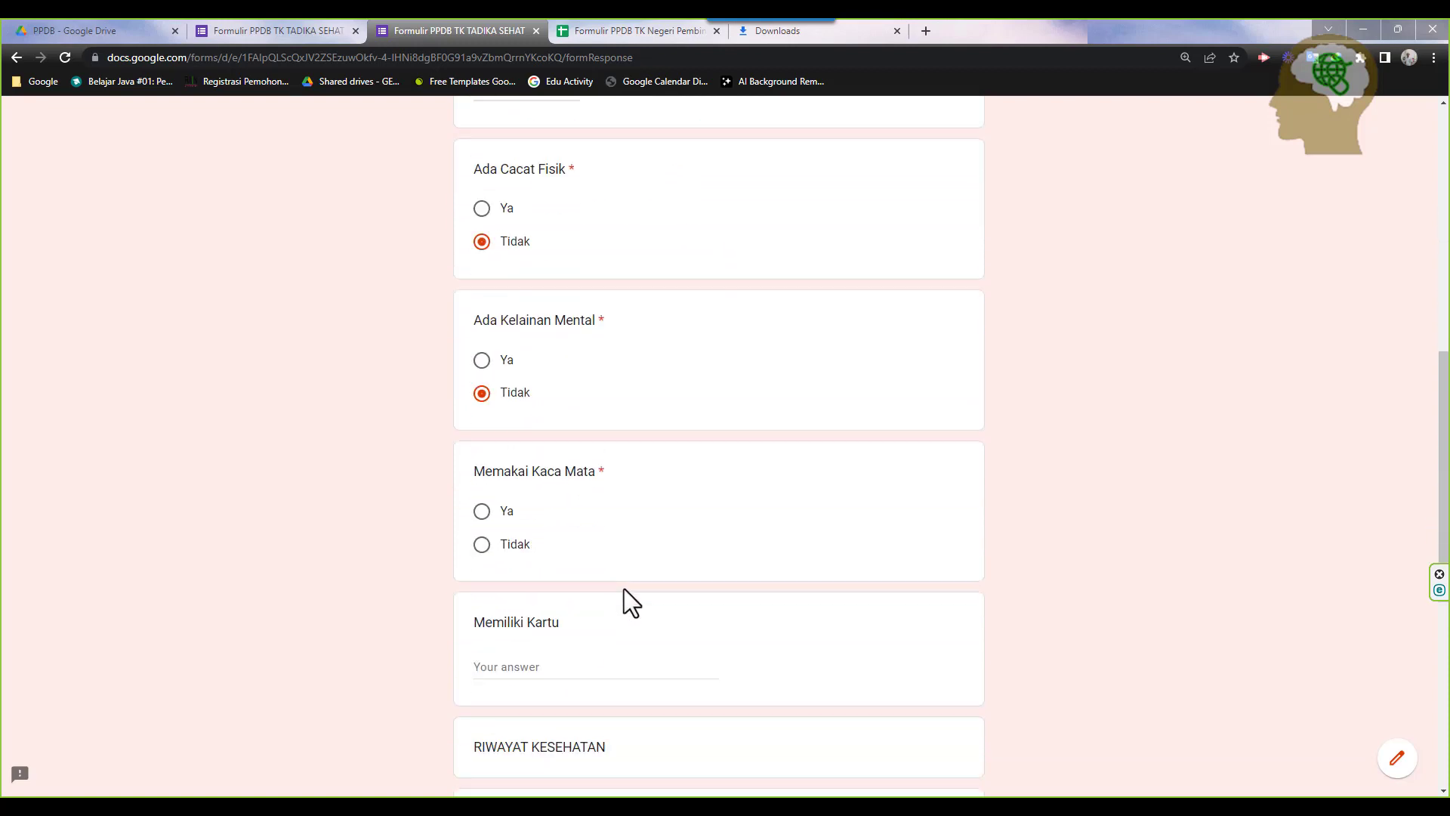
scroll(623, 587, down, 1)
click(482, 469)
Try "BPJS" and "KKS" as the Memiliki Kartu answer, and replace them with "-"
scroll(597, 540, down, 2)
click(543, 440)
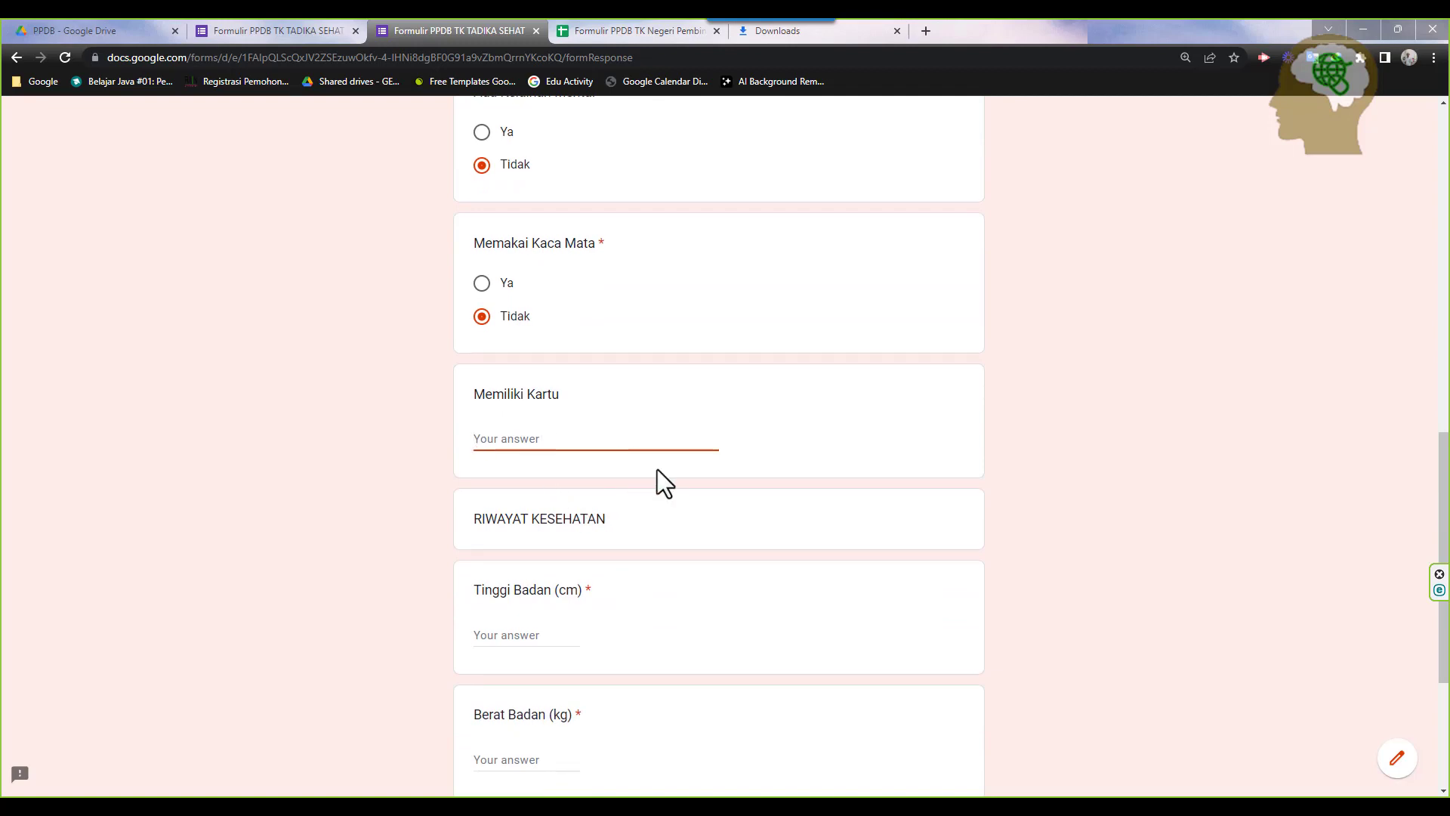
text(Indoned)
key(BackSpace)
key(BackSpace)
key(BackSpace)
key(BackSpace)
key(BackSpace)
key(BackSpace)
key(BackSpace)
text(BPJS)
key(BackSpace)
key(BackSpace)
key(BackSpace)
key(BackSpace)
text(KKS)
key(BackSpace)
key(BackSpace)
key(BackSpace)
text(-)
Enter 80 cm as the Tinggi Badan and 10 kg as the Berat Badan answer under RIWAYAT KESEHATAN
scroll(549, 511, down, 2)
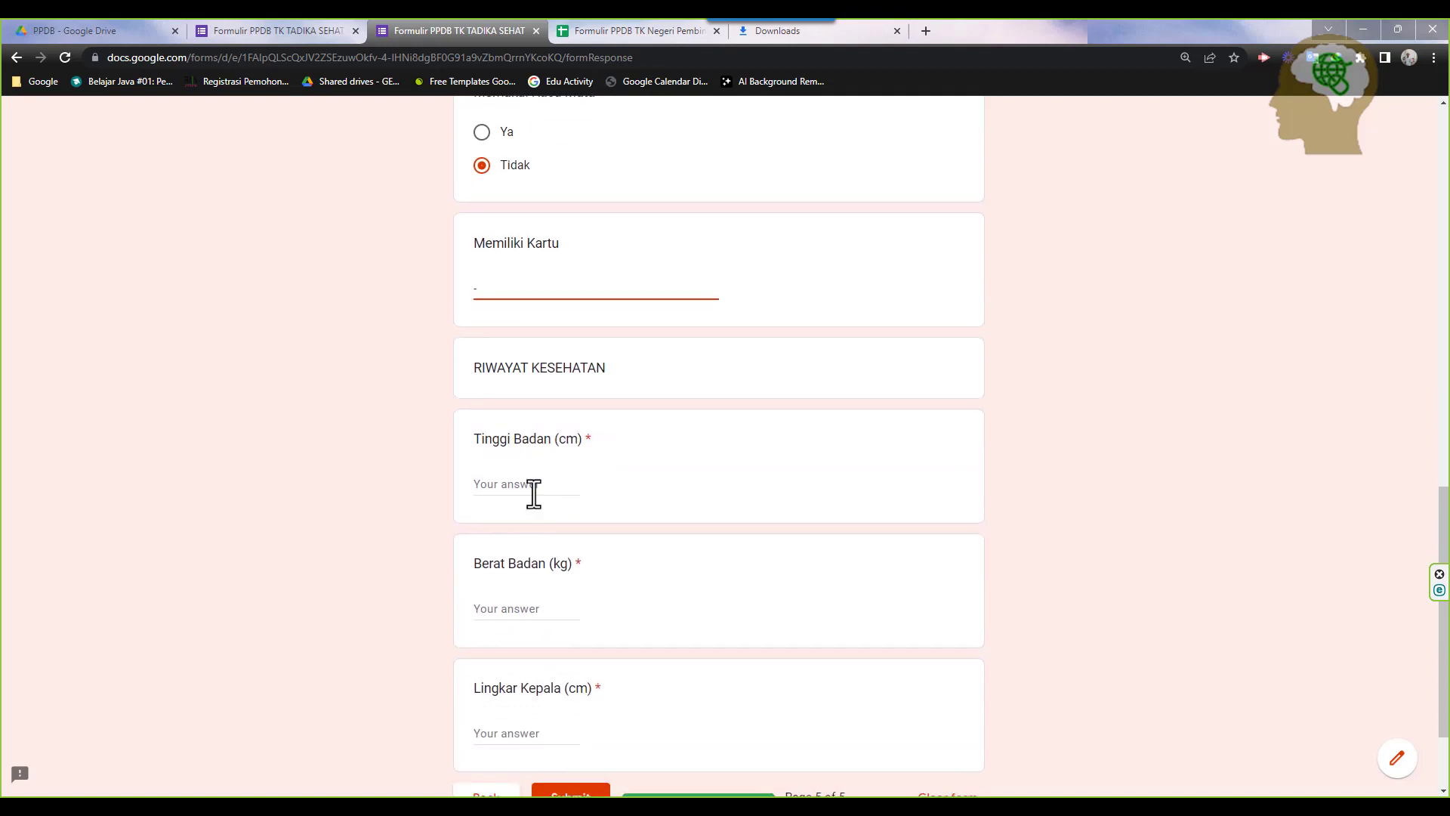
click(533, 484)
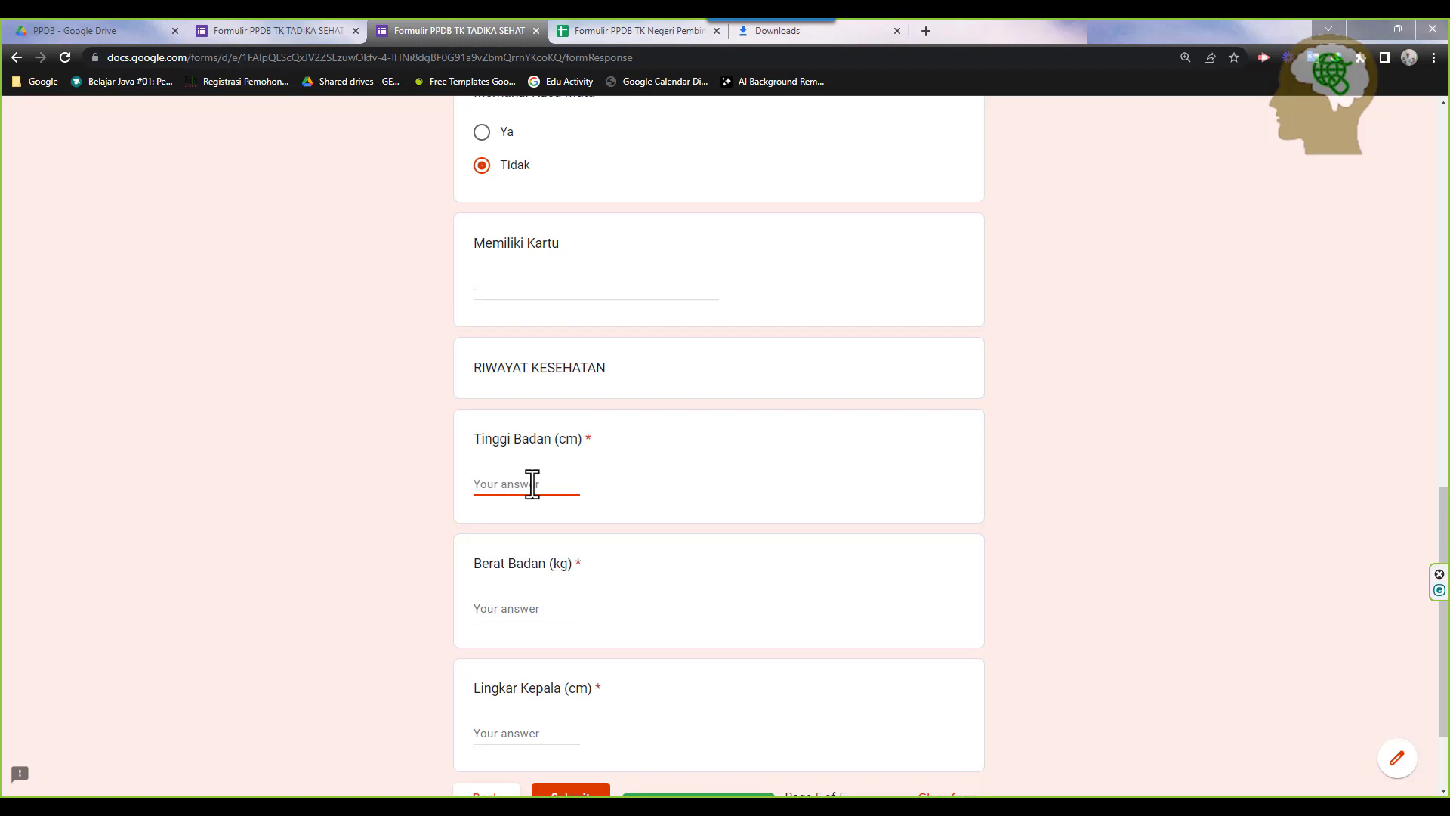
text(80)
click(505, 609)
text(10)
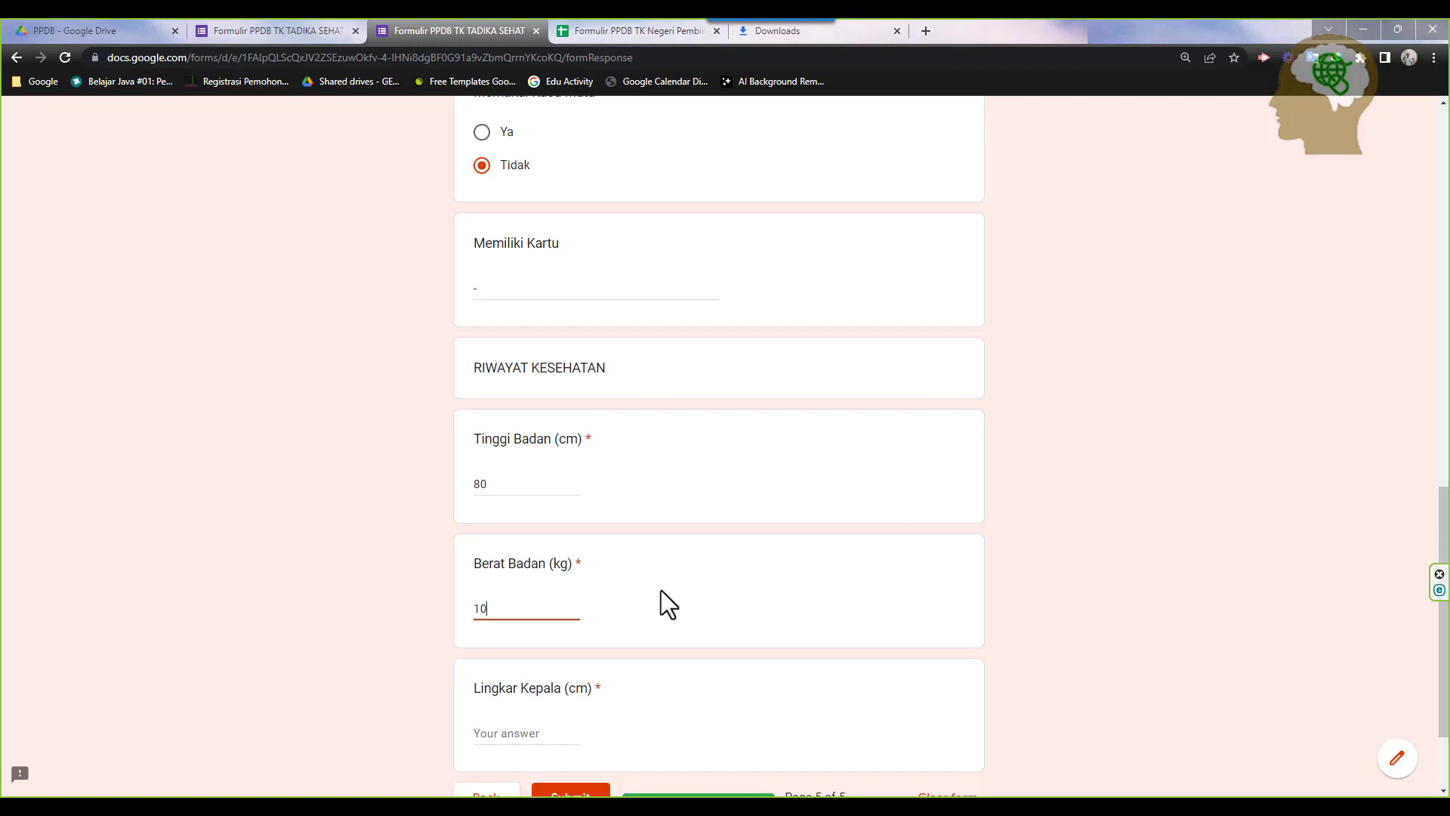
scroll(660, 591, down, 2)
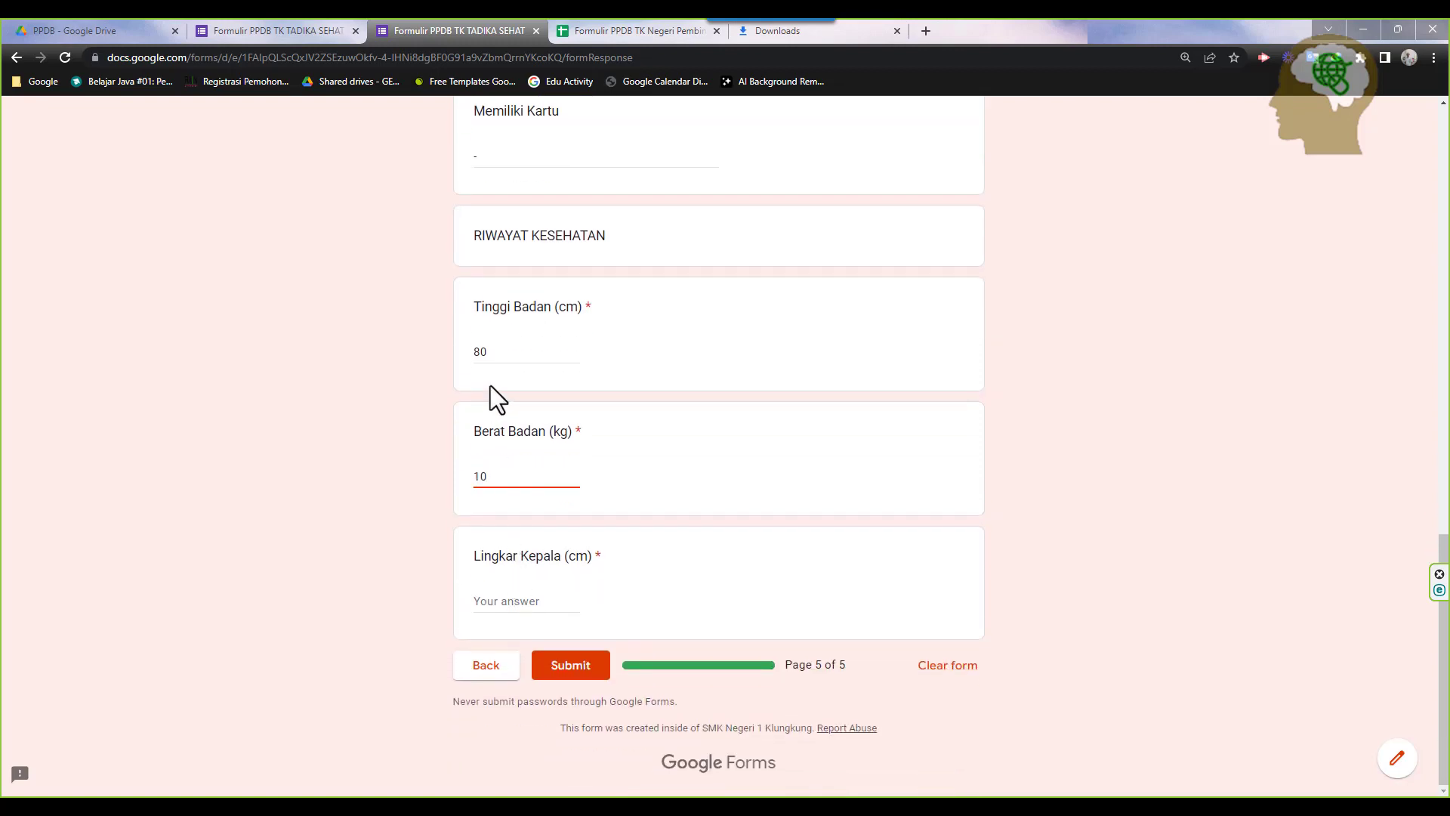
Try 100 as the Tinggi Badan answer and set it back to 80
double_click(482, 351)
text(100)
key(BackSpace)
key(BackSpace)
key(BackSpace)
text(80)
Enter 35 cm as the Lingkar Kepala answer
click(518, 600)
text(35)
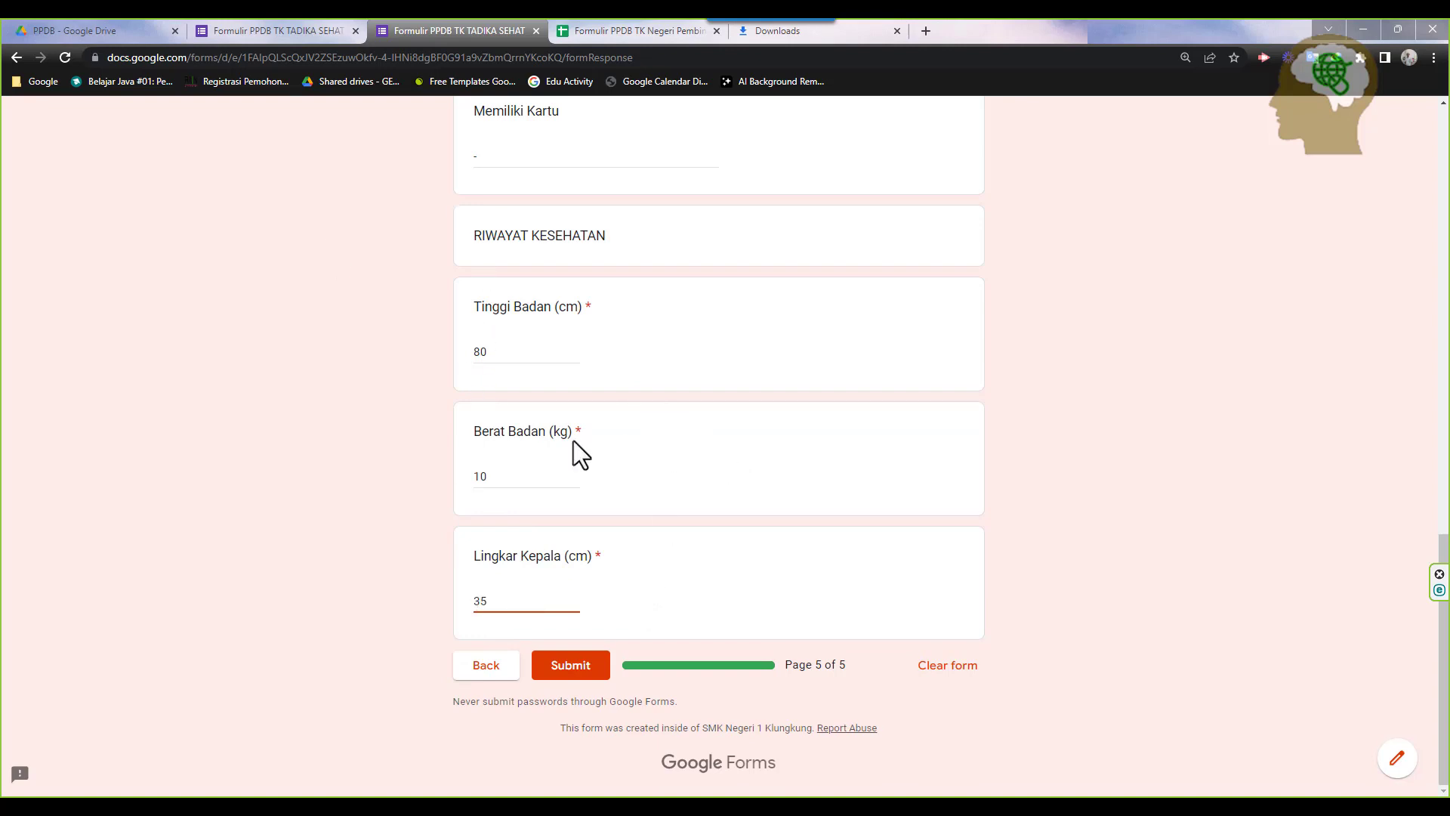
Submit the completed test form and review its answers in the response summary of the form editor
click(571, 666)
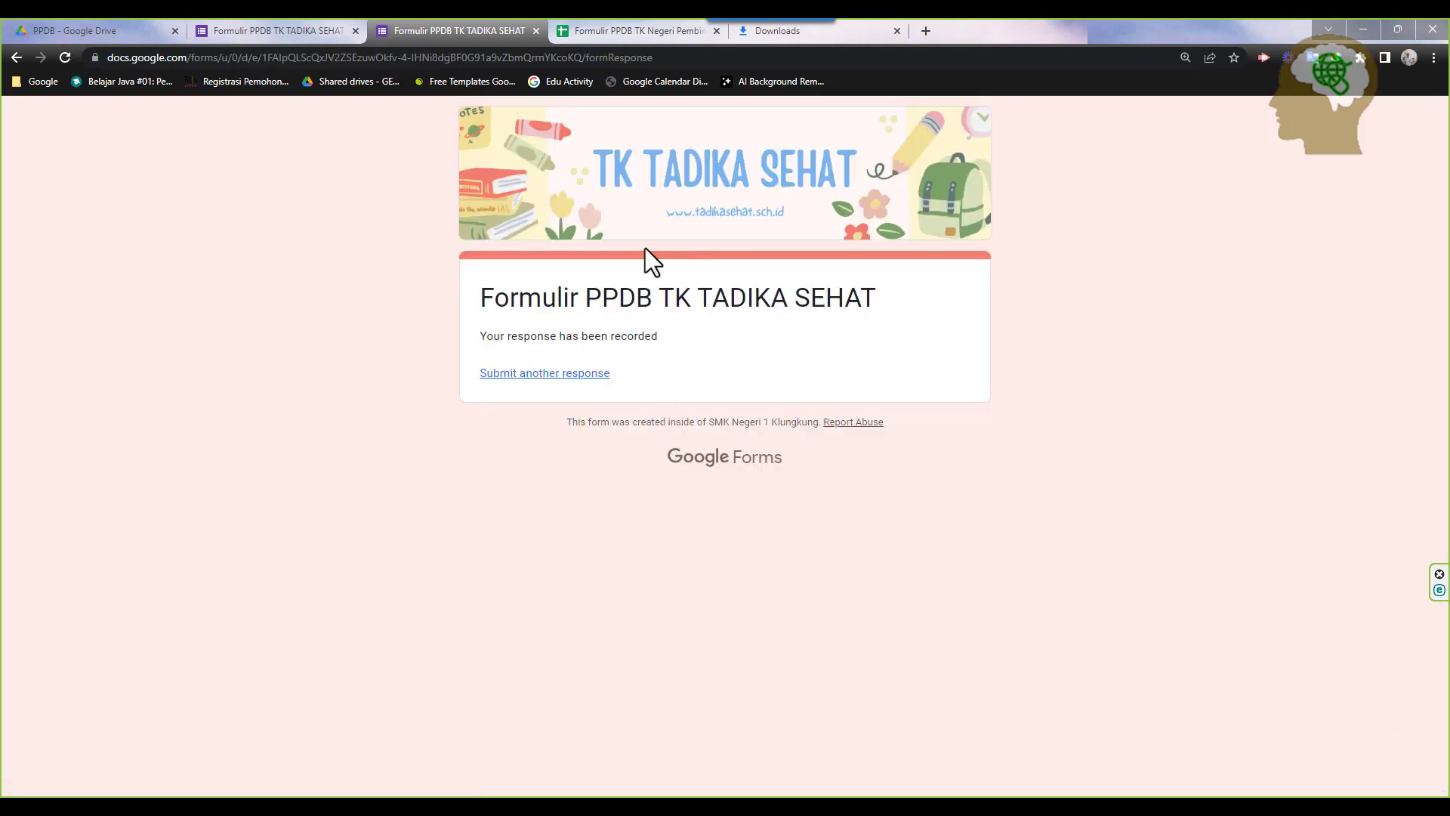
click(284, 30)
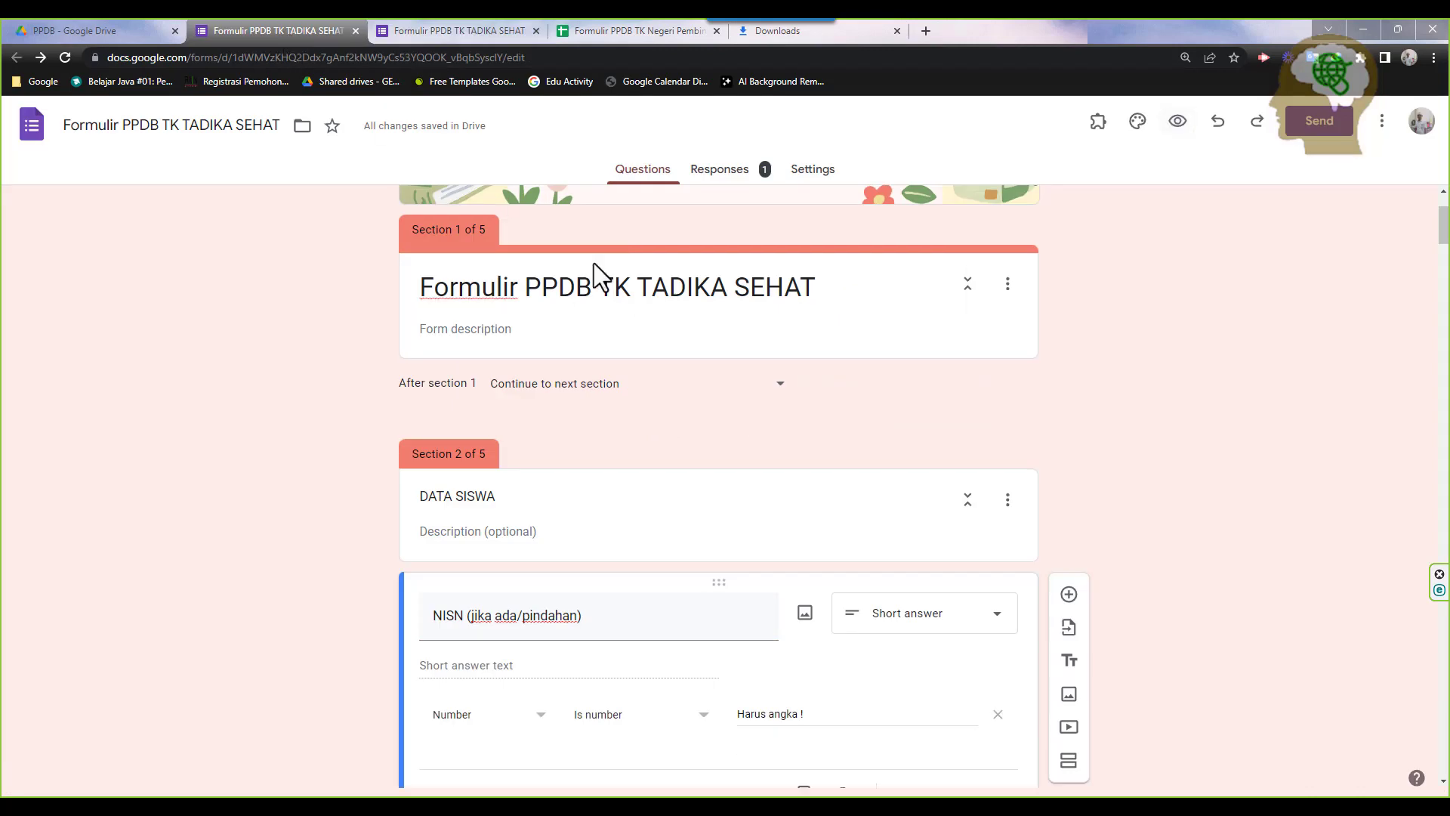
click(718, 173)
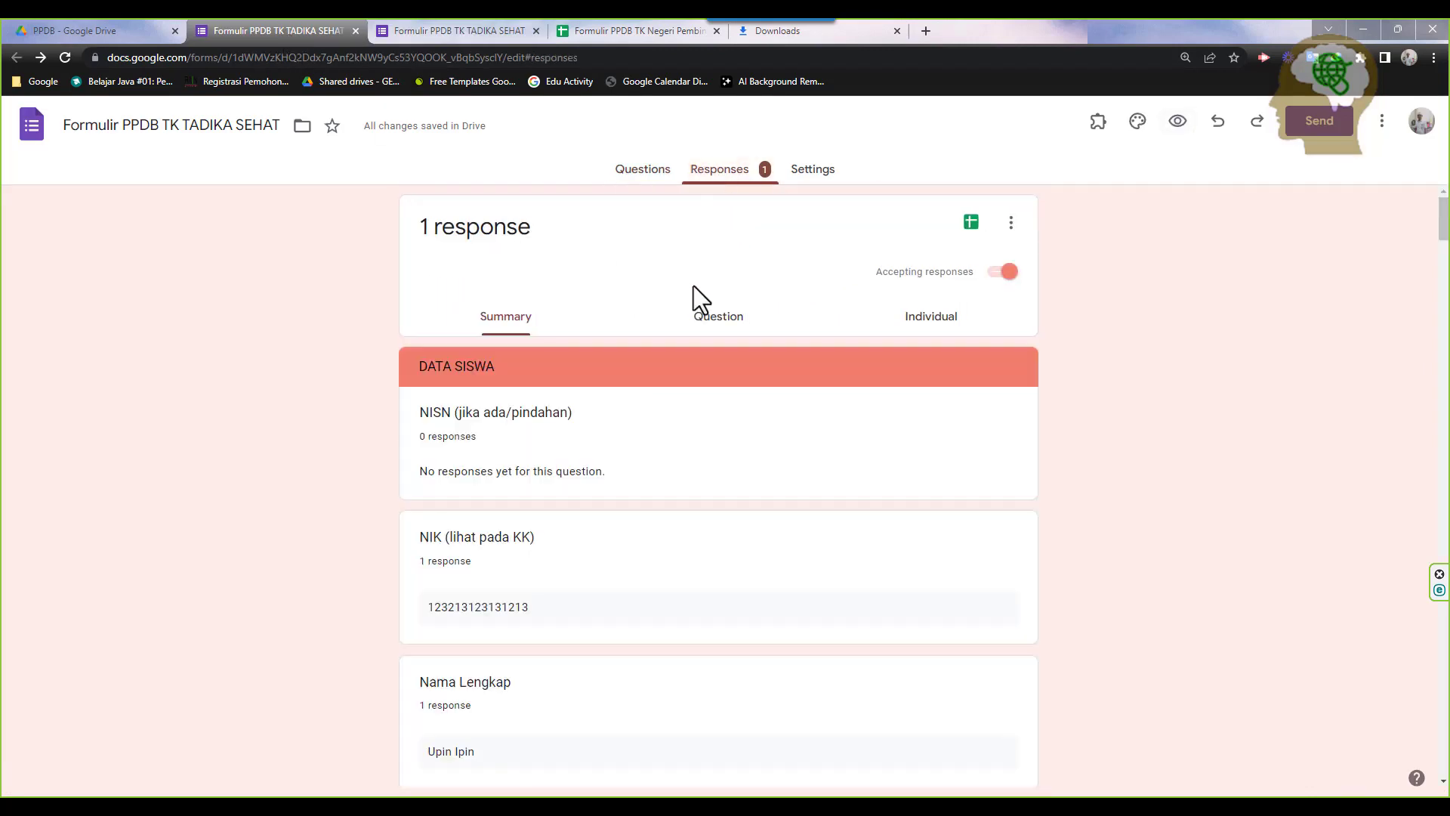
click(646, 172)
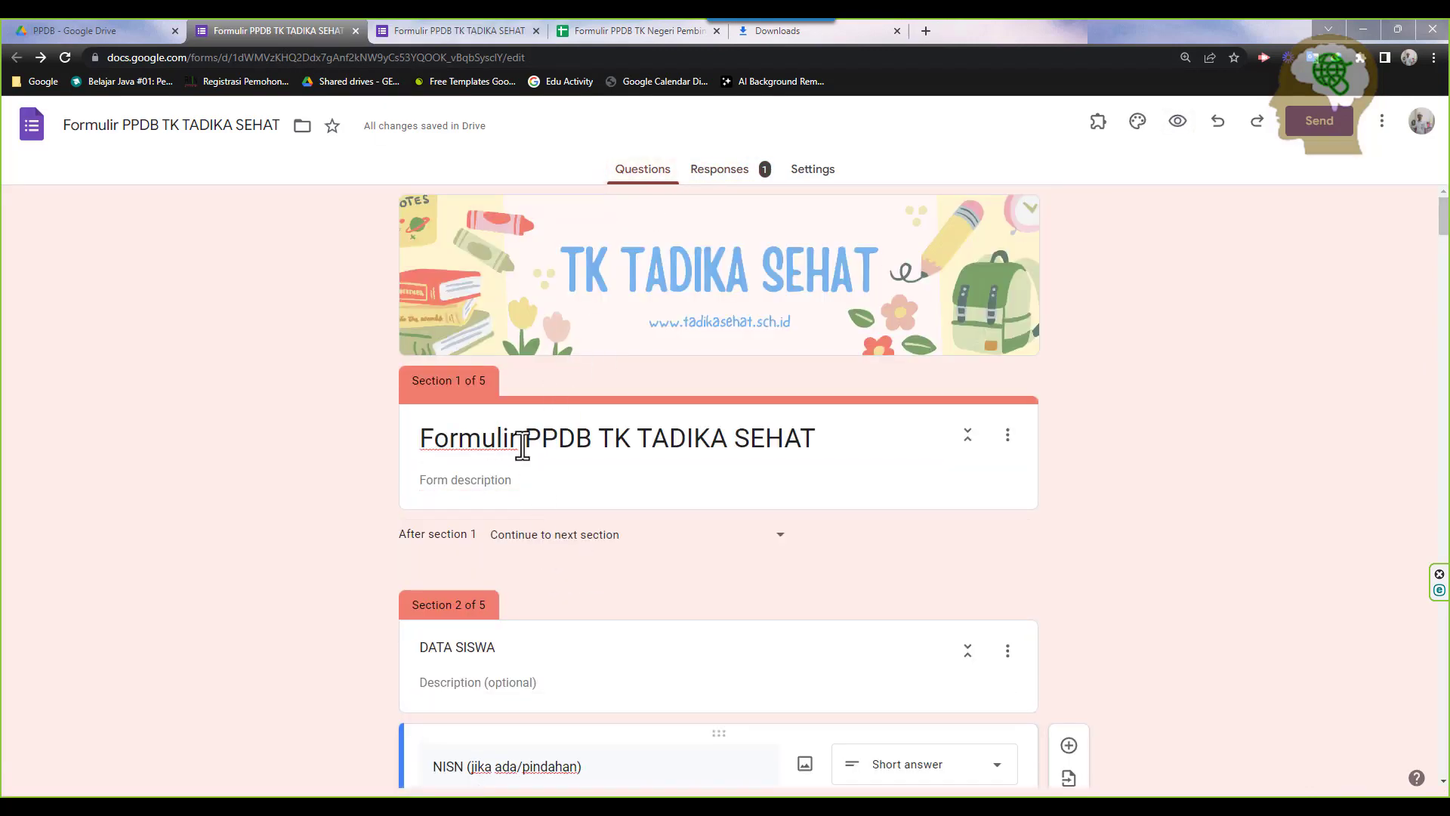
scroll(604, 527, down, 2)
scroll(649, 453, up, 2)
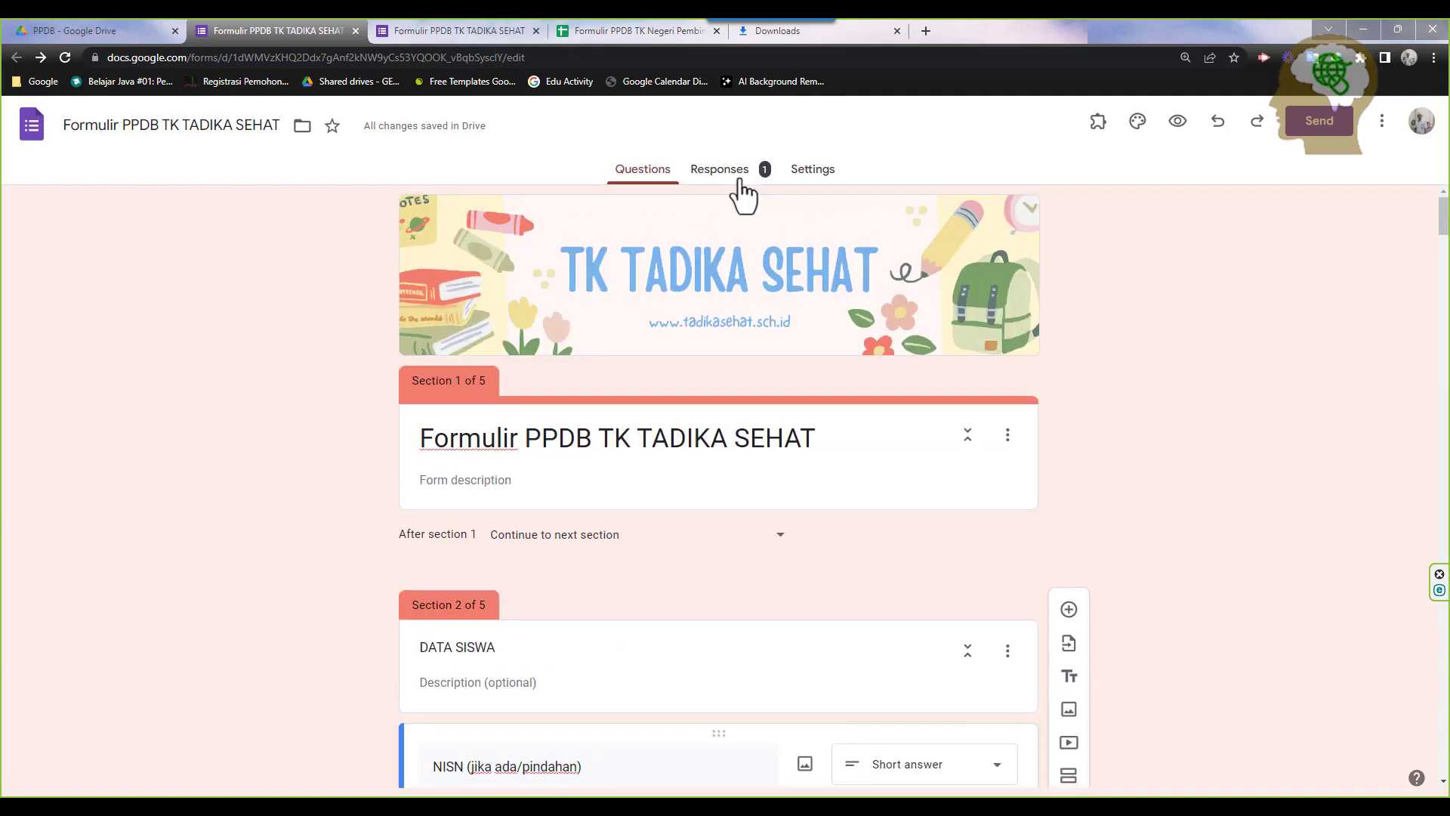
click(736, 182)
scroll(600, 415, down, 5)
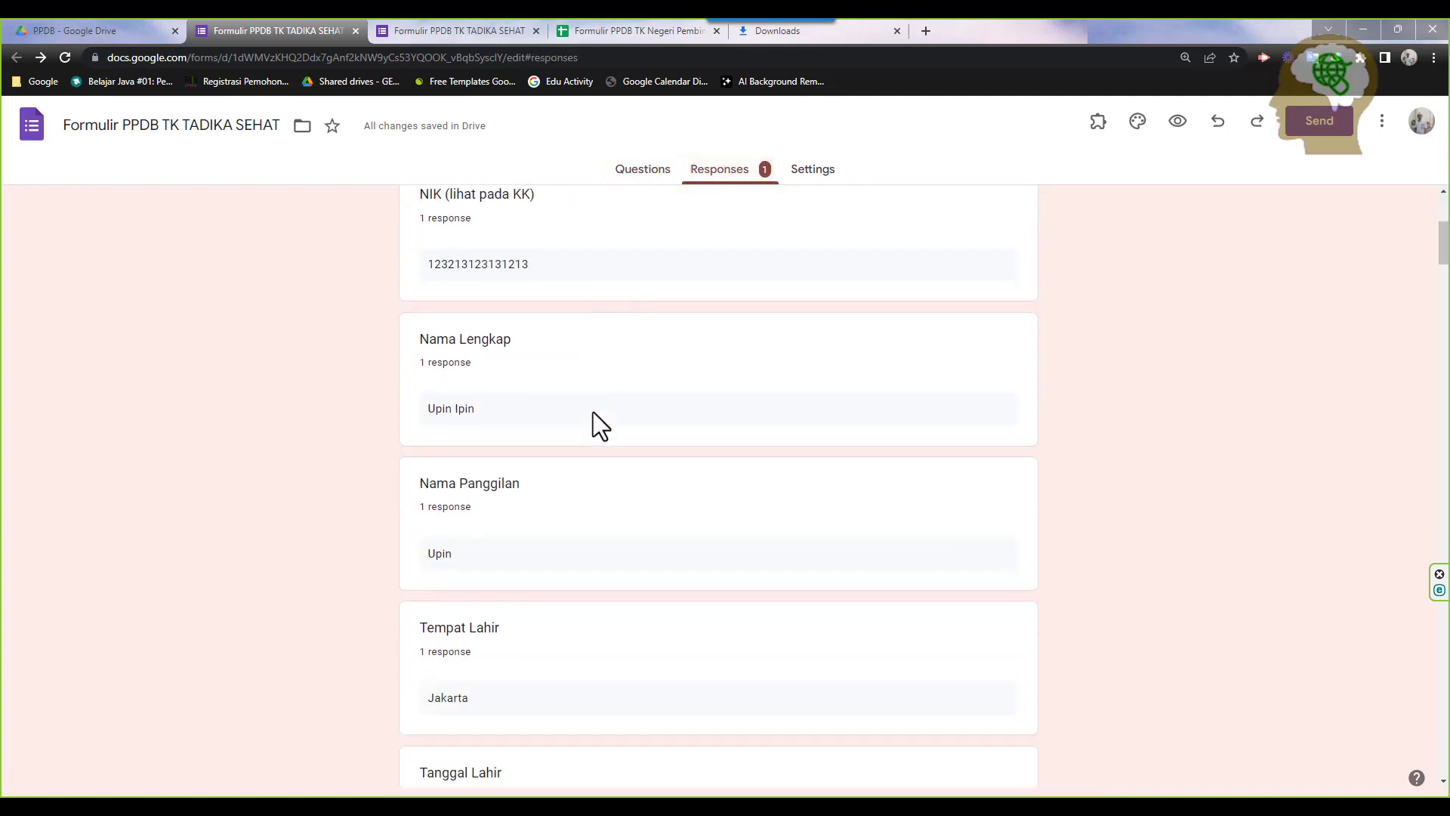
scroll(593, 409, up, 5)
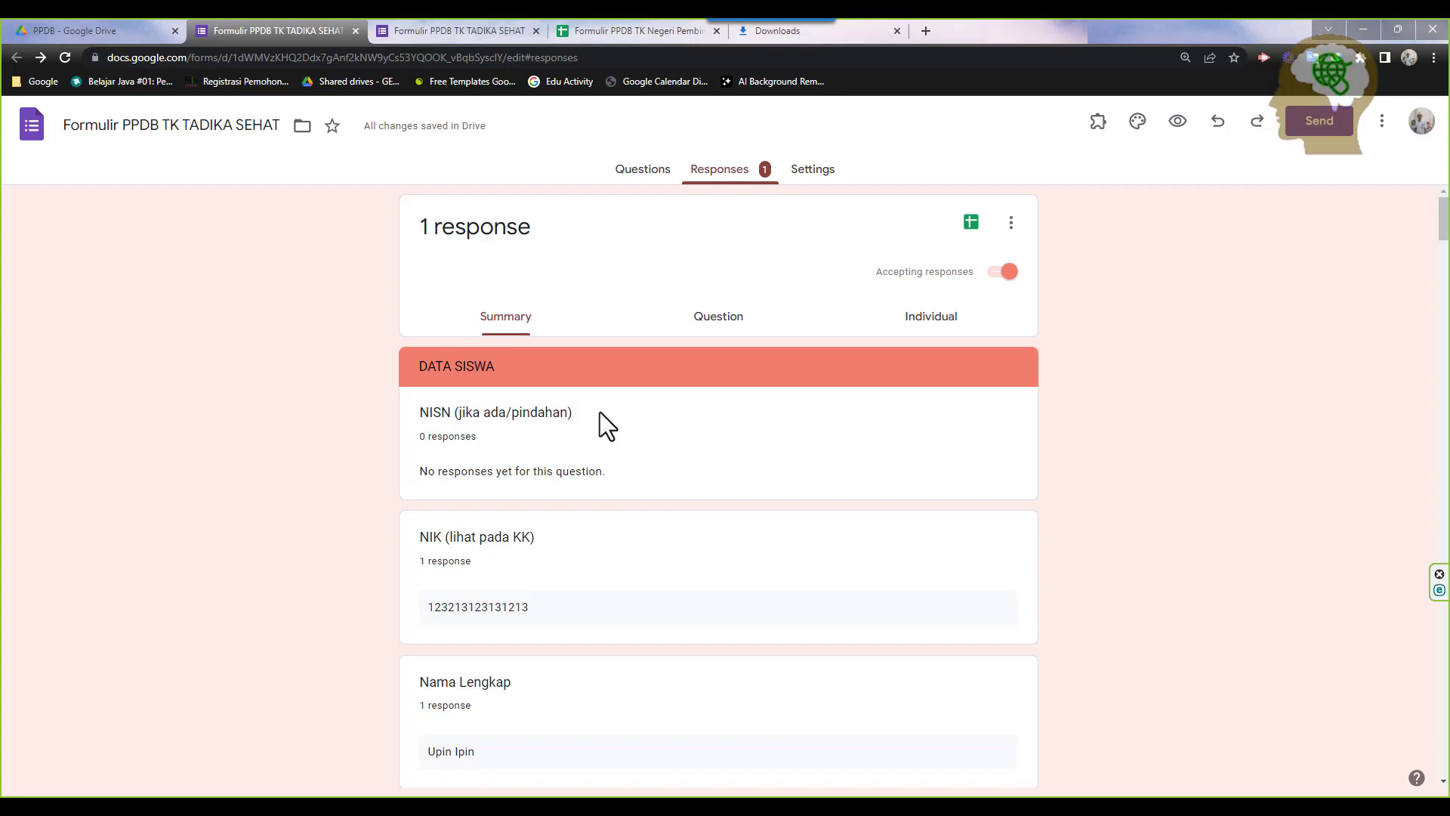
Create a new linked spreadsheet for the form's responses and look over the submitted response row
click(973, 227)
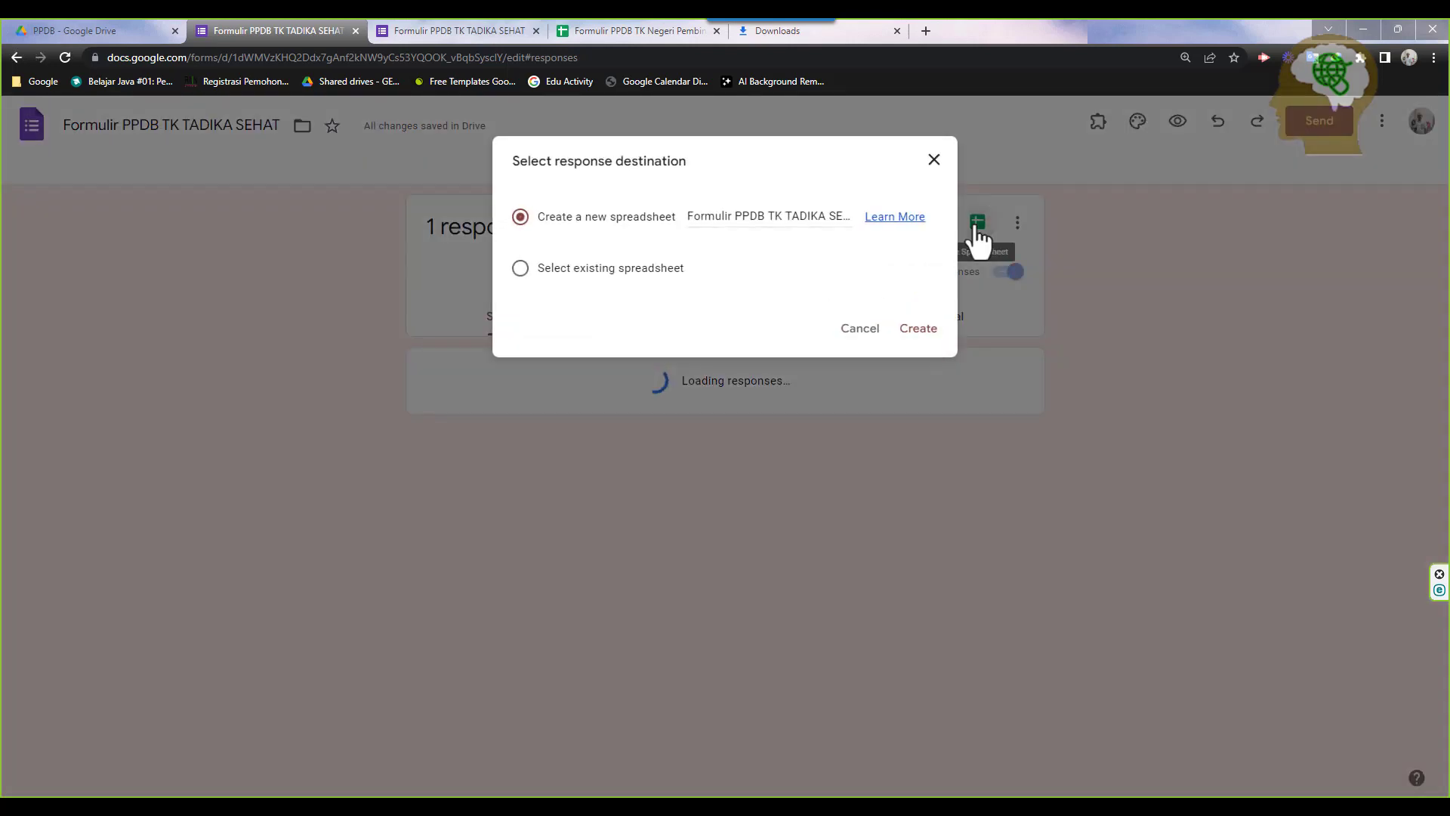
click(916, 332)
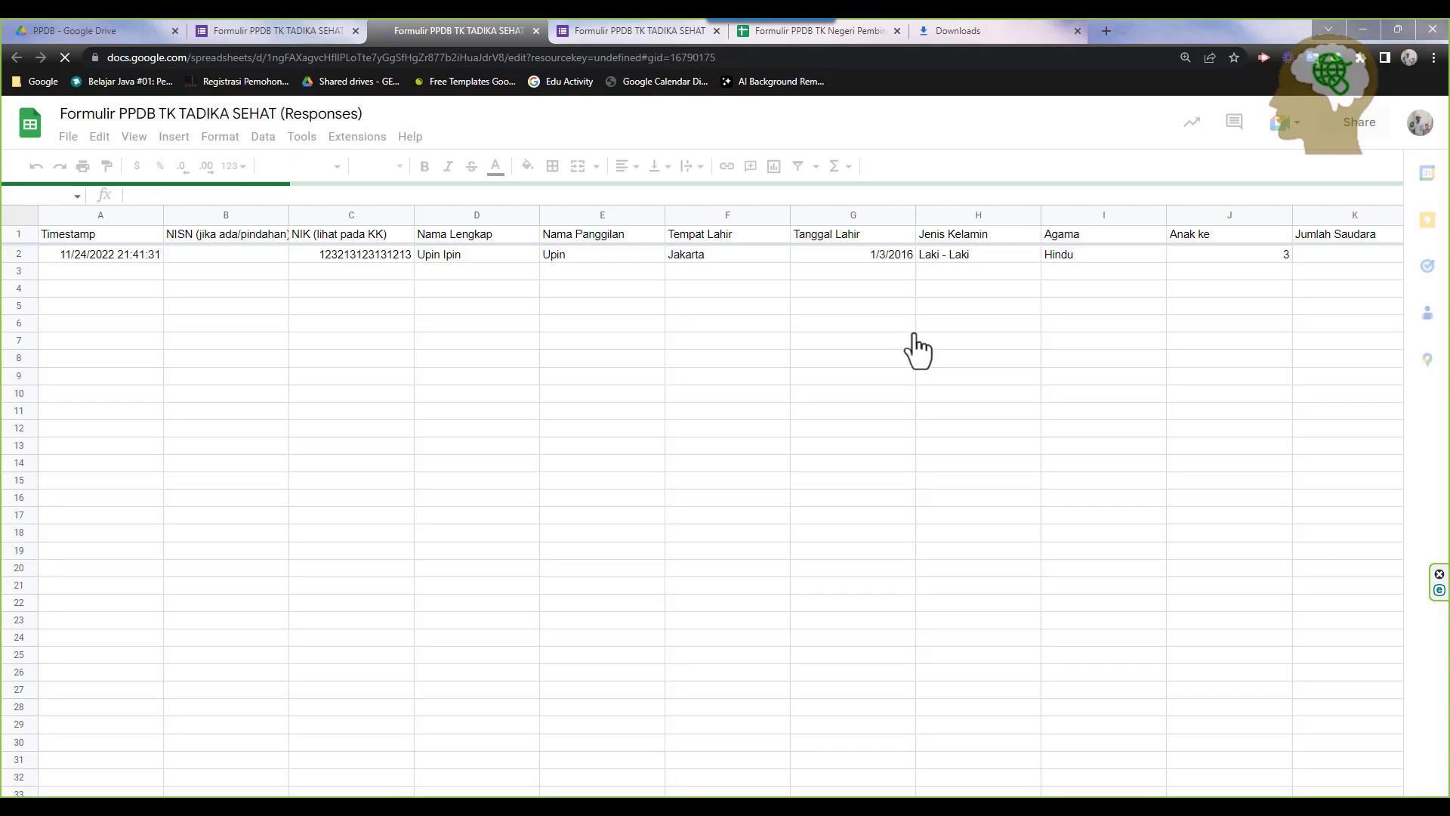
drag(130, 251, 801, 255)
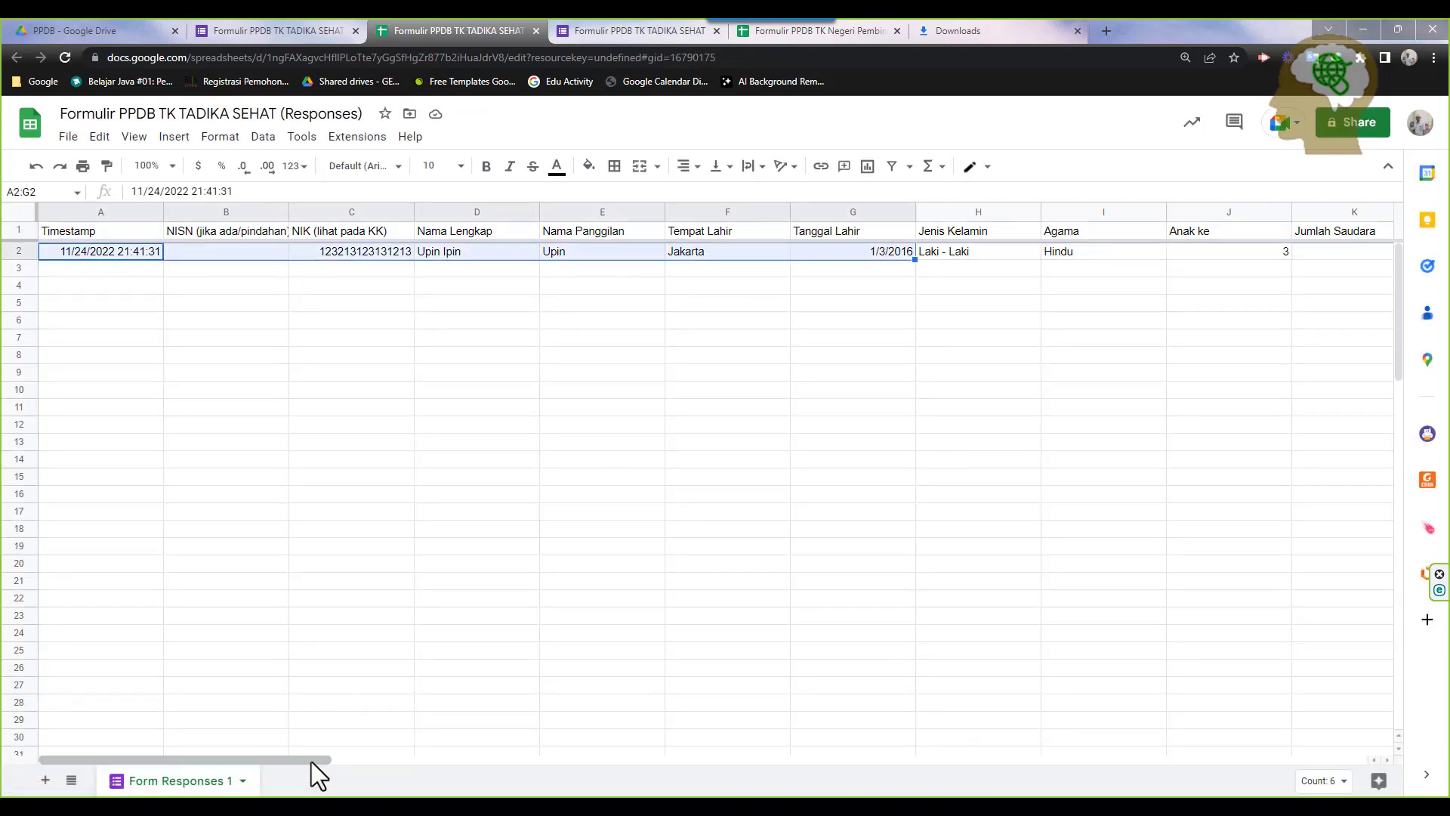
drag(311, 762, 502, 645)
drag(418, 628, 418, 629)
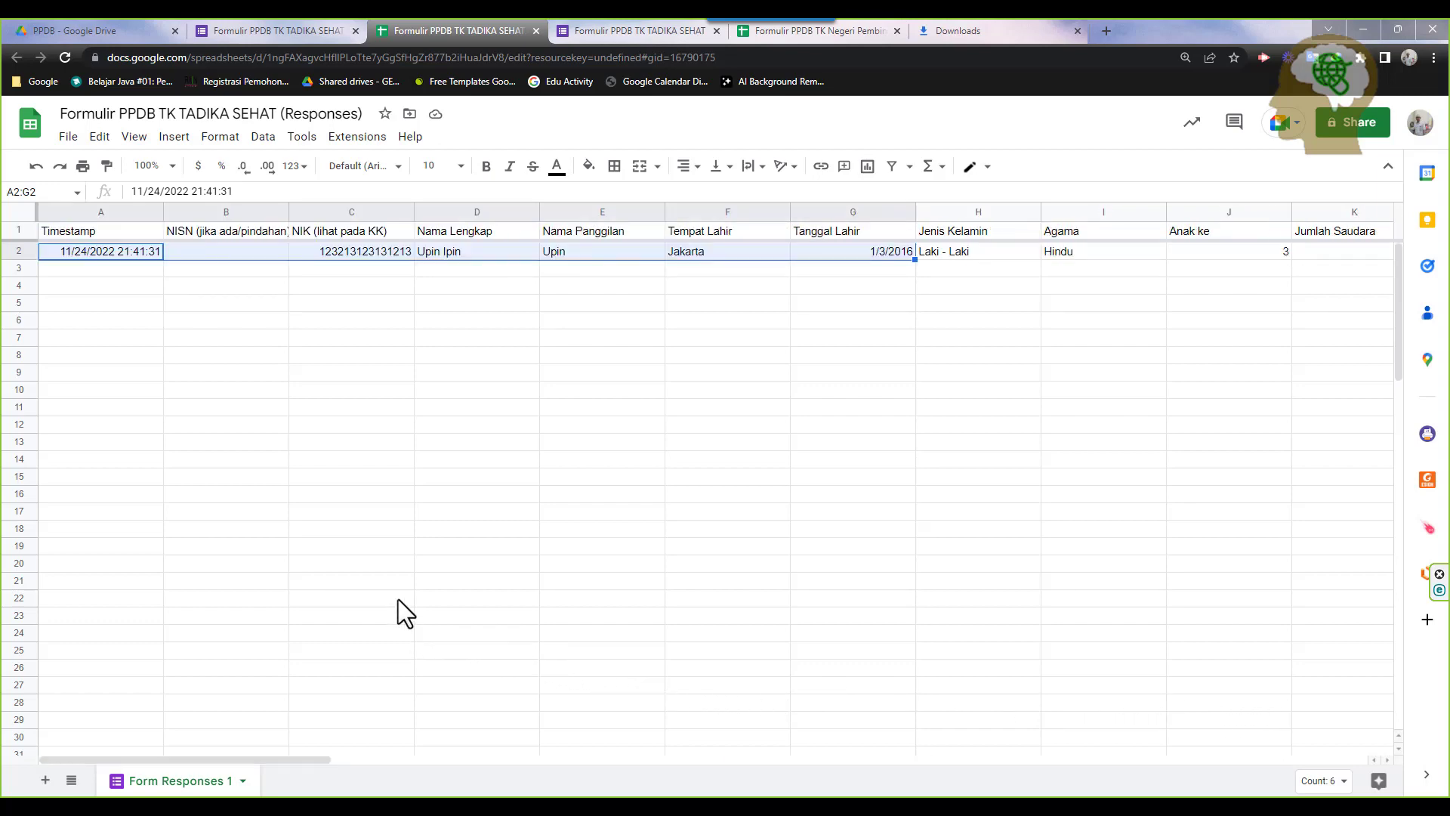
click(388, 254)
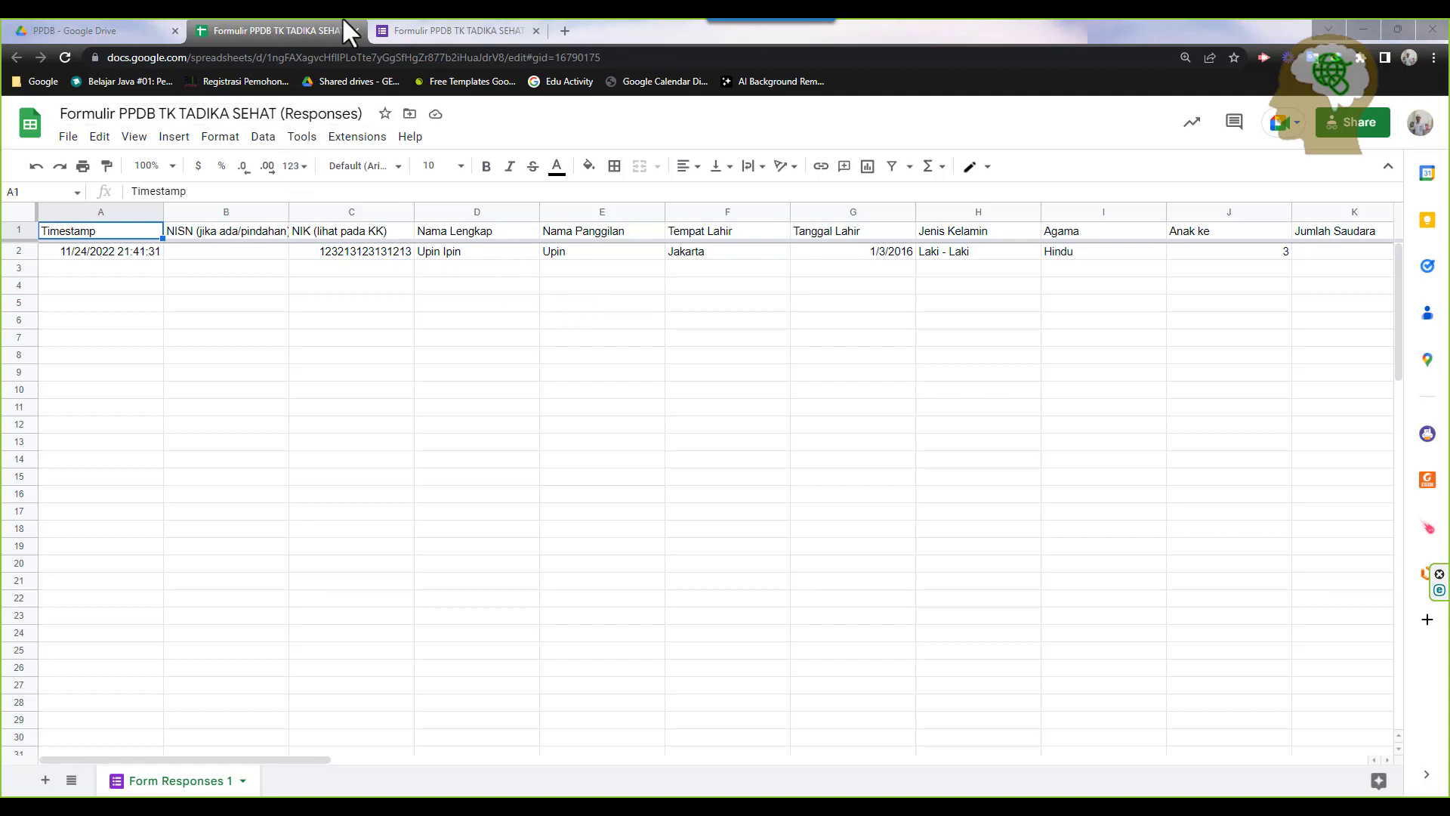
Return to the form editor and copy the form's shortened sharing link
click(459, 29)
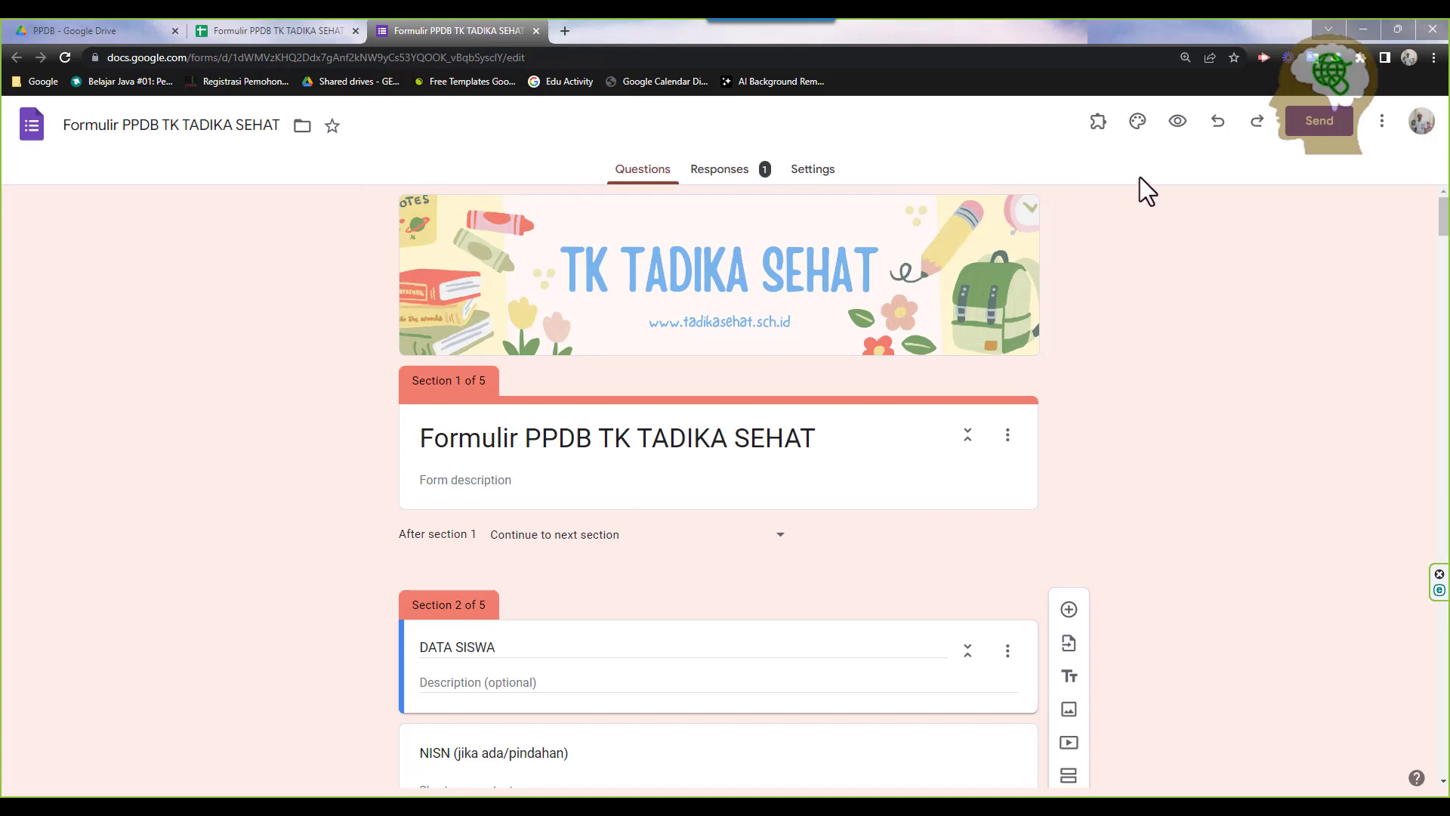
click(1324, 132)
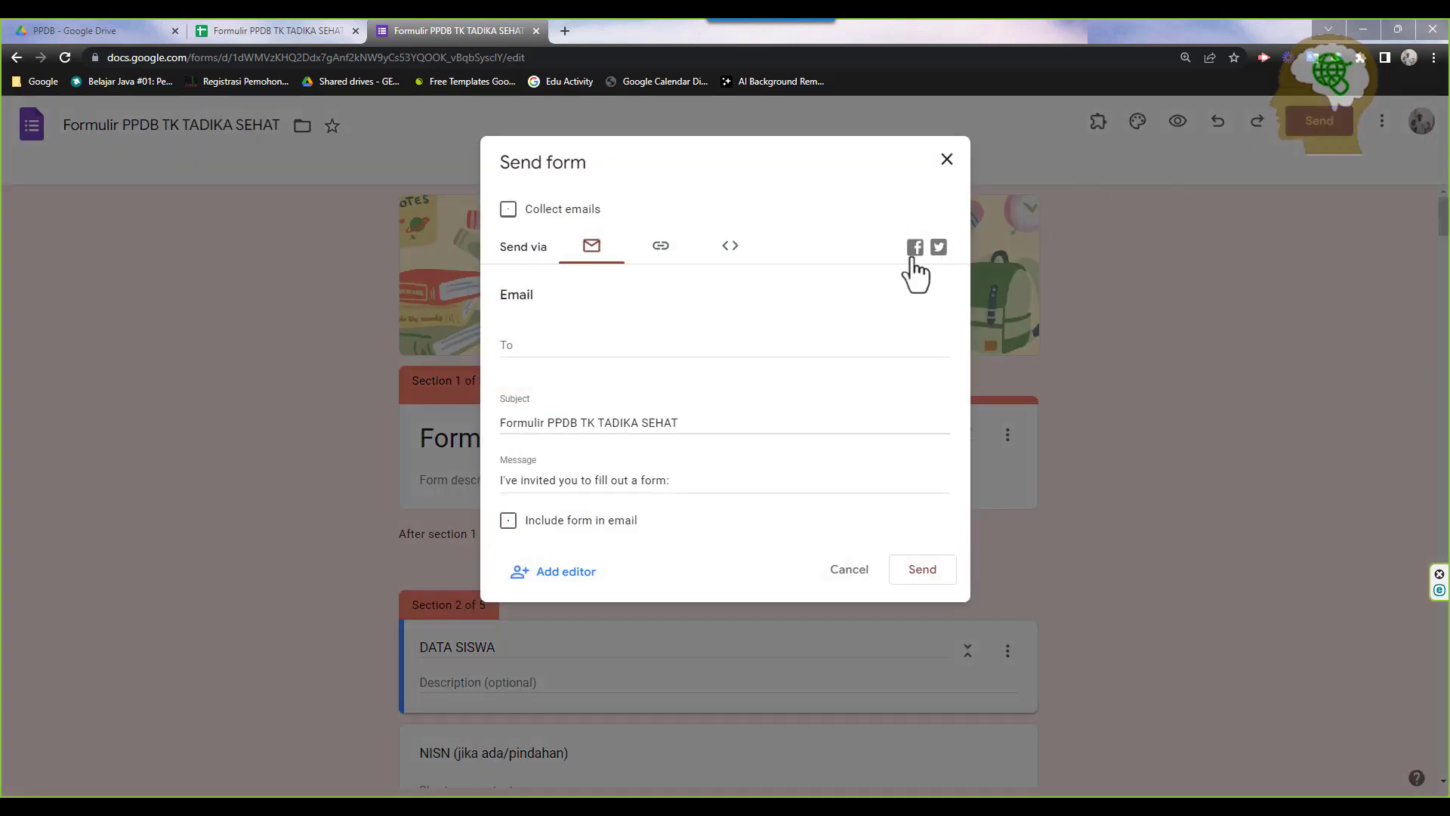
click(659, 253)
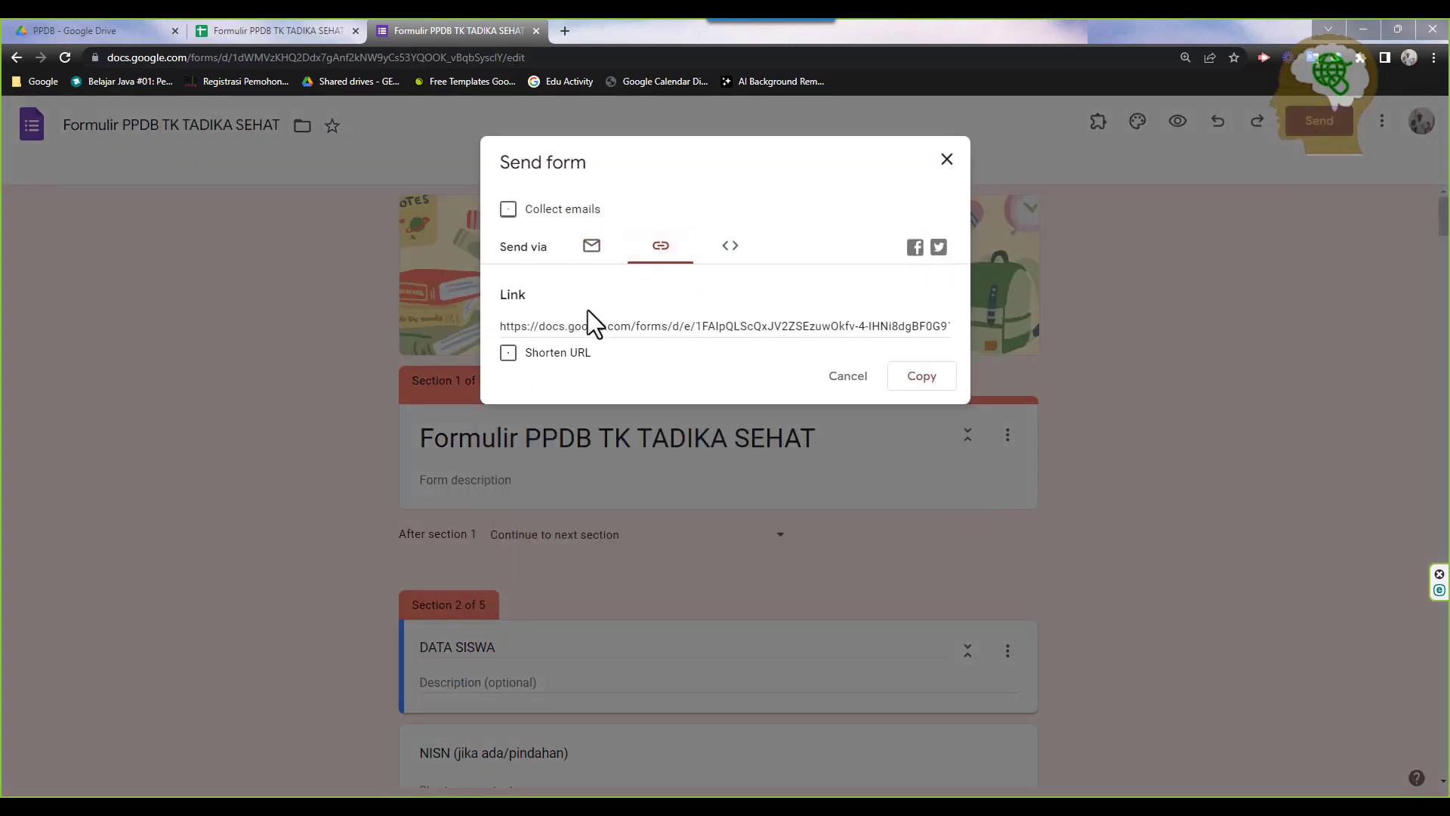
click(508, 353)
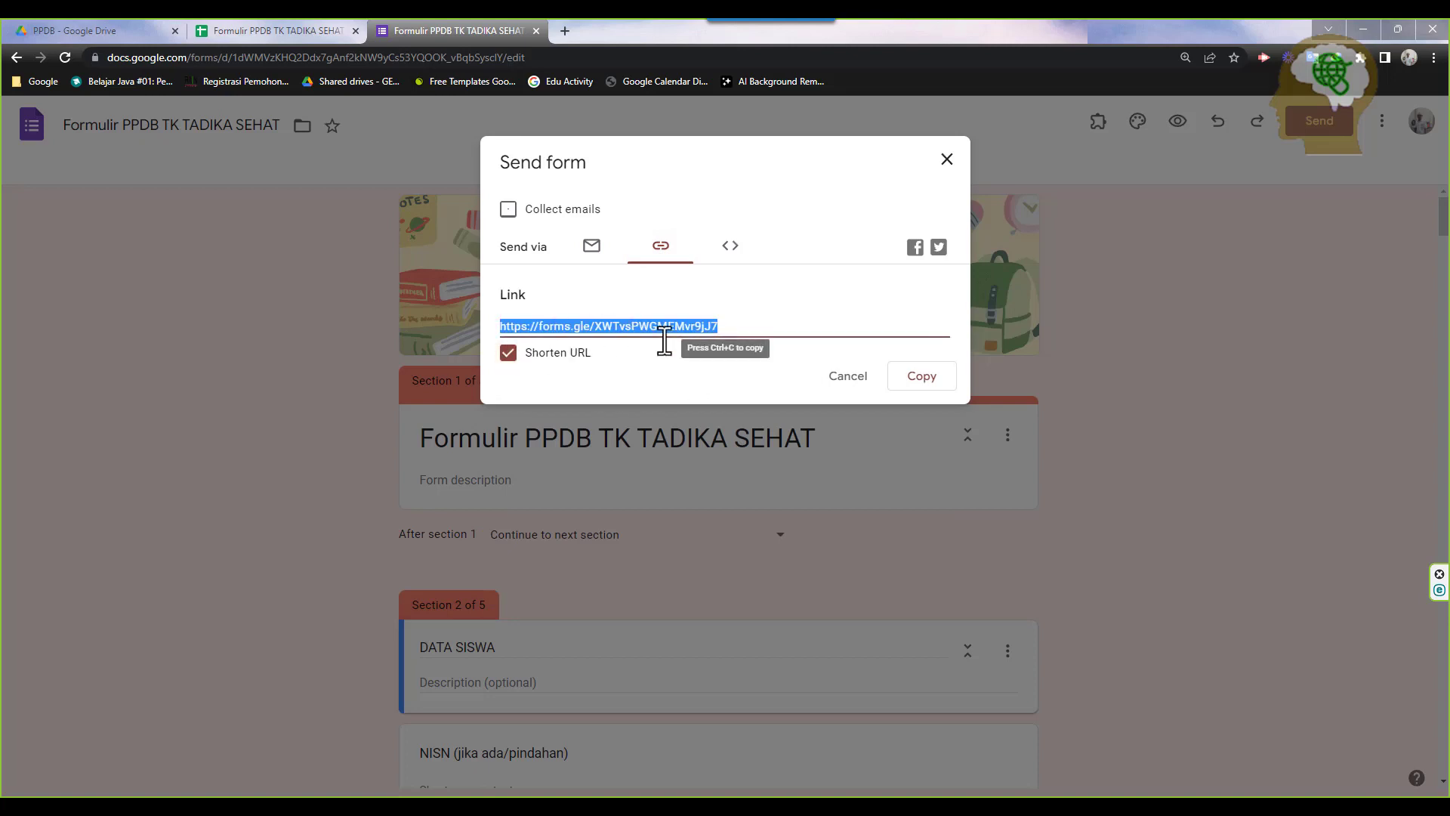
click(934, 377)
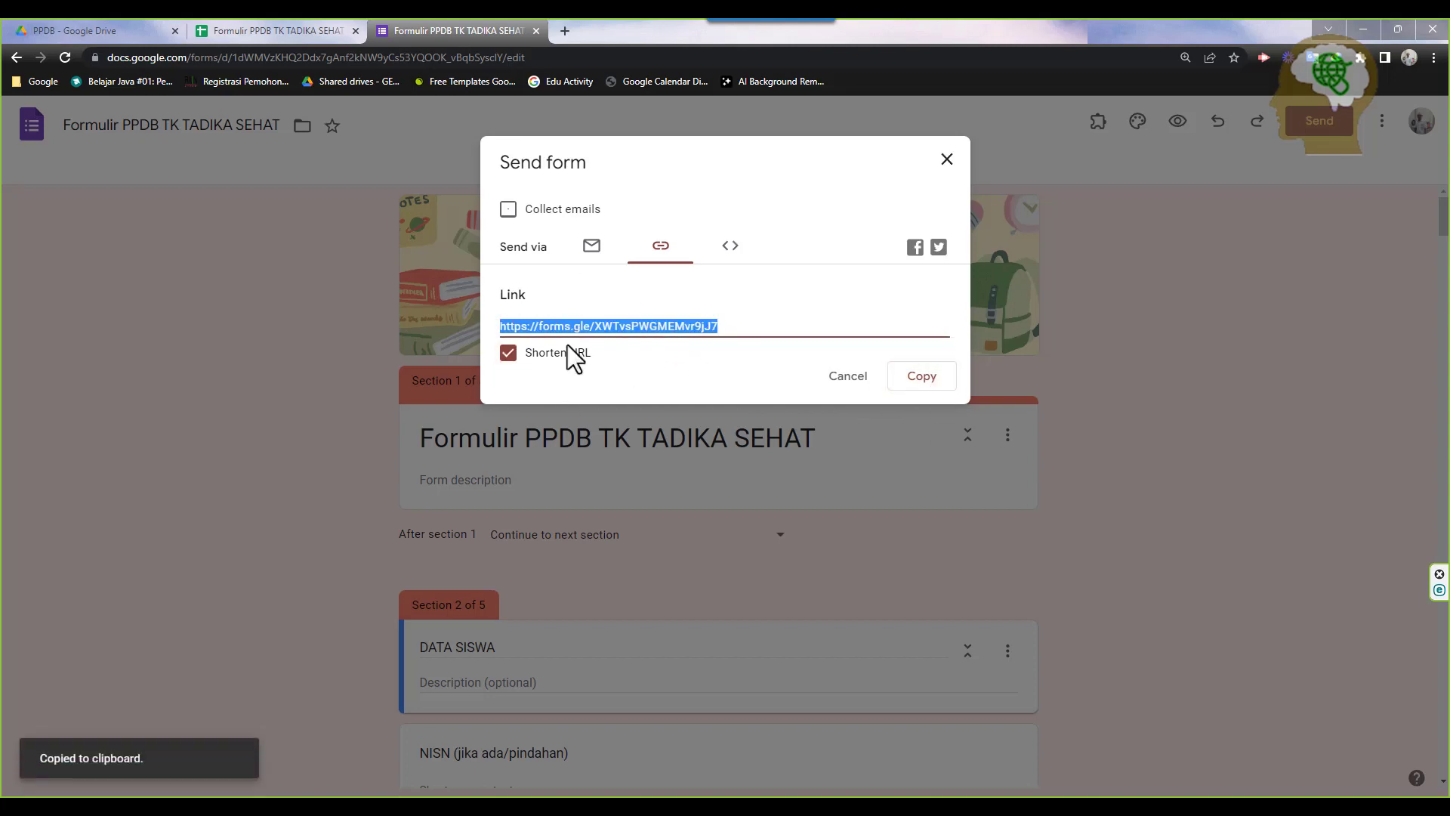
right_click(646, 331)
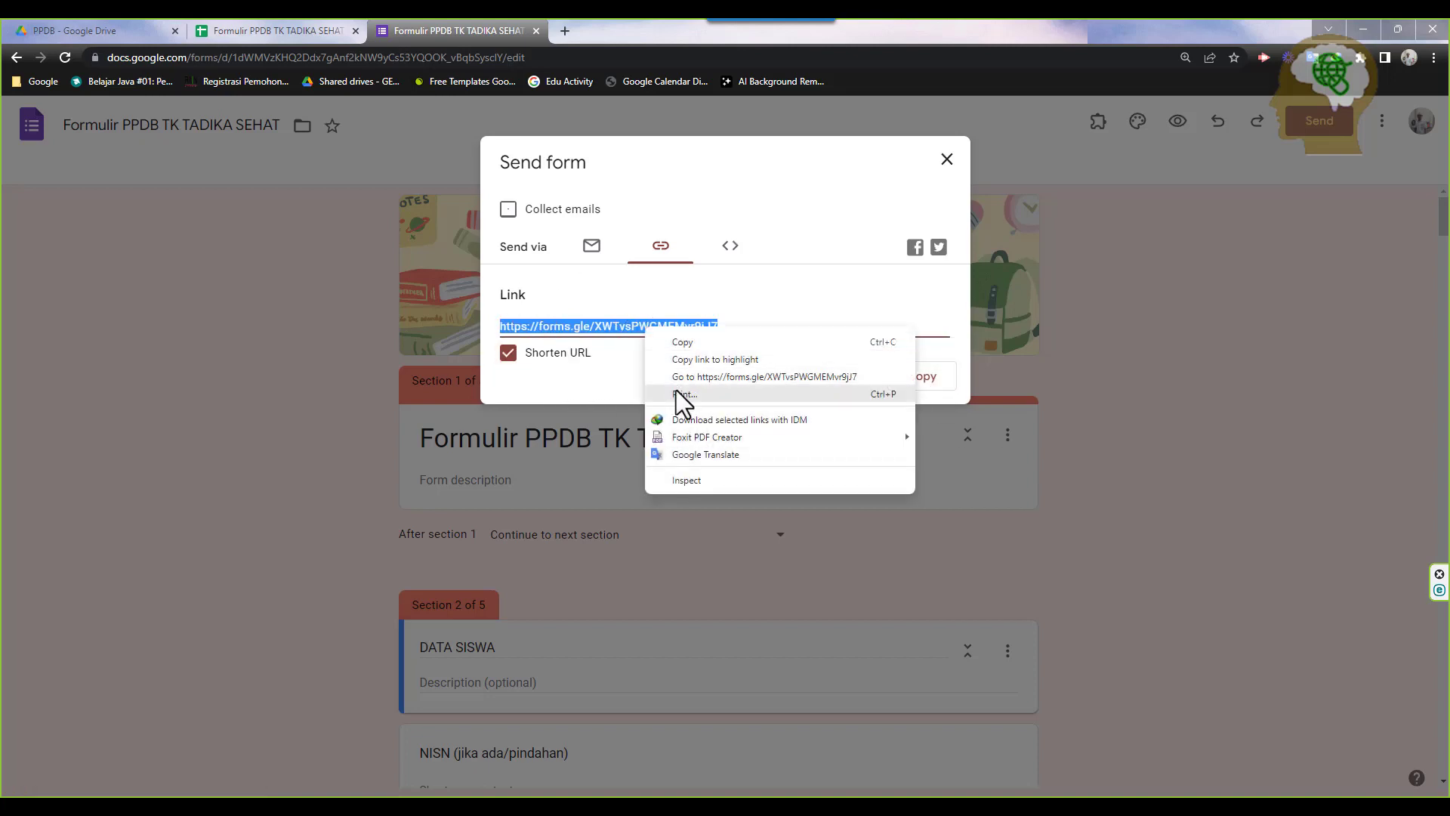
click(680, 343)
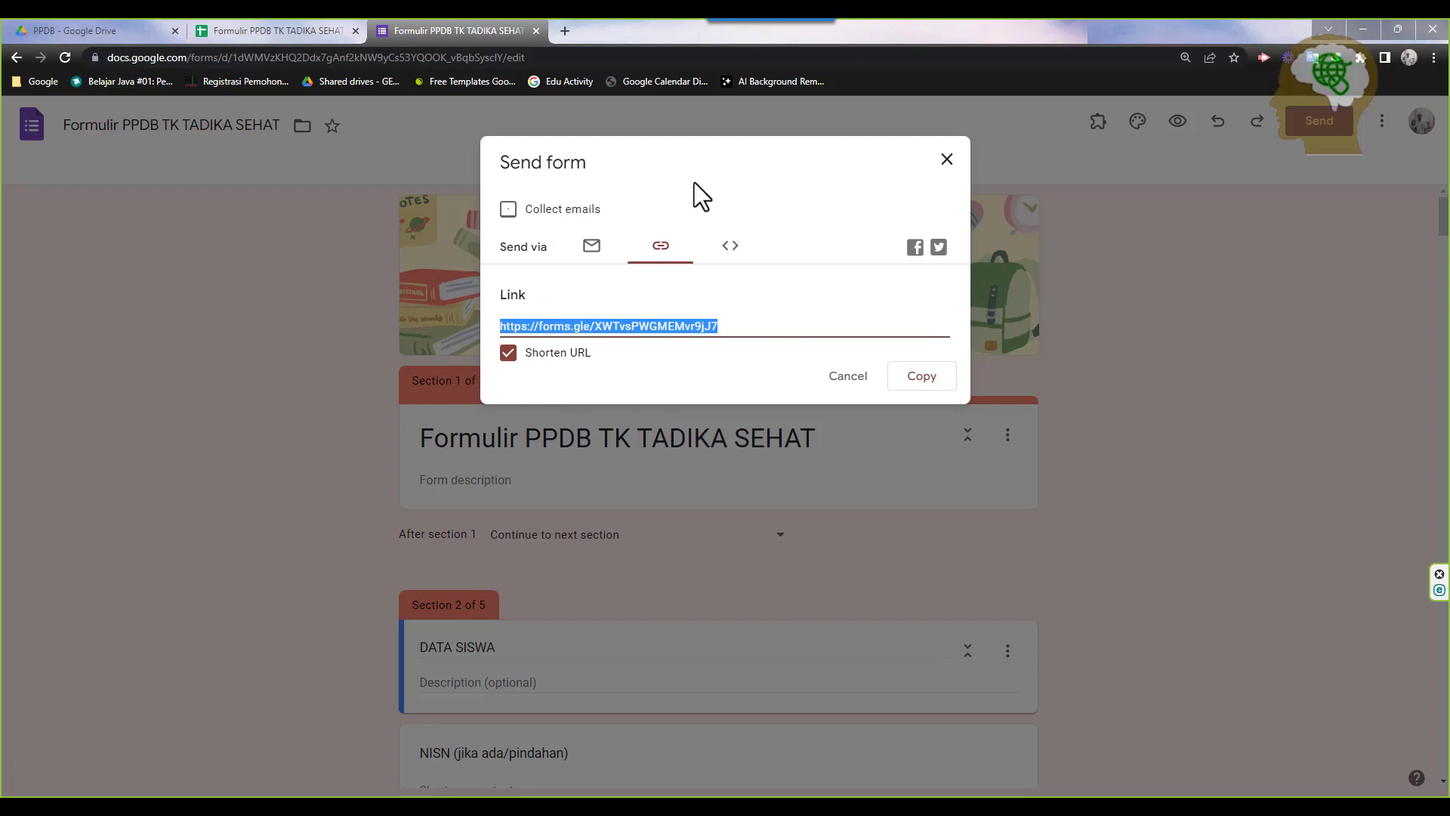